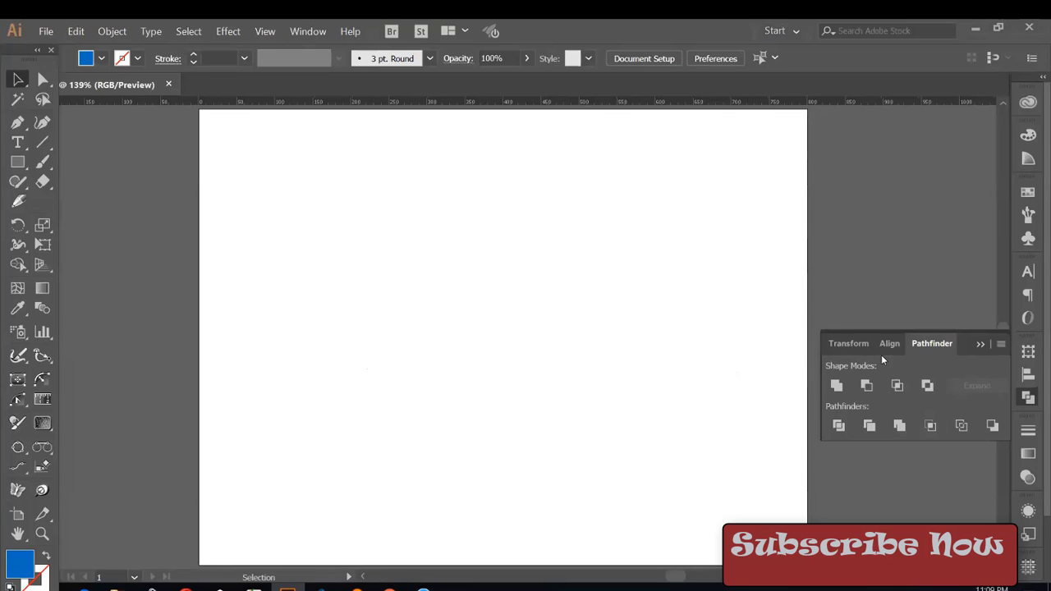
# - Show the Pathfinder panel from the Window menu and switch to the Rectangle tool
pyautogui.click(1031, 400)
pyautogui.click(327, 32)
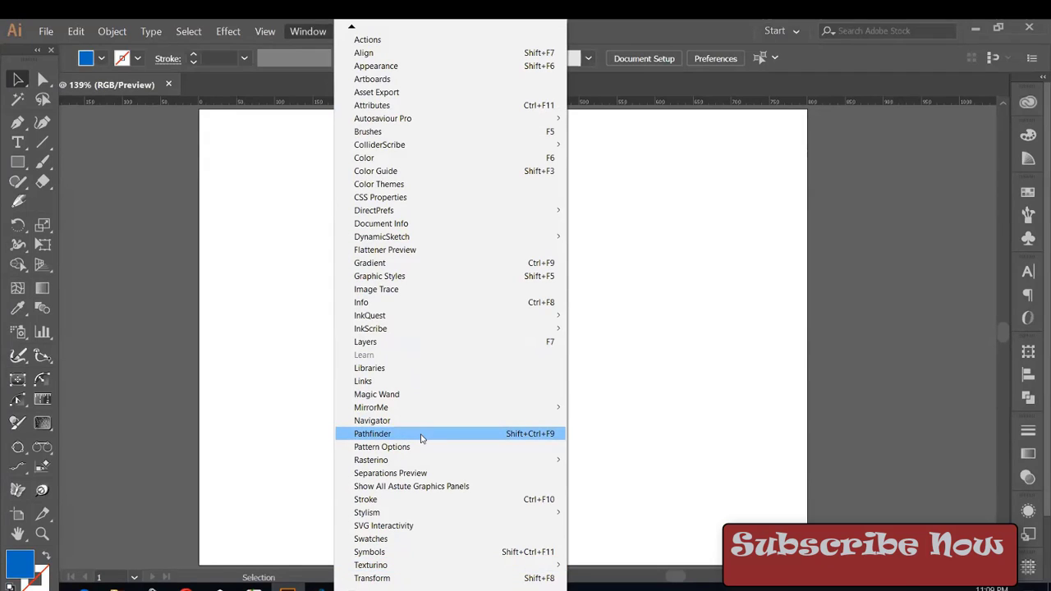
pyautogui.click(1028, 397)
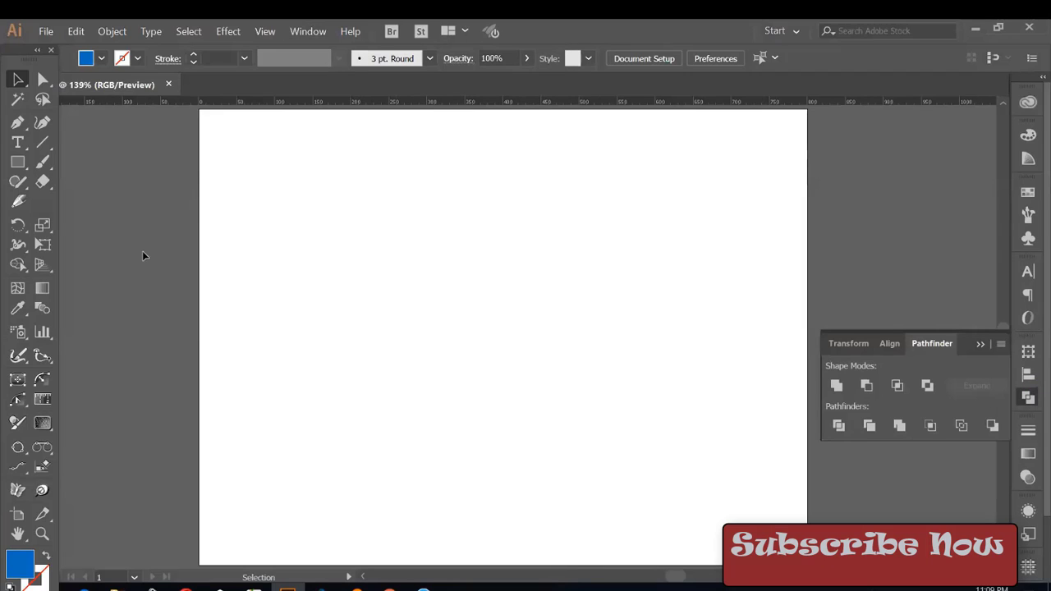
pyautogui.click(20, 162)
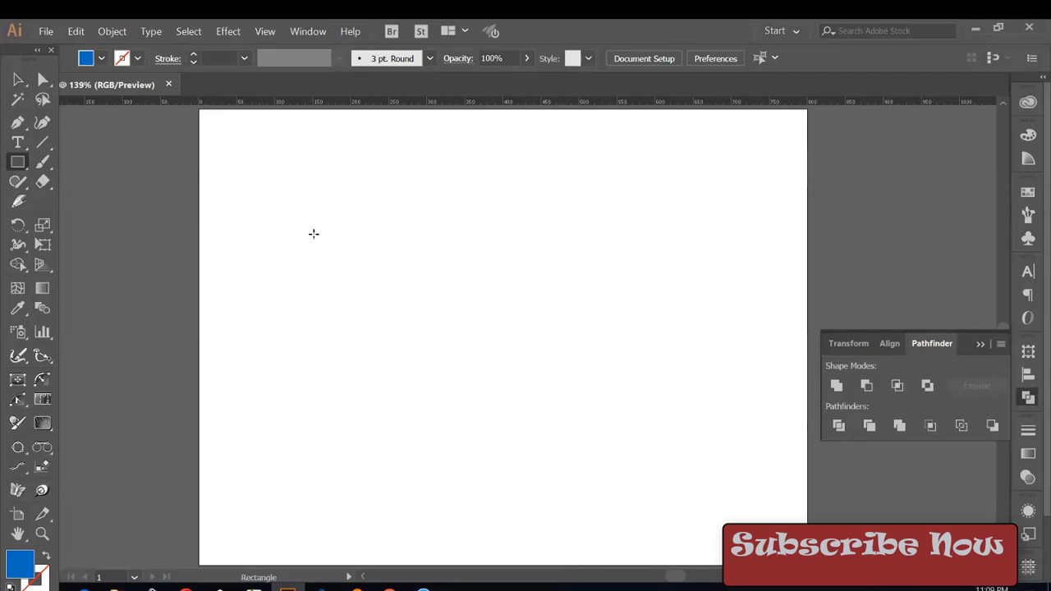
# - Draw a blue square and an overlapping copy offset down-right, then select the pair
pyautogui.moveTo(314, 234); pyautogui.dragTo(346, 266)
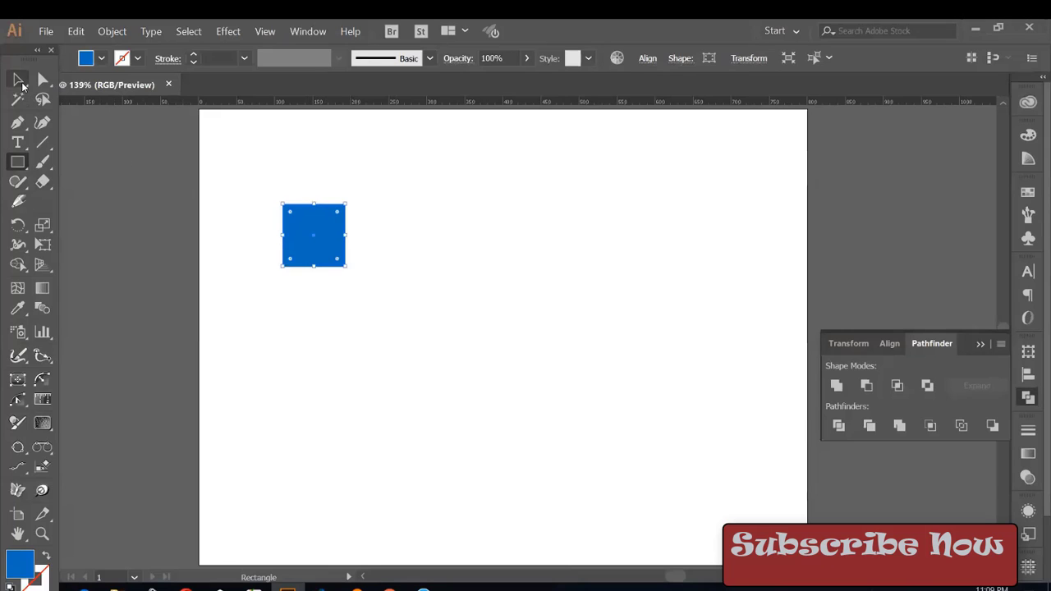
pyautogui.click(19, 81)
pyautogui.moveTo(311, 235); pyautogui.dragTo(344, 268)
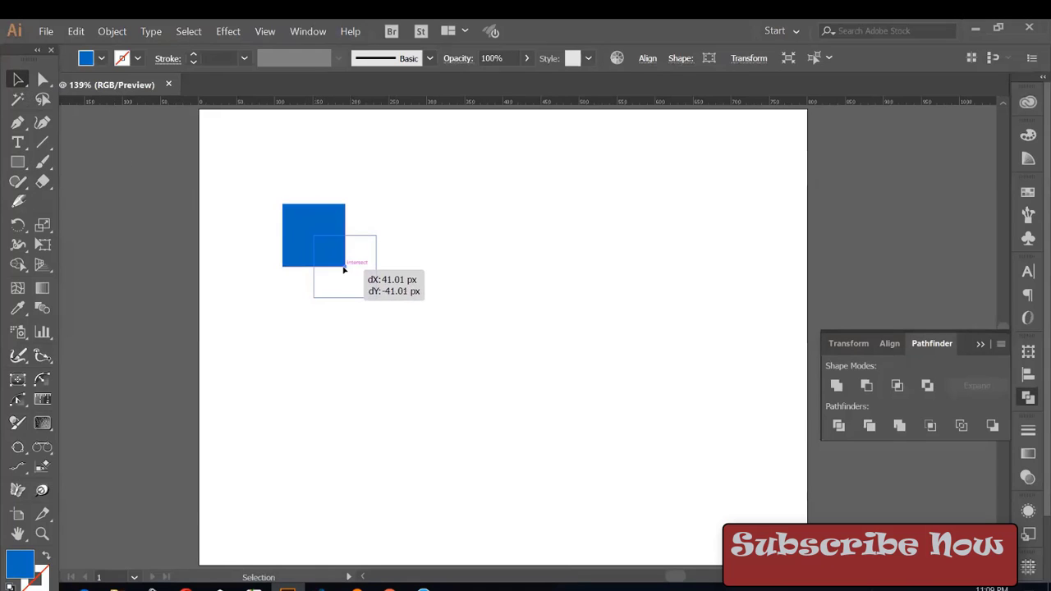
pyautogui.moveTo(252, 202); pyautogui.dragTo(381, 296)
# - Copy the pair to the right and repeat twice for a row of four pairs
pyautogui.moveTo(352, 254); pyautogui.dragTo(460, 263)
pyautogui.press('a')
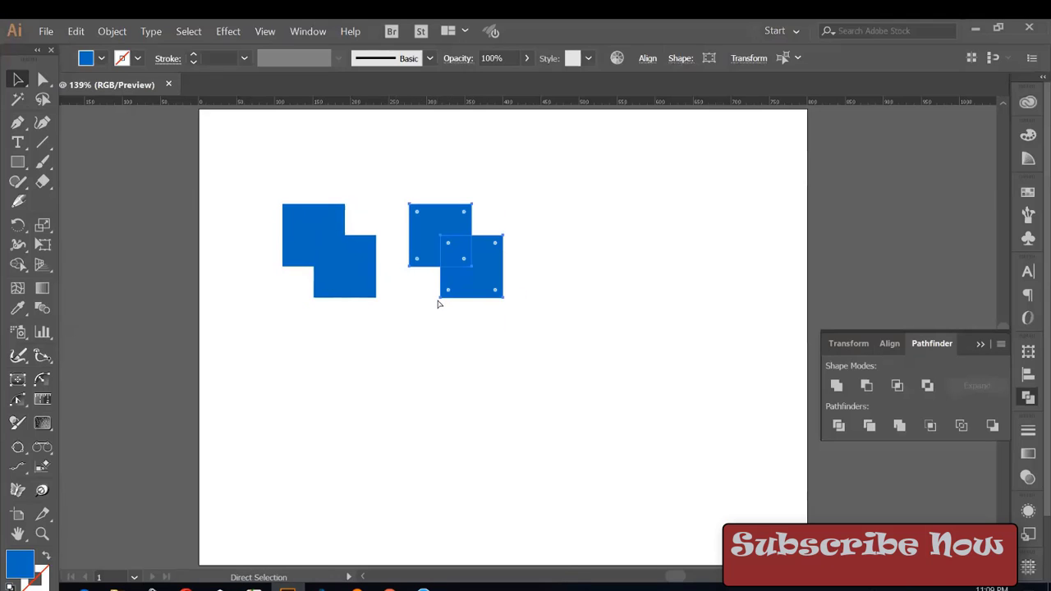
pyautogui.hotkey('ctrl', 'd')
pyautogui.hotkey('ctrl', 'd')
pyautogui.press('v')
# - Copy the whole row of four pairs straight down to form a second row
pyautogui.moveTo(275, 174); pyautogui.dragTo(770, 331)
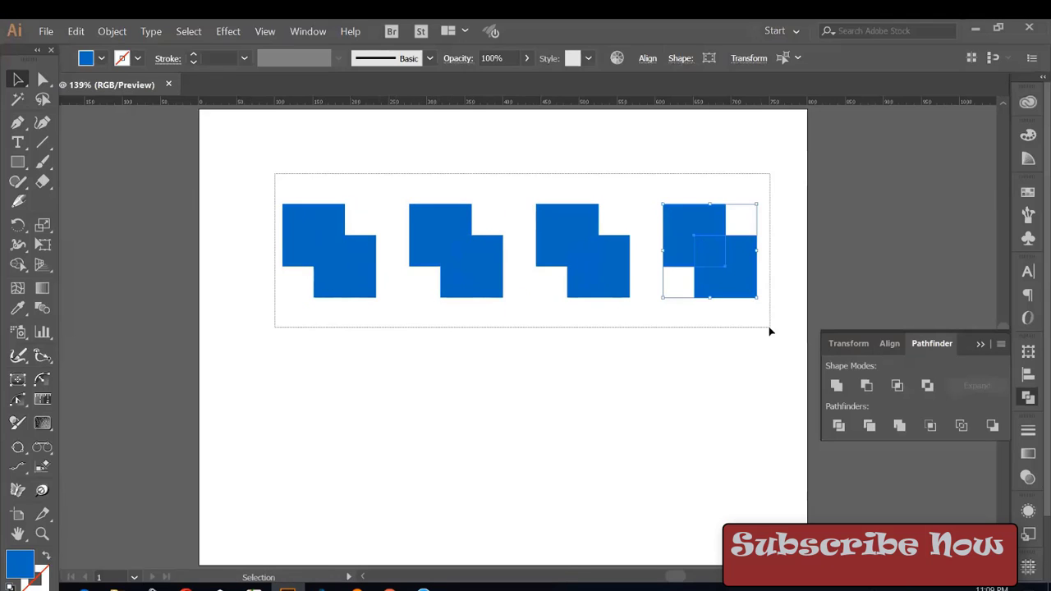
pyautogui.moveTo(588, 248); pyautogui.dragTo(590, 380)
pyautogui.click(542, 166)
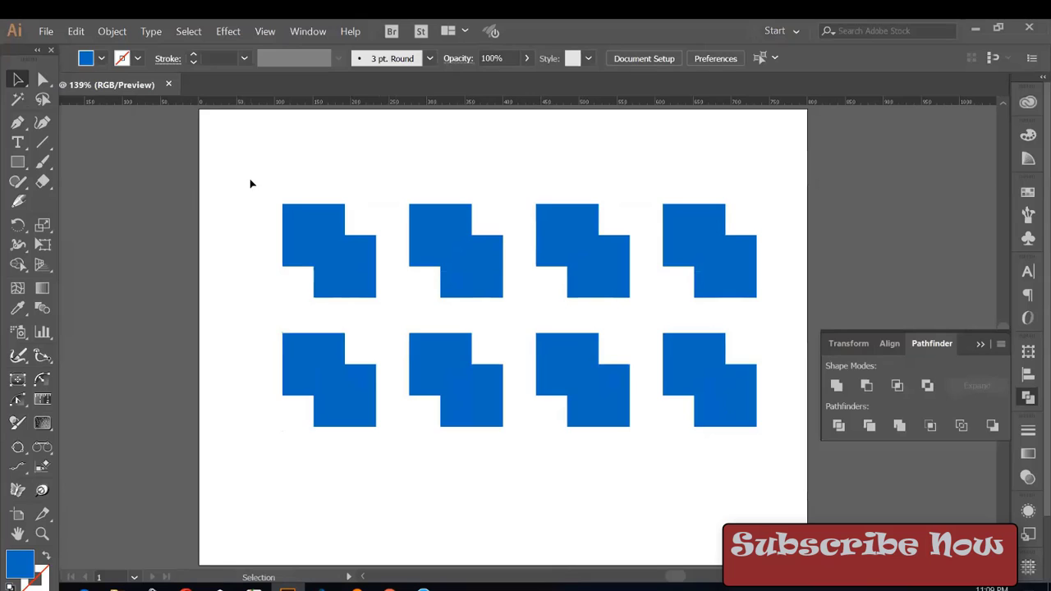
pyautogui.moveTo(257, 167); pyautogui.dragTo(351, 278)
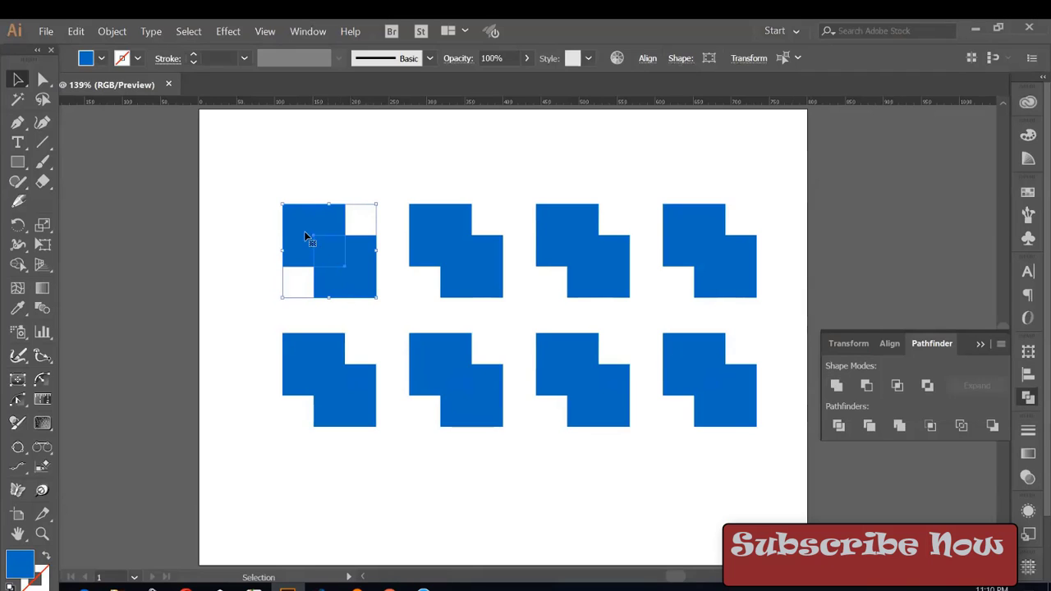
pyautogui.click(369, 199)
pyautogui.moveTo(350, 259); pyautogui.dragTo(359, 217)
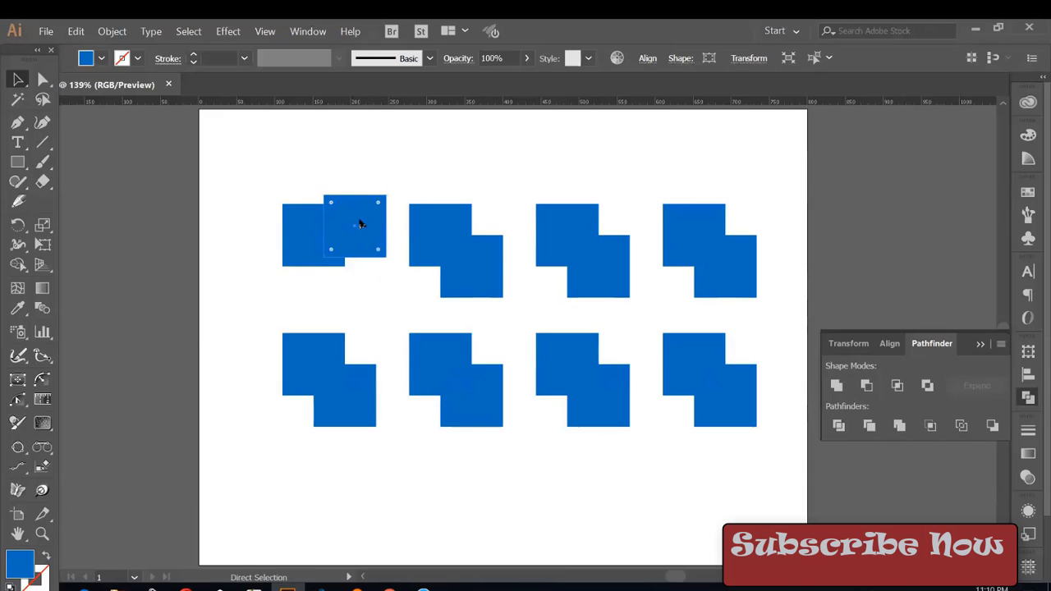
pyautogui.hotkey('ctrl', 'z')
pyautogui.moveTo(291, 183); pyautogui.dragTo(359, 277)
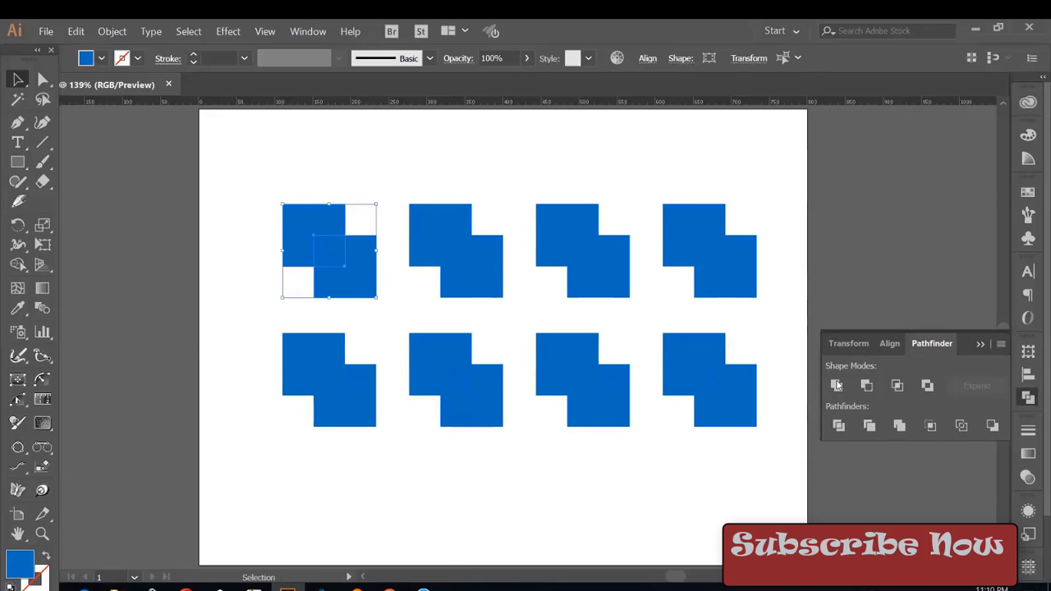
pyautogui.click(364, 153)
pyautogui.moveTo(302, 257); pyautogui.dragTo(143, 257)
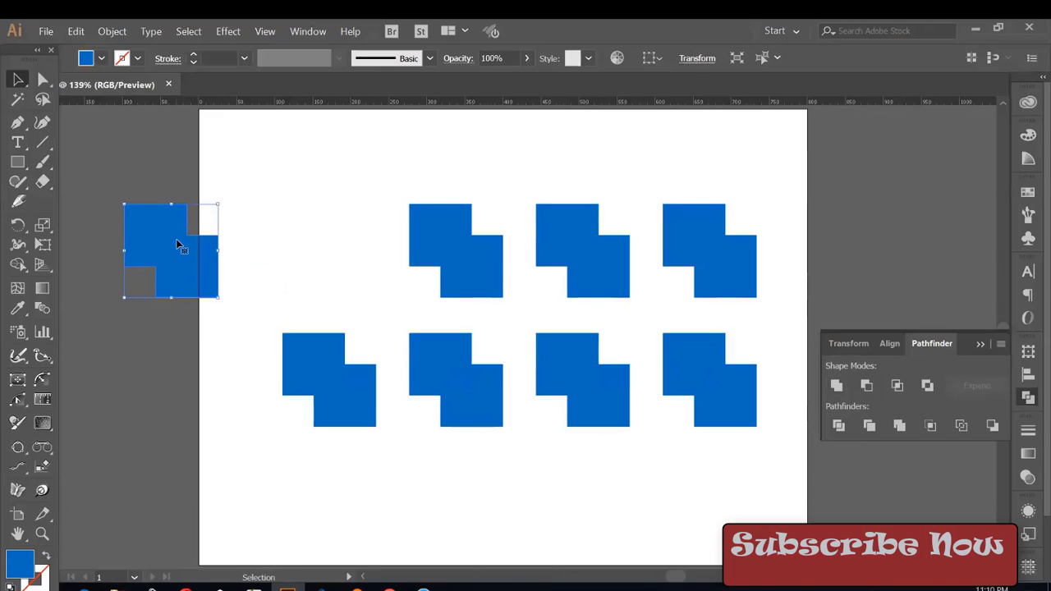
pyautogui.hotkey('ctrl', 'z')
# - Select the second pair's front square and try a red fill on it, then undo it
pyautogui.click(441, 166)
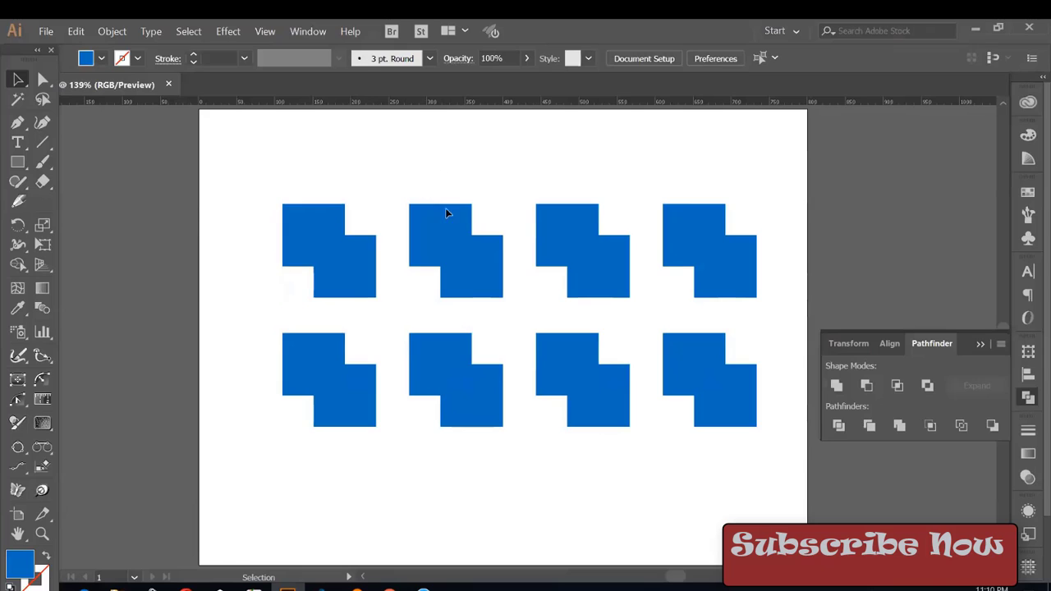
pyautogui.moveTo(424, 187); pyautogui.dragTo(496, 301)
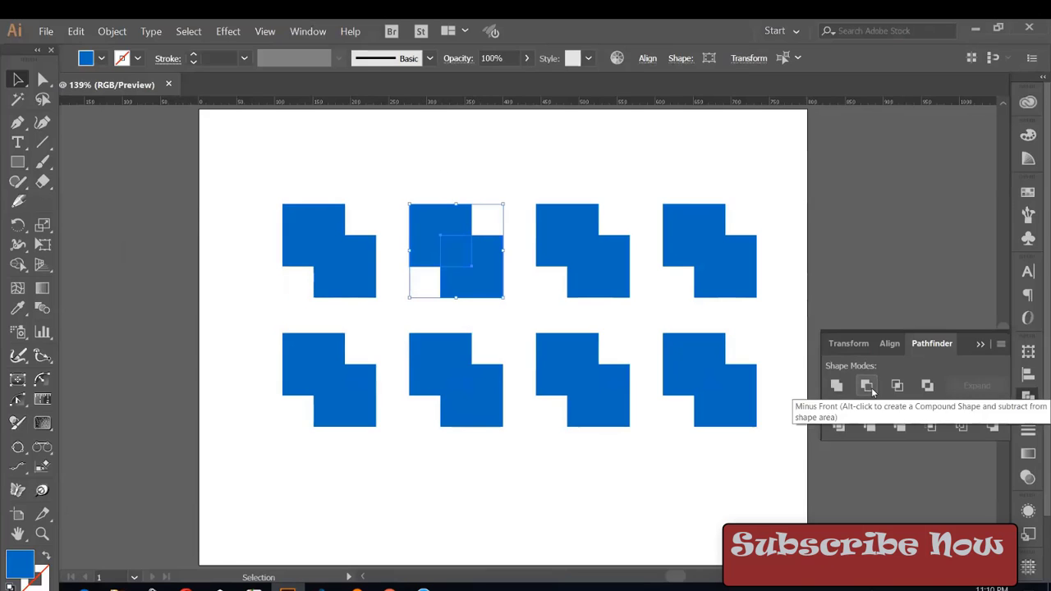
pyautogui.click(481, 171)
pyautogui.click(481, 259)
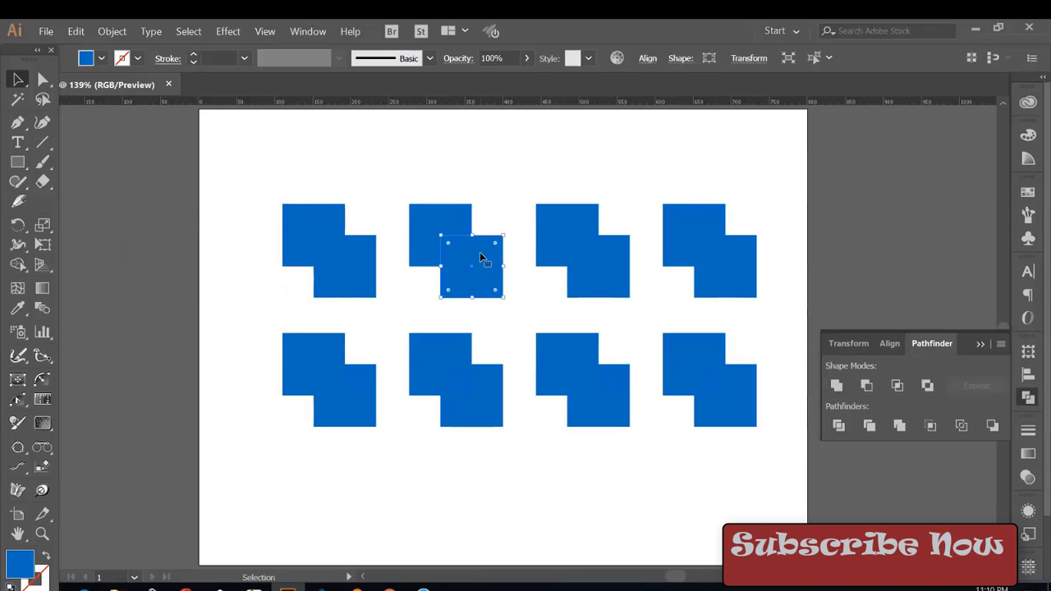
pyautogui.click(460, 215)
pyautogui.click(497, 256)
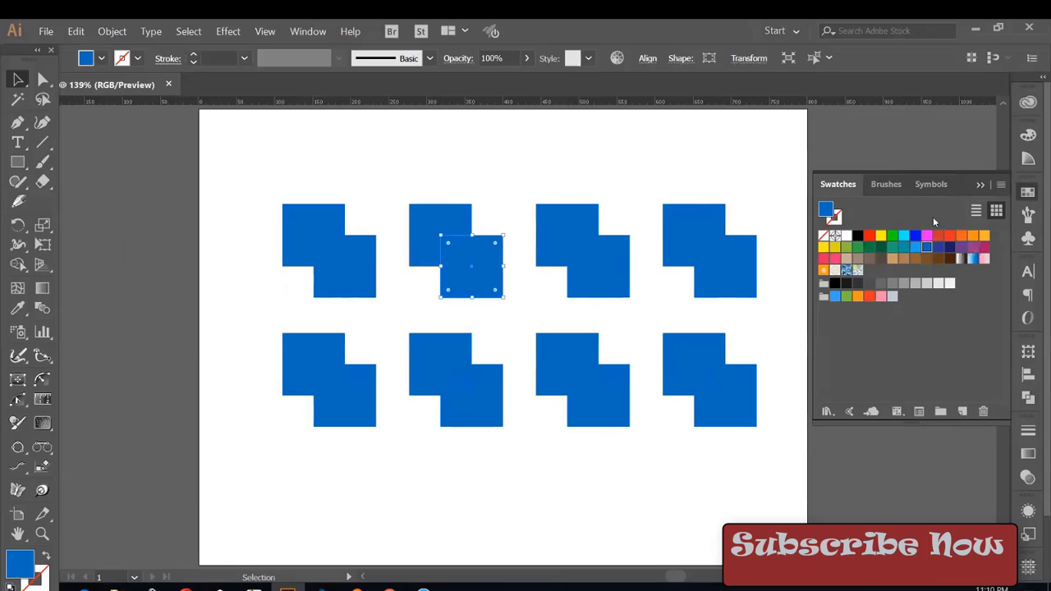
pyautogui.click(1027, 191)
pyautogui.click(870, 236)
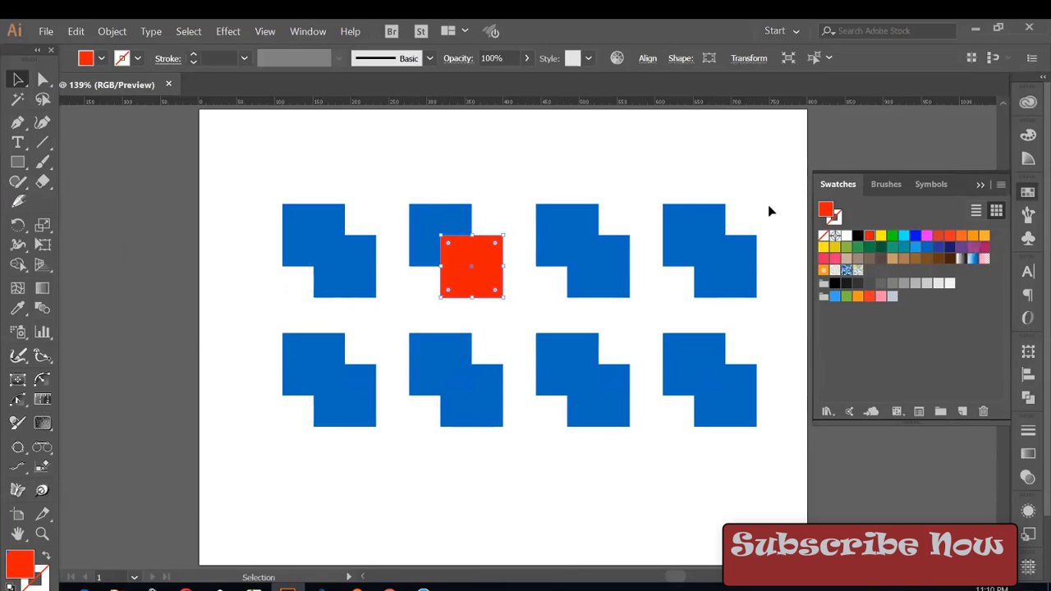
pyautogui.hotkey('ctrl', 'z')
# - Apply Minus Front to the second top-row pair, leaving an L-shaped piece
pyautogui.moveTo(431, 156); pyautogui.dragTo(505, 277)
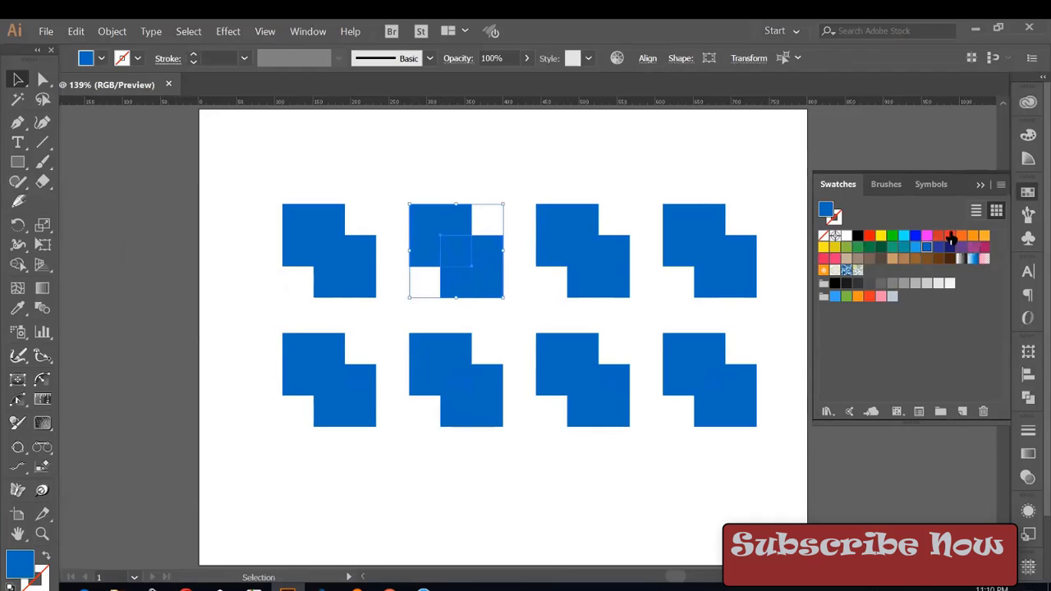
pyautogui.click(981, 188)
pyautogui.click(1027, 397)
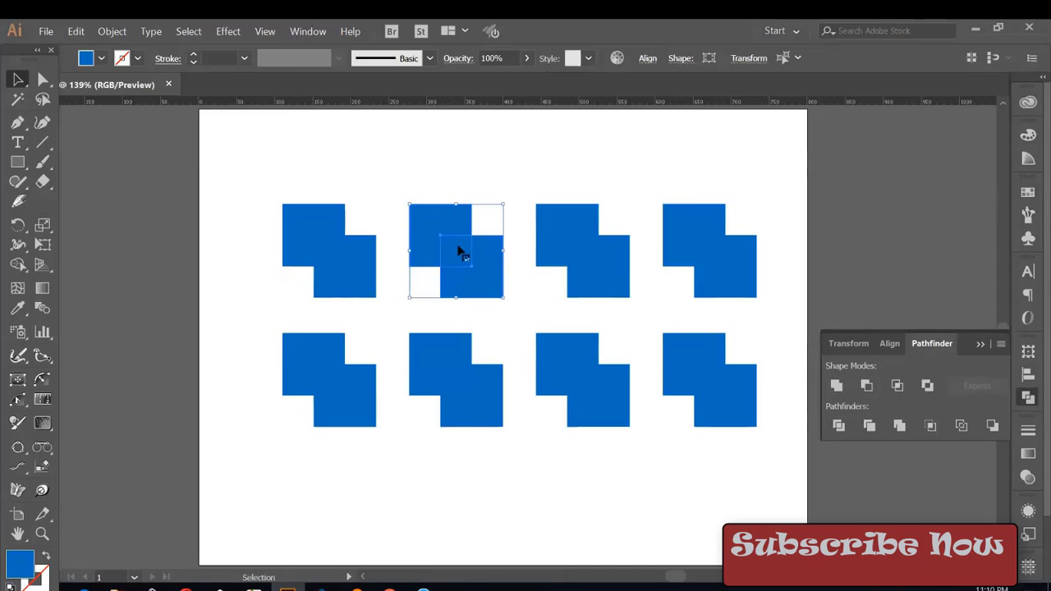
pyautogui.click(867, 385)
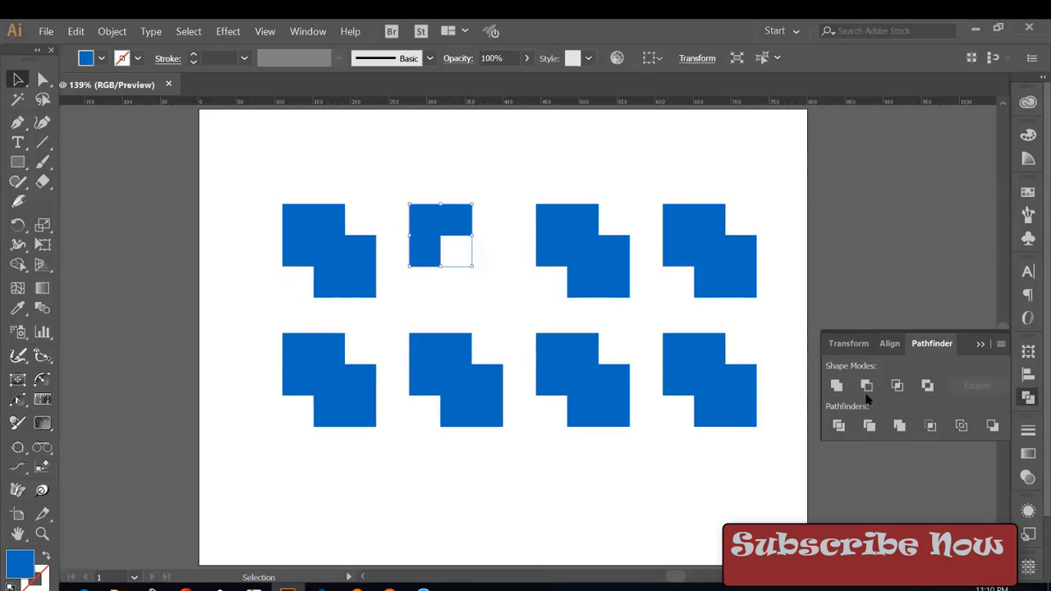
pyautogui.click(524, 272)
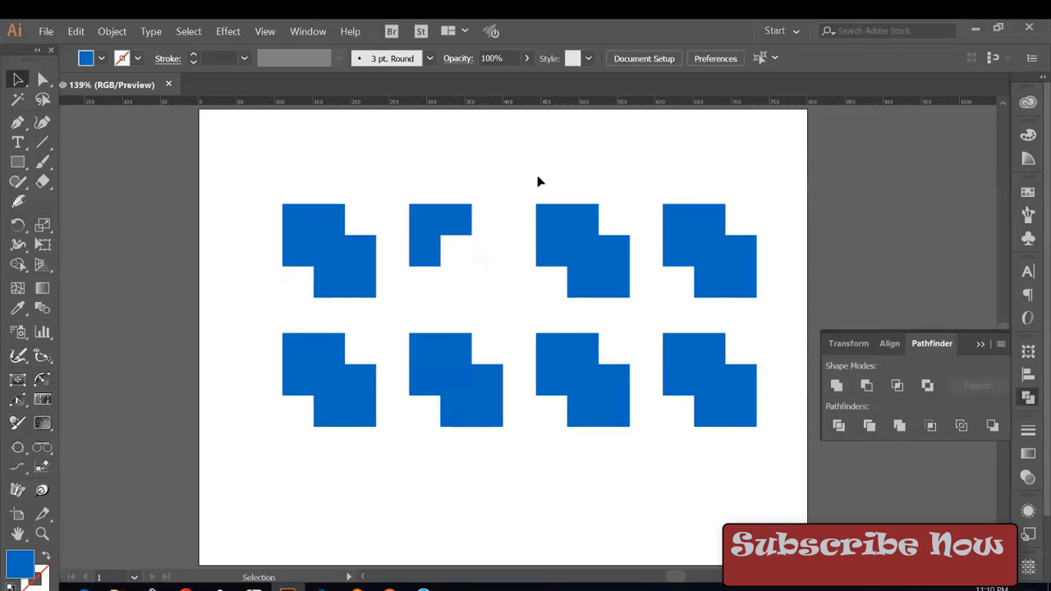
pyautogui.moveTo(549, 197); pyautogui.dragTo(639, 313)
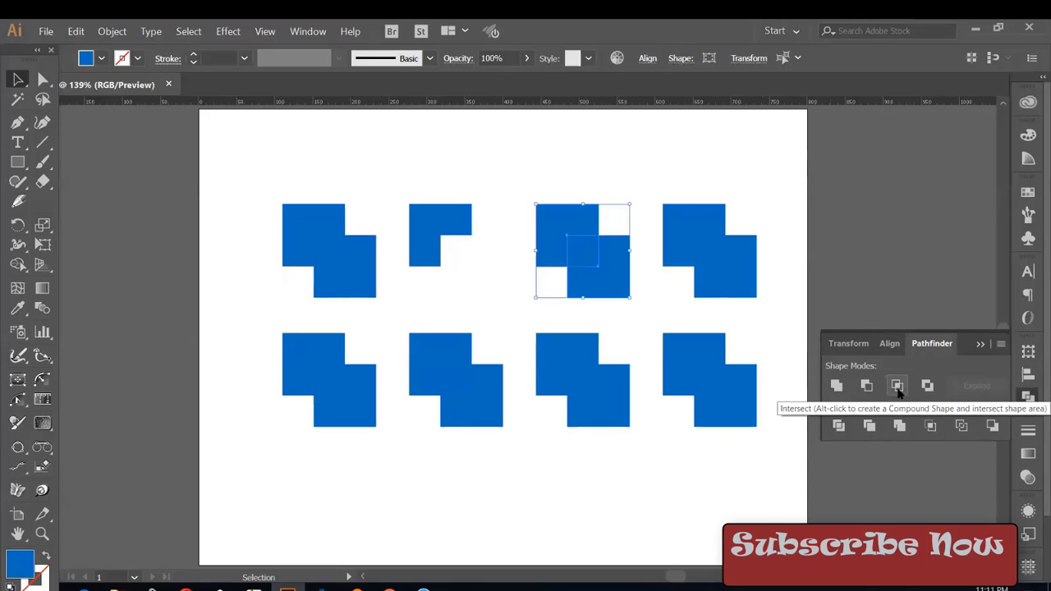
# - Apply Intersect to the third top-row pair, keeping only their small overlapping square
pyautogui.click(898, 386)
pyautogui.click(534, 292)
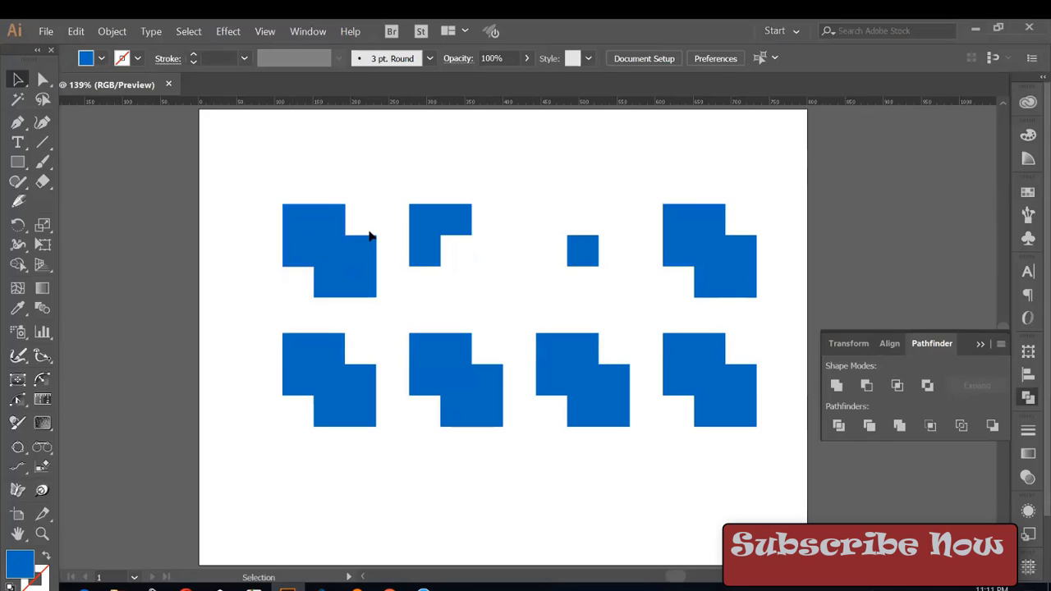
pyautogui.click(725, 233)
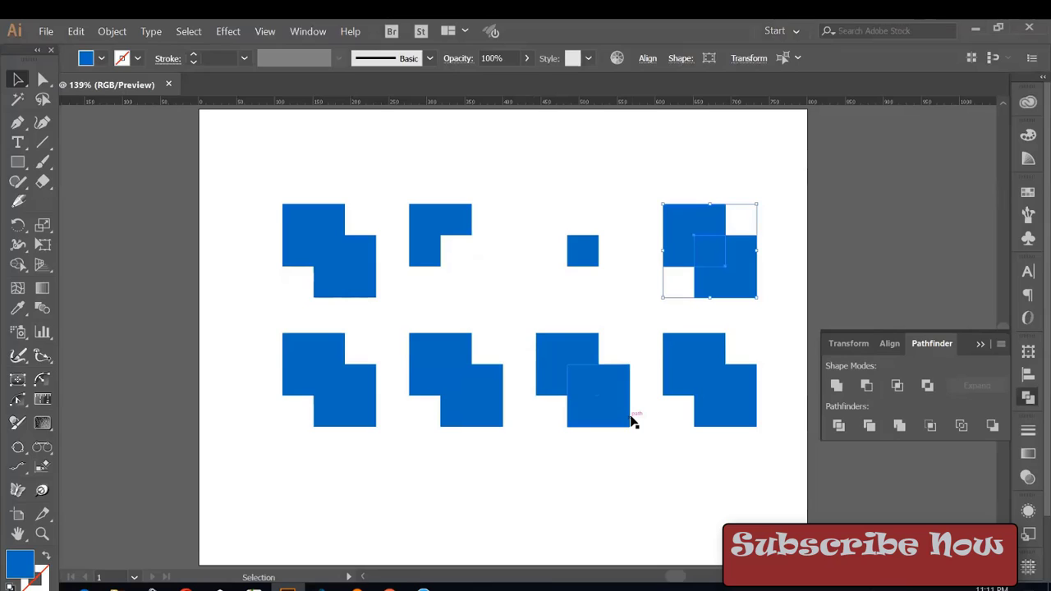
# - Apply Exclude to the top-right pair so its overlap becomes an empty hole
pyautogui.click(620, 284)
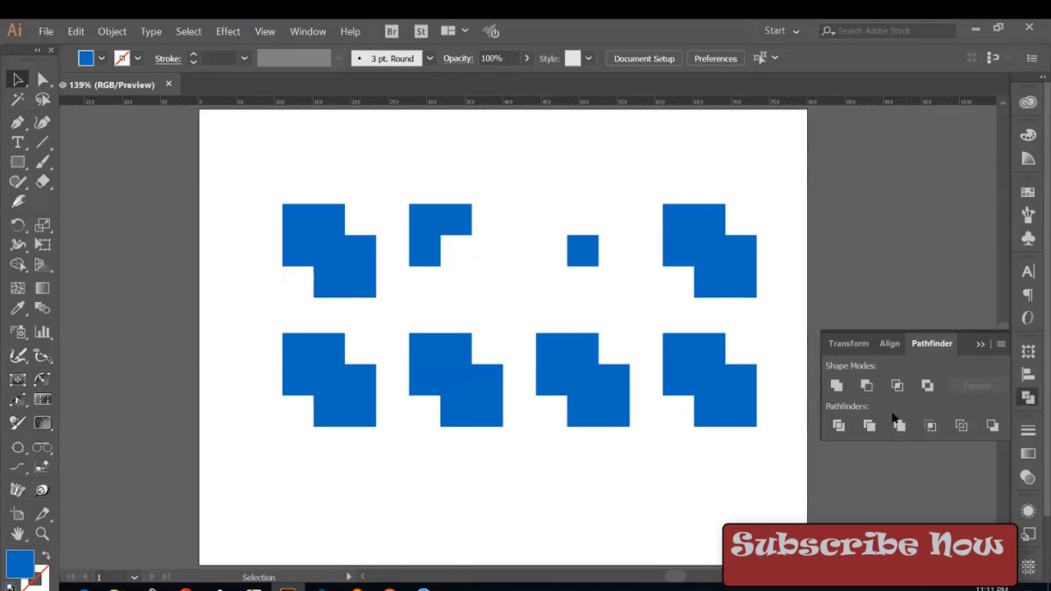
pyautogui.moveTo(679, 152); pyautogui.dragTo(759, 294)
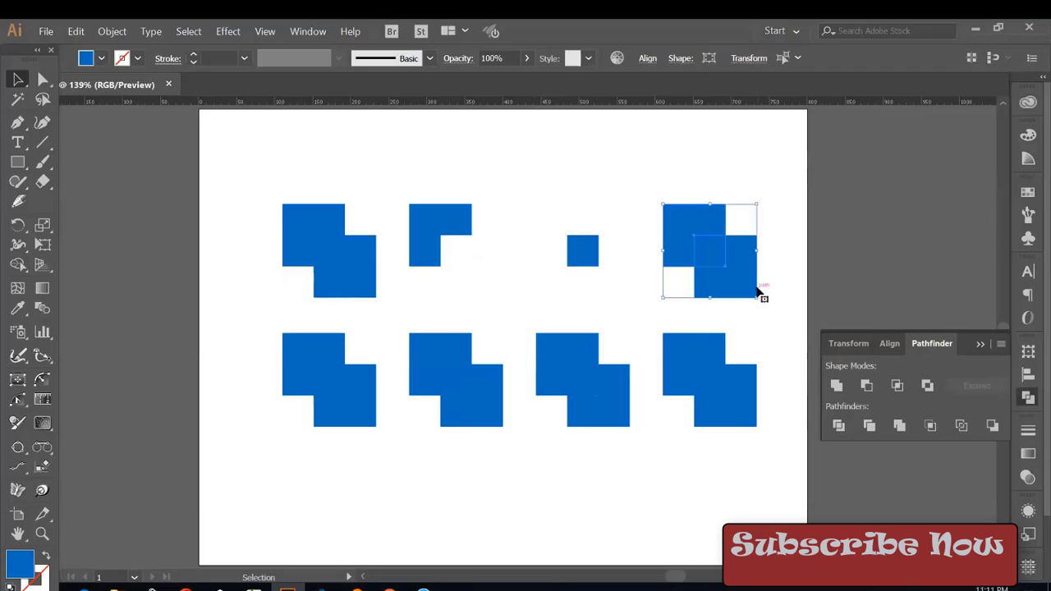
pyautogui.click(928, 386)
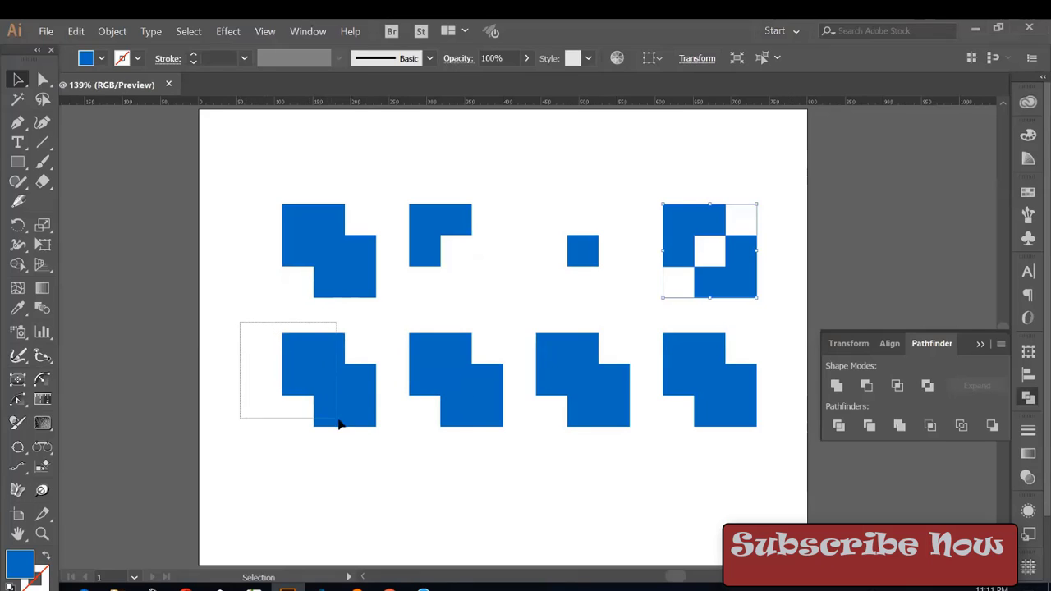
pyautogui.moveTo(239, 326); pyautogui.dragTo(341, 424)
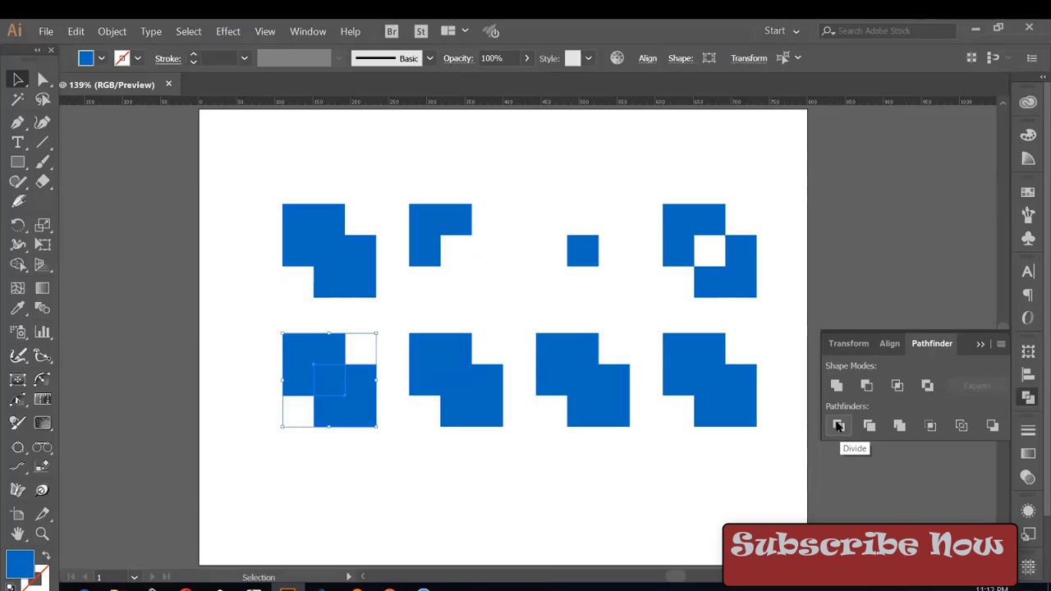
pyautogui.click(839, 425)
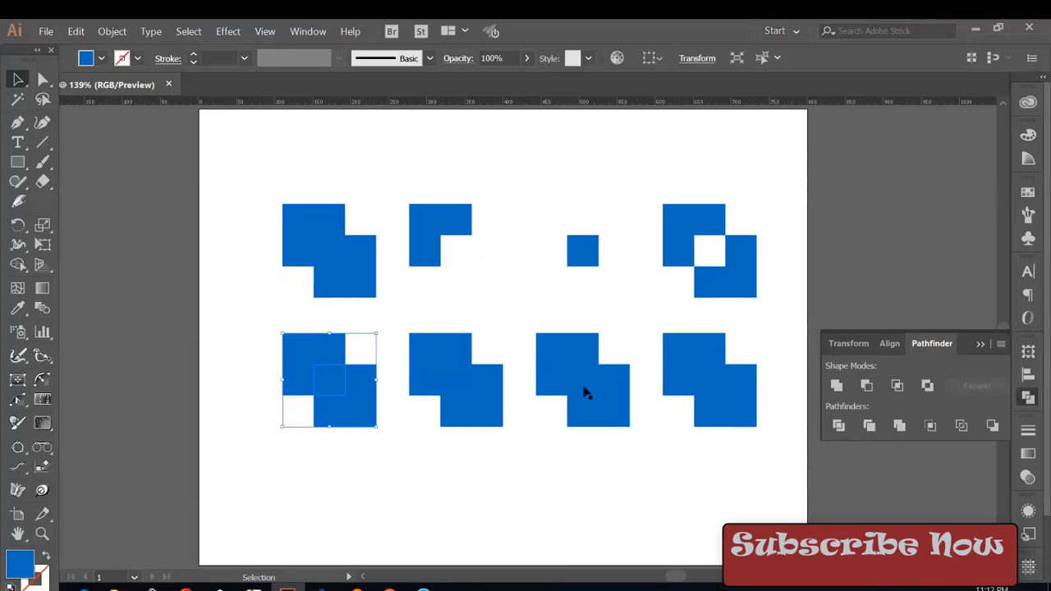
pyautogui.moveTo(362, 391); pyautogui.dragTo(309, 363)
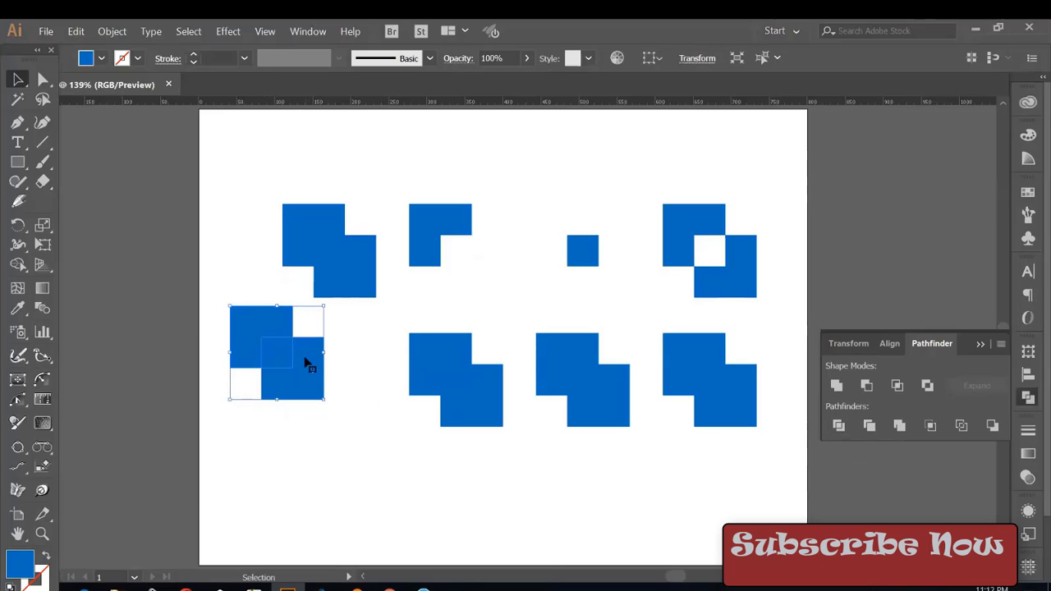
pyautogui.hotkey('ctrl', 'z')
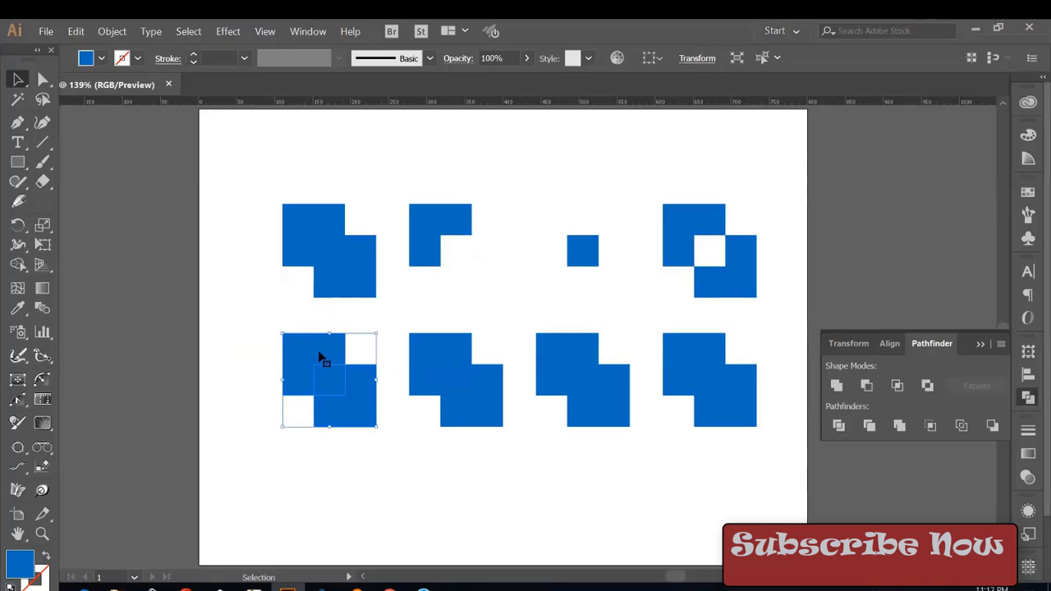
pyautogui.moveTo(321, 358); pyautogui.dragTo(253, 312)
pyautogui.hotkey('ctrl', 'z')
pyautogui.rightClick(317, 356)
pyautogui.click(367, 453)
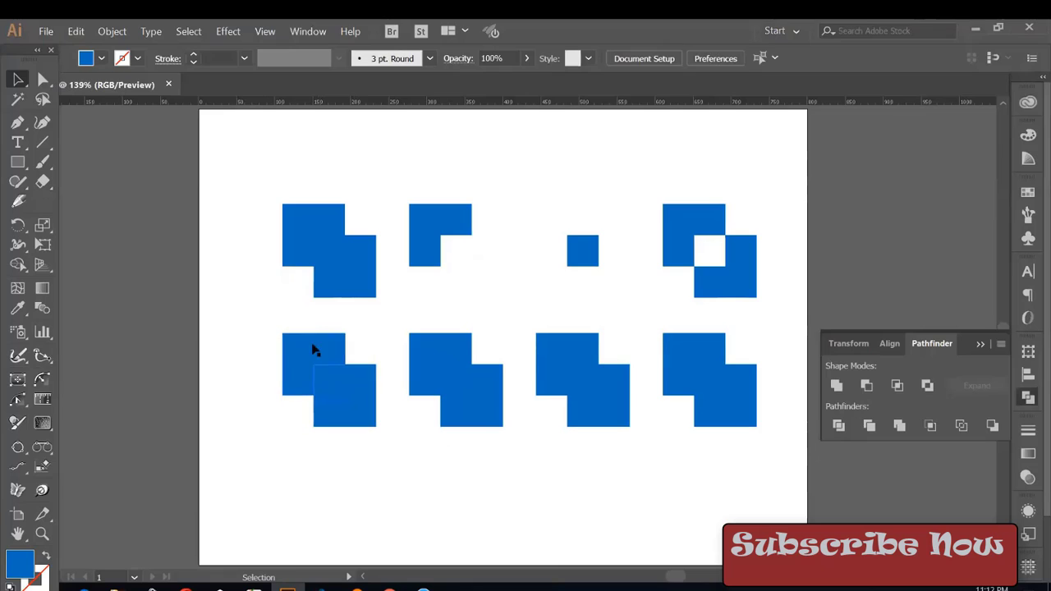
pyautogui.moveTo(312, 347); pyautogui.dragTo(287, 353)
pyautogui.moveTo(328, 381); pyautogui.dragTo(313, 353)
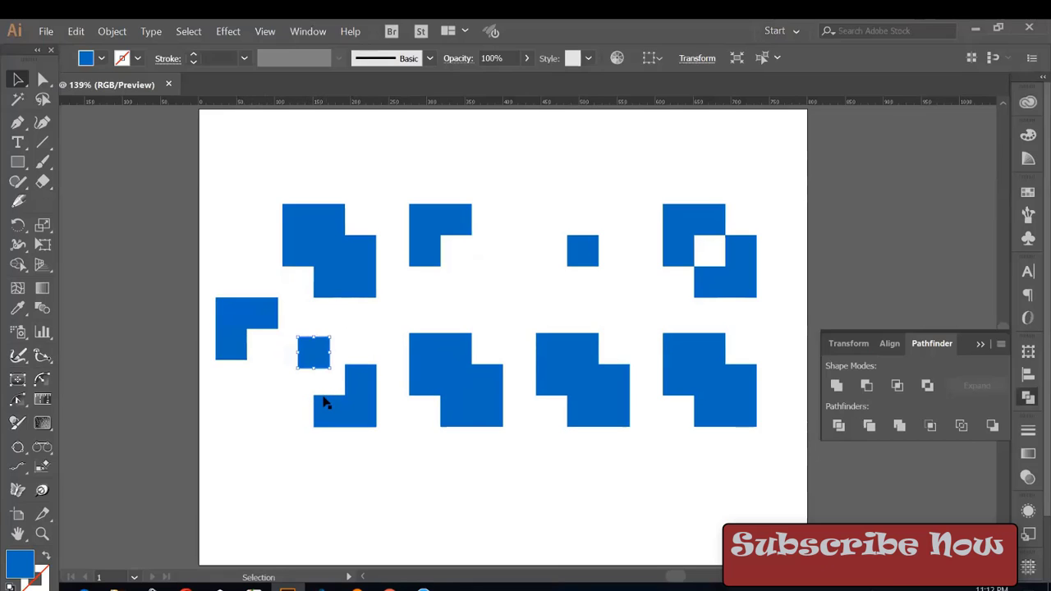
pyautogui.hotkey('ctrl', 'z')
pyautogui.hotkey('ctrl', 'z')
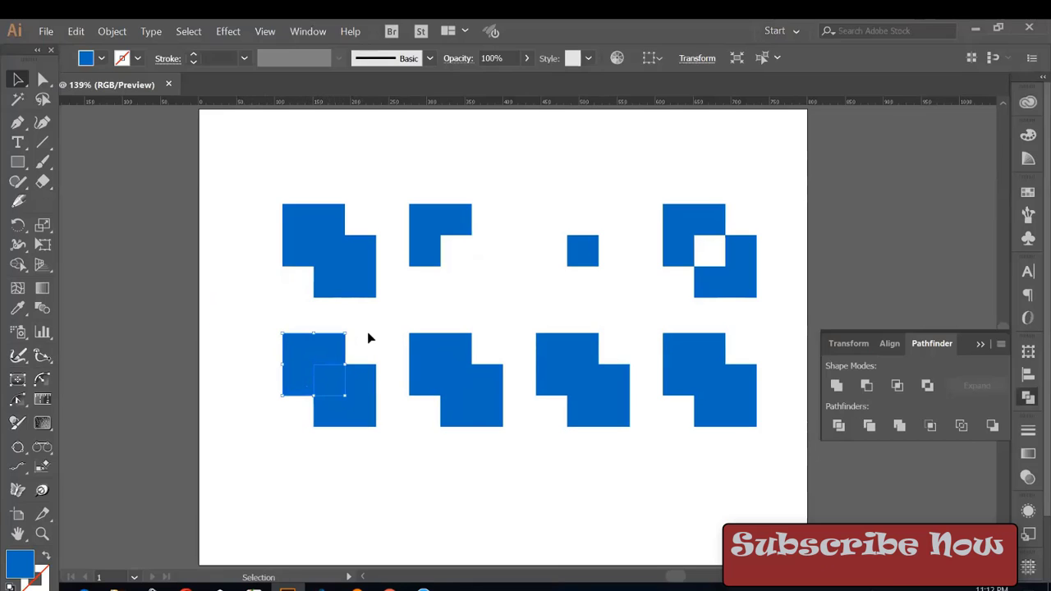
pyautogui.click(304, 313)
pyautogui.click(42, 80)
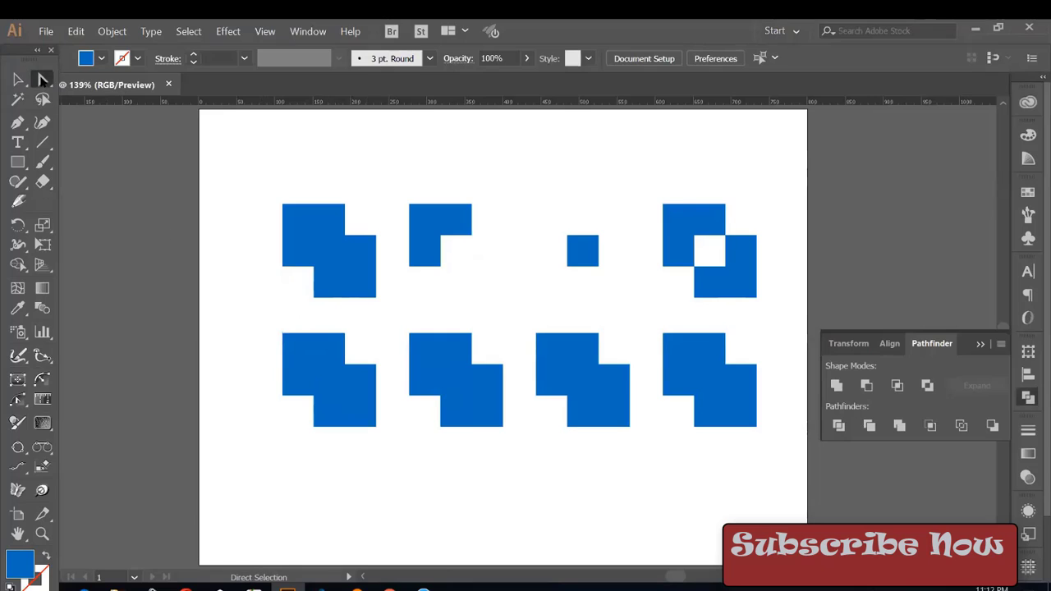
pyautogui.click(309, 350)
pyautogui.click(274, 312)
pyautogui.moveTo(198, 282); pyautogui.dragTo(197, 279)
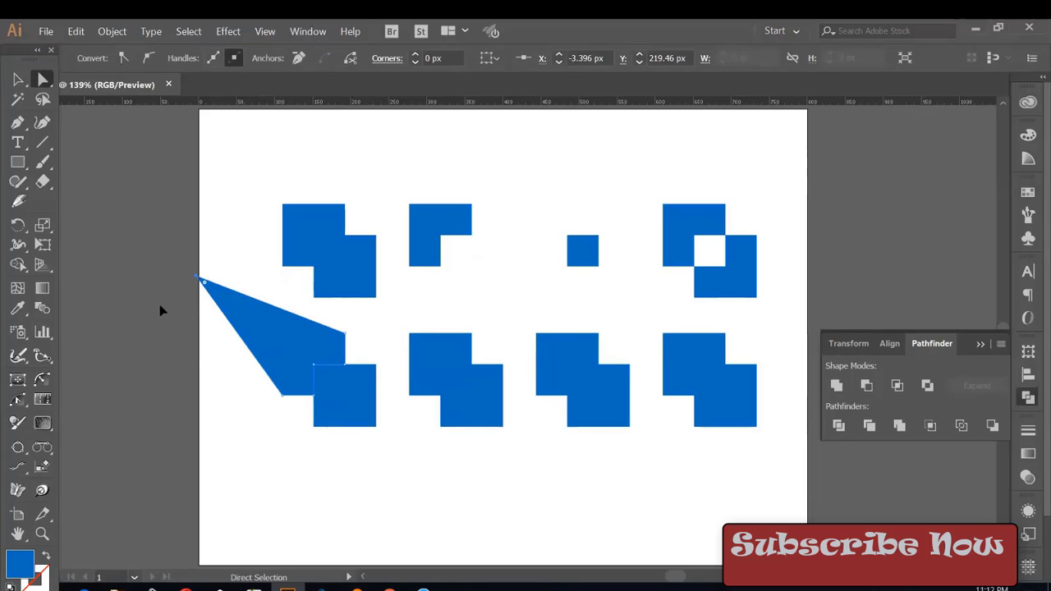
pyautogui.hotkey('ctrl', 'z')
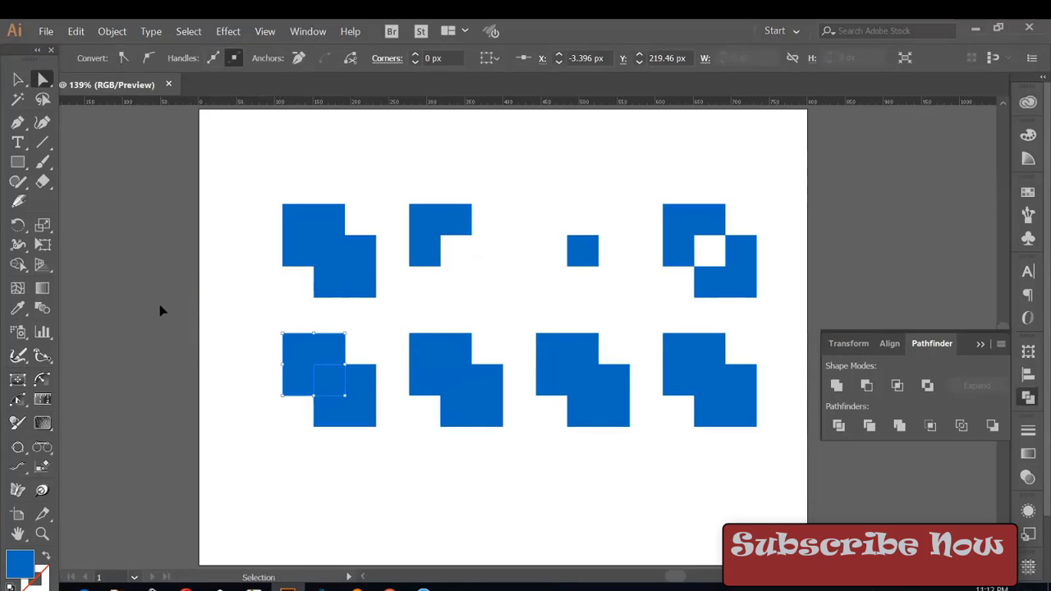
pyautogui.click(182, 239)
pyautogui.moveTo(42, 79); pyautogui.dragTo(82, 95)
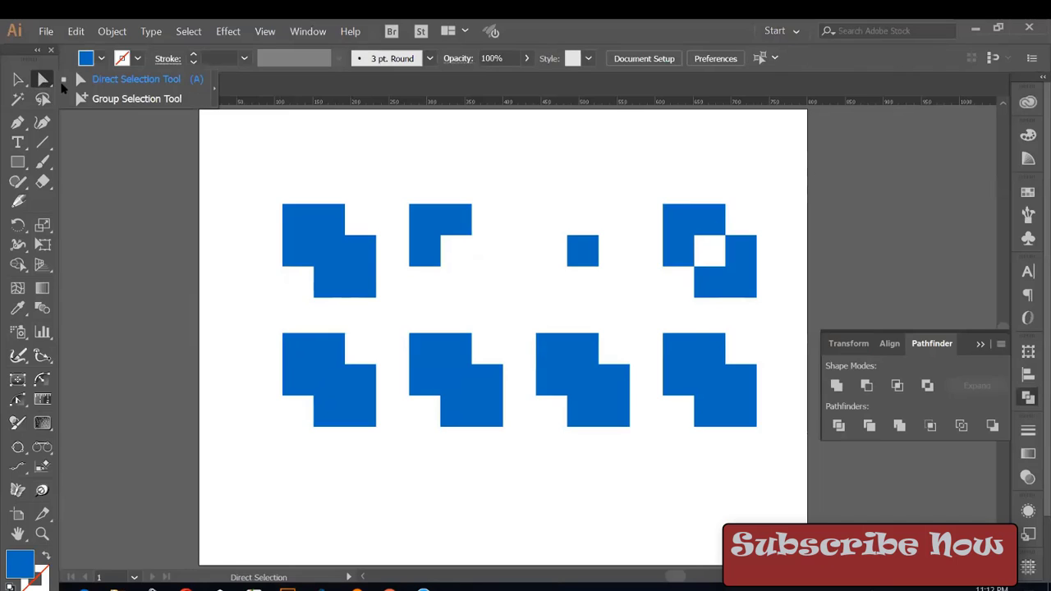
pyautogui.moveTo(285, 376); pyautogui.dragTo(207, 316)
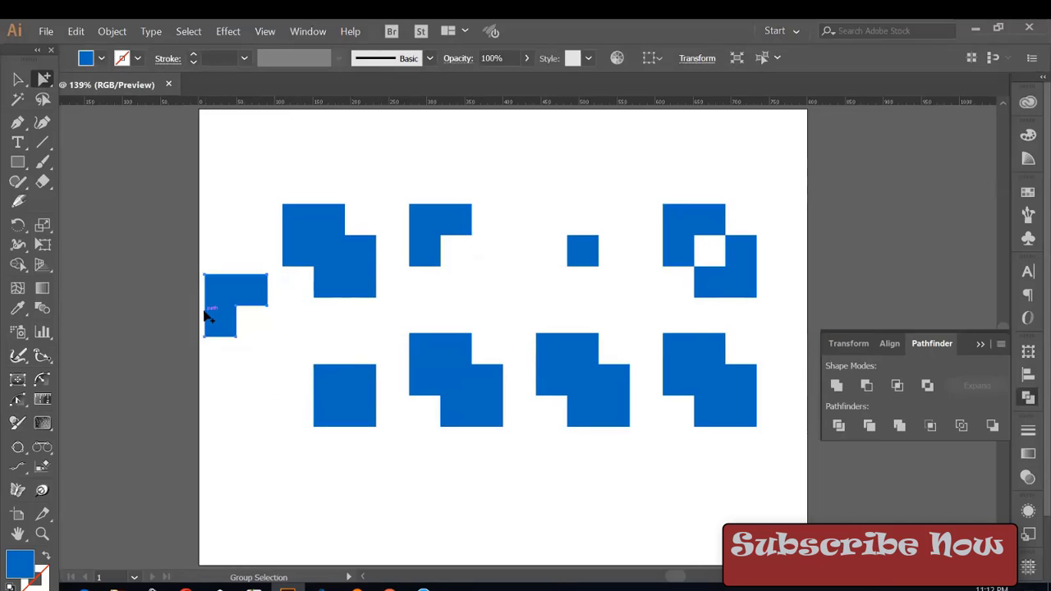
pyautogui.hotkey('ctrl', 'z')
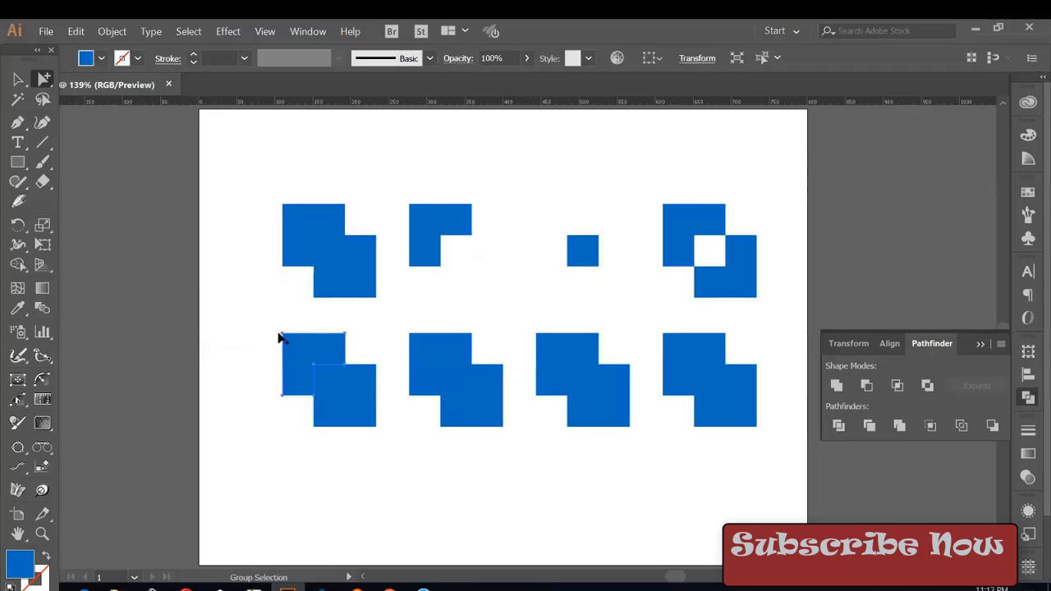
pyautogui.moveTo(285, 356)
pyautogui.mouseDown()
pyautogui.moveTo(220, 311)
pyautogui.moveTo(225, 325)
pyautogui.mouseUp()
pyautogui.click(18, 79)
pyautogui.click(82, 118)
pyautogui.click(236, 310)
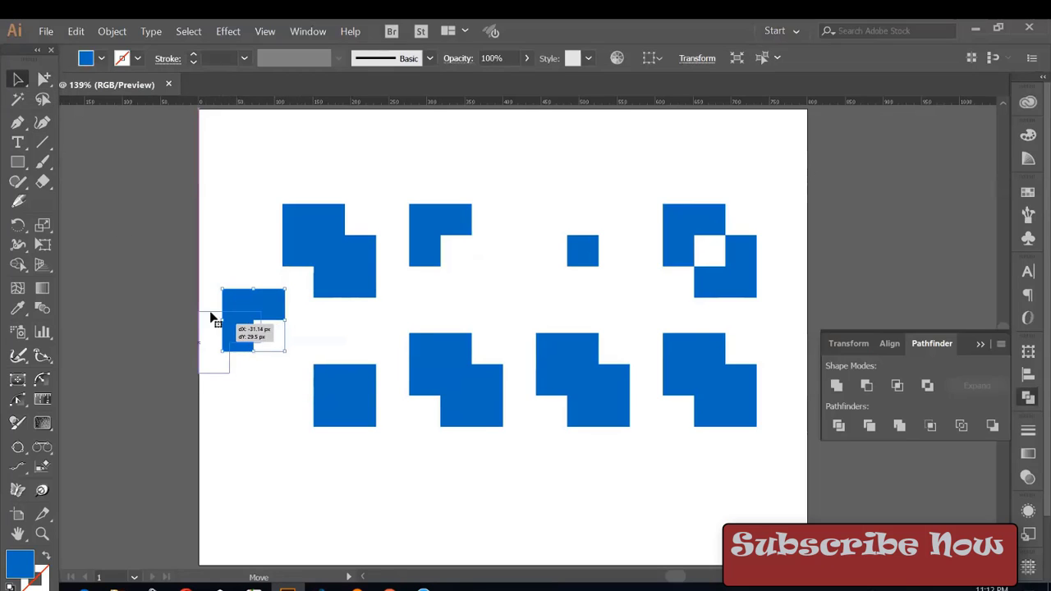
pyautogui.click(206, 255)
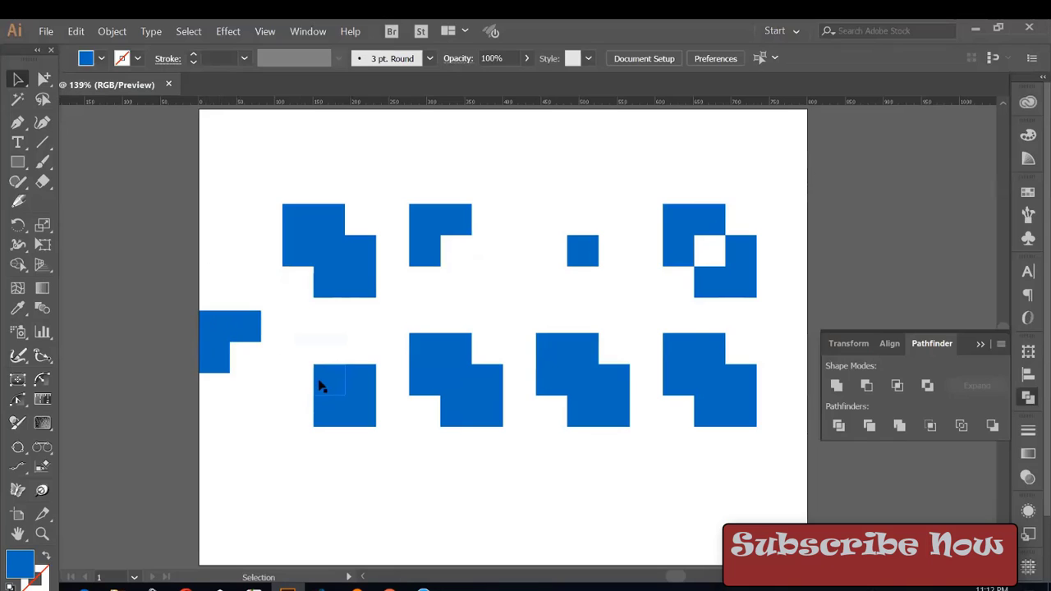
pyautogui.click(325, 384)
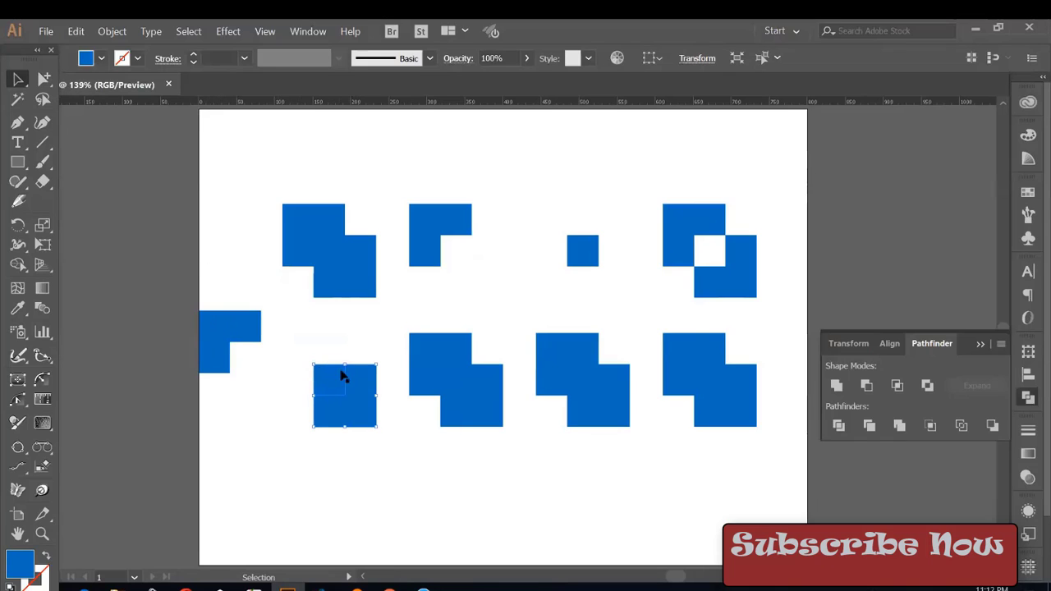
pyautogui.moveTo(359, 402); pyautogui.dragTo(363, 441)
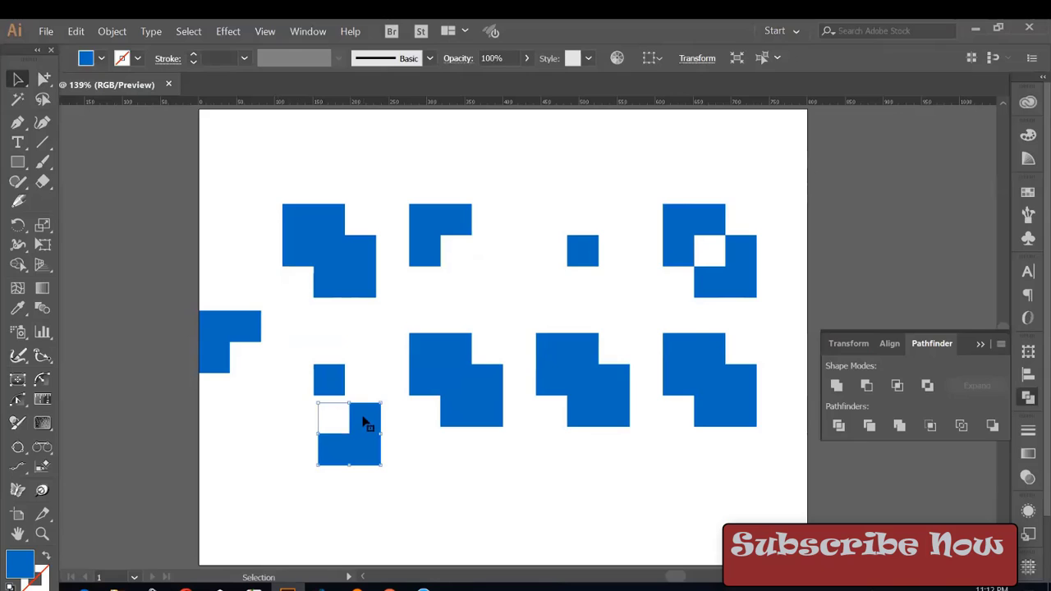
pyautogui.hotkey('ctrl', 'z')
pyautogui.hotkey('ctrl', 'z')
pyautogui.hotkey('ctrl', 'z')
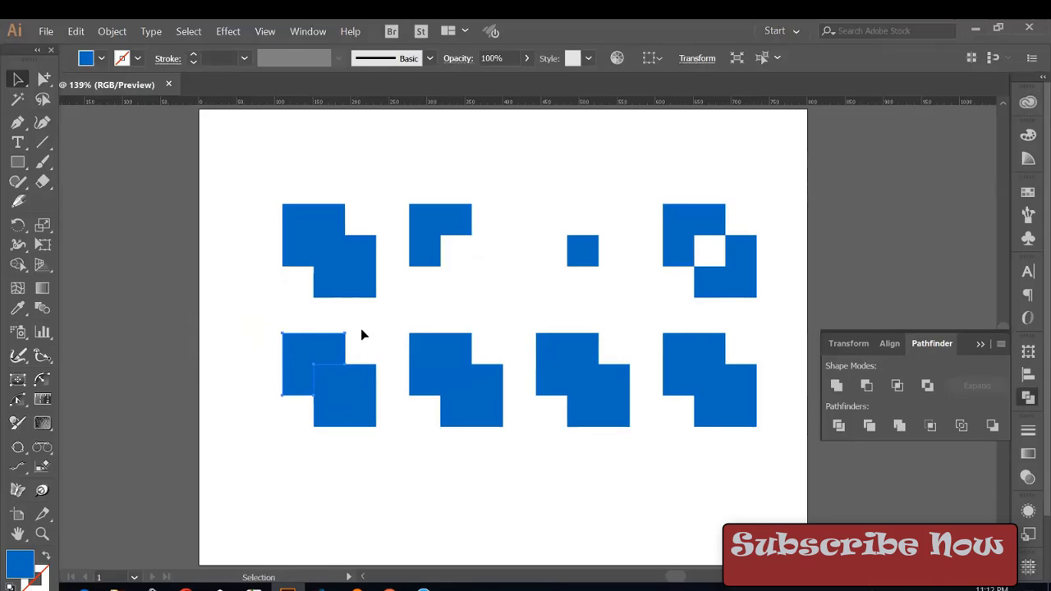
pyautogui.click(364, 334)
pyautogui.moveTo(419, 306); pyautogui.dragTo(488, 428)
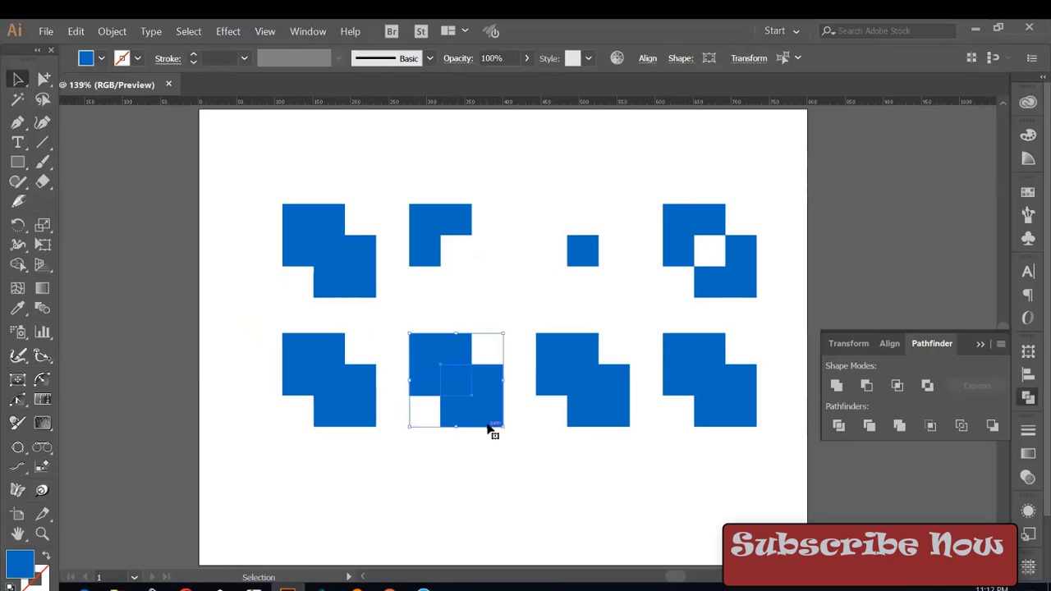
# - Apply Trim to the second bottom-row pair of squares
pyautogui.click(870, 426)
pyautogui.click(869, 425)
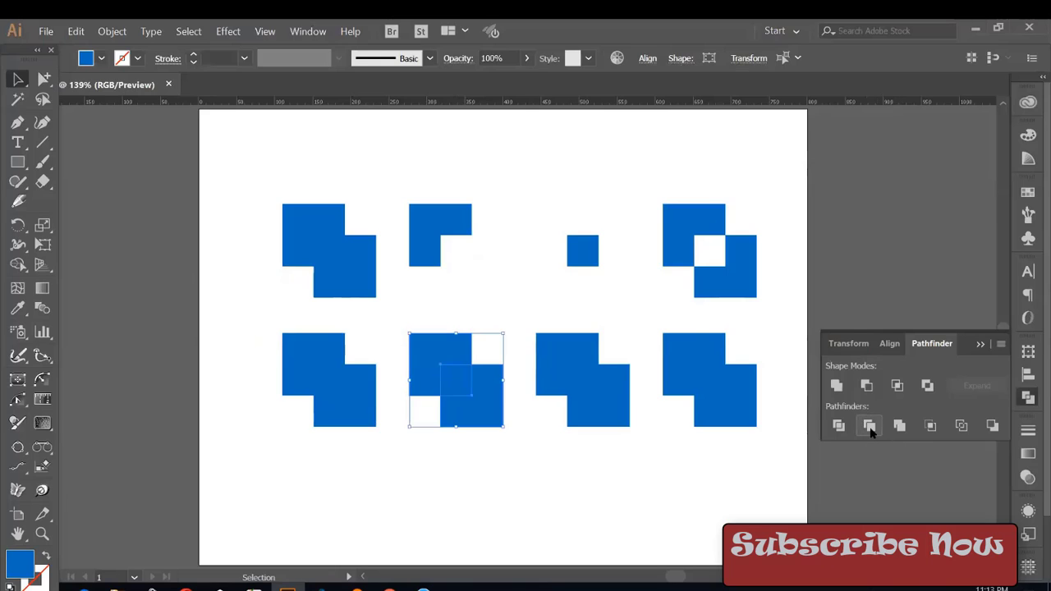
pyautogui.click(517, 296)
# - Ungroup the trimmed pieces and pull the square off the L piece to inspect, then undo
pyautogui.click(475, 386)
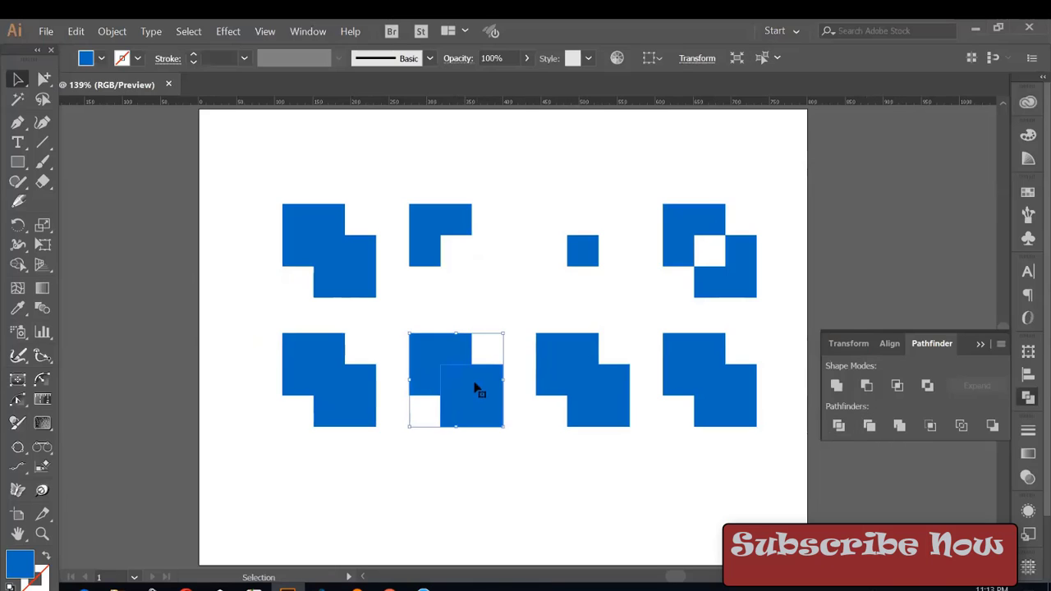
pyautogui.rightClick(472, 389)
pyautogui.click(488, 485)
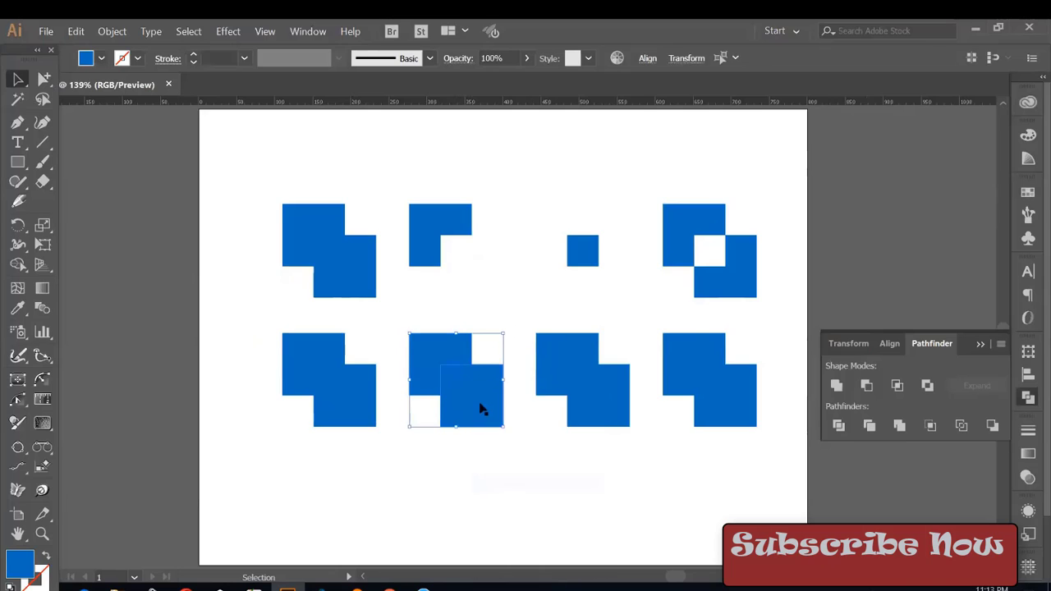
pyautogui.moveTo(469, 377); pyautogui.dragTo(514, 448)
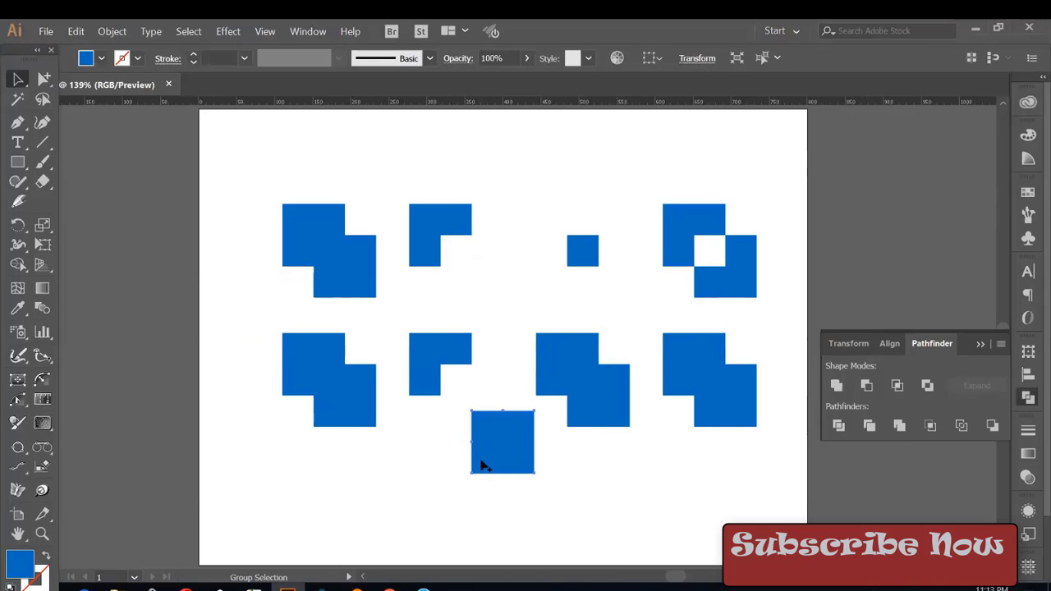
pyautogui.hotkey('ctrl', 'z')
pyautogui.click(489, 477)
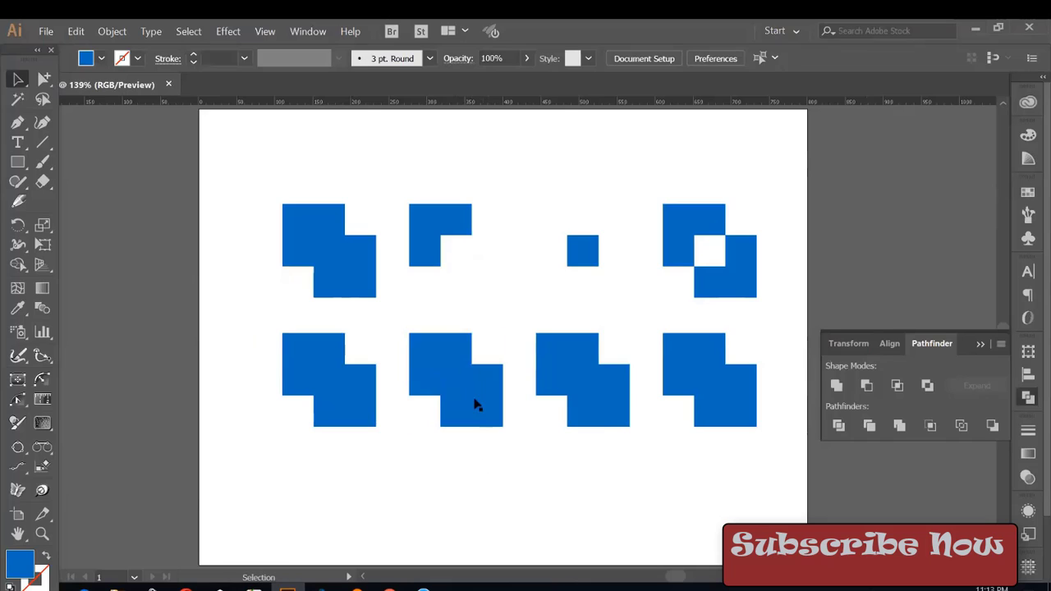
pyautogui.click(476, 397)
# - Zoom in and apply Trim to the second bottom-row shape
pyautogui.hotkey('ctrl', '+')
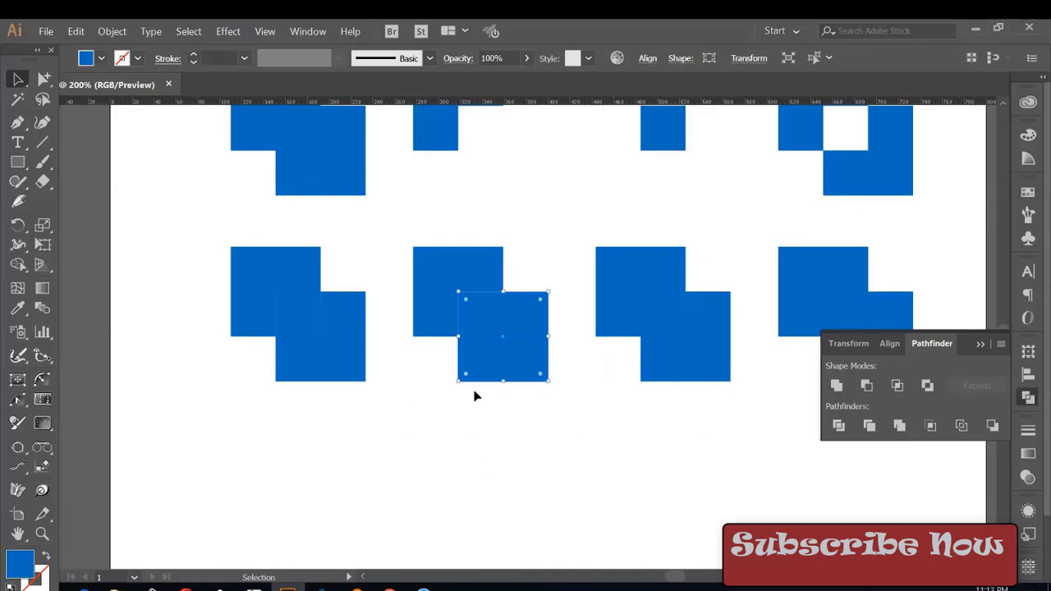
pyautogui.click(526, 513)
pyautogui.click(519, 379)
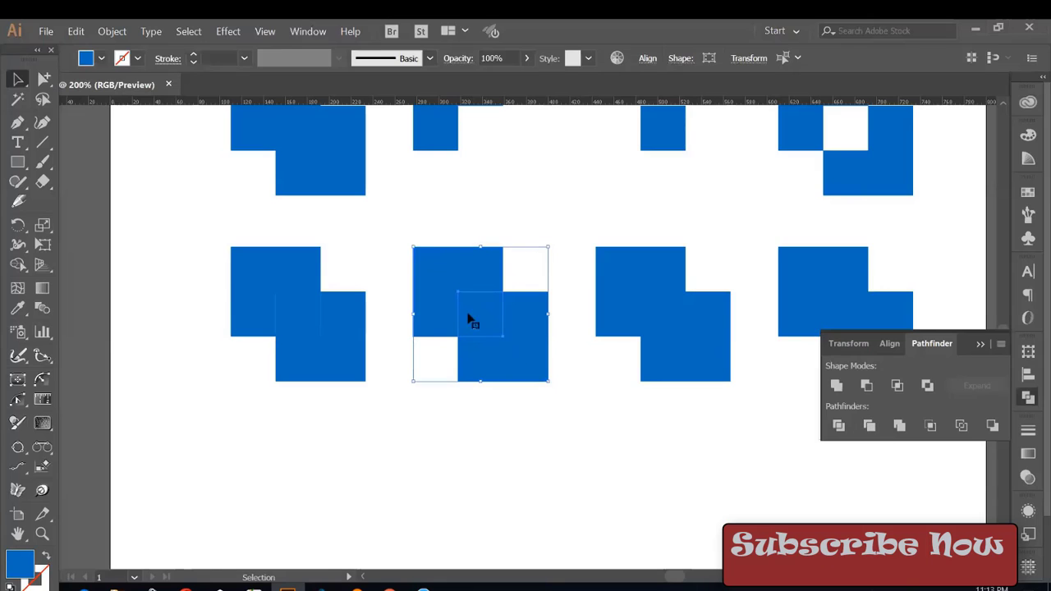
pyautogui.click(870, 425)
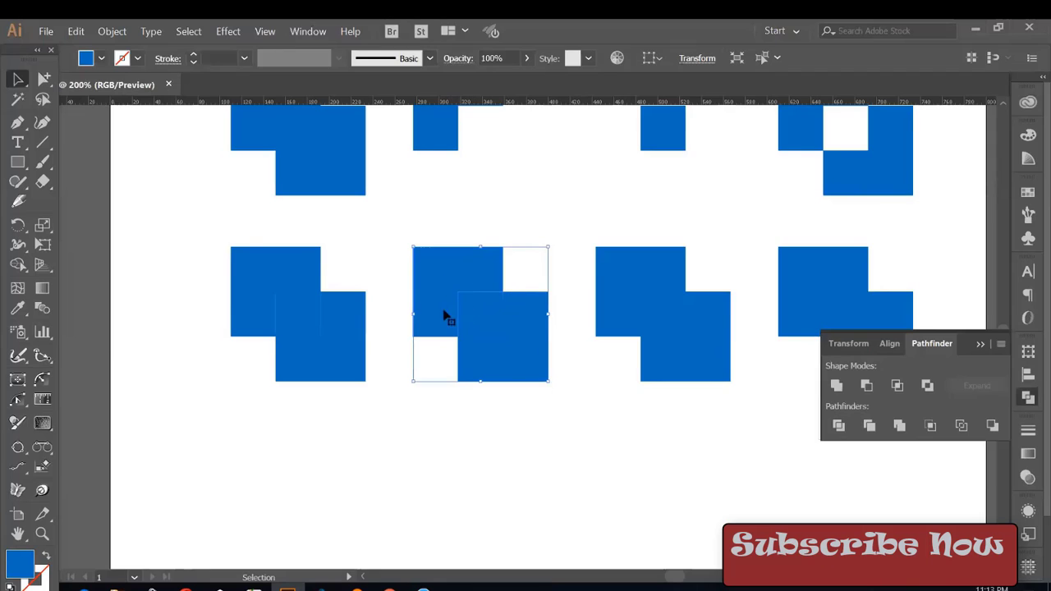
pyautogui.moveTo(596, 234); pyautogui.dragTo(715, 399)
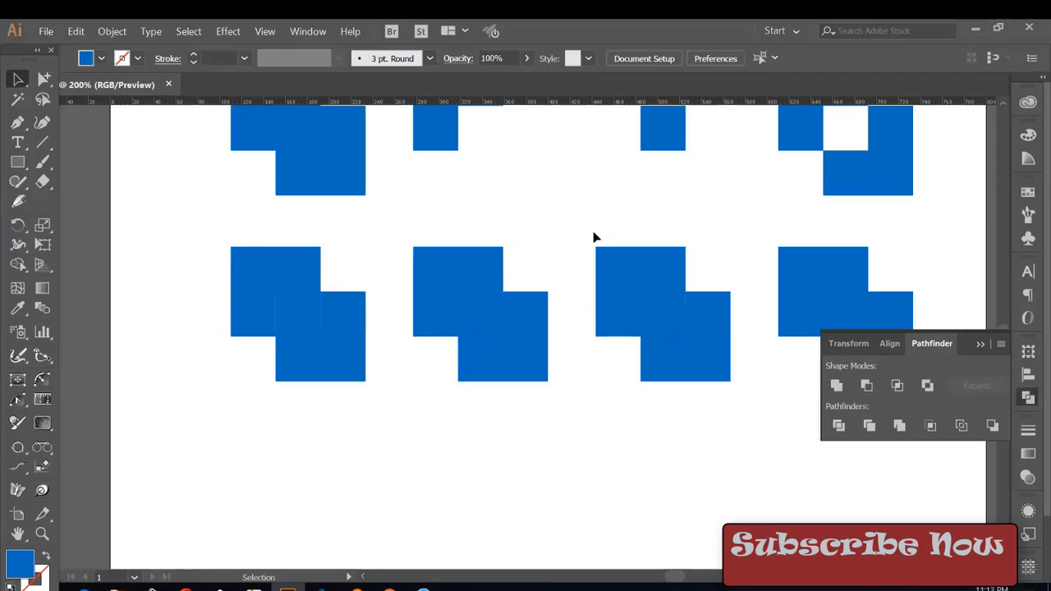
pyautogui.click(892, 427)
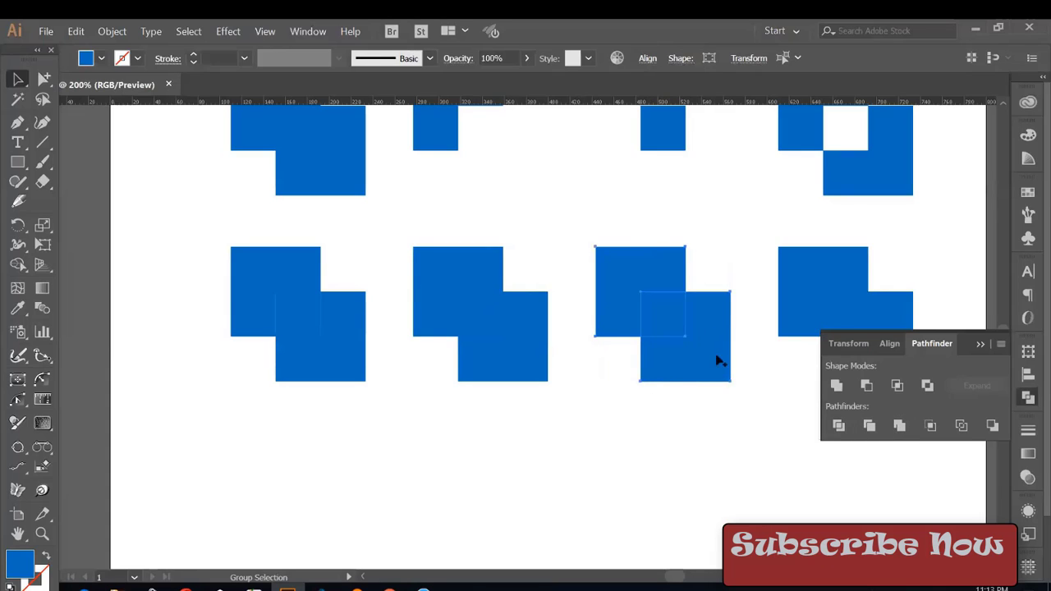
# - Apply Merge to the third bottom-row pair, redoing it after an undo
pyautogui.click(615, 312)
pyautogui.moveTo(616, 312); pyautogui.dragTo(582, 418)
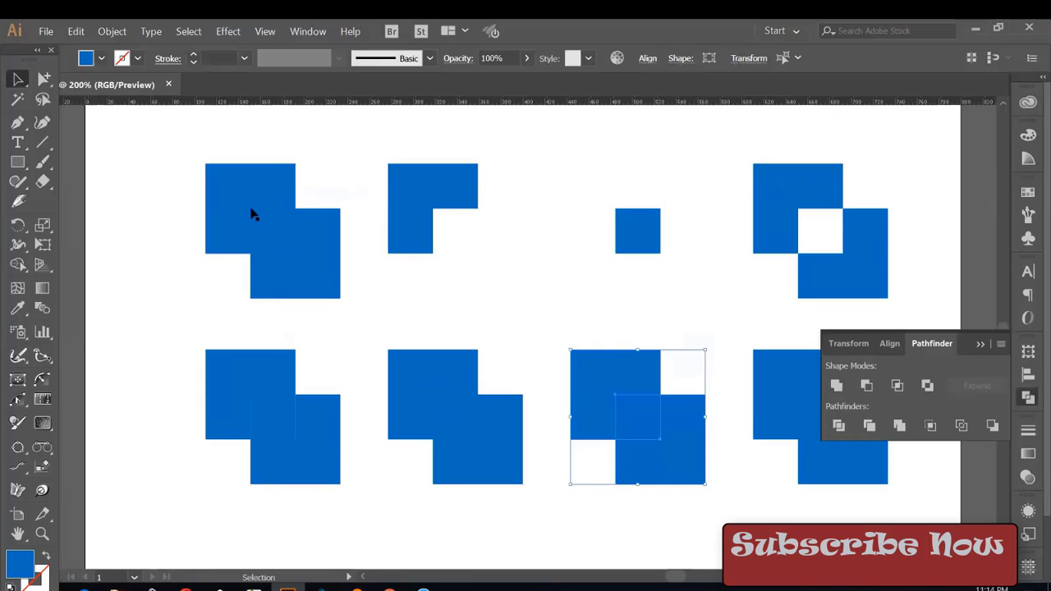
pyautogui.moveTo(620, 337); pyautogui.dragTo(605, 291)
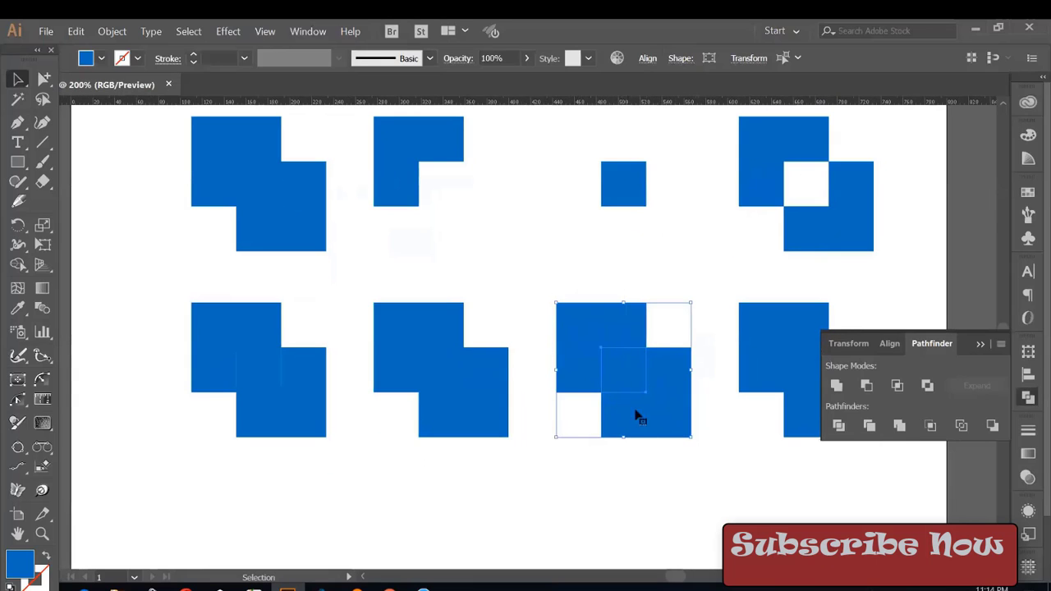
pyautogui.click(898, 426)
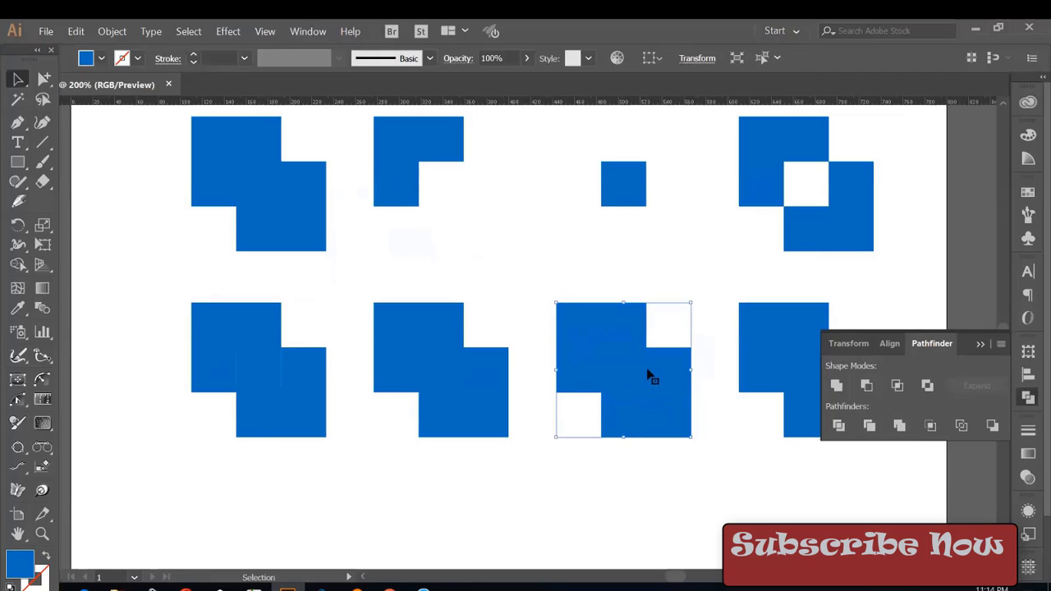
pyautogui.hotkey('ctrl', 'shift', 'a')
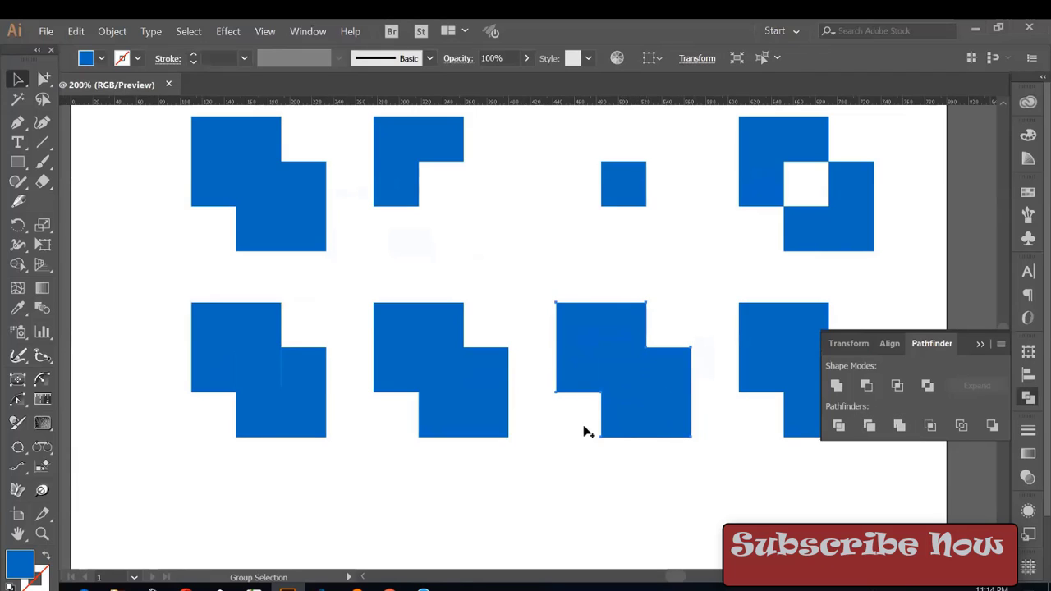
pyautogui.click(664, 407)
pyautogui.hotkey('ctrl', 'z')
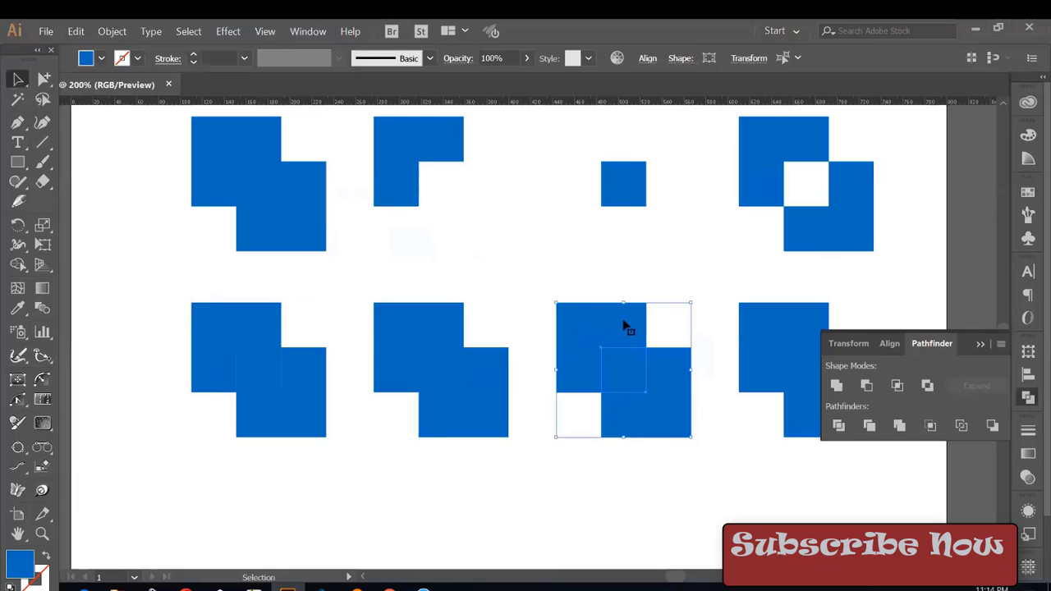
pyautogui.moveTo(568, 275); pyautogui.dragTo(649, 398)
pyautogui.click(899, 427)
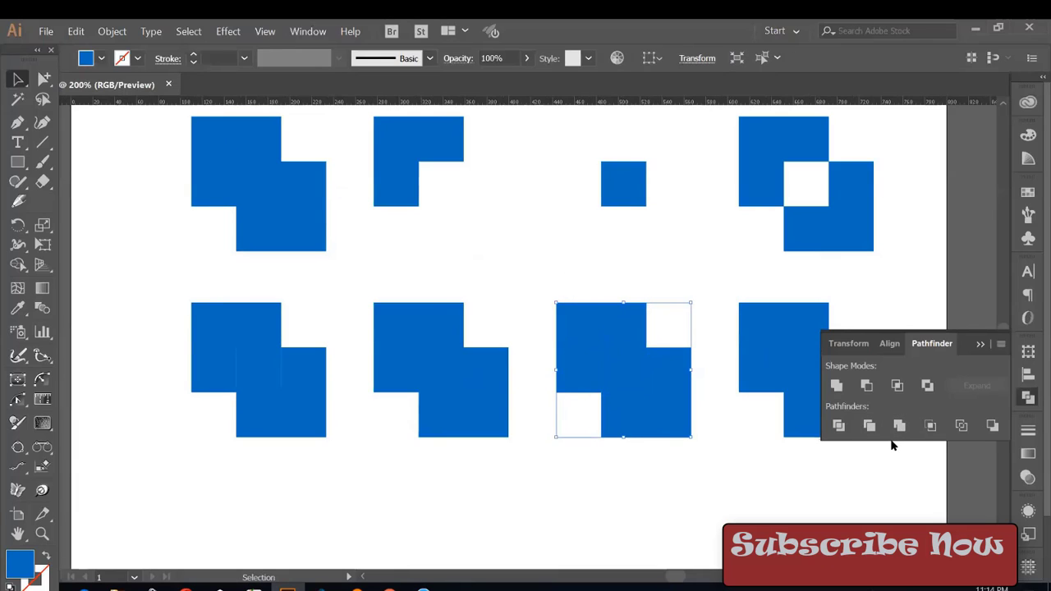
pyautogui.click(788, 498)
# - Try Crop on the bottom-right pair, then undo it
pyautogui.moveTo(750, 466); pyautogui.dragTo(582, 442)
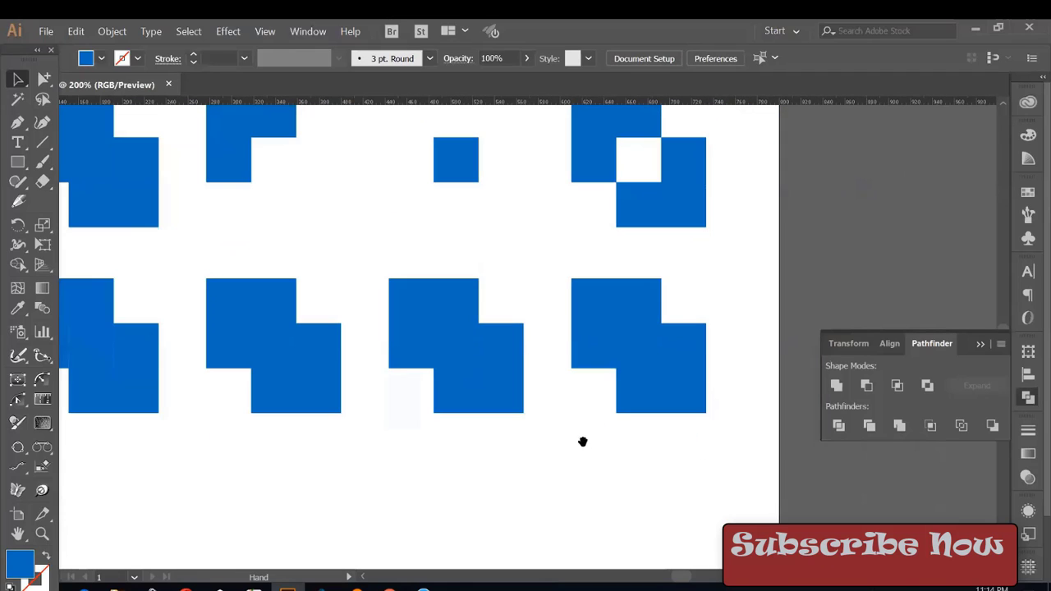
pyautogui.moveTo(586, 257); pyautogui.dragTo(706, 419)
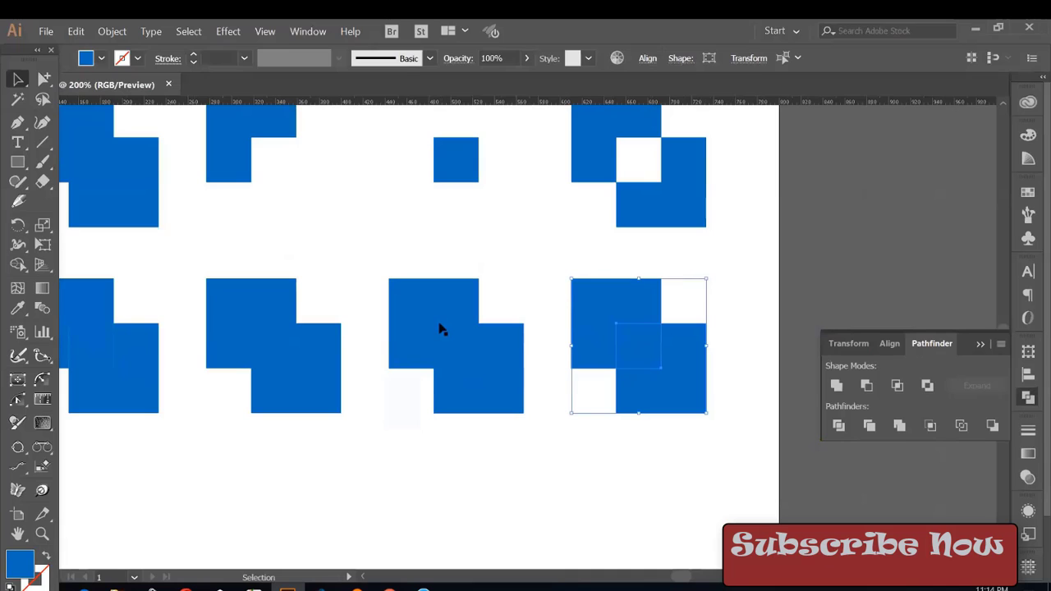
pyautogui.click(931, 425)
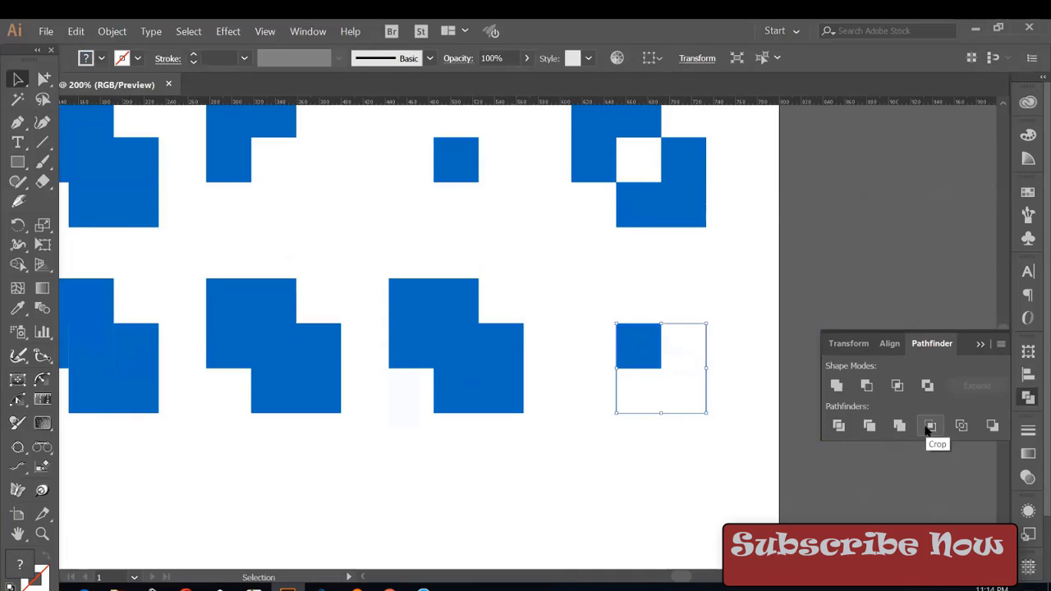
pyautogui.click(702, 294)
pyautogui.click(633, 343)
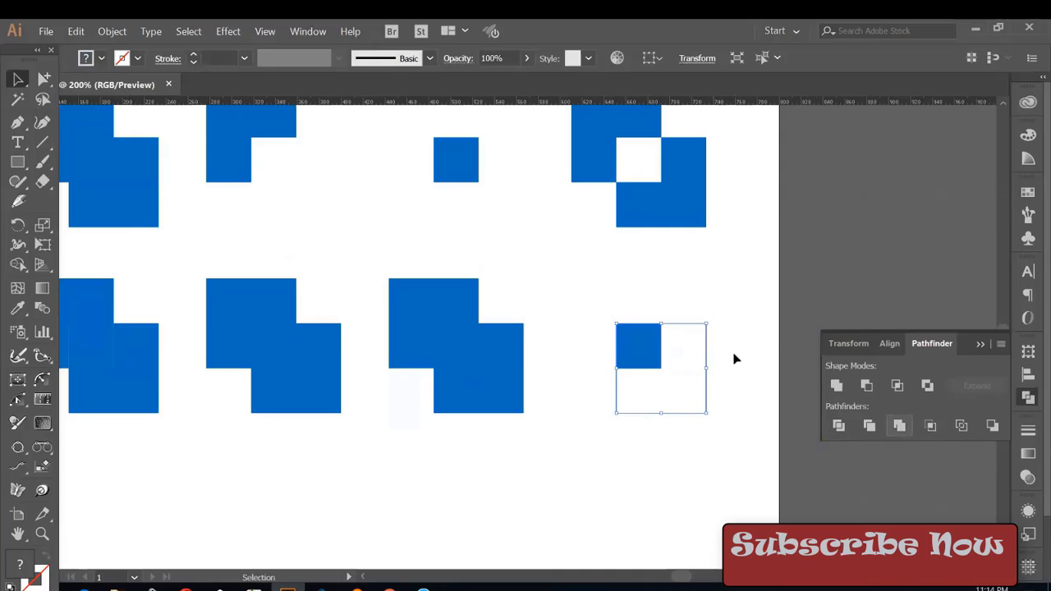
pyautogui.hotkey('ctrl', 'z')
# - Test moving the rightmost shape, undo it, and reselect it with the whole row in view
pyautogui.moveTo(405, 284)
pyautogui.mouseDown()
pyautogui.moveTo(497, 421)
pyautogui.moveTo(481, 419)
pyautogui.mouseUp()
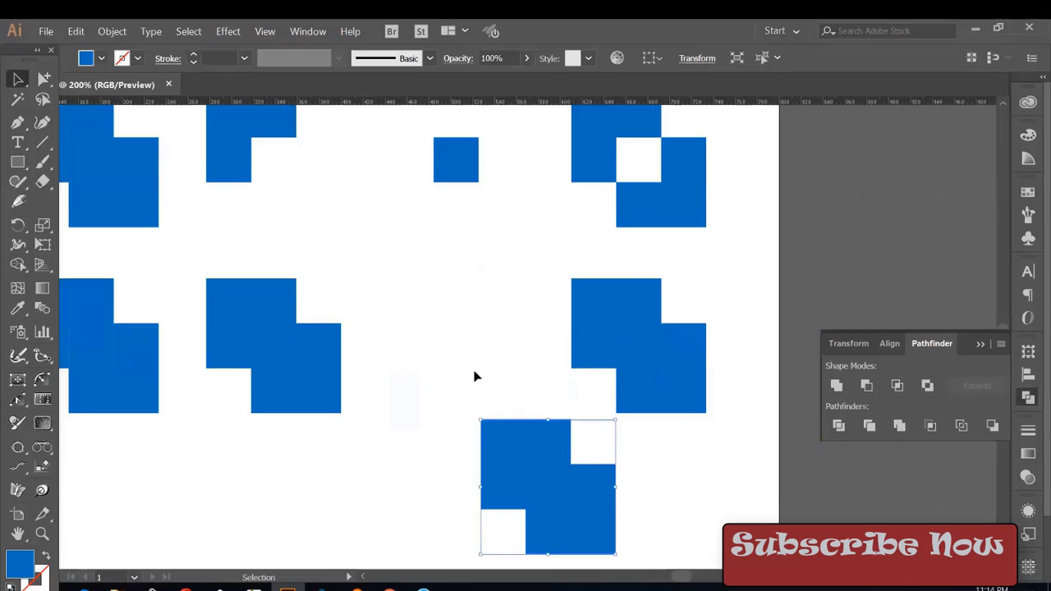
pyautogui.hotkey('ctrl', 'z')
pyautogui.click(492, 368)
pyautogui.click(427, 255)
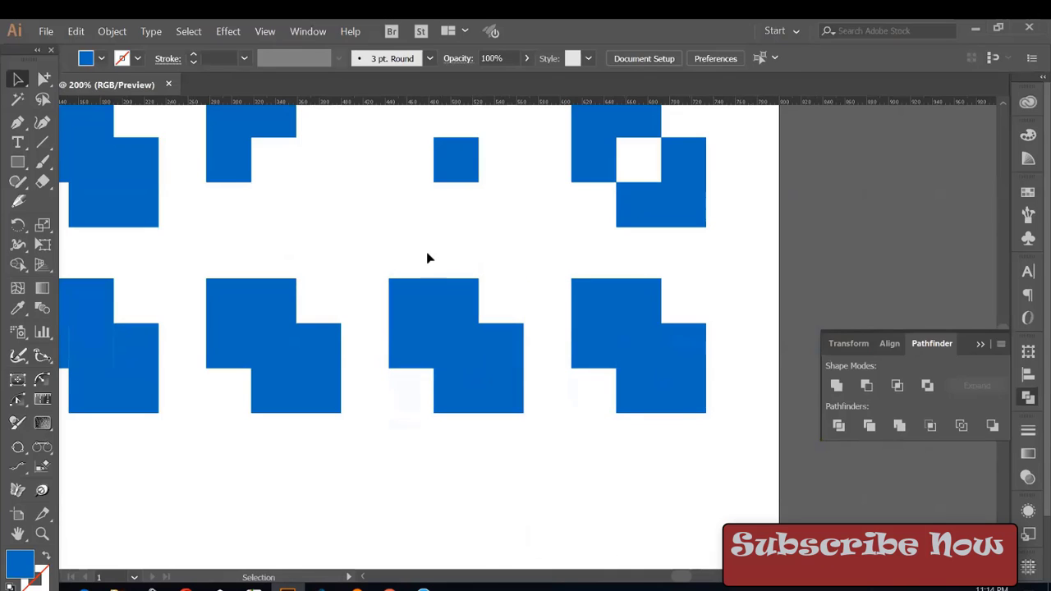
pyautogui.moveTo(414, 244); pyautogui.dragTo(514, 413)
pyautogui.moveTo(423, 468); pyautogui.dragTo(487, 358)
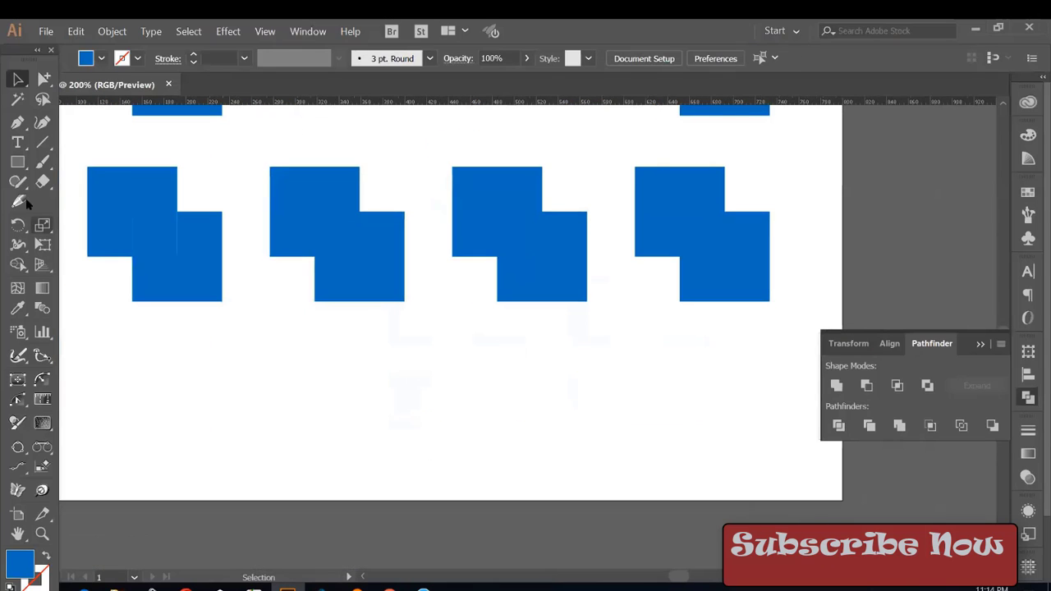
# - Draw a blue circle below the squares with a smaller concentric copy about 51.55 px
pyautogui.moveTo(17, 162); pyautogui.dragTo(59, 207)
pyautogui.click(59, 205)
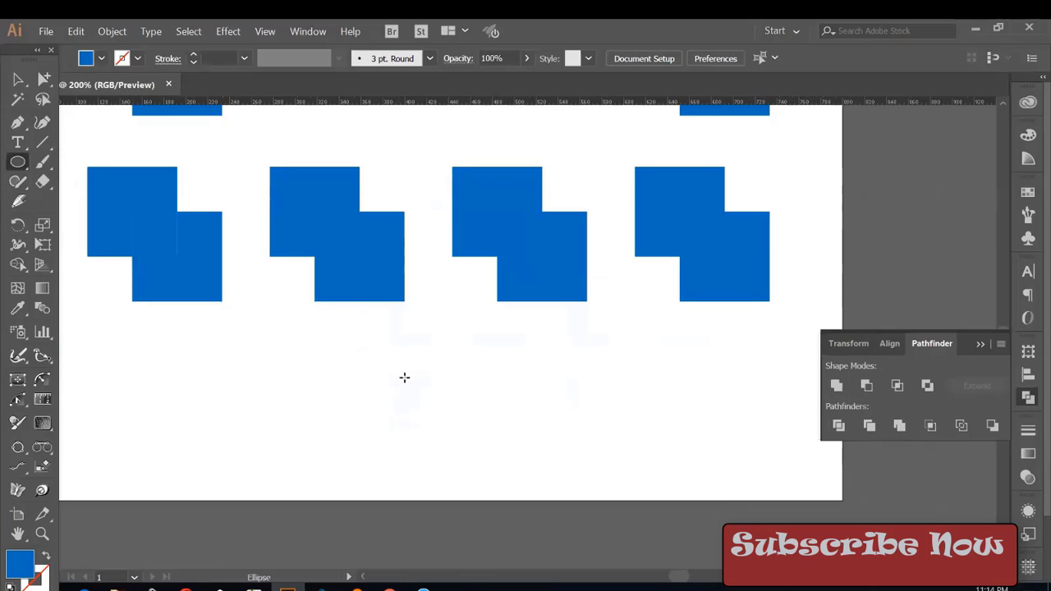
pyautogui.moveTo(408, 376); pyautogui.dragTo(453, 421)
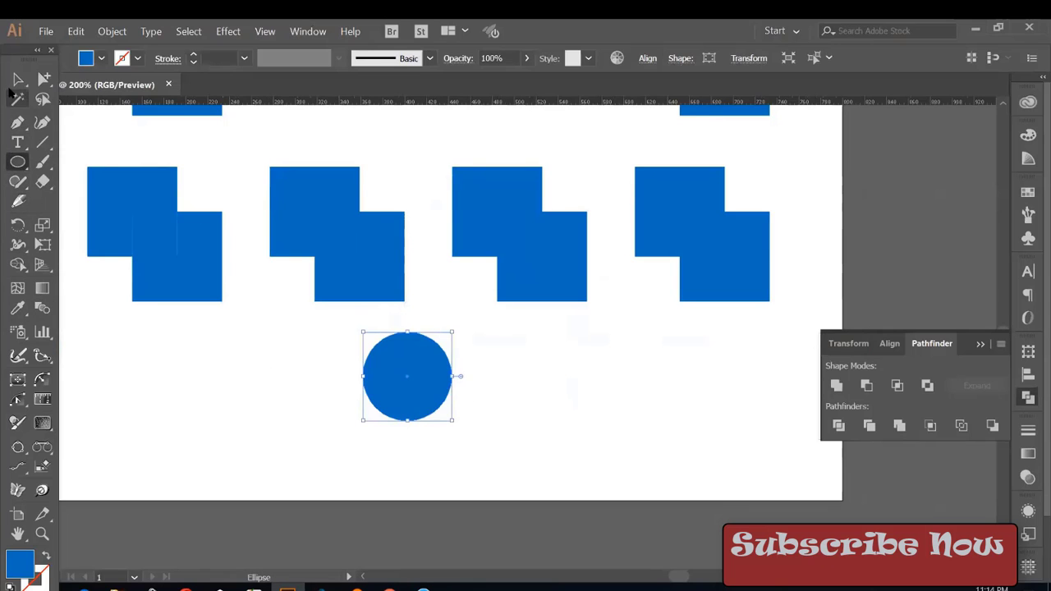
pyautogui.click(17, 79)
pyautogui.click(404, 404)
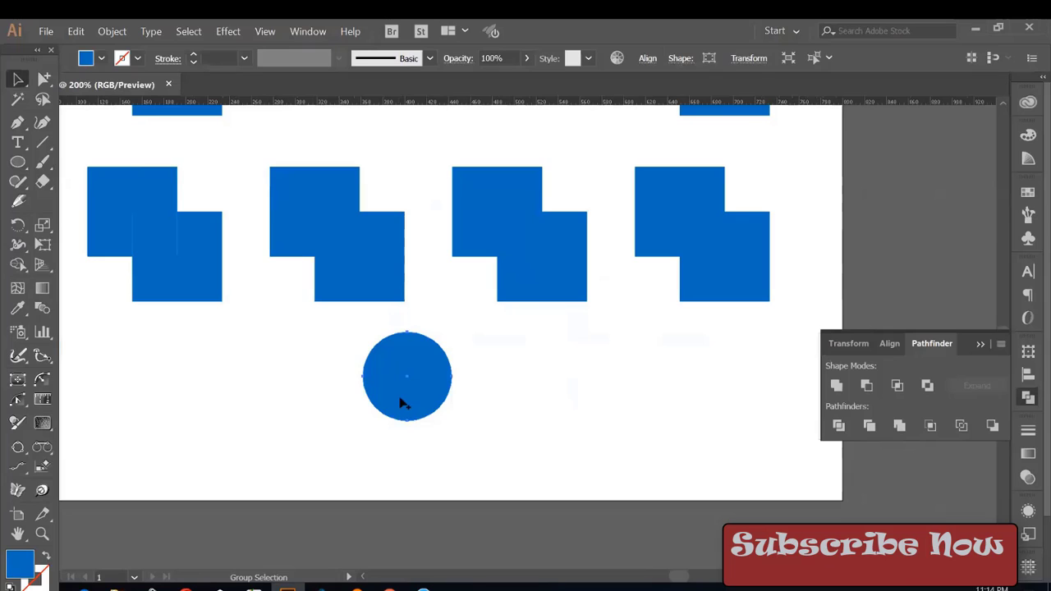
pyautogui.moveTo(441, 415); pyautogui.dragTo(436, 411)
pyautogui.click(450, 376)
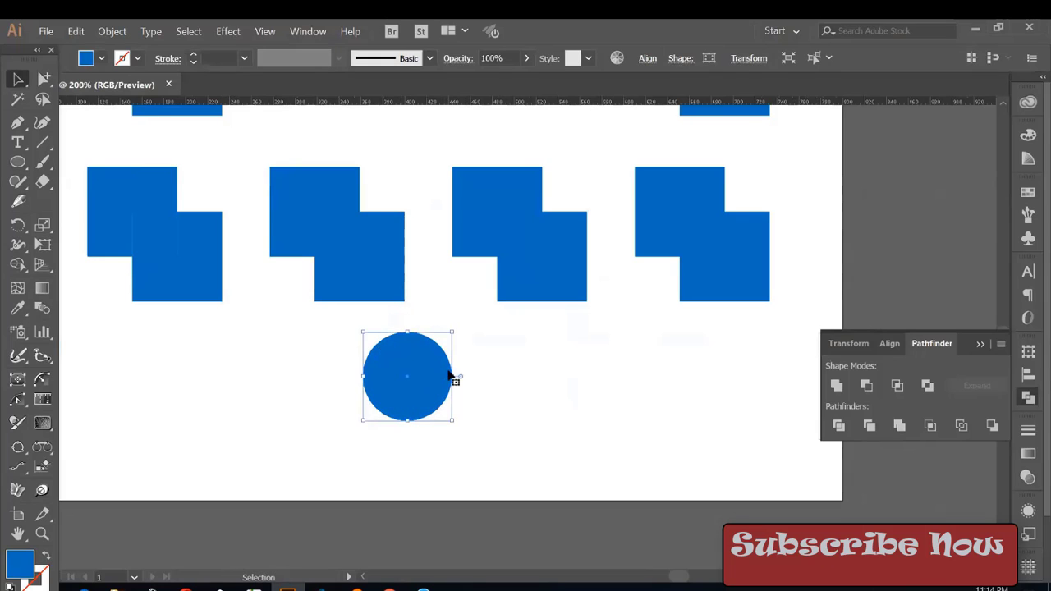
pyautogui.moveTo(349, 329); pyautogui.dragTo(436, 411)
# - Fill the inner circle red and select both circles together
pyautogui.click(503, 423)
pyautogui.click(425, 382)
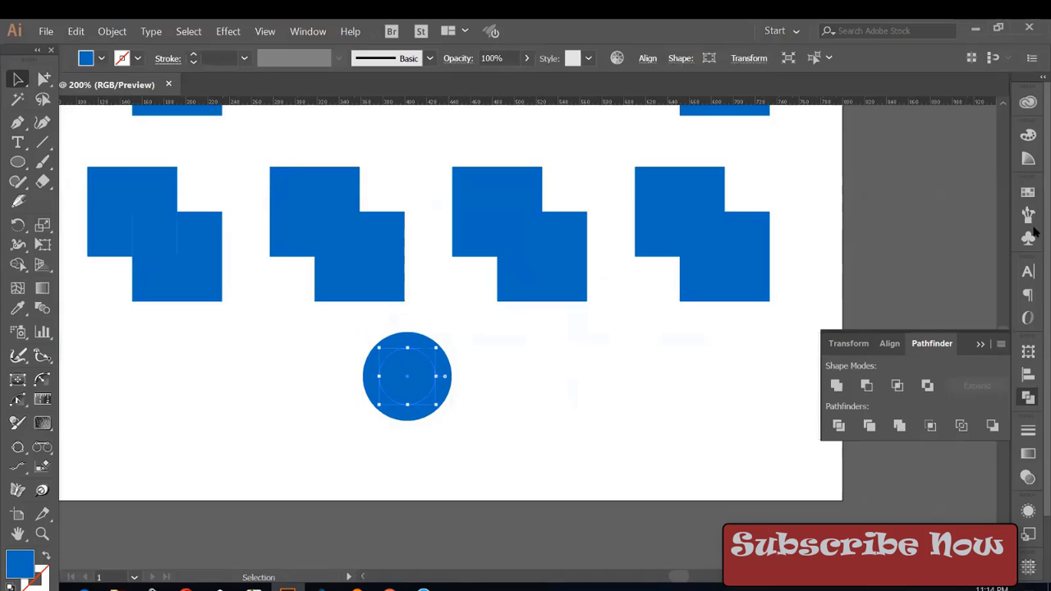
pyautogui.click(1028, 191)
pyautogui.click(859, 236)
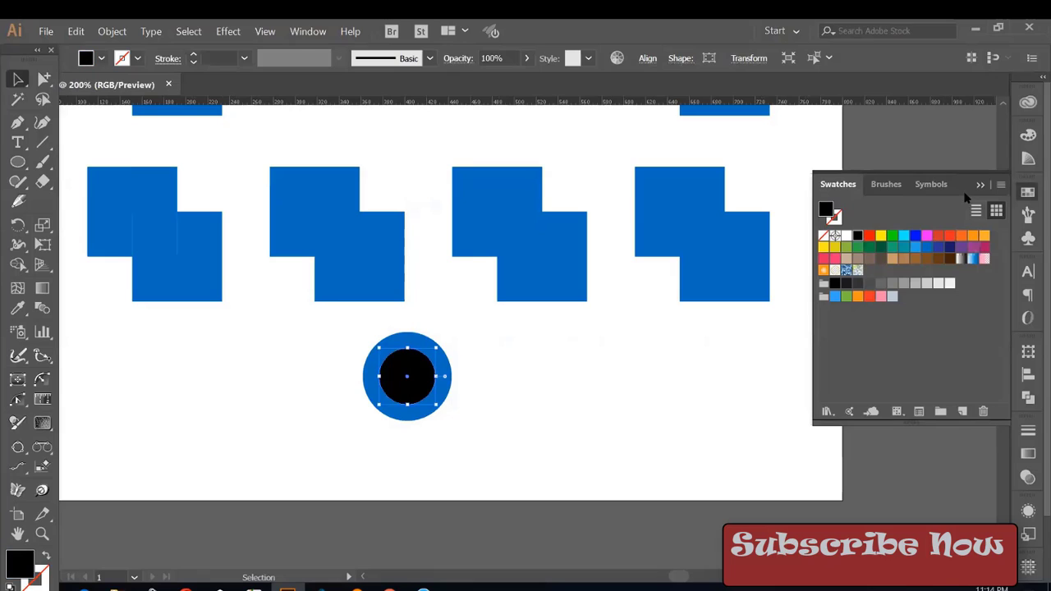
pyautogui.click(872, 236)
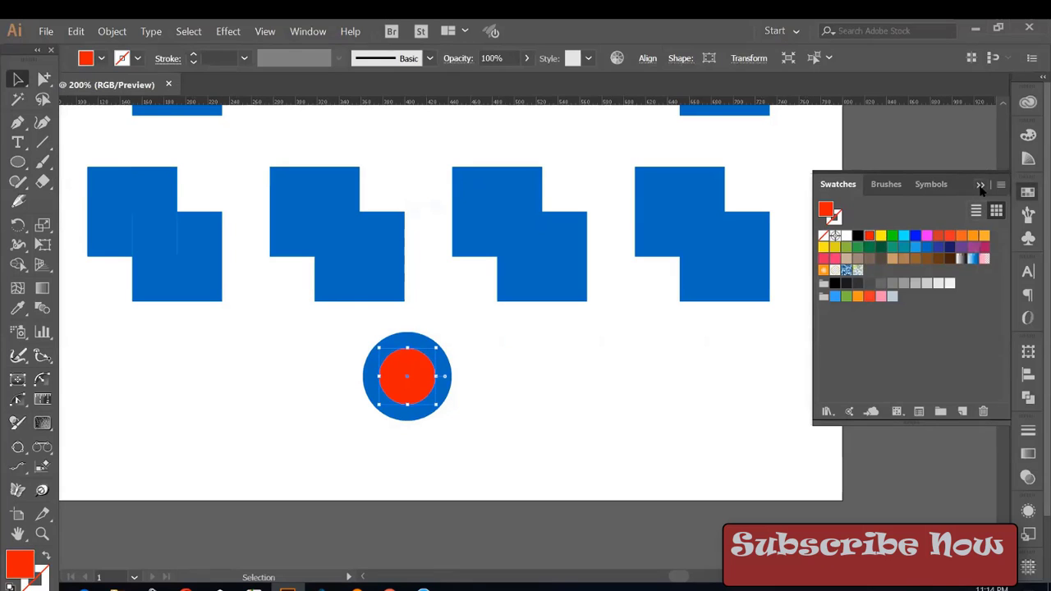
pyautogui.click(982, 188)
pyautogui.click(1028, 396)
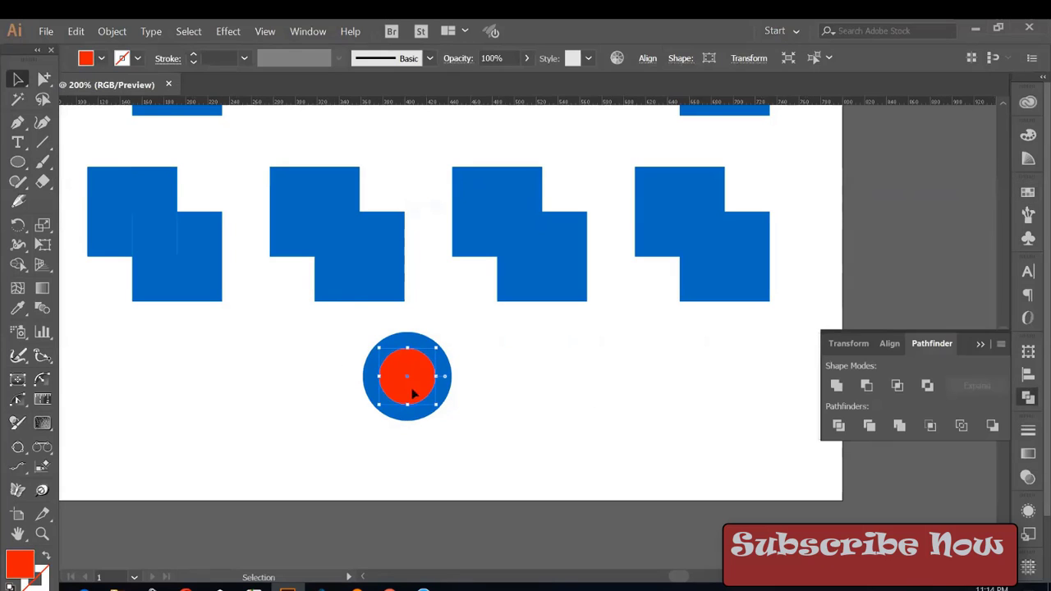
pyautogui.moveTo(333, 359); pyautogui.dragTo(447, 404)
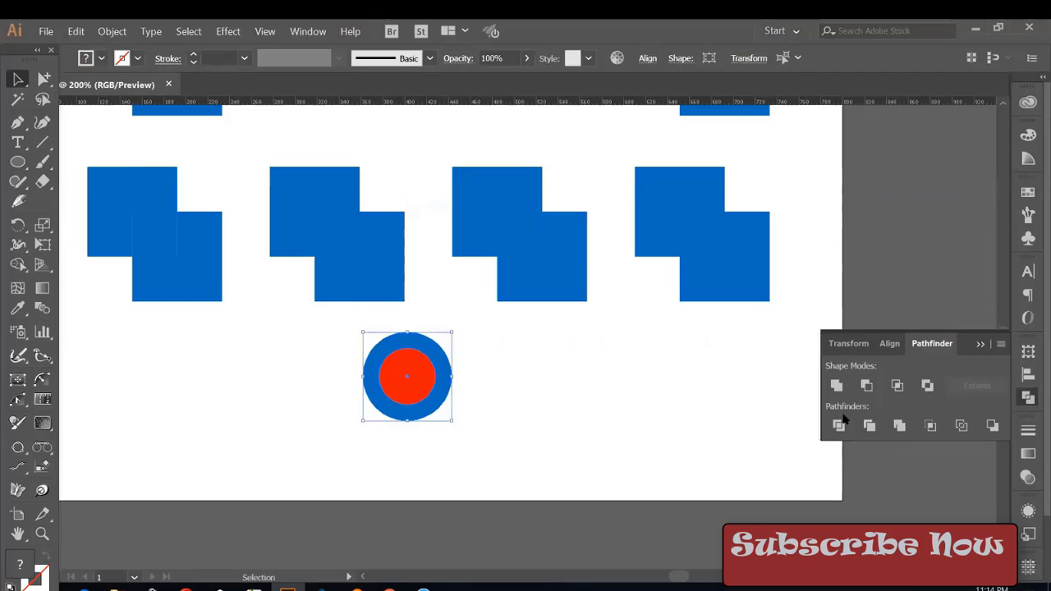
# - Ungroup the two circles and test moving them apart, then undo
pyautogui.click(518, 401)
pyautogui.click(430, 387)
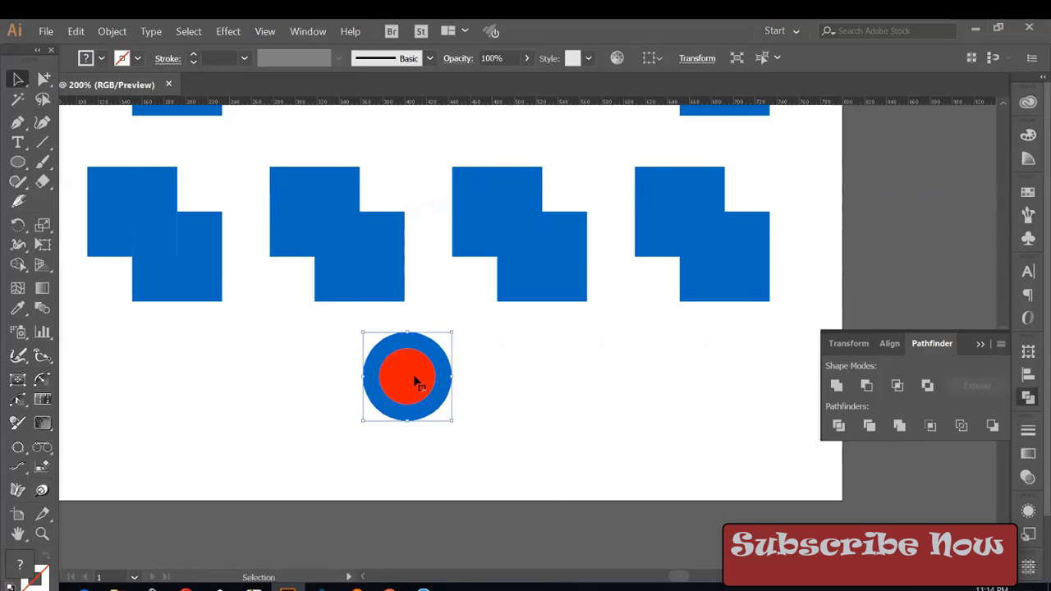
pyautogui.rightClick(416, 379)
pyautogui.click(451, 476)
pyautogui.moveTo(419, 400); pyautogui.dragTo(561, 415)
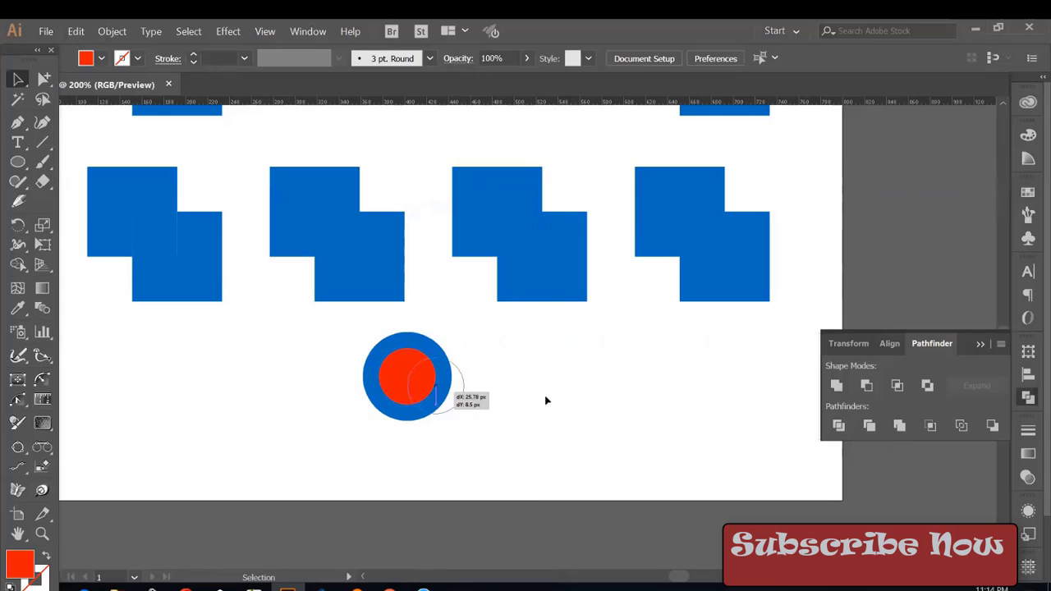
pyautogui.moveTo(441, 409); pyautogui.dragTo(411, 475)
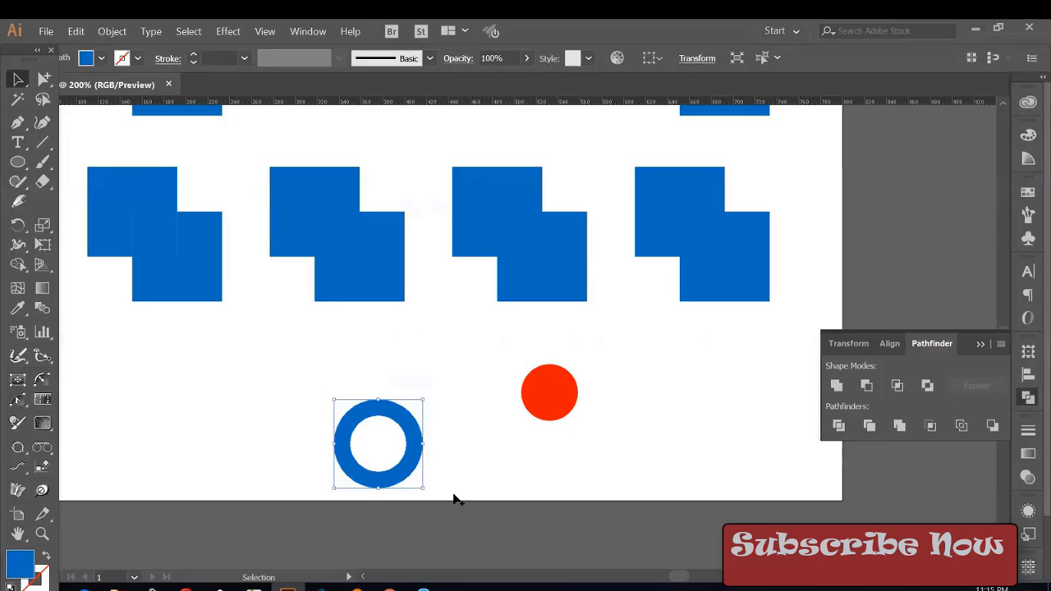
pyautogui.hotkey('ctrl', 'z')
pyautogui.hotkey('ctrl', 'z')
pyautogui.hotkey('ctrl', 'z')
pyautogui.moveTo(422, 393); pyautogui.dragTo(509, 432)
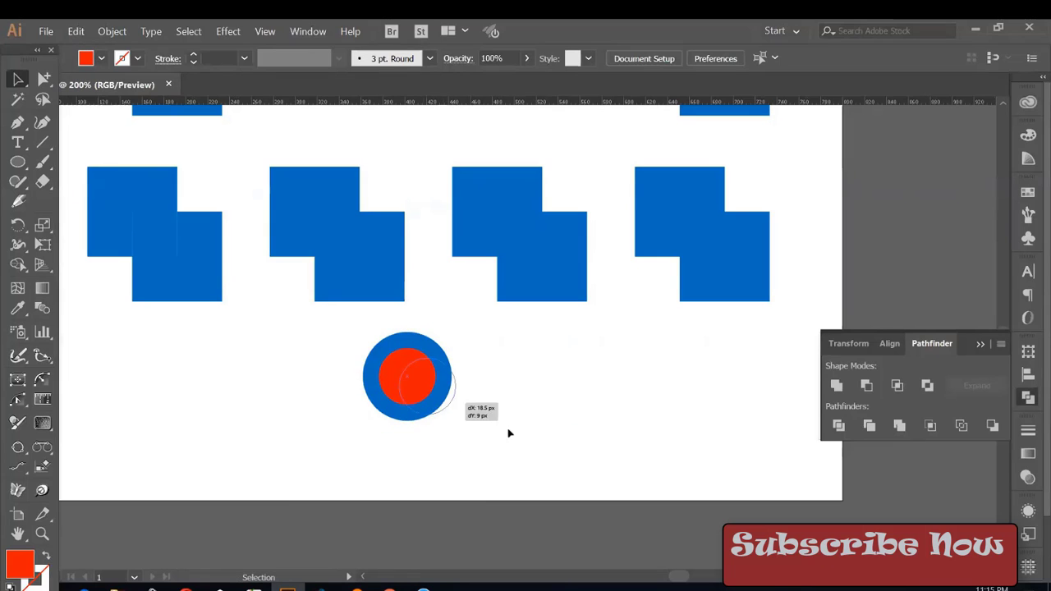
pyautogui.hotkey('ctrl', 'z')
# - Try Unite, Merge and a proportional enlargement on both circles, undoing each
pyautogui.moveTo(321, 347); pyautogui.dragTo(460, 427)
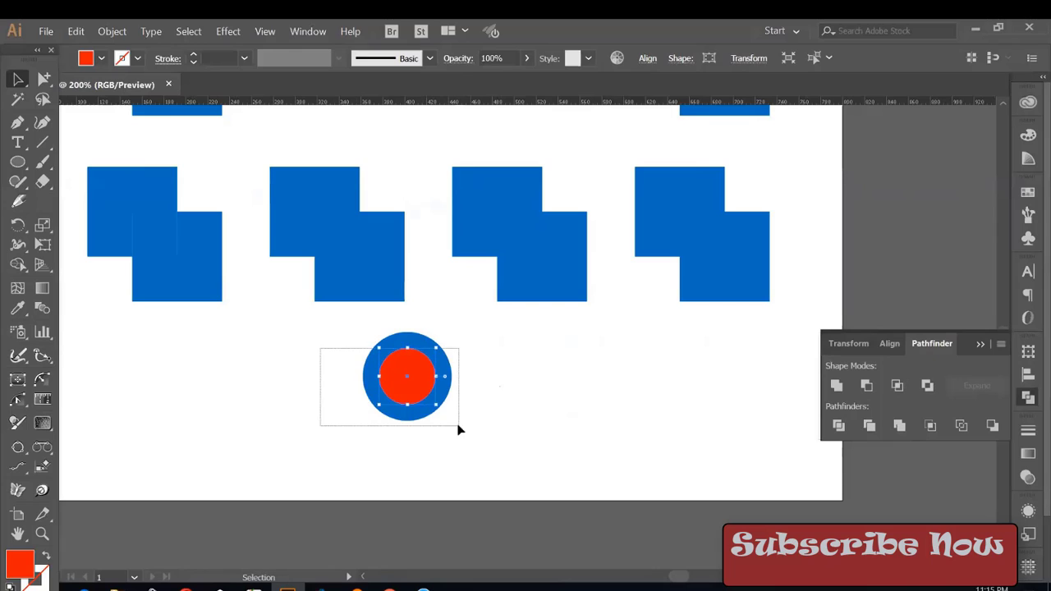
pyautogui.click(835, 386)
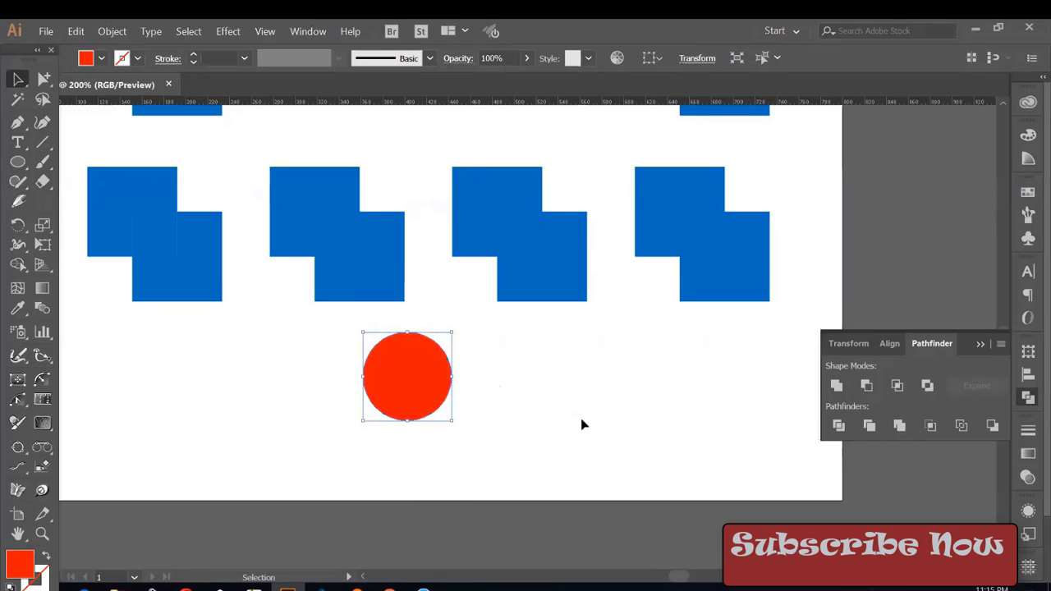
pyautogui.hotkey('ctrl', 'z')
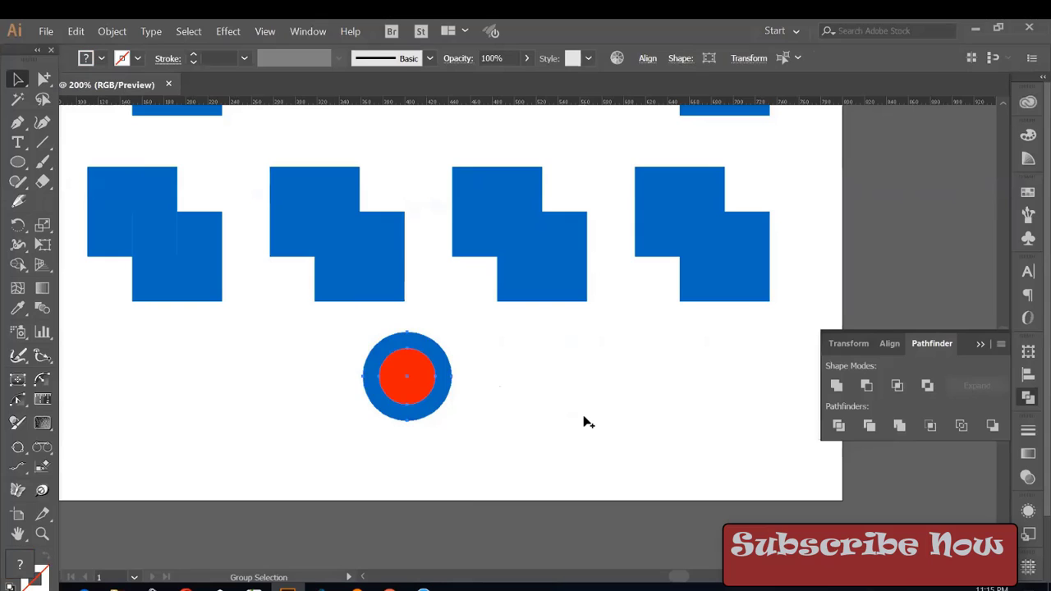
pyautogui.click(899, 426)
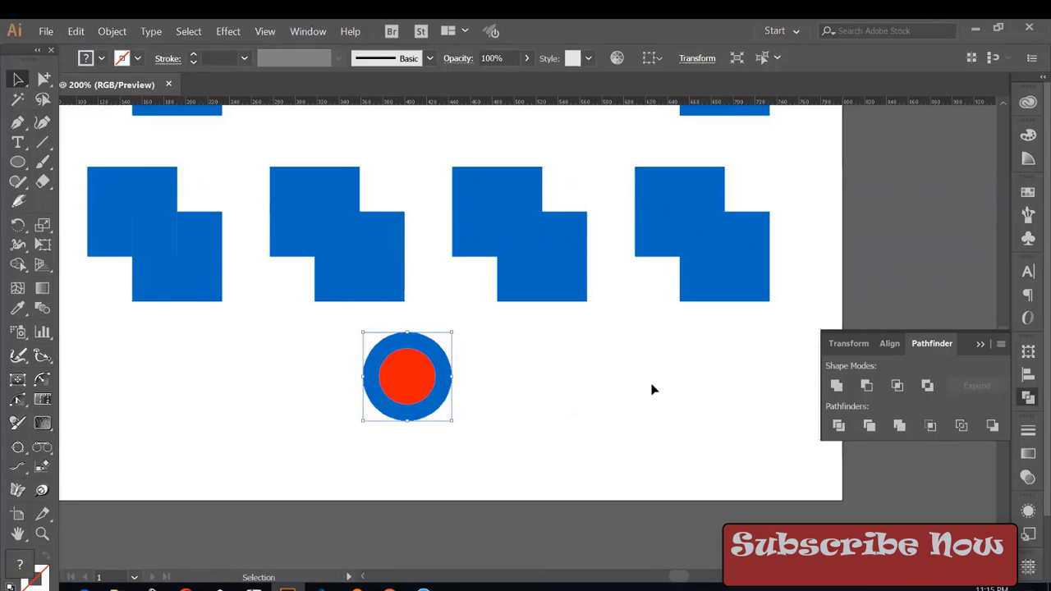
pyautogui.hotkey('ctrl', 'z')
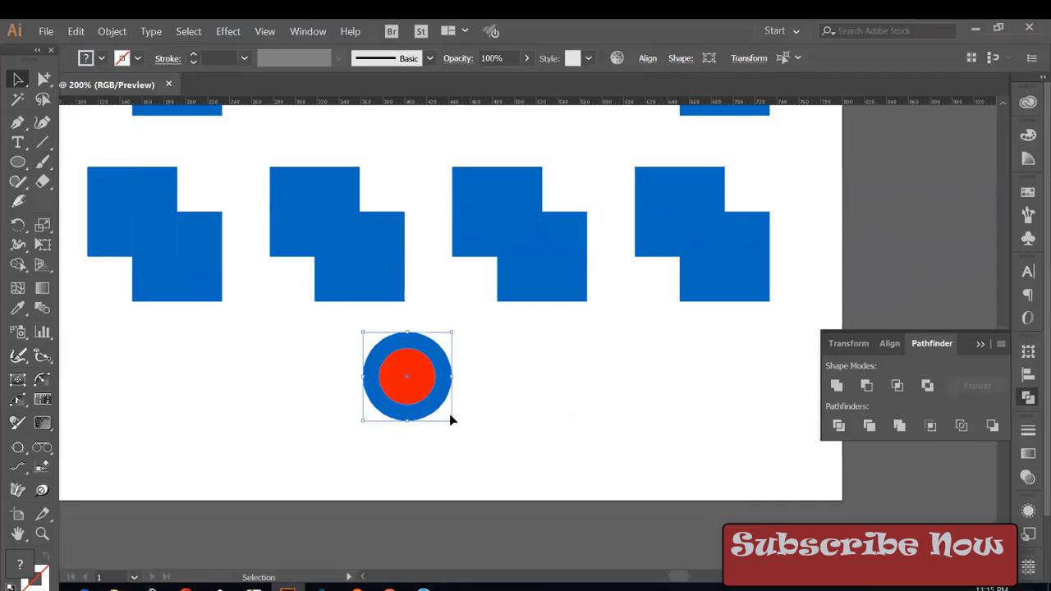
pyautogui.moveTo(450, 418); pyautogui.dragTo(633, 516)
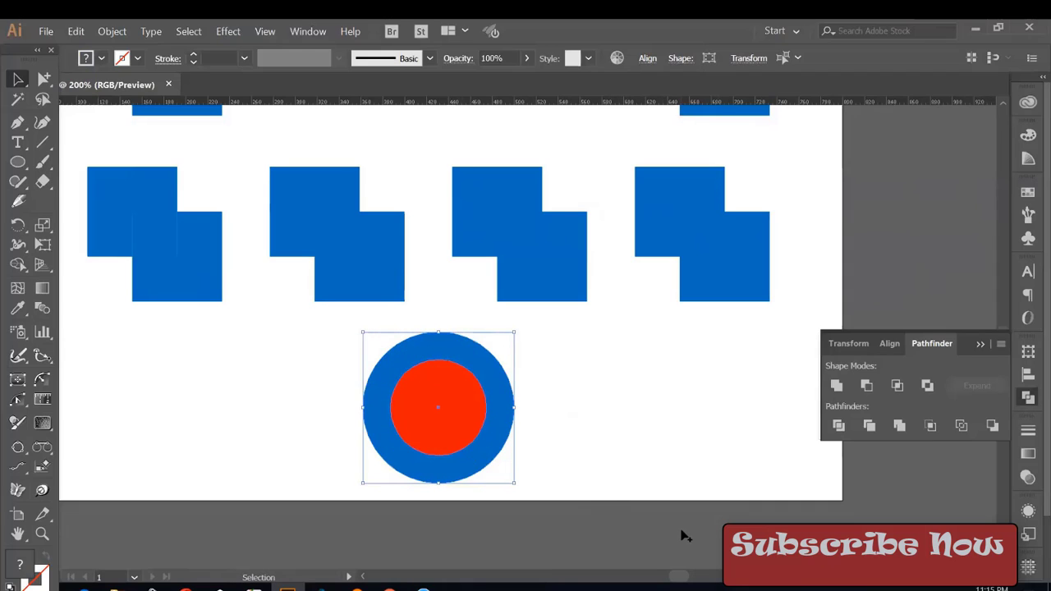
pyautogui.hotkey('ctrl', 'z')
# - Select the inner circle and fill it red again
pyautogui.click(575, 435)
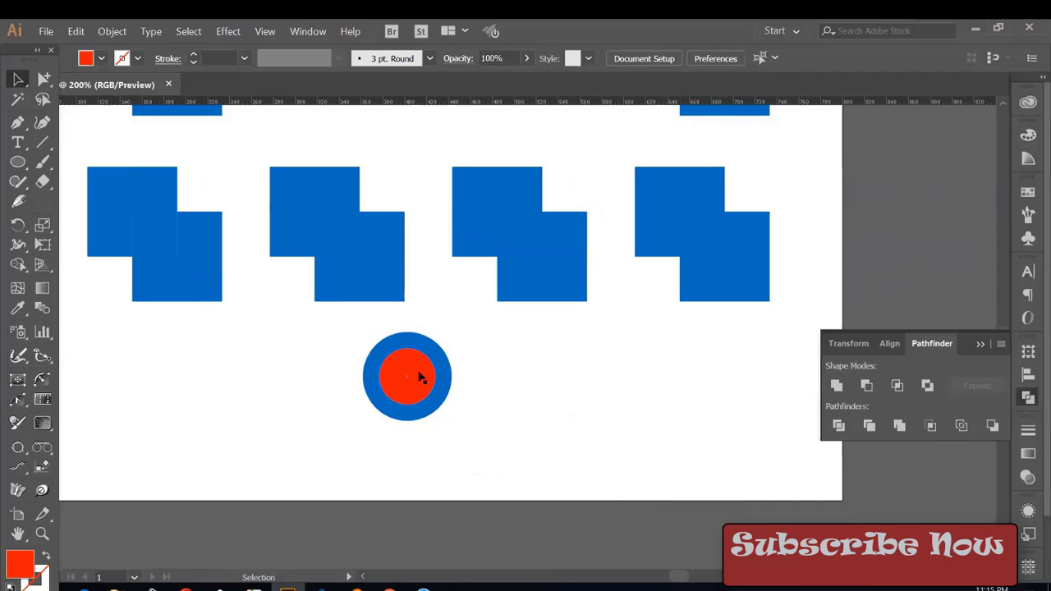
pyautogui.click(428, 384)
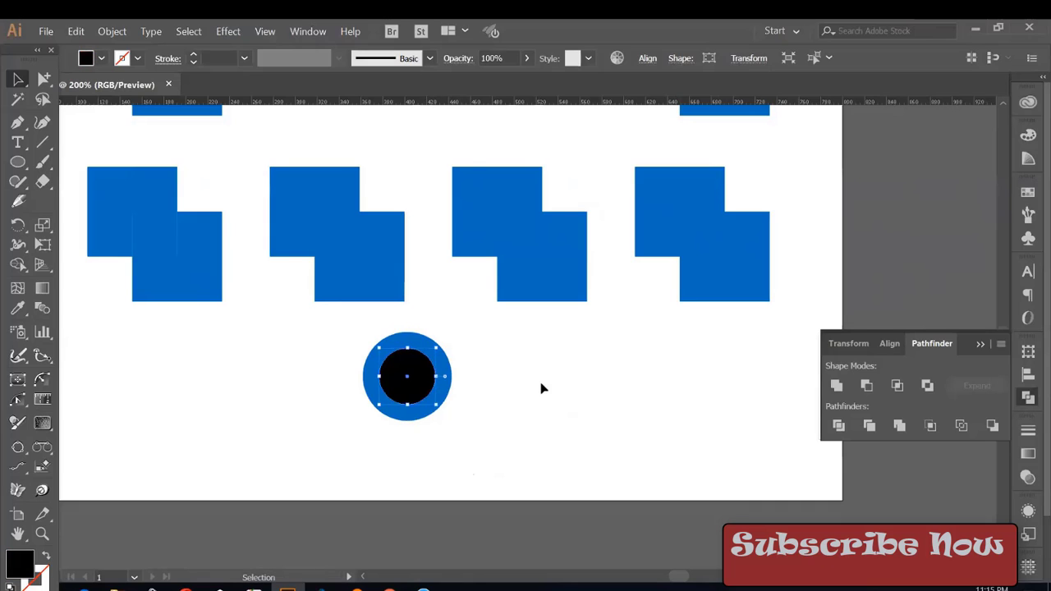
pyautogui.press('v')
pyautogui.moveTo(410, 383); pyautogui.dragTo(455, 382)
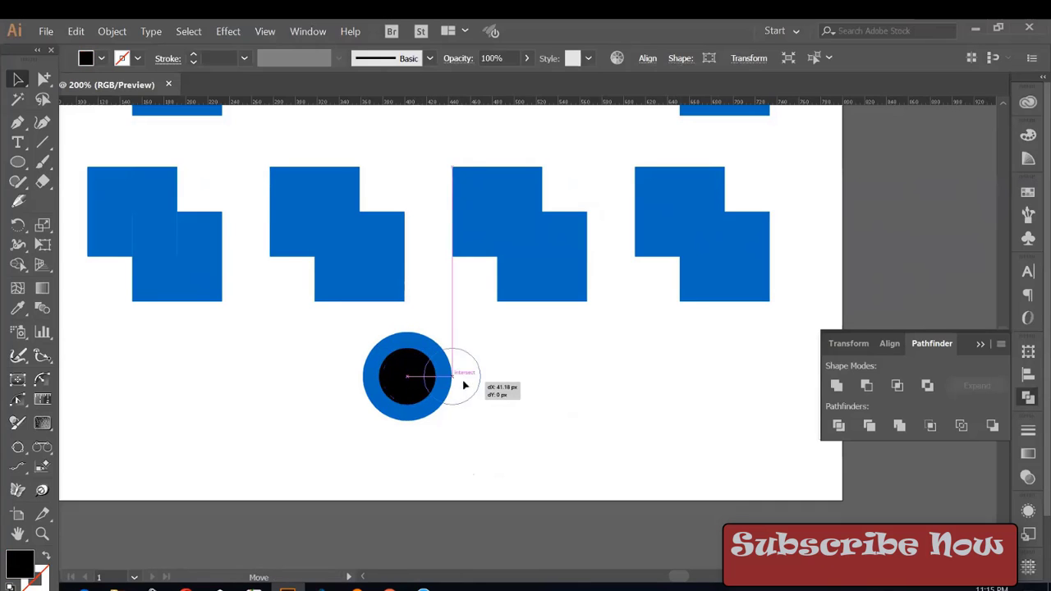
pyautogui.hotkey('ctrl', 'z')
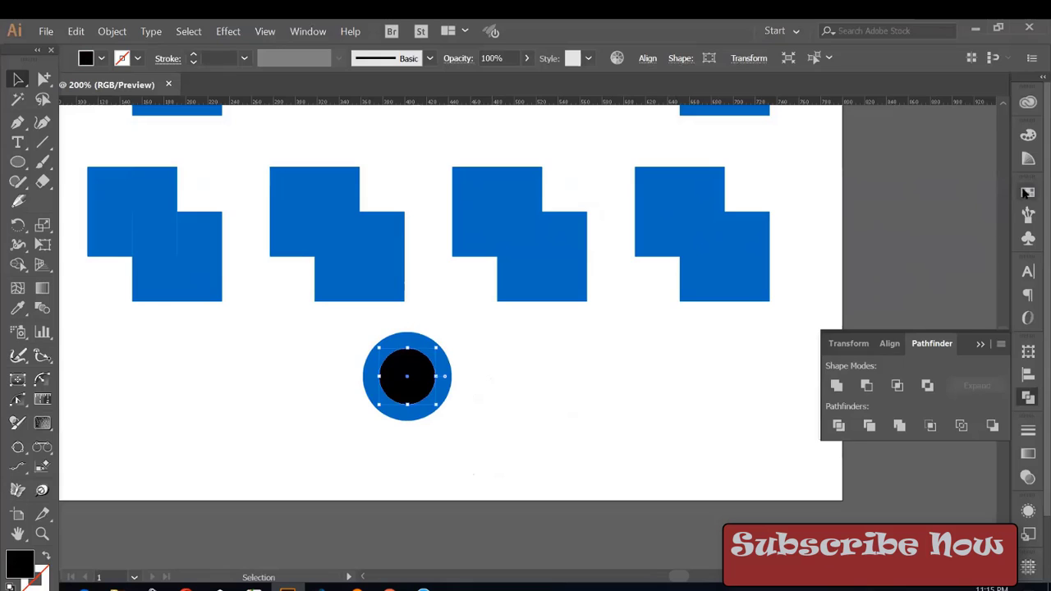
pyautogui.click(1028, 191)
pyautogui.click(866, 239)
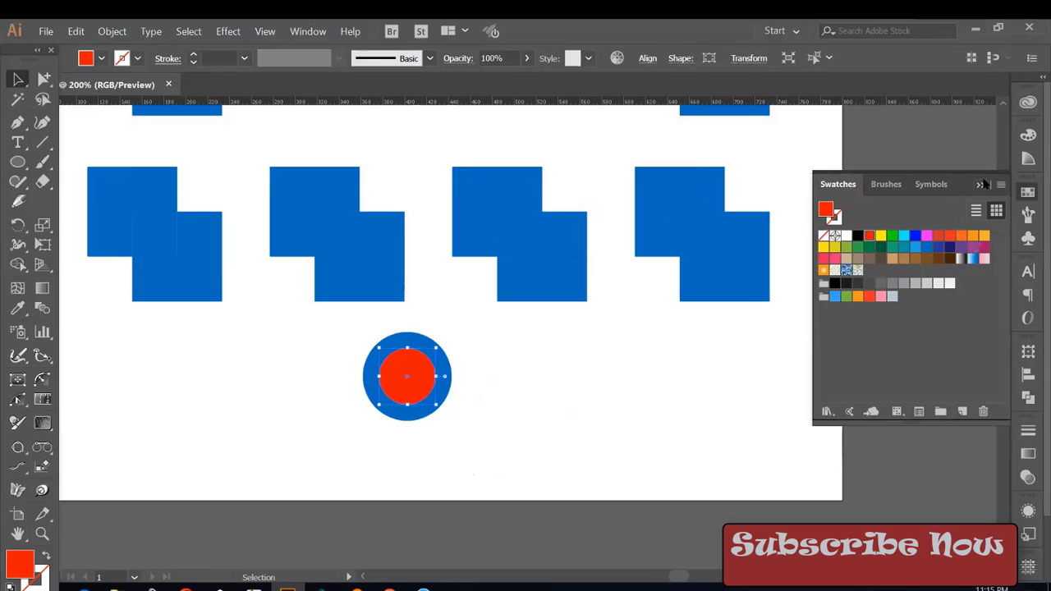
pyautogui.click(348, 338)
# - Merge then Crop the circles to one small blue circle and nudge it down-right
pyautogui.click(449, 404)
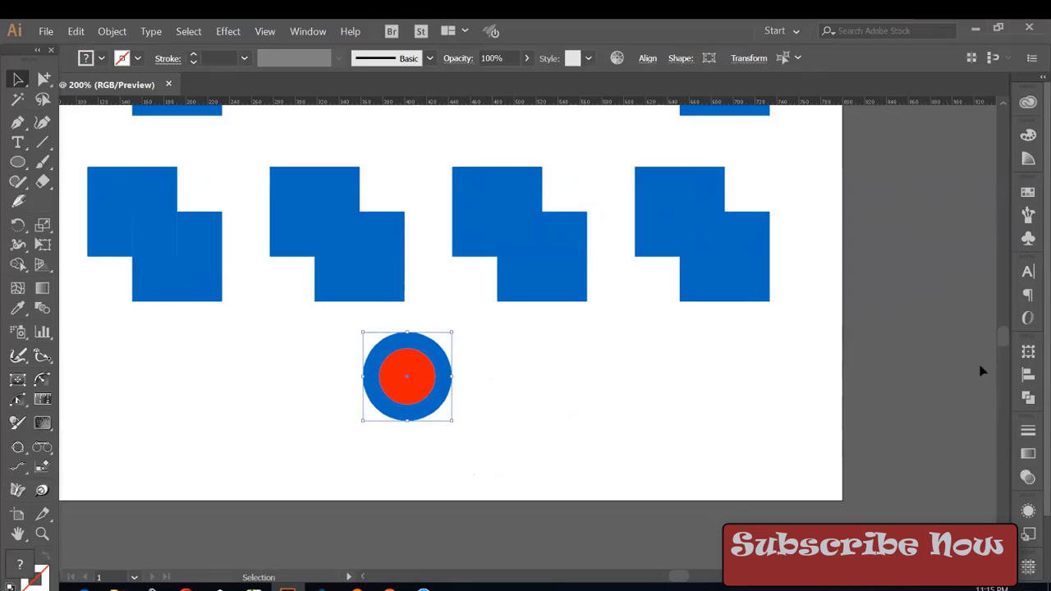
pyautogui.click(1028, 397)
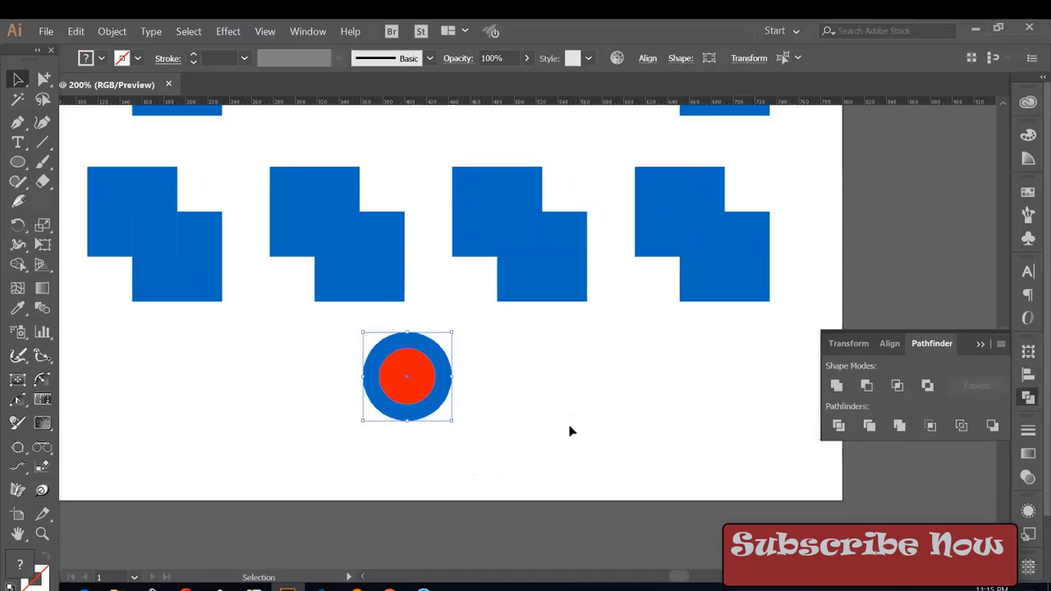
pyautogui.click(905, 426)
pyautogui.click(933, 426)
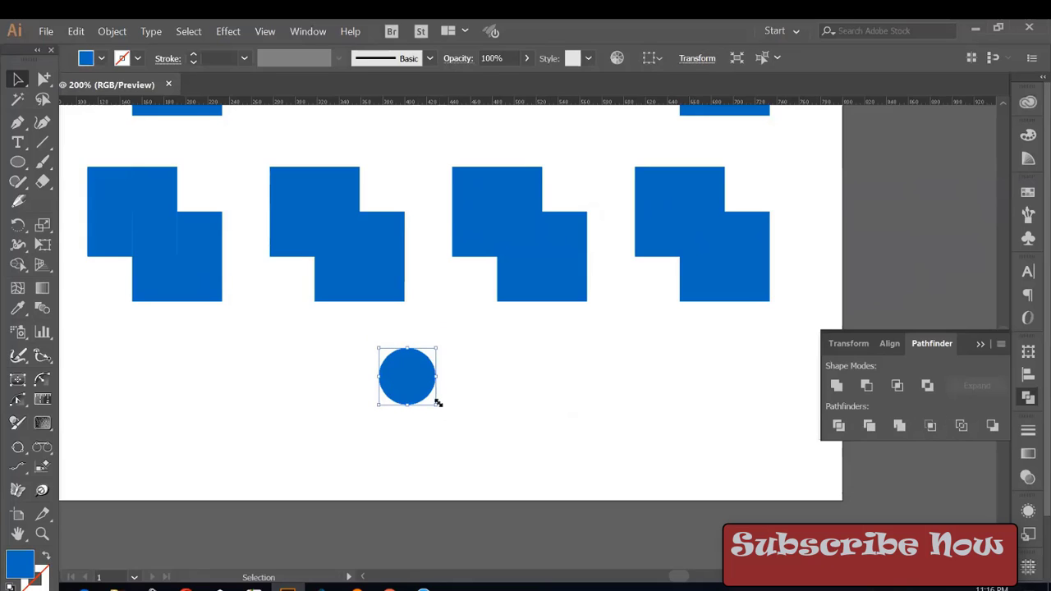
pyautogui.moveTo(415, 369); pyautogui.dragTo(450, 442)
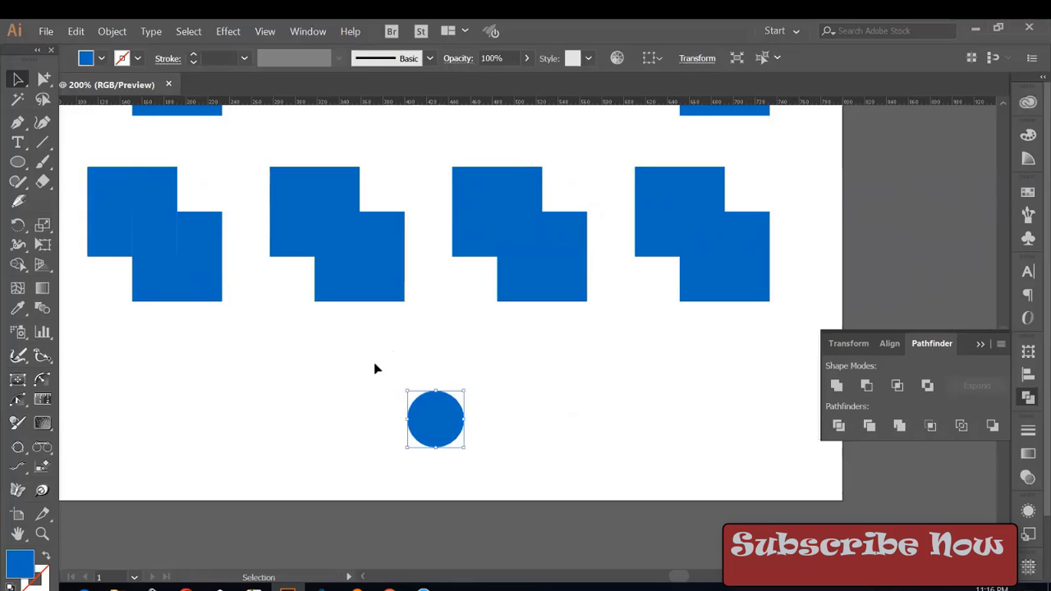
# - Crop the third overlapping square pair with Pathfinder Crop and nudge the result
pyautogui.click(556, 284)
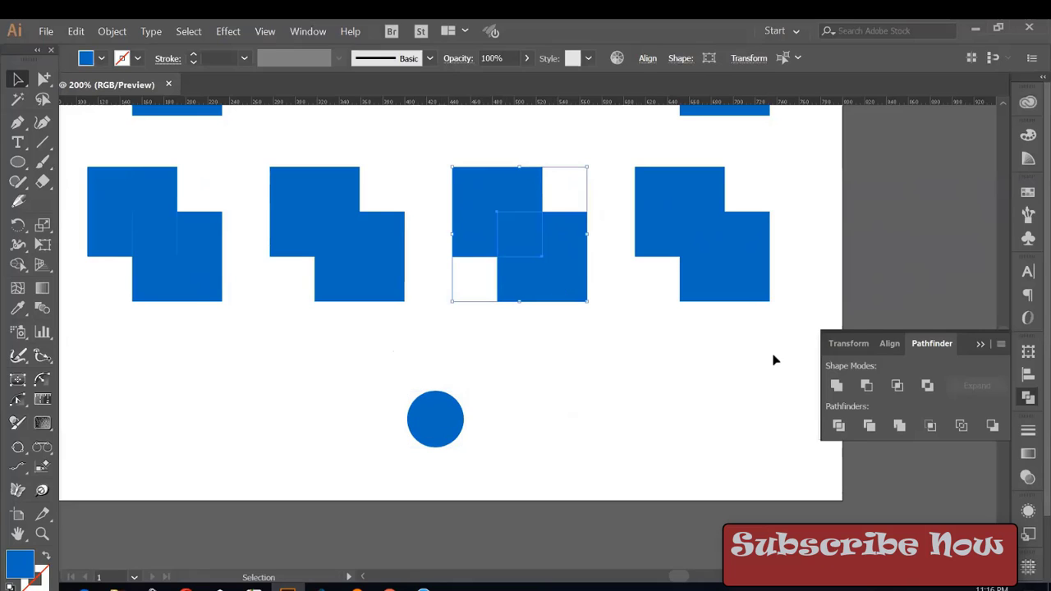
pyautogui.click(933, 426)
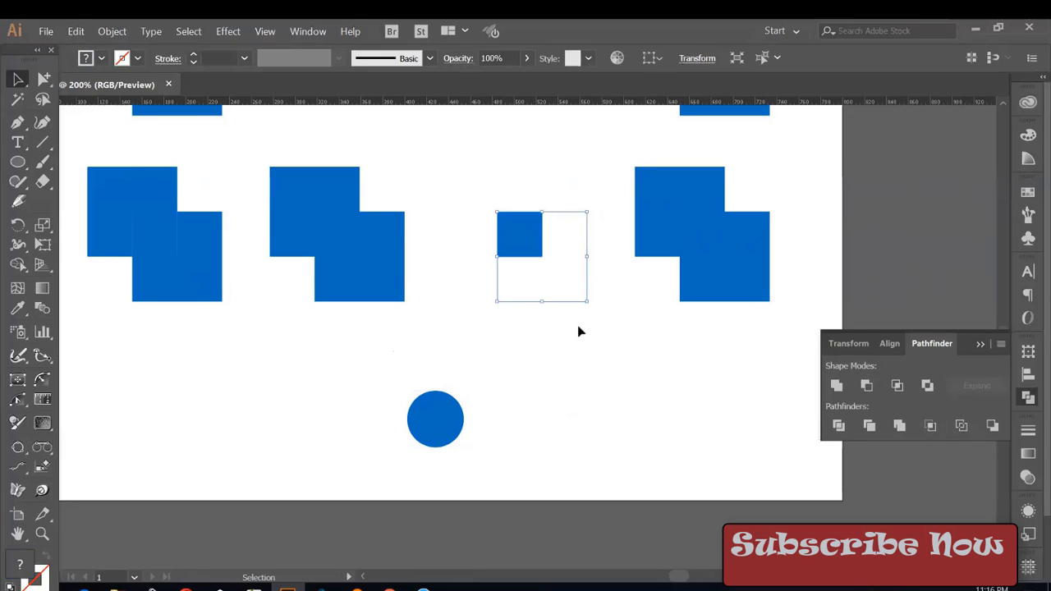
pyautogui.click(592, 293)
pyautogui.moveTo(589, 295)
pyautogui.mouseDown()
pyautogui.moveTo(612, 345)
pyautogui.moveTo(593, 296)
pyautogui.mouseUp()
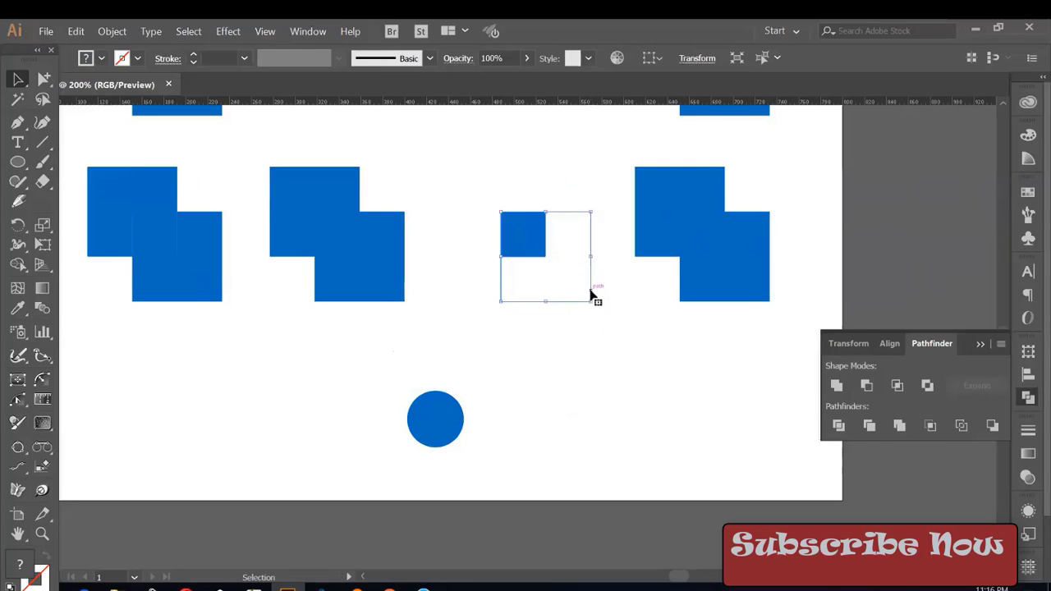
# - Pull the cropped box's bottom-right anchor upward with Direct Selection, then undo the distortion
pyautogui.press('a')
pyautogui.click(590, 301)
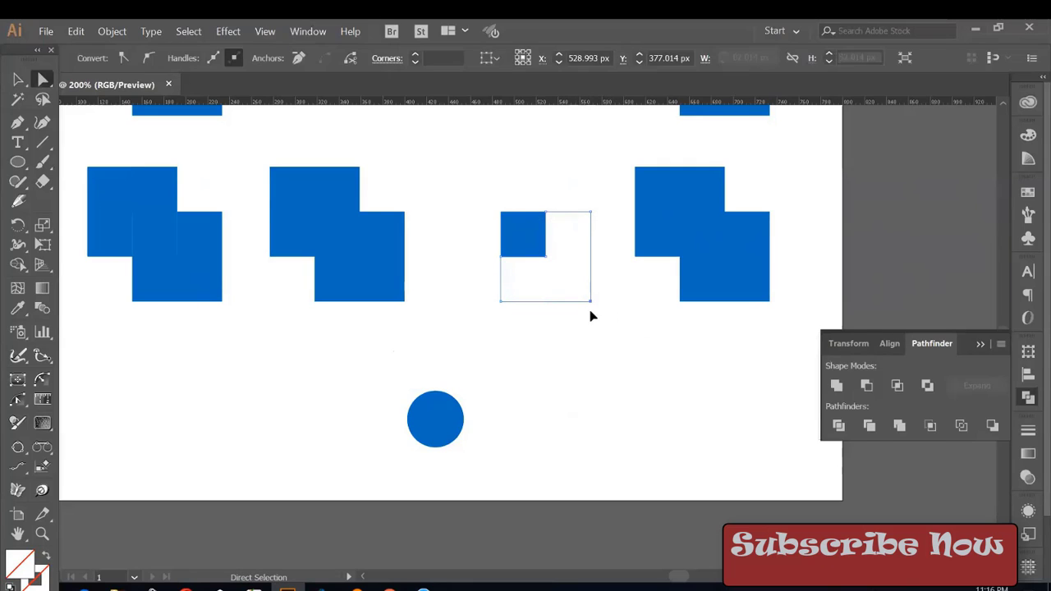
pyautogui.moveTo(590, 301); pyautogui.dragTo(596, 261)
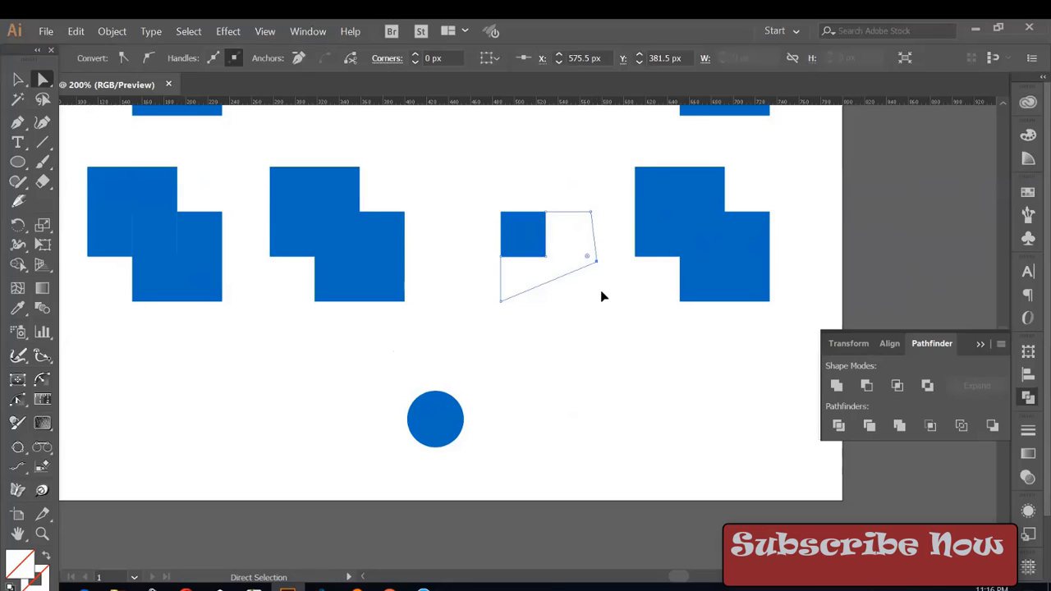
pyautogui.hotkey('ctrl', 'z')
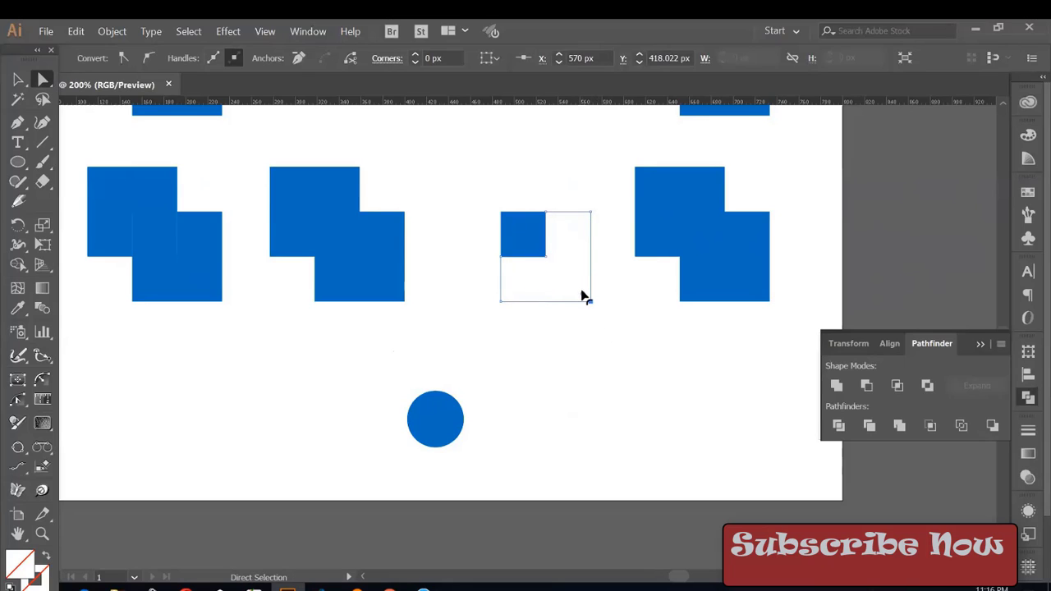
# - Give the box's bottom corner points a black outline, then undo it
pyautogui.moveTo(476, 292); pyautogui.dragTo(590, 330)
pyautogui.click(36, 575)
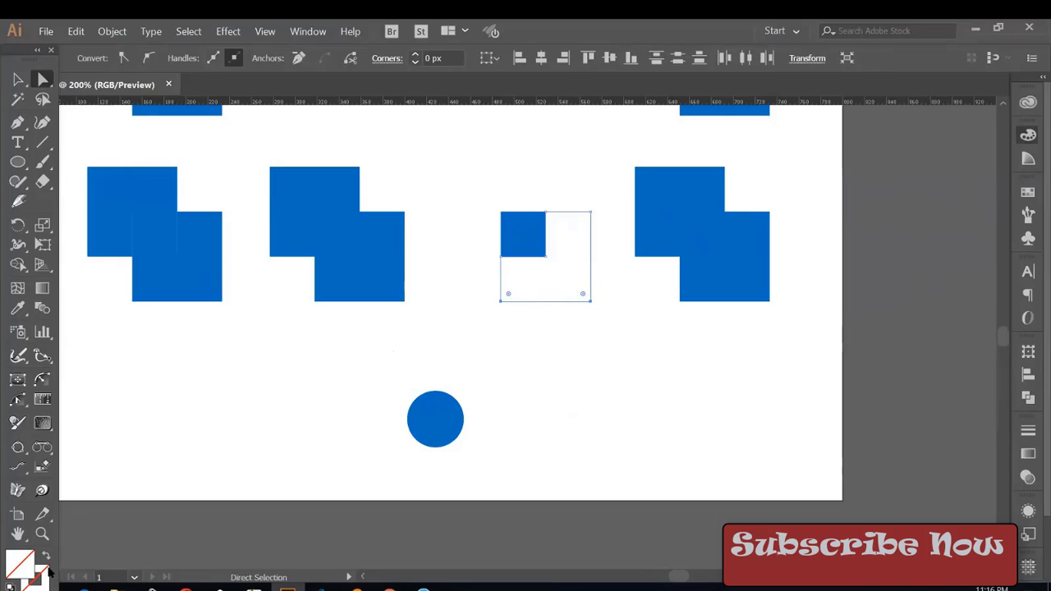
pyautogui.click(829, 152)
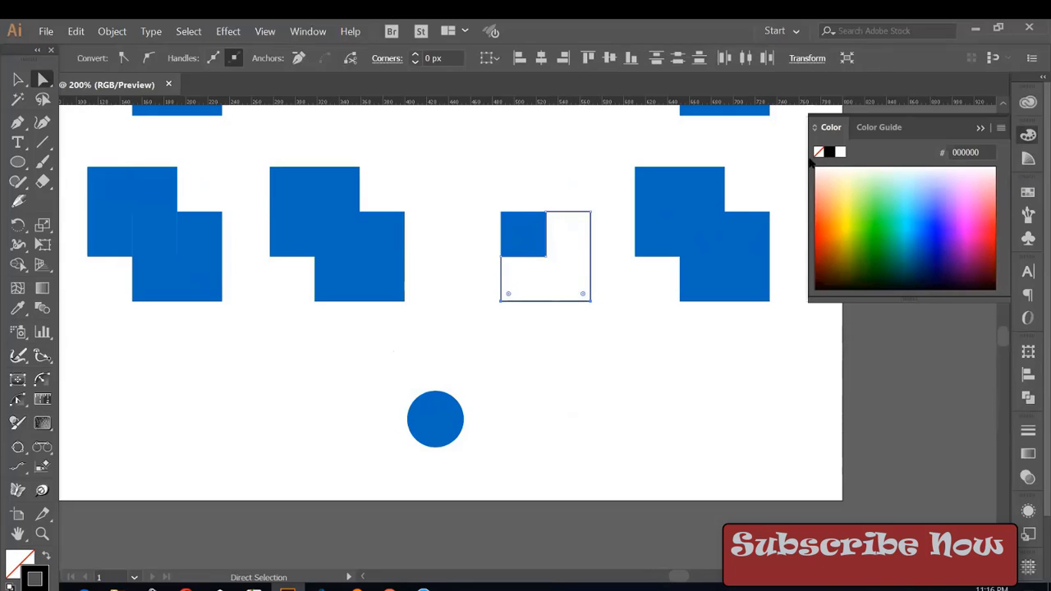
pyautogui.click(18, 79)
pyautogui.click(443, 179)
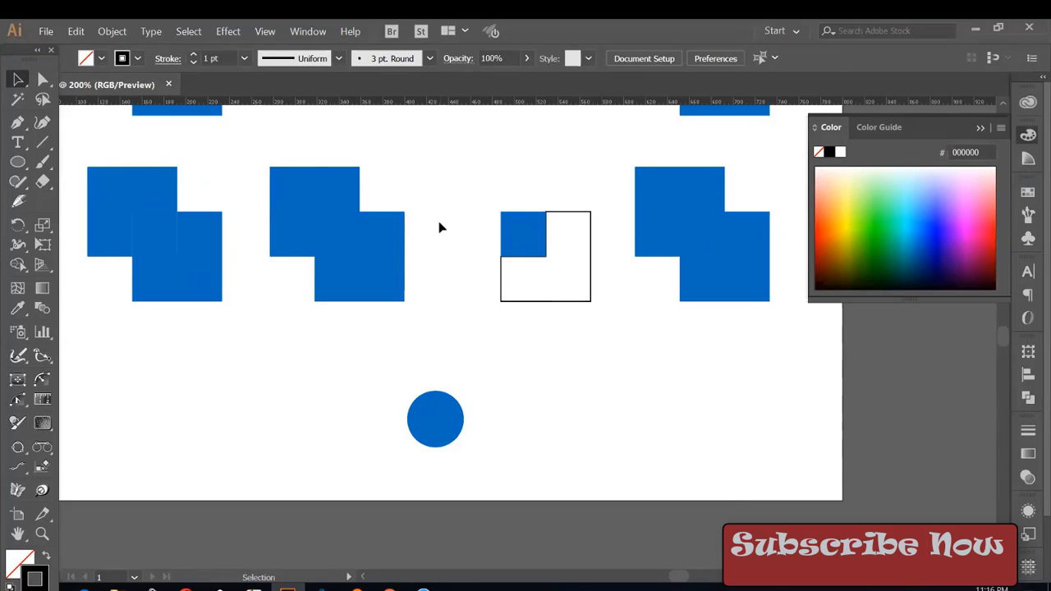
pyautogui.hotkey('ctrl', 'z')
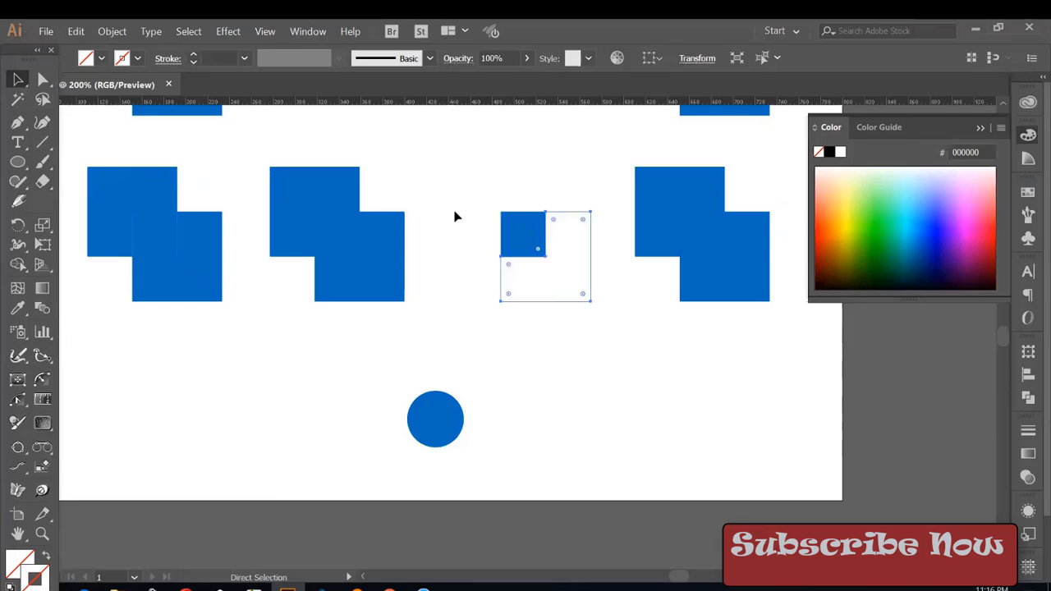
pyautogui.click(519, 333)
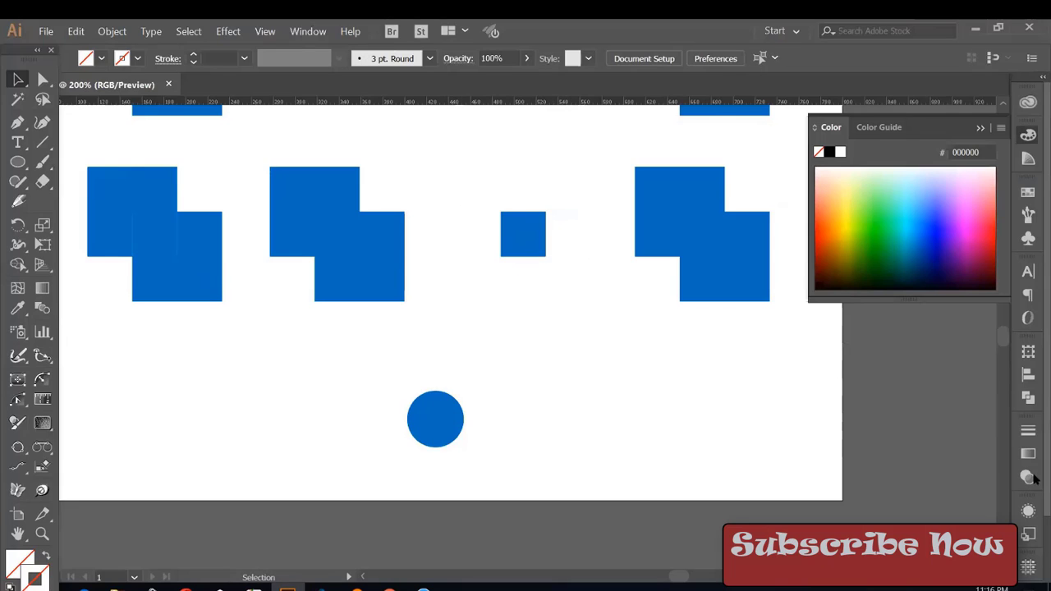
pyautogui.click(1028, 397)
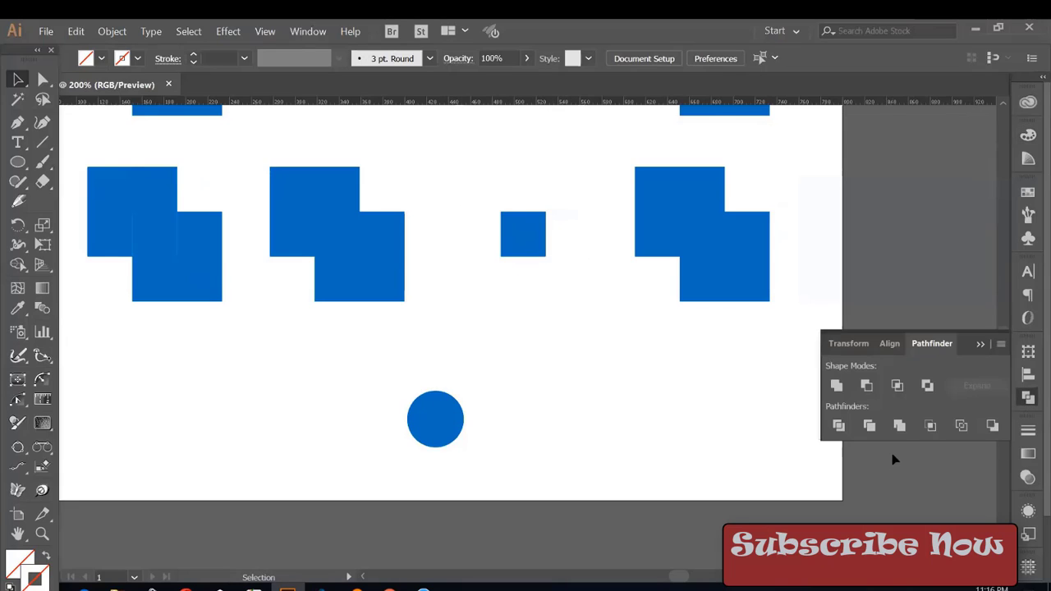
# - Trial Pathfinder Outline on the right square pair, undo it, then apply Minus Back
pyautogui.moveTo(637, 155); pyautogui.dragTo(754, 296)
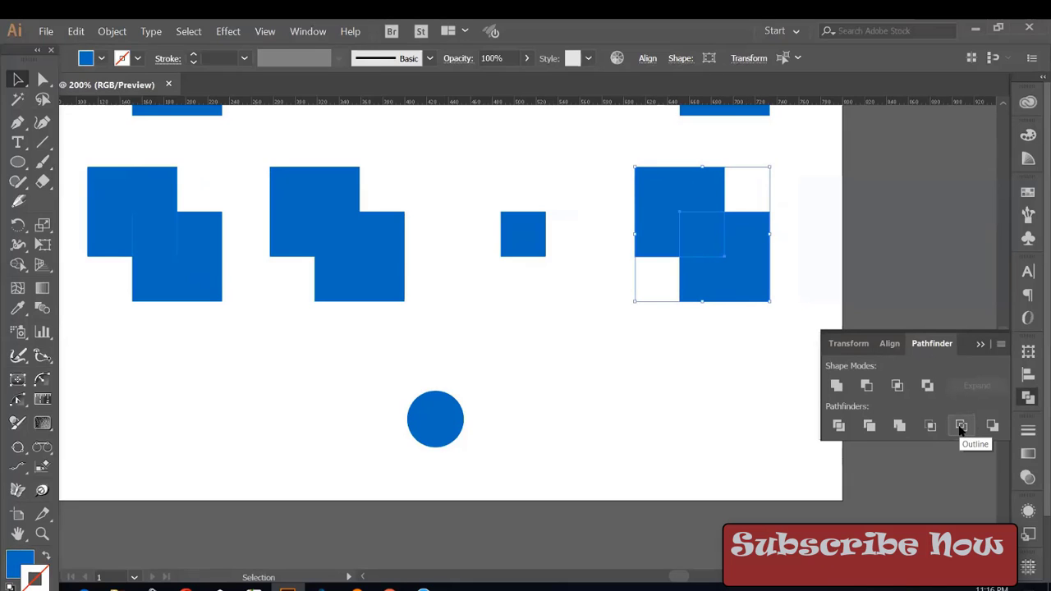
pyautogui.click(960, 425)
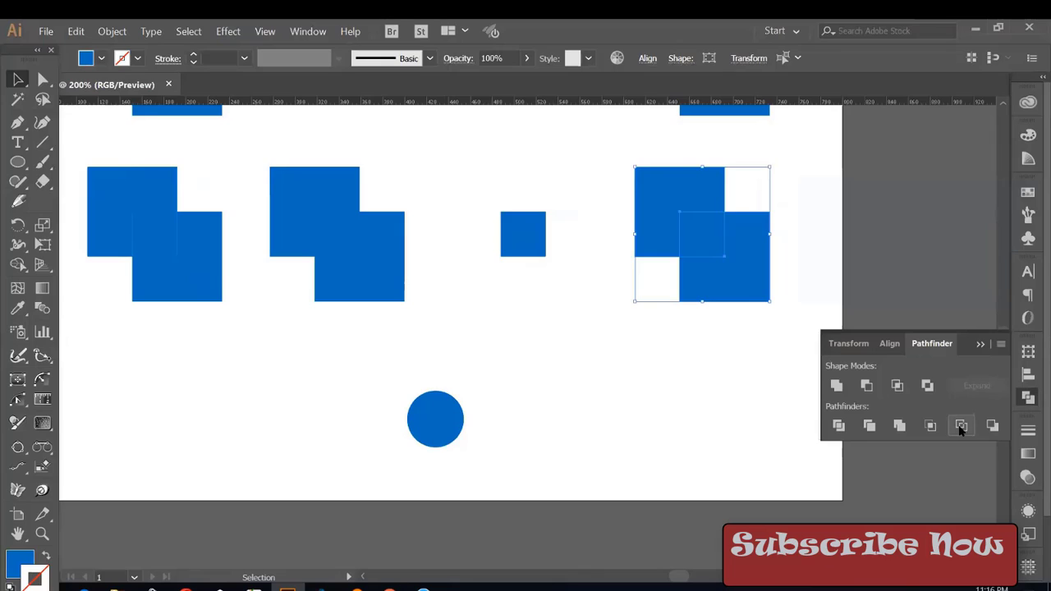
pyautogui.click(743, 402)
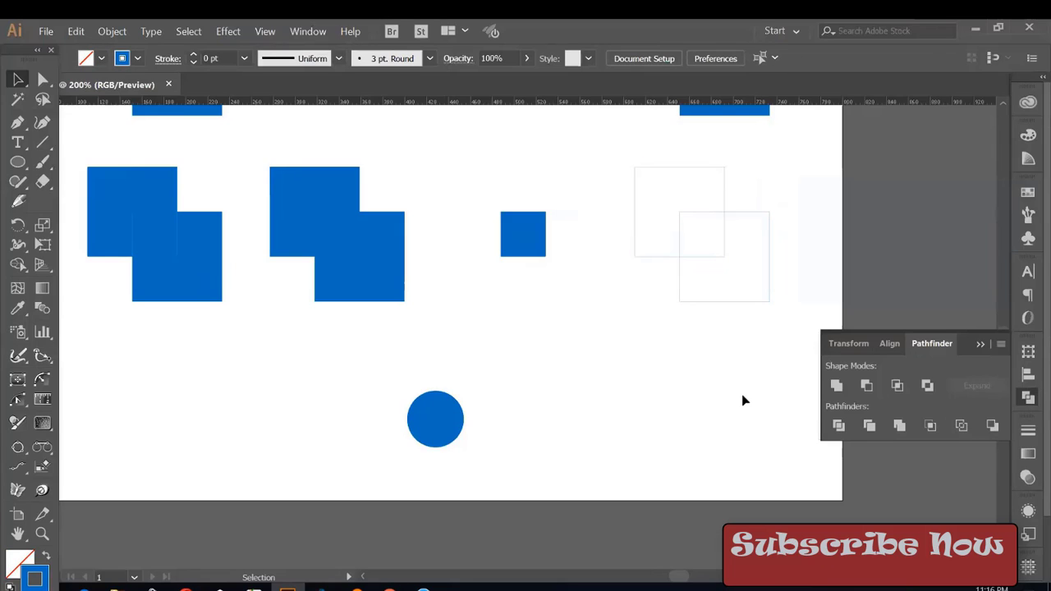
pyautogui.hotkey('ctrl', 'z')
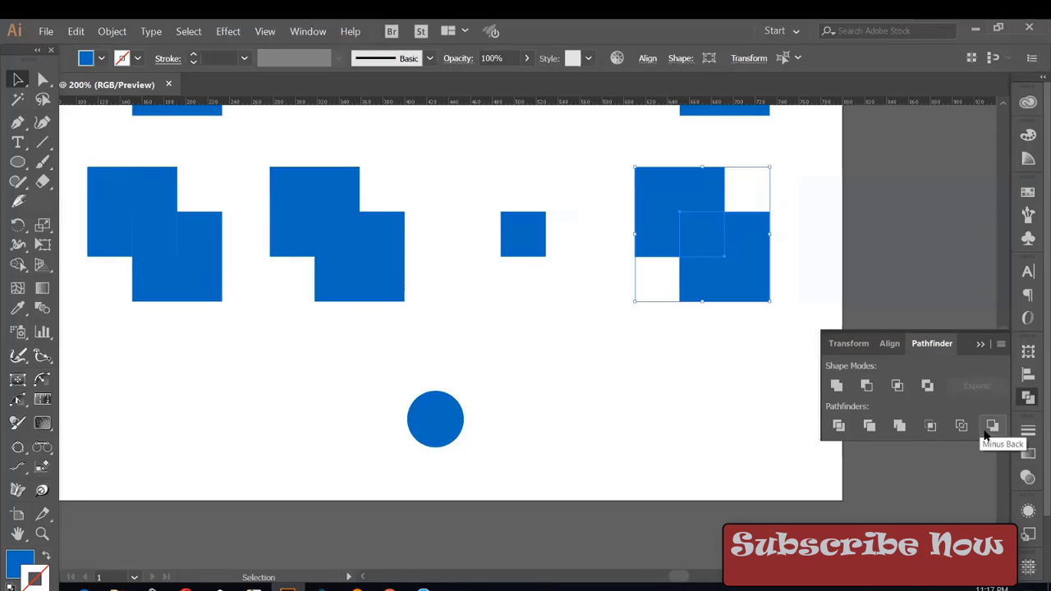
pyautogui.click(992, 427)
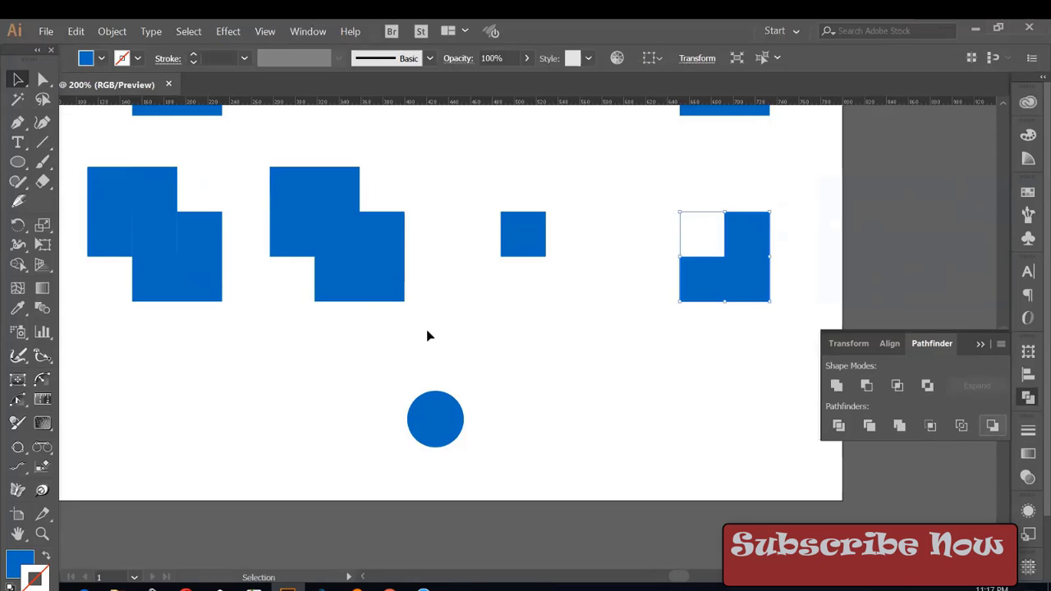
pyautogui.scroll(3, 351, 193)
pyautogui.hscroll(-5, 352, 192)
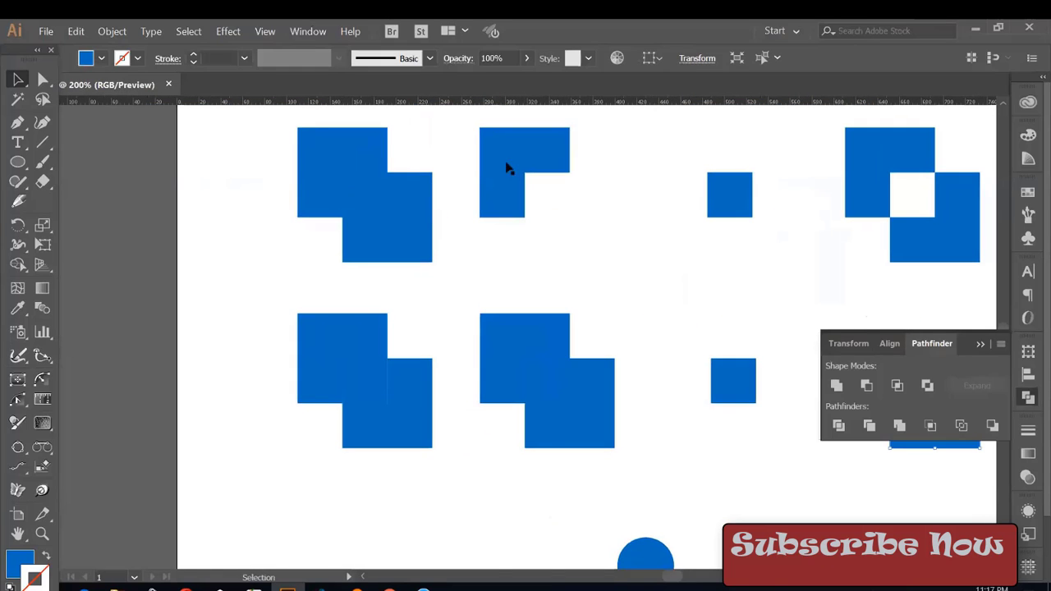
pyautogui.hscroll(4, 599, 282)
pyautogui.click(379, 177)
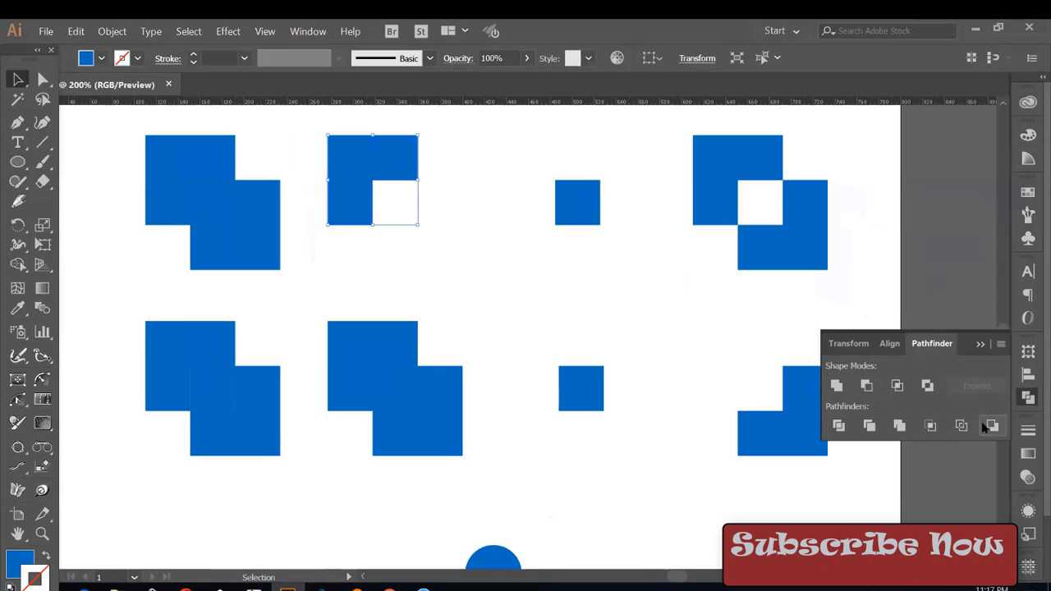
pyautogui.click(682, 322)
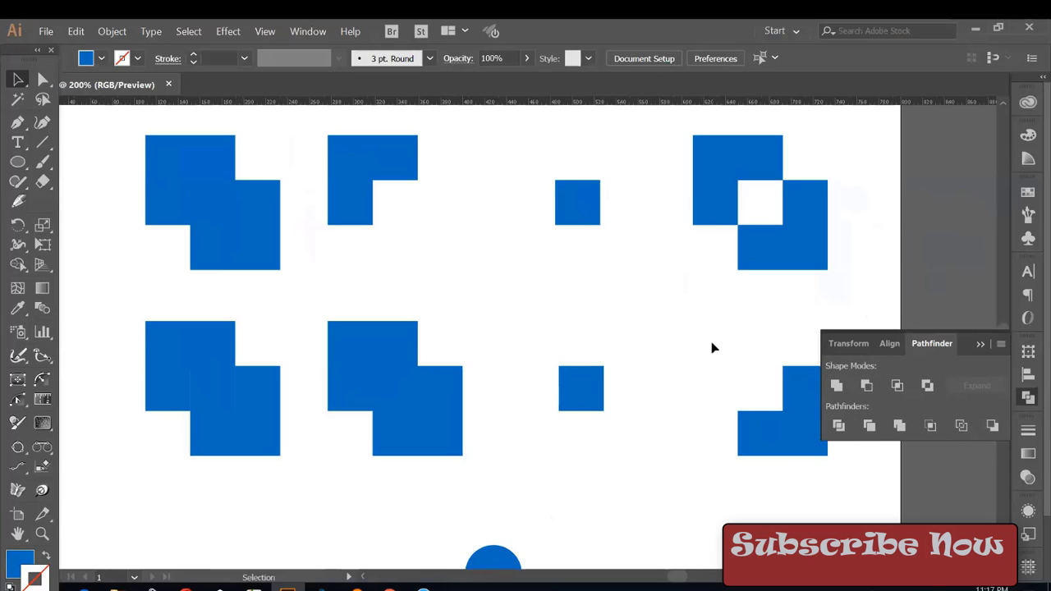
pyautogui.click(364, 387)
pyautogui.moveTo(308, 303); pyautogui.dragTo(441, 435)
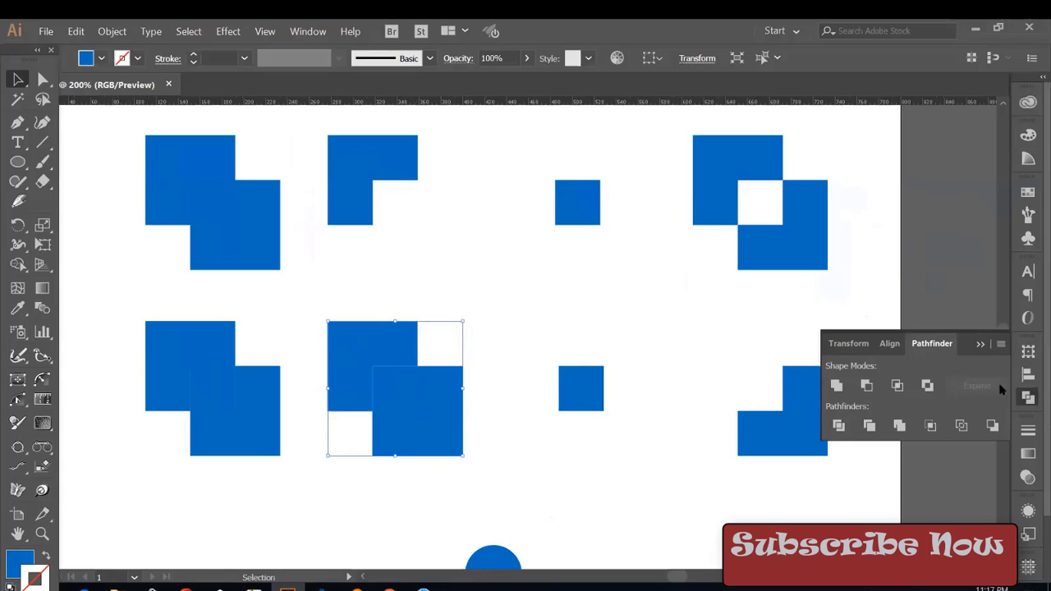
pyautogui.click(638, 345)
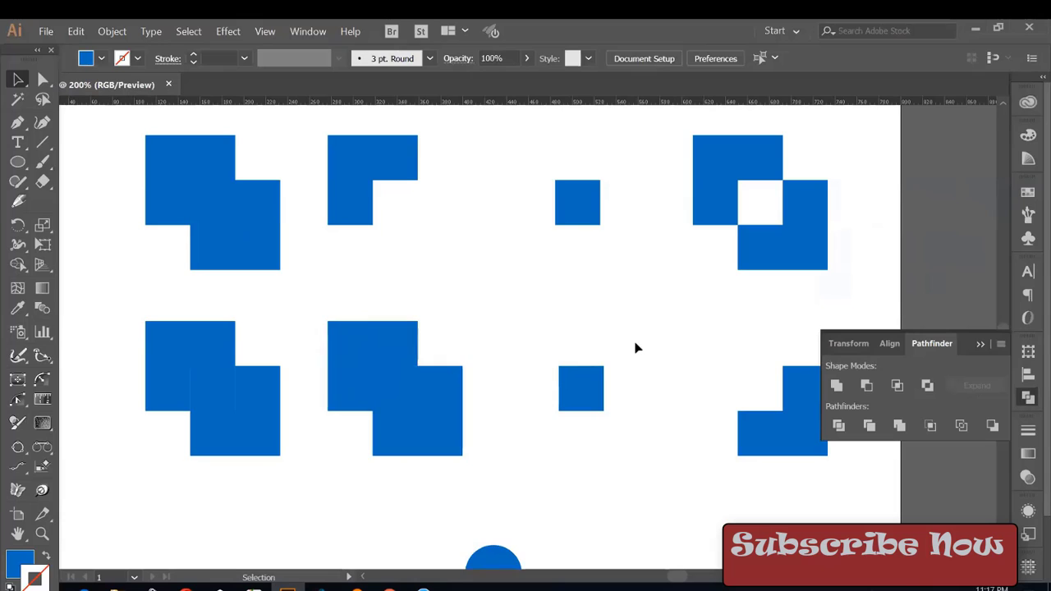
pyautogui.hotkey('ctrl', 'z')
pyautogui.click(637, 339)
pyautogui.hotkey('ctrl', '-')
pyautogui.hotkey('ctrl', '-')
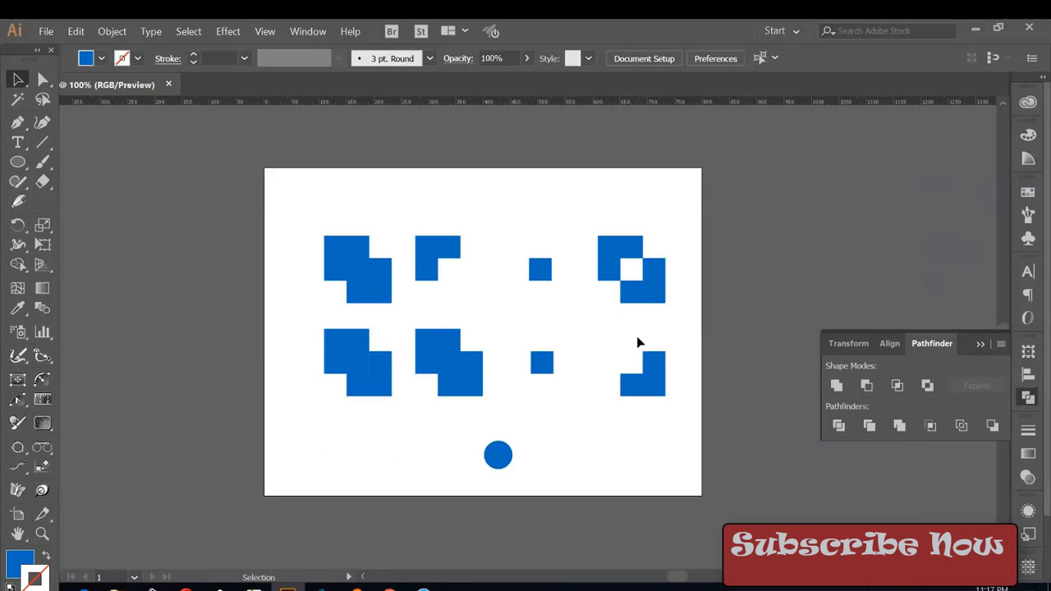
# - Delete all the example shapes and fit the artboard to the window
pyautogui.moveTo(289, 176); pyautogui.dragTo(741, 487)
pyautogui.press('Delete')
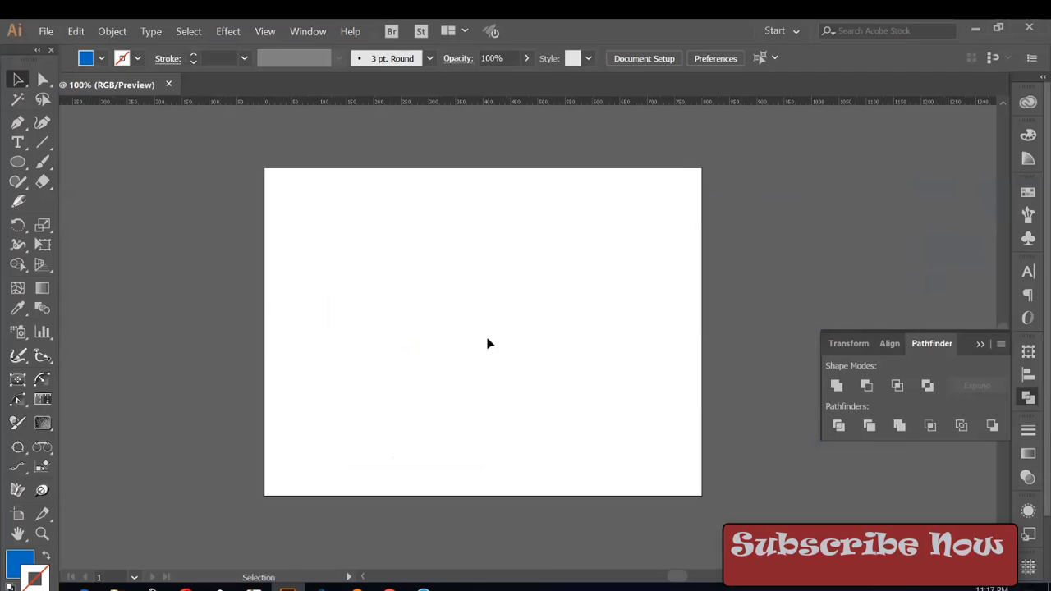
pyautogui.hotkey('ctrl', '0')
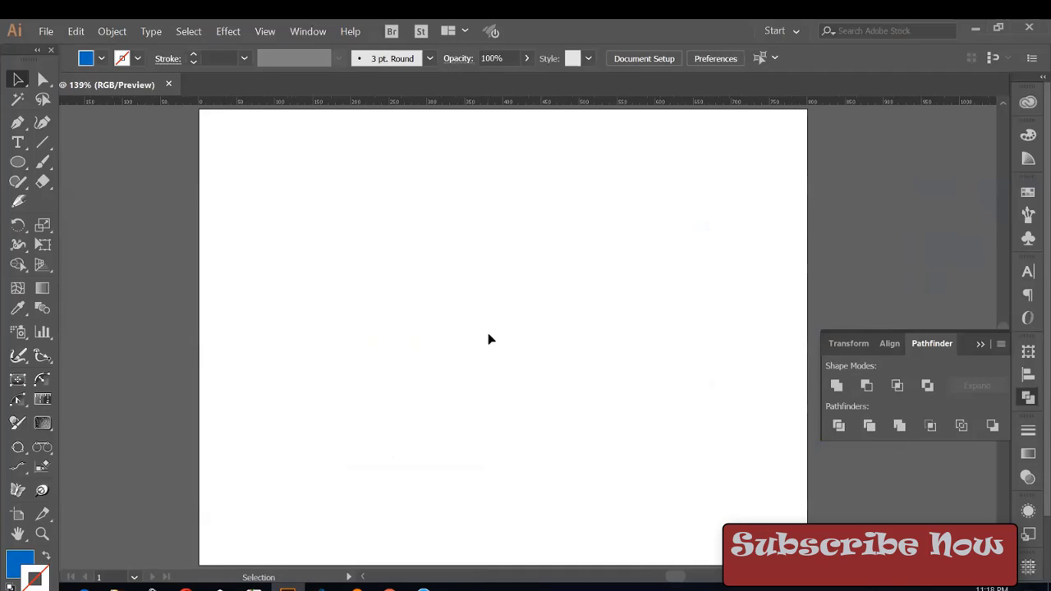
# - Draw a large circle and Alt-drag a copy slightly to its right
pyautogui.press('l')
pyautogui.moveTo(453, 290); pyautogui.dragTo(490, 409)
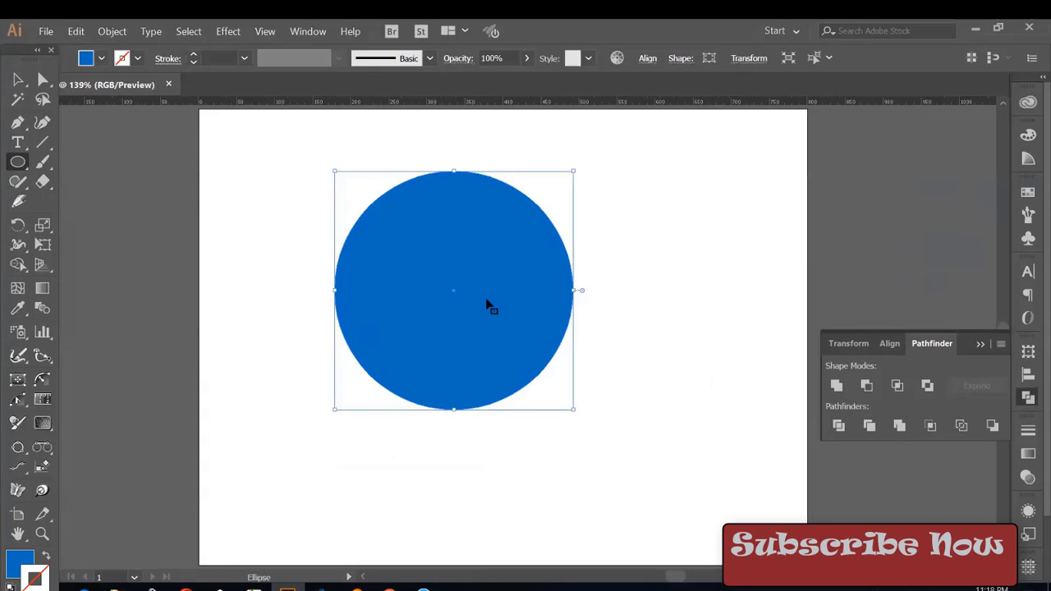
pyautogui.press('v')
pyautogui.moveTo(453, 292); pyautogui.dragTo(485, 293)
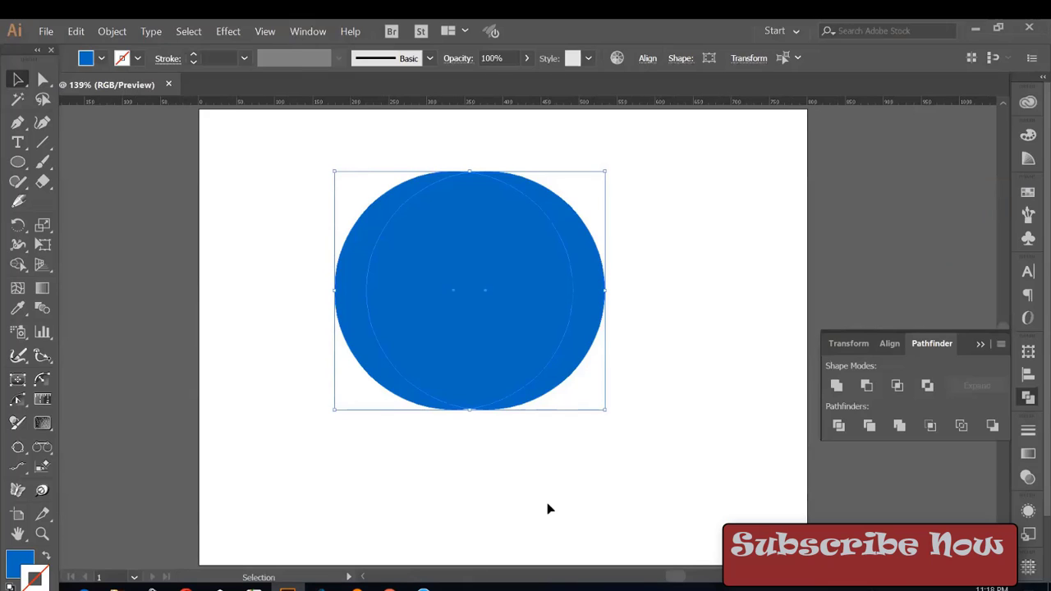
# - Cut a crescent with Minus Front, undo it, and zoom in on the circles
pyautogui.click(866, 385)
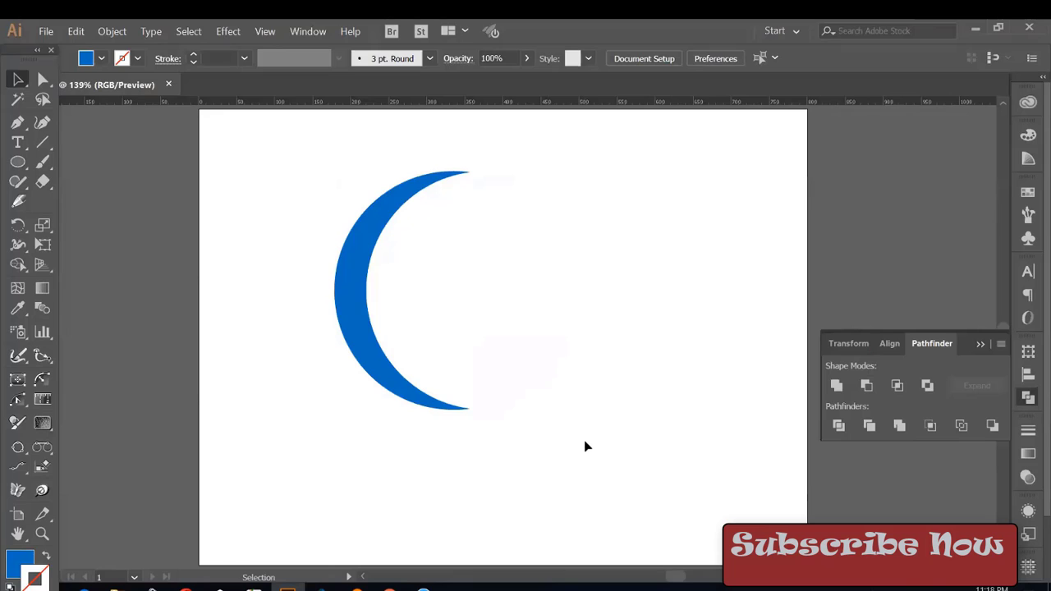
pyautogui.hotkey('ctrl', 'z')
pyautogui.hotkey('ctrl', '=')
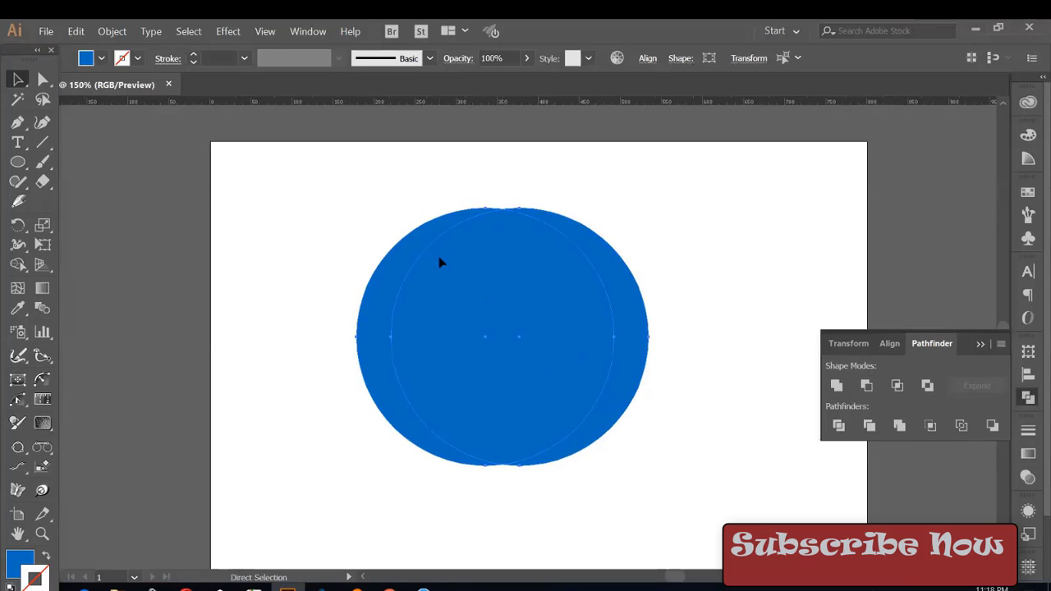
pyautogui.hotkey('ctrl', '=')
pyautogui.press('a')
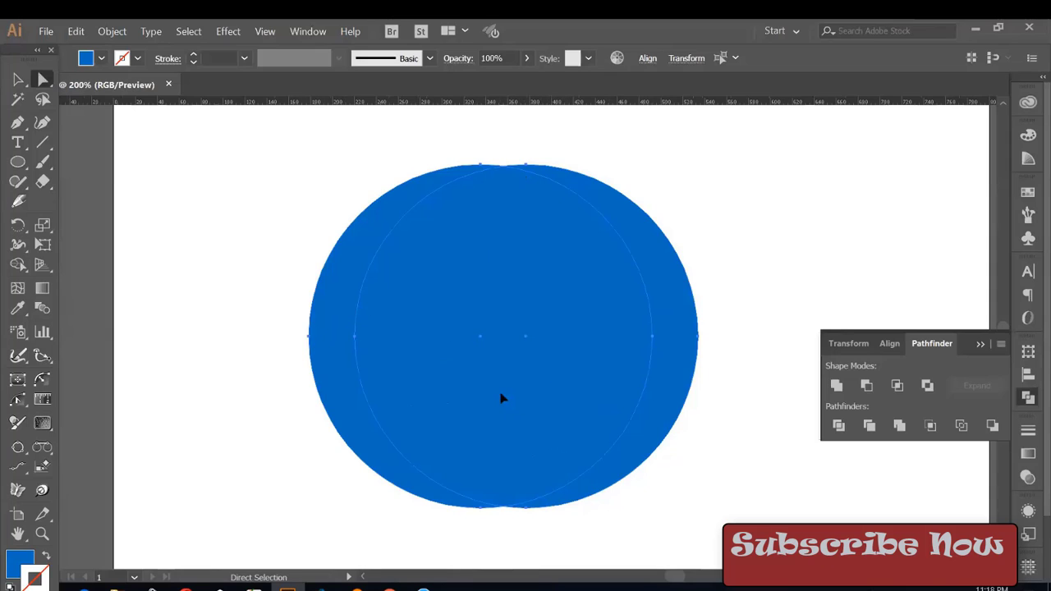
# - Carve a left crescent with Shape Builder merge and Alt-delete, then undo it
pyautogui.click(17, 264)
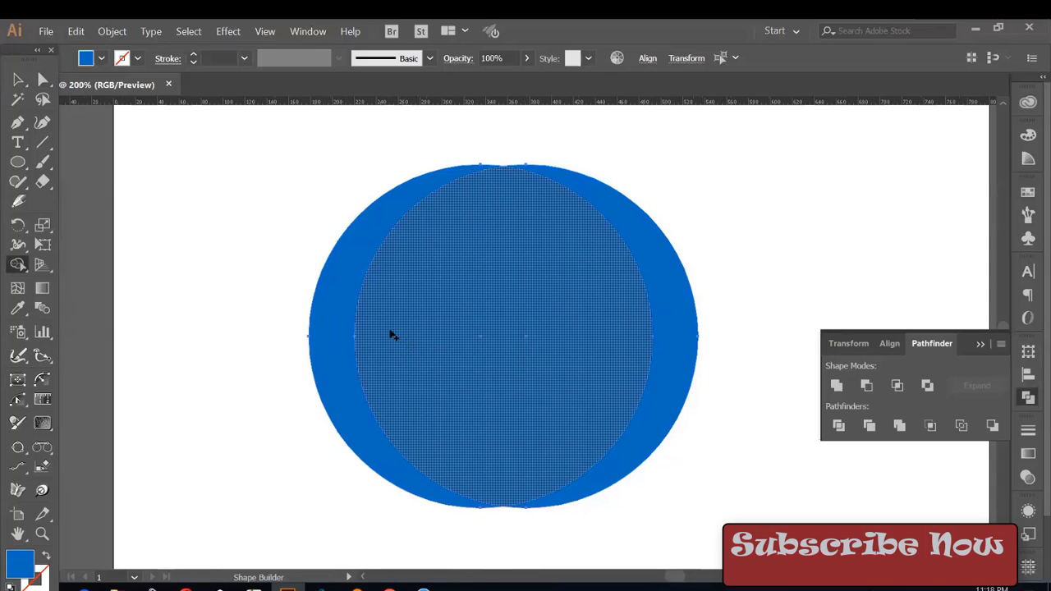
pyautogui.moveTo(393, 335); pyautogui.dragTo(699, 376)
pyautogui.keyDown('alt'); pyautogui.moveTo(454, 261); pyautogui.dragTo(552, 397); pyautogui.keyUp('alt')
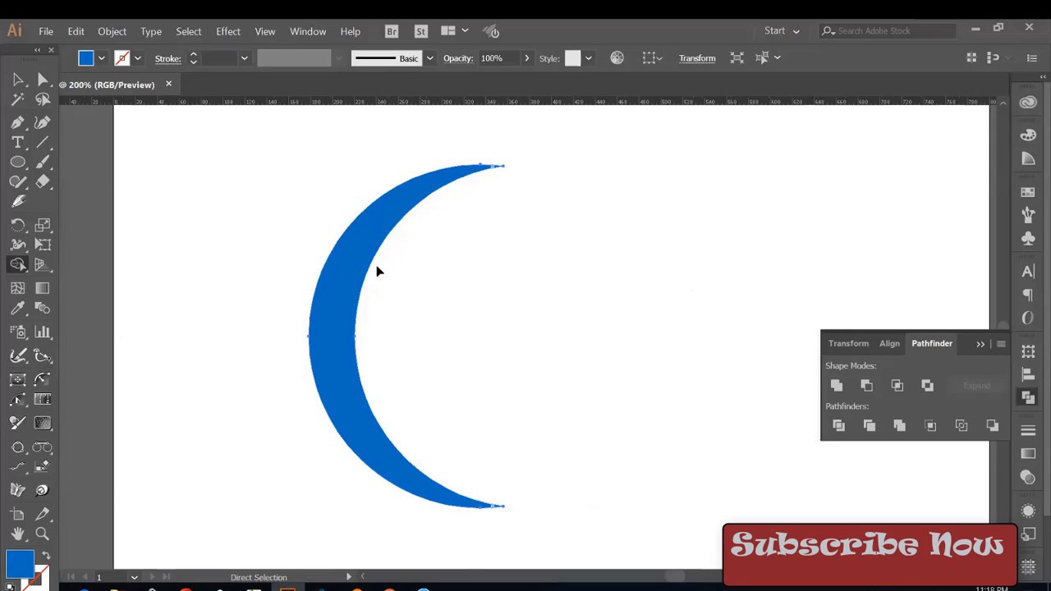
pyautogui.hotkey('ctrl', 'z')
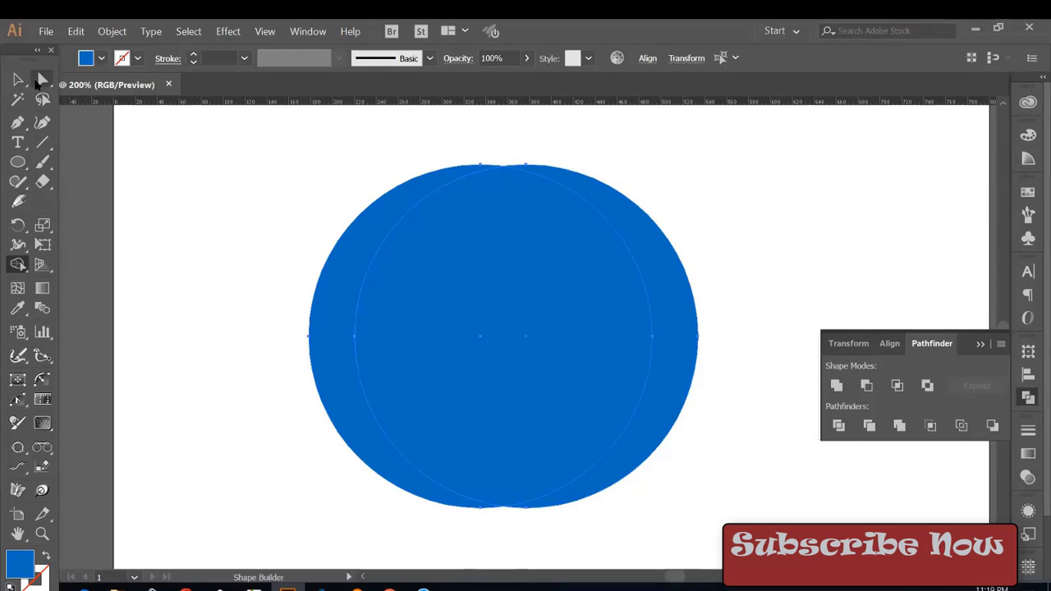
# - Zoom back out and select both overlapping circles with the Selection tool
pyautogui.click(18, 79)
pyautogui.click(228, 235)
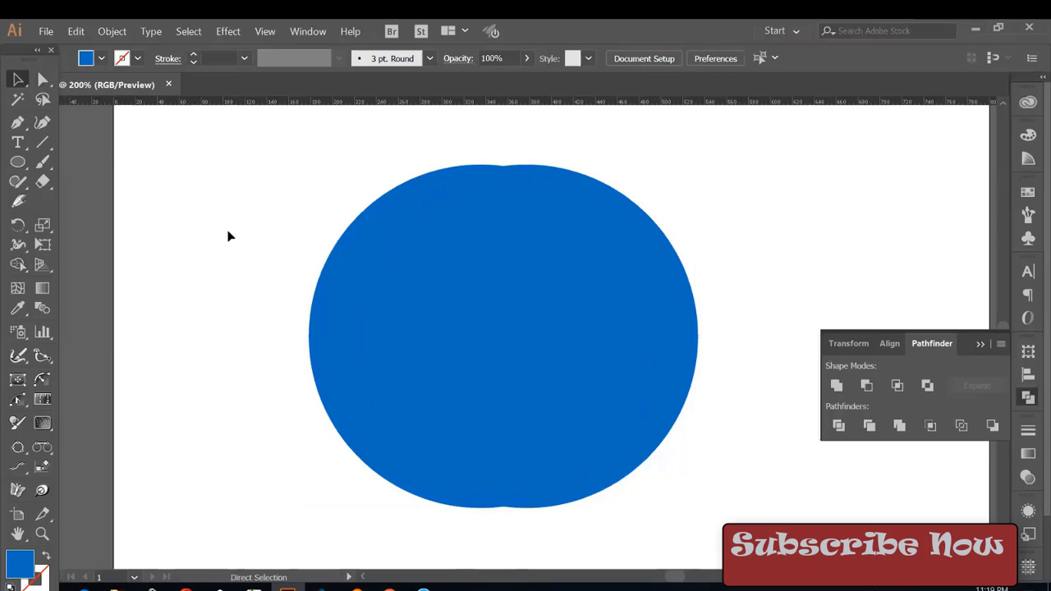
pyautogui.hotkey('ctrl', '-')
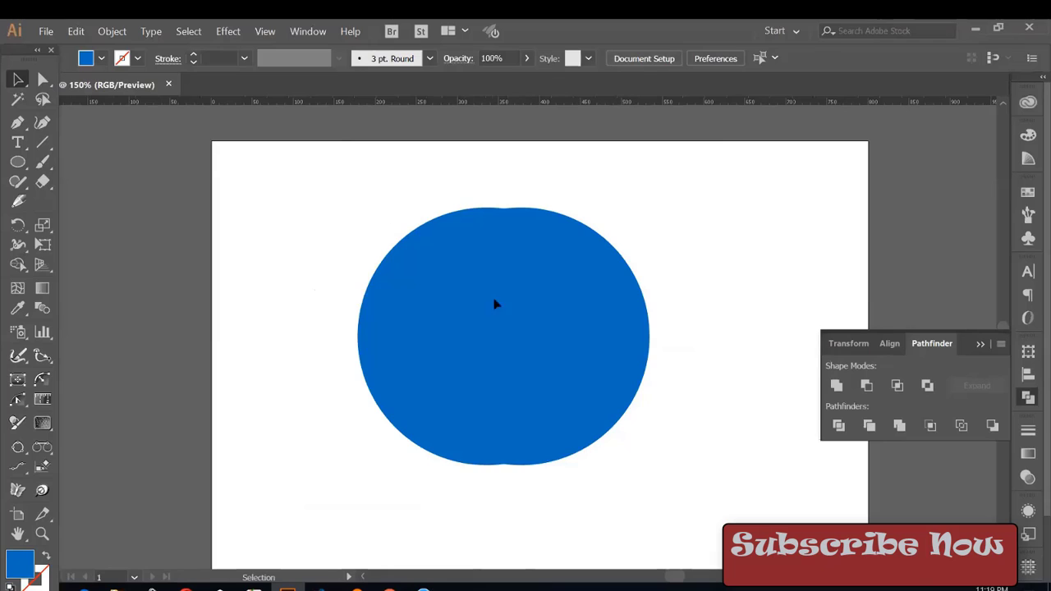
pyautogui.click(378, 287)
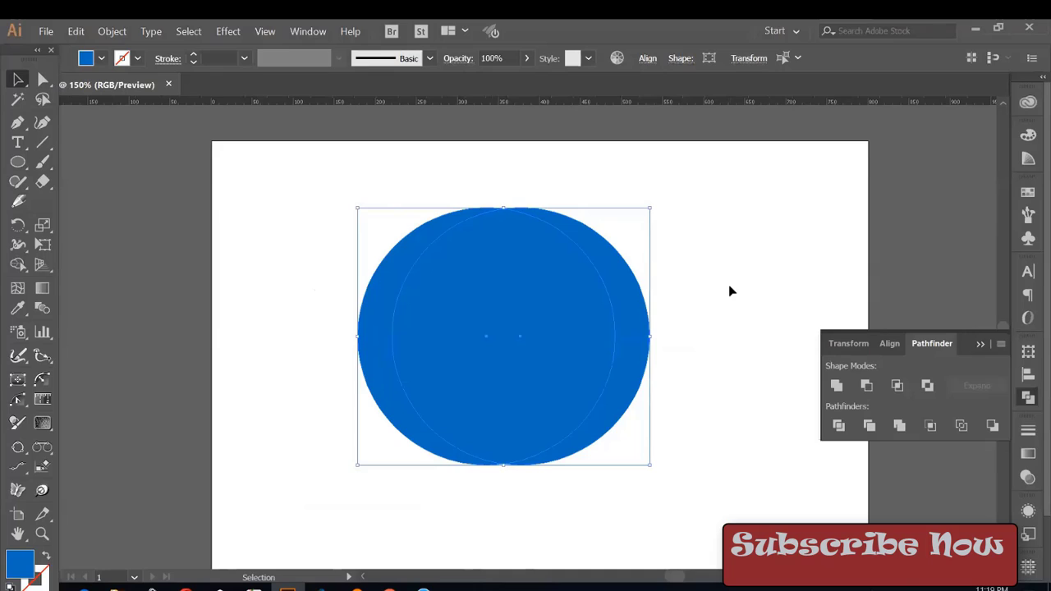
# - Apply Pathfinder Minus Front, undo, and reapply it to form the right crescent
pyautogui.click(992, 425)
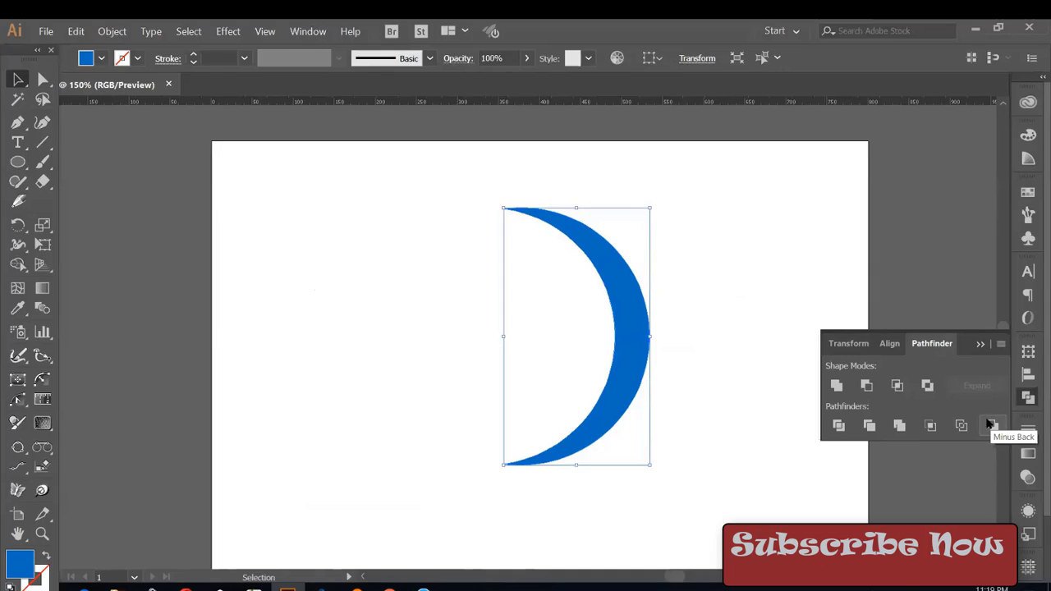
pyautogui.click(670, 196)
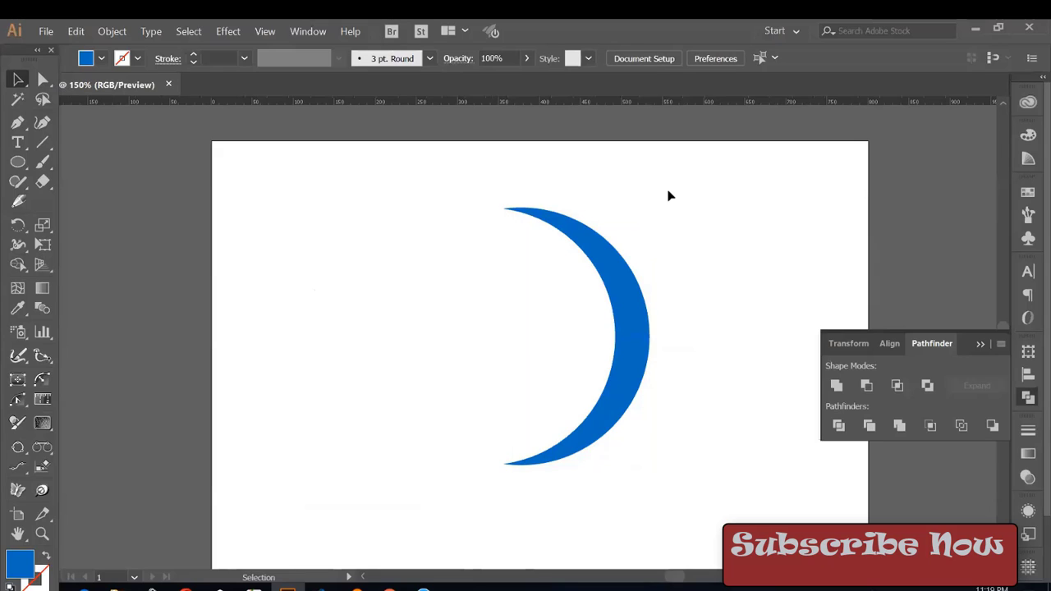
pyautogui.hotkey('ctrl', 'z')
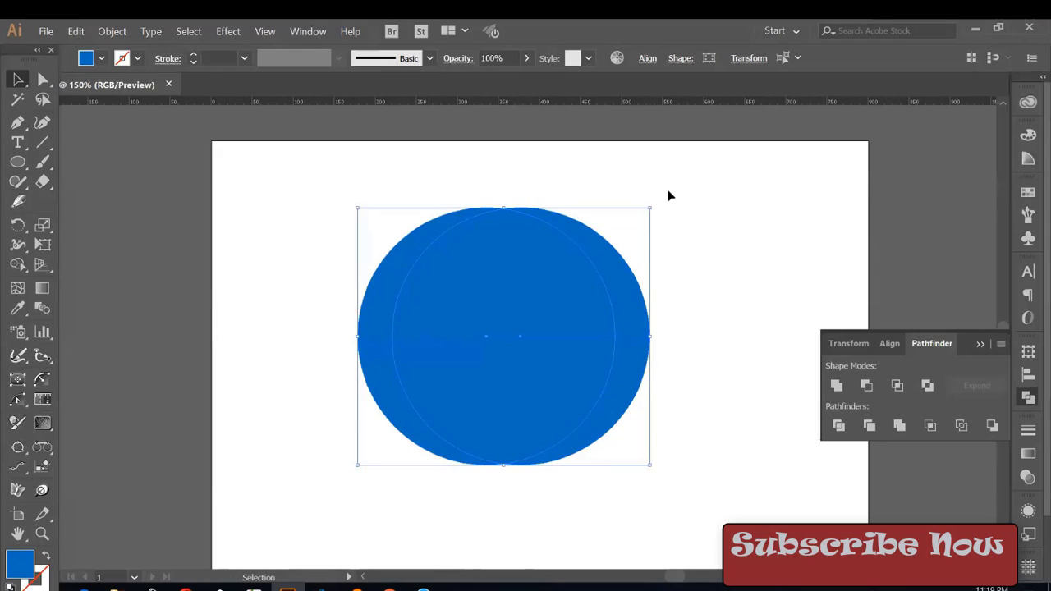
pyautogui.click(992, 425)
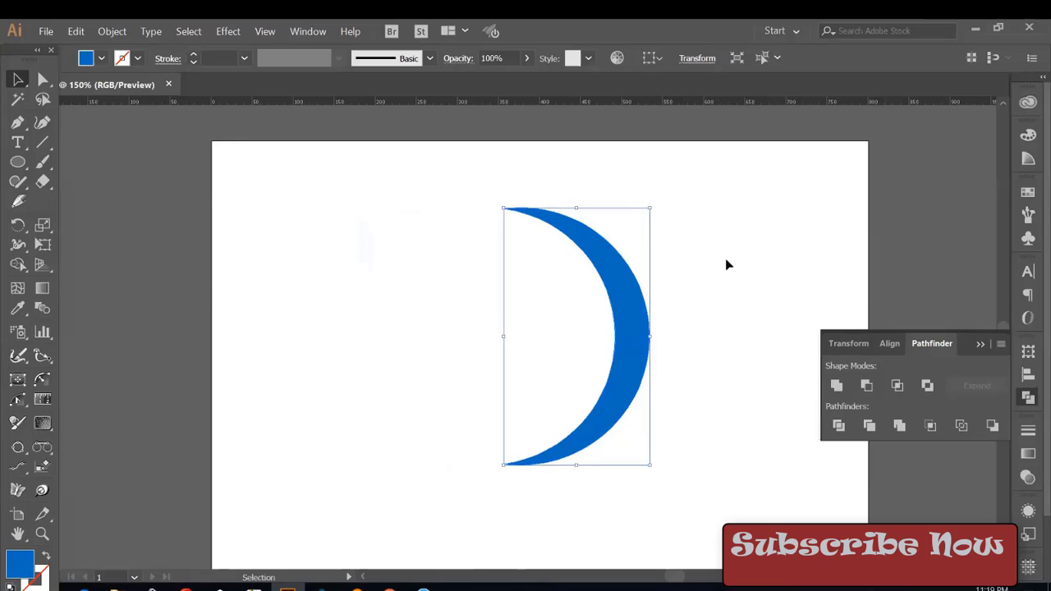
pyautogui.click(682, 274)
pyautogui.moveTo(550, 272); pyautogui.dragTo(508, 199)
# - Pan around the crescent, zoom out, and undo back to the two whole circles
pyautogui.scroll(2, 639, 325)
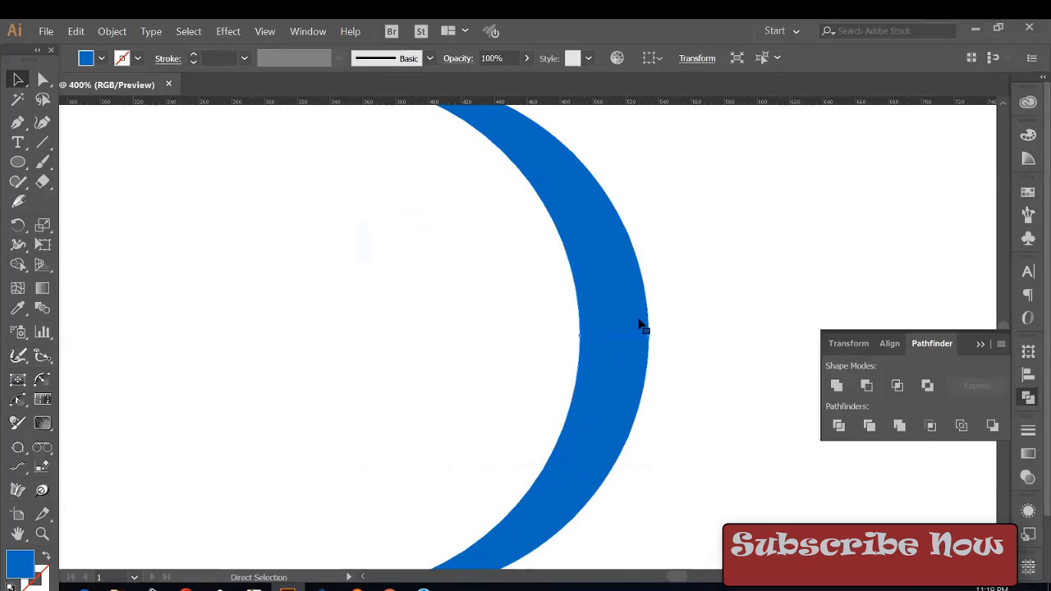
pyautogui.hscroll(-1, 637, 322)
pyautogui.hscroll(1, 636, 321)
pyautogui.scroll(-2, 635, 320)
pyautogui.moveTo(232, 155); pyautogui.dragTo(509, 333)
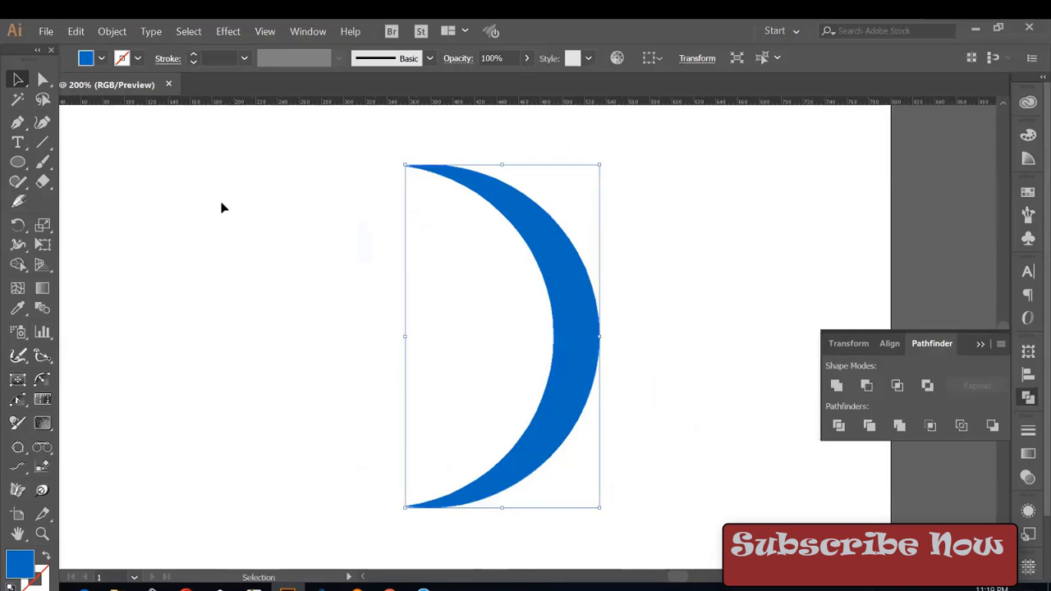
pyautogui.moveTo(191, 131); pyautogui.dragTo(621, 440)
pyautogui.moveTo(352, 160); pyautogui.dragTo(683, 416)
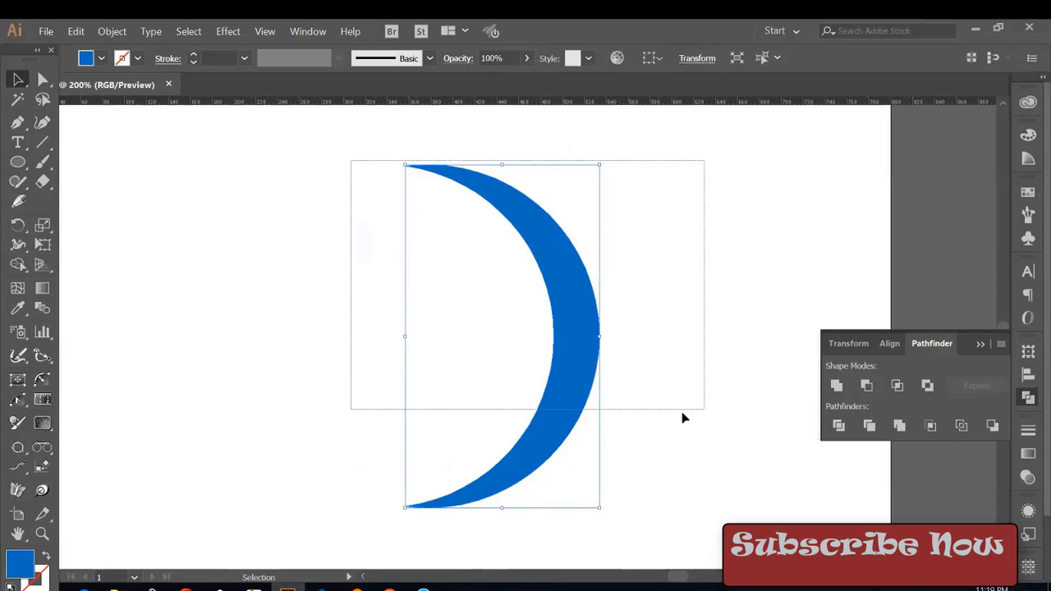
pyautogui.moveTo(259, 177); pyautogui.dragTo(667, 442)
pyautogui.hotkey('ctrl', '-')
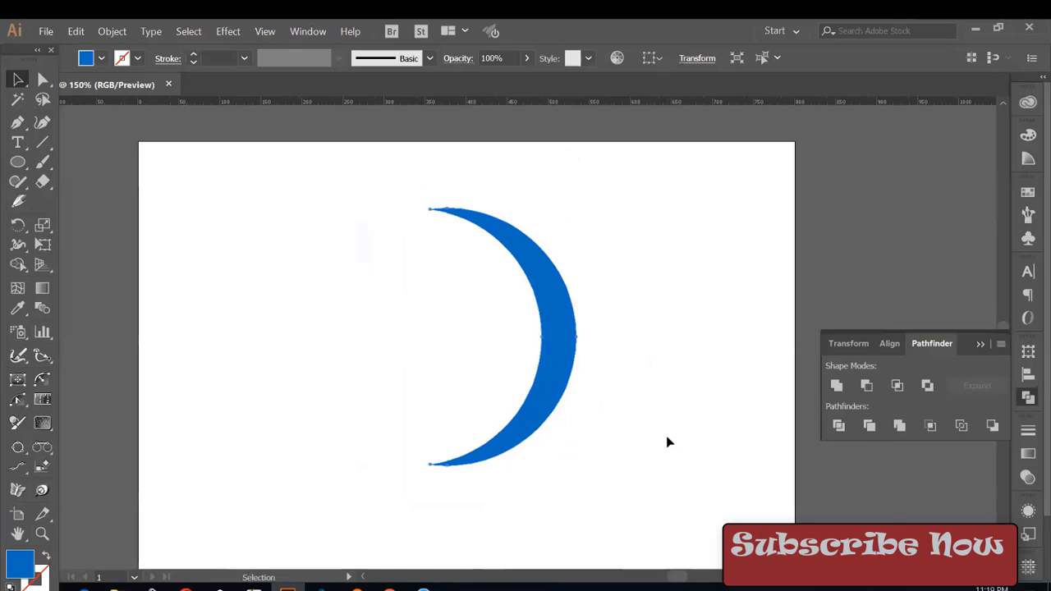
pyautogui.hotkey('ctrl', 'z')
# - Select both circles and crop them to their shared lens shape
pyautogui.click(654, 433)
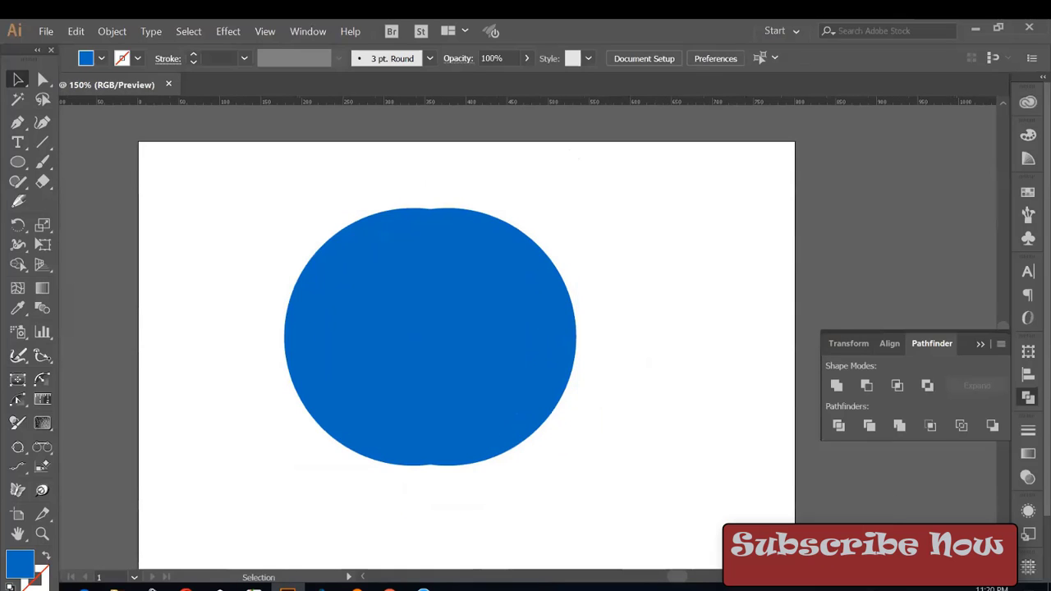
pyautogui.moveTo(354, 172); pyautogui.dragTo(511, 331)
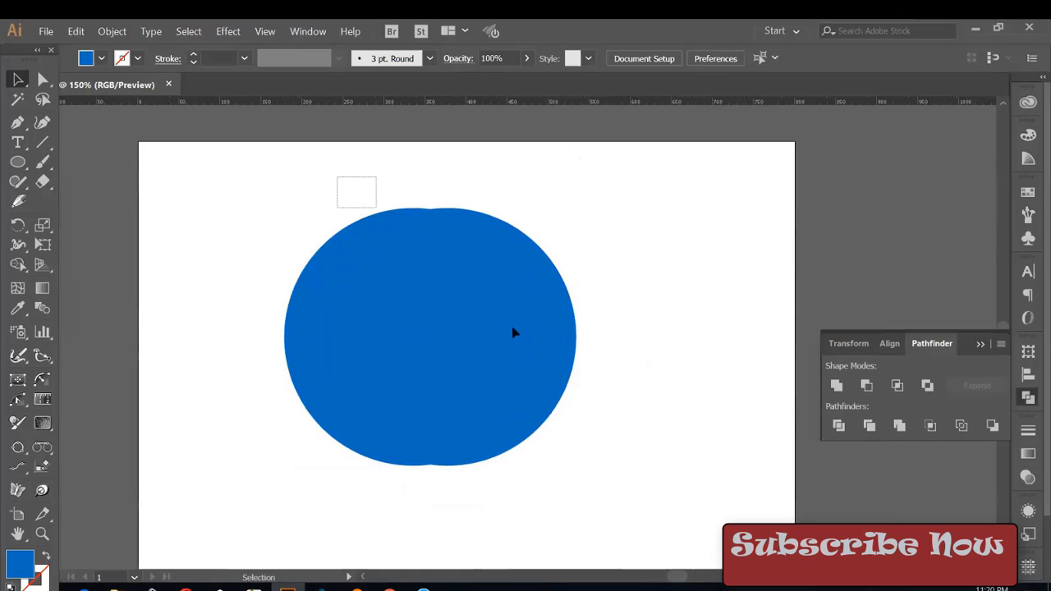
pyautogui.click(930, 425)
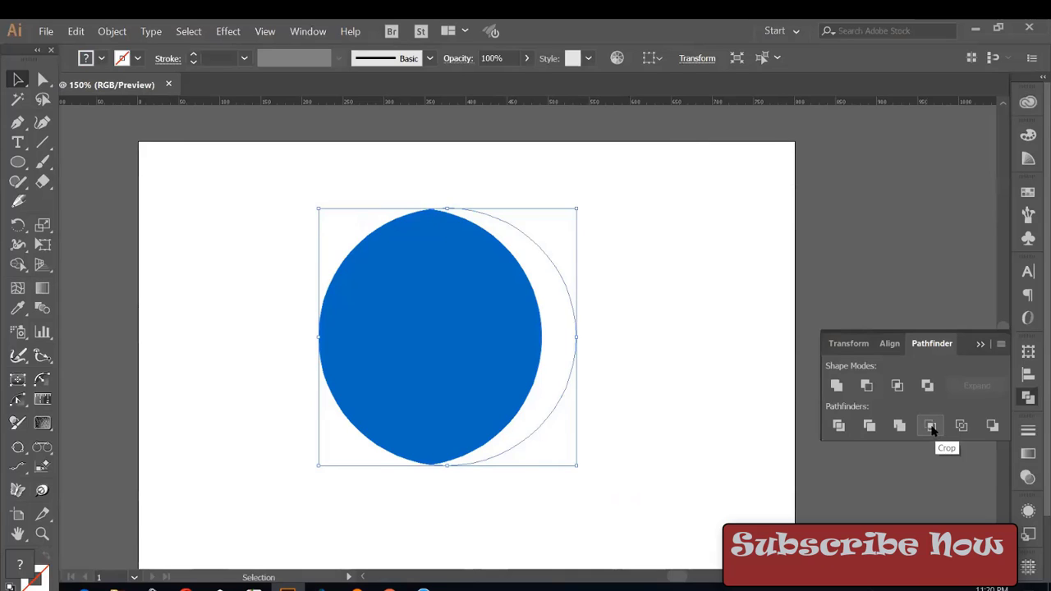
pyautogui.click(626, 343)
# - Undo the crop and delete both circles, leaving the artboard empty
pyautogui.press('a')
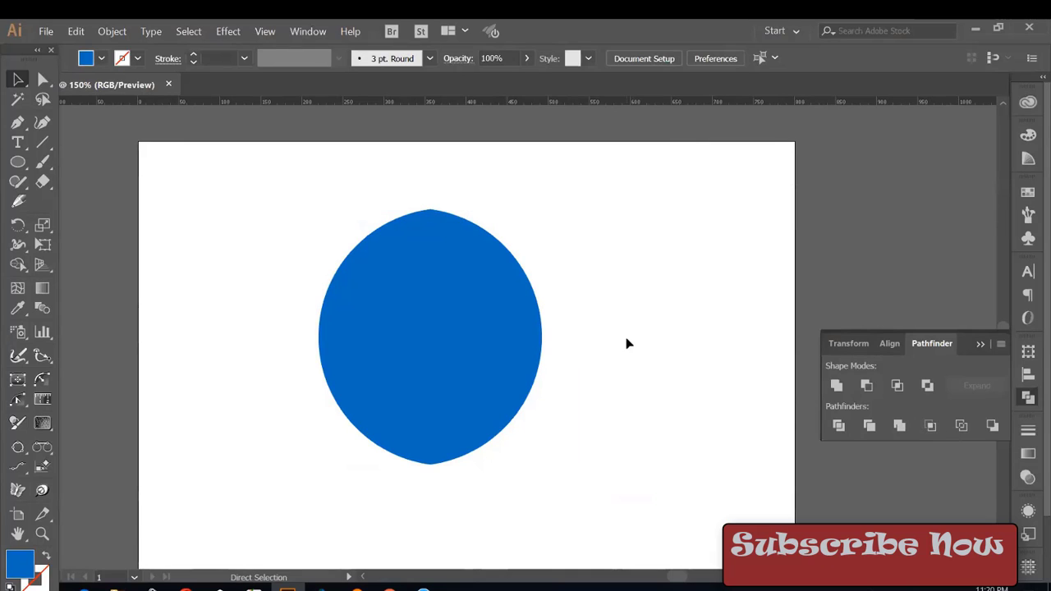
pyautogui.hotkey('ctrl', 'z')
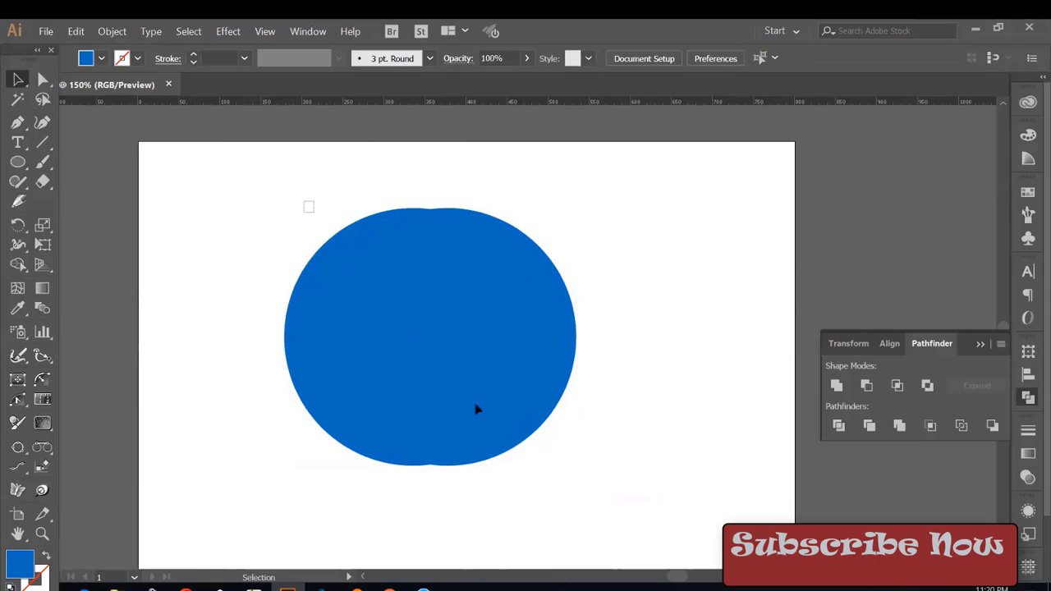
pyautogui.click(476, 410)
pyautogui.press('Delete')
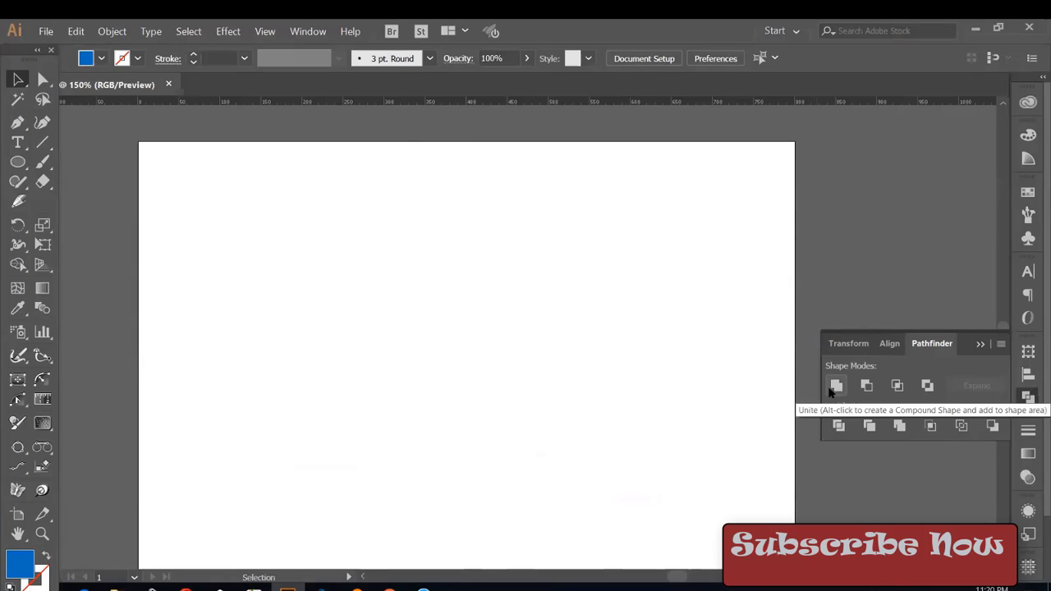
# - Place Lorem ipsum placeholder text, enlarge it to about 62 pt, and outline it
pyautogui.click(17, 142)
pyautogui.click(374, 358)
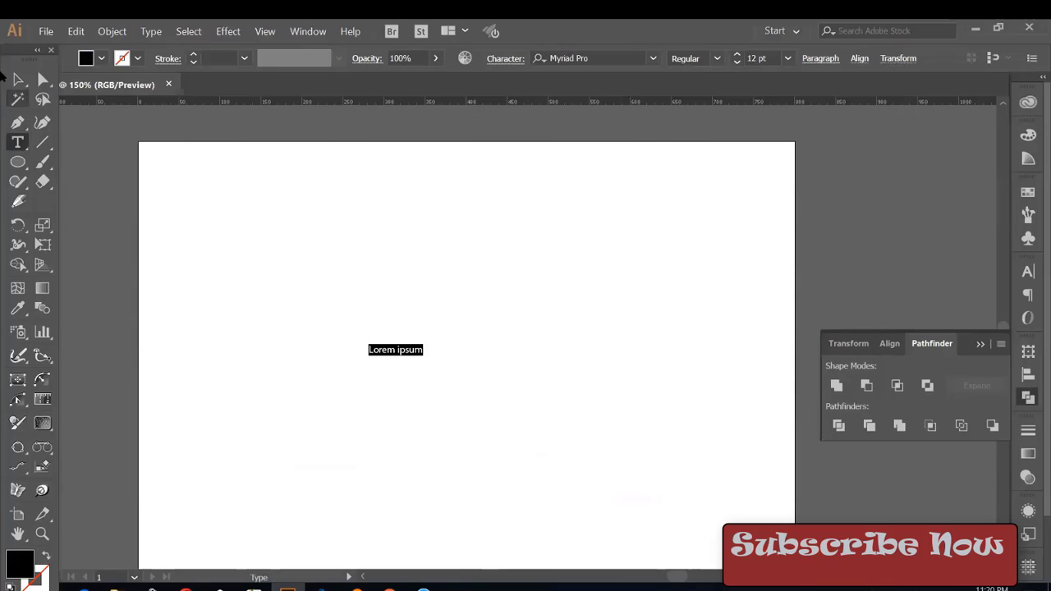
pyautogui.click(18, 80)
pyautogui.moveTo(424, 356); pyautogui.dragTo(517, 498)
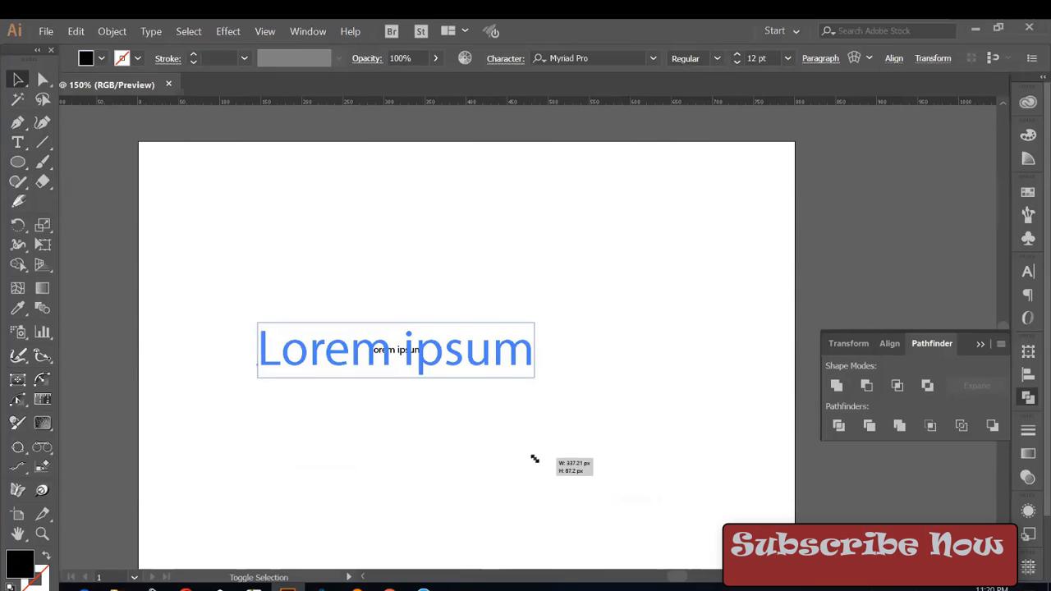
pyautogui.hotkey('ctrl', 'shift', 'a')
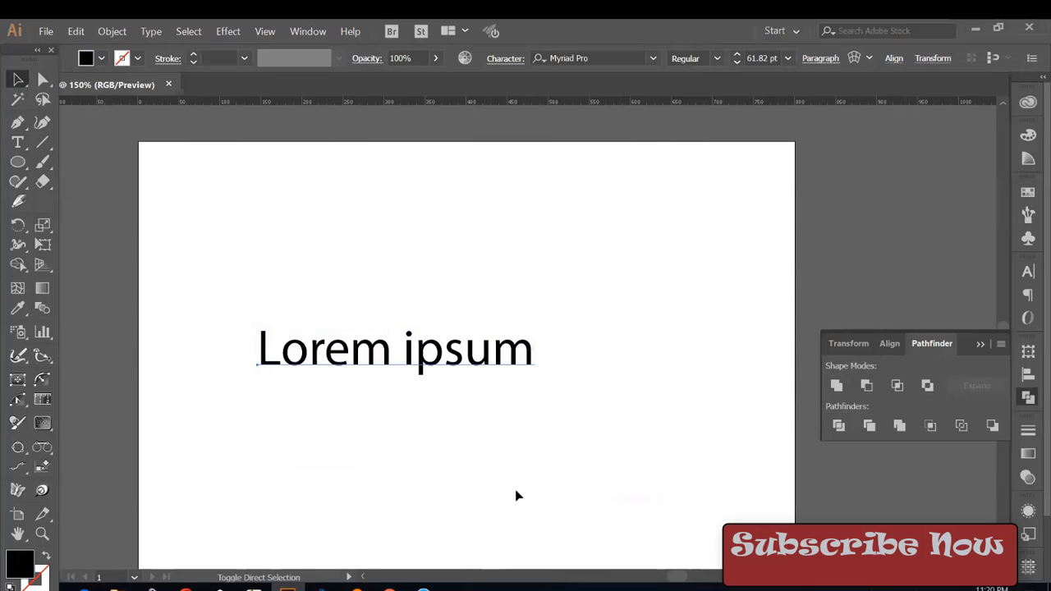
pyautogui.hotkey('ctrl', 'a')
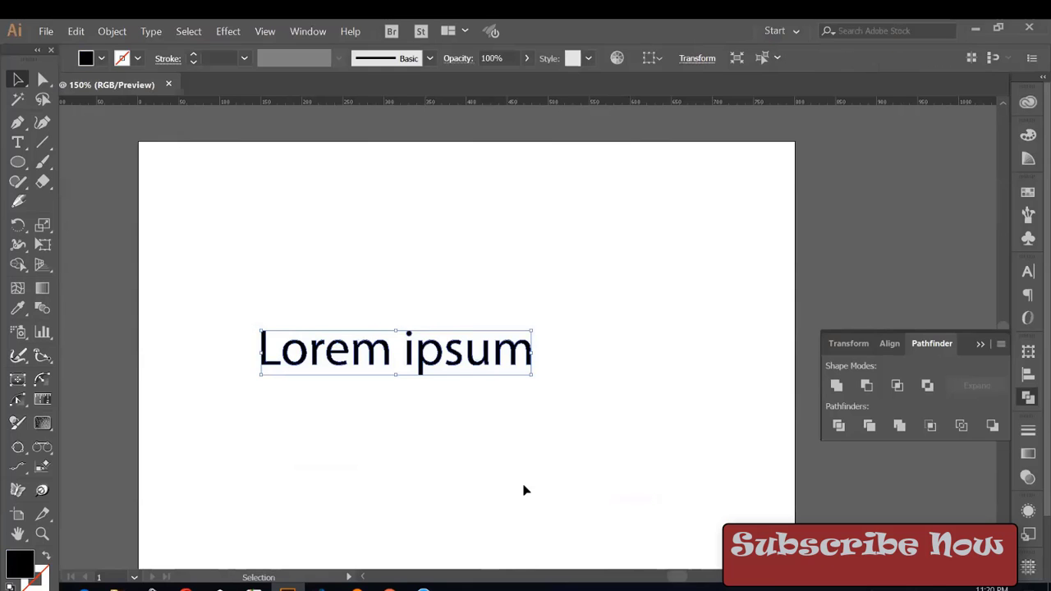
pyautogui.moveTo(534, 369); pyautogui.dragTo(589, 426)
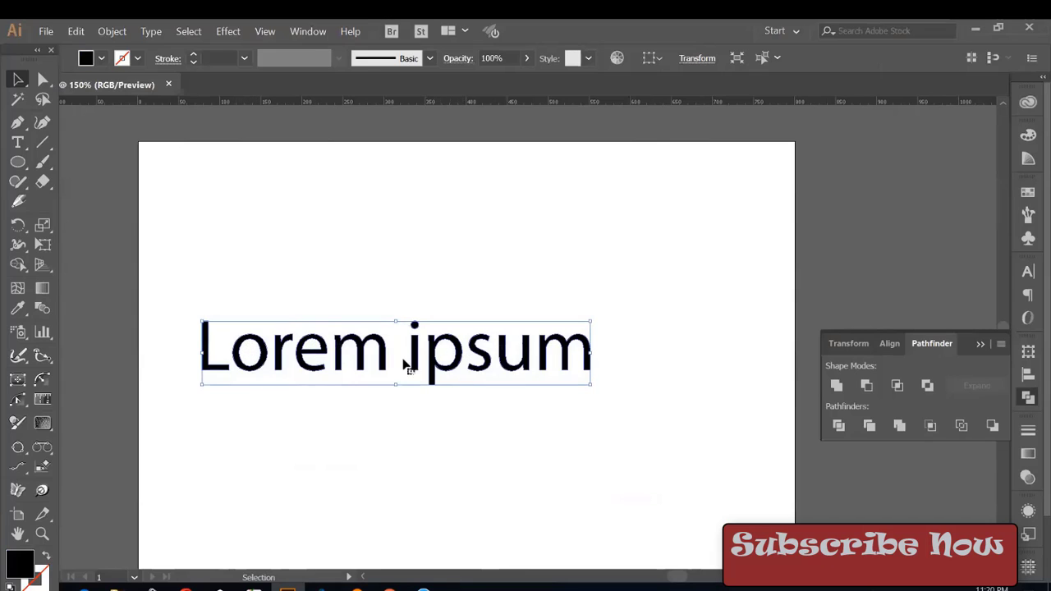
pyautogui.rightClick(320, 358)
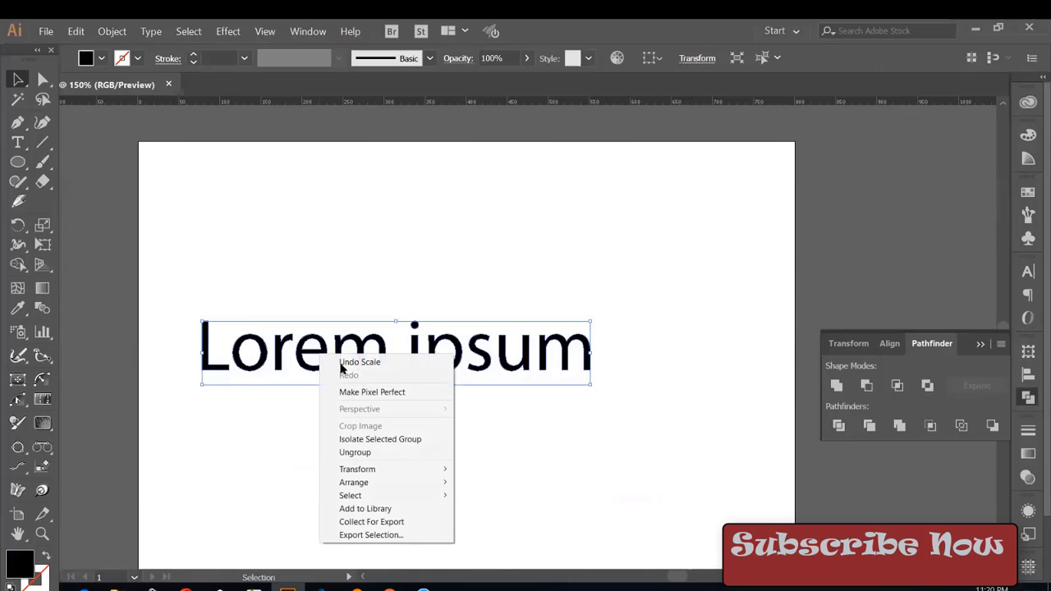
pyautogui.click(366, 452)
pyautogui.click(438, 441)
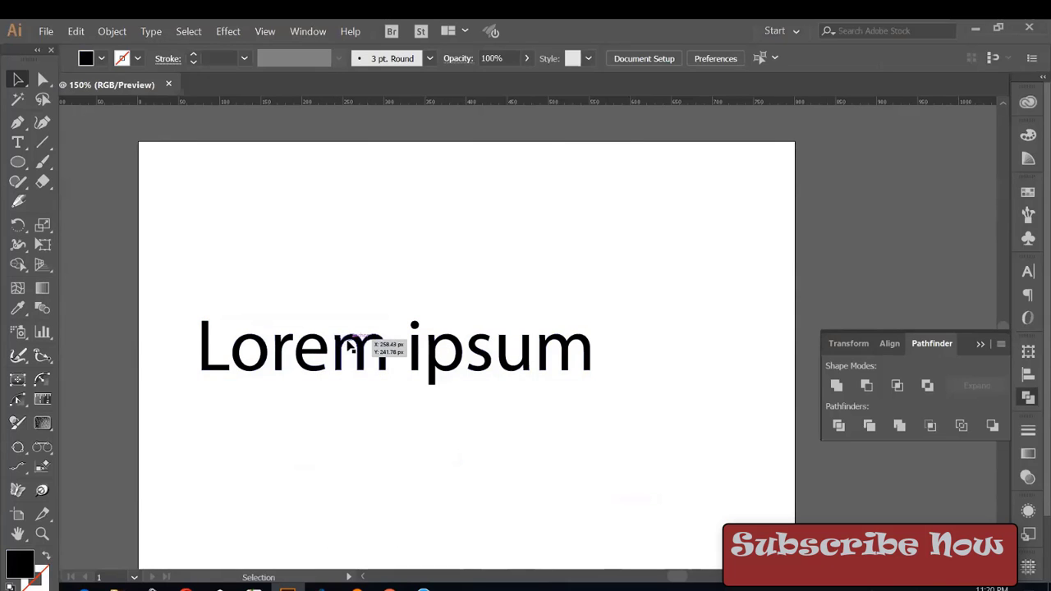
pyautogui.click(428, 354)
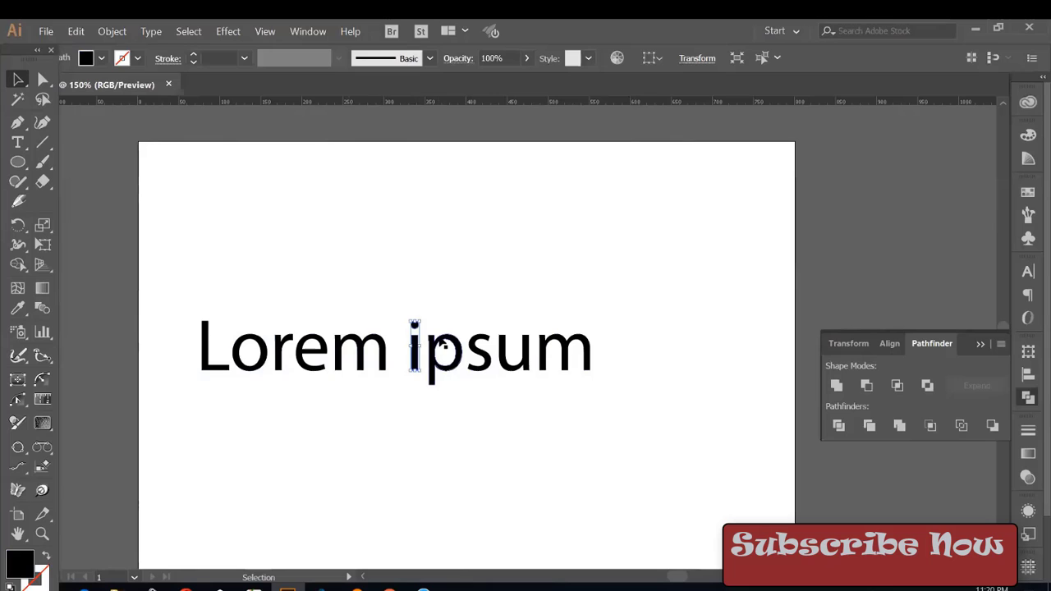
pyautogui.click(274, 404)
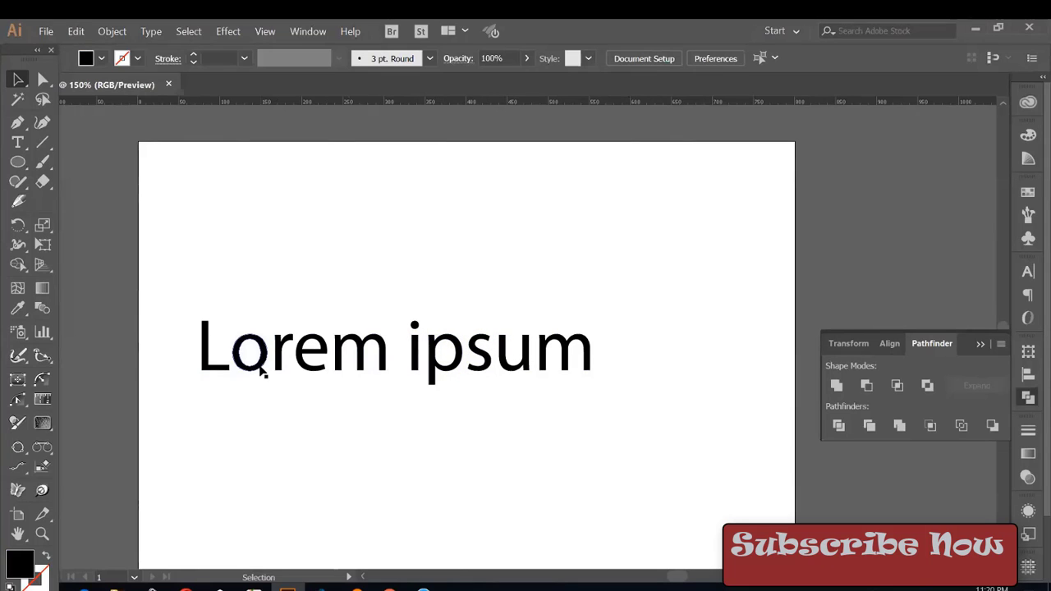
pyautogui.click(261, 371)
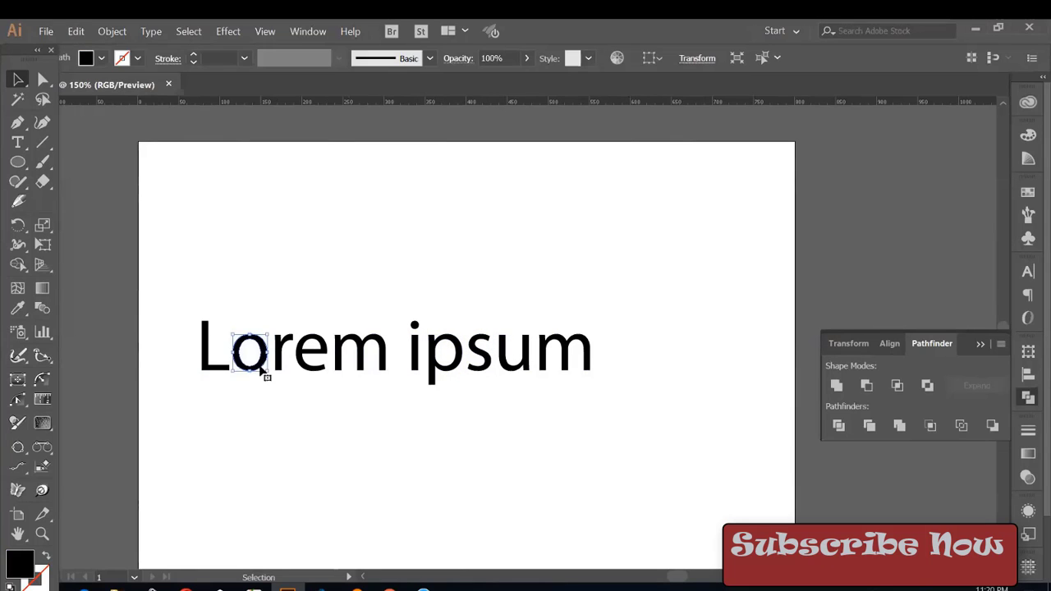
pyautogui.rightClick(261, 370)
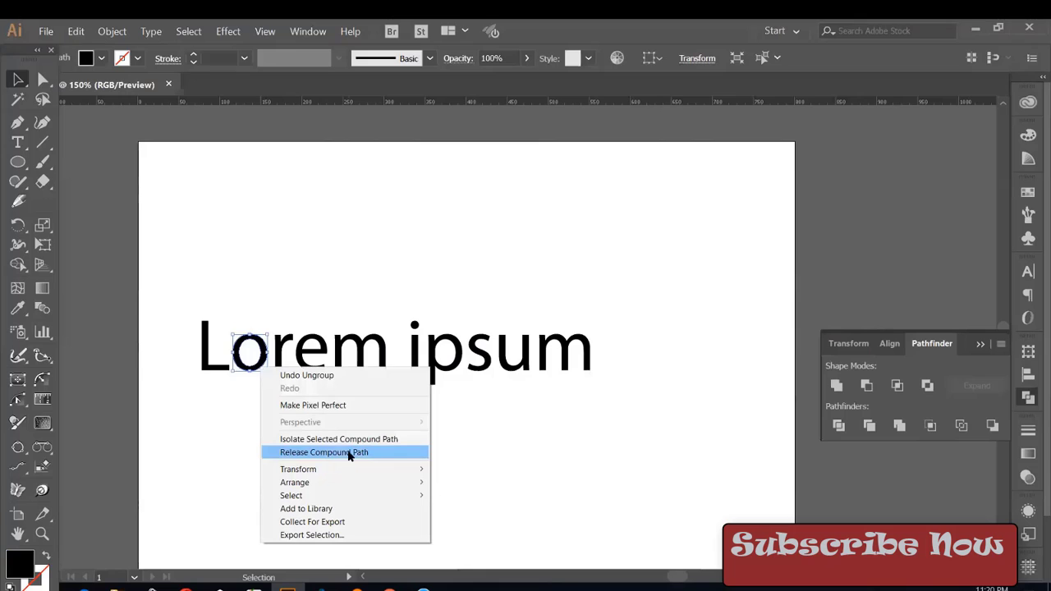
pyautogui.click(322, 297)
pyautogui.rightClick(210, 343)
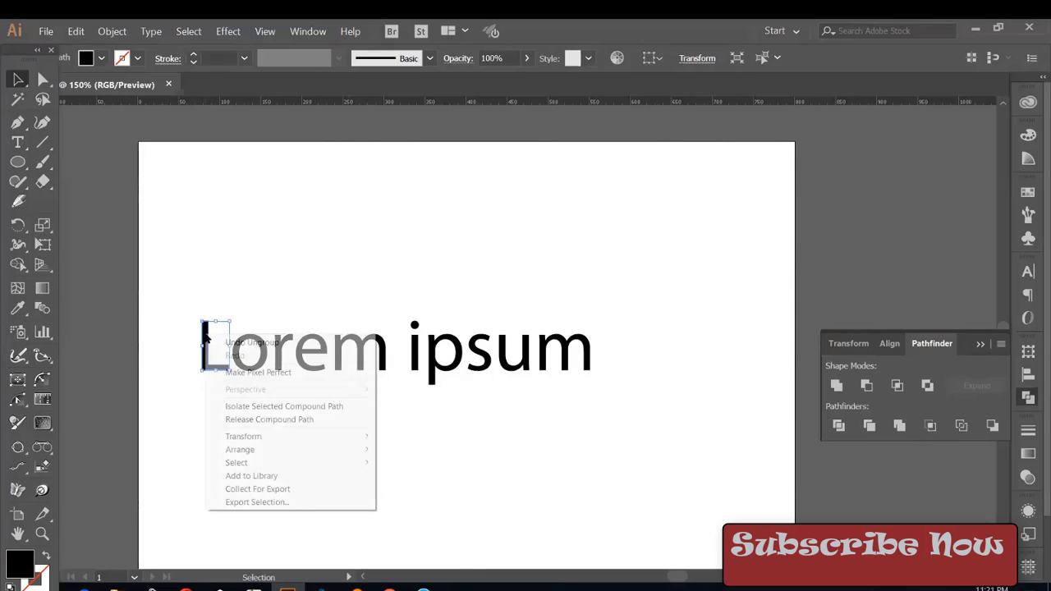
pyautogui.click(298, 237)
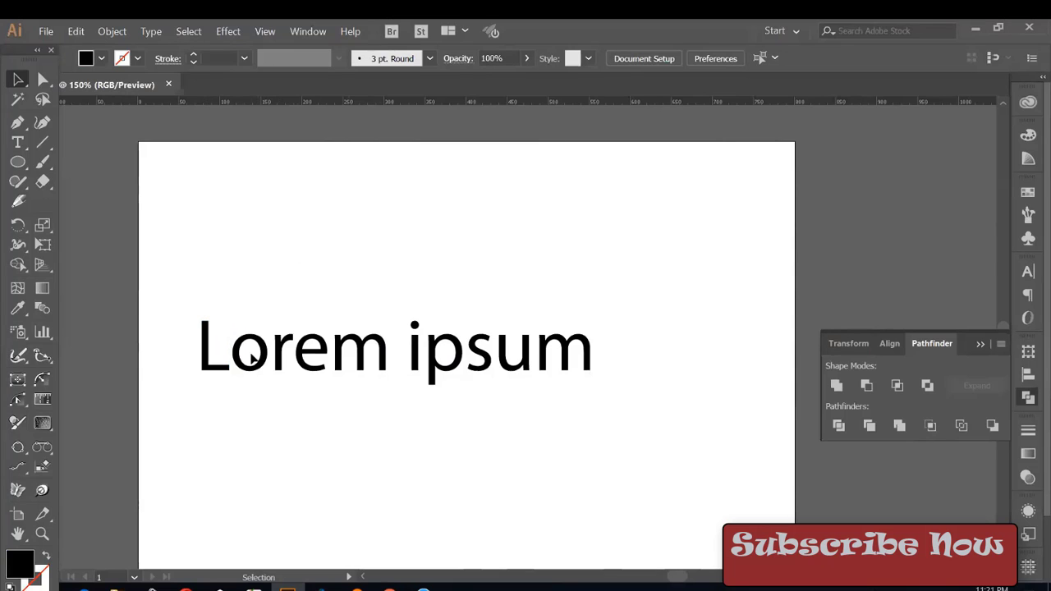
pyautogui.click(264, 353)
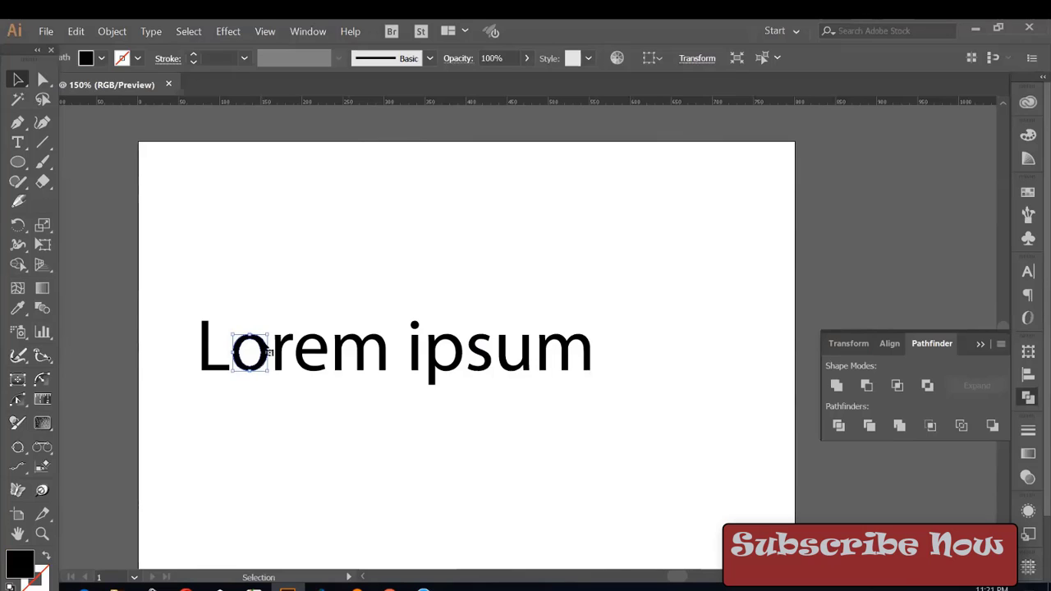
pyautogui.rightClick(262, 341)
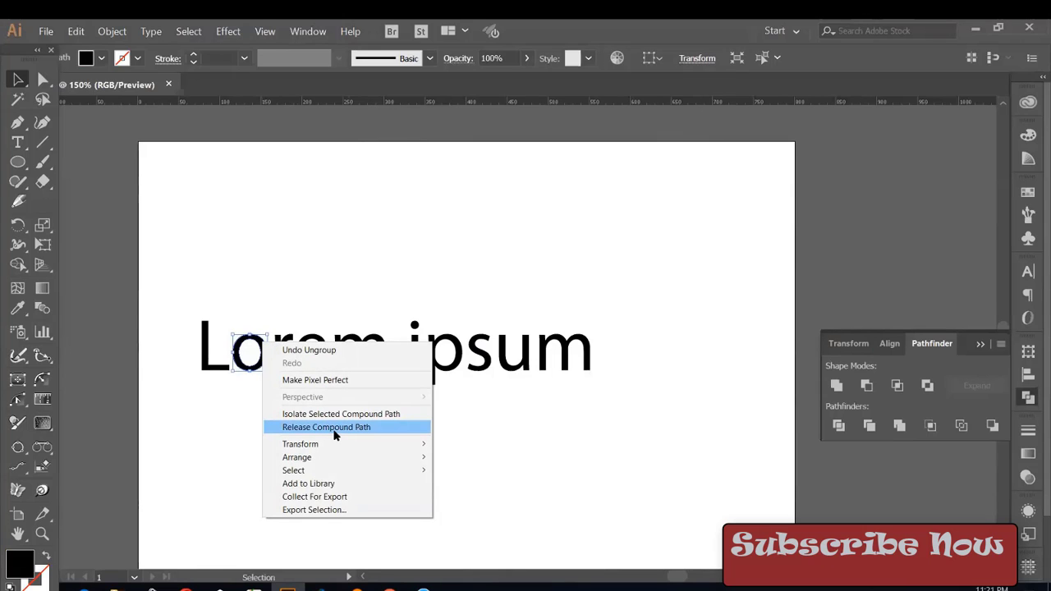
pyautogui.click(335, 427)
pyautogui.click(271, 418)
pyautogui.moveTo(249, 353); pyautogui.dragTo(293, 429)
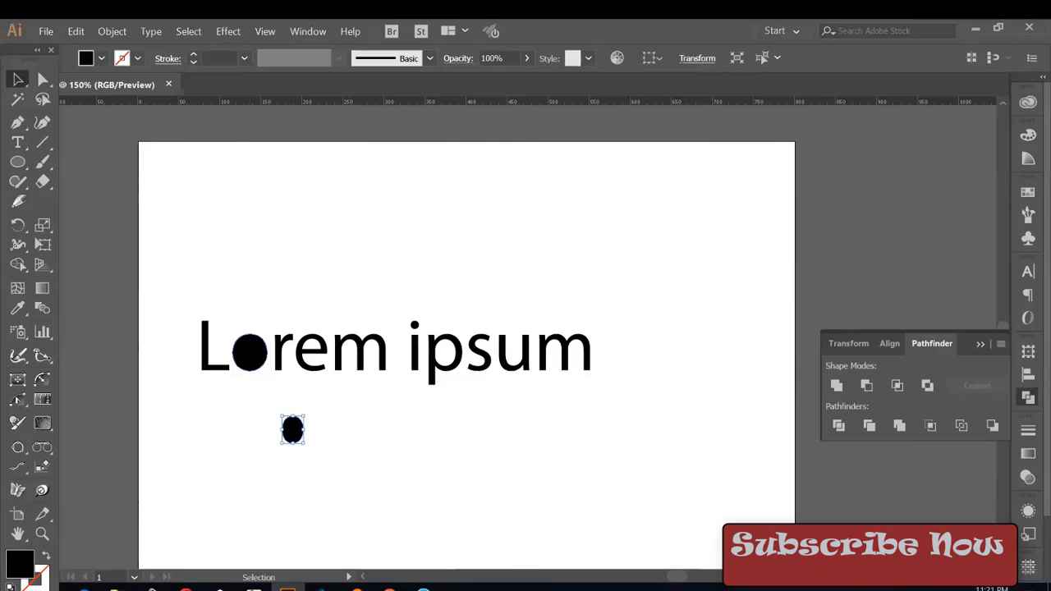
pyautogui.hotkey('ctrl', 'z')
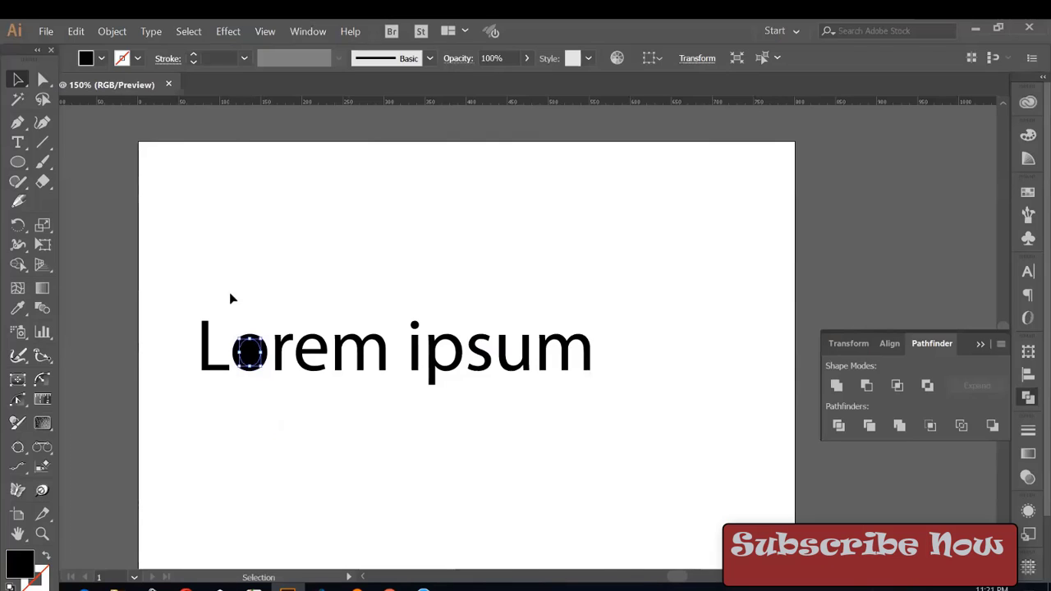
pyautogui.moveTo(231, 292); pyautogui.dragTo(261, 380)
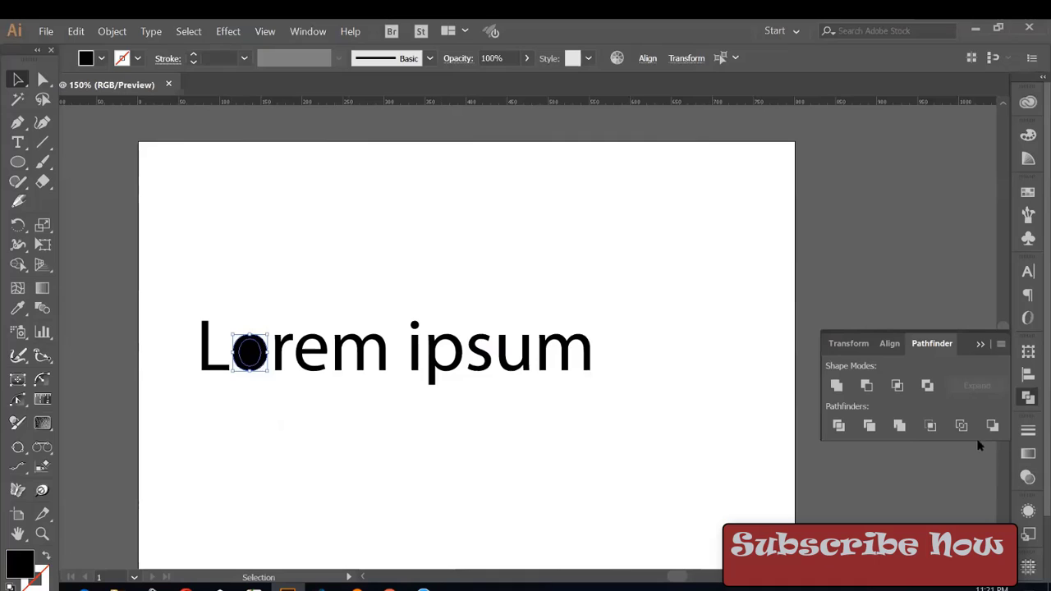
pyautogui.click(932, 389)
pyautogui.click(664, 288)
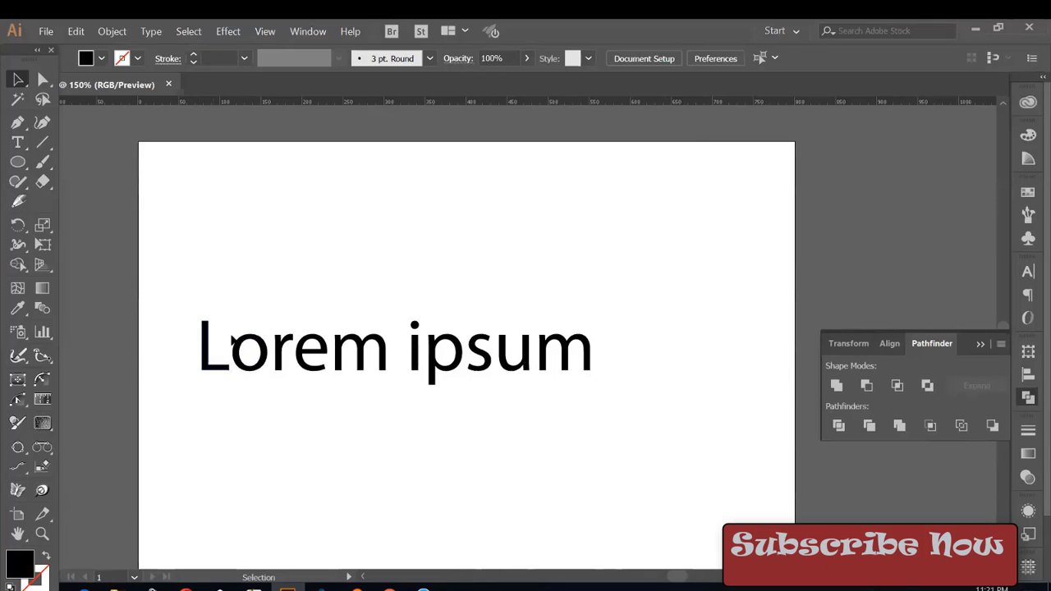
pyautogui.click(238, 345)
pyautogui.rightClick(242, 336)
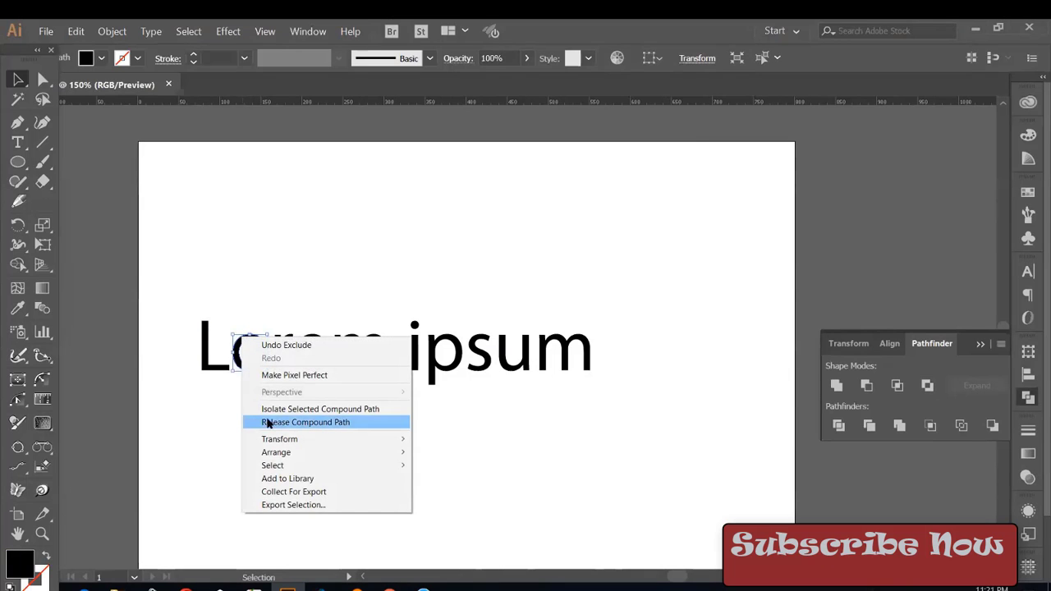
pyautogui.click(333, 422)
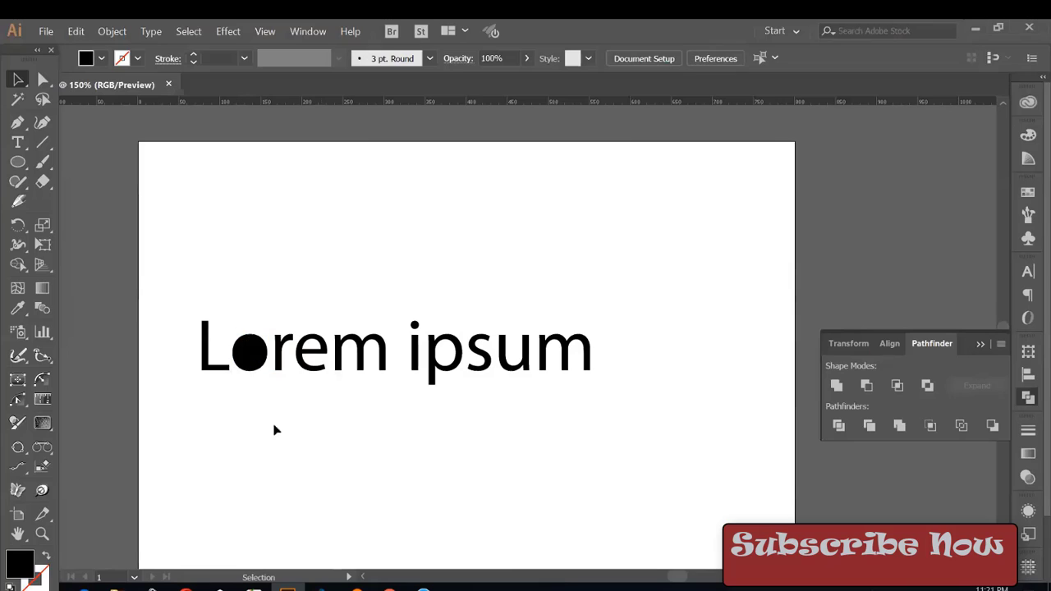
pyautogui.moveTo(249, 350); pyautogui.dragTo(278, 420)
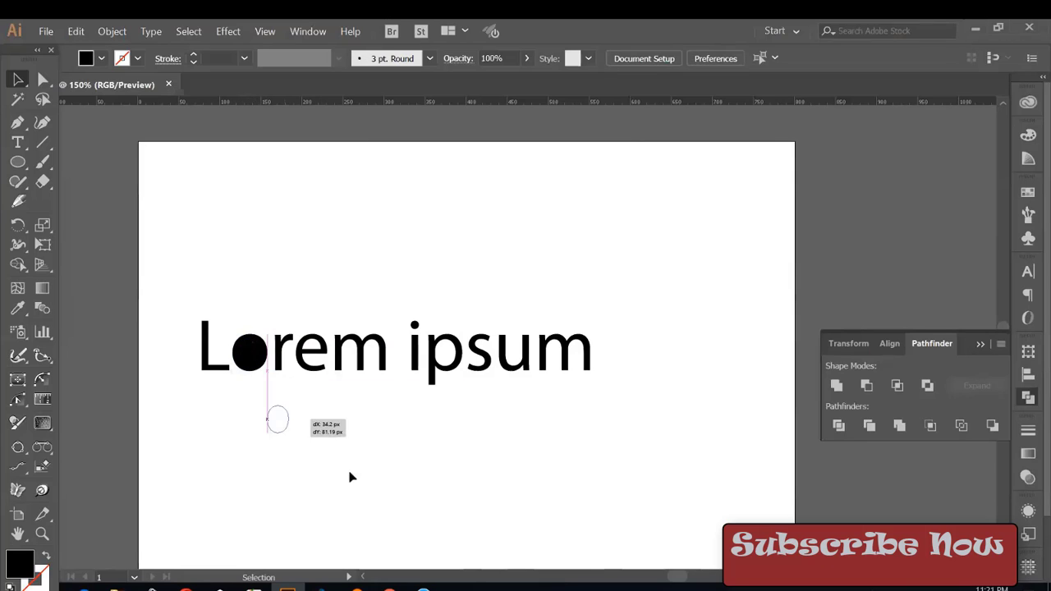
pyautogui.click(505, 526)
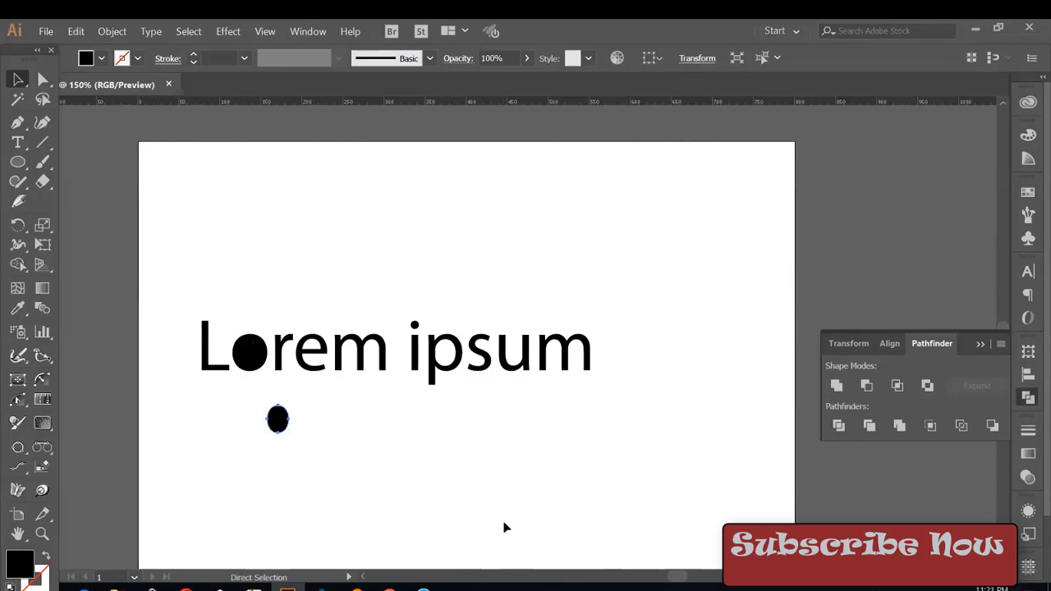
pyautogui.hotkey('ctrl', 'z')
pyautogui.hotkey('ctrl', 'z')
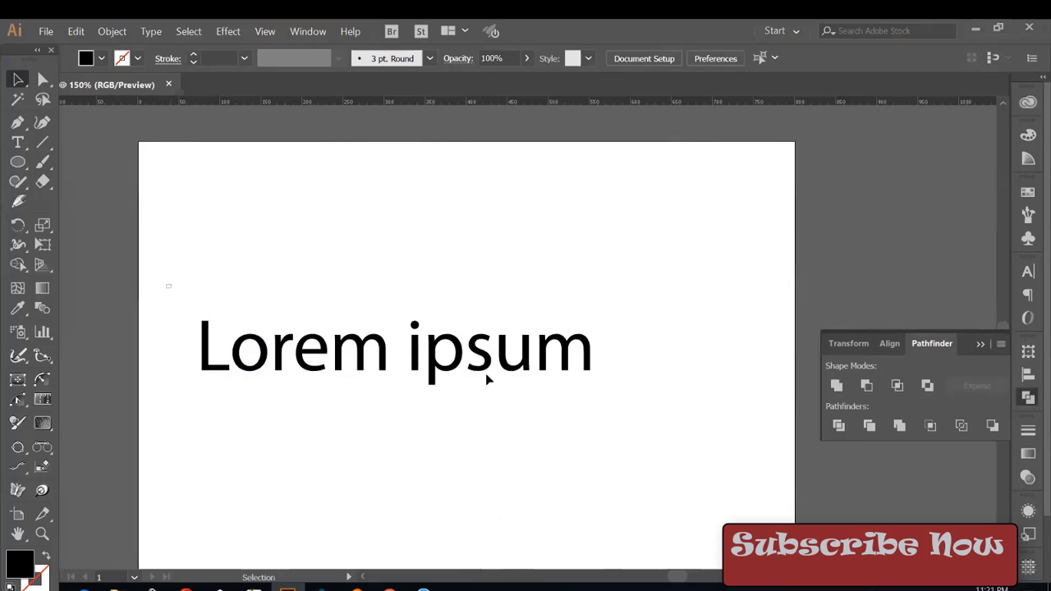
pyautogui.moveTo(164, 286); pyautogui.dragTo(607, 396)
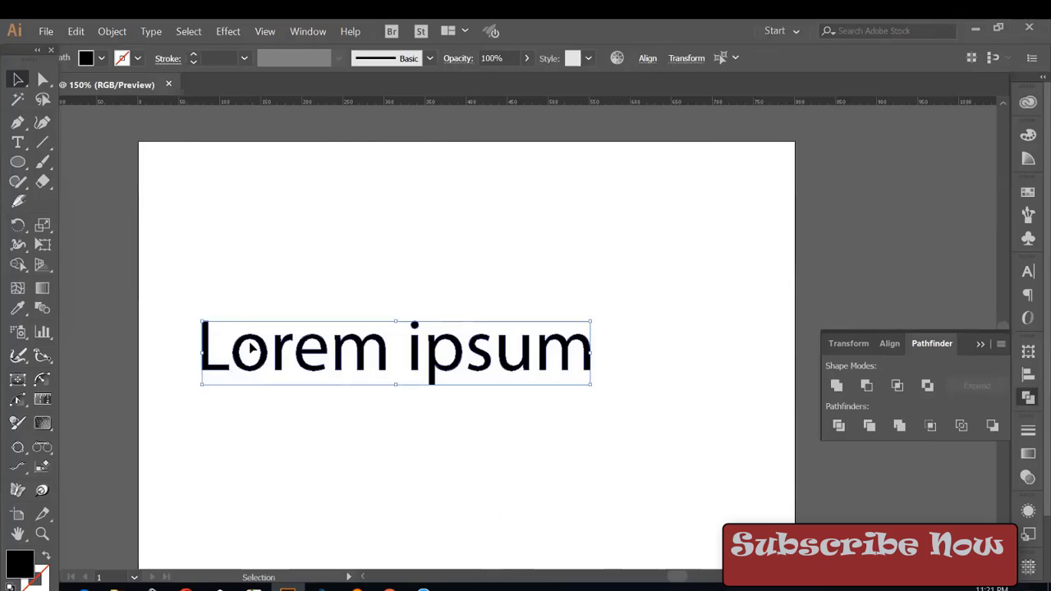
# - Delete the text and draw a circle near the upper left of the artboard
pyautogui.press('Delete')
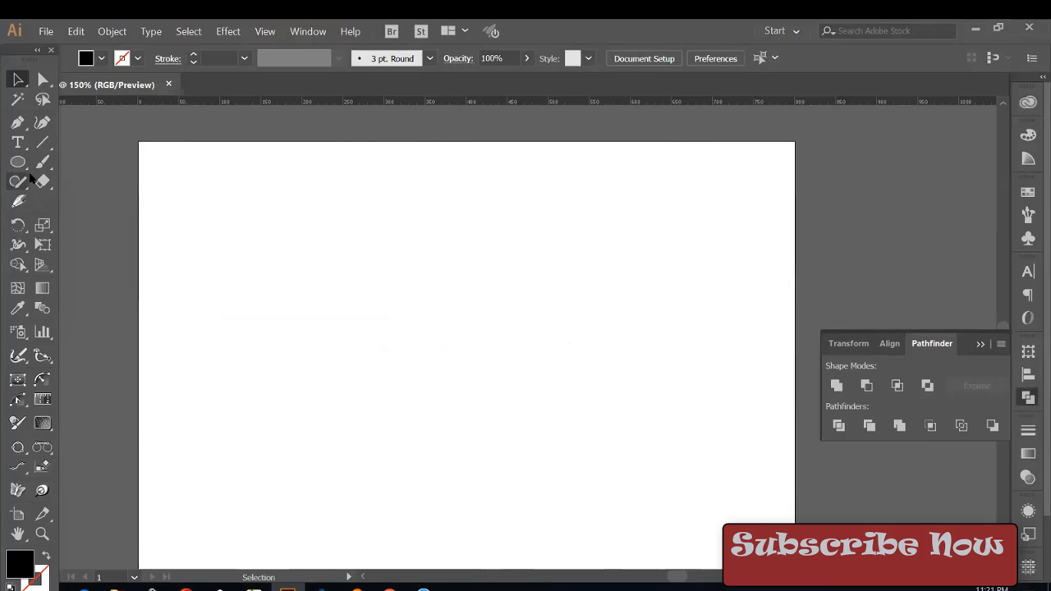
pyautogui.moveTo(18, 161); pyautogui.dragTo(68, 170)
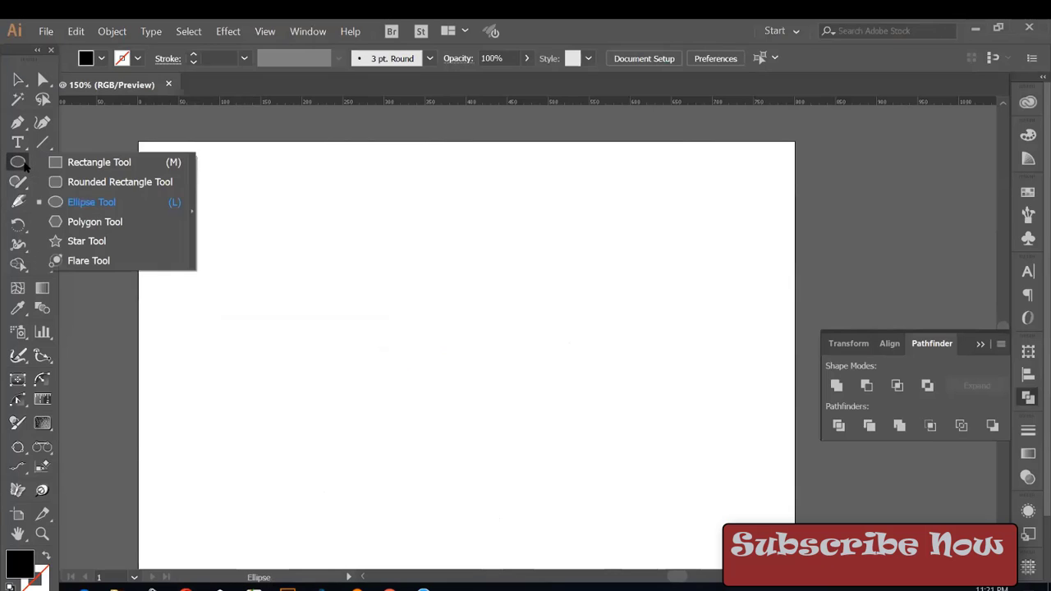
pyautogui.click(75, 200)
pyautogui.moveTo(233, 306); pyautogui.dragTo(269, 387)
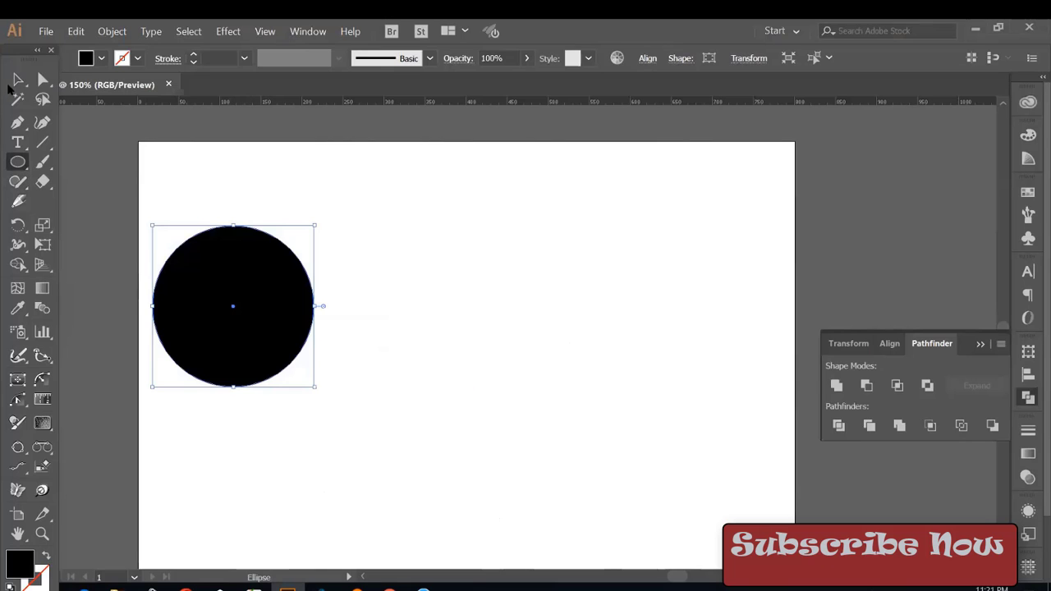
pyautogui.click(18, 80)
pyautogui.moveTo(219, 243); pyautogui.dragTo(264, 285)
# - Cut a smaller centred copy out of the circle with Minus Front to make a ring
pyautogui.press('a')
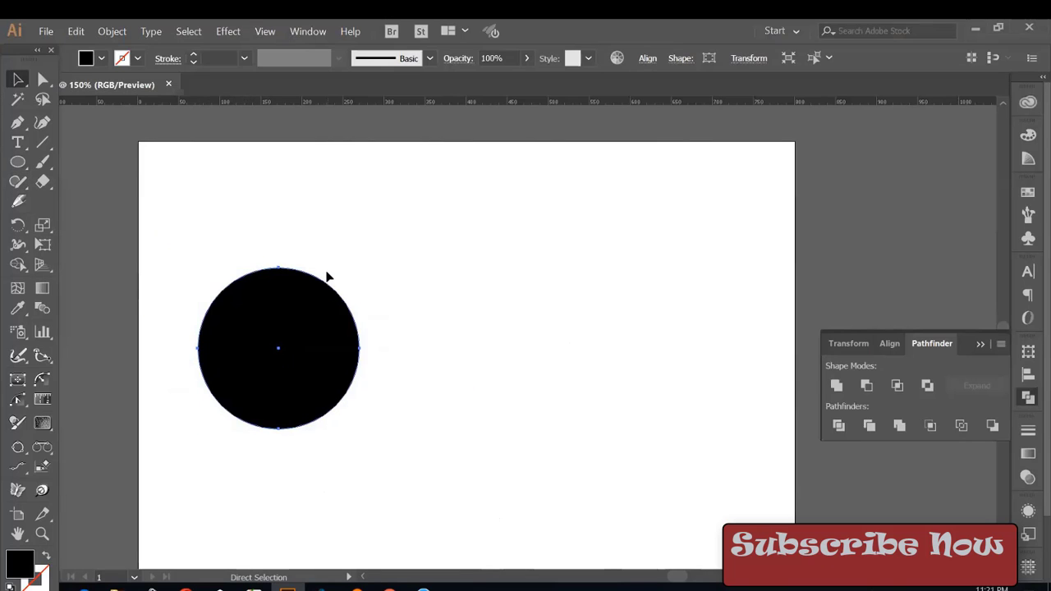
pyautogui.moveTo(359, 265); pyautogui.dragTo(327, 300)
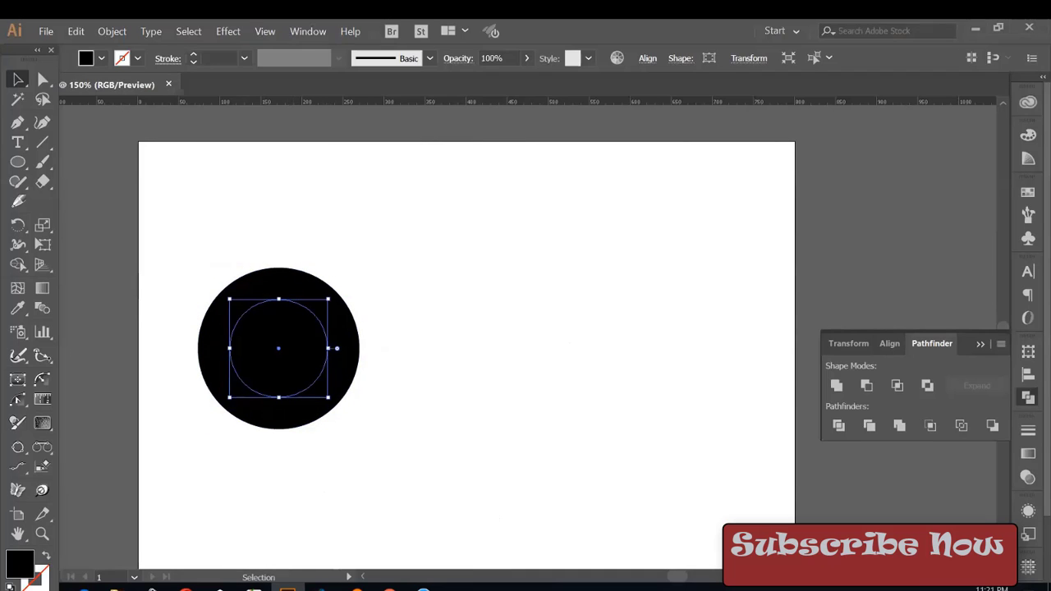
pyautogui.moveTo(235, 254); pyautogui.dragTo(288, 322)
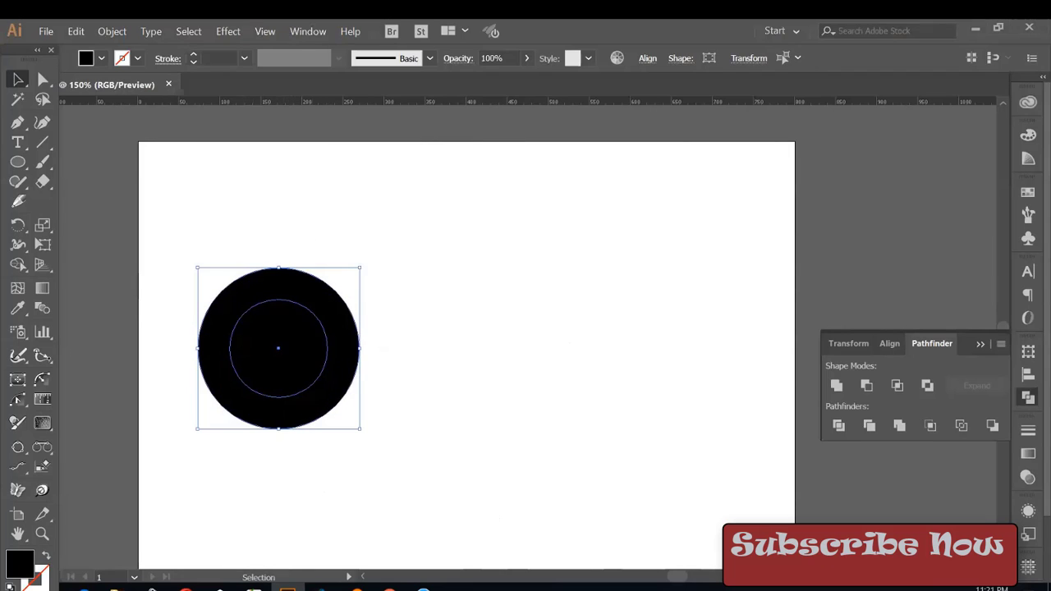
pyautogui.click(929, 385)
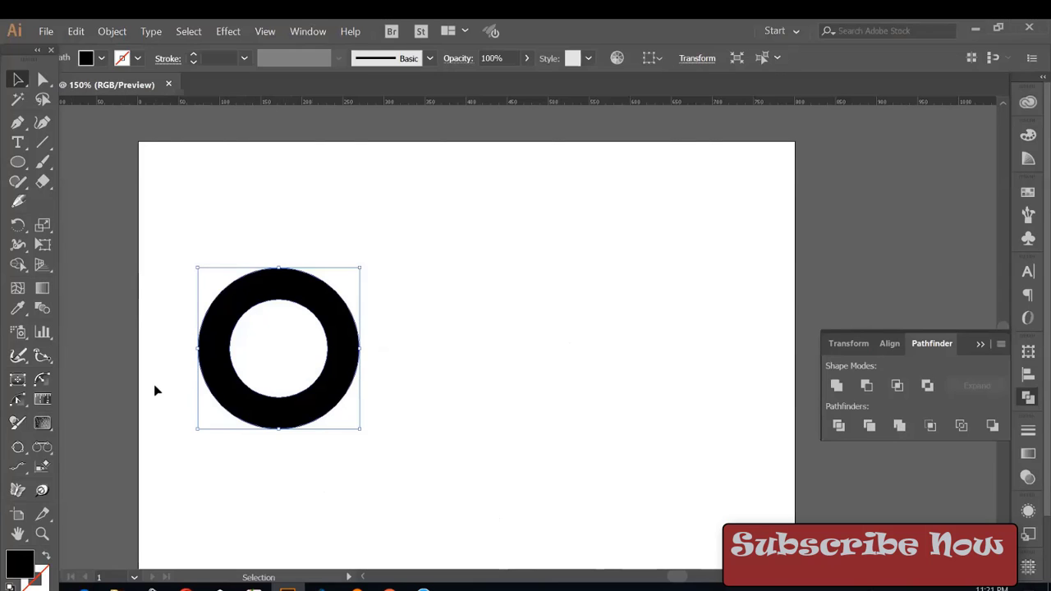
pyautogui.click(432, 386)
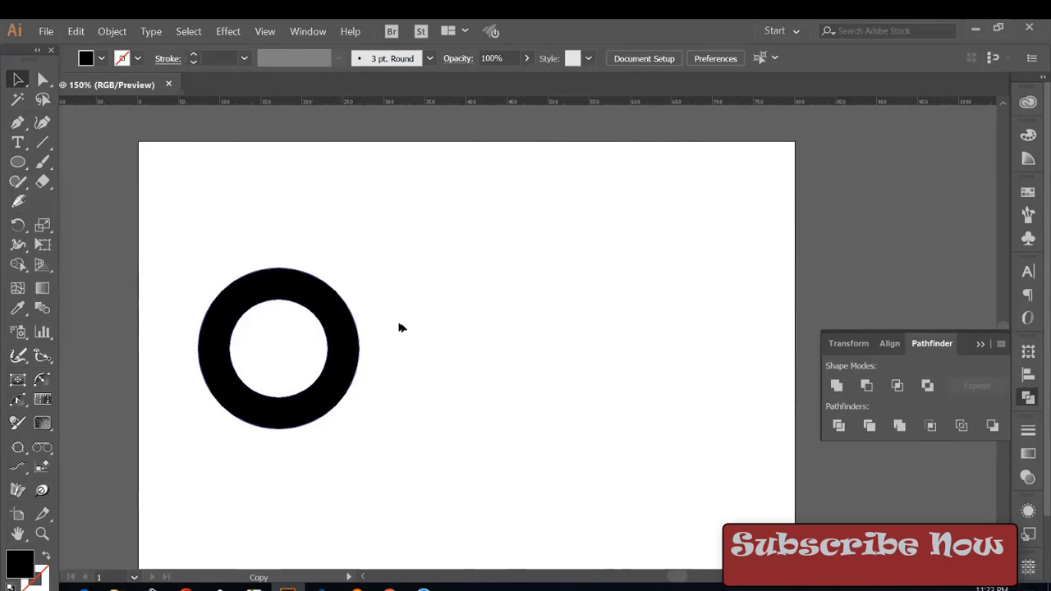
# - Alt-drag a copy of the ring to the right and add Lorem ipsum text above
pyautogui.moveTo(342, 342); pyautogui.dragTo(549, 343)
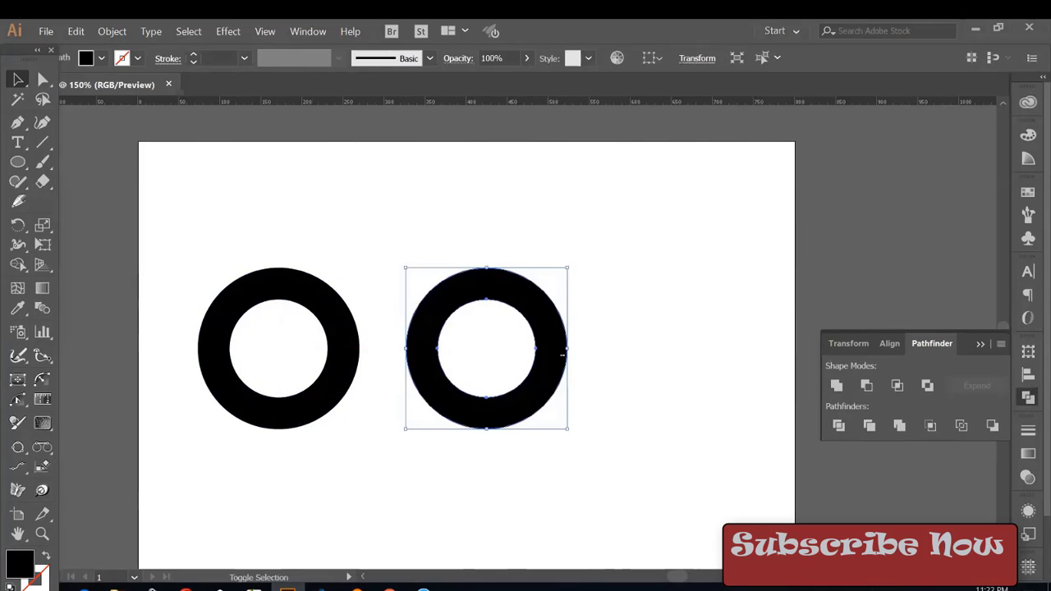
pyautogui.click(354, 322)
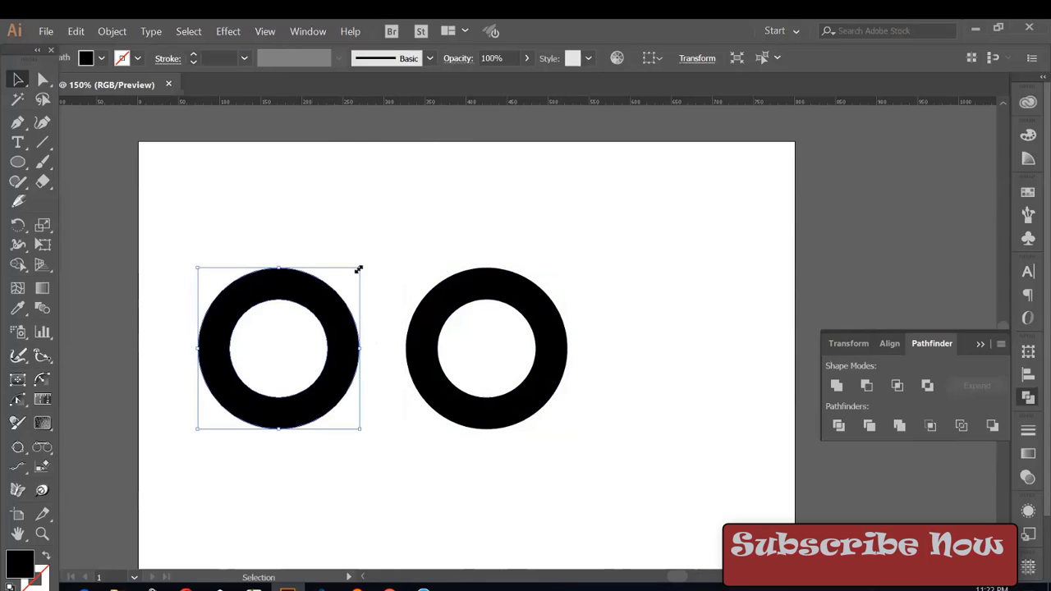
pyautogui.click(308, 227)
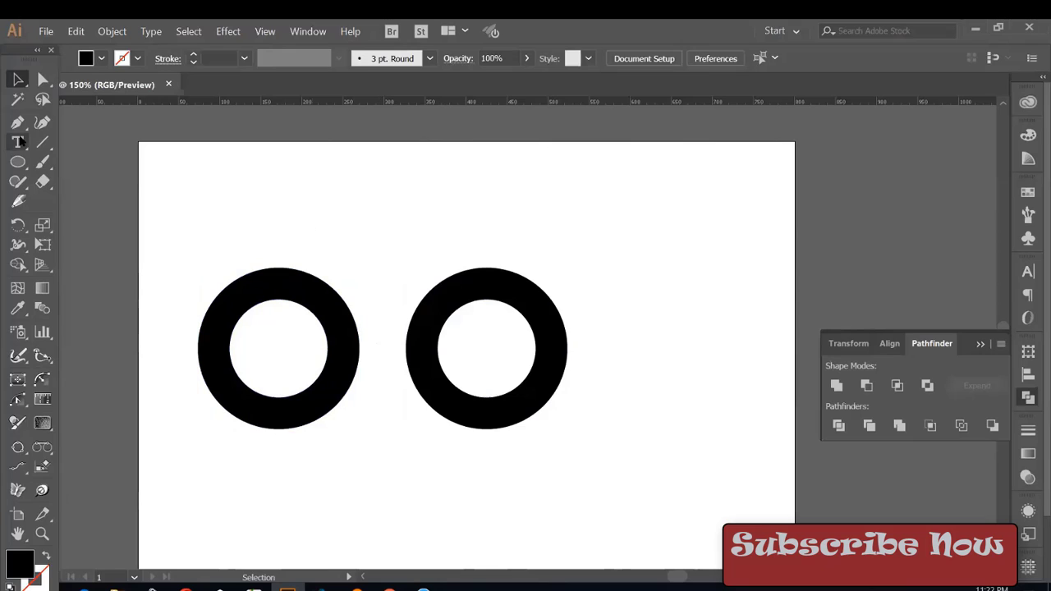
pyautogui.press('t')
pyautogui.click(389, 225)
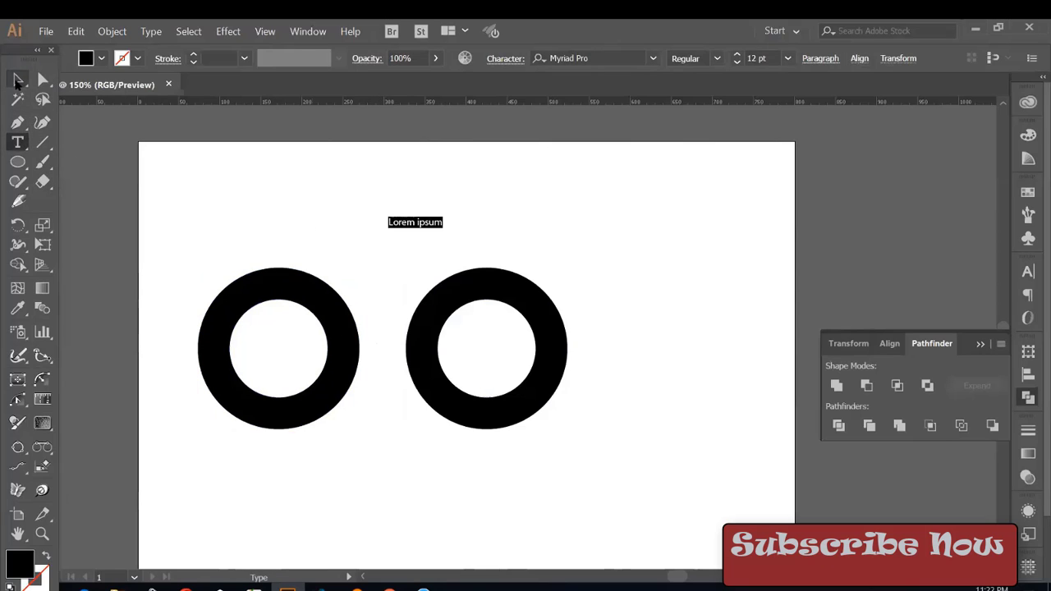
pyautogui.click(18, 80)
# - Enlarge the Lorem ipsum text to about 100 pt
pyautogui.moveTo(444, 224); pyautogui.dragTo(645, 345)
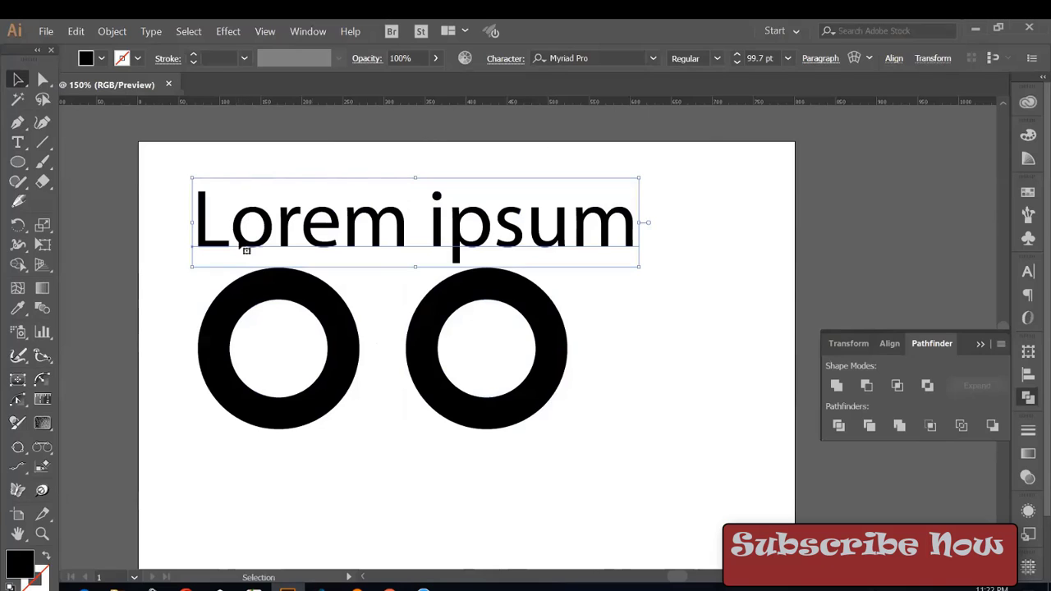
pyautogui.click(355, 369)
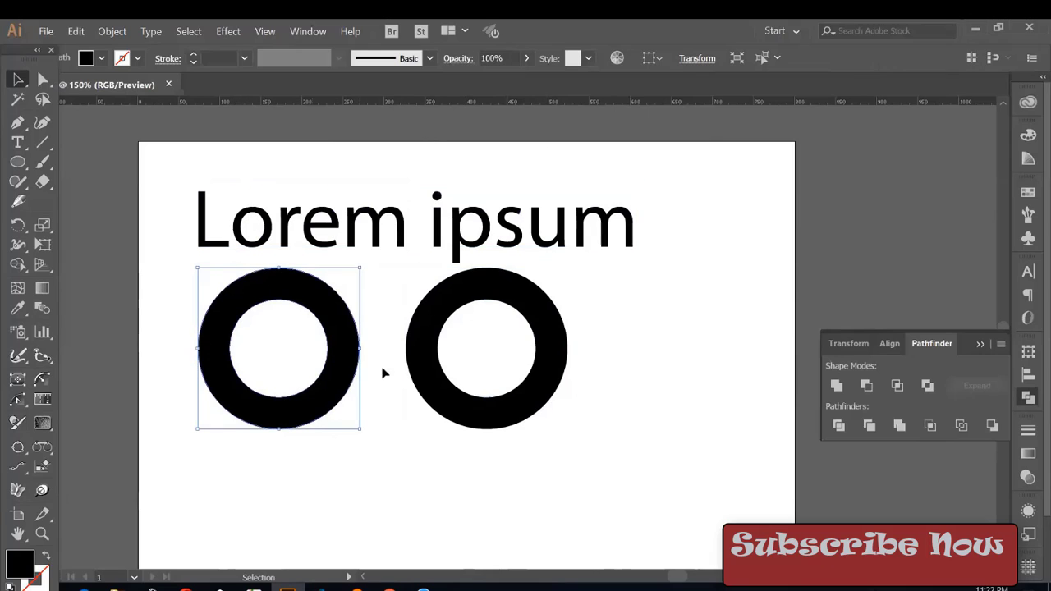
pyautogui.click(431, 452)
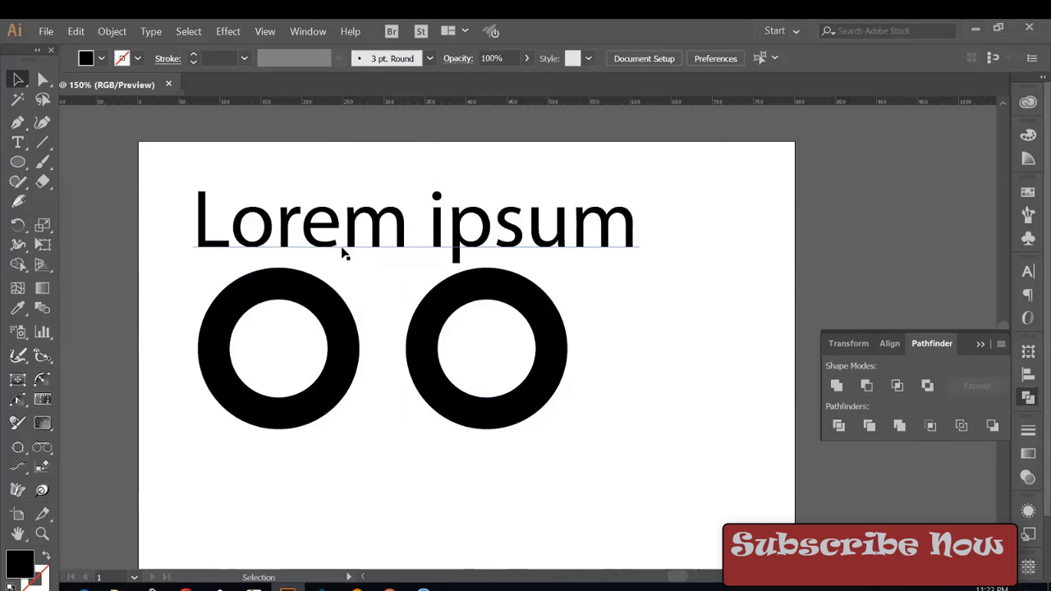
# - Delete the Lorem ipsum heading and select the right ring
pyautogui.moveTo(345, 244); pyautogui.dragTo(380, 206)
pyautogui.press('Delete')
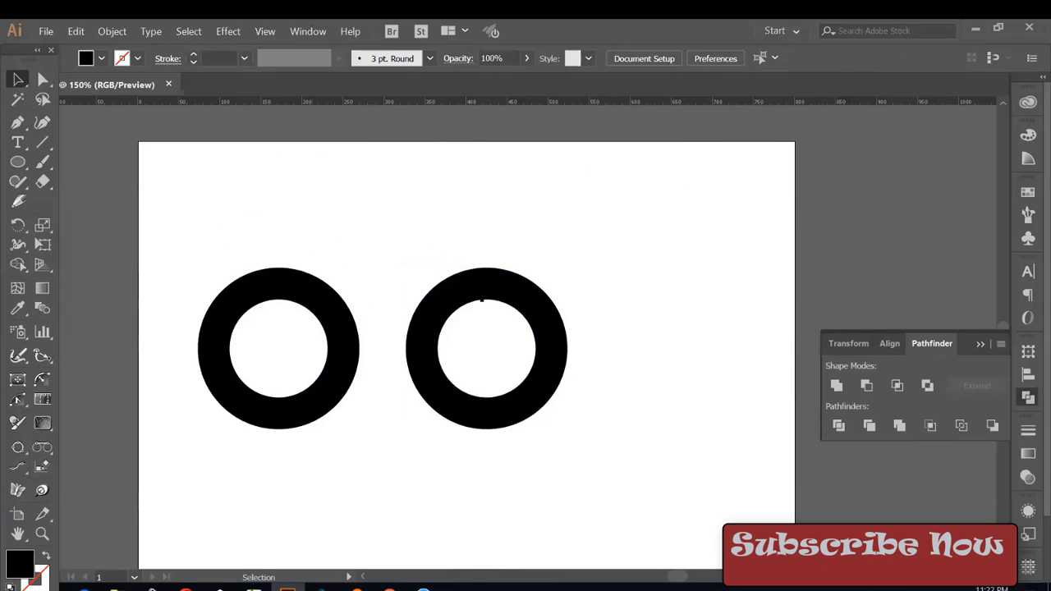
pyautogui.click(477, 304)
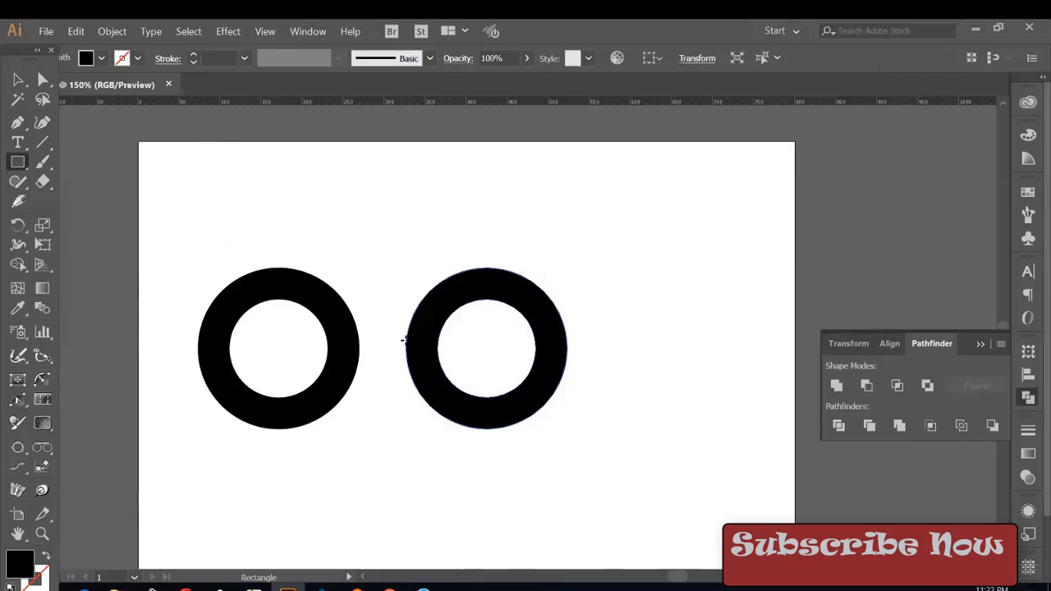
# - Draw a tall black bar down from the right ring and right-align it with the ring
pyautogui.moveTo(404, 345); pyautogui.dragTo(436, 509)
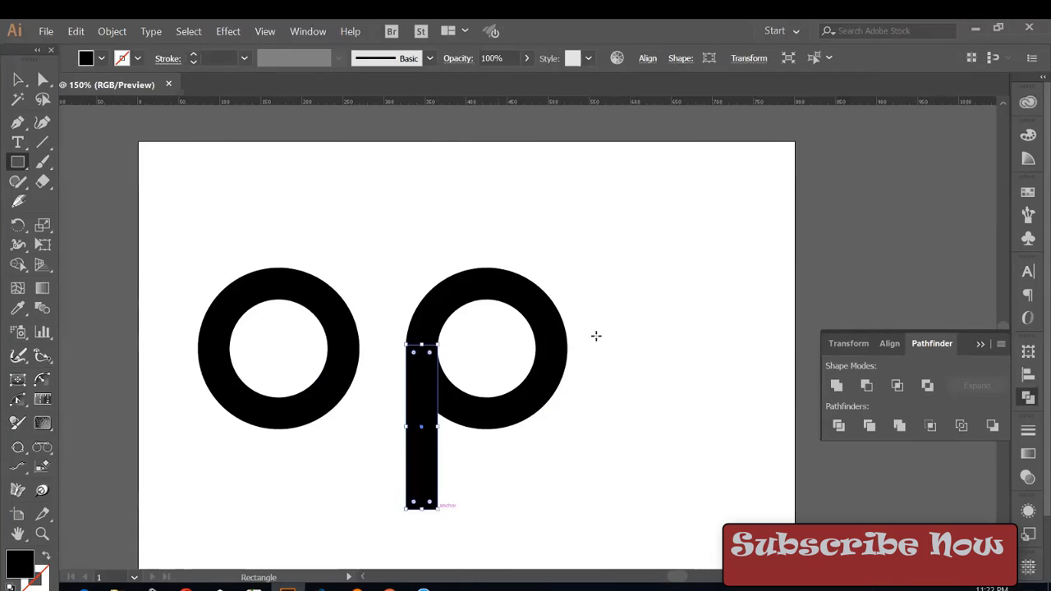
pyautogui.click(17, 80)
pyautogui.click(390, 378)
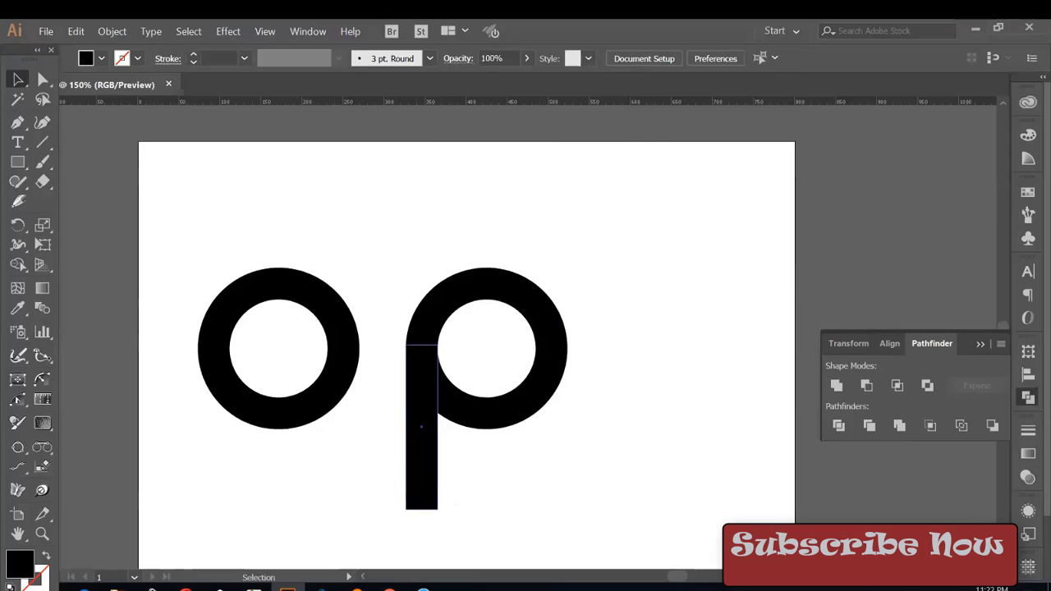
pyautogui.click(421, 419)
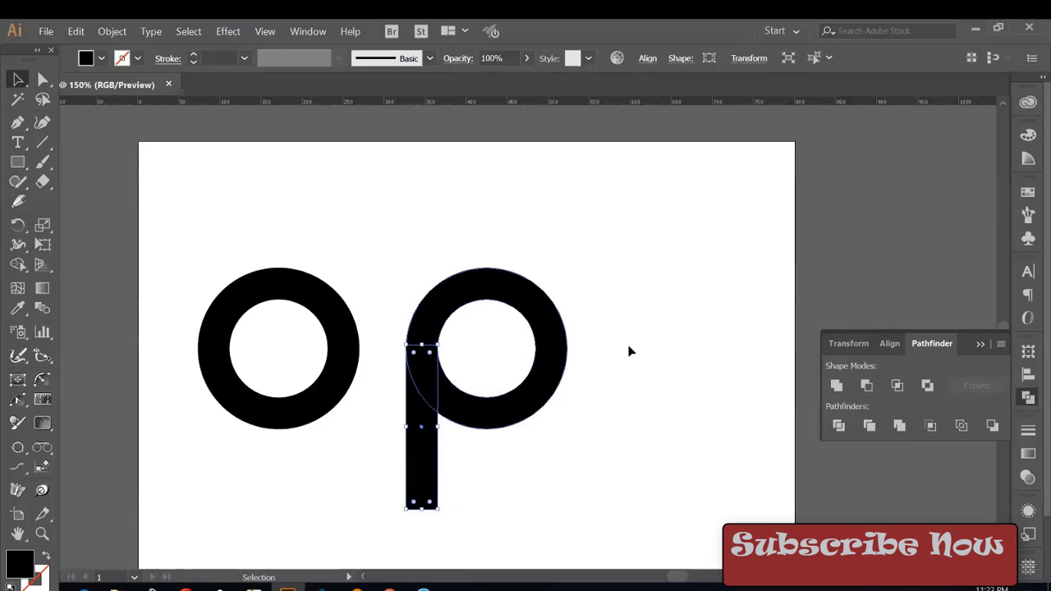
pyautogui.keyDown('shift'); pyautogui.click(563, 374); pyautogui.keyUp('shift')
pyautogui.keyDown('shift'); pyautogui.click(563, 377); pyautogui.keyUp('shift')
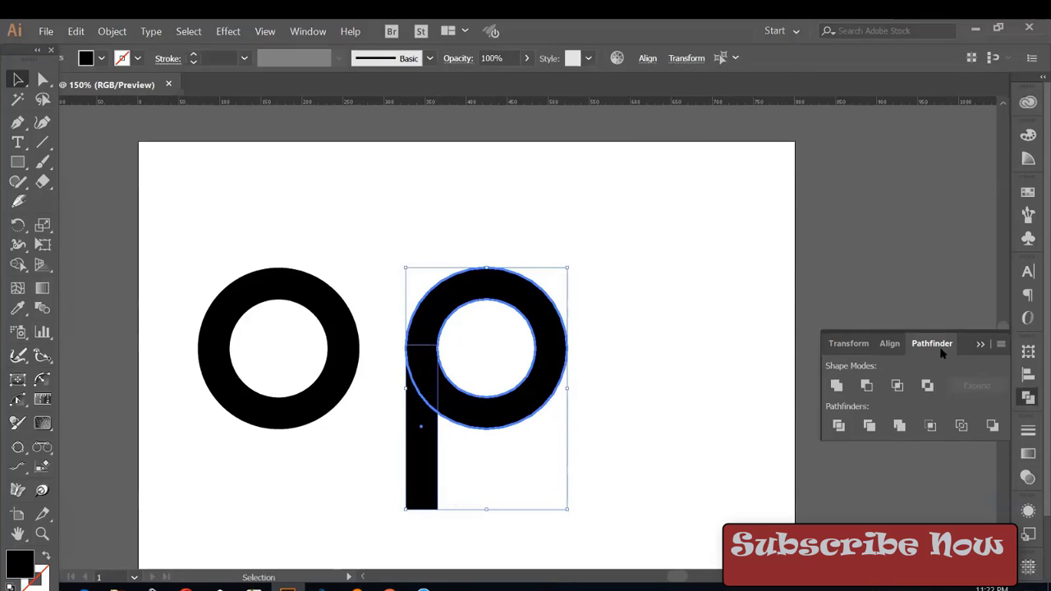
pyautogui.click(887, 344)
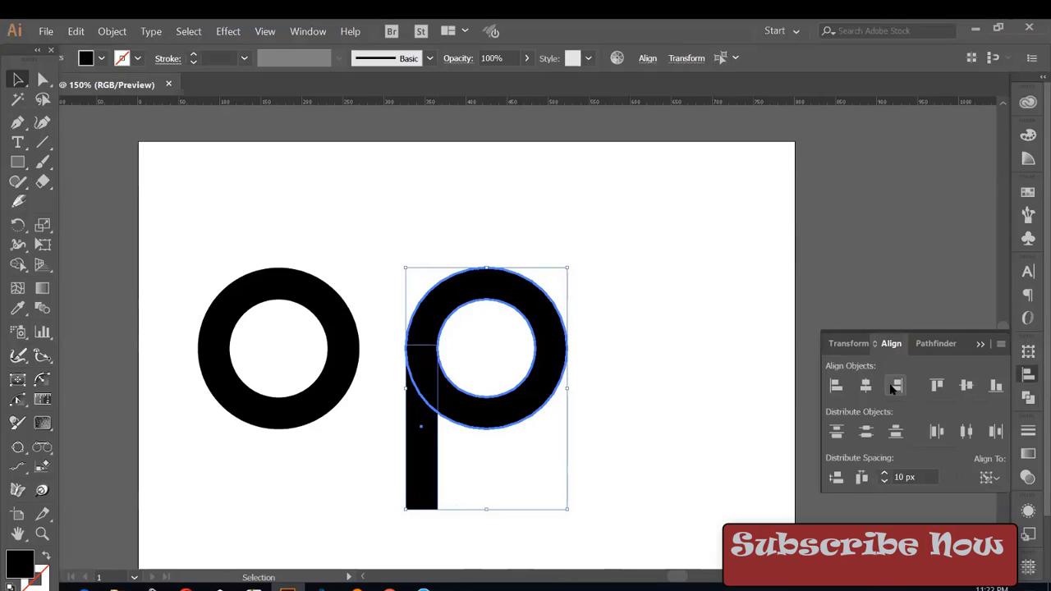
pyautogui.click(896, 386)
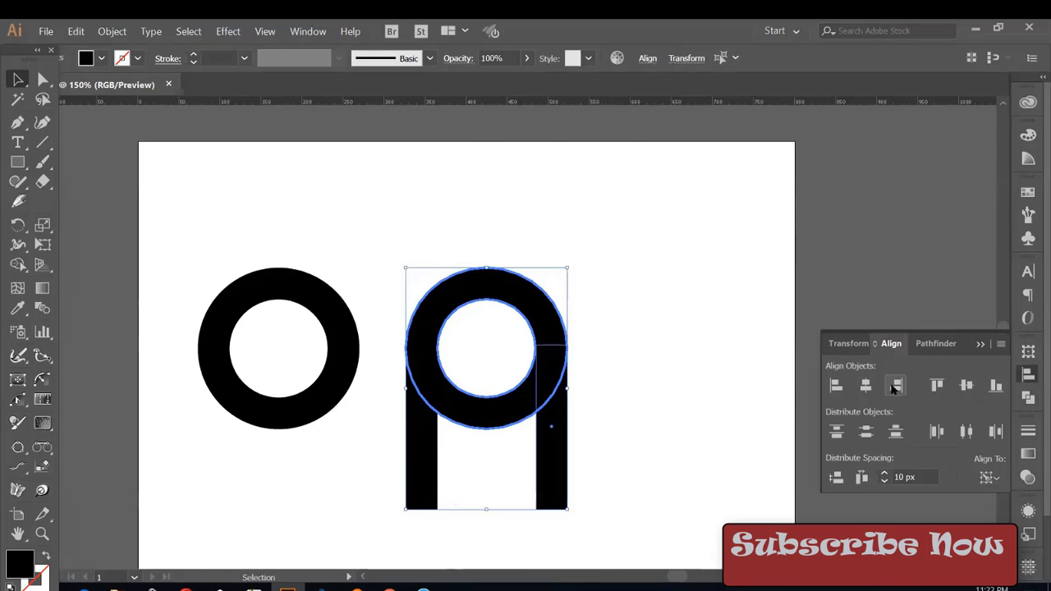
pyautogui.click(629, 356)
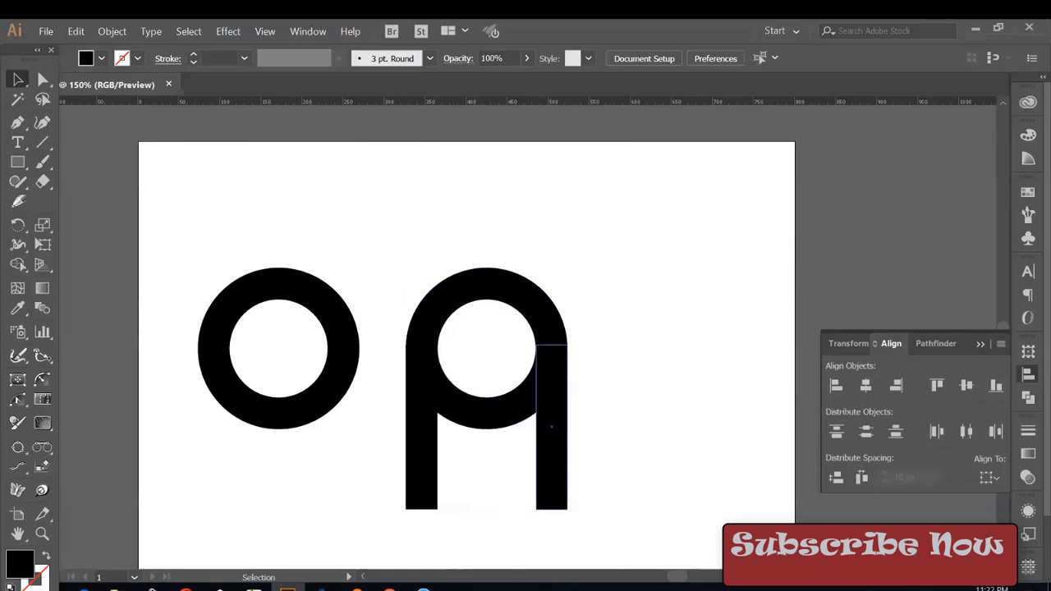
# - Duplicate the right leg, turn it horizontal under the ring, and stretch it across both legs
pyautogui.moveTo(551, 426); pyautogui.dragTo(623, 427)
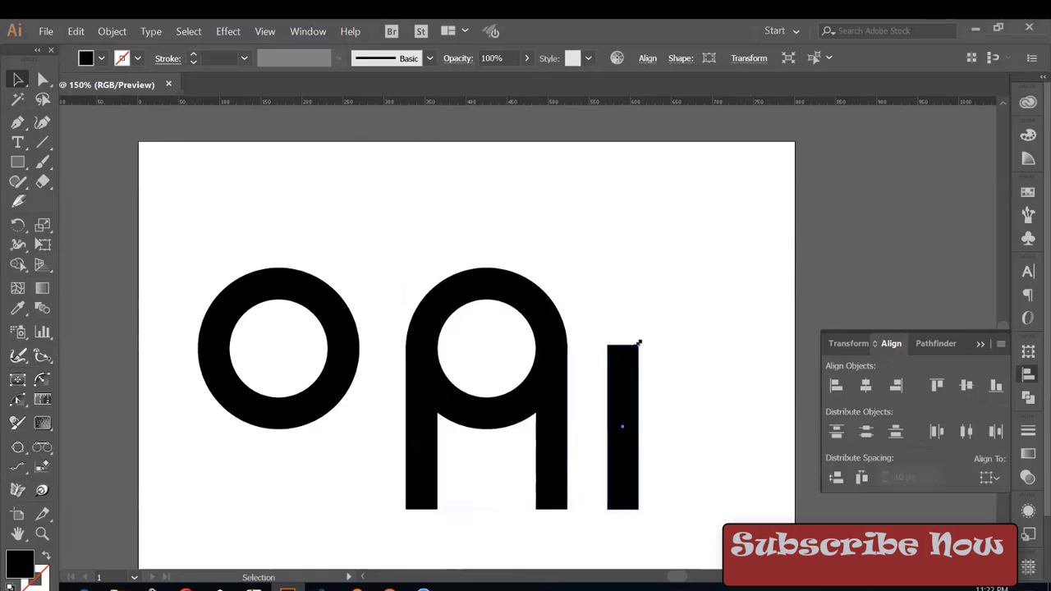
pyautogui.moveTo(643, 339)
pyautogui.mouseDown()
pyautogui.moveTo(646, 446)
pyautogui.moveTo(484, 429)
pyautogui.moveTo(530, 415)
pyautogui.mouseUp()
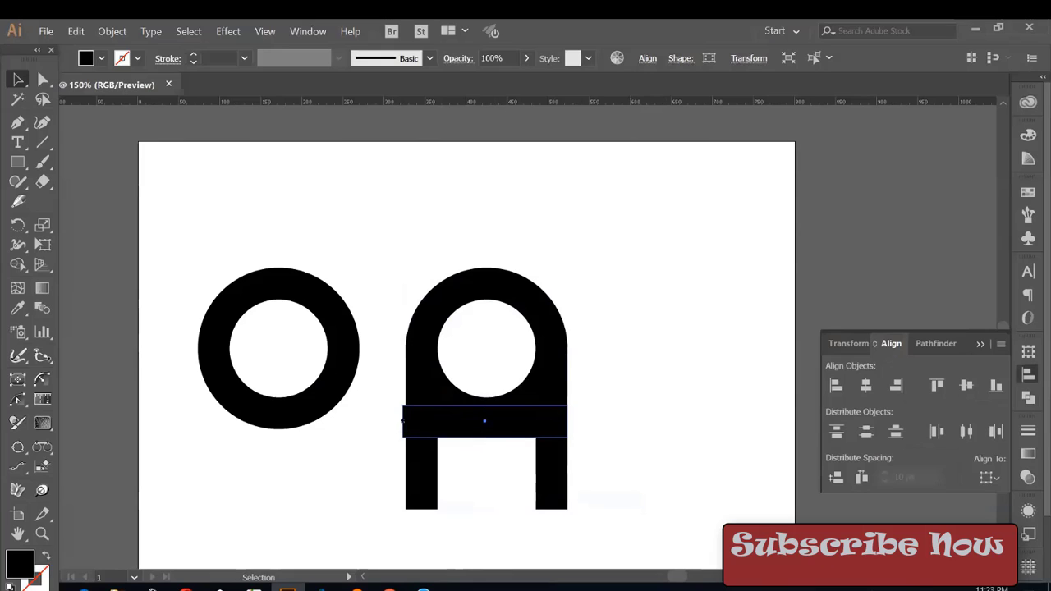
pyautogui.moveTo(401, 424)
pyautogui.mouseDown()
pyautogui.moveTo(486, 423)
pyautogui.moveTo(406, 423)
pyautogui.mouseUp()
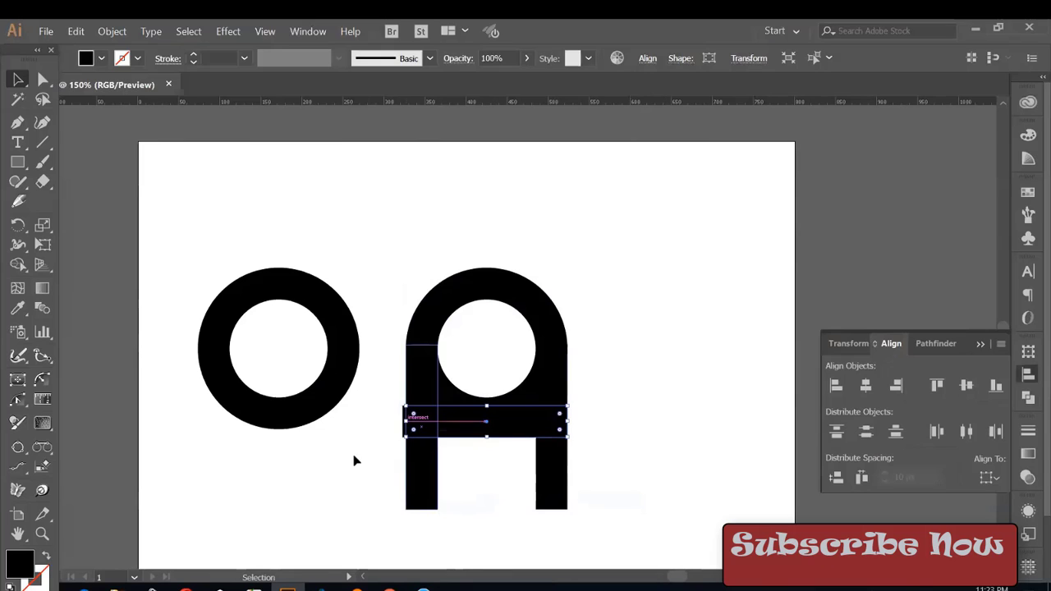
# - Select every part of the A letter with the Pathfinder panel shown
pyautogui.moveTo(401, 274); pyautogui.dragTo(574, 505)
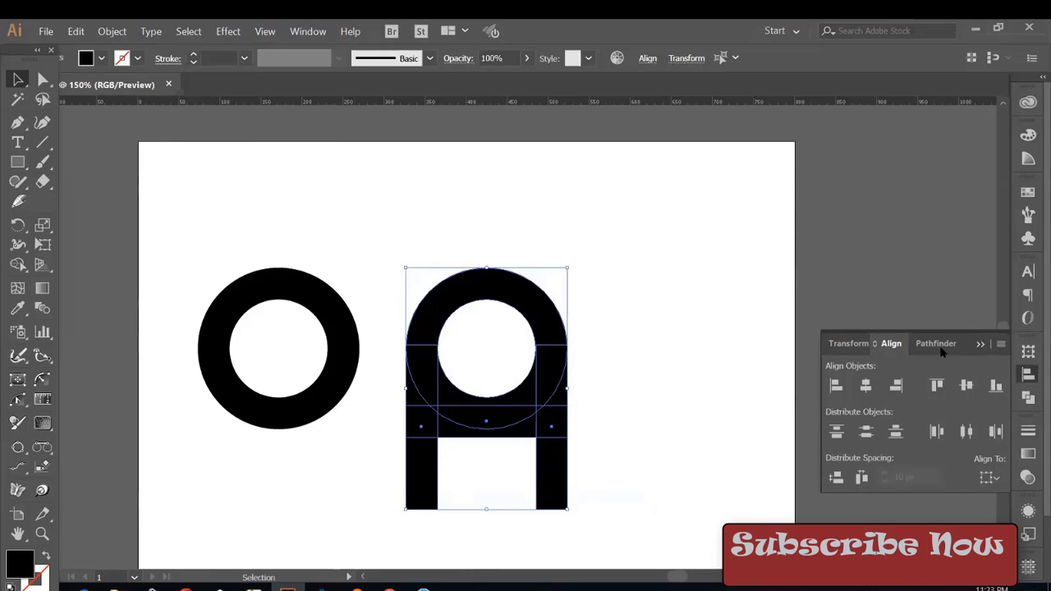
pyautogui.hotkey('ctrl', 'shift', 'F9')
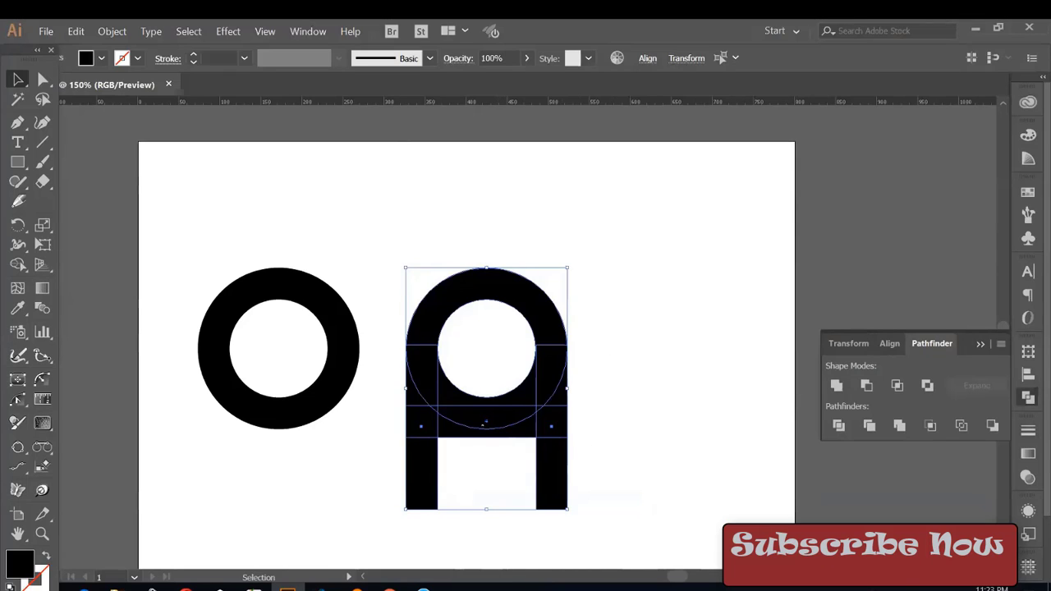
pyautogui.click(499, 346)
pyautogui.click(422, 386)
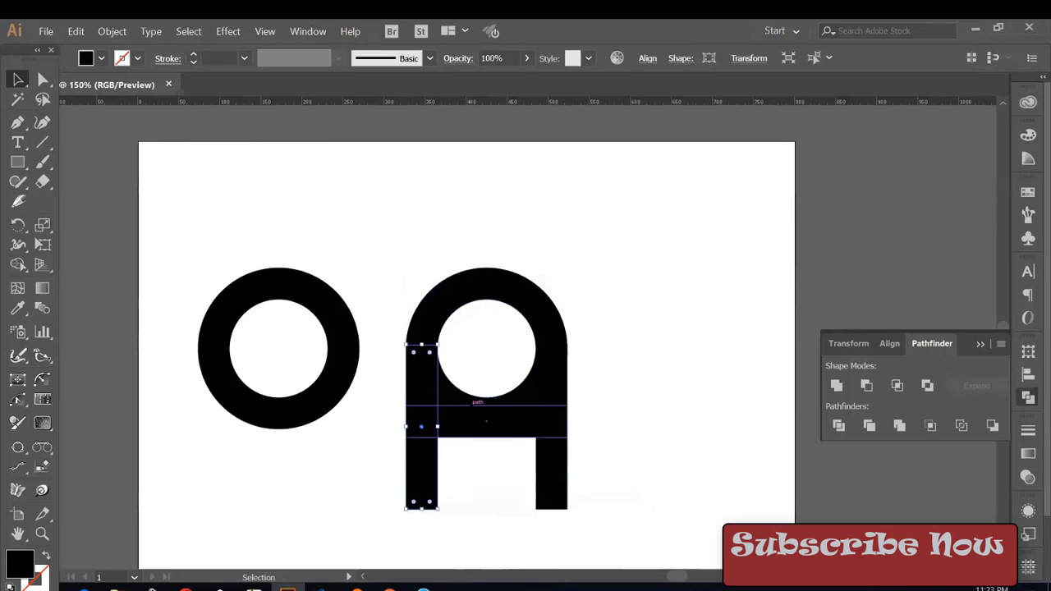
pyautogui.moveTo(410, 281); pyautogui.dragTo(597, 538)
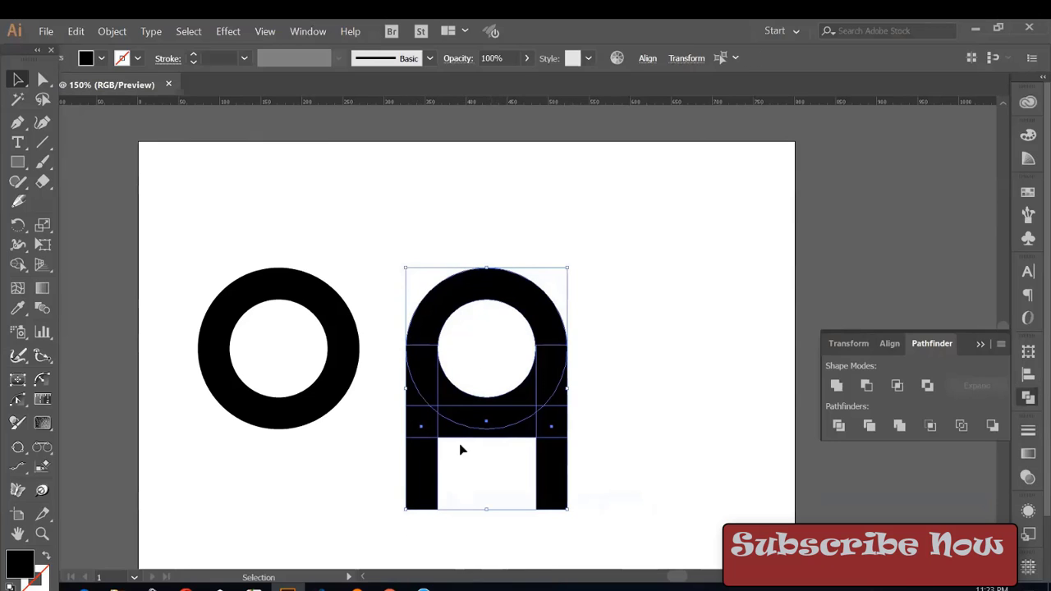
# - With Shape Builder, merge the ring, legs and crossbar and remove the inner circle region
pyautogui.click(17, 264)
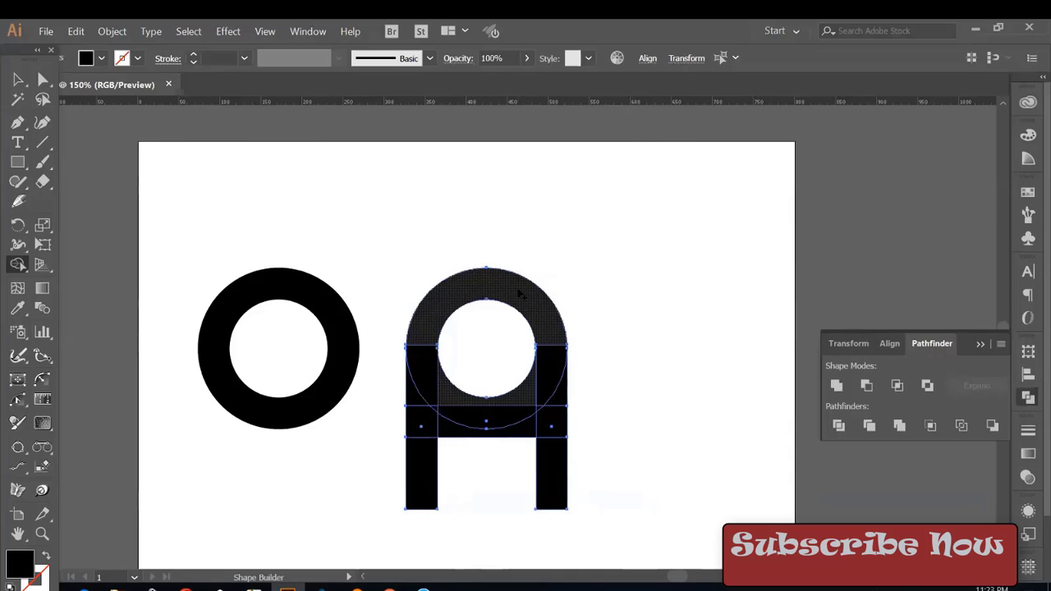
pyautogui.hotkey('ctrl', '+')
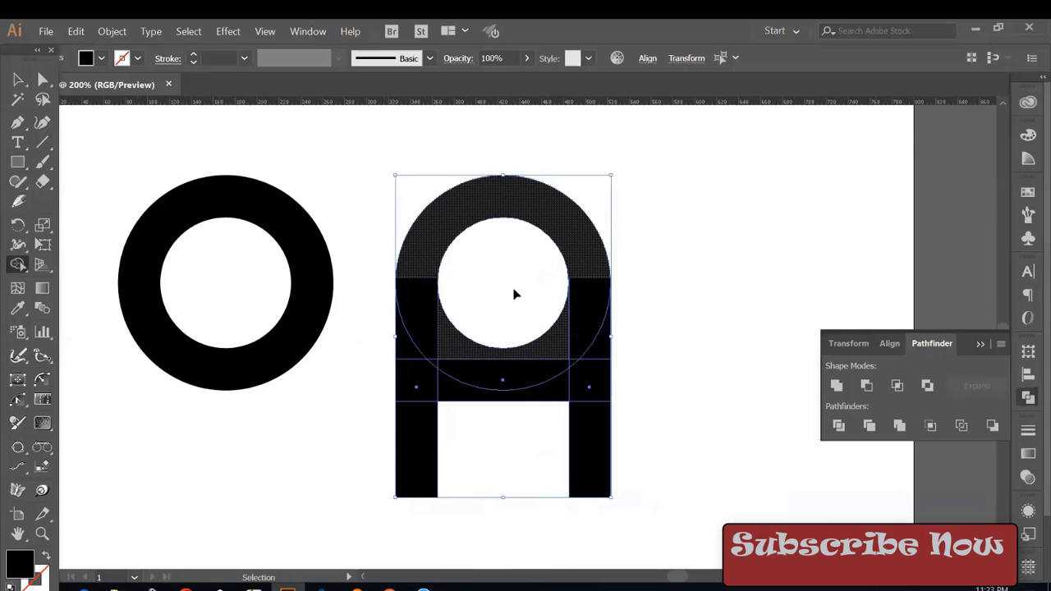
pyautogui.hotkey('ctrl', '+')
pyautogui.keyDown('alt'); pyautogui.click(521, 289); pyautogui.keyUp('alt')
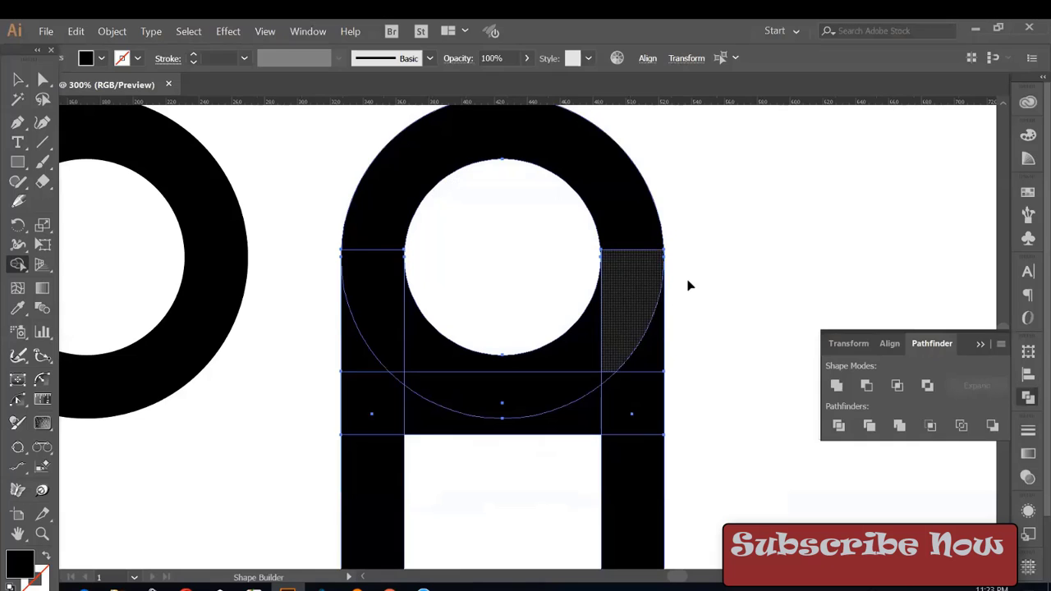
pyautogui.press('v')
pyautogui.click(709, 279)
pyautogui.scroll(1, 706, 275)
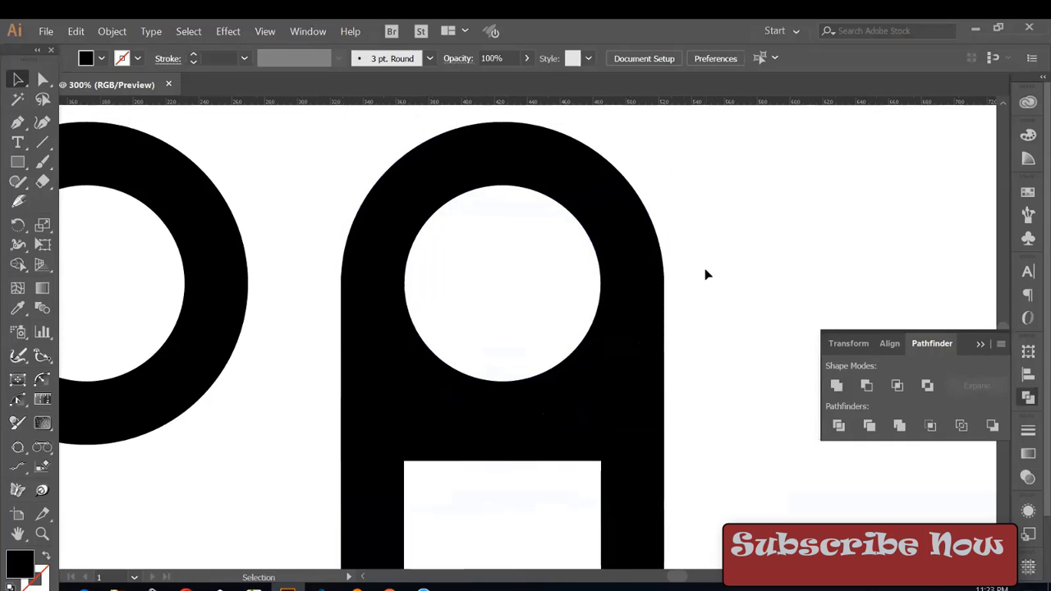
# - In Outline view, widen the left leg so its inner edge meets the inner circle
pyautogui.hotkey('ctrl', 'y')
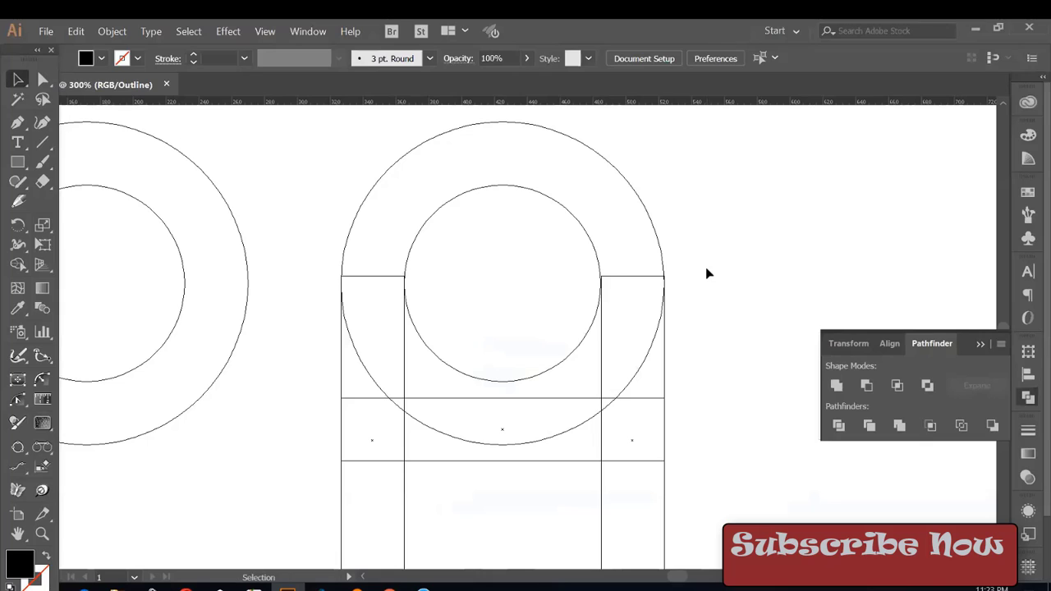
pyautogui.press('z')
pyautogui.moveTo(379, 261); pyautogui.dragTo(430, 299)
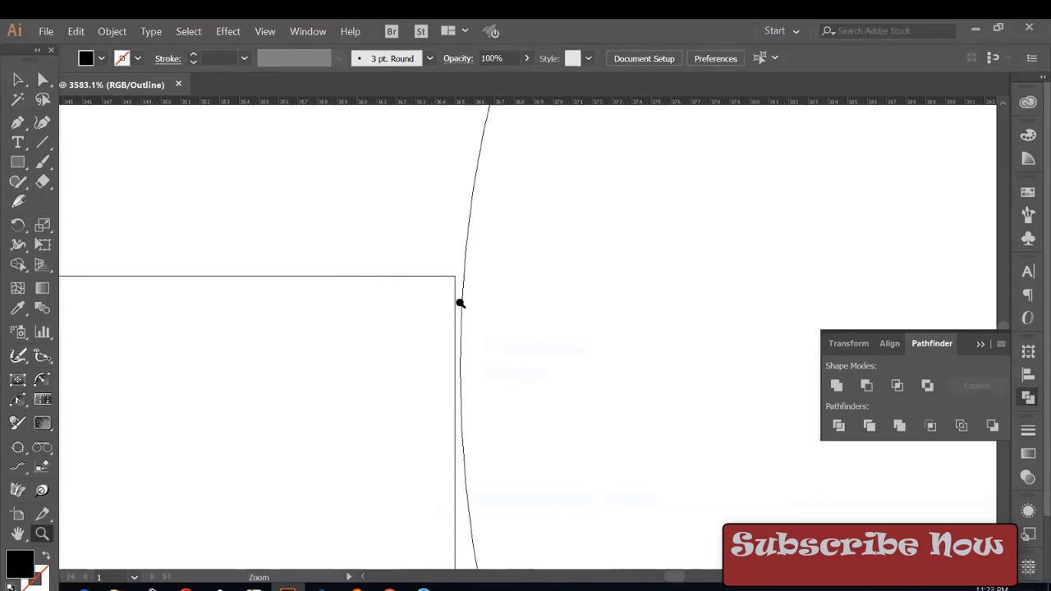
pyautogui.keyDown('alt'); pyautogui.click(460, 303); pyautogui.keyUp('alt')
pyautogui.keyDown('alt'); pyautogui.click(460, 303); pyautogui.keyUp('alt')
pyautogui.keyDown('alt'); pyautogui.click(460, 303); pyautogui.keyUp('alt')
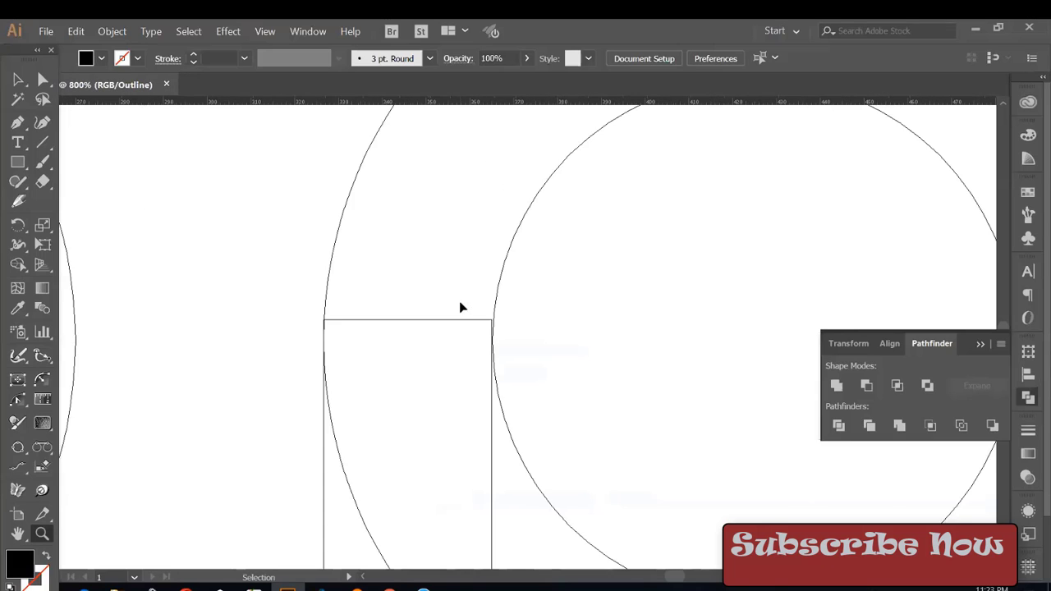
pyautogui.keyDown('alt'); pyautogui.click(461, 304); pyautogui.keyUp('alt')
pyautogui.press('v')
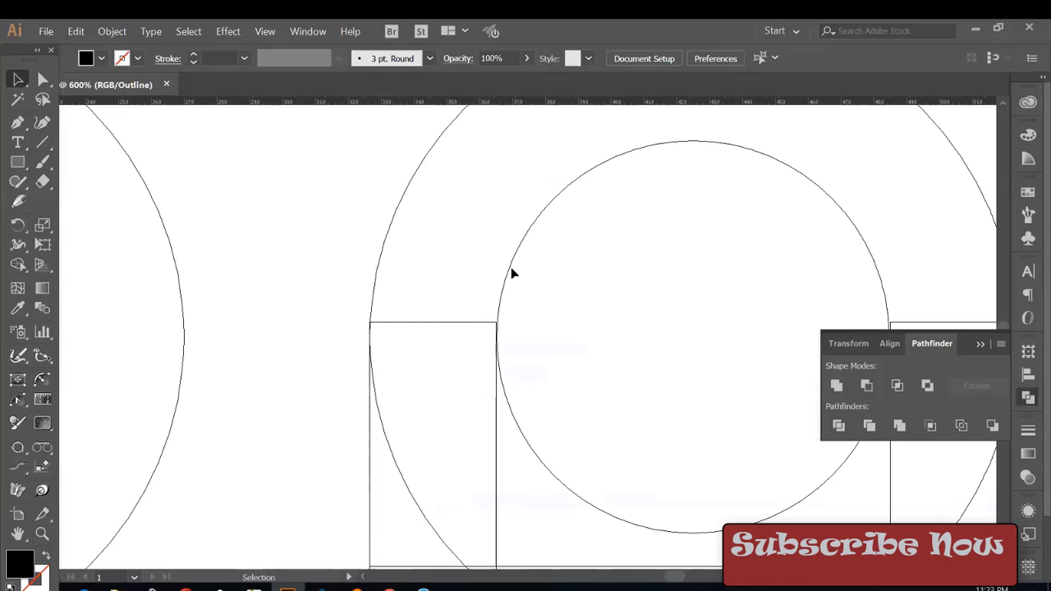
pyautogui.click(506, 279)
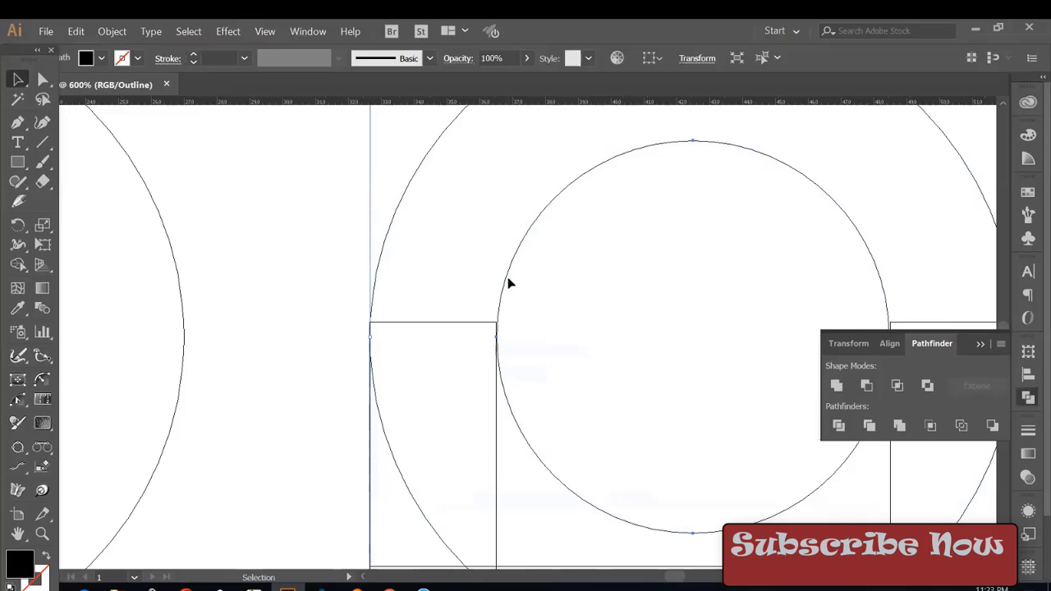
pyautogui.click(478, 322)
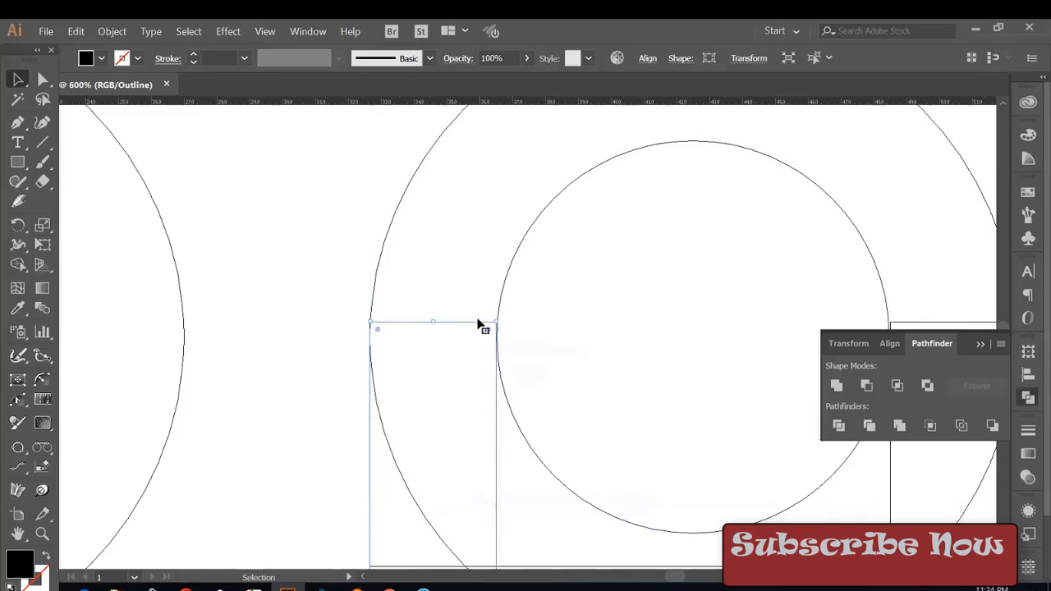
pyautogui.scroll(-2, 501, 363)
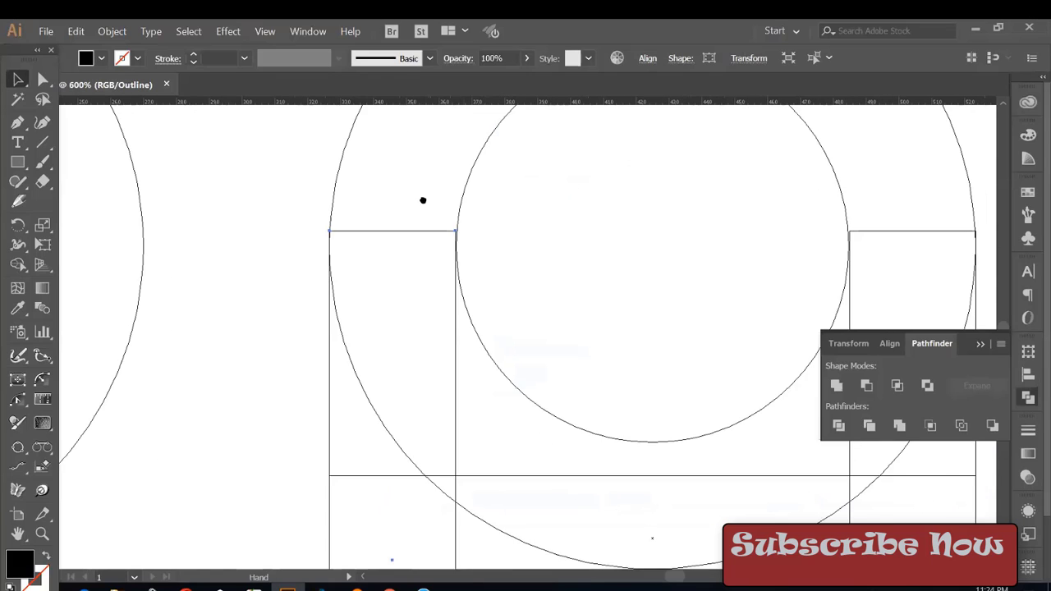
pyautogui.scroll(-2, 434, 343)
pyautogui.moveTo(409, 483); pyautogui.dragTo(409, 486)
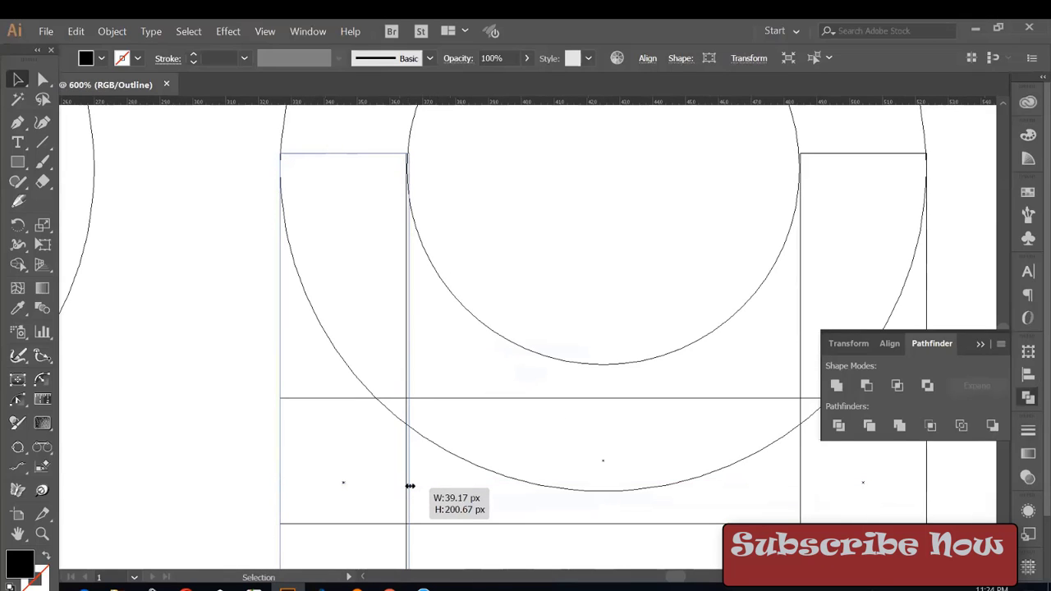
pyautogui.moveTo(409, 487); pyautogui.dragTo(410, 486)
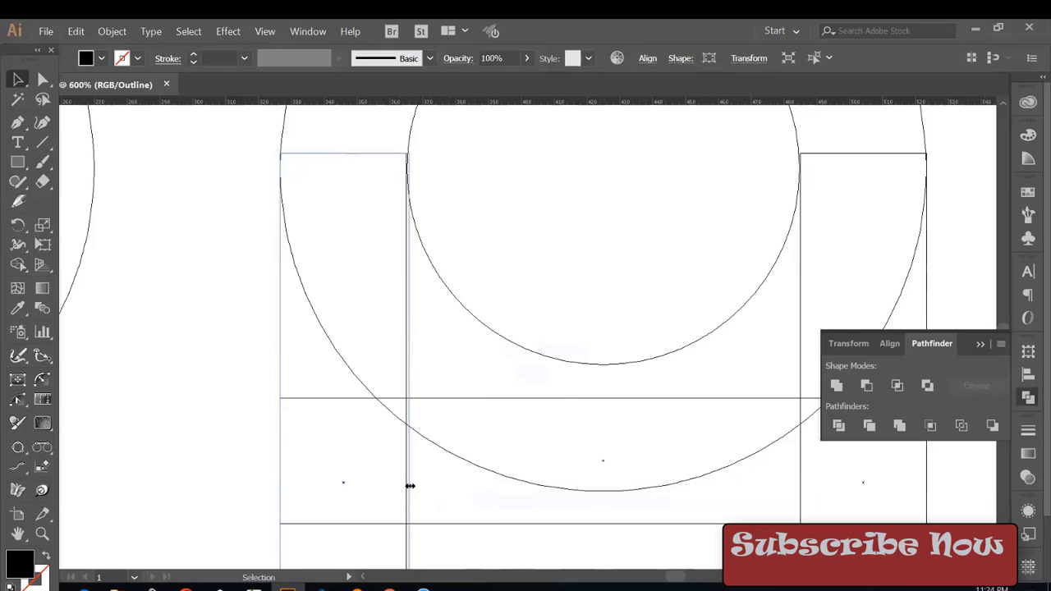
# - Stretch the right leg's inner edge to meet the inner circle
pyautogui.click(563, 241)
pyautogui.moveTo(562, 240); pyautogui.dragTo(309, 323)
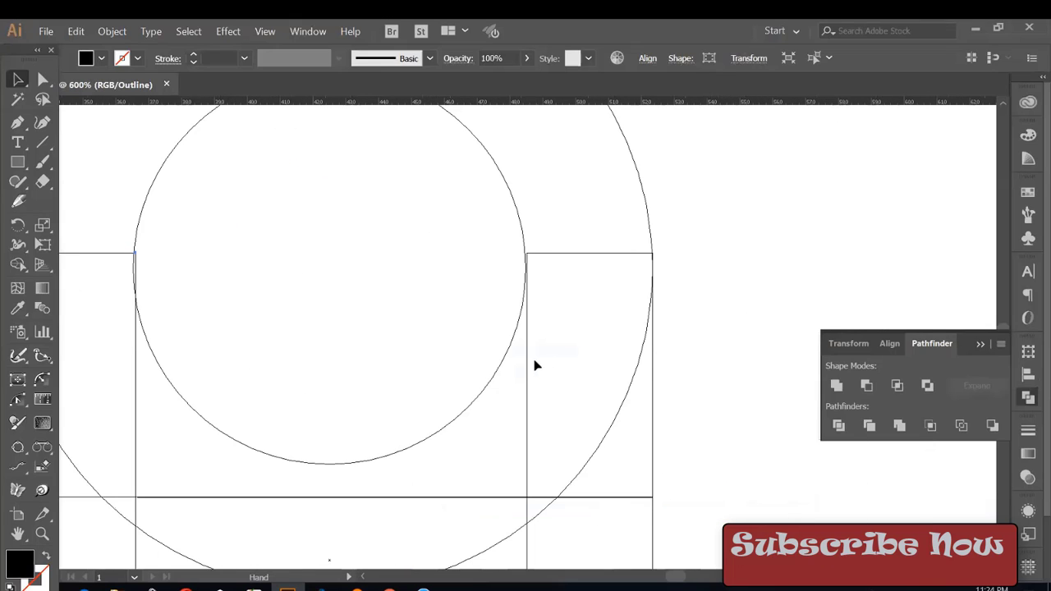
pyautogui.scroll(-3, 540, 458)
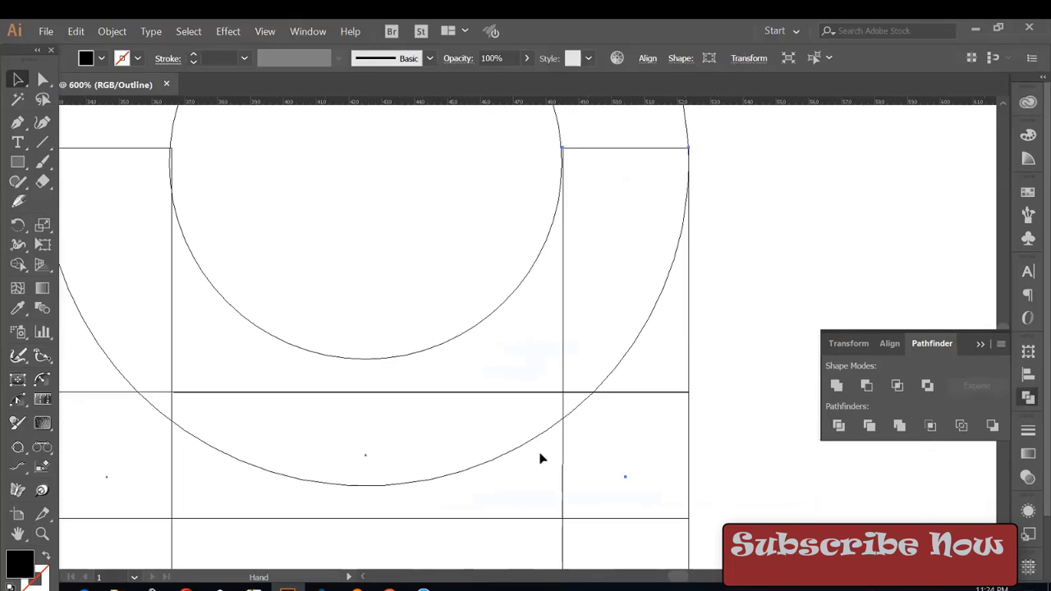
pyautogui.click(562, 473)
pyautogui.moveTo(563, 477); pyautogui.dragTo(560, 477)
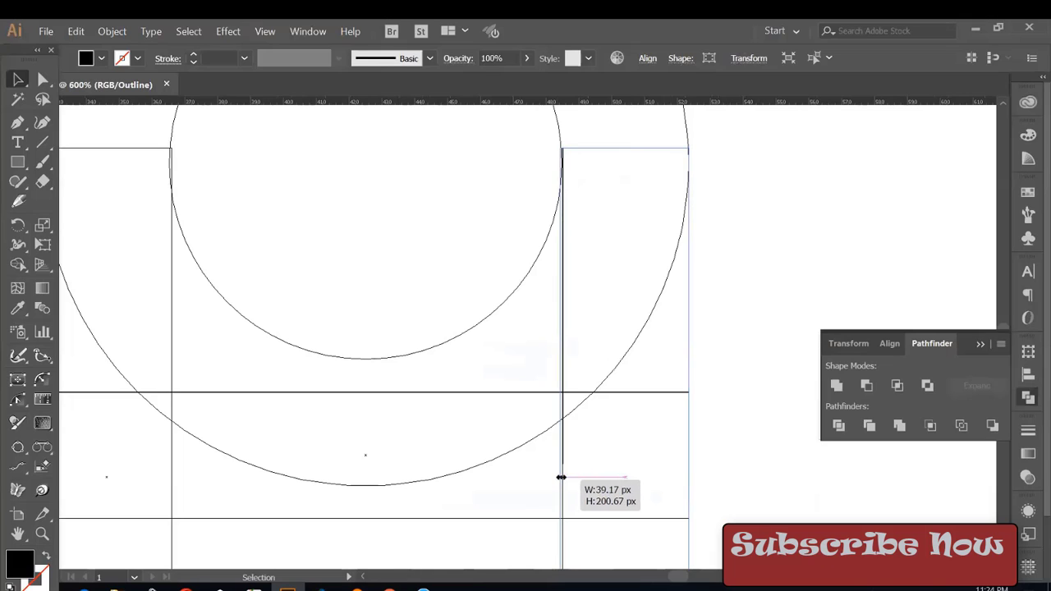
# - Return to filled Preview view and select all the pieces of the A
pyautogui.click(459, 261)
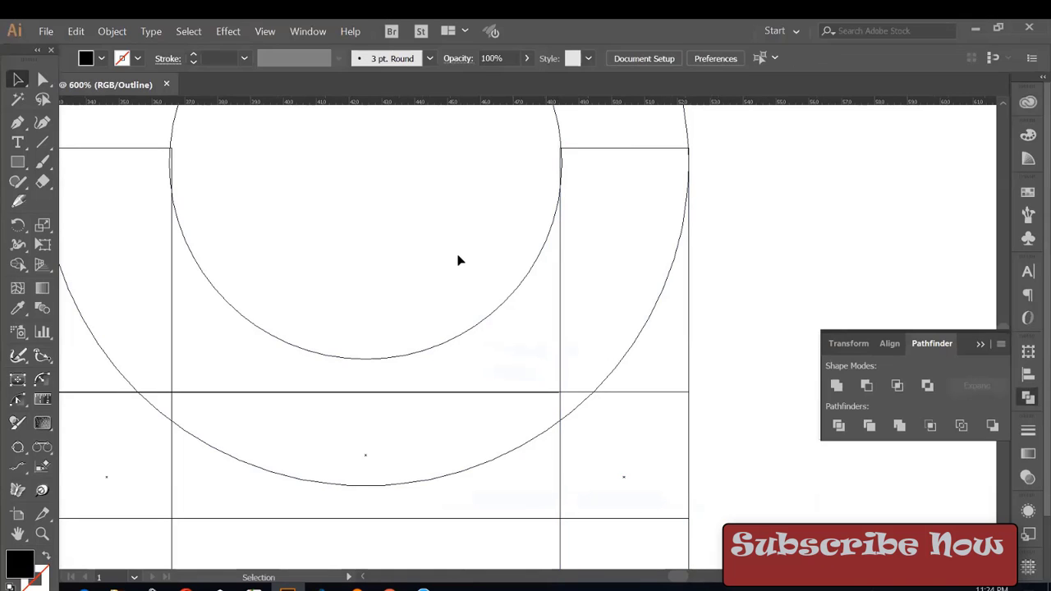
pyautogui.hotkey('ctrl', '-')
pyautogui.hotkey('ctrl', '-')
pyautogui.hotkey('ctrl', '-')
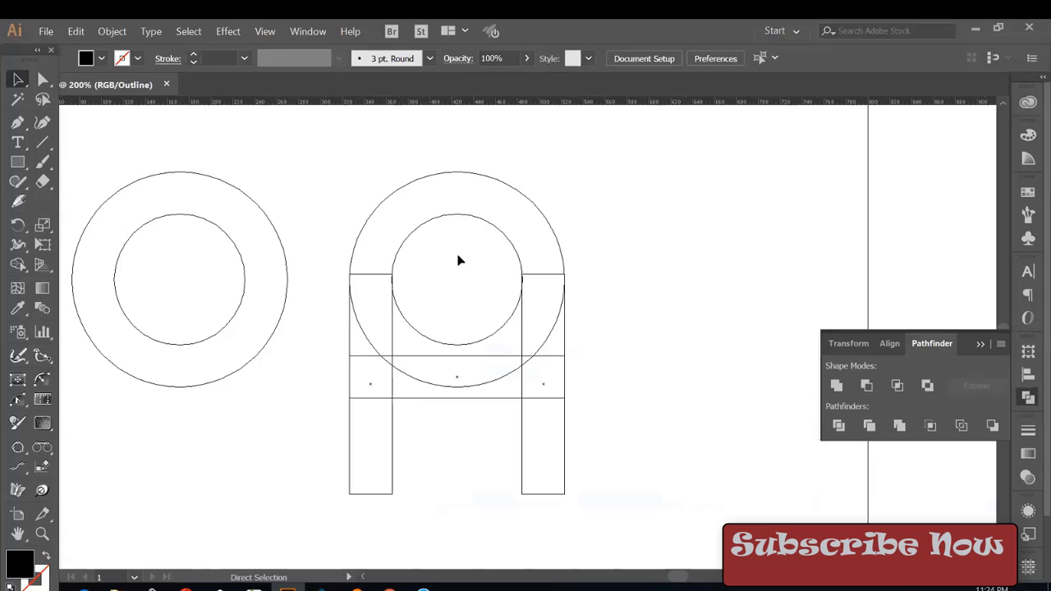
pyautogui.hotkey('ctrl', 'y')
pyautogui.moveTo(341, 158); pyautogui.dragTo(580, 491)
# - Use Shape Builder to join the inner circle and space beneath into one opening
pyautogui.press('shift')
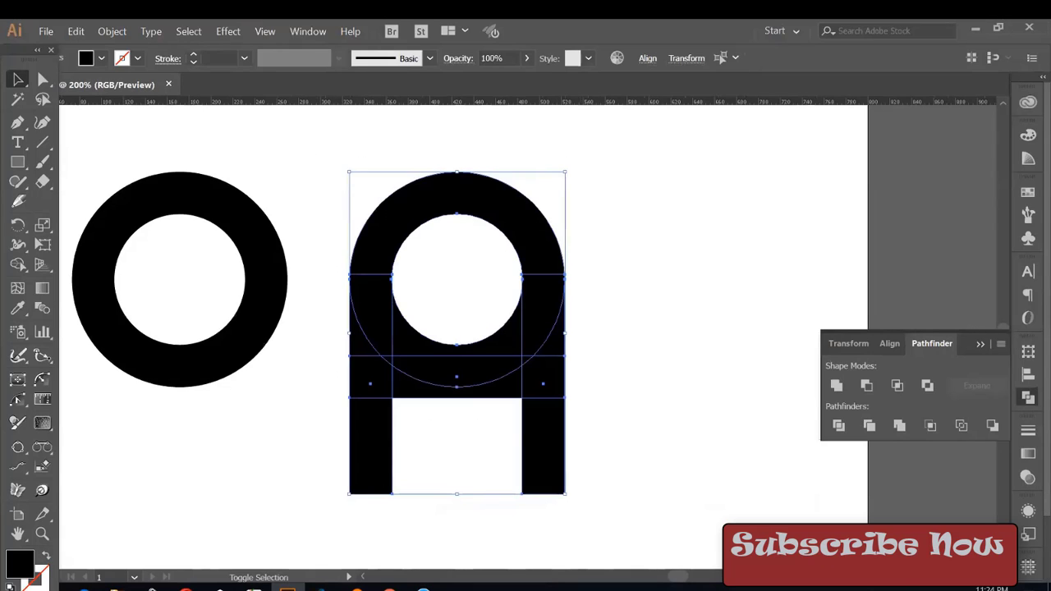
pyautogui.hotkey('shift', 'm')
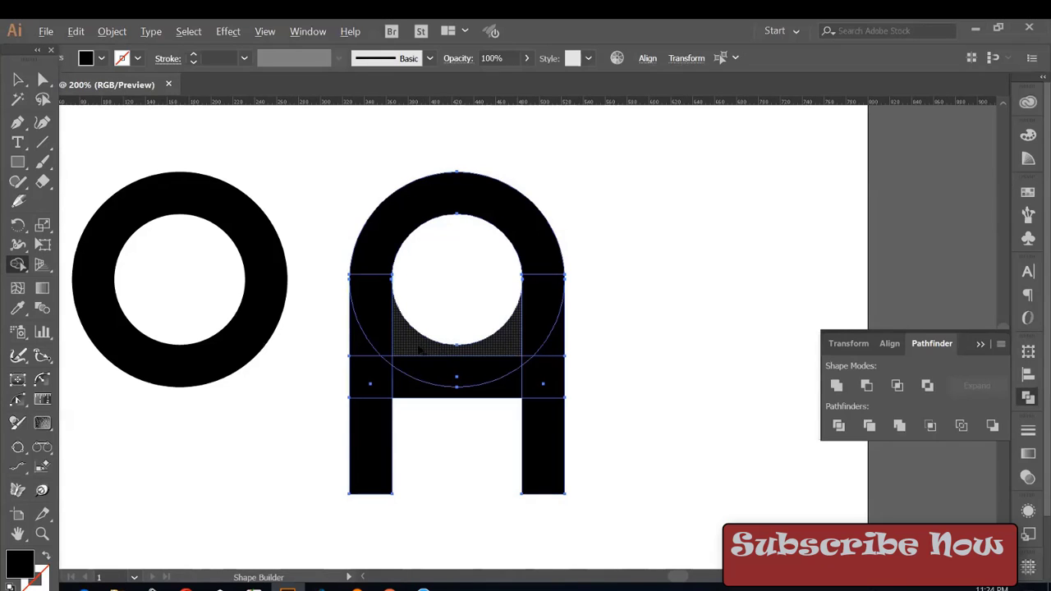
pyautogui.moveTo(419, 349); pyautogui.dragTo(420, 347)
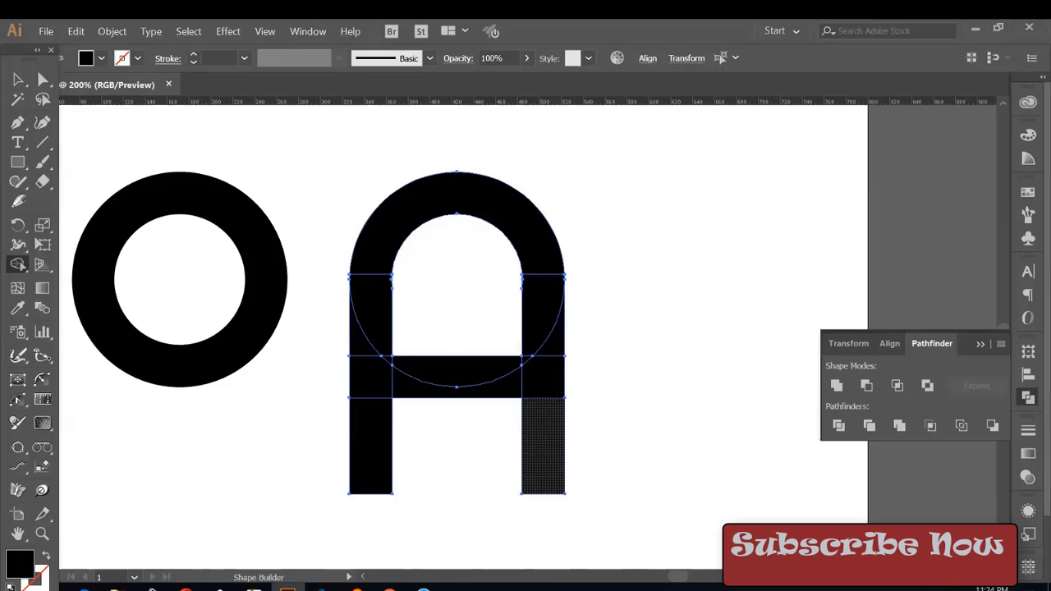
pyautogui.scroll(1, 443, 340)
pyautogui.scroll(1, 443, 340)
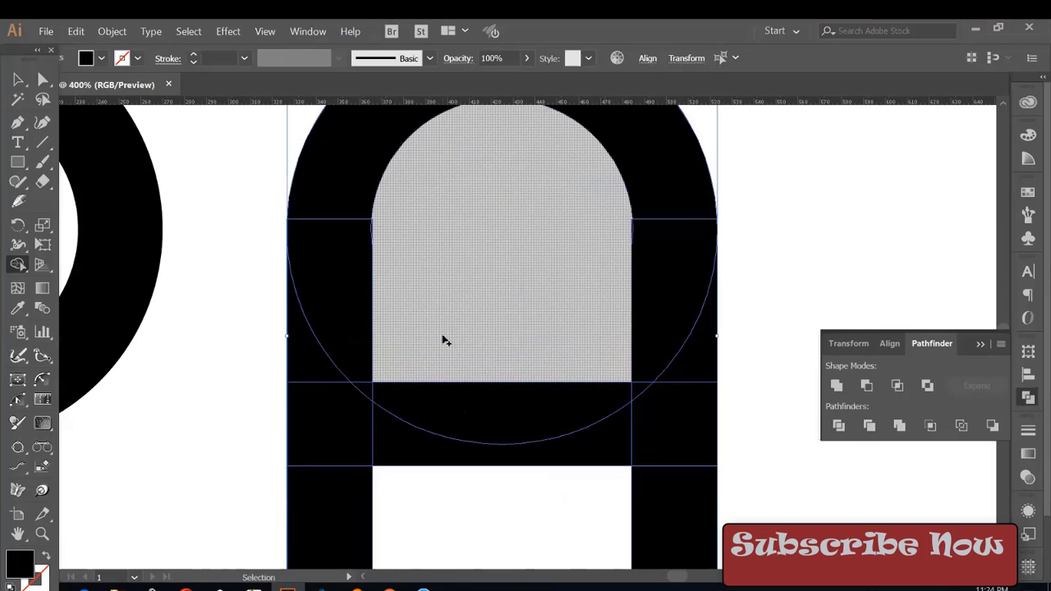
pyautogui.scroll(1, 443, 340)
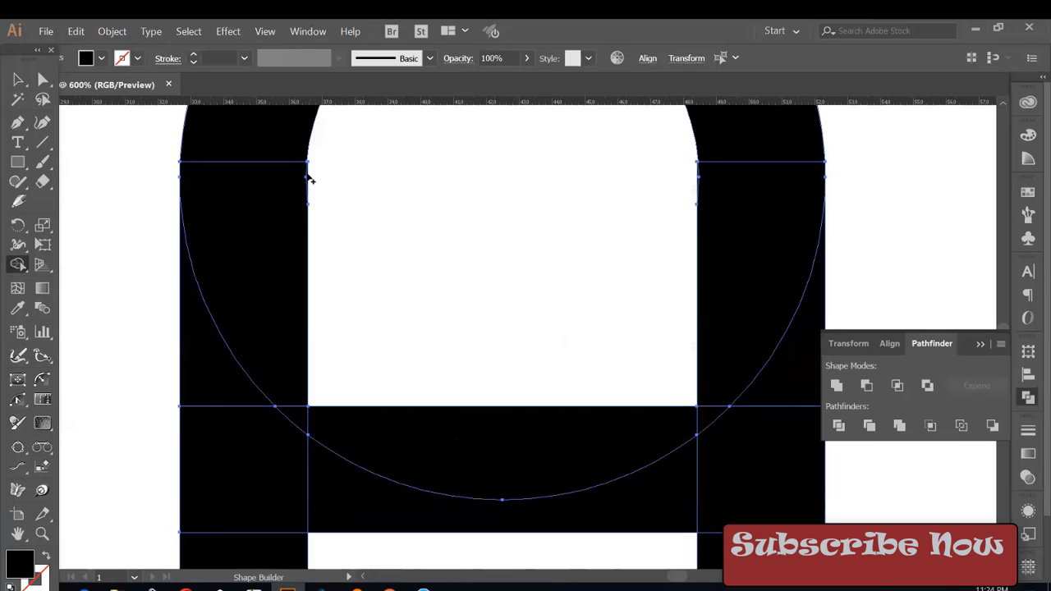
pyautogui.hotkey('ctrl', '+')
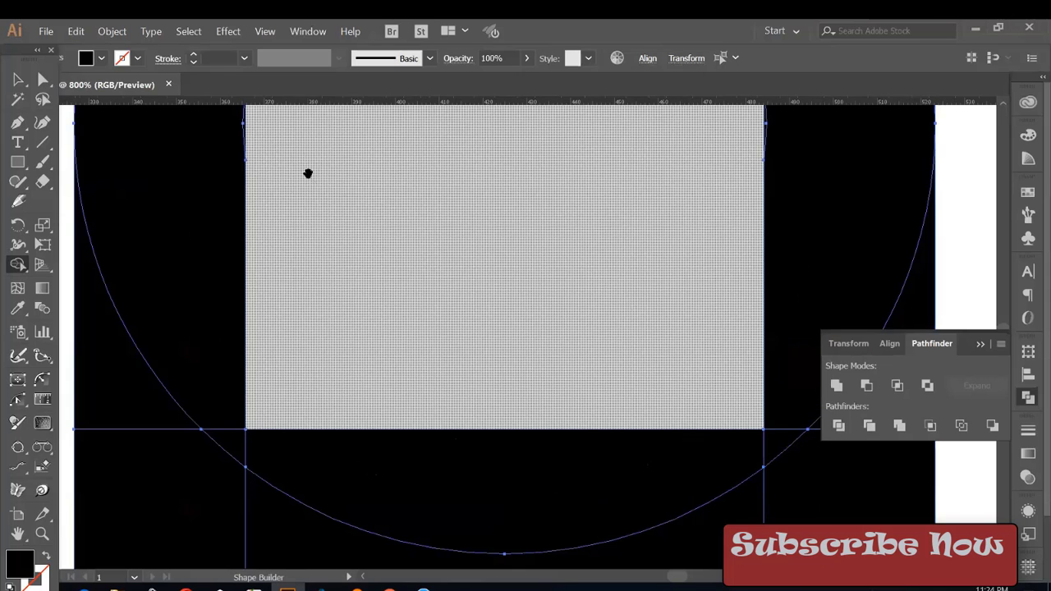
pyautogui.moveTo(307, 171); pyautogui.dragTo(364, 324)
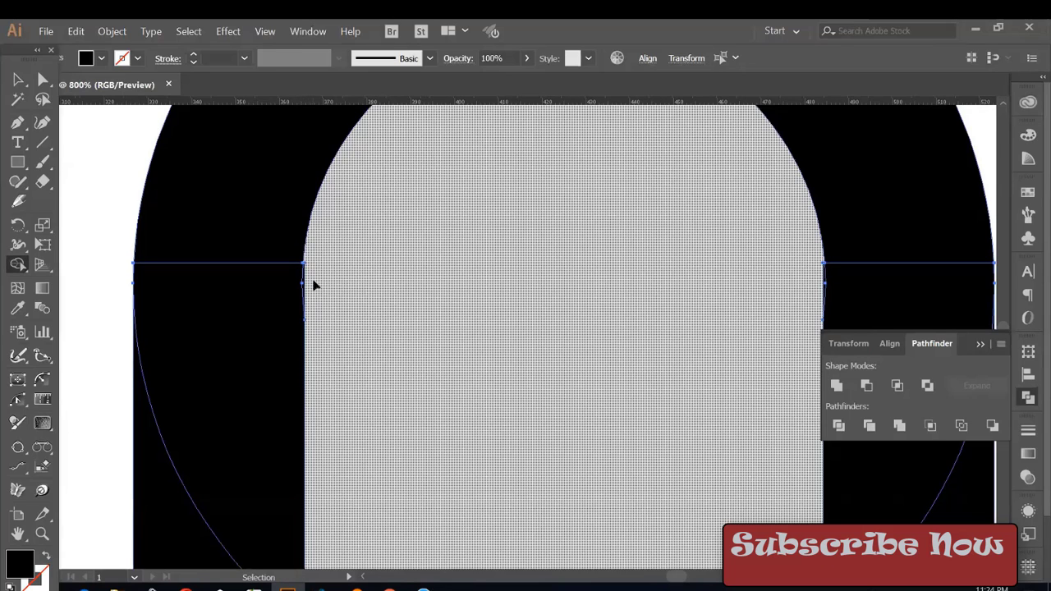
pyautogui.hotkey('ctrl', '-')
pyautogui.hotkey('ctrl', '-')
pyautogui.hotkey('ctrl', '-')
pyautogui.hotkey('ctrl', '-')
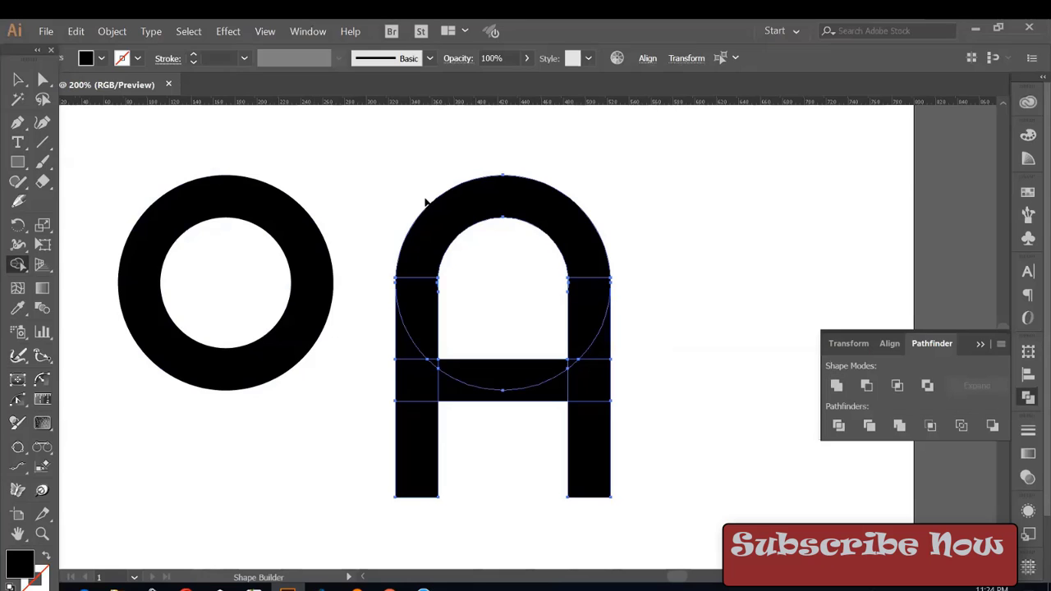
# - Unite all the A's pieces into one shape with Pathfinder Unite, then select it
pyautogui.click(836, 384)
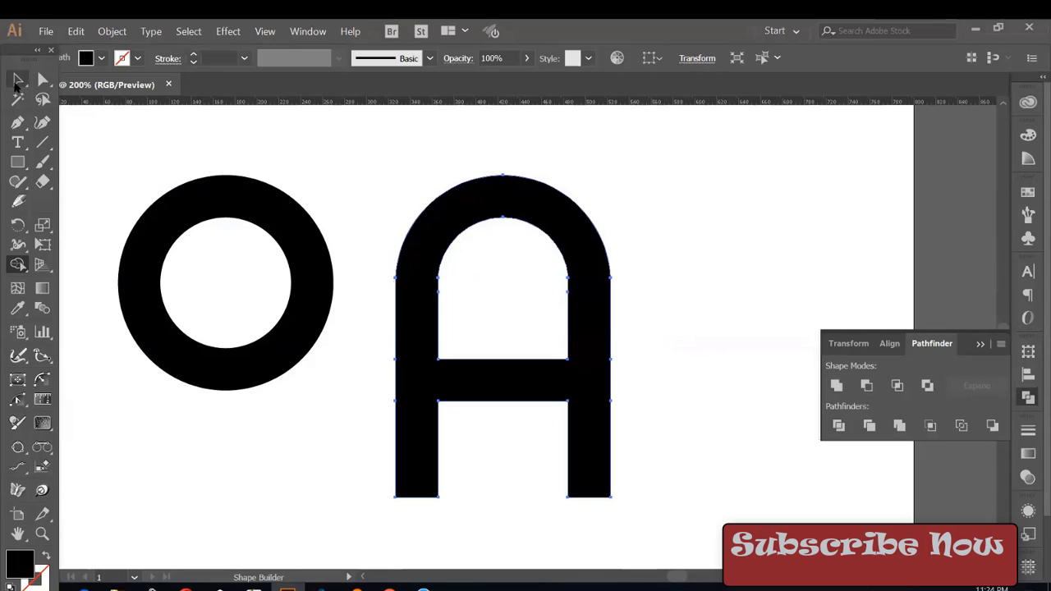
pyautogui.click(18, 80)
pyautogui.click(310, 168)
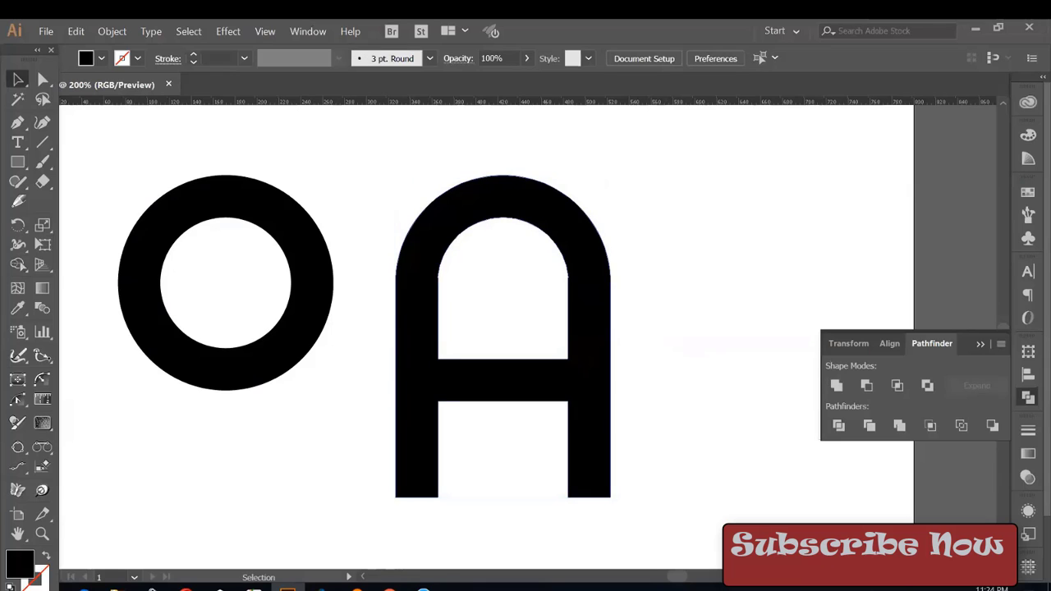
pyautogui.click(588, 369)
# - Test deleting the finished A, then restore it with Ctrl+Z
pyautogui.press('Delete')
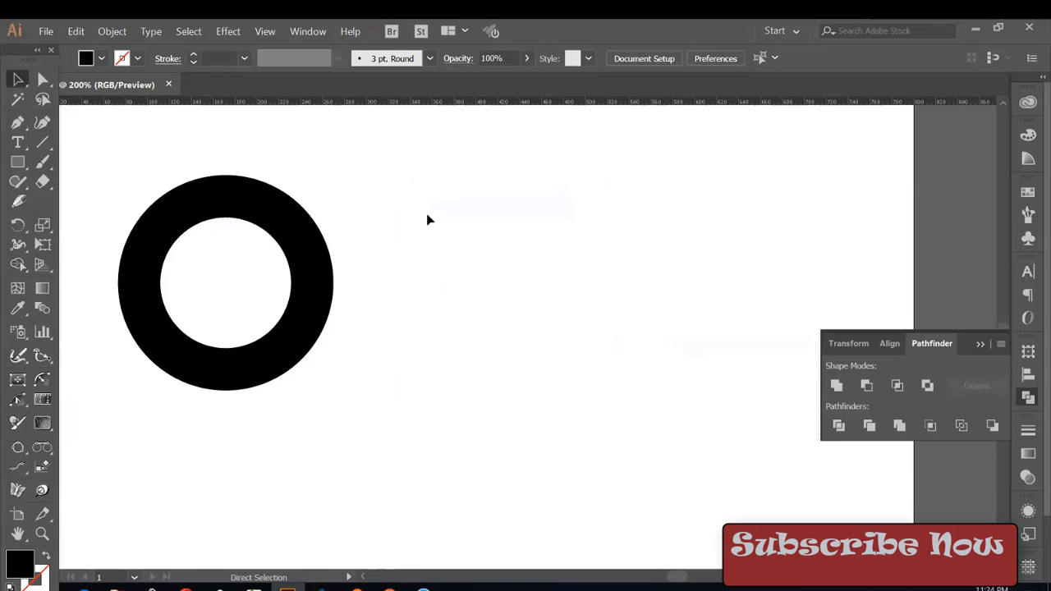
pyautogui.hotkey('ctrl', '-')
pyautogui.hotkey('ctrl', '-')
pyautogui.hotkey('ctrl', 'z')
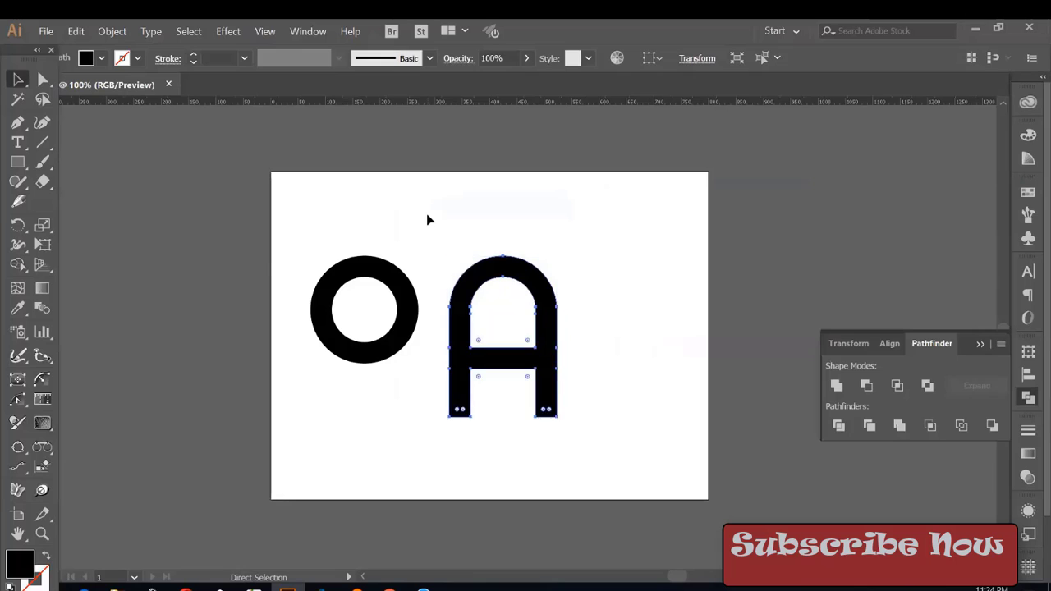
pyautogui.hotkey('ctrl', '+')
pyautogui.hotkey('ctrl', '+')
pyautogui.hotkey('ctrl', '+')
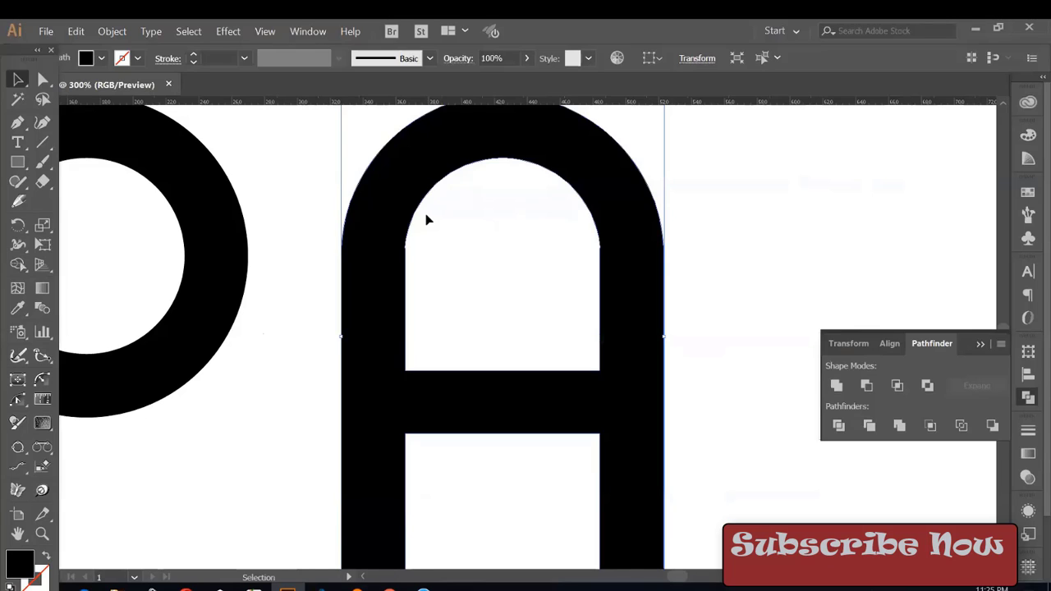
pyautogui.press('a')
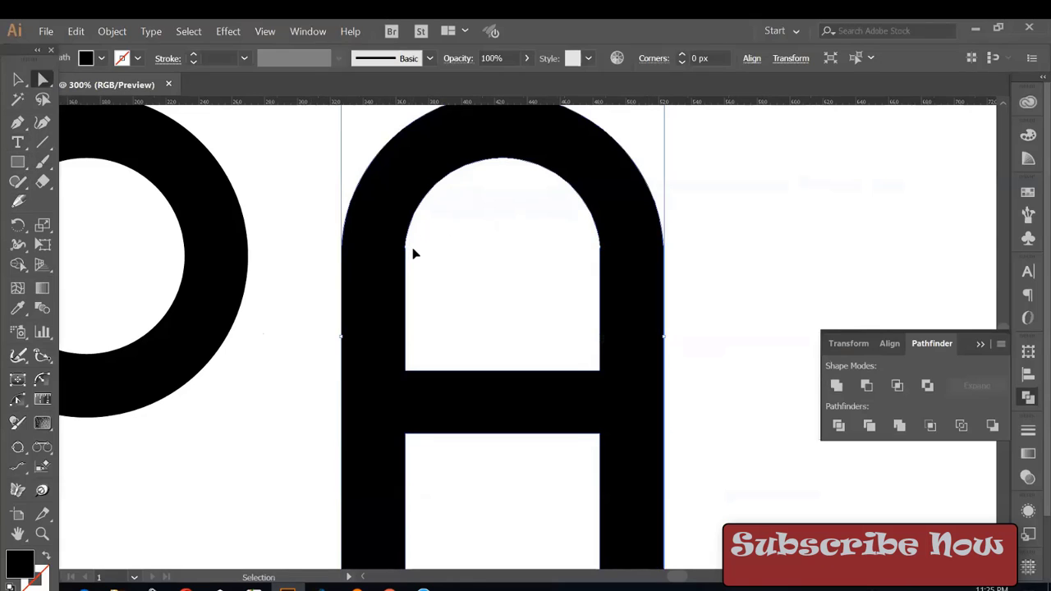
pyautogui.hotkey('ctrl', '+')
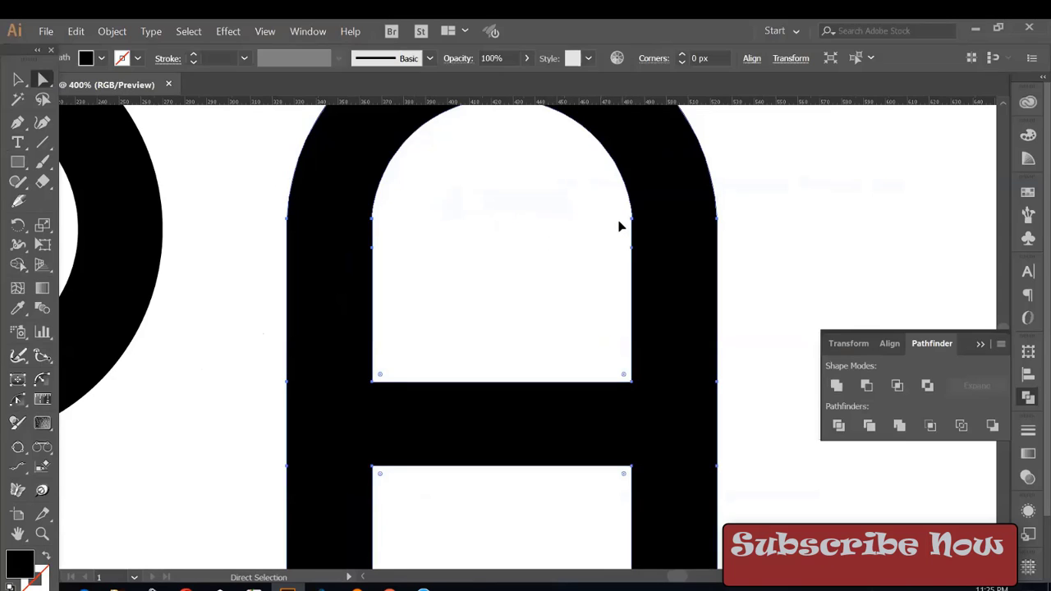
pyautogui.press('p')
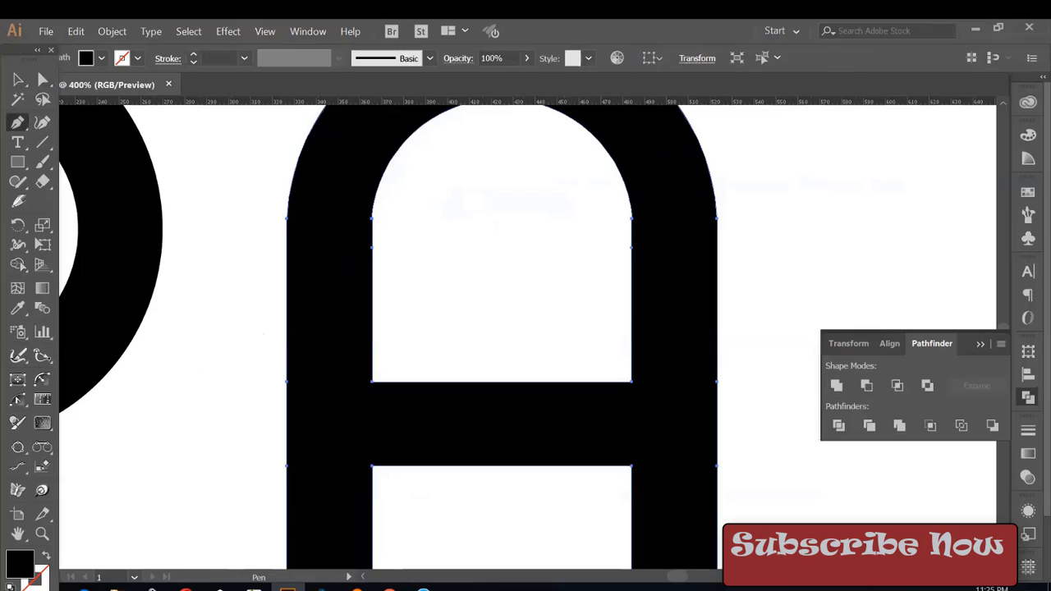
pyautogui.click(632, 220)
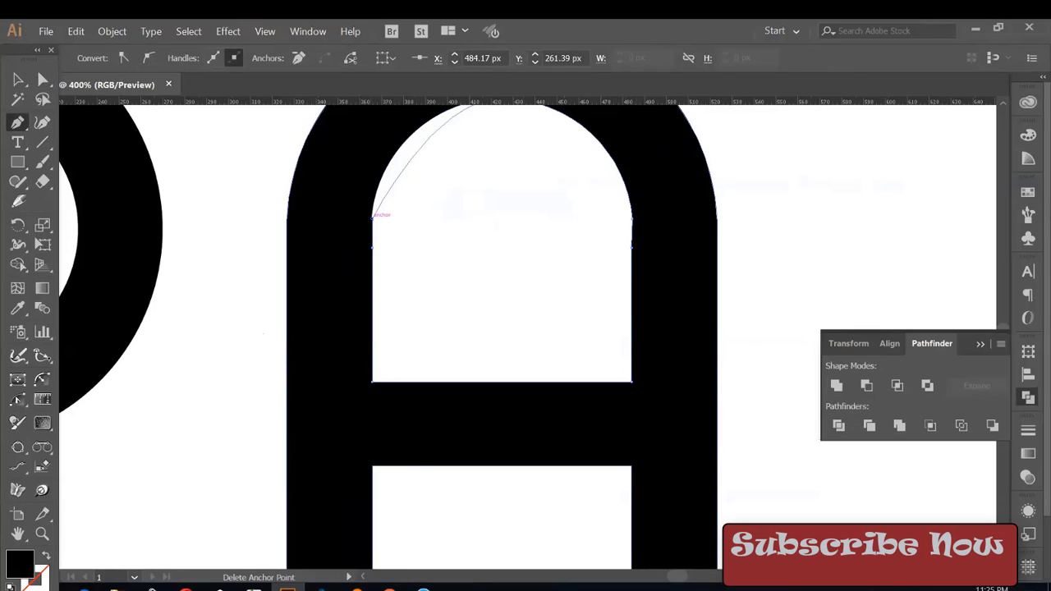
pyautogui.click(375, 215)
pyautogui.scroll(2, 473, 224)
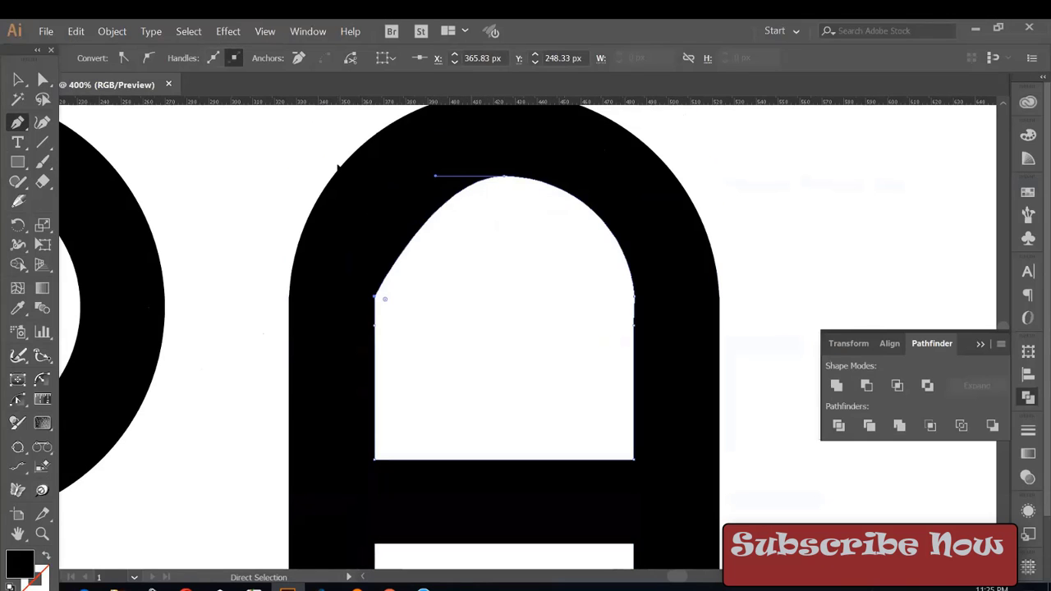
pyautogui.hotkey('ctrl', 'z')
pyautogui.keyDown('ctrl'); pyautogui.click(418, 206); pyautogui.keyUp('ctrl')
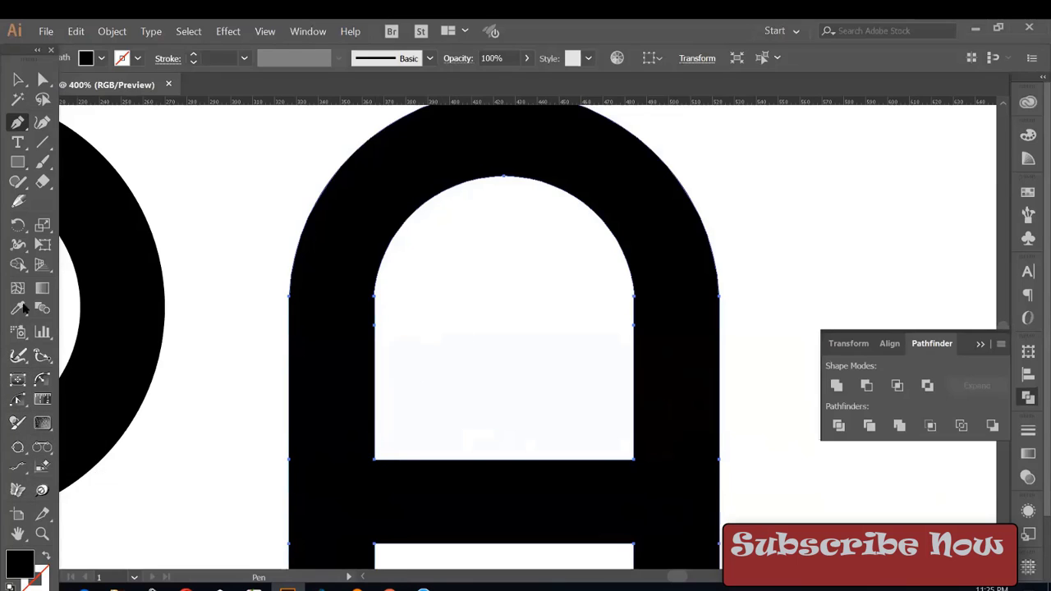
# - Tear off the PathScribe tools into a floating panel and choose the Smart Remove Brush
pyautogui.moveTo(18, 401); pyautogui.dragTo(202, 427)
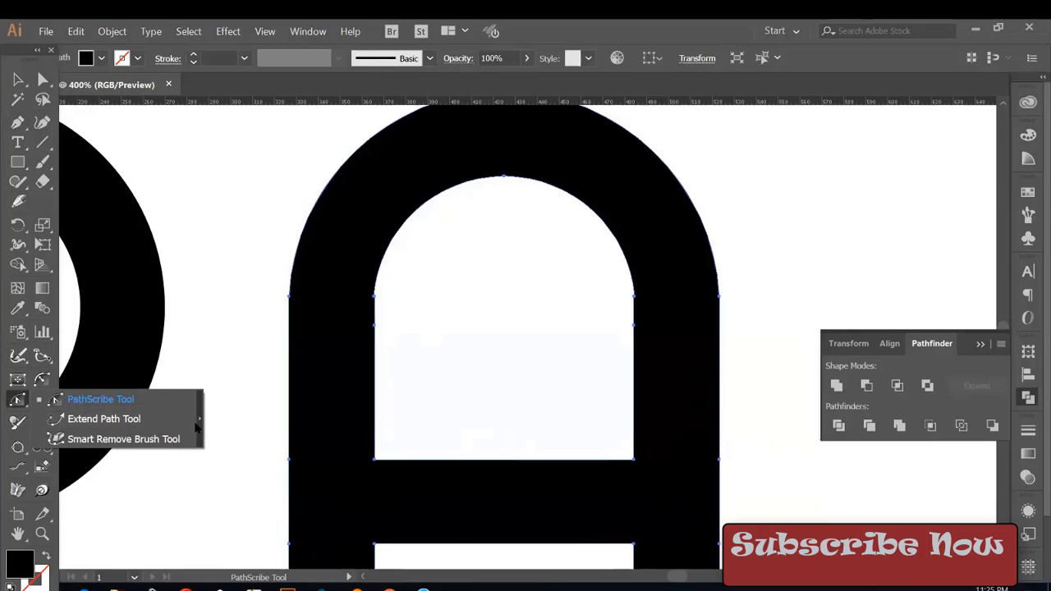
pyautogui.click(201, 427)
pyautogui.moveTo(78, 426); pyautogui.dragTo(142, 424)
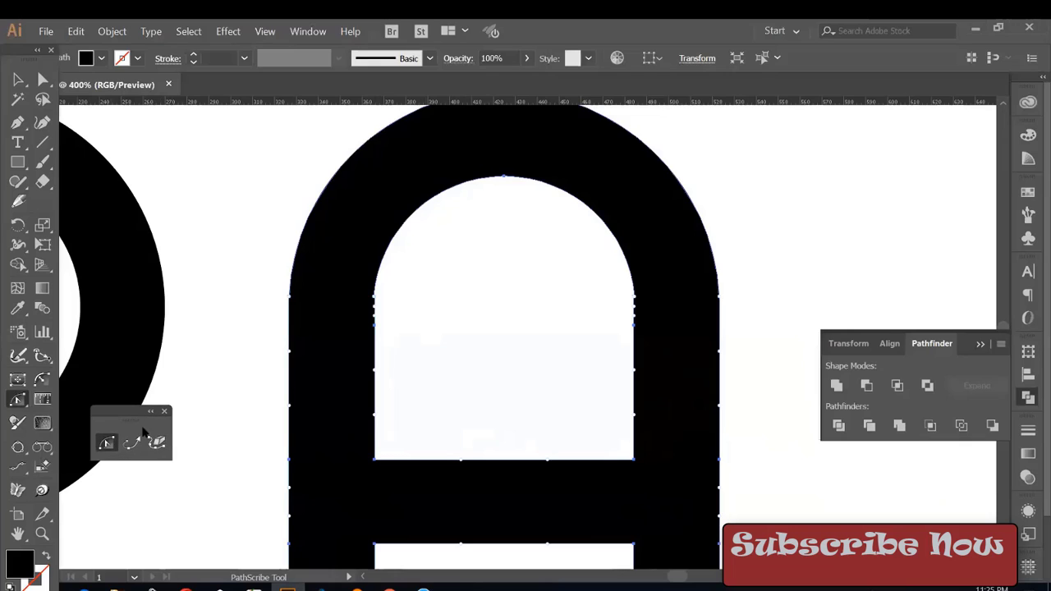
pyautogui.click(156, 443)
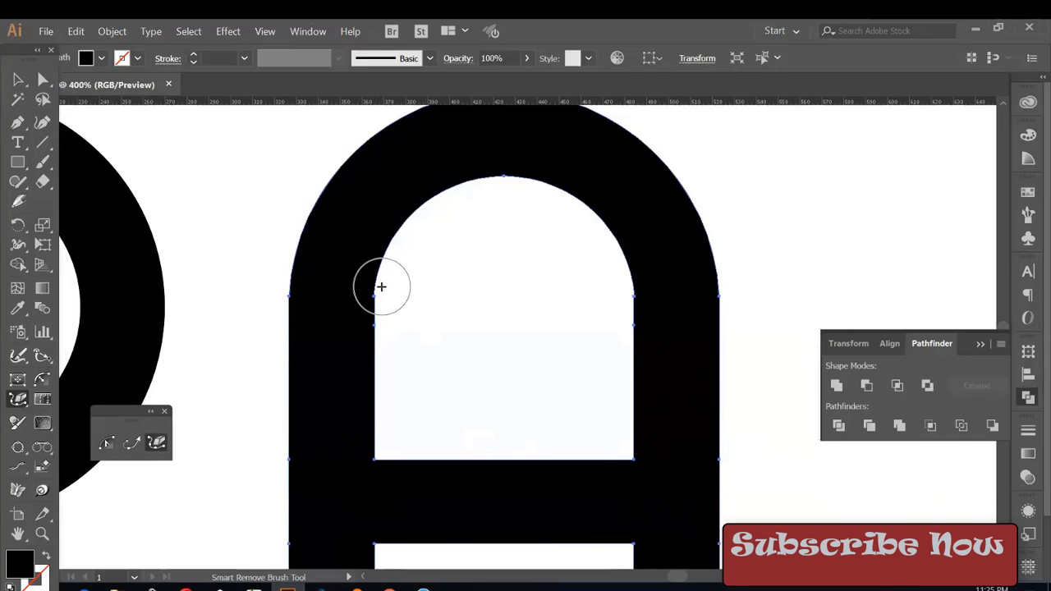
# - Brush away the anchors where the inner arch meets both straight sides
pyautogui.moveTo(381, 286); pyautogui.dragTo(384, 305)
pyautogui.moveTo(608, 282); pyautogui.dragTo(633, 299)
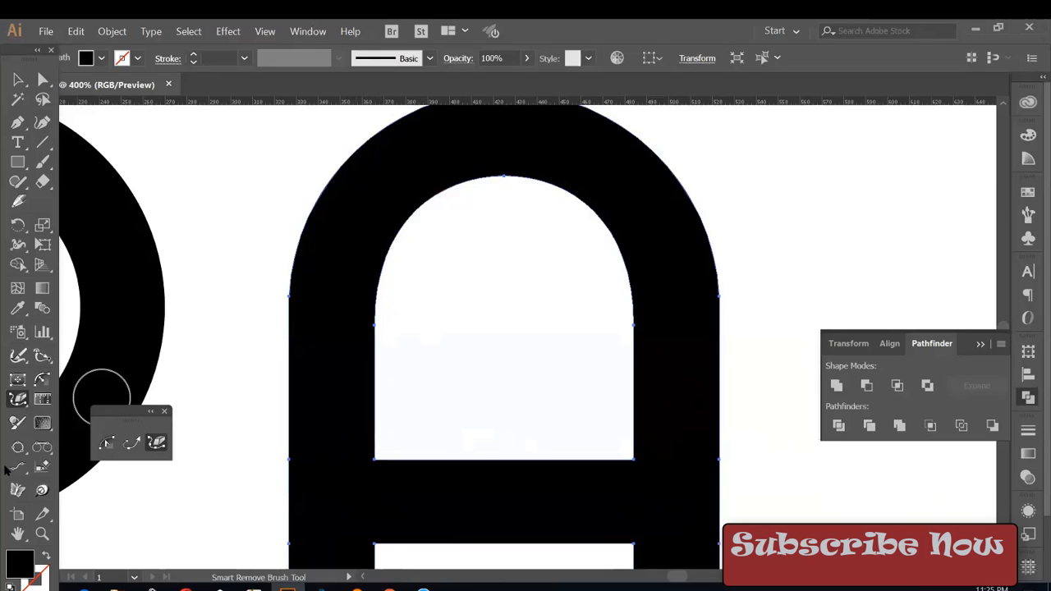
pyautogui.press('a')
pyautogui.hotkey('ctrl', '-')
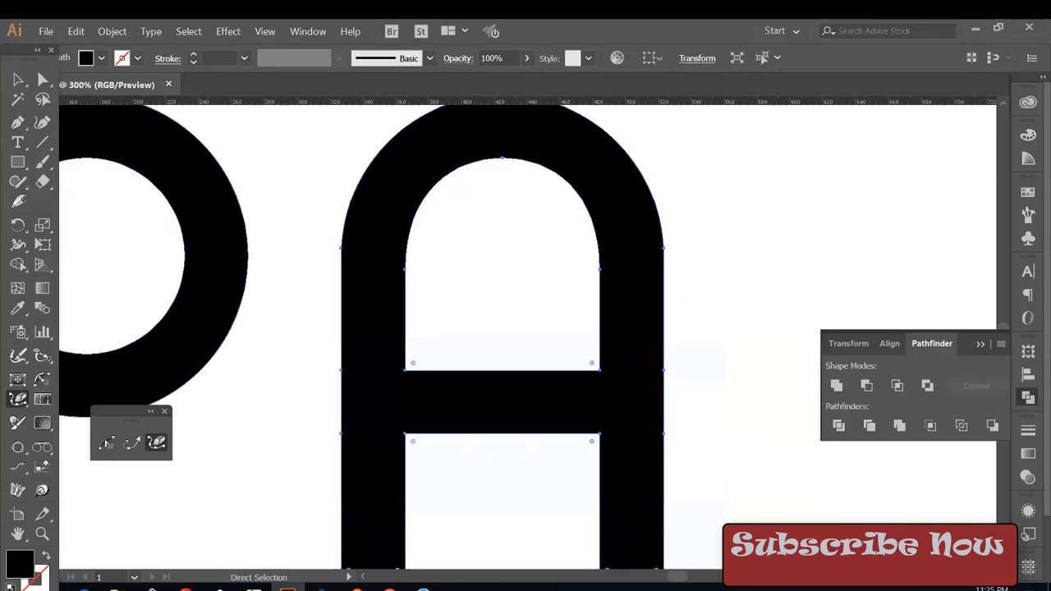
pyautogui.press('ctrl')
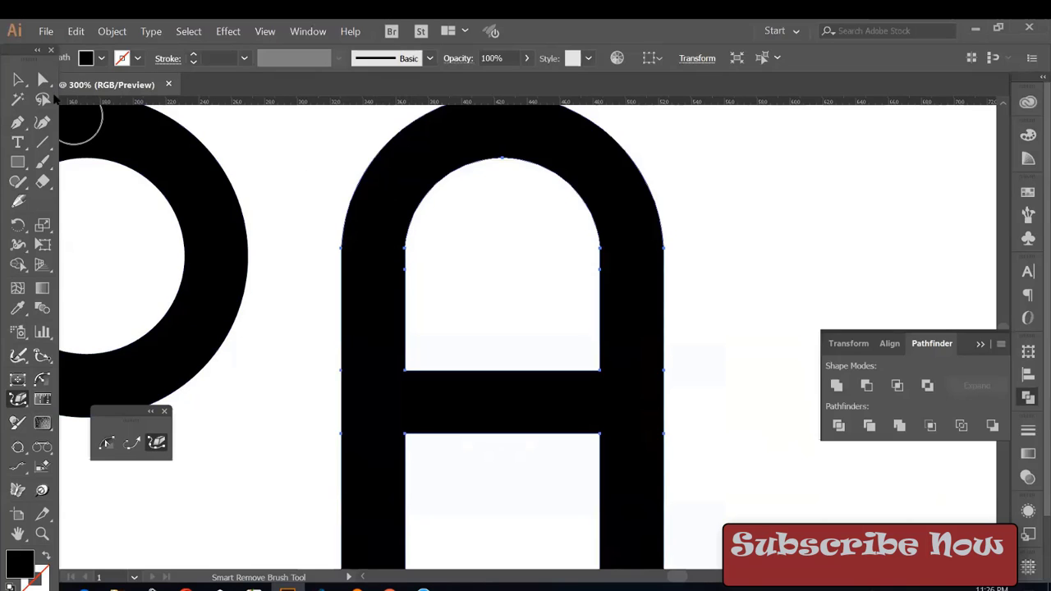
pyautogui.click(18, 80)
pyautogui.click(265, 175)
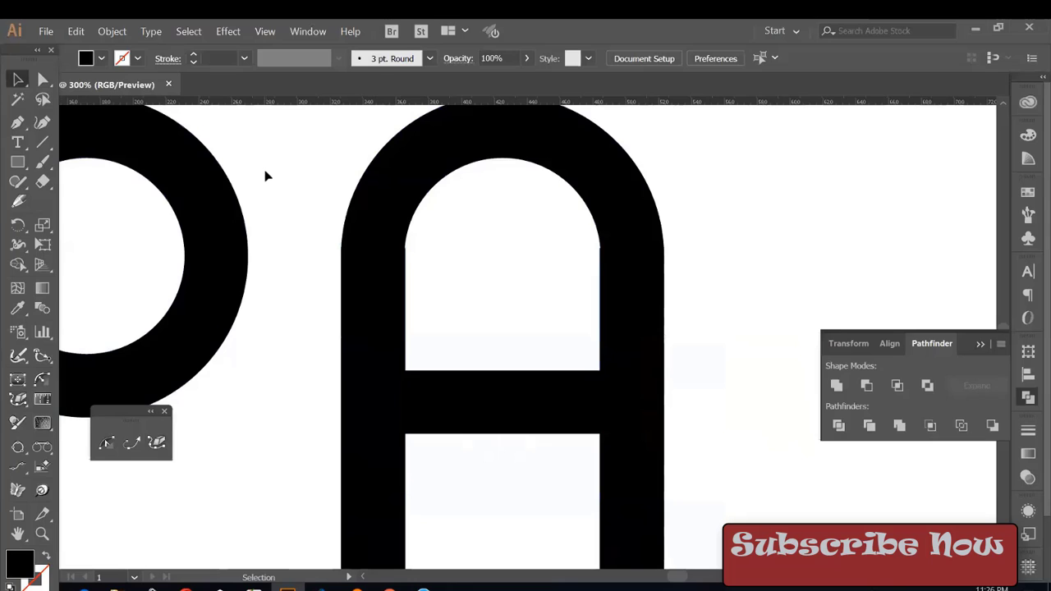
pyautogui.hotkey('ctrl', '-')
pyautogui.hotkey('ctrl', '-')
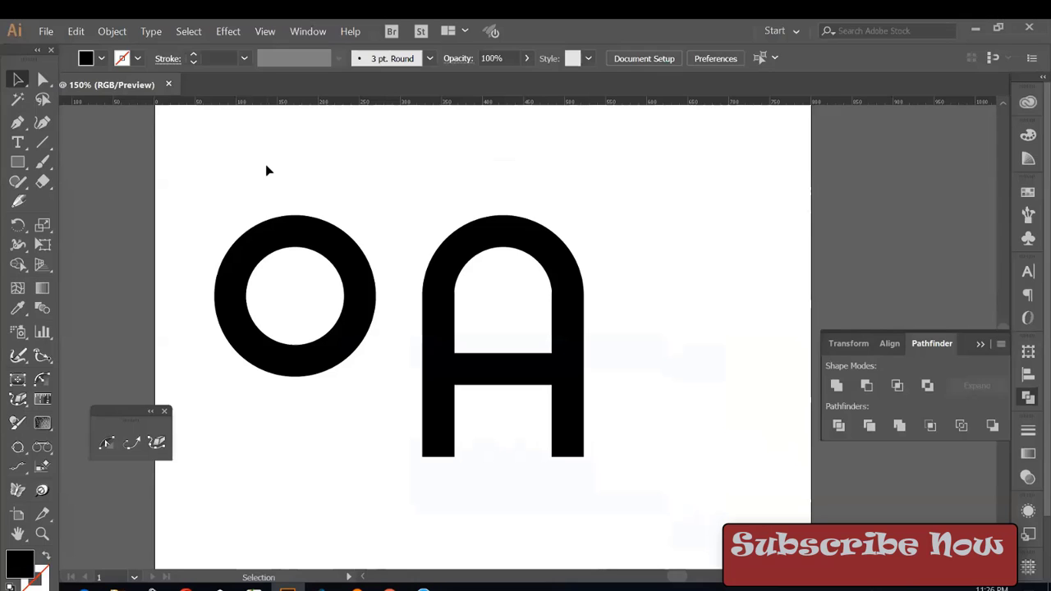
pyautogui.moveTo(492, 162); pyautogui.dragTo(470, 283)
pyautogui.click(17, 161)
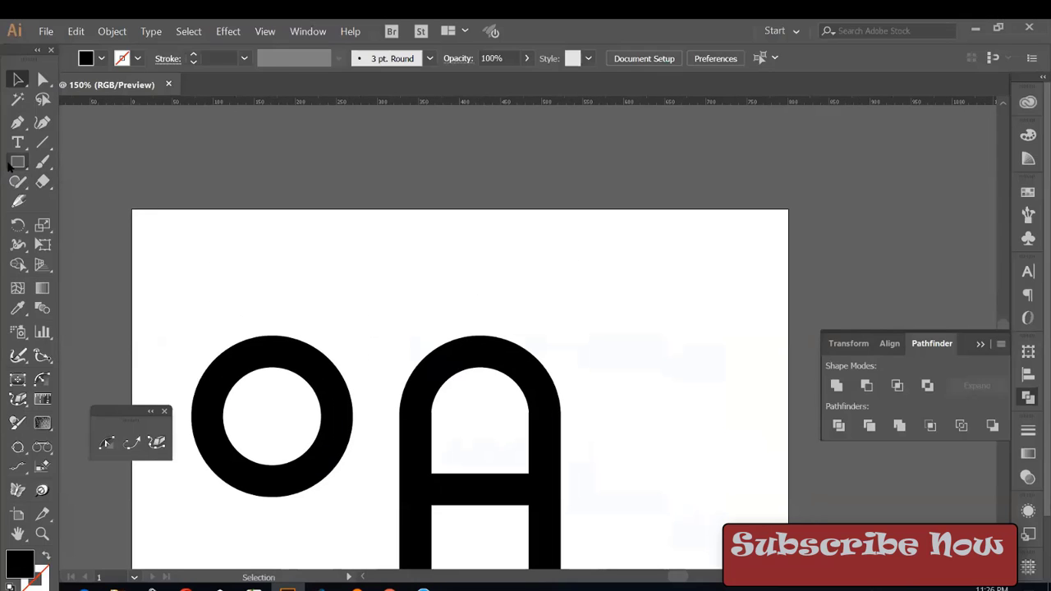
pyautogui.moveTo(416, 234); pyautogui.dragTo(629, 310)
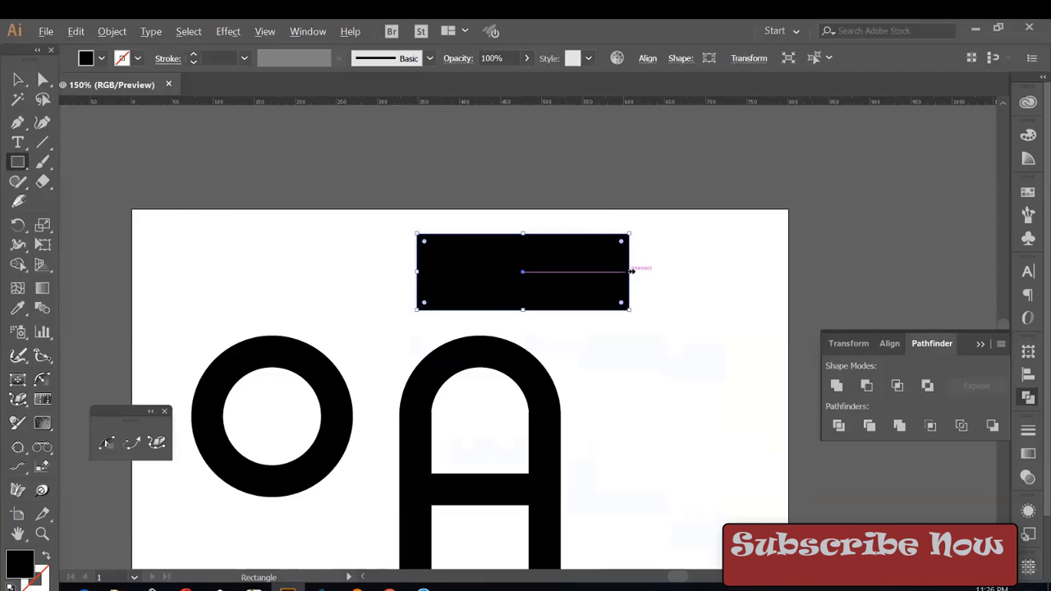
pyautogui.moveTo(631, 271); pyautogui.dragTo(577, 271)
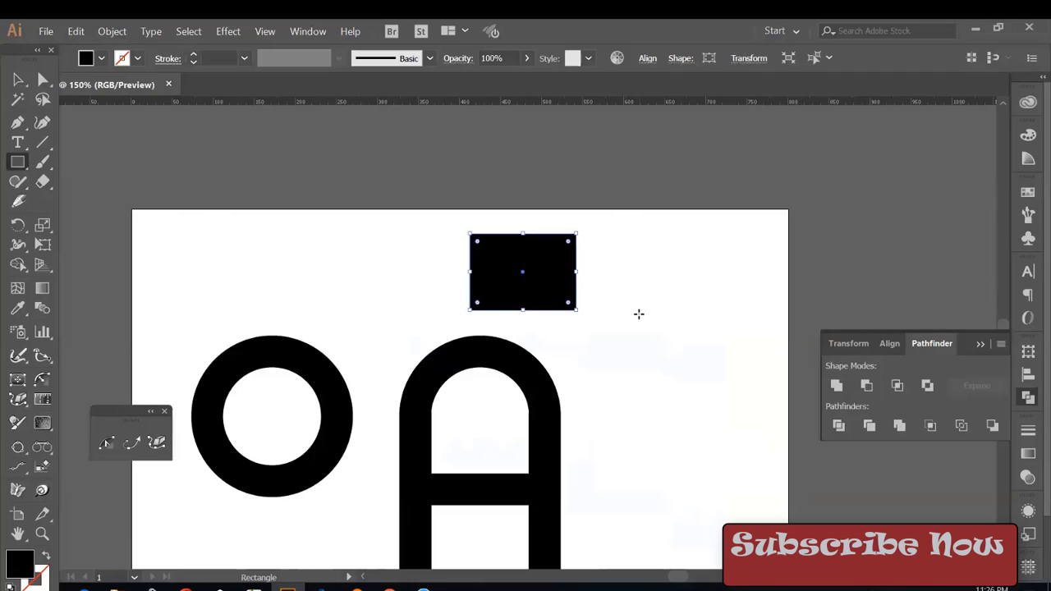
pyautogui.hotkey('ctrl', 'z')
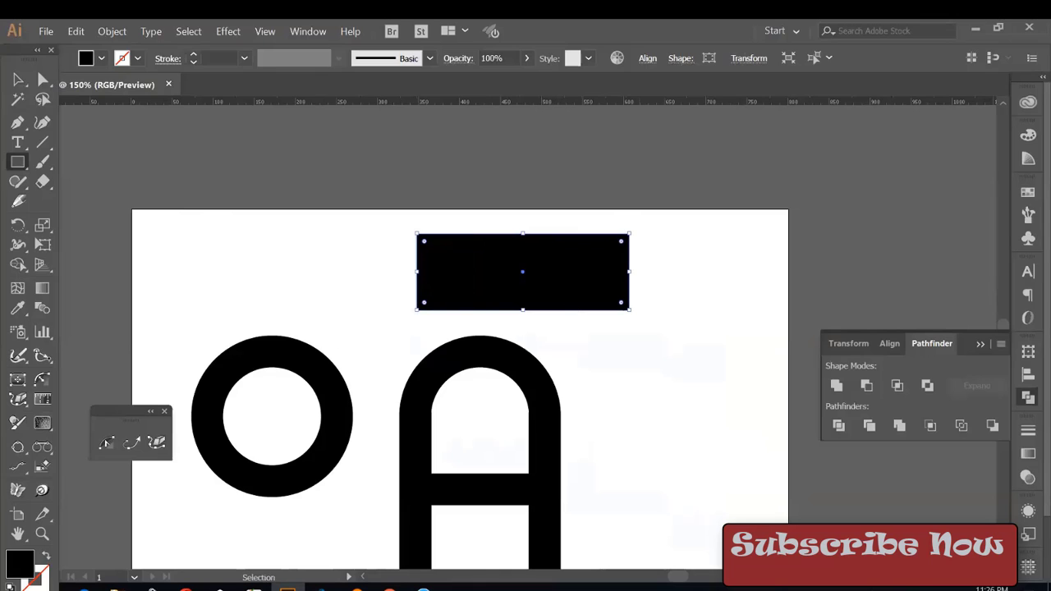
pyautogui.moveTo(523, 234); pyautogui.dragTo(523, 252)
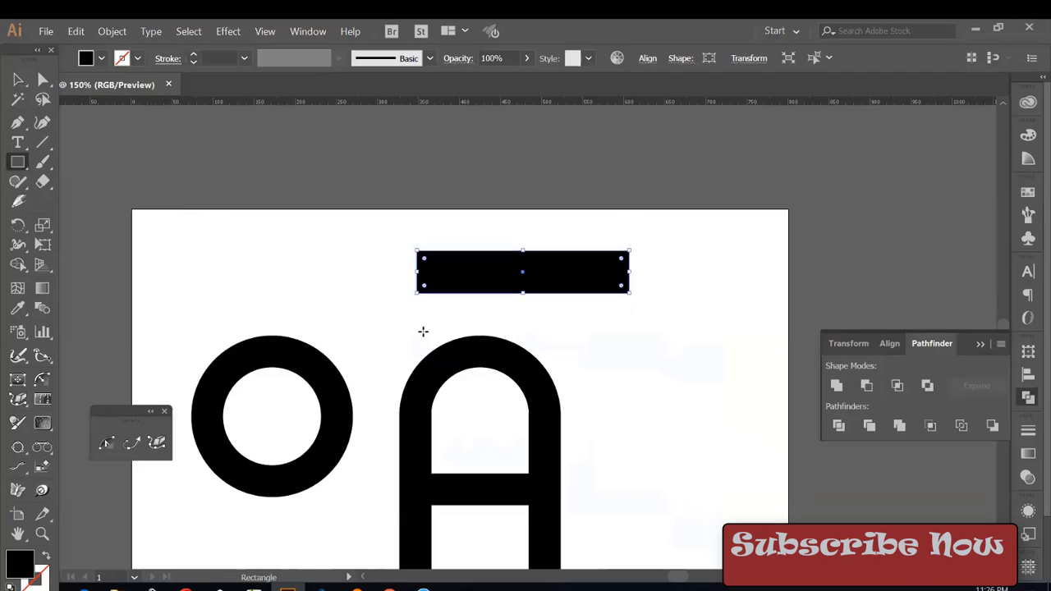
pyautogui.hotkey('ctrl', 'z')
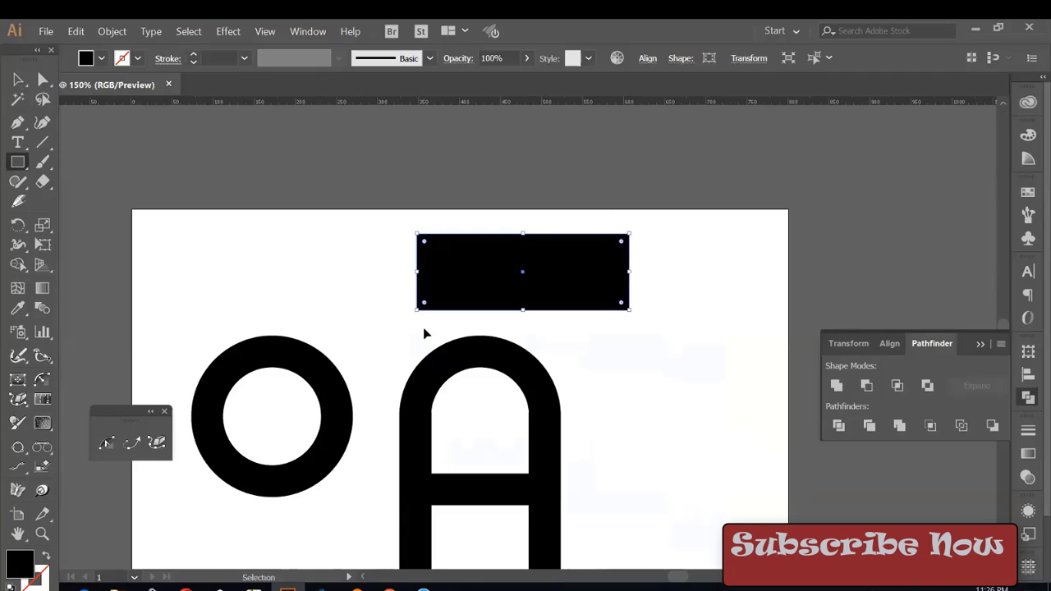
pyautogui.press('Delete')
pyautogui.click(17, 80)
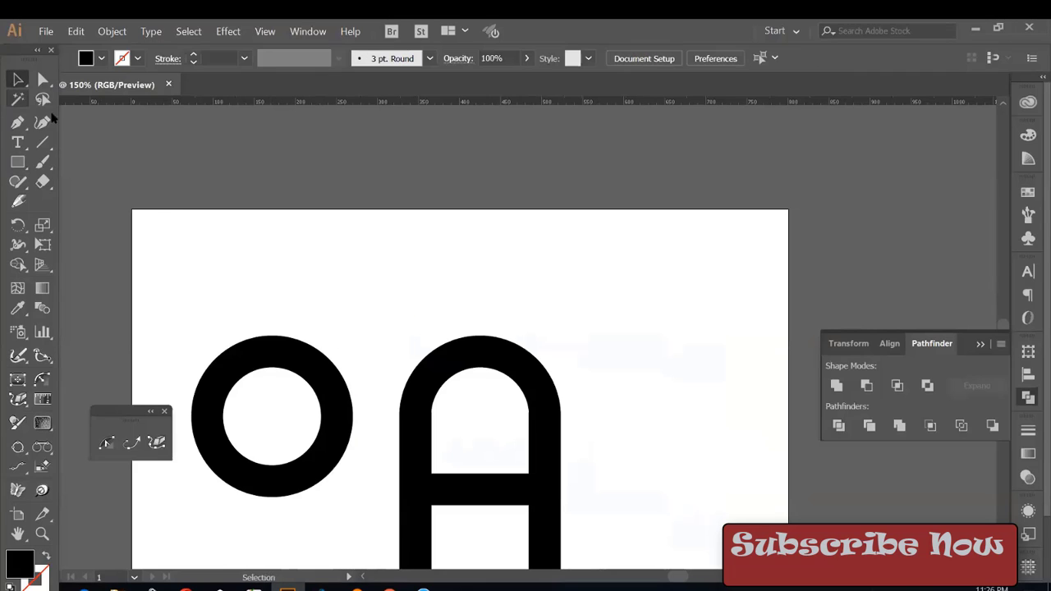
pyautogui.moveTo(462, 217); pyautogui.dragTo(466, 181)
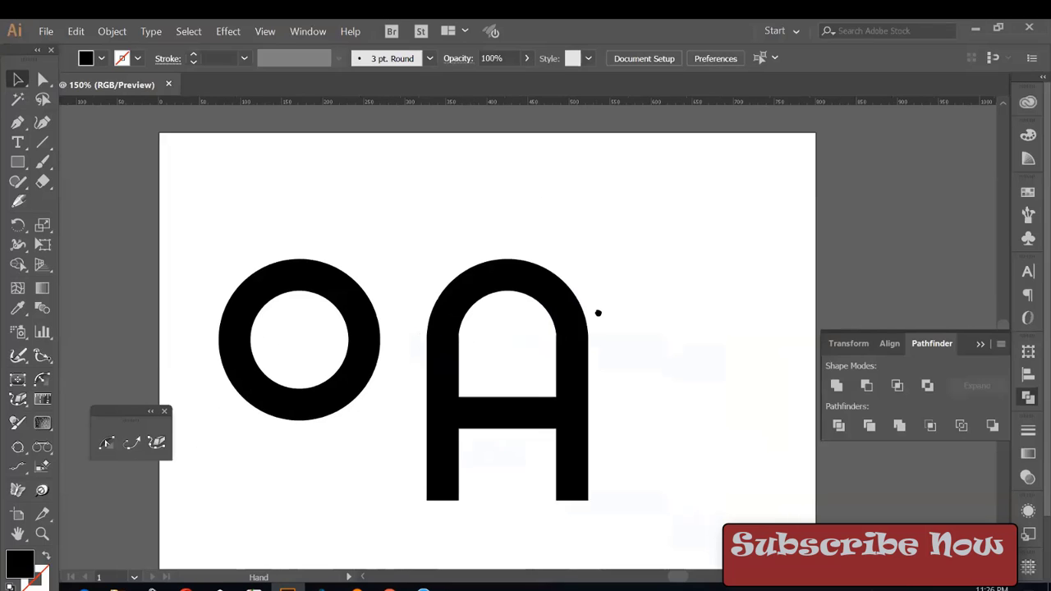
pyautogui.moveTo(564, 363); pyautogui.dragTo(598, 310)
pyautogui.scroll(-1, 597, 310)
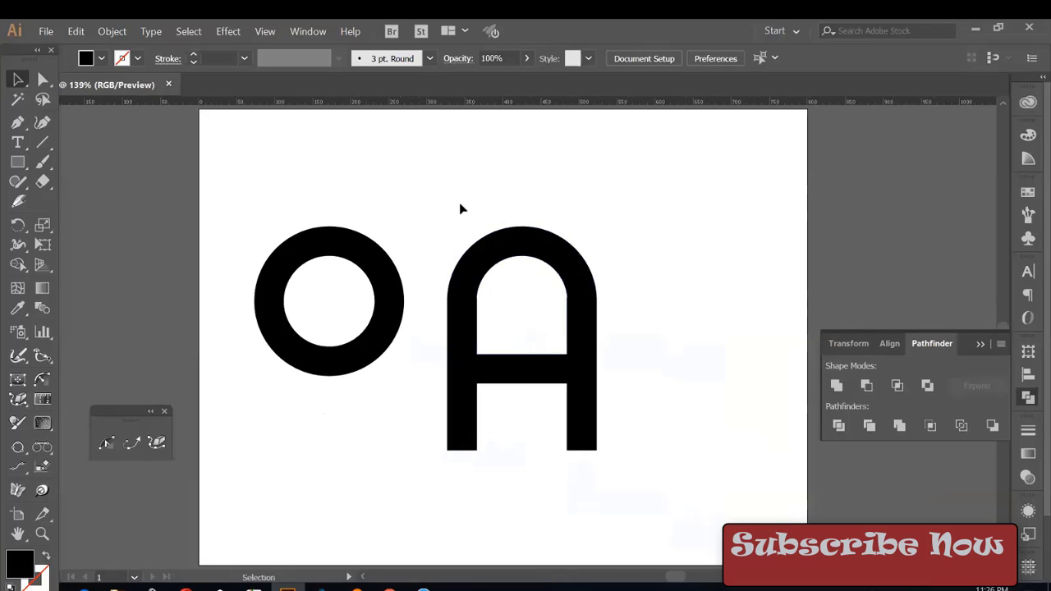
pyautogui.moveTo(428, 188); pyautogui.dragTo(624, 564)
# - Delete the A, scale the O ring down, and move it up and left
pyautogui.press('Delete')
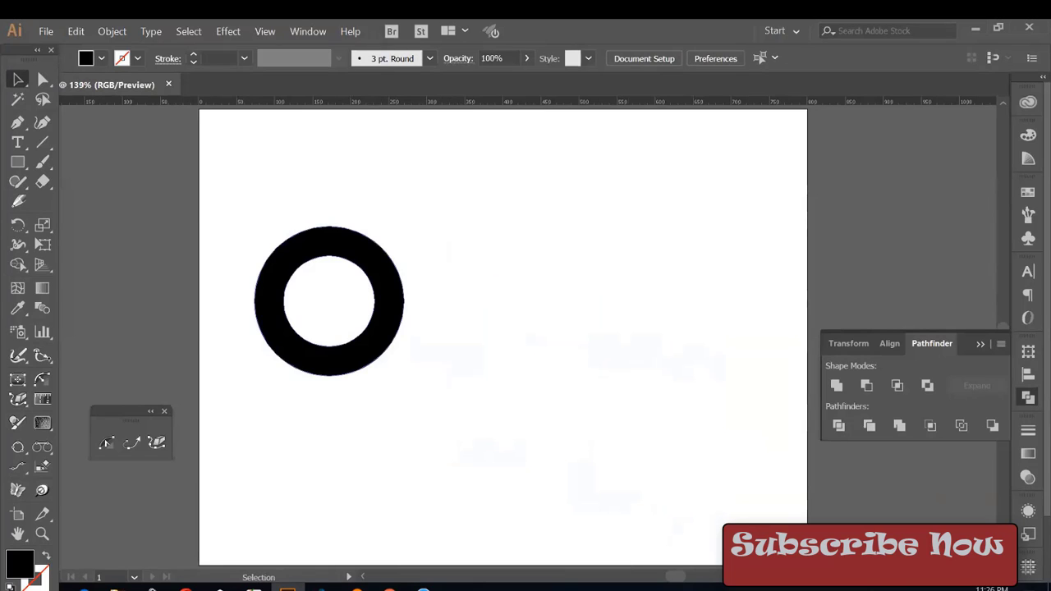
pyautogui.click(403, 282)
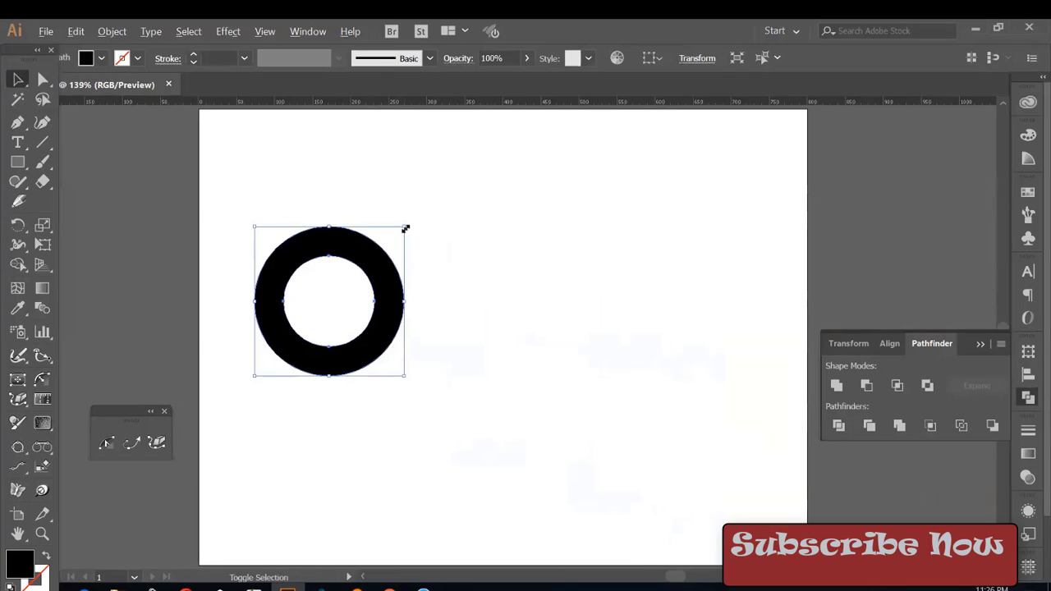
pyautogui.moveTo(404, 227)
pyautogui.mouseDown()
pyautogui.moveTo(395, 259)
pyautogui.moveTo(367, 266)
pyautogui.mouseUp()
pyautogui.click(386, 352)
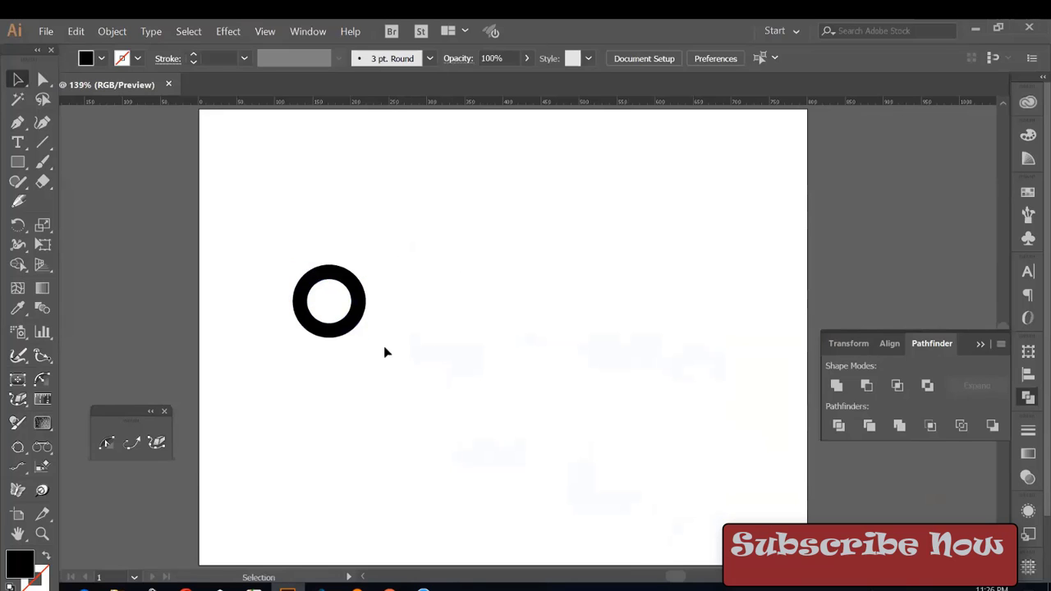
pyautogui.moveTo(361, 327); pyautogui.dragTo(319, 267)
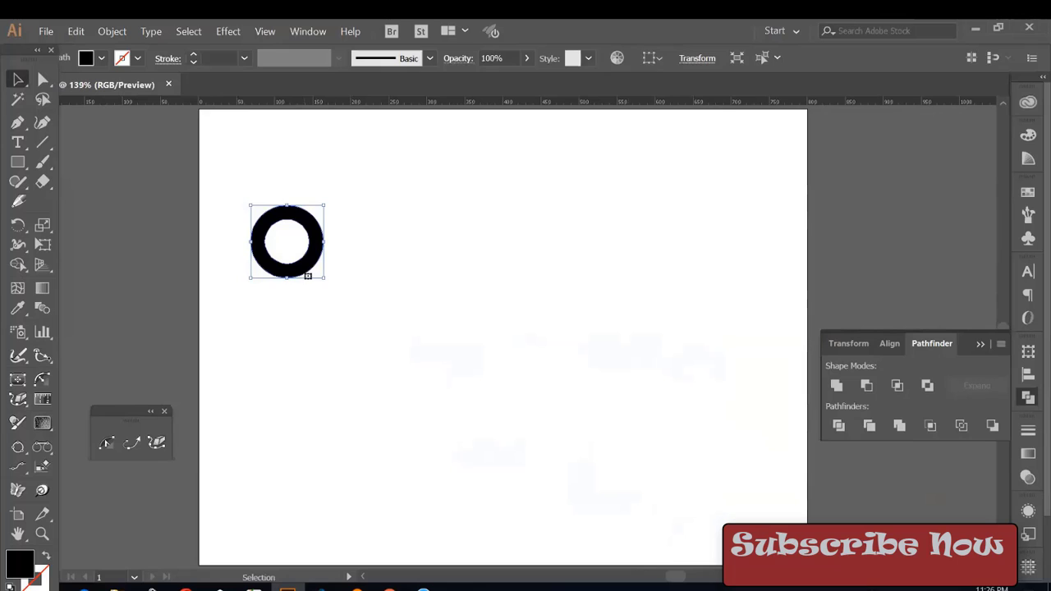
# - Copy the ring straight to the right so it overlaps the first ring
pyautogui.moveTo(289, 280); pyautogui.dragTo(316, 272)
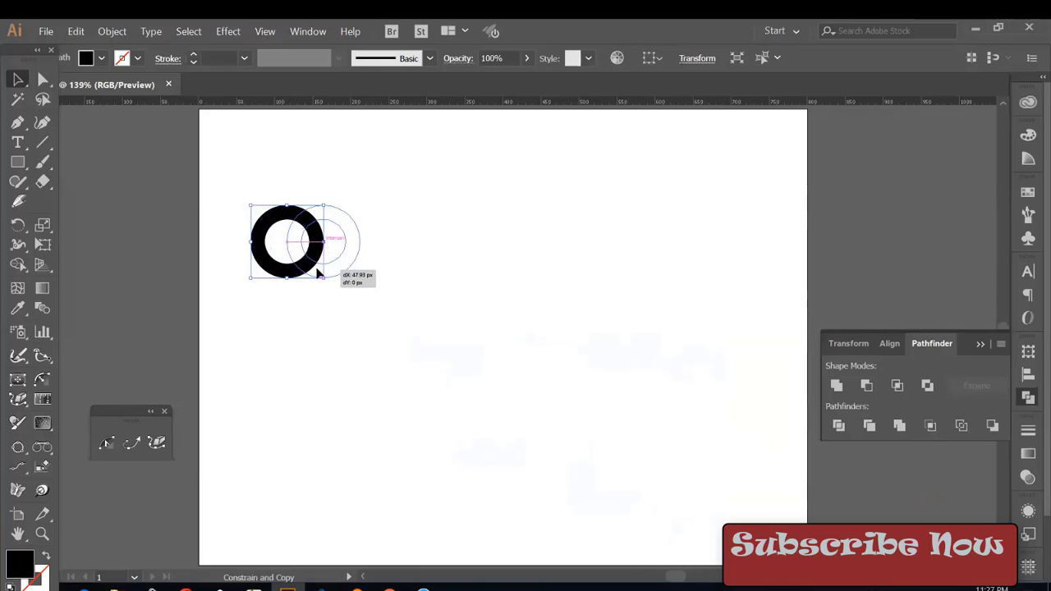
pyautogui.moveTo(316, 273); pyautogui.dragTo(319, 273)
pyautogui.click(336, 278)
pyautogui.click(337, 278)
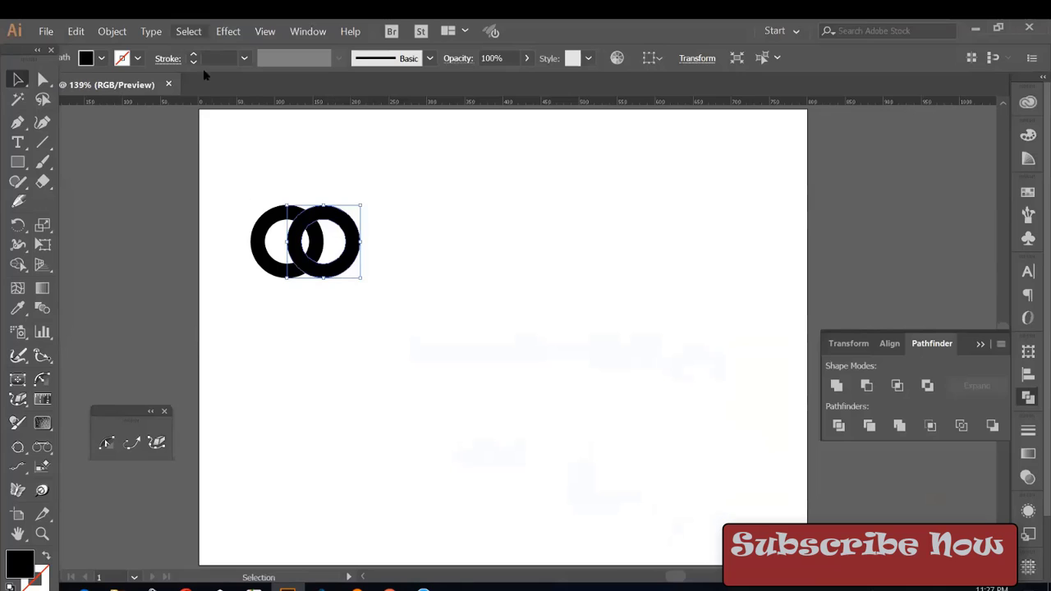
# - Fill the left ring with the red swatch, leaving the right ring black
pyautogui.keyDown('shift'); pyautogui.click(252, 236); pyautogui.keyUp('shift')
pyautogui.keyDown('shift'); pyautogui.click(351, 246); pyautogui.keyUp('shift')
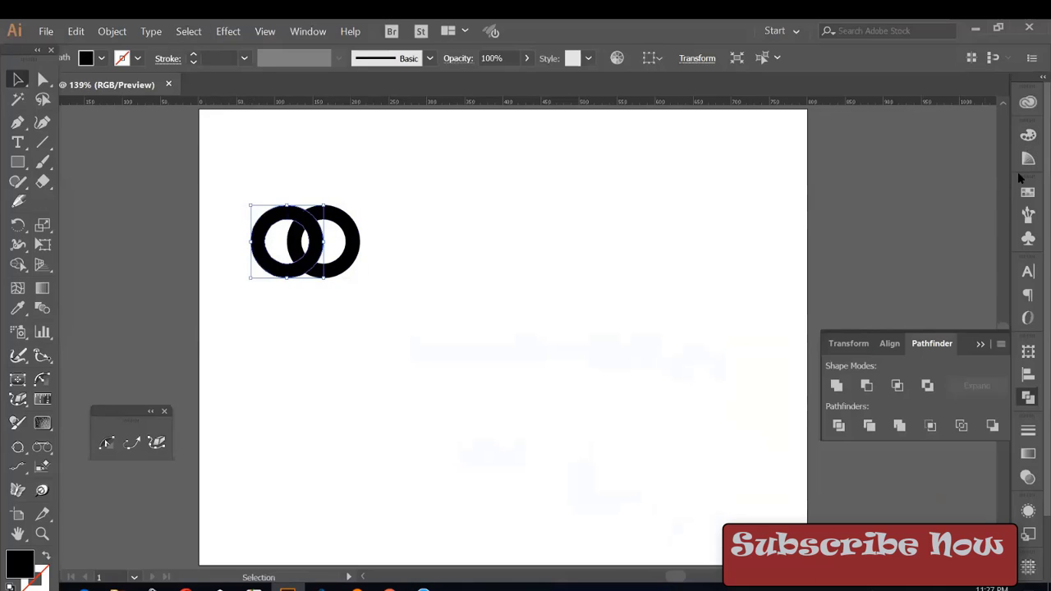
pyautogui.click(1027, 191)
pyautogui.click(869, 236)
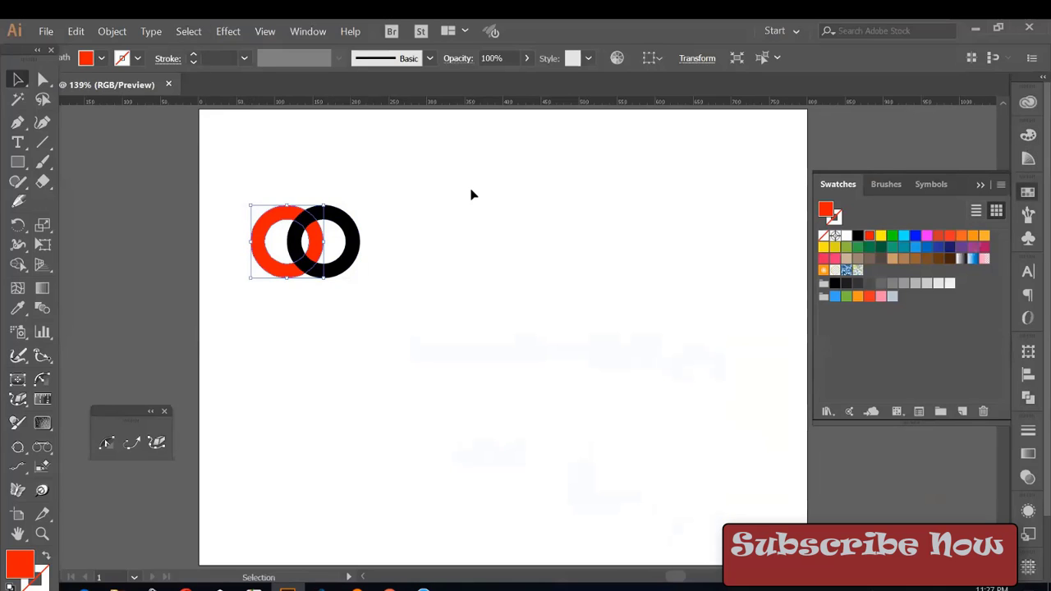
pyautogui.click(386, 220)
pyautogui.click(354, 234)
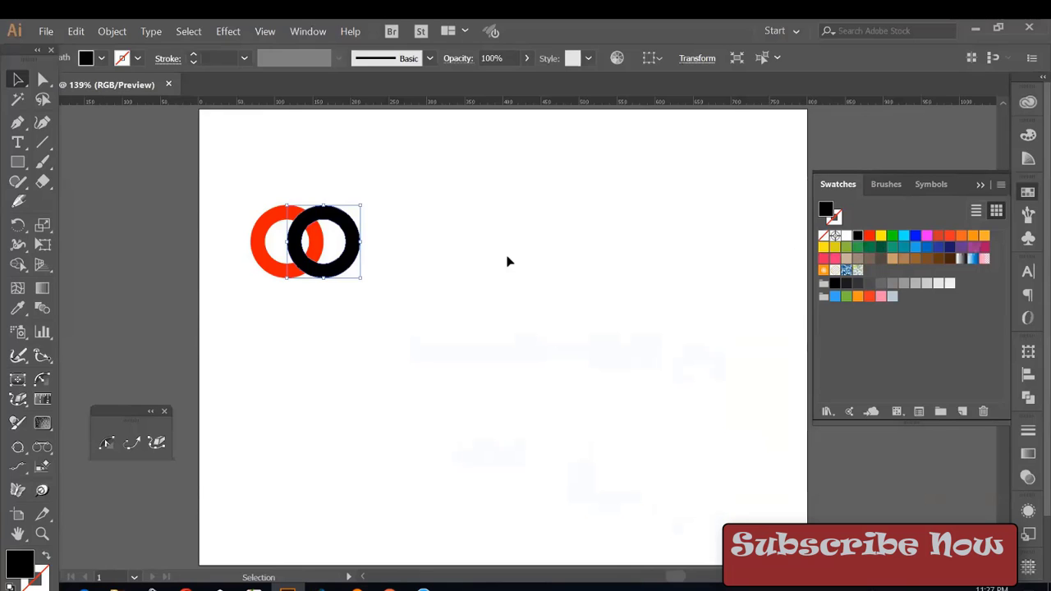
pyautogui.click(507, 261)
pyautogui.hotkey('ctrl', '+')
pyautogui.hotkey('ctrl', '+')
pyautogui.hotkey('ctrl', '+')
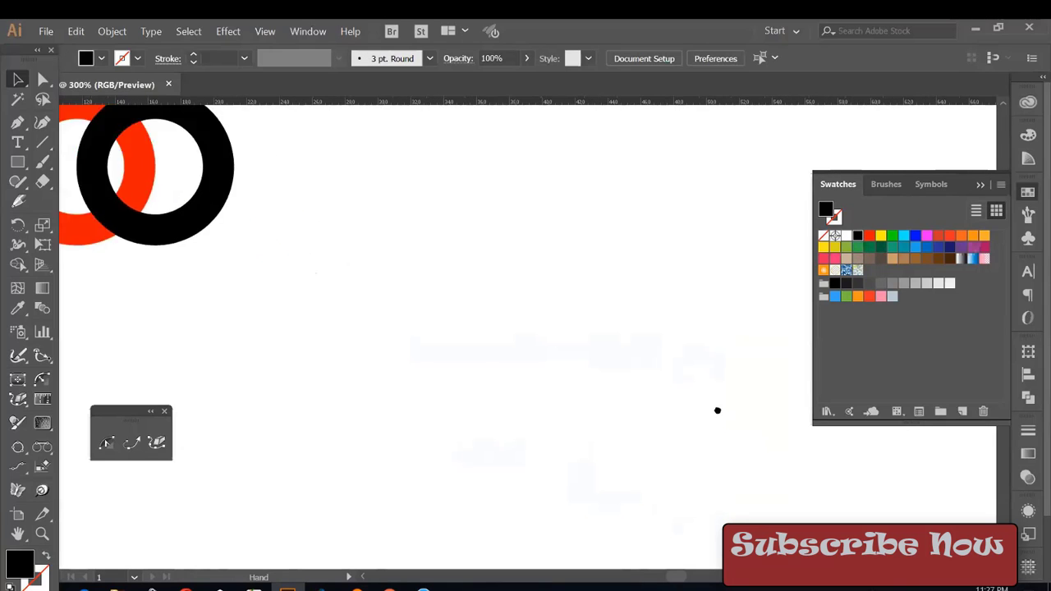
# - Zoom in on both rings and split off their top overlap with Shape Builder
pyautogui.scroll(3, 718, 410)
pyautogui.hscroll(-5, 718, 410)
pyautogui.hotkey('ctrl', 'a')
pyautogui.press('a')
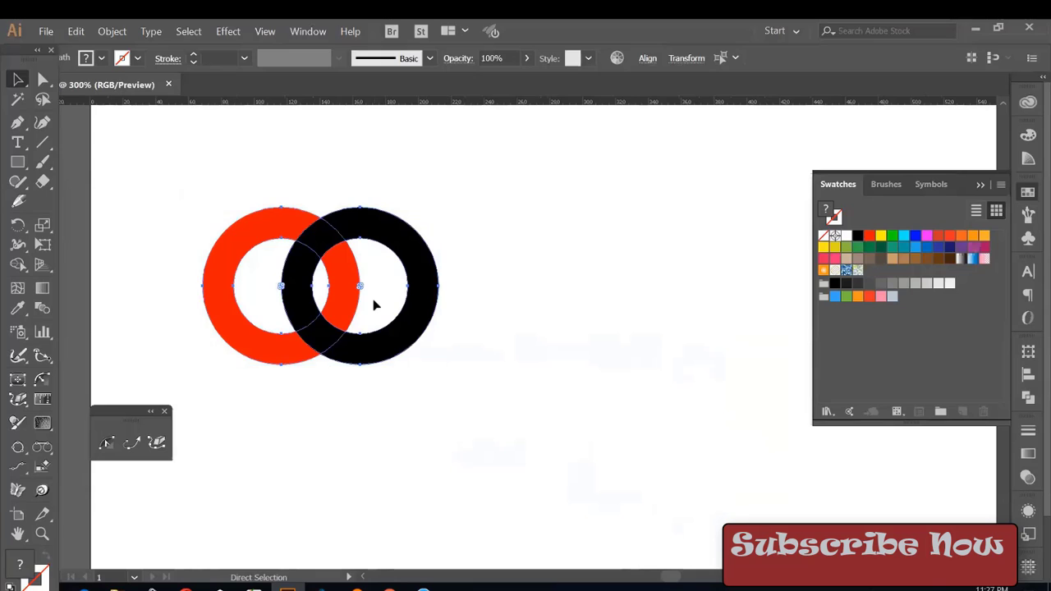
pyautogui.hotkey('ctrl', '+')
pyautogui.hotkey('ctrl', '+')
pyautogui.press('v')
pyautogui.hotkey('ctrl', '+')
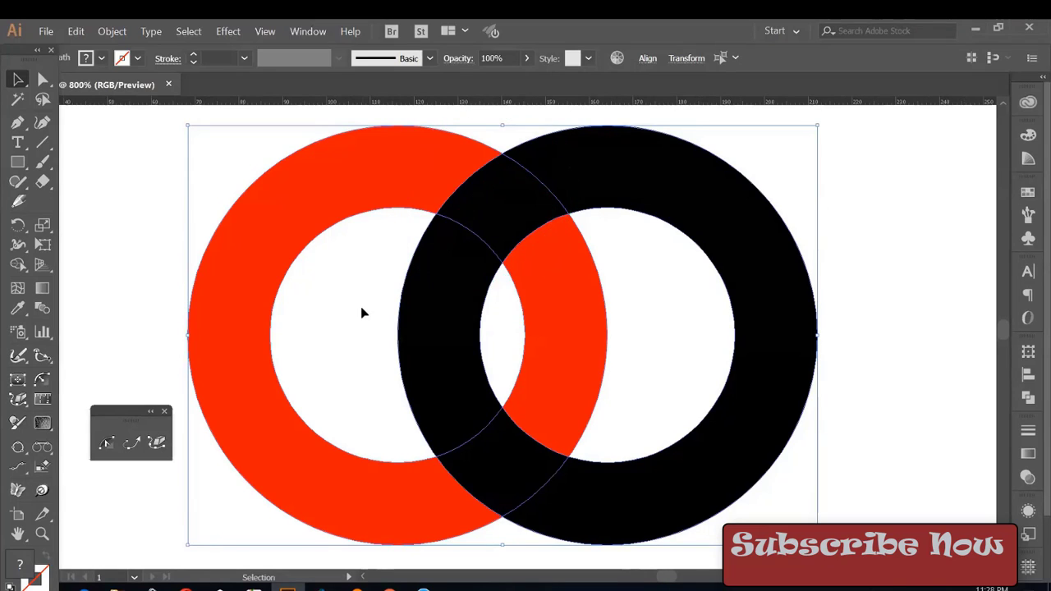
pyautogui.click(19, 266)
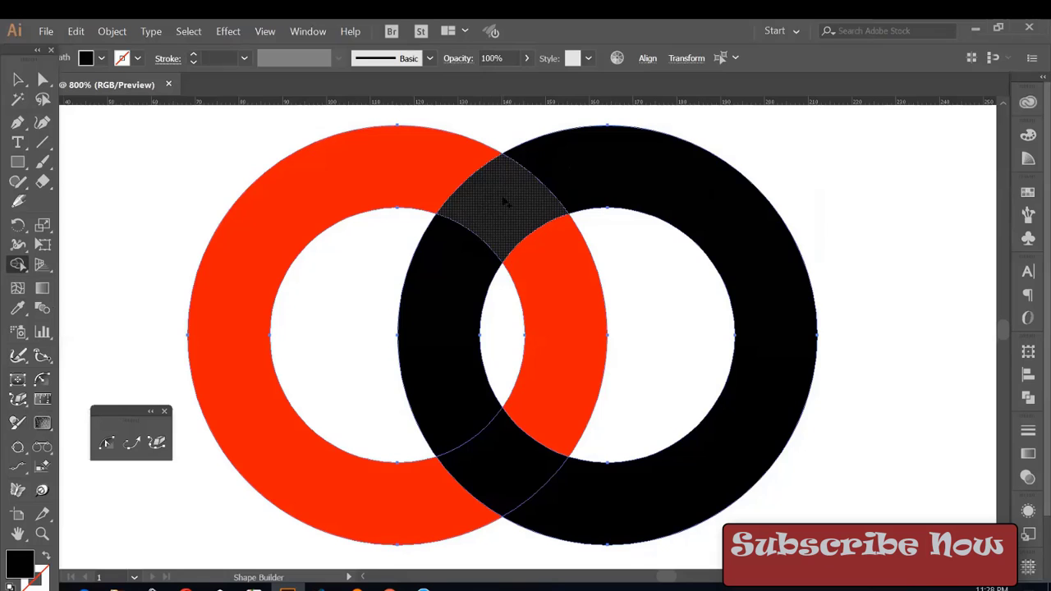
pyautogui.click(503, 202)
# - Eyedropper the left ring's red onto the top overlap piece, then zoom back out
pyautogui.click(18, 79)
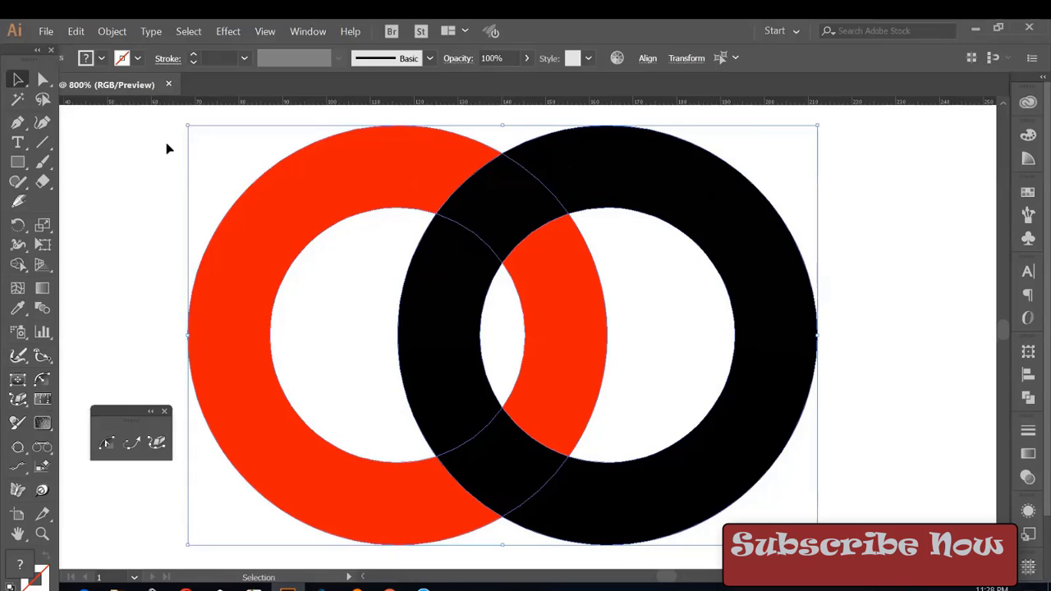
pyautogui.hotkey('ctrl', 'shift', 'a')
pyautogui.click(503, 176)
pyautogui.press('i')
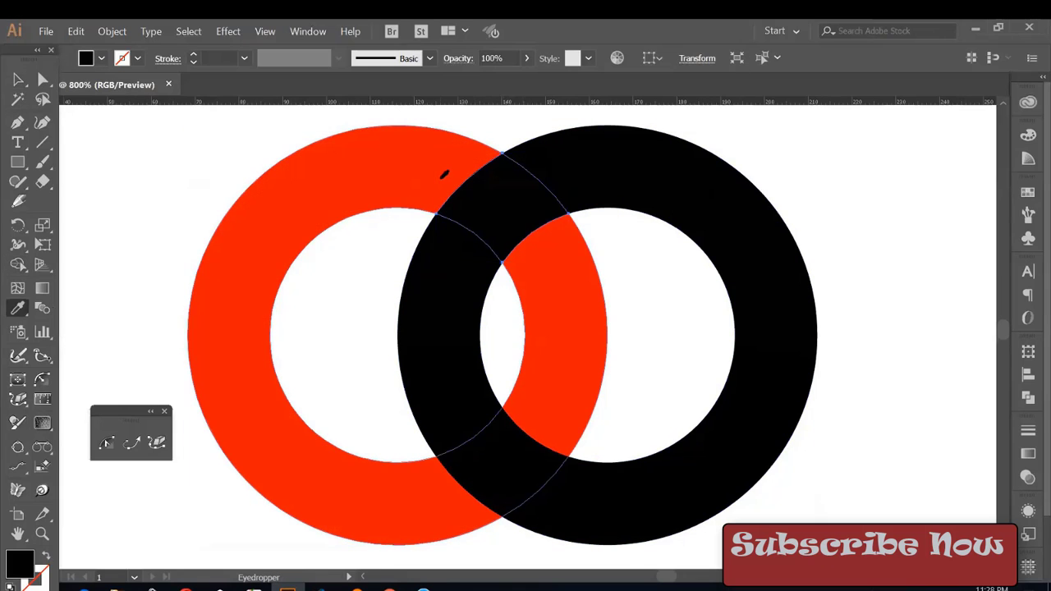
pyautogui.click(443, 175)
pyautogui.press('v')
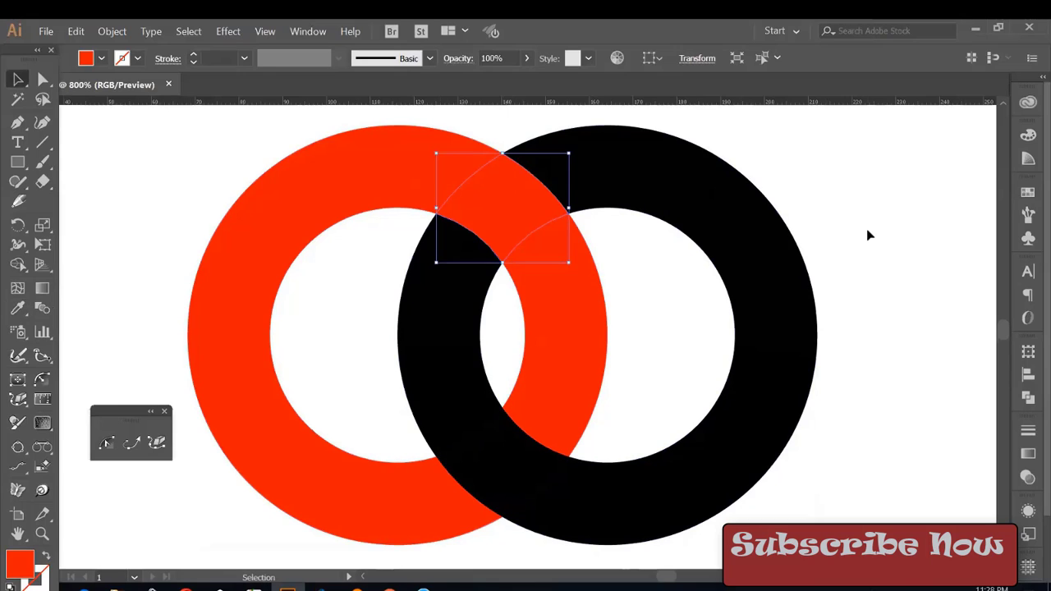
pyautogui.click(869, 236)
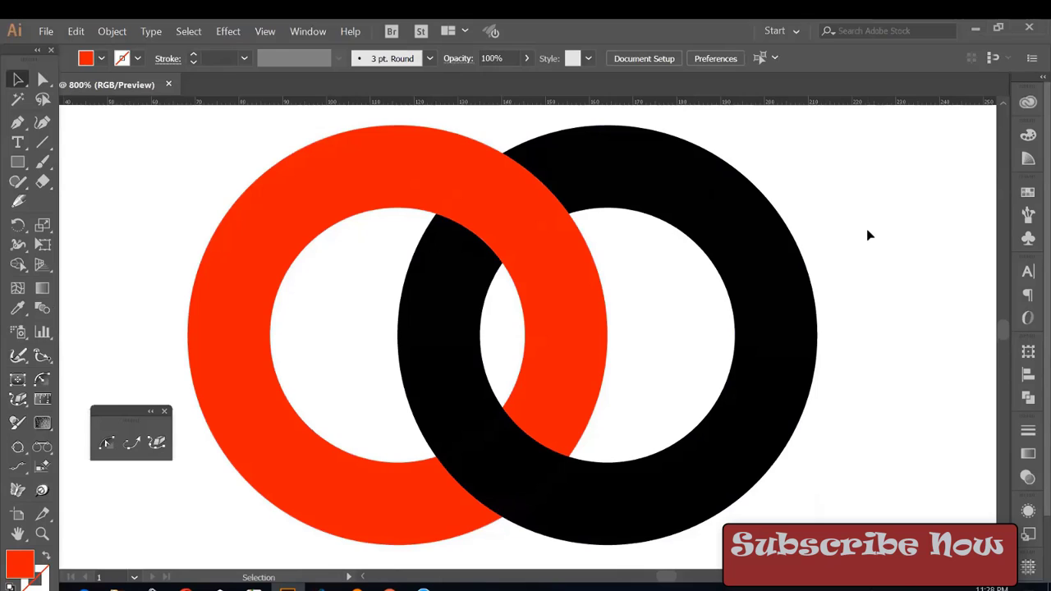
pyautogui.press('a')
pyautogui.hotkey('ctrl', '-')
pyautogui.hotkey('ctrl', '-')
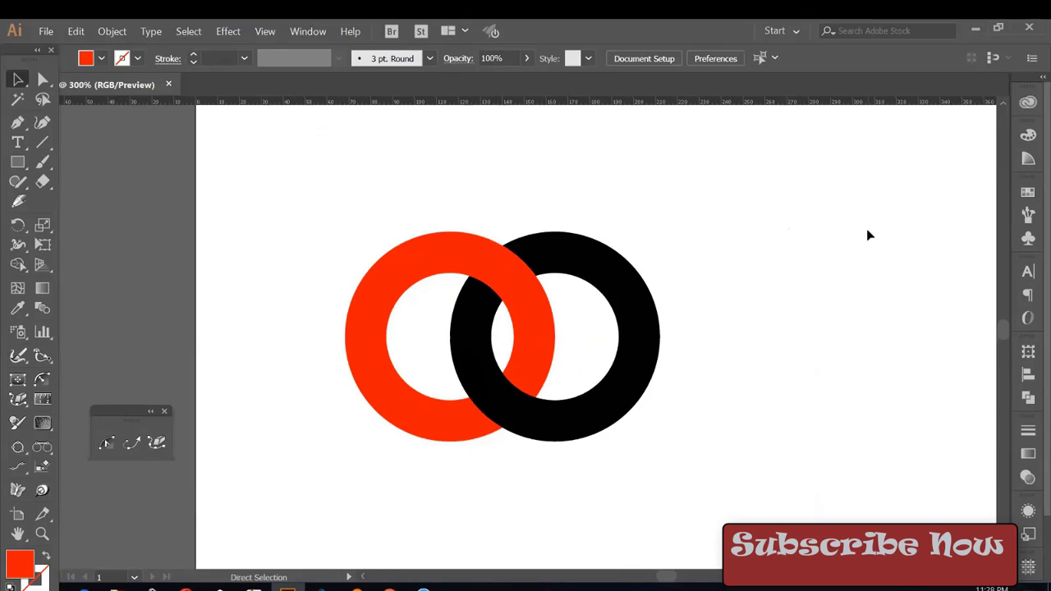
pyautogui.hotkey('ctrl', '-')
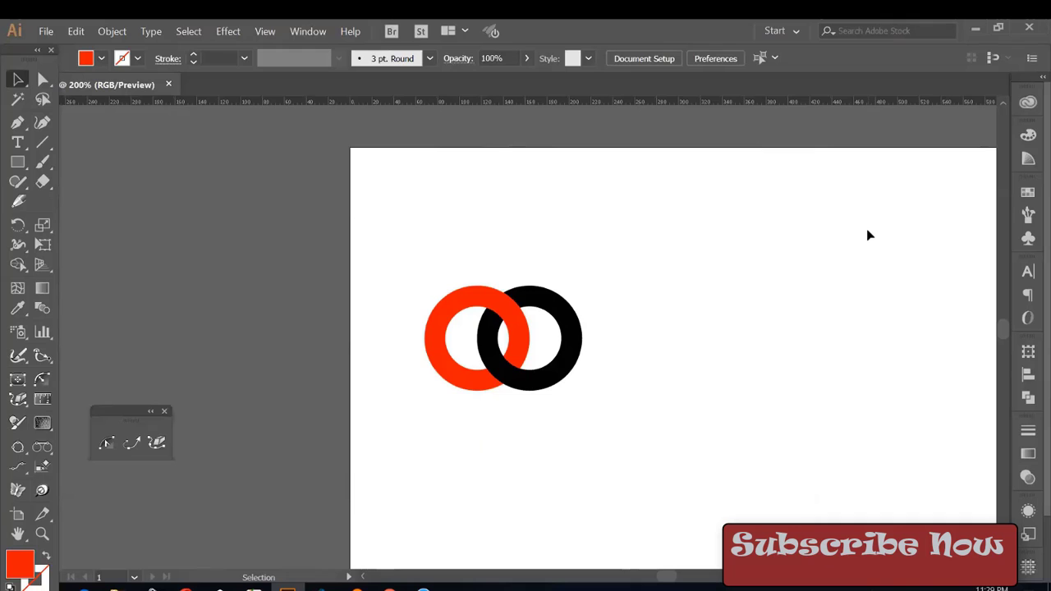
# - Zoom in on the artboard and select both rings
pyautogui.hotkey('ctrl', '+')
pyautogui.hotkey('ctrl', '+')
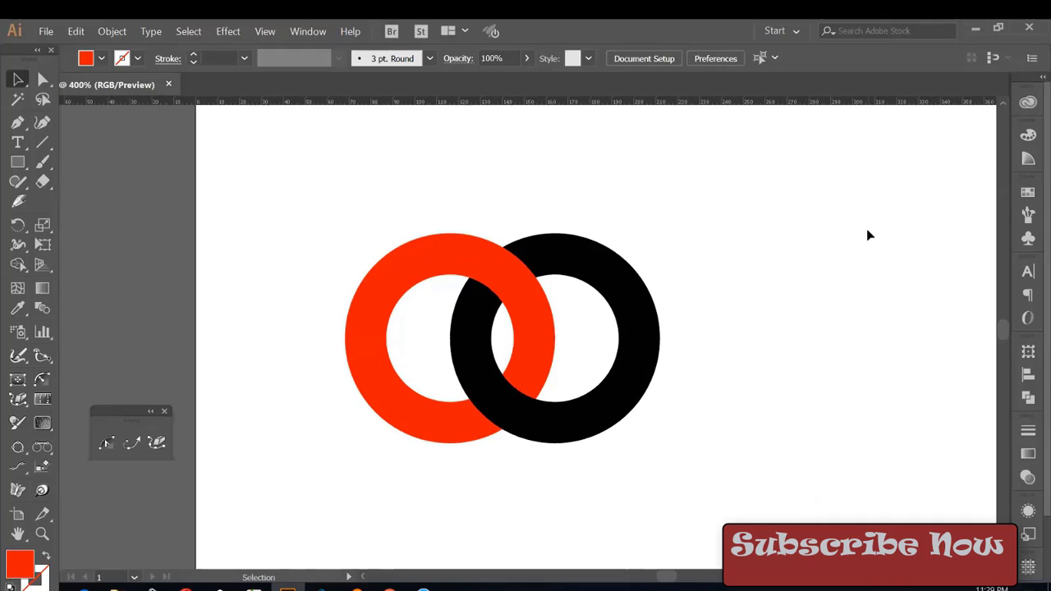
pyautogui.hscroll(2, 738, 259)
pyautogui.hscroll(2, 738, 259)
pyautogui.hotkey('ctrl', '0')
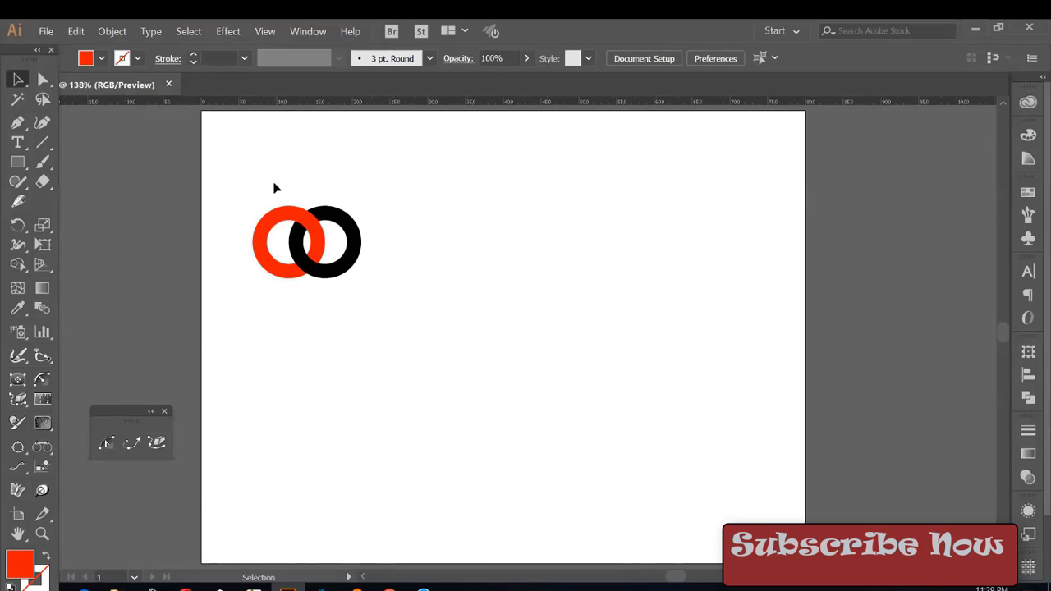
pyautogui.hotkey('ctrl', '+')
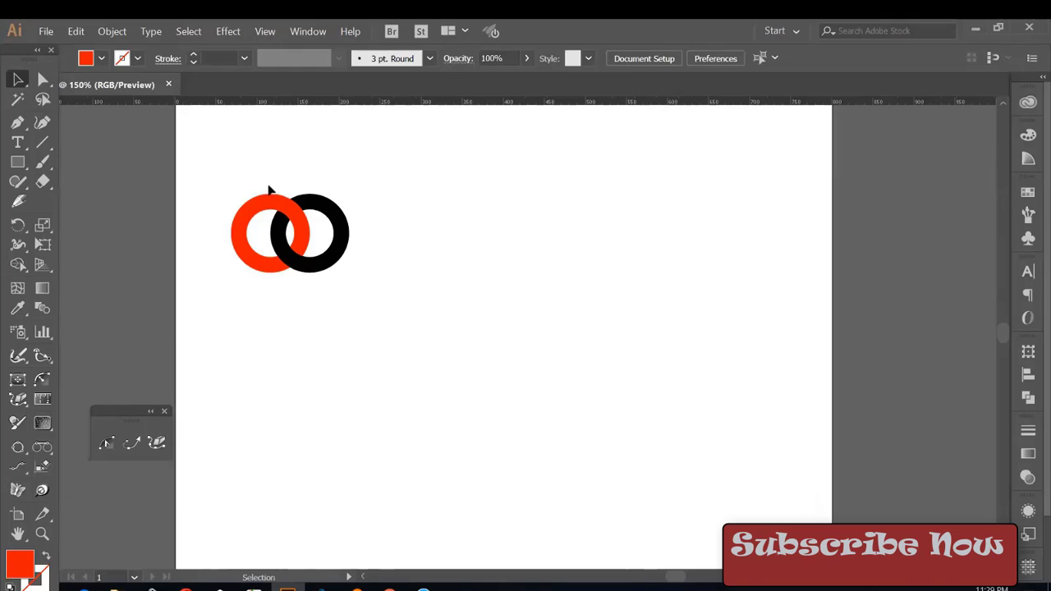
pyautogui.moveTo(262, 171); pyautogui.dragTo(705, 481)
pyautogui.hotkey('ctrl', '+')
pyautogui.hotkey('ctrl', '+')
pyautogui.hotkey('ctrl', 'a')
# - Recolour the black ring with a blue swatch, deselect, and zoom in closer on the rings
pyautogui.click(1030, 194)
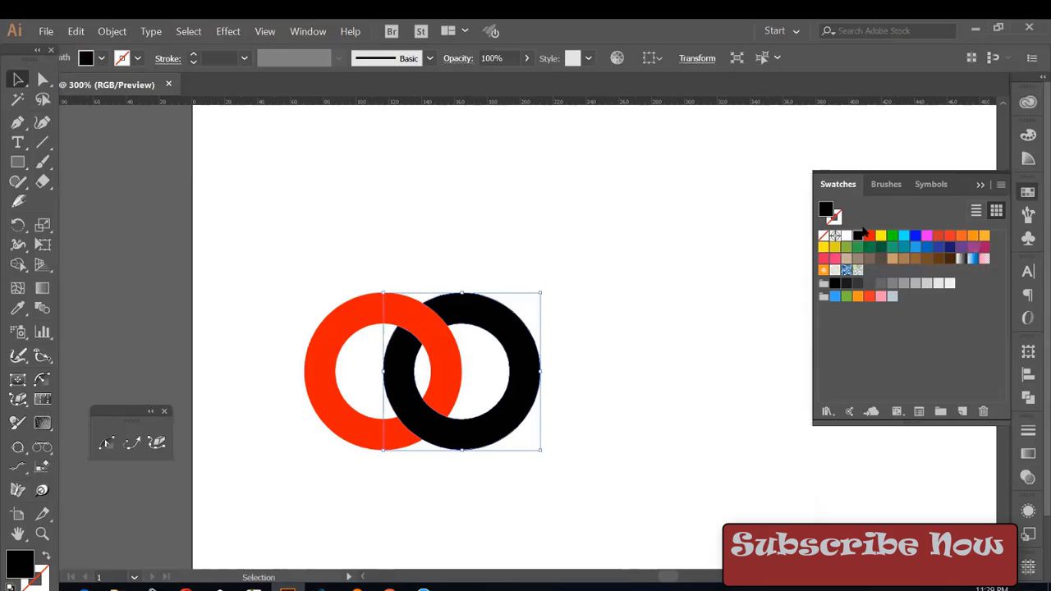
pyautogui.click(916, 246)
pyautogui.click(601, 224)
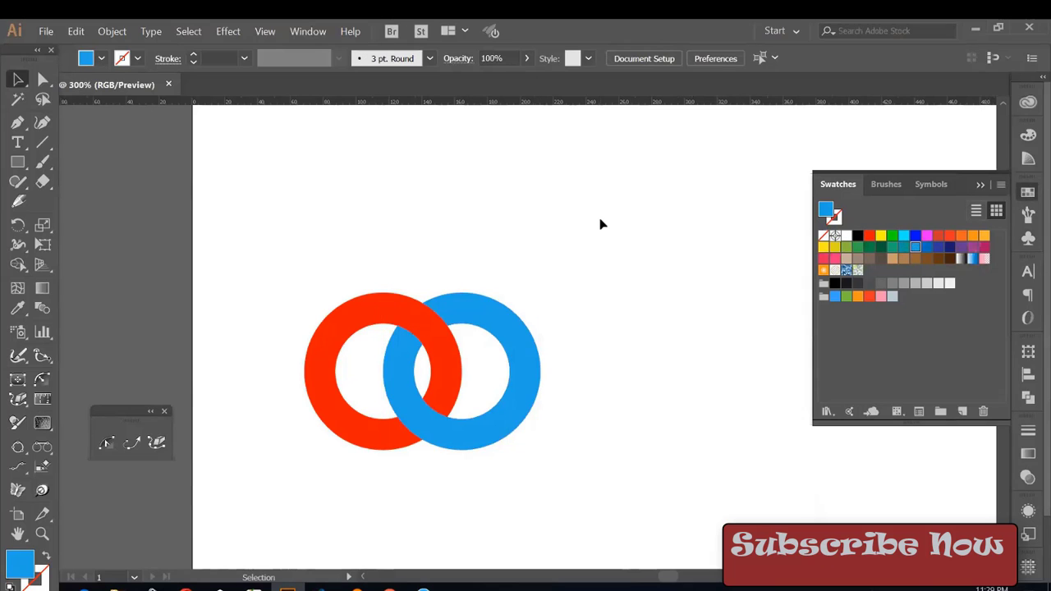
pyautogui.hotkey('ctrl', '=')
pyautogui.hotkey('ctrl', '=')
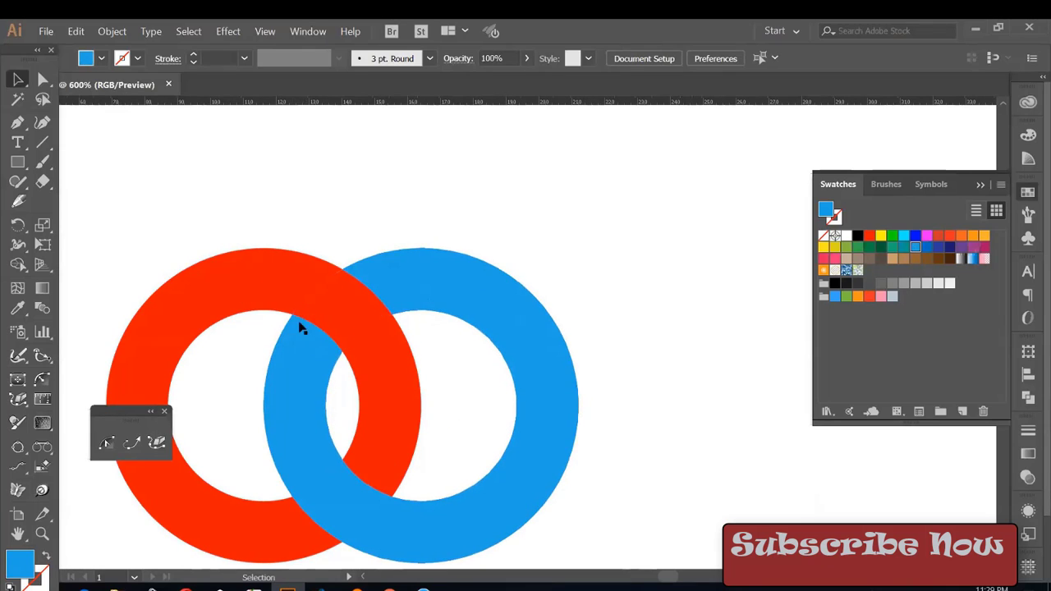
pyautogui.moveTo(368, 216); pyautogui.dragTo(436, 224)
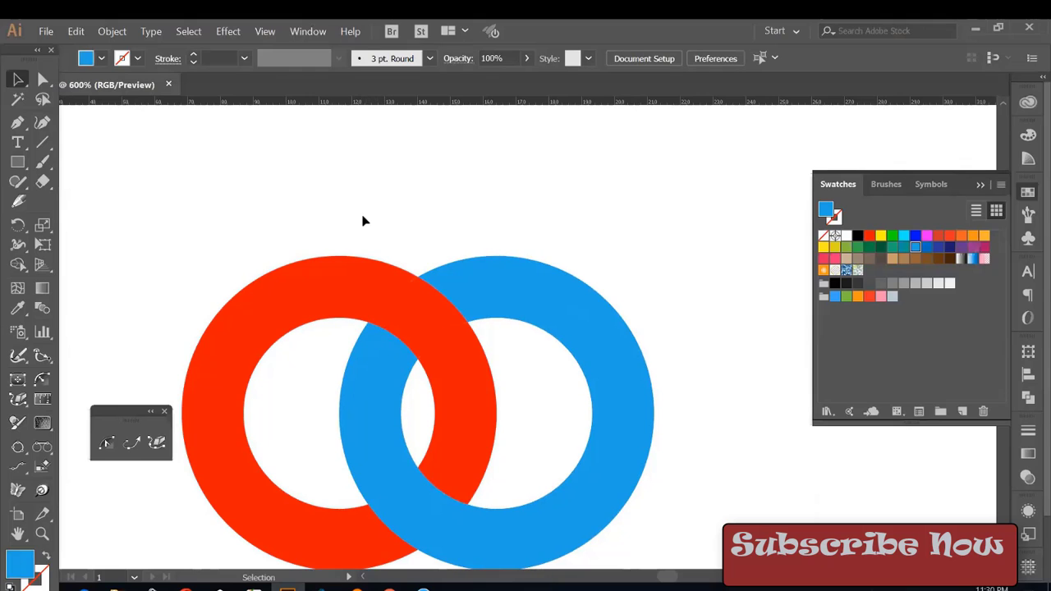
# - Drag four ruler guides to the red ring's top, bottom, left and right edges
pyautogui.moveTo(294, 238); pyautogui.dragTo(341, 214)
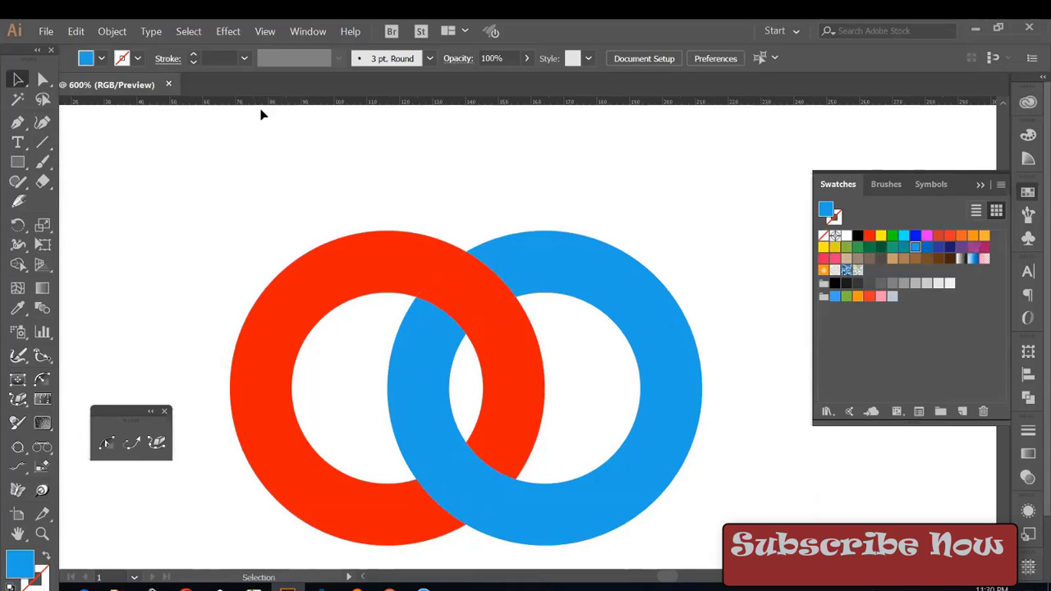
pyautogui.moveTo(291, 101)
pyautogui.mouseDown()
pyautogui.moveTo(374, 234)
pyautogui.moveTo(384, 232)
pyautogui.mouseUp()
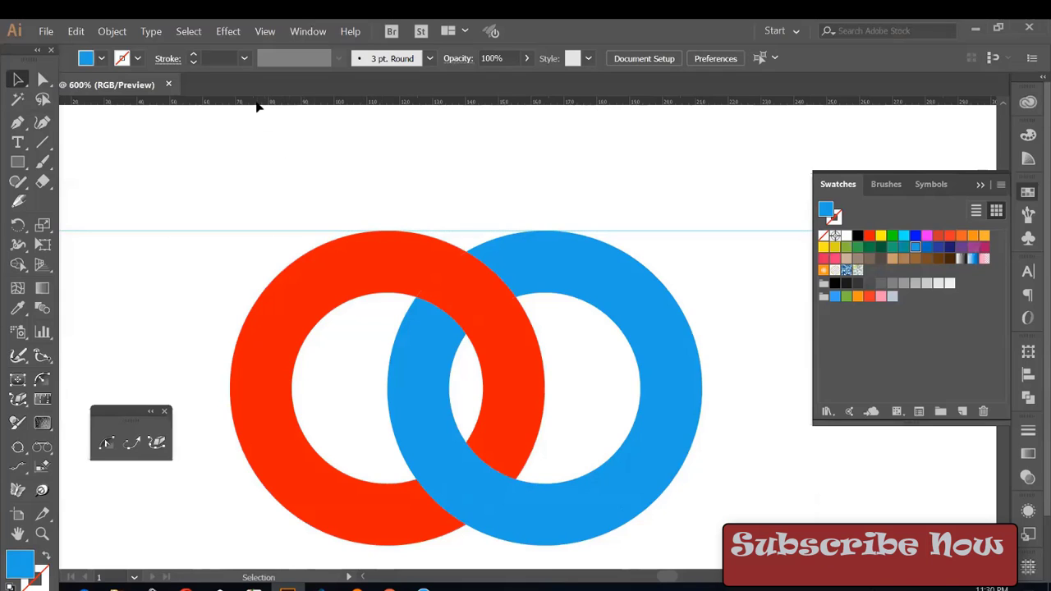
pyautogui.moveTo(257, 104); pyautogui.dragTo(231, 392)
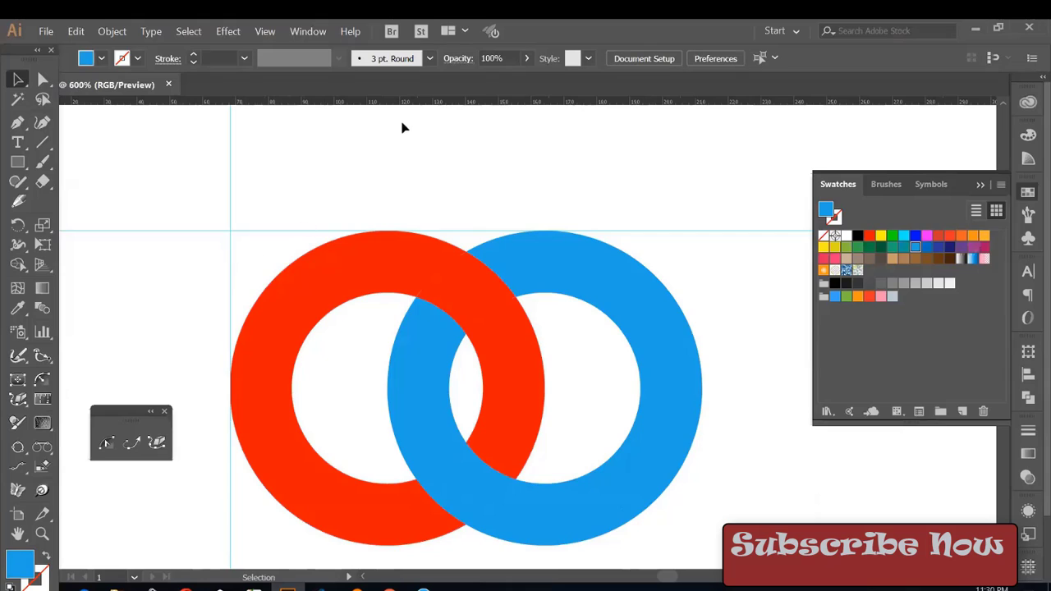
pyautogui.moveTo(399, 102); pyautogui.dragTo(395, 545)
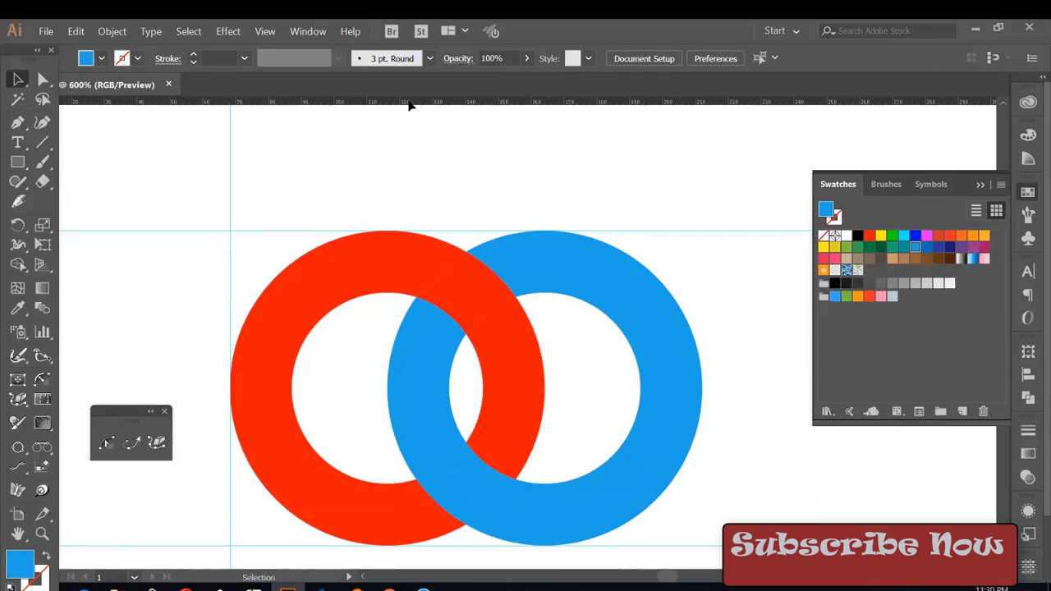
pyautogui.moveTo(410, 104)
pyautogui.mouseDown()
pyautogui.moveTo(550, 419)
pyautogui.moveTo(545, 402)
pyautogui.mouseUp()
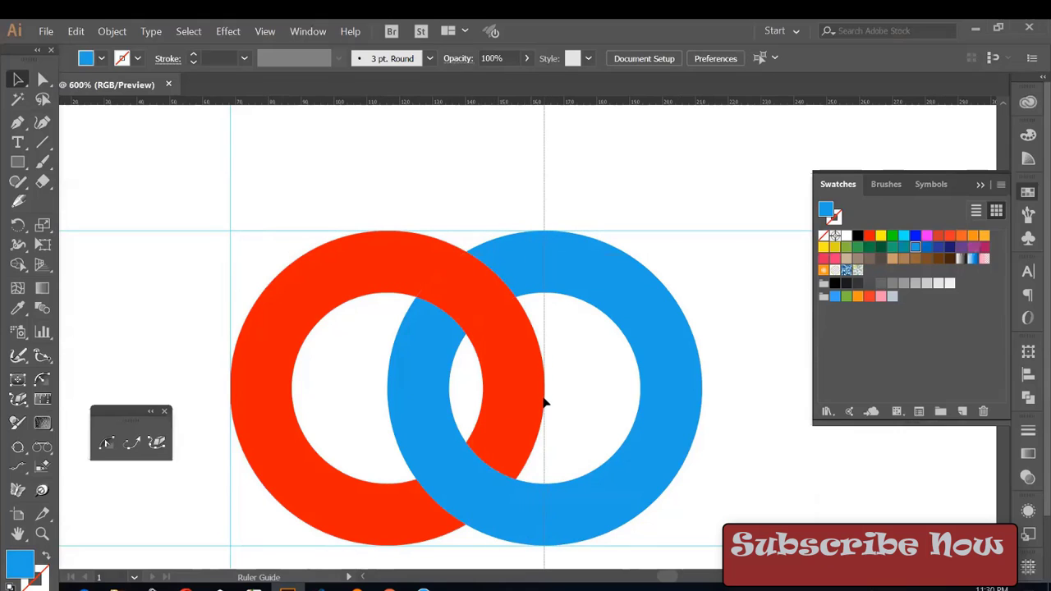
pyautogui.press('l')
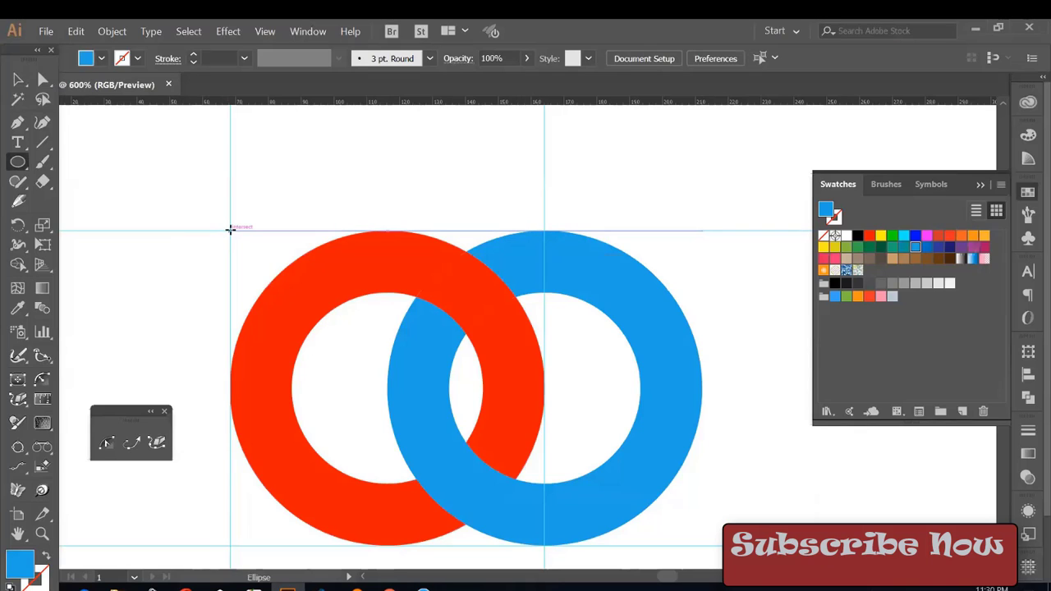
# - Draw a circle in the guide box and scale it to just cover the red ring's hole, filled solid blue
pyautogui.moveTo(230, 231); pyautogui.dragTo(543, 545)
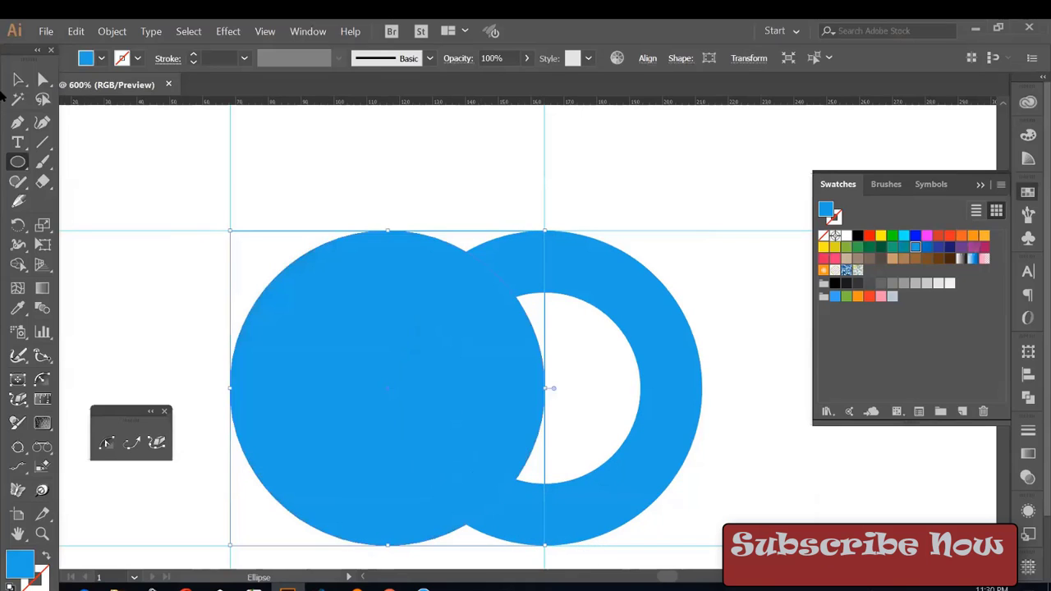
pyautogui.press('v')
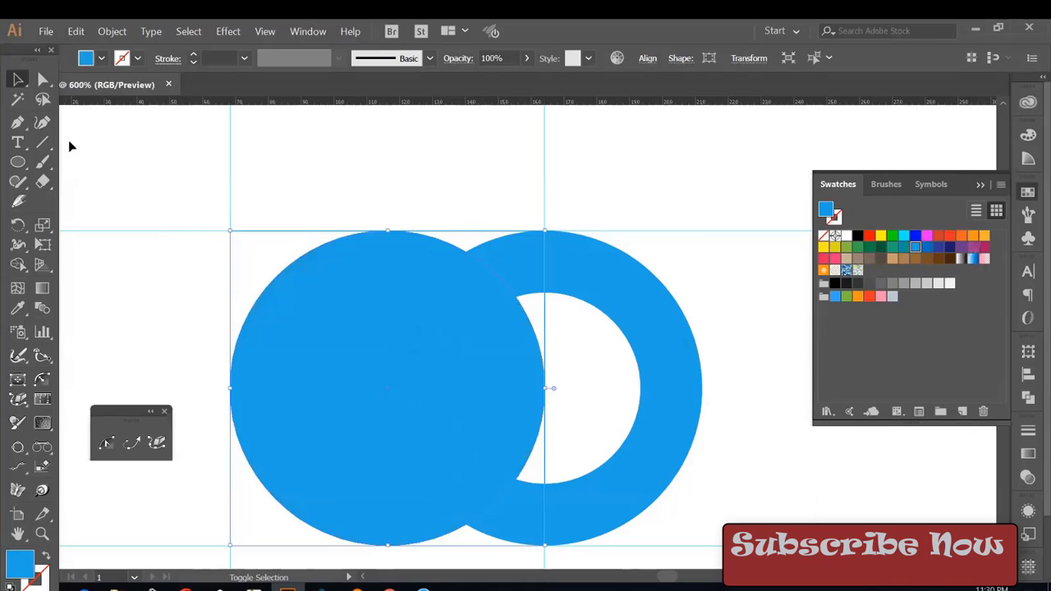
pyautogui.hotkey('shift', 'x')
pyautogui.moveTo(544, 231); pyautogui.dragTo(507, 302)
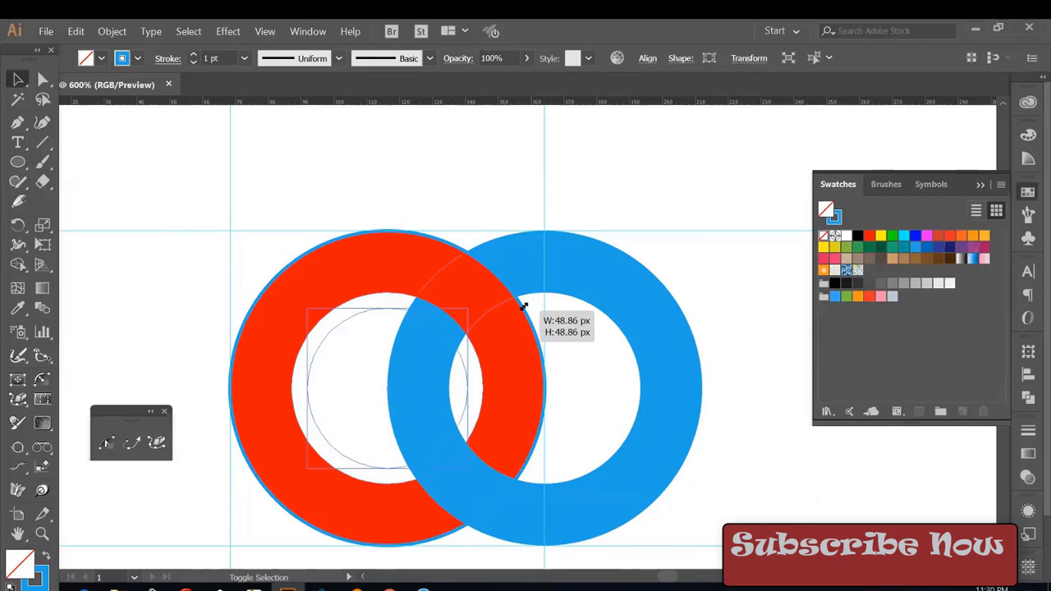
pyautogui.moveTo(519, 308); pyautogui.dragTo(521, 302)
pyautogui.hotkey('ctrl', 'shift', 'a')
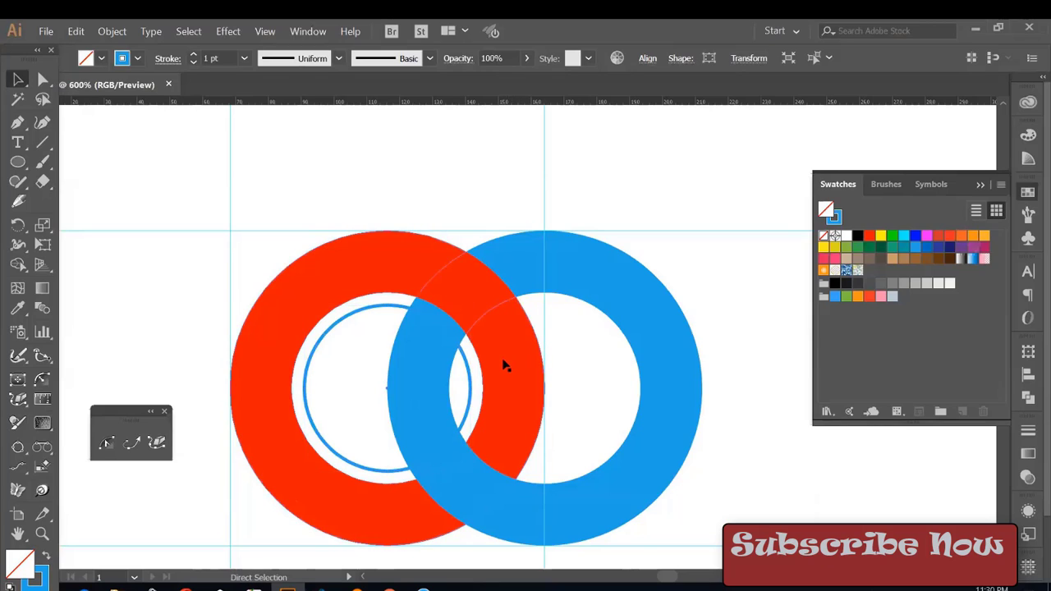
pyautogui.hotkey('ctrl', 'z')
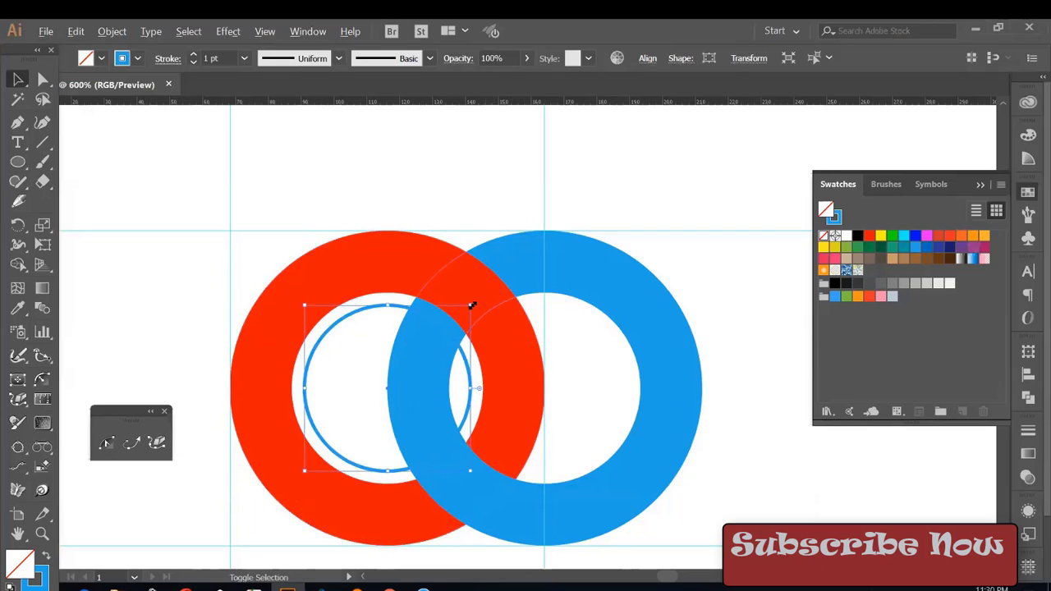
pyautogui.moveTo(472, 304); pyautogui.dragTo(484, 293)
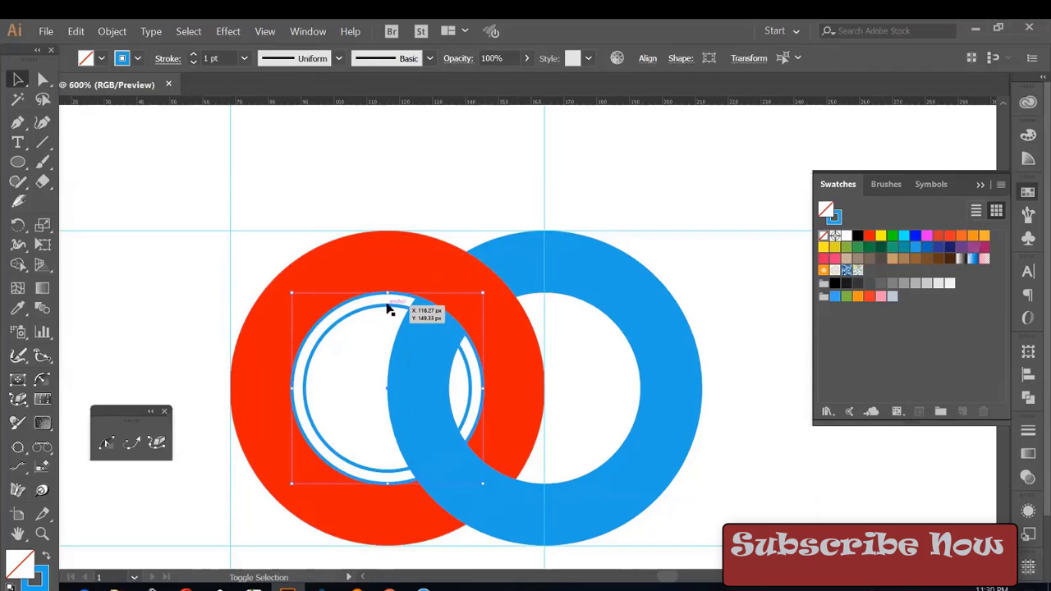
pyautogui.hotkey('shift', 'x')
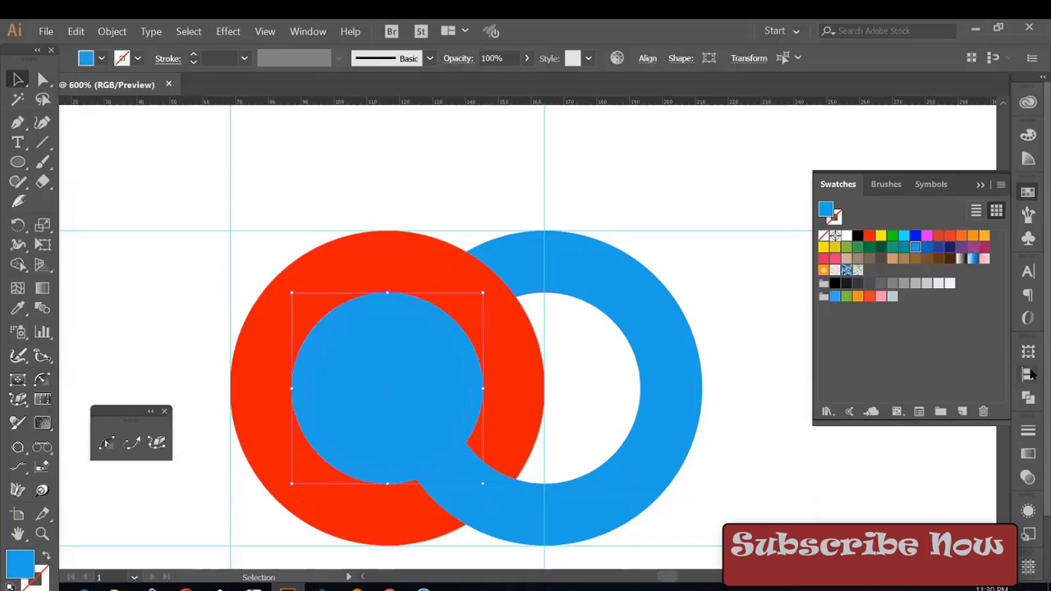
# - Apply Pathfinder Exclude to the blue shapes and zoom in on the overlap
pyautogui.click(1029, 398)
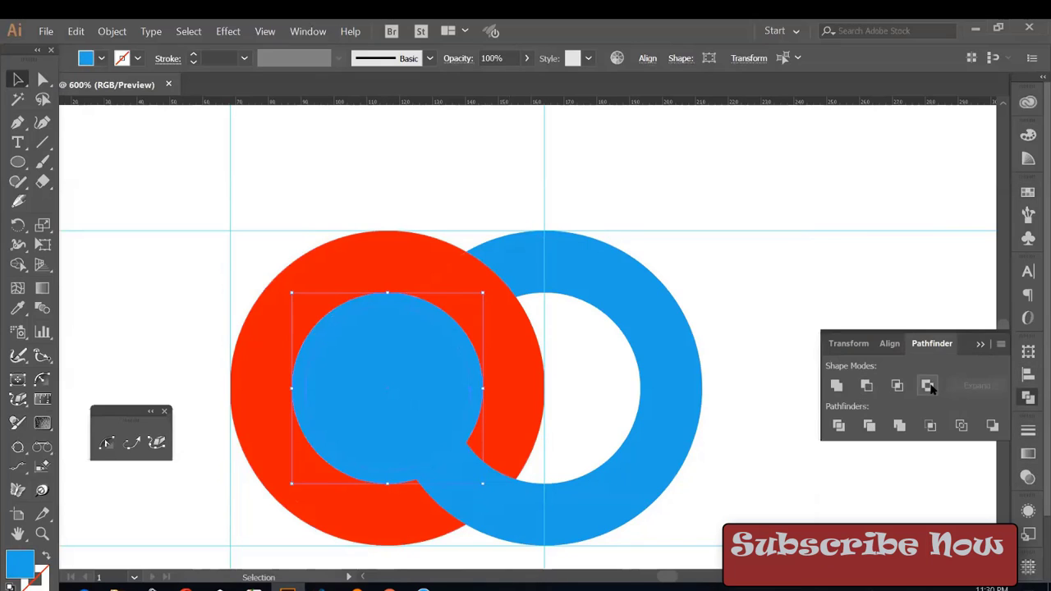
pyautogui.click(927, 385)
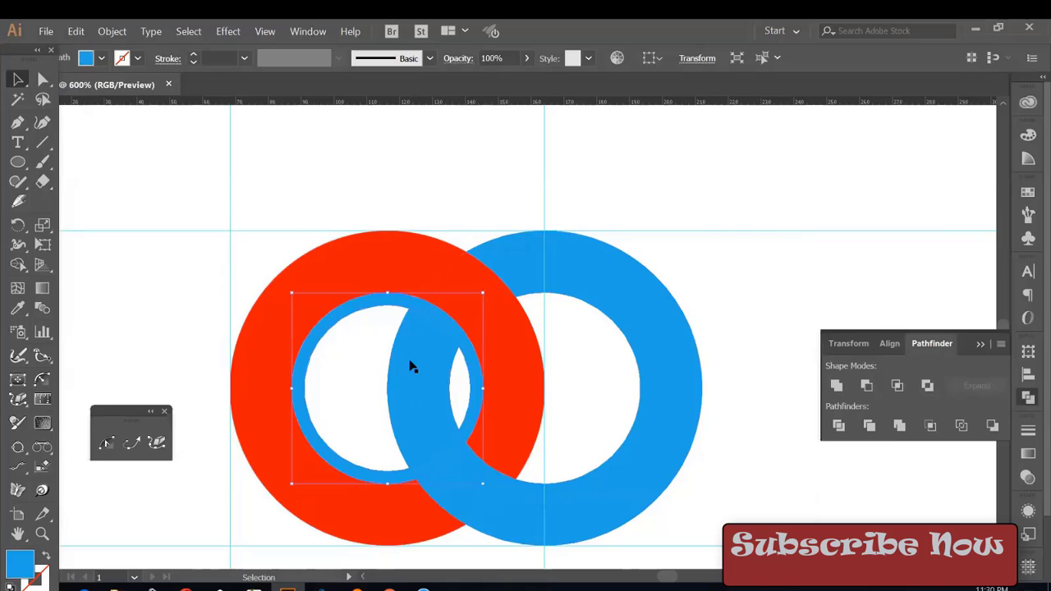
pyautogui.press('a')
pyautogui.hotkey('ctrl', '+')
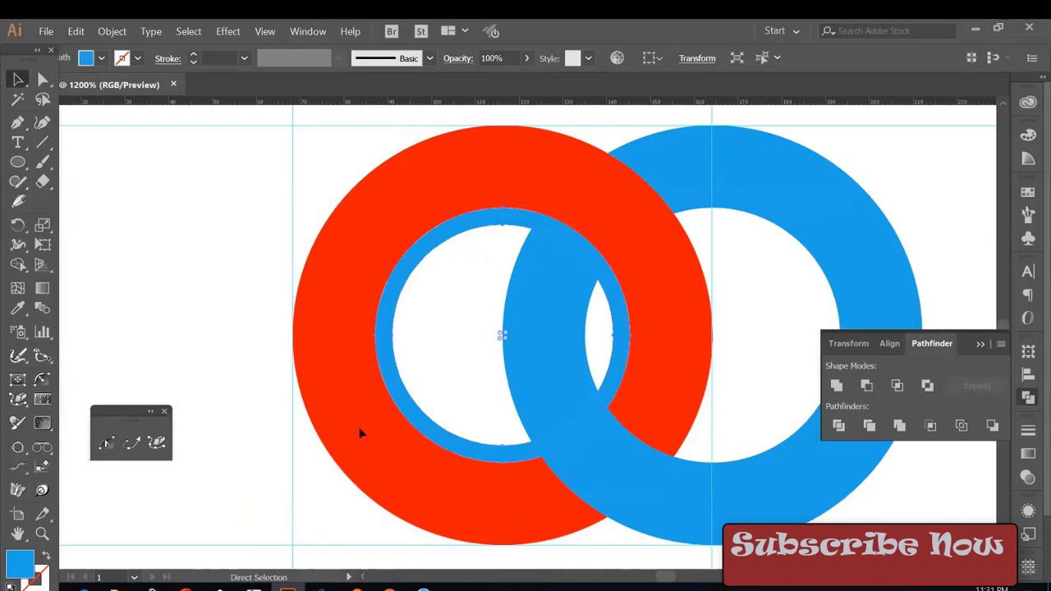
pyautogui.hotkey('ctrl', '+')
pyautogui.press('v')
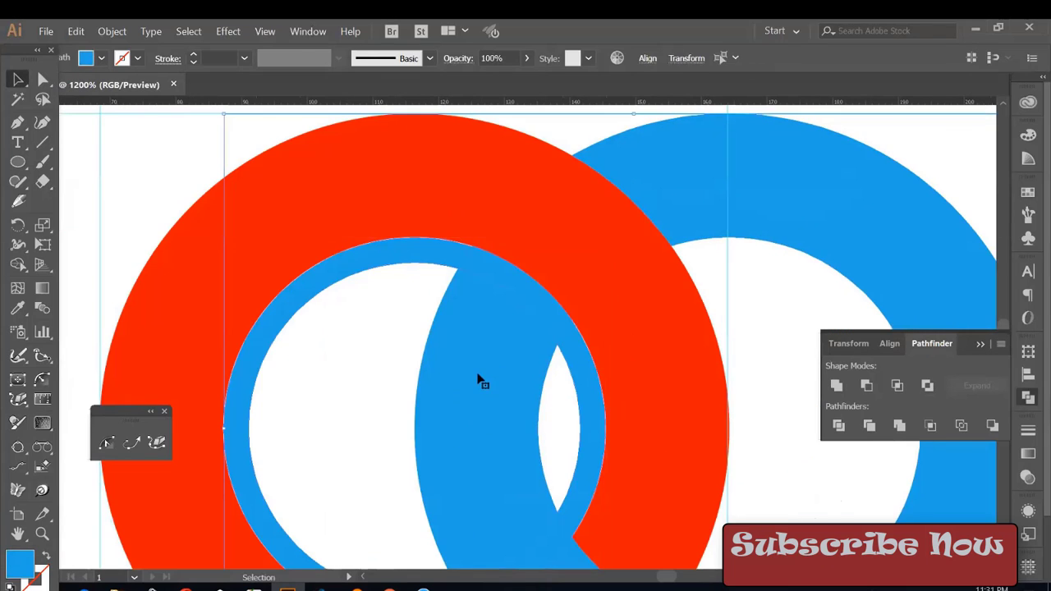
# - Delete the thin blue lens sliver and inner ring with Shape Builder
pyautogui.hotkey('shift', 'm')
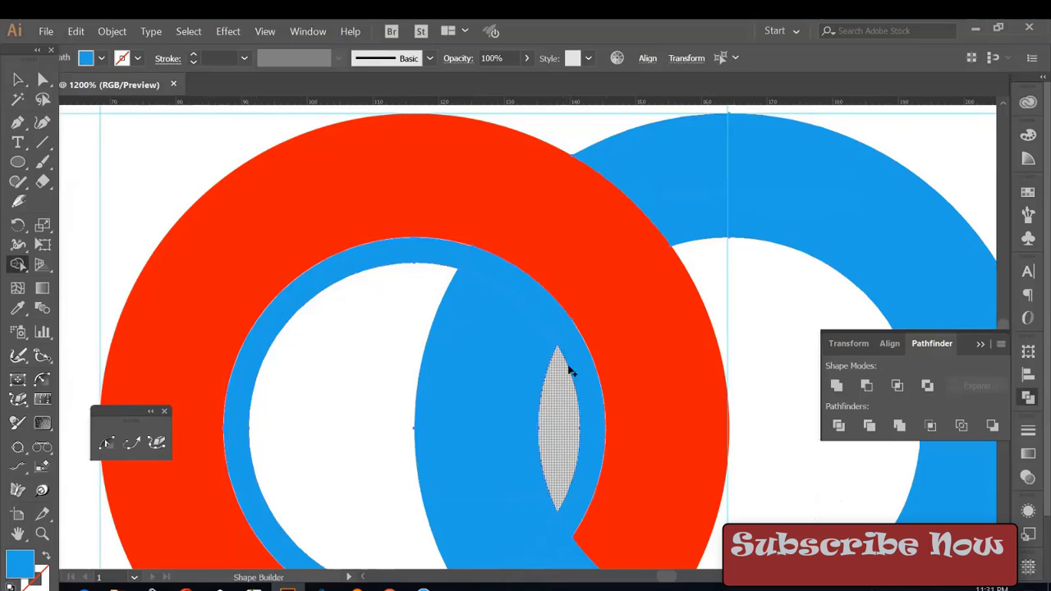
pyautogui.keyDown('alt'); pyautogui.click(579, 365); pyautogui.keyUp('alt')
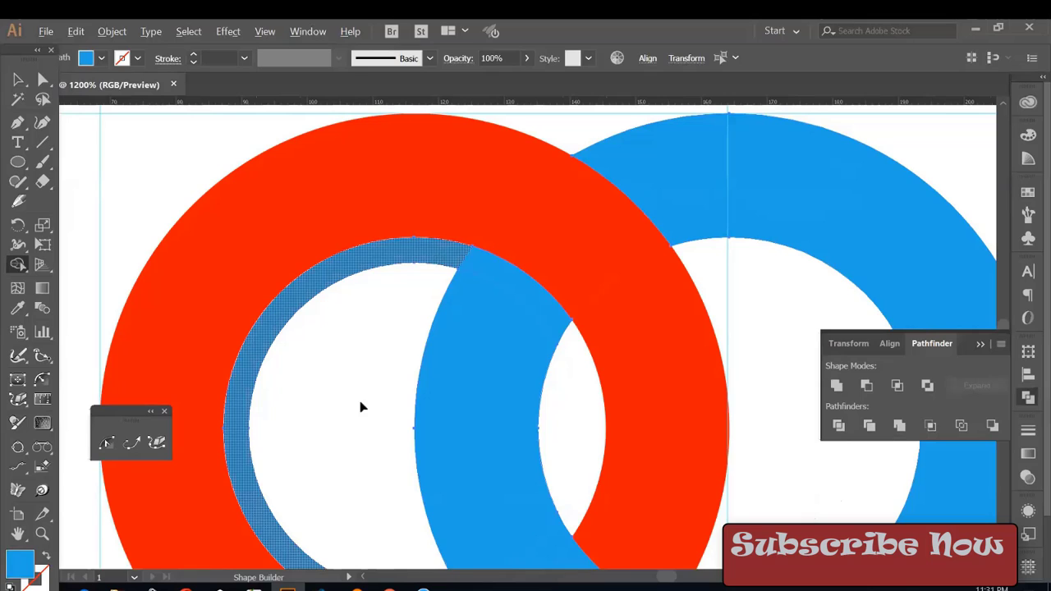
pyautogui.keyDown('alt'); pyautogui.click(343, 277); pyautogui.keyUp('alt')
pyautogui.scroll(-3, 488, 415)
# - Split the blue compound shape into separate pieces
pyautogui.press('v')
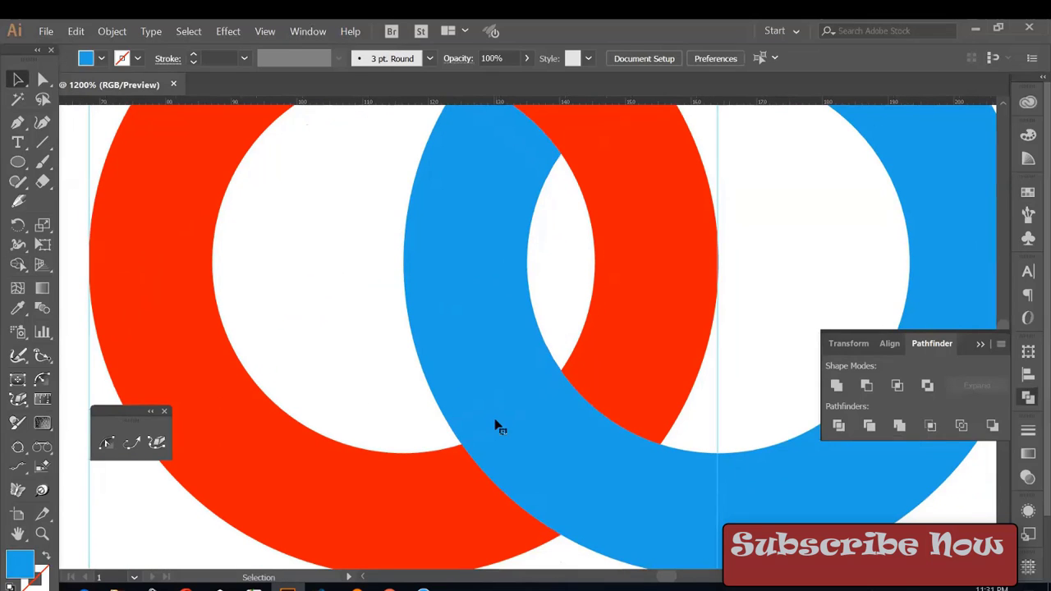
pyautogui.rightClick(495, 420)
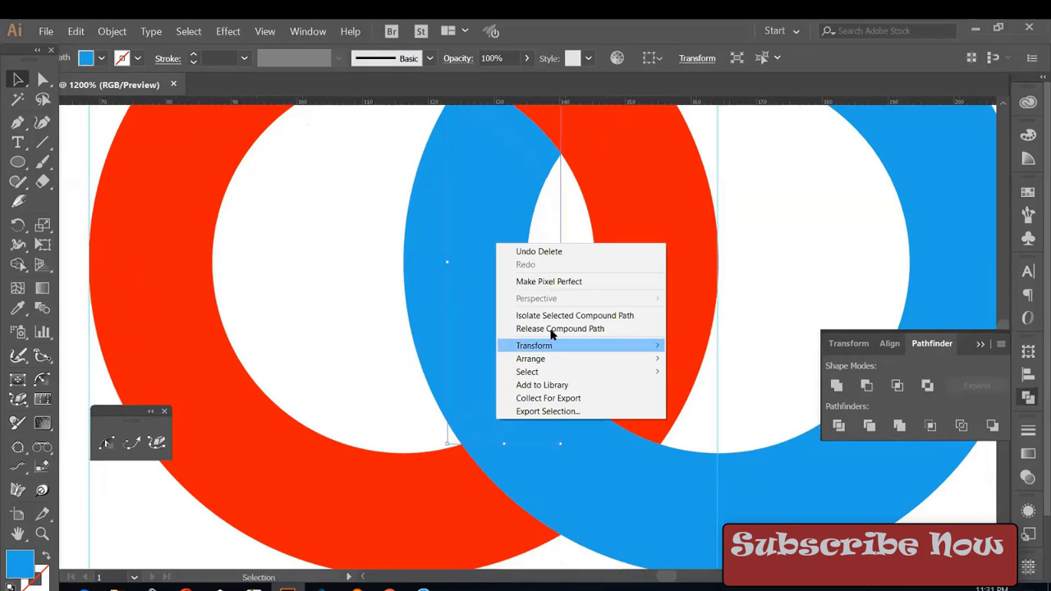
pyautogui.click(545, 330)
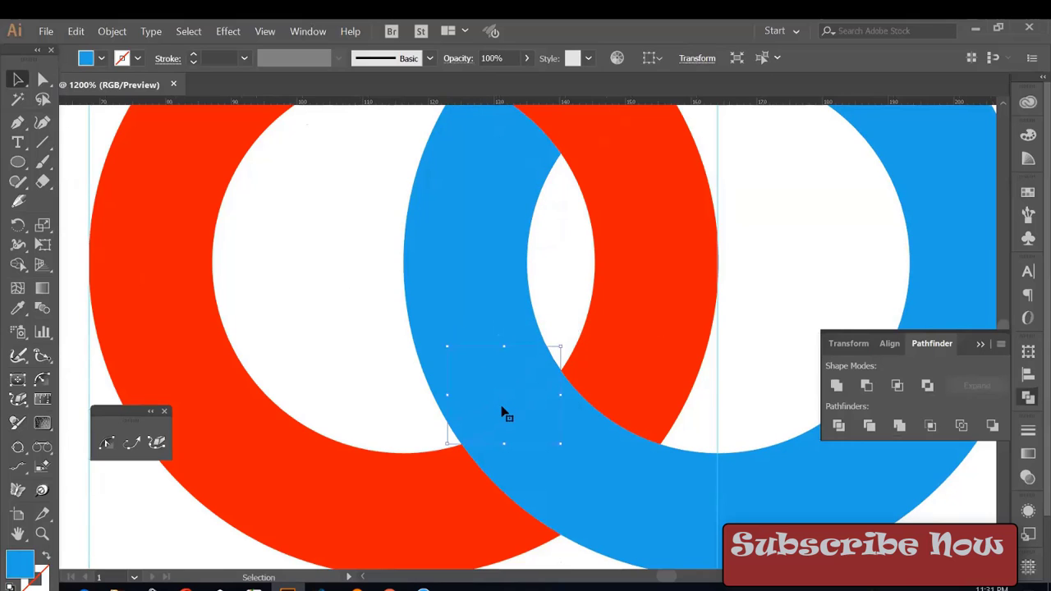
pyautogui.hotkey('ctrl', 'shift', 'a')
# - Fill the blue piece at the upper ring overlap with black, then zoom out
pyautogui.scroll(2, 479, 460)
pyautogui.scroll(2, 488, 354)
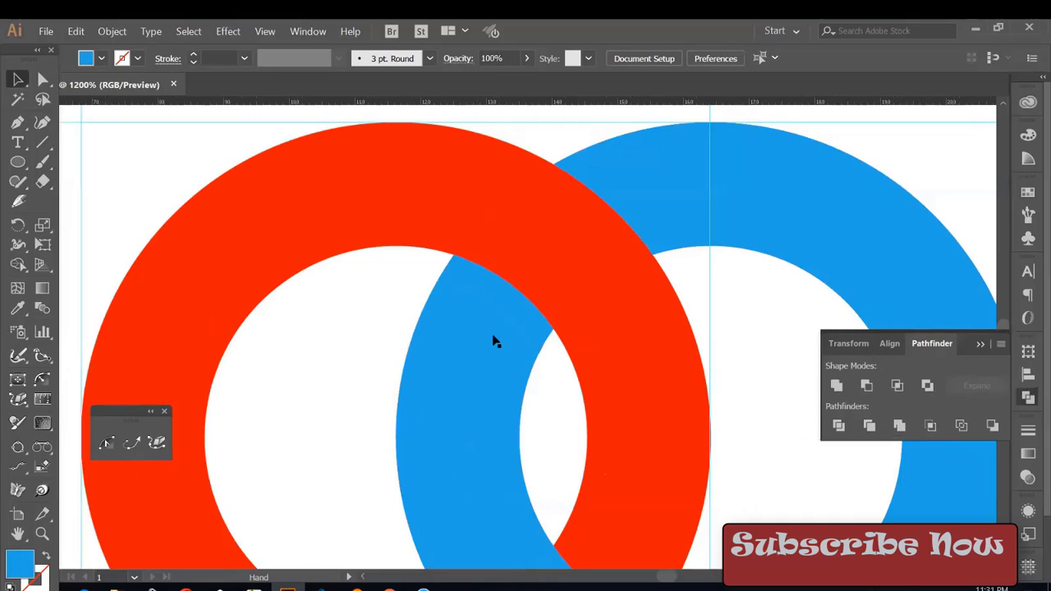
pyautogui.click(503, 304)
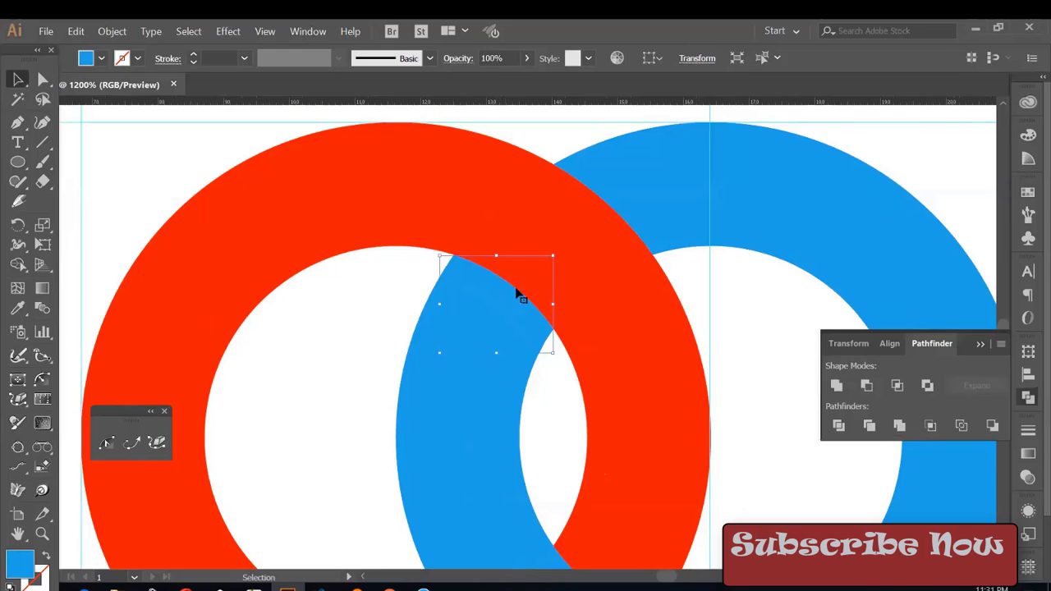
pyautogui.click(1028, 191)
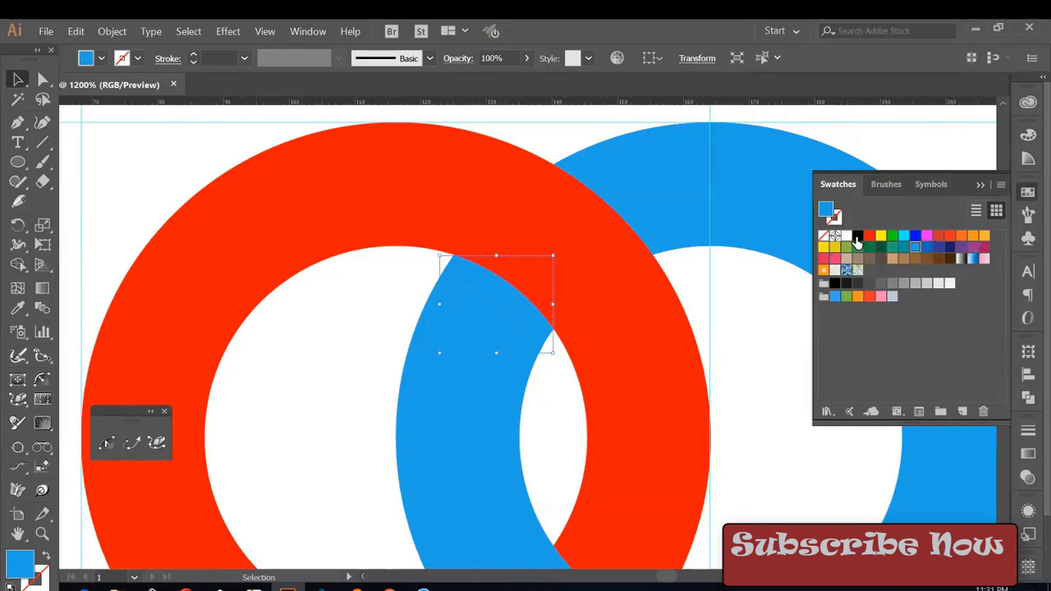
pyautogui.click(858, 236)
pyautogui.click(742, 353)
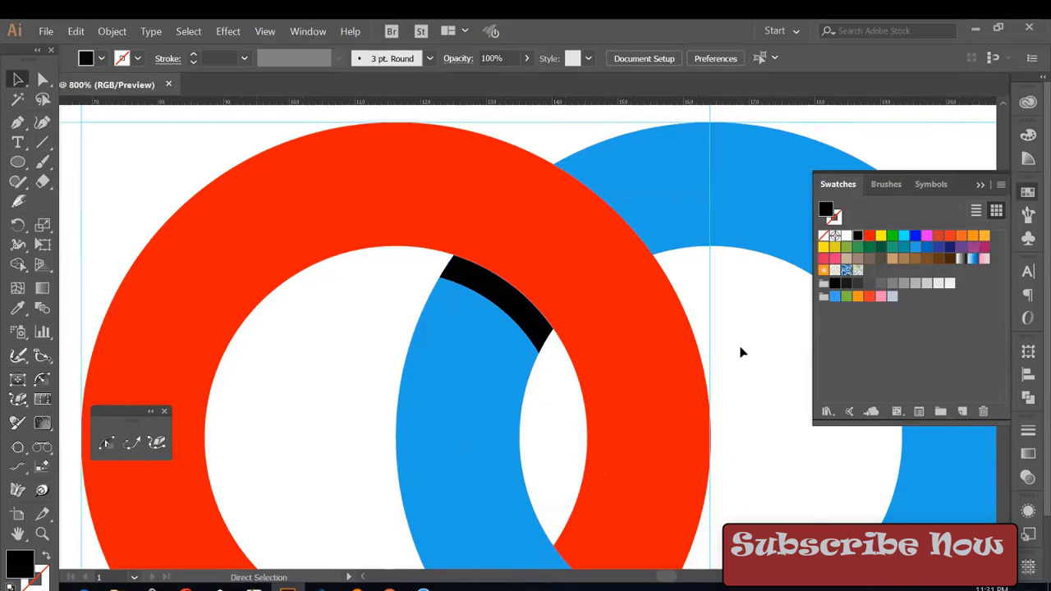
pyautogui.hotkey('ctrl', '-')
pyautogui.hotkey('ctrl', '-')
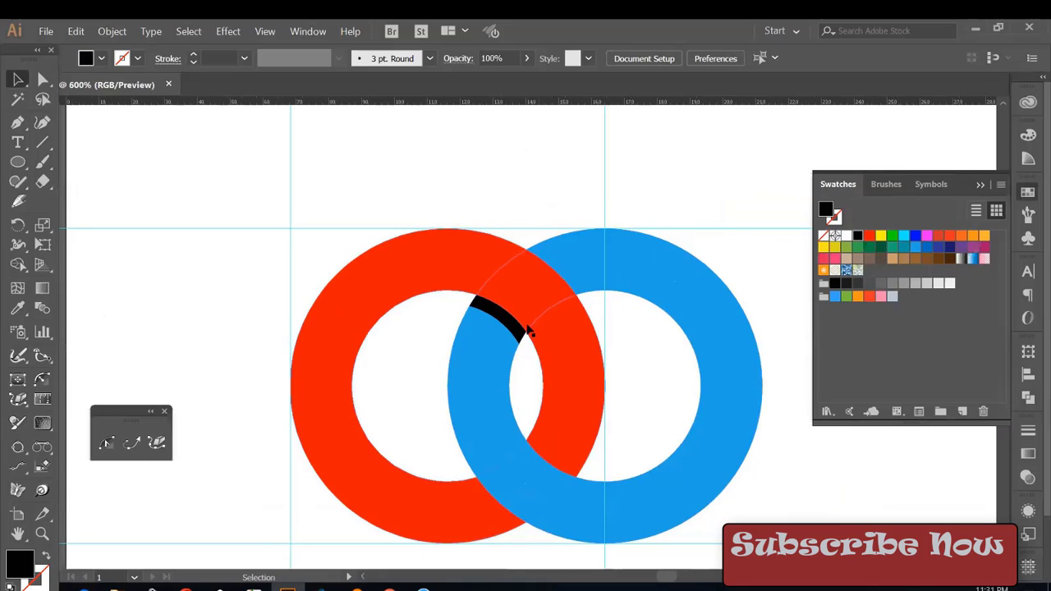
pyautogui.click(491, 316)
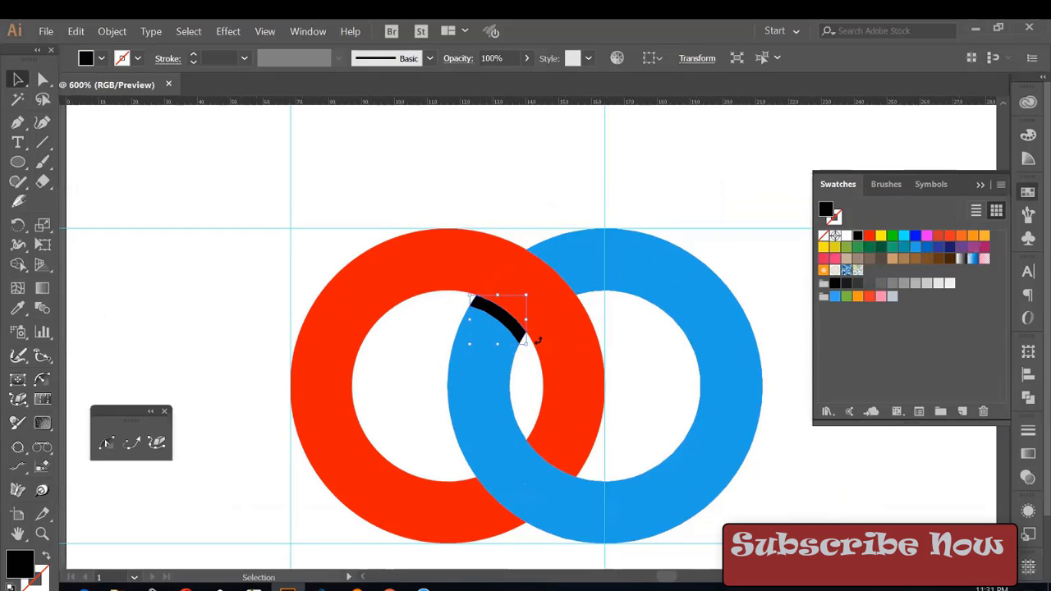
# - Set the black arc's opacity to 25% in the Transparency panel
pyautogui.click(1028, 479)
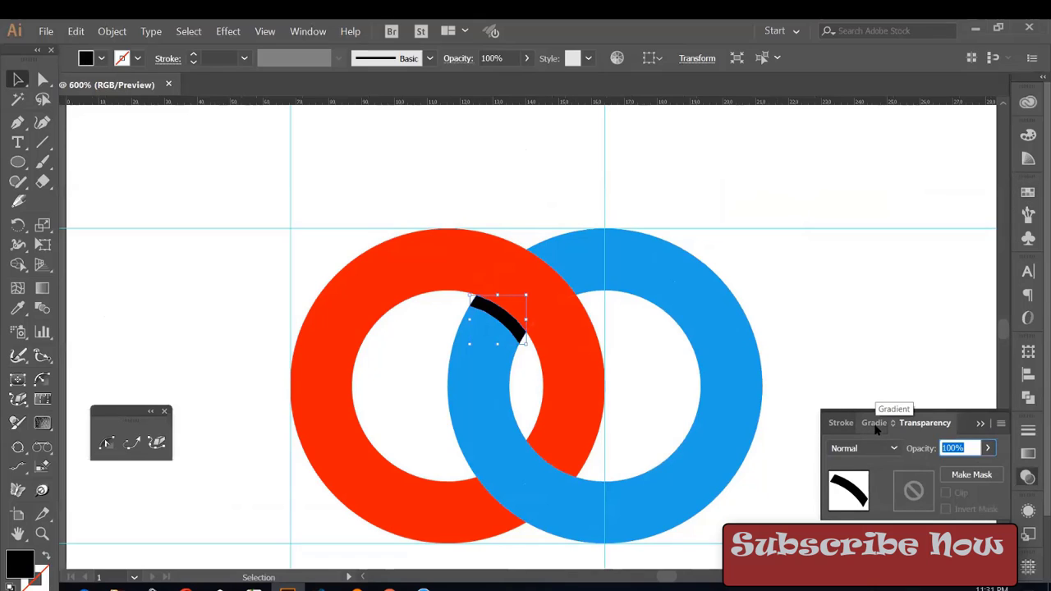
pyautogui.write('25')
pyautogui.press('Return')
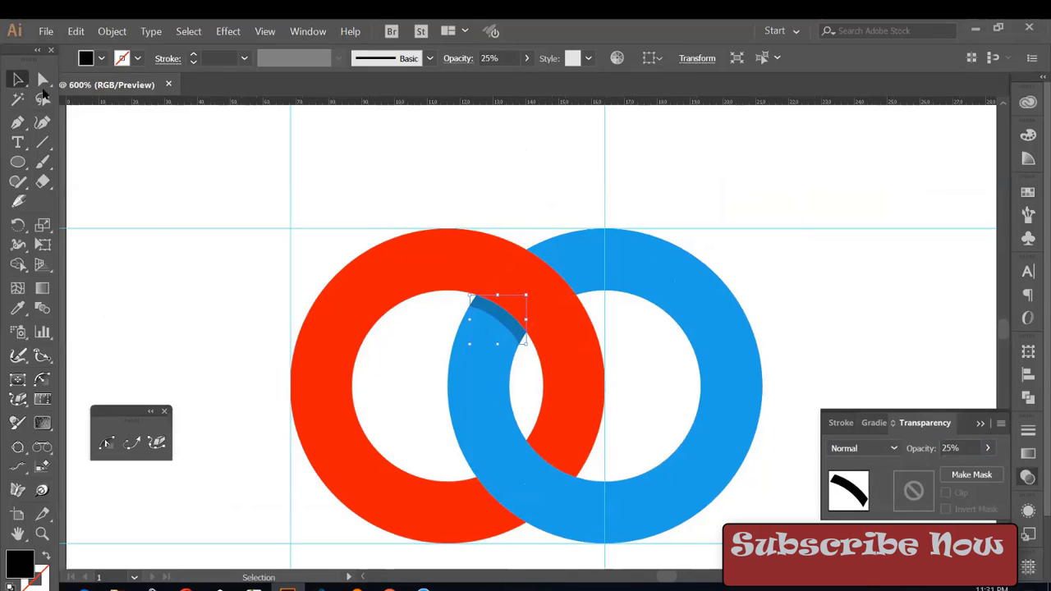
pyautogui.click(162, 163)
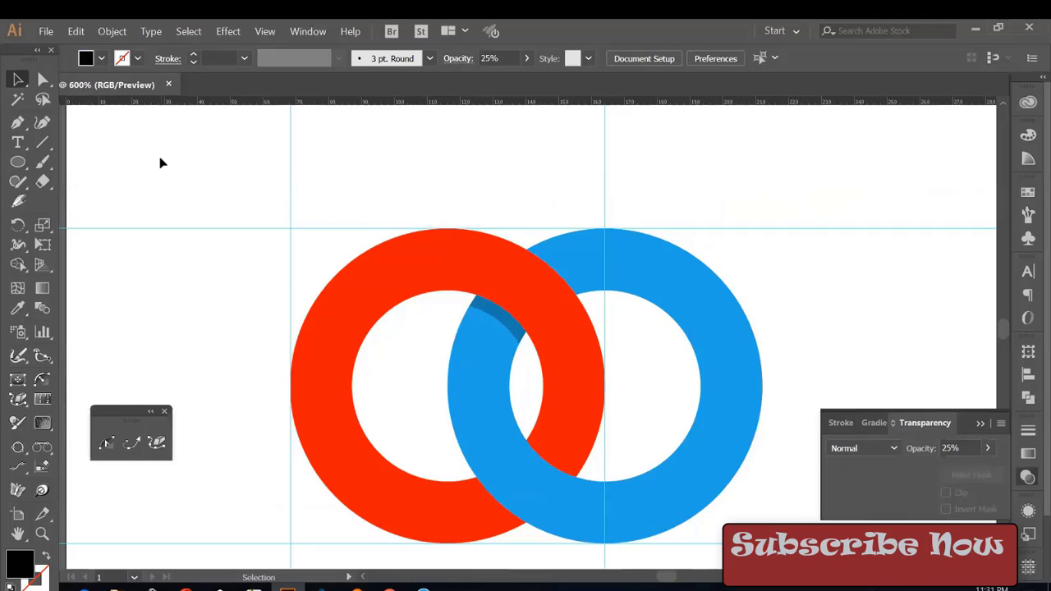
pyautogui.click(496, 316)
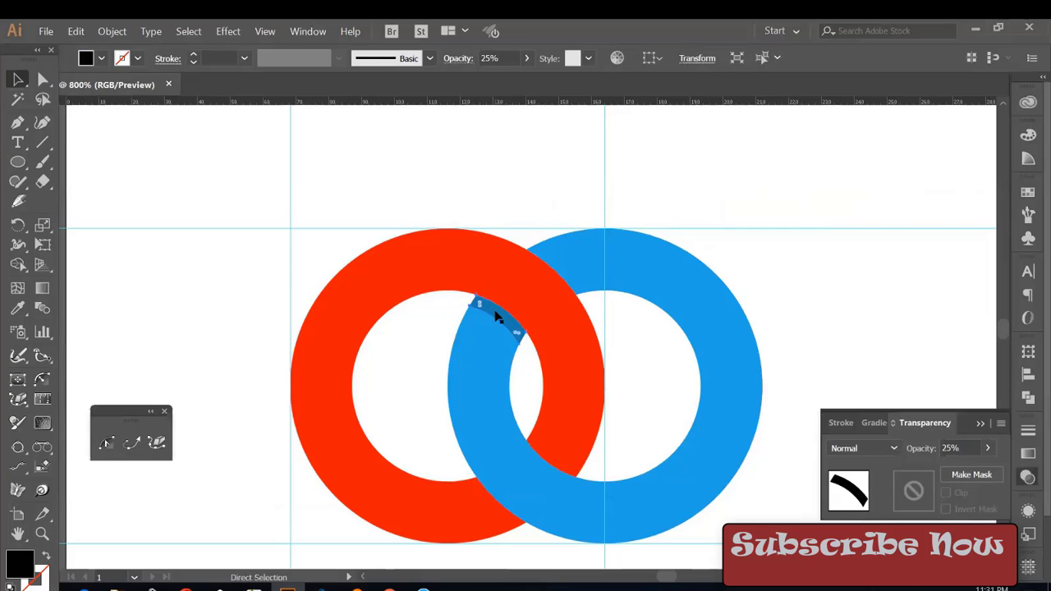
pyautogui.hotkey('ctrl', '=')
# - Draw a curved Pen path from the red ring's inner edge down through the overlap
pyautogui.click(581, 179)
pyautogui.press('p')
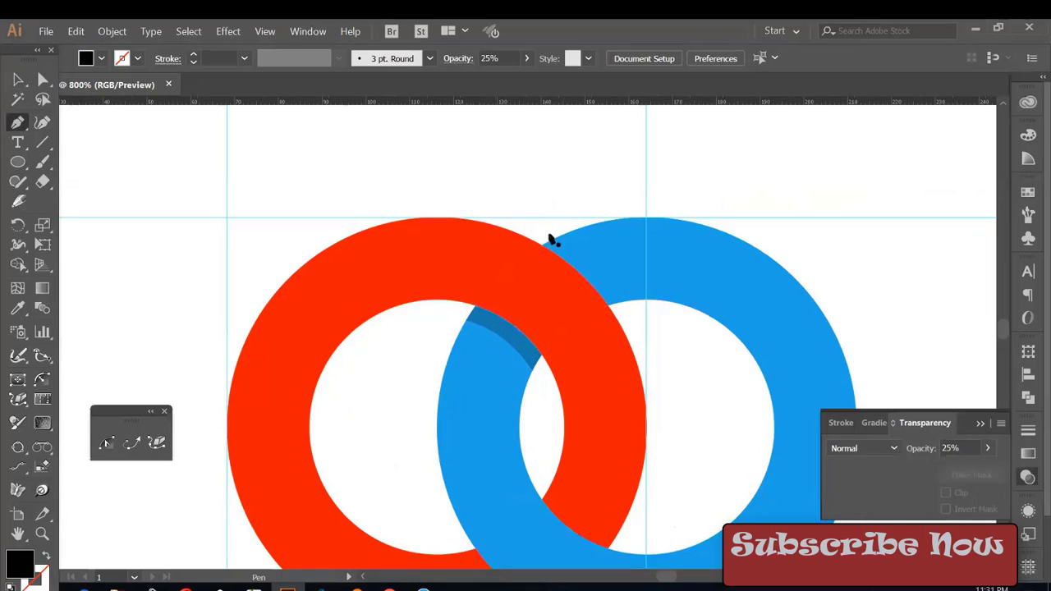
pyautogui.click(476, 309)
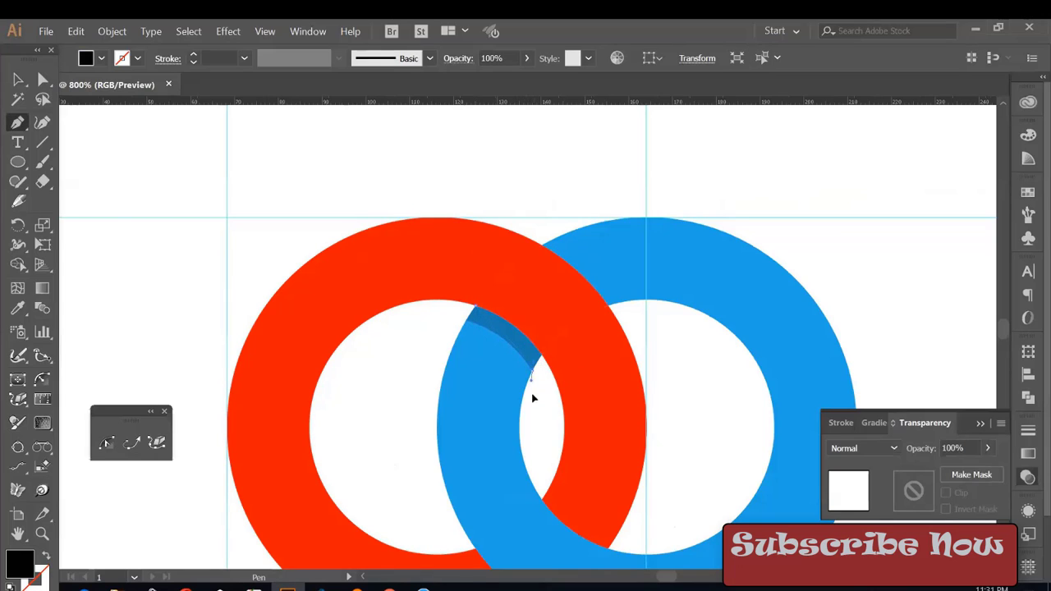
pyautogui.moveTo(543, 411); pyautogui.dragTo(555, 417)
pyautogui.keyDown('ctrl'); pyautogui.click(556, 417); pyautogui.keyUp('ctrl')
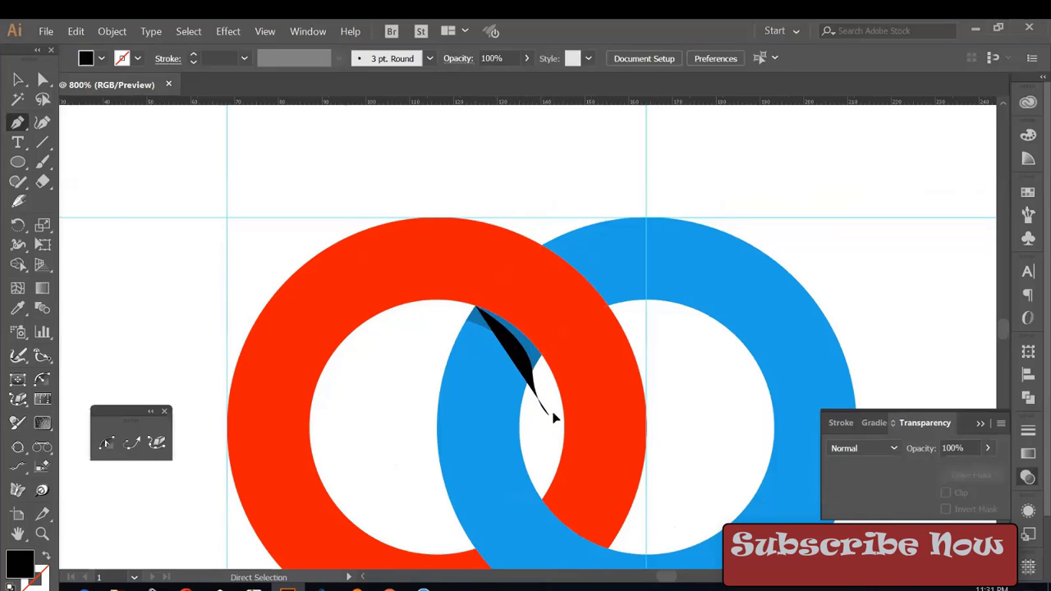
pyautogui.moveTo(476, 309); pyautogui.dragTo(470, 280)
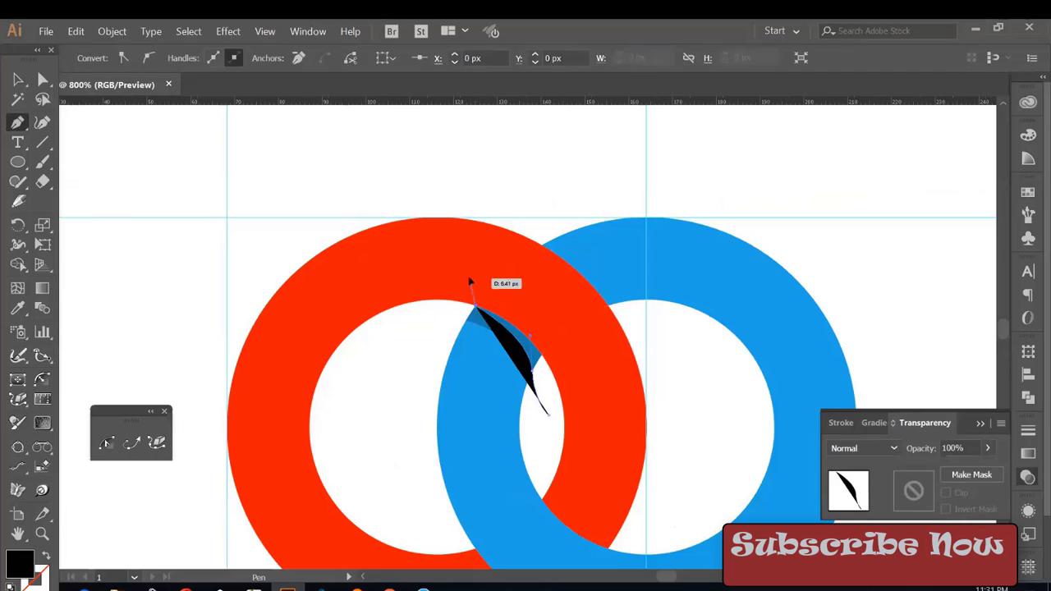
pyautogui.keyDown('ctrl'); pyautogui.click(519, 183); pyautogui.keyUp('ctrl')
pyautogui.click(18, 78)
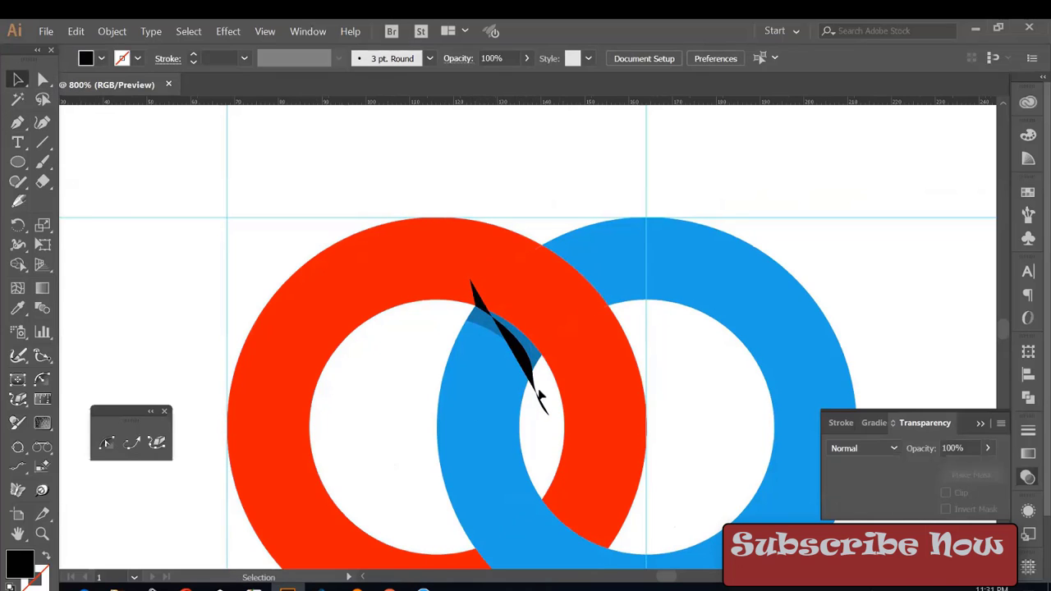
# - Split the shadow along the curve with Shape Builder, then delete the helper curve
pyautogui.click(539, 399)
pyautogui.hotkey('shift', 'x')
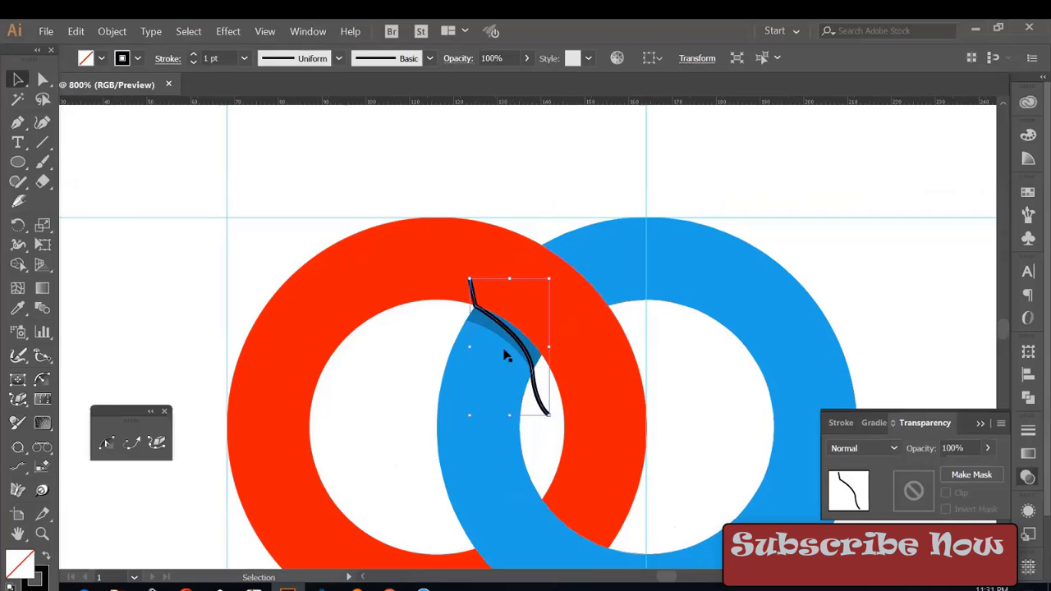
pyautogui.keyDown('shift'); pyautogui.click(492, 329); pyautogui.keyUp('shift')
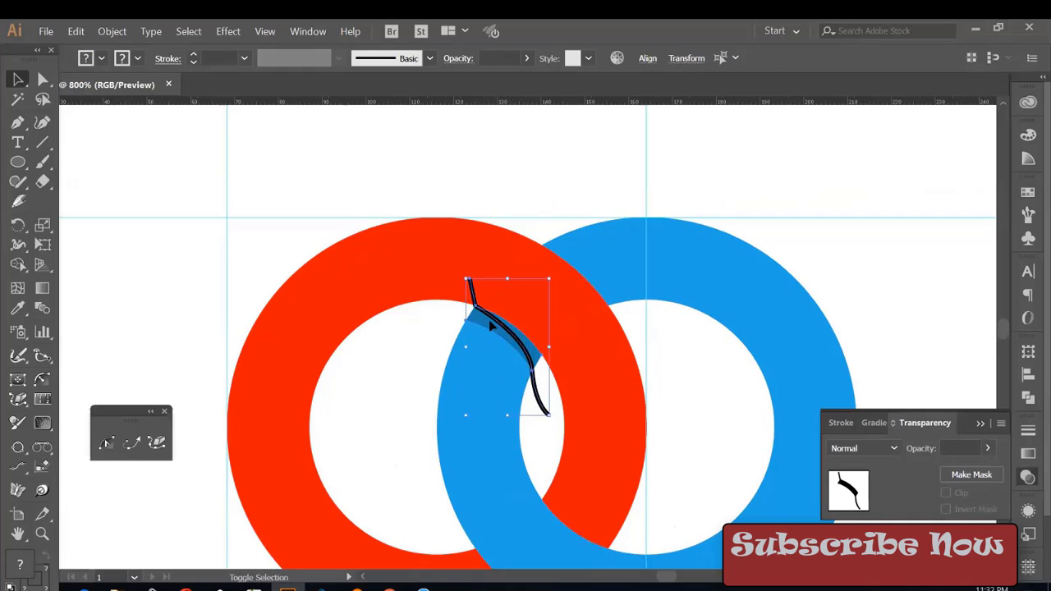
pyautogui.hotkey('shift', 'm')
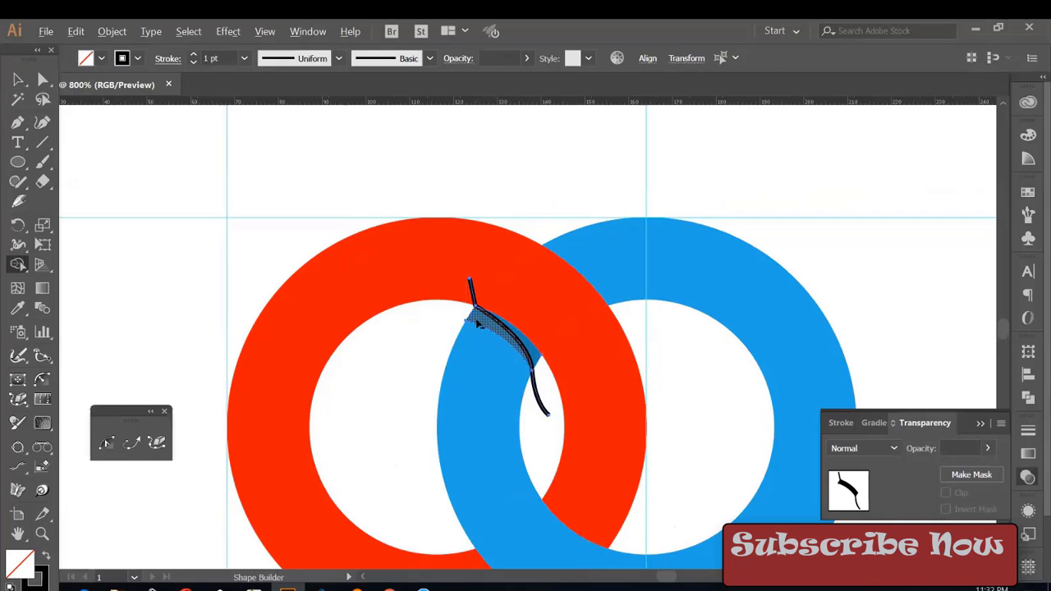
pyautogui.click(478, 323)
pyautogui.press('v')
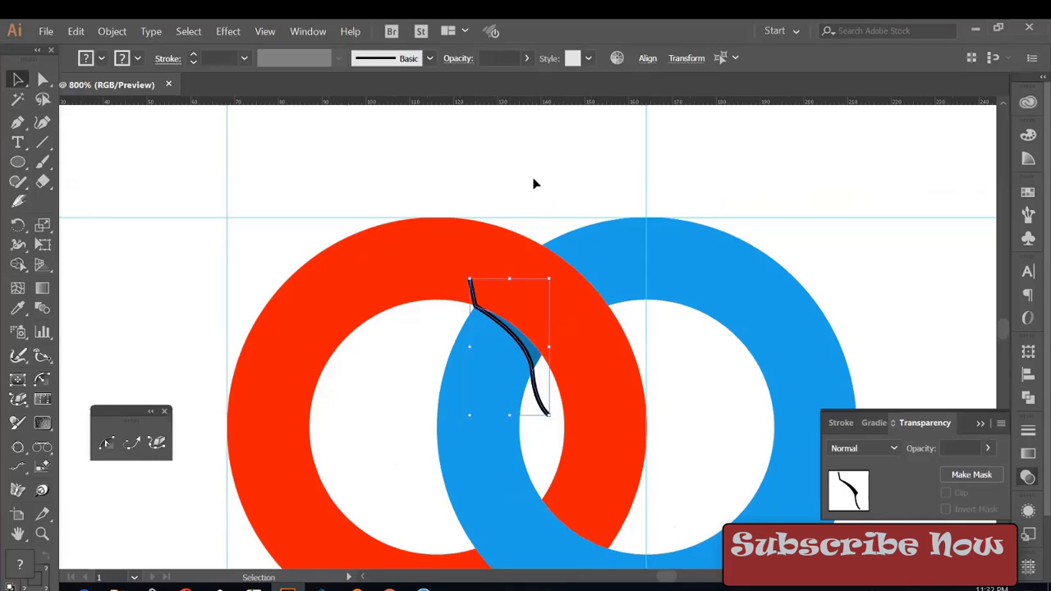
pyautogui.click(533, 182)
pyautogui.click(476, 289)
pyautogui.press('Delete')
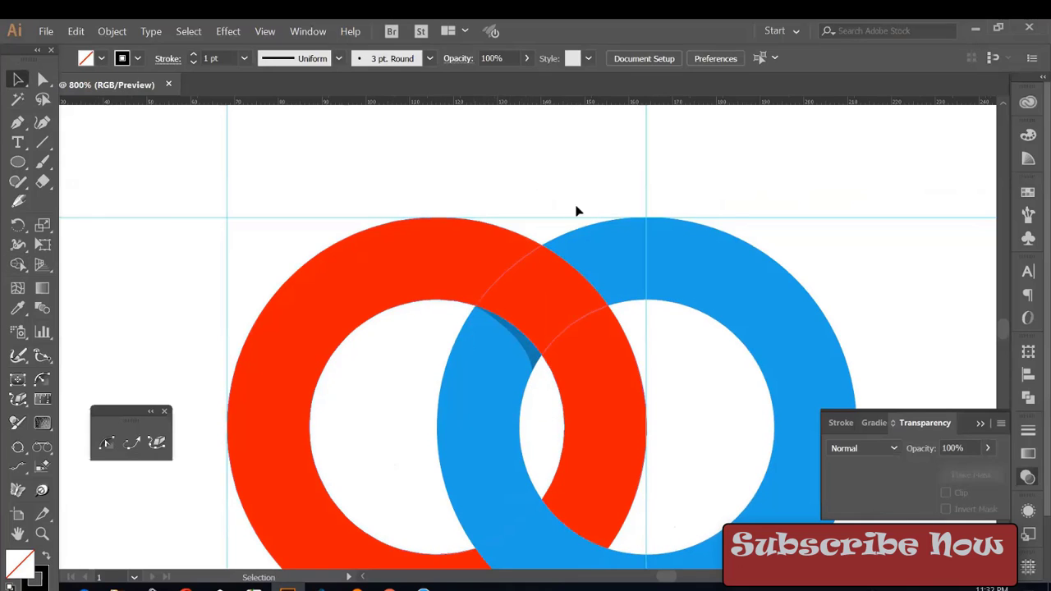
pyautogui.hotkey('ctrl', '-')
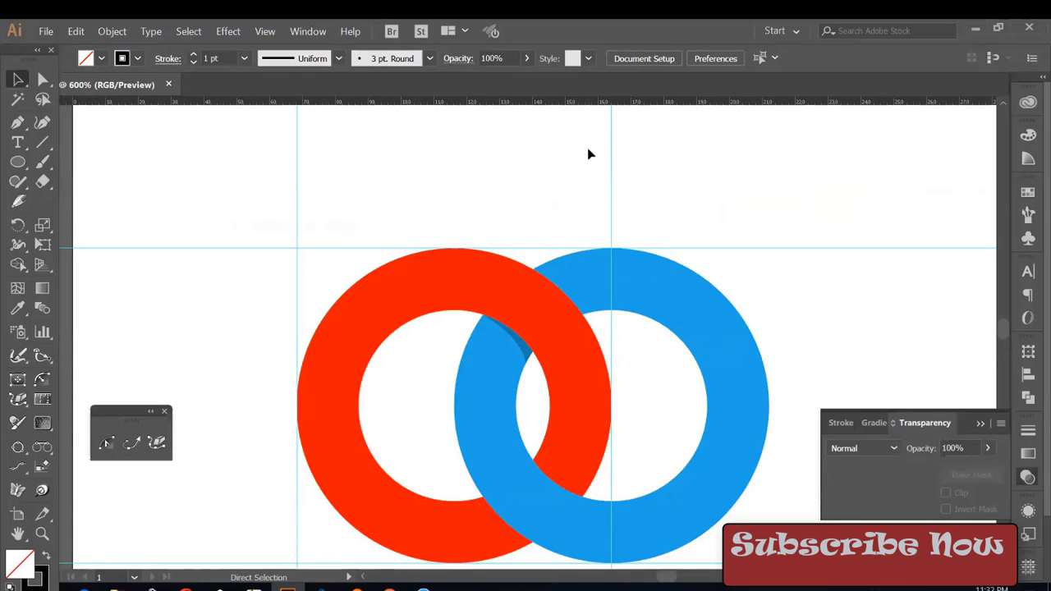
pyautogui.hotkey('ctrl', '+')
pyautogui.hotkey('ctrl', '+')
pyautogui.hotkey('ctrl', '+')
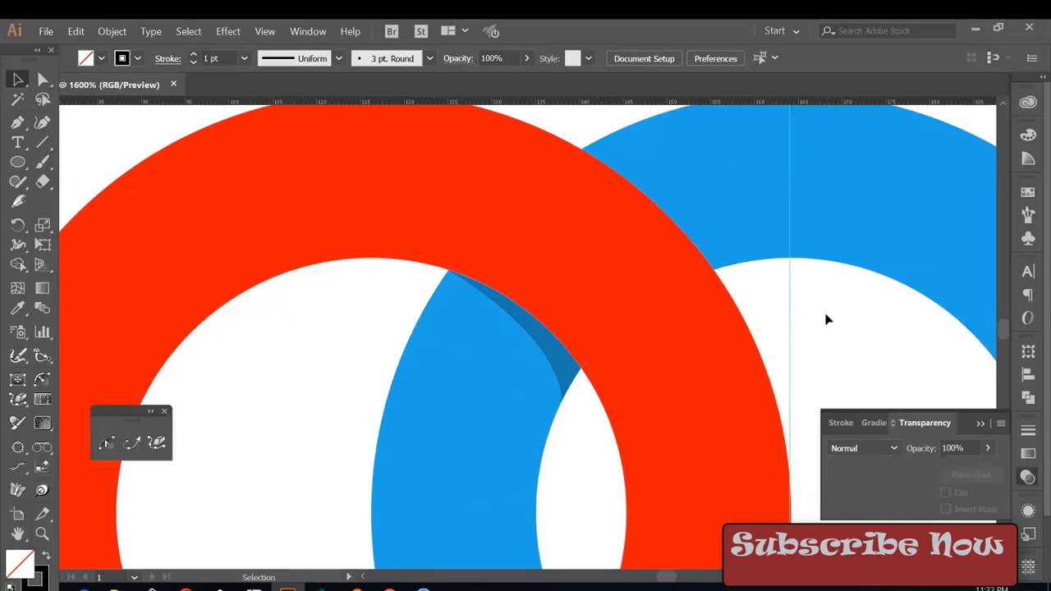
# - Undo the last change and select the semi-transparent shadow
pyautogui.press('a')
pyautogui.hotkey('ctrl', 'z')
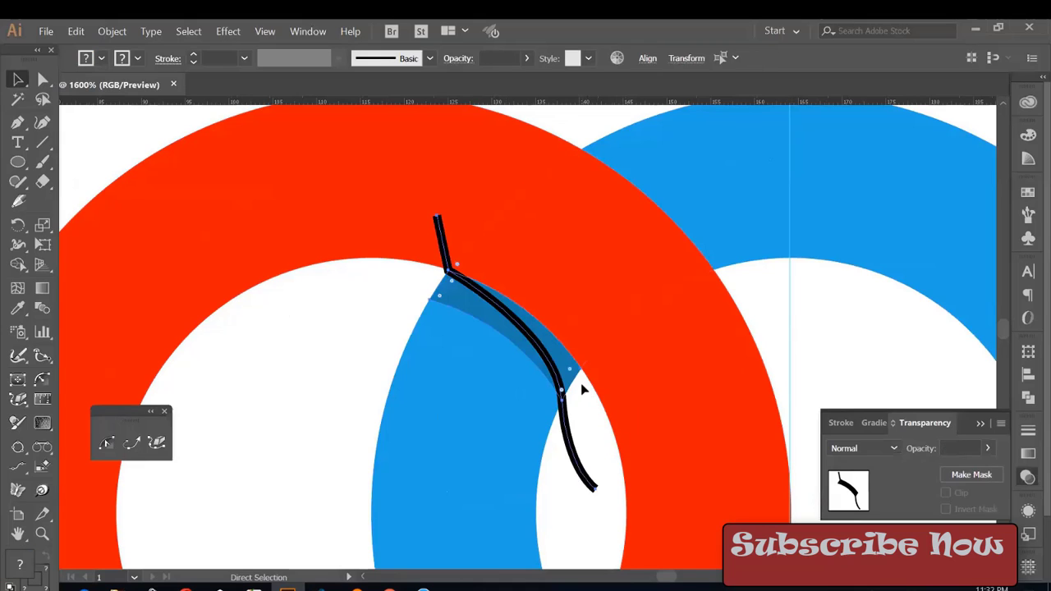
pyautogui.press('v')
pyautogui.click(574, 395)
pyautogui.click(569, 379)
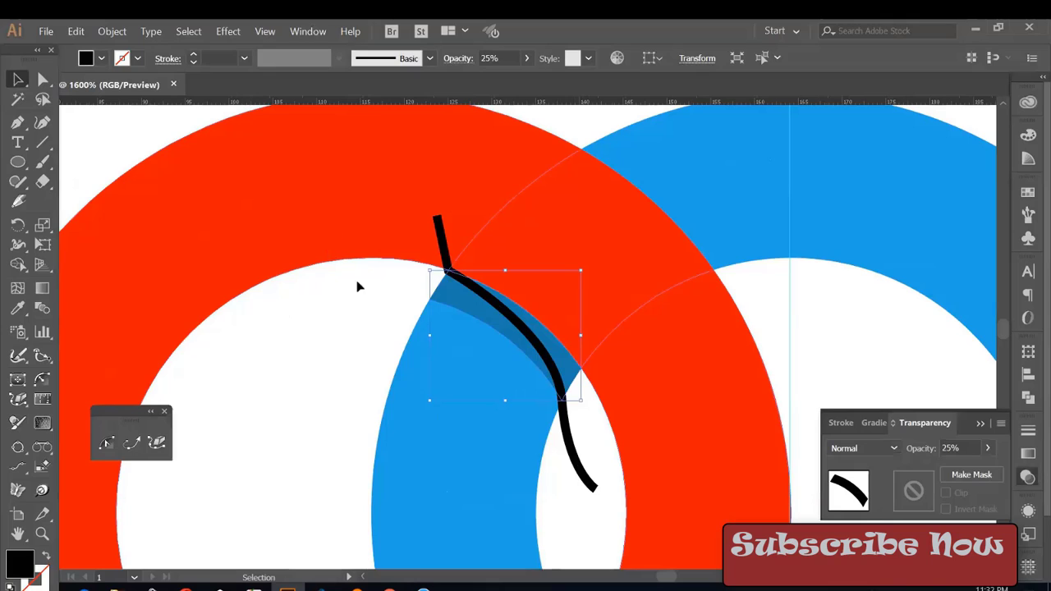
# - Trim the curve's lower end and close it into an outline shape around the shadow
pyautogui.press('a')
pyautogui.press('p')
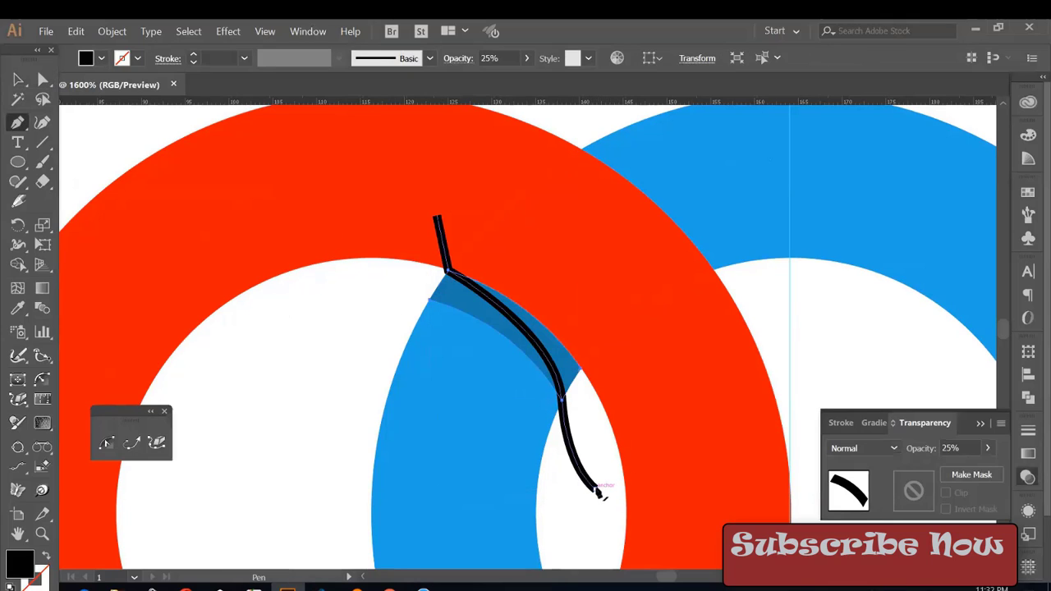
pyautogui.press('a')
pyautogui.click(598, 493)
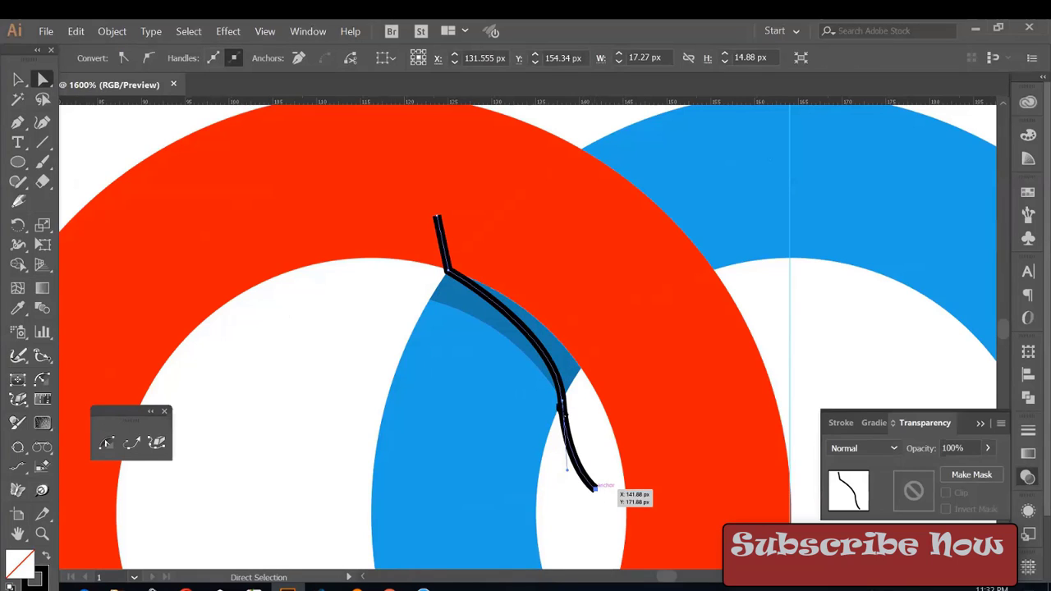
pyautogui.press('Delete')
pyautogui.press('p')
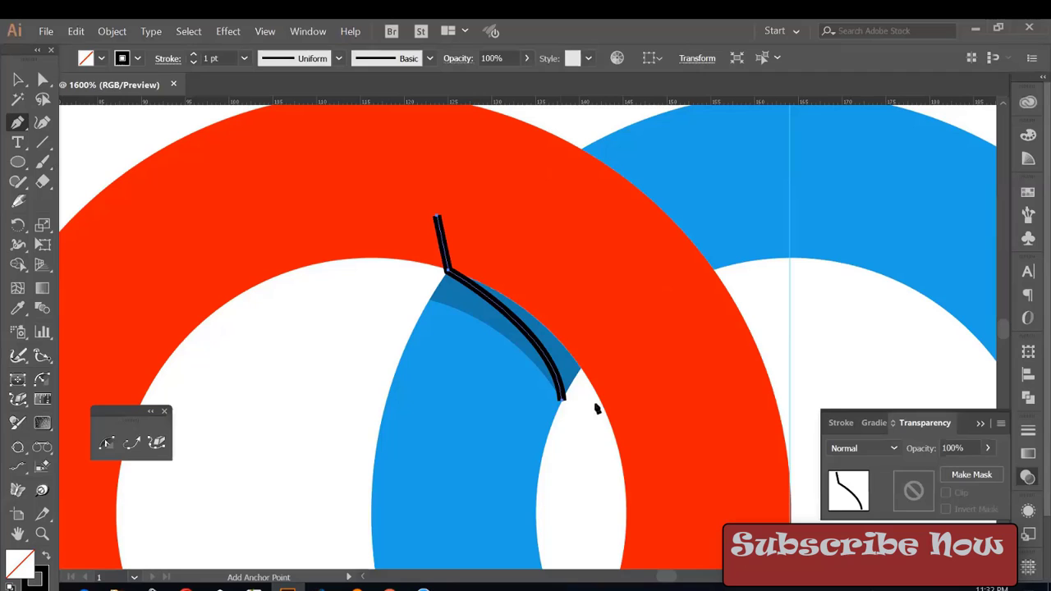
pyautogui.click(603, 403)
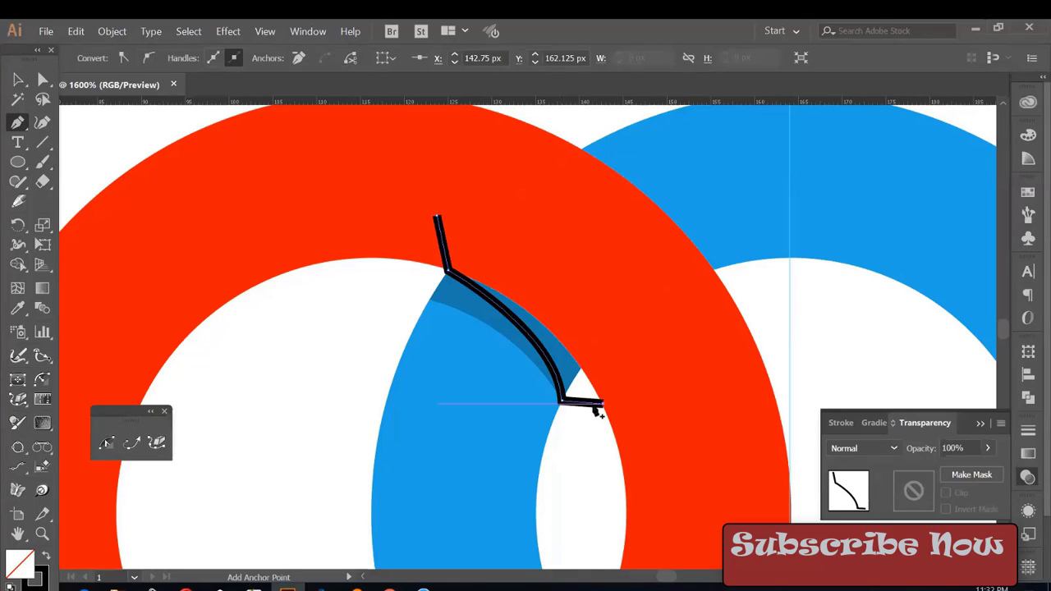
pyautogui.click(610, 233)
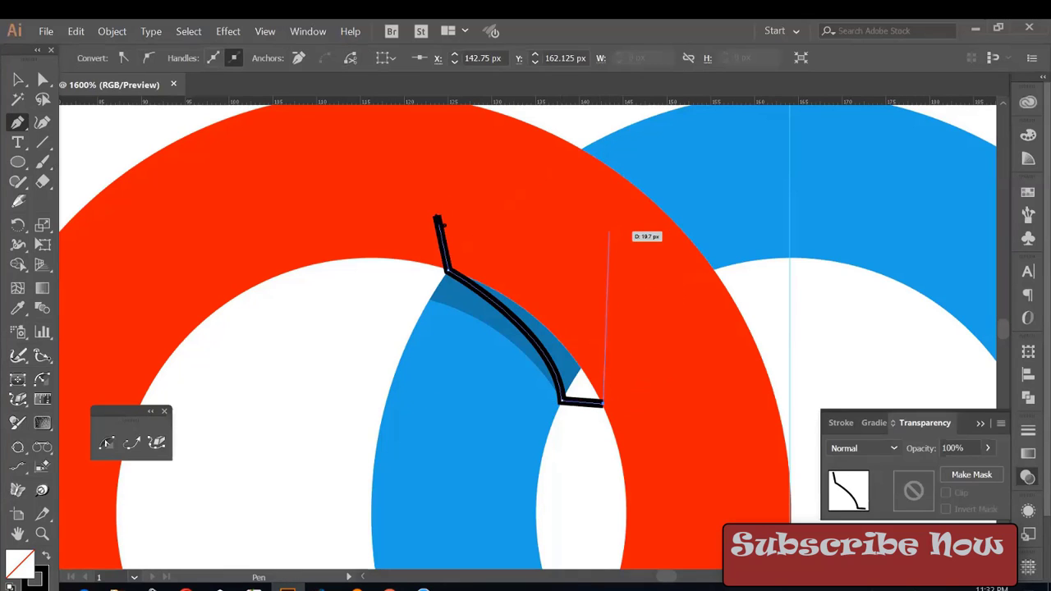
pyautogui.click(436, 216)
# - Merge the blue sliver and red regions under the outline with Shape Builder
pyautogui.click(18, 79)
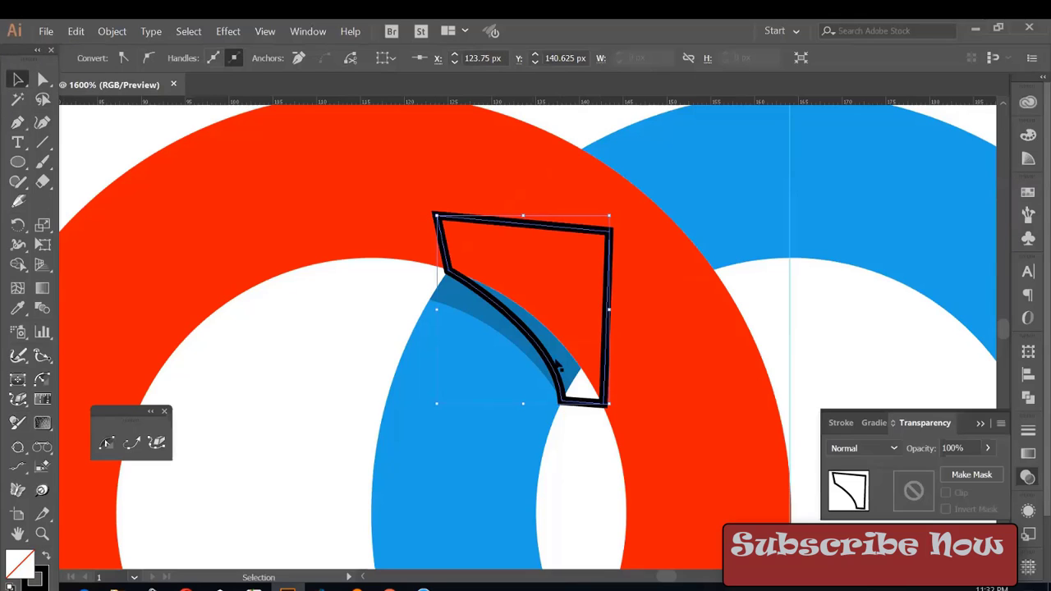
pyautogui.keyDown('shift'); pyautogui.click(522, 345); pyautogui.keyUp('shift')
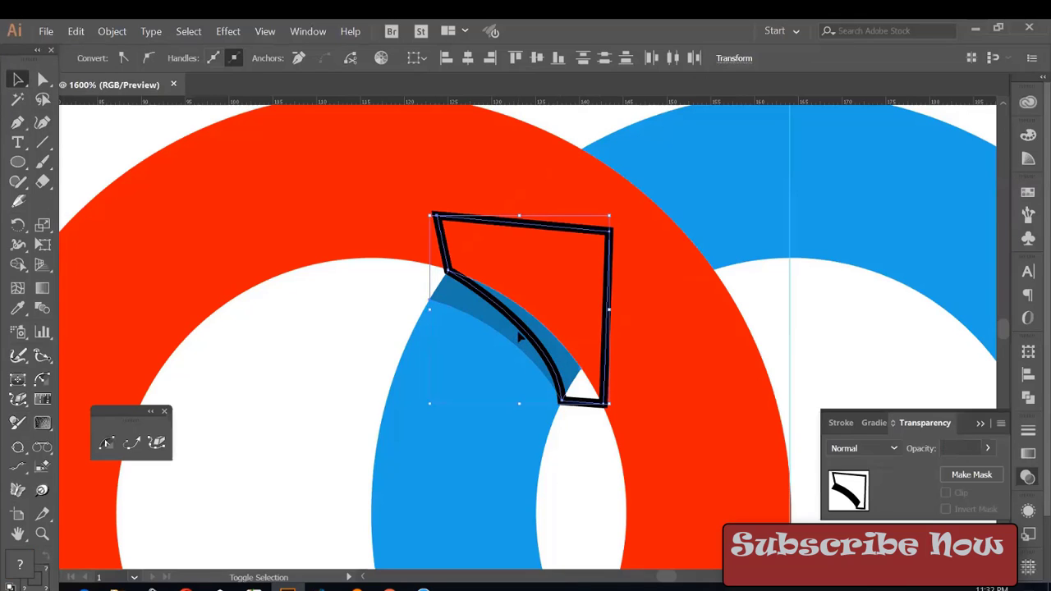
pyautogui.hotkey('shift', 'm')
pyautogui.click(499, 326)
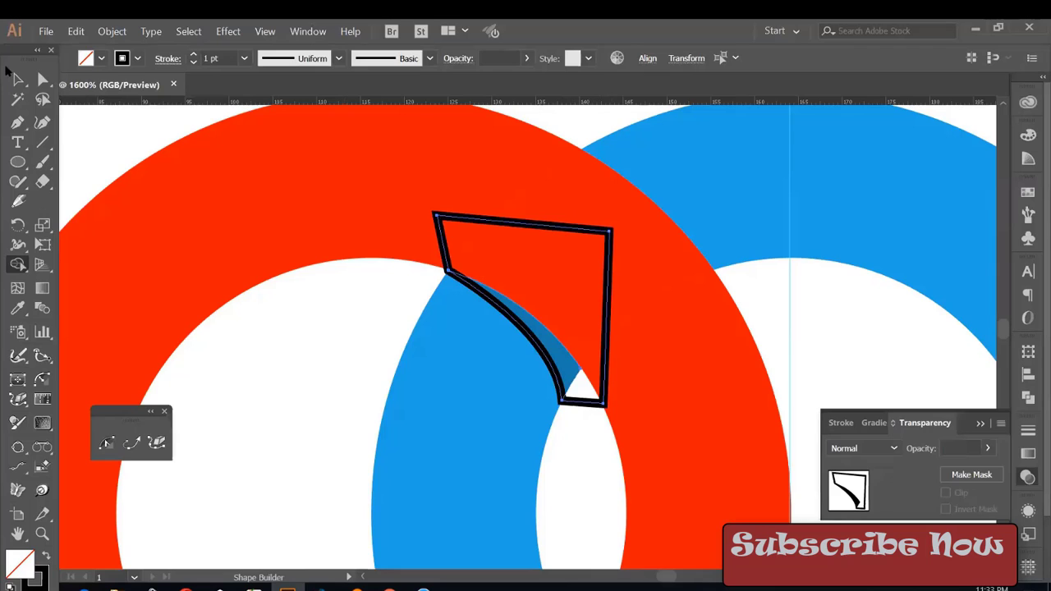
pyautogui.click(588, 309)
pyautogui.press('v')
# - Split the sliver region off the red ring using the outline, then delete the outline
pyautogui.click(575, 401)
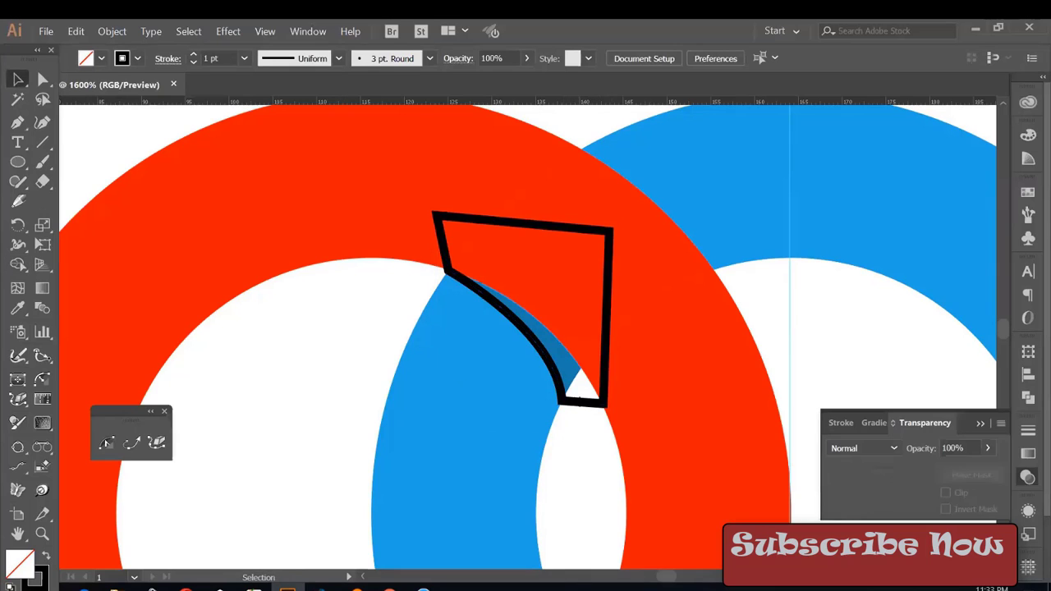
pyautogui.click(647, 402)
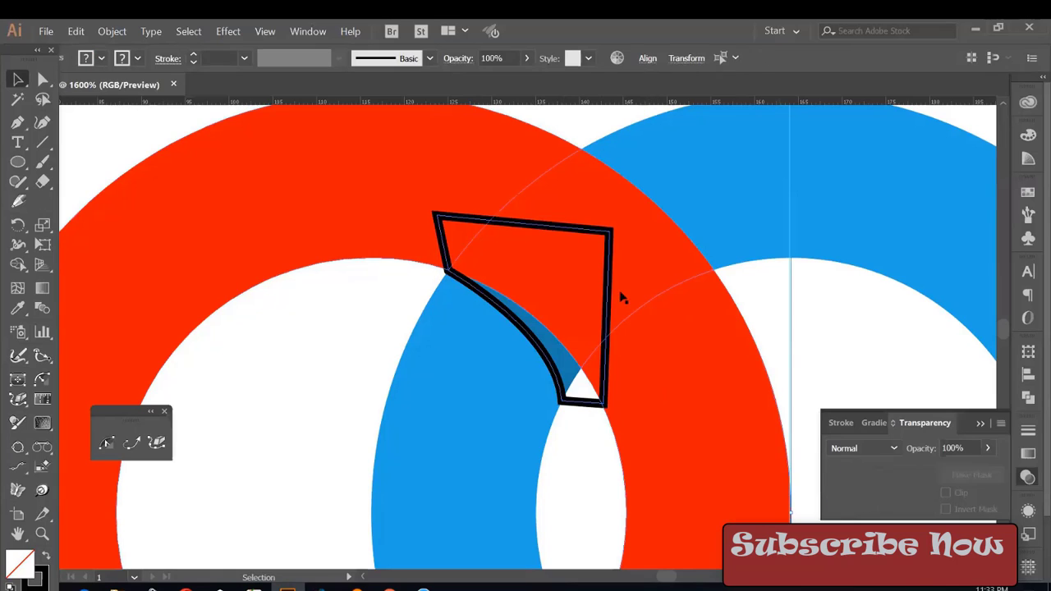
pyautogui.click(570, 284)
pyautogui.click(622, 417)
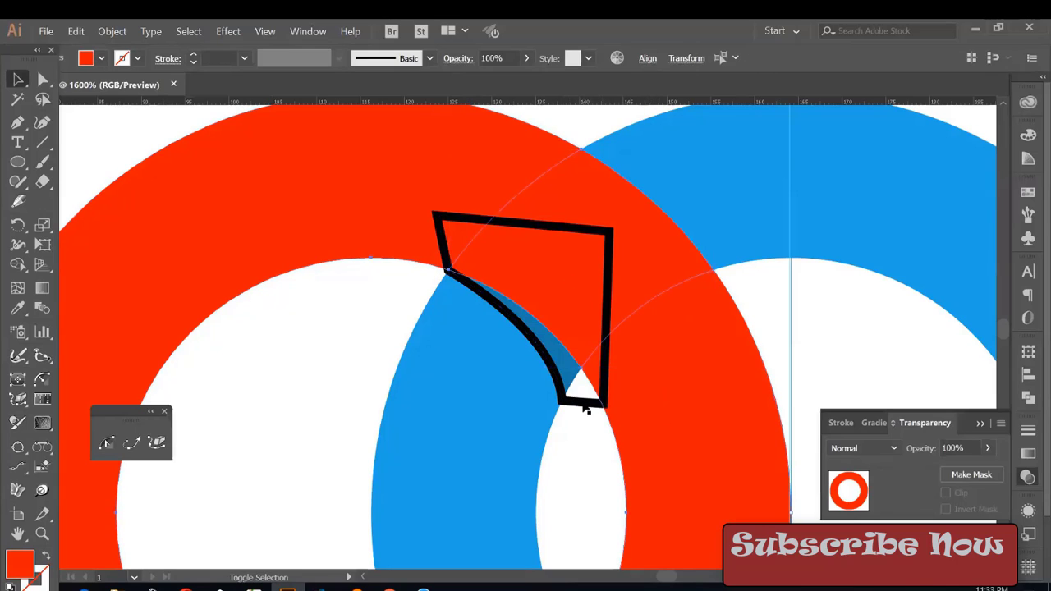
pyautogui.keyDown('shift'); pyautogui.click(587, 406); pyautogui.keyUp('shift')
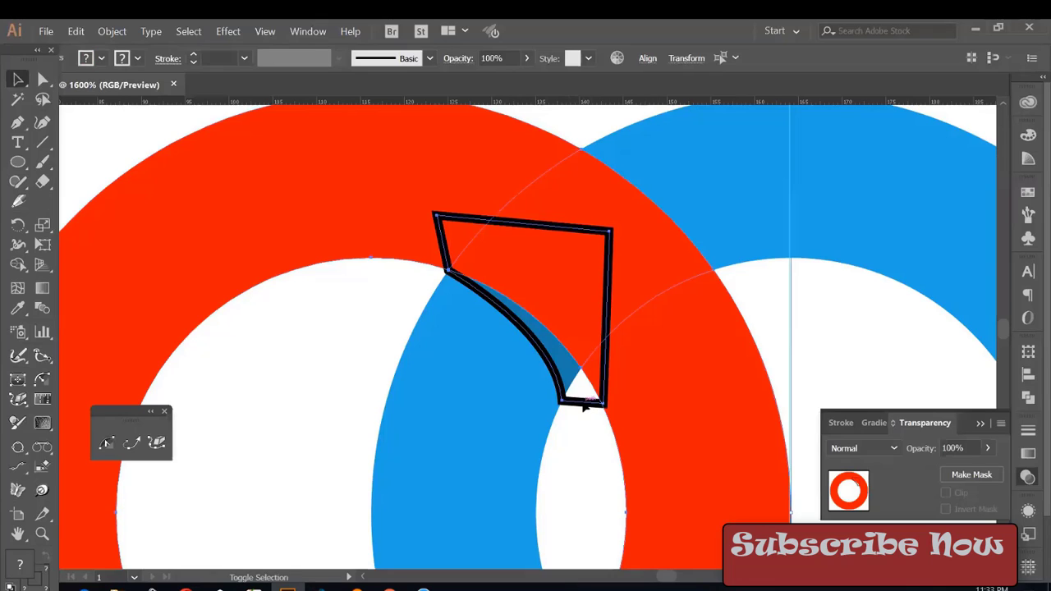
pyautogui.hotkey('shift', 'm')
pyautogui.click(562, 350)
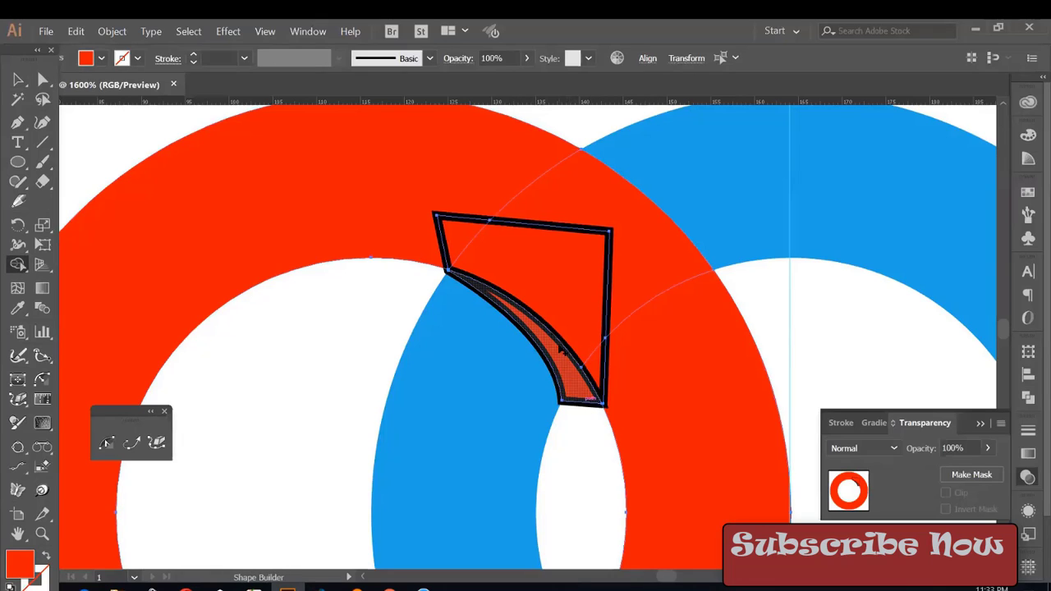
pyautogui.press('v')
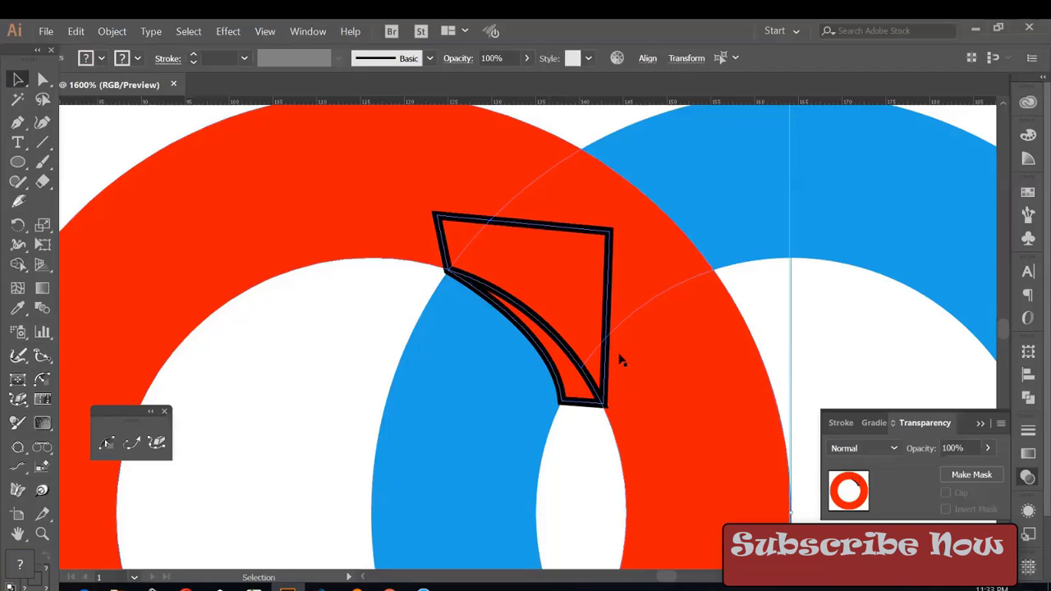
pyautogui.click(609, 355)
pyautogui.press('Delete')
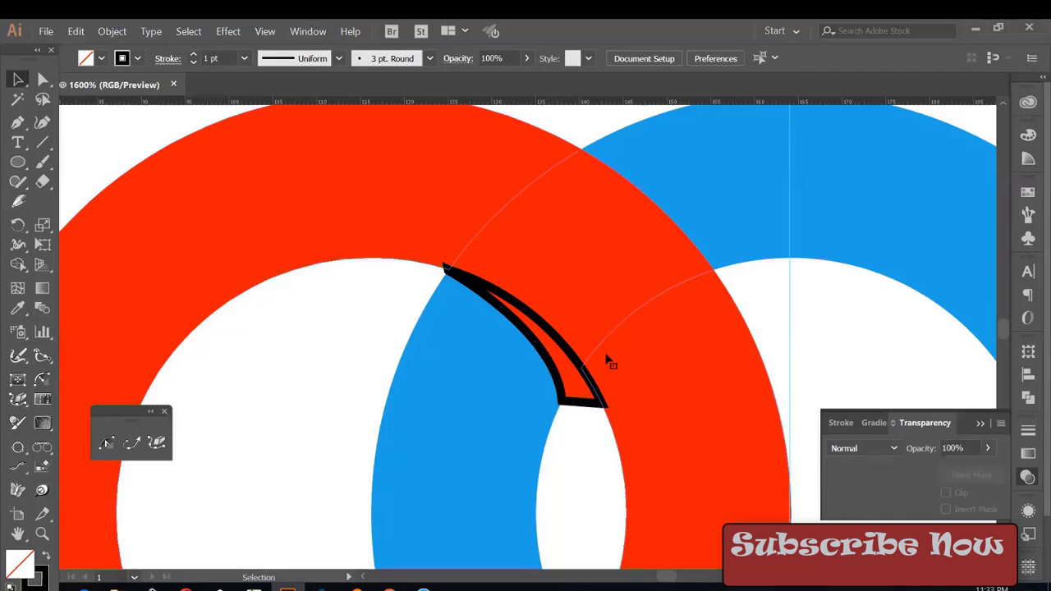
# - Eyedropper the old shadow's 25% black style onto the sliver, then delete the old shadow
pyautogui.click(580, 404)
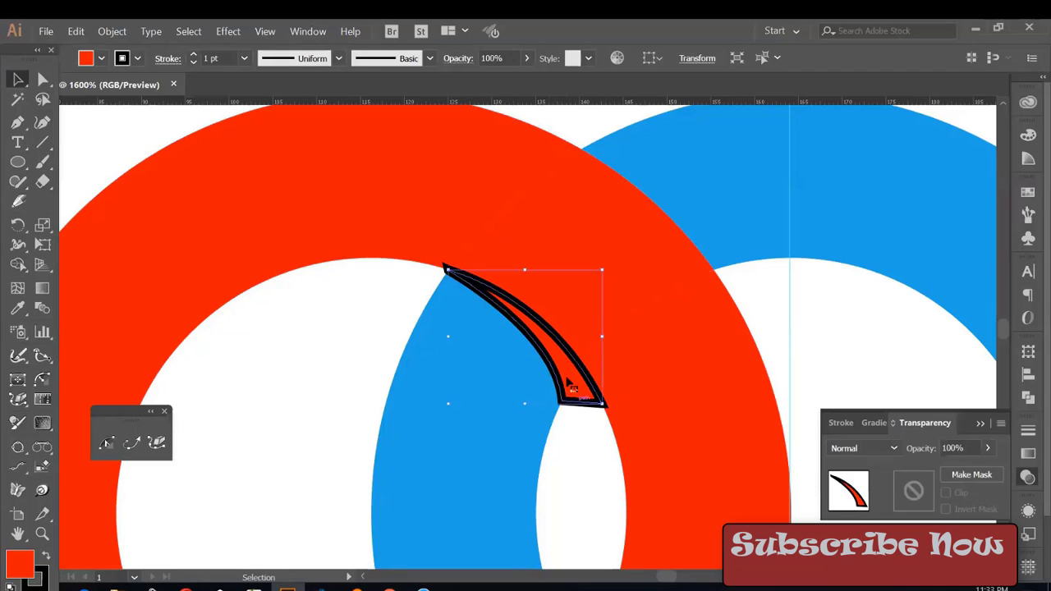
pyautogui.press('a')
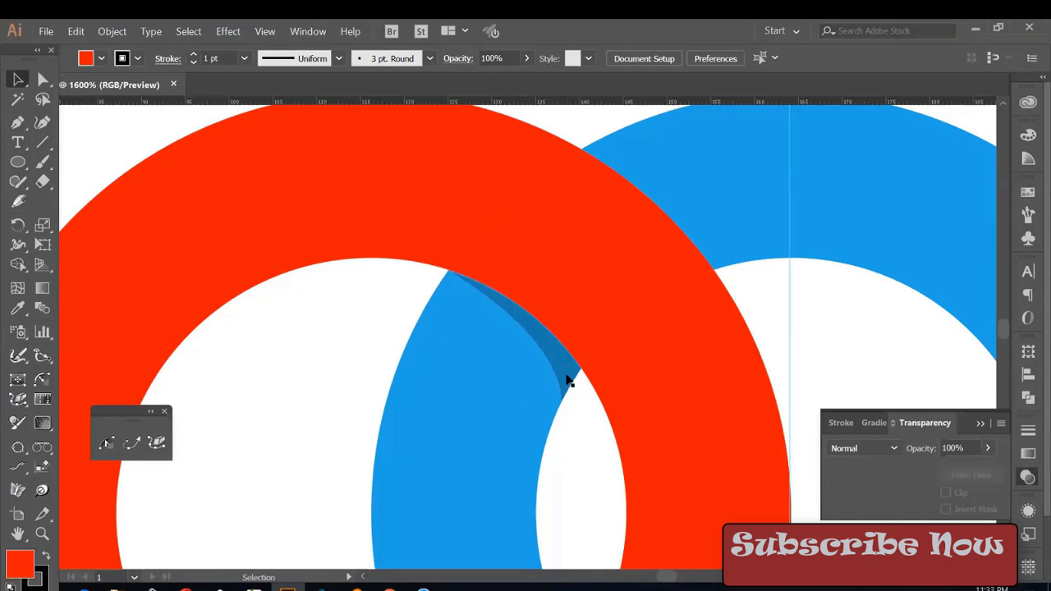
pyautogui.moveTo(540, 376); pyautogui.dragTo(329, 396)
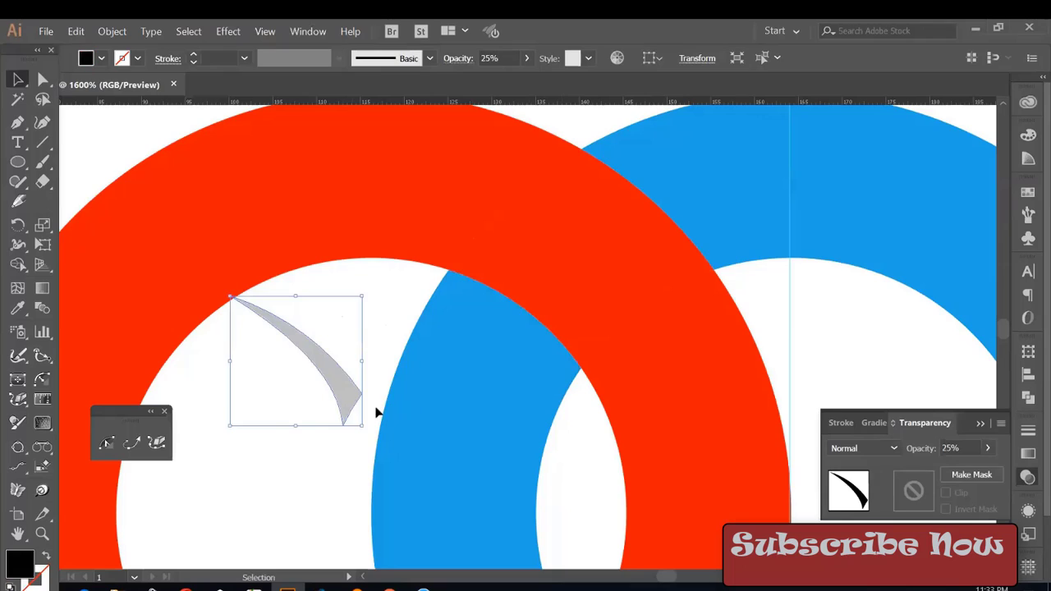
pyautogui.click(554, 471)
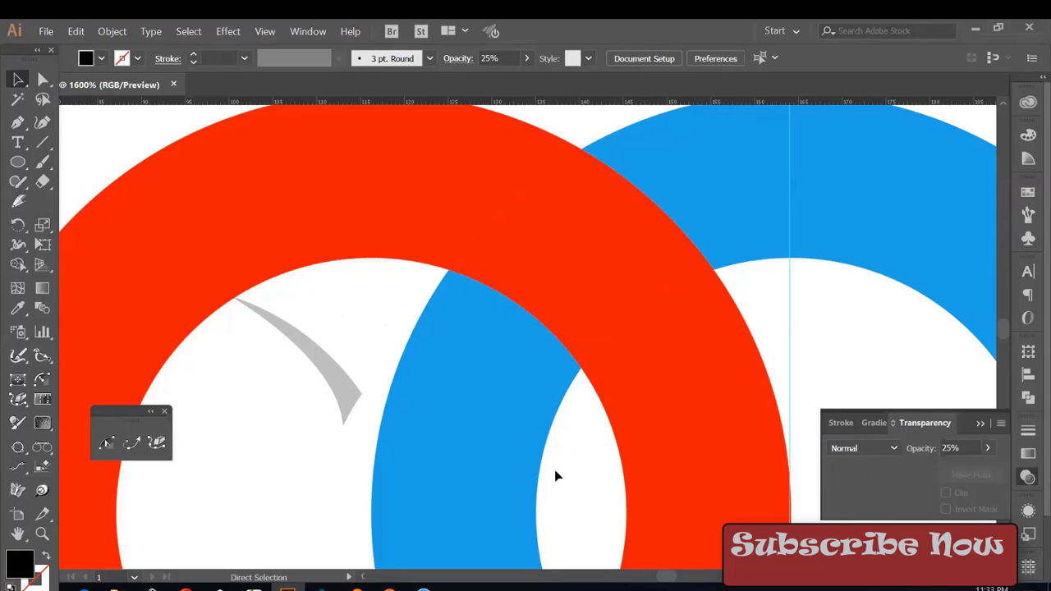
pyautogui.hotkey('ctrl', 'f')
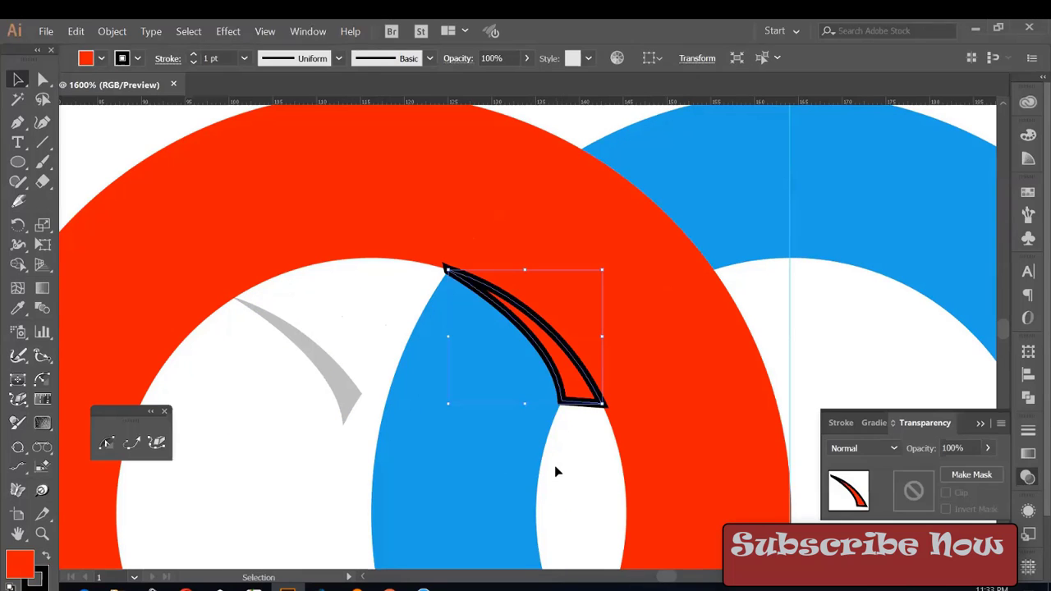
pyautogui.press('i')
pyautogui.click(302, 382)
pyautogui.click(18, 80)
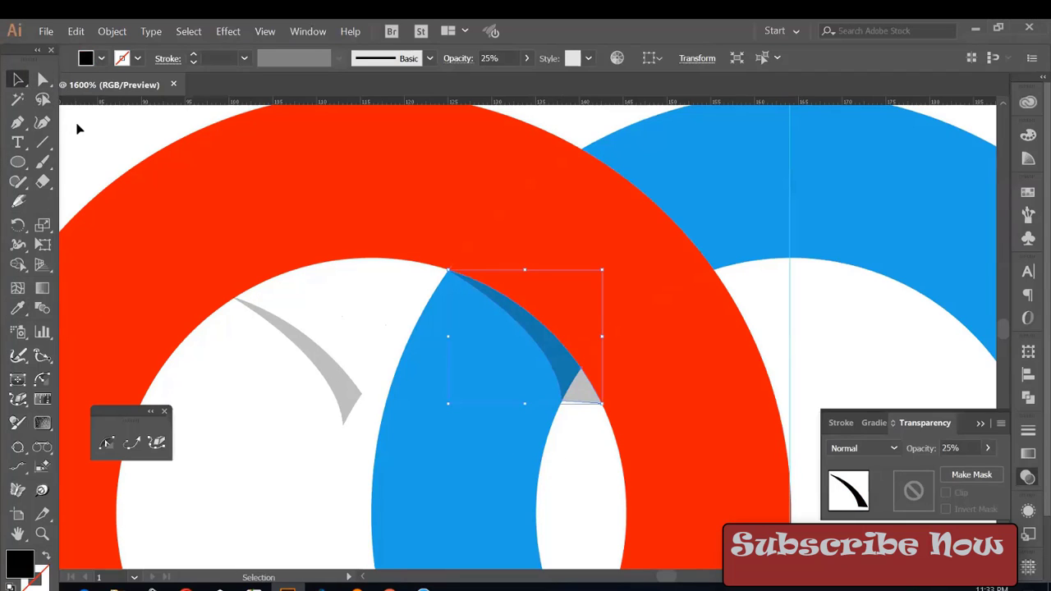
pyautogui.click(78, 128)
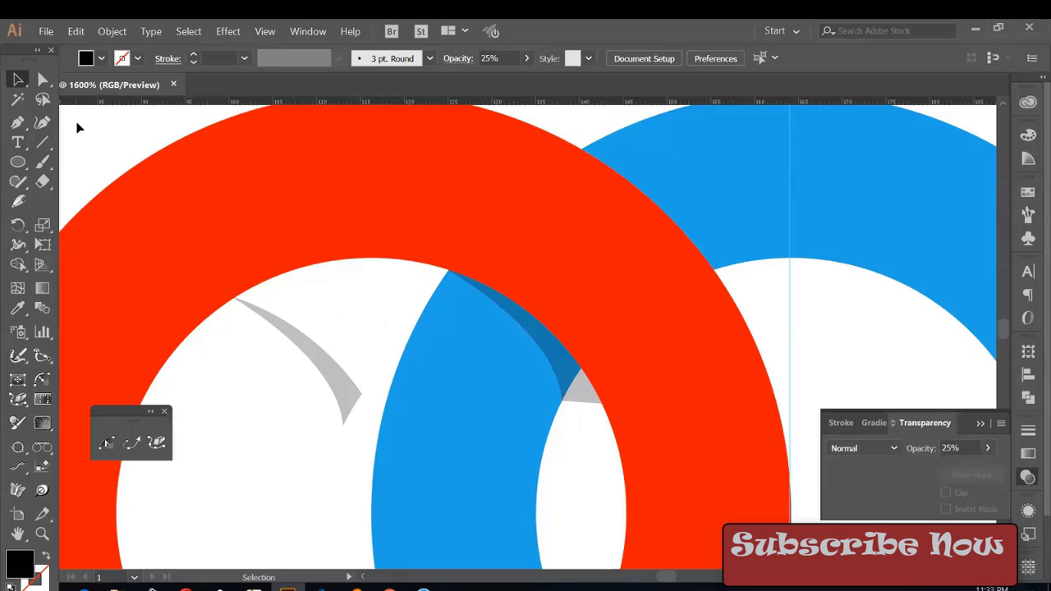
pyautogui.click(338, 372)
pyautogui.press('Delete')
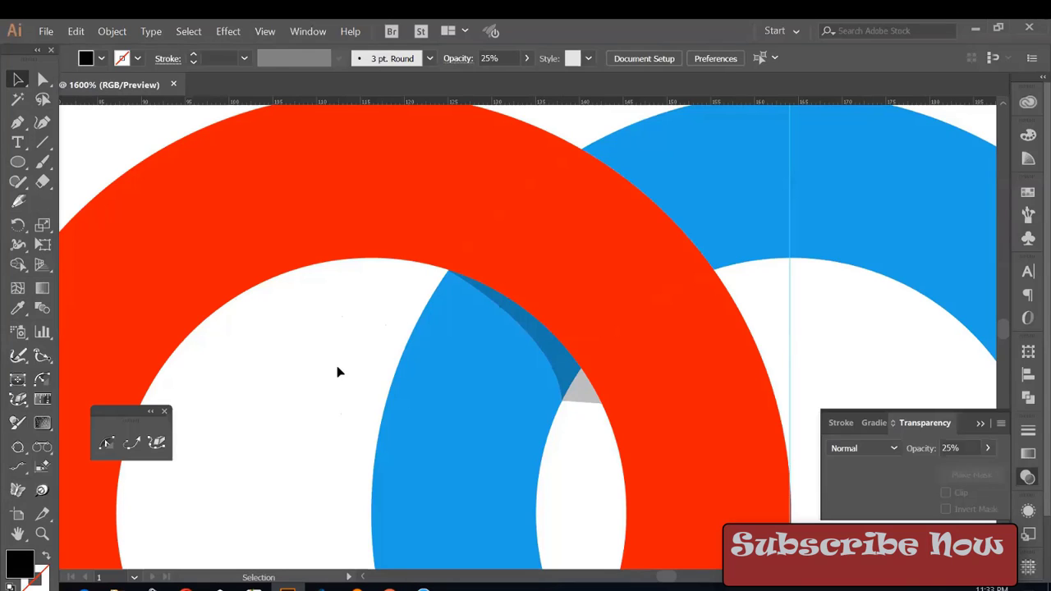
# - Zoom in on the rings' overlap and delete the stray grey crescent piece
pyautogui.hotkey('ctrl', '0')
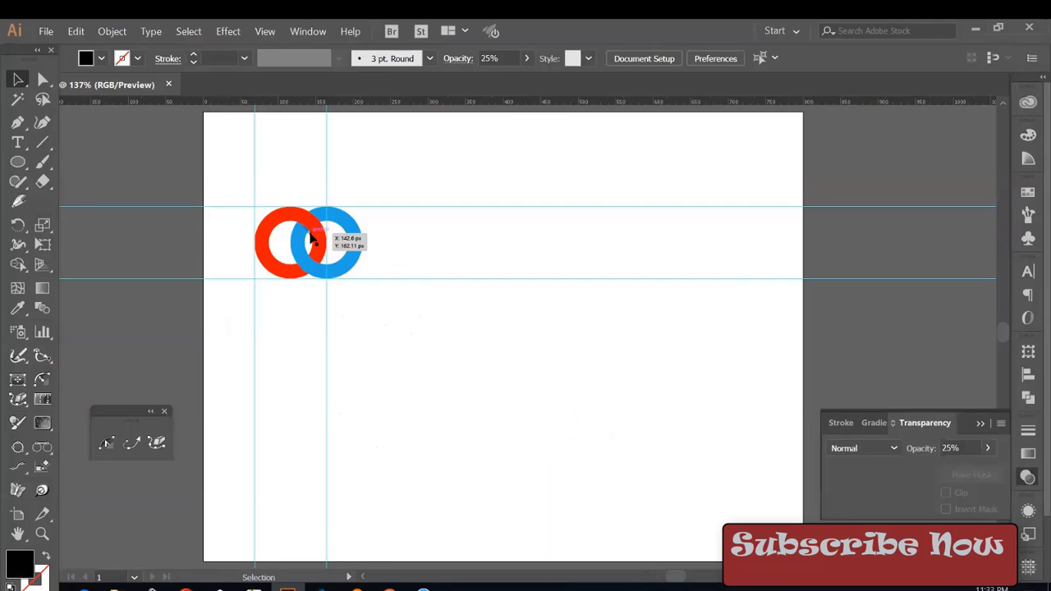
pyautogui.hotkey('ctrl', '+')
pyautogui.hotkey('ctrl', '+')
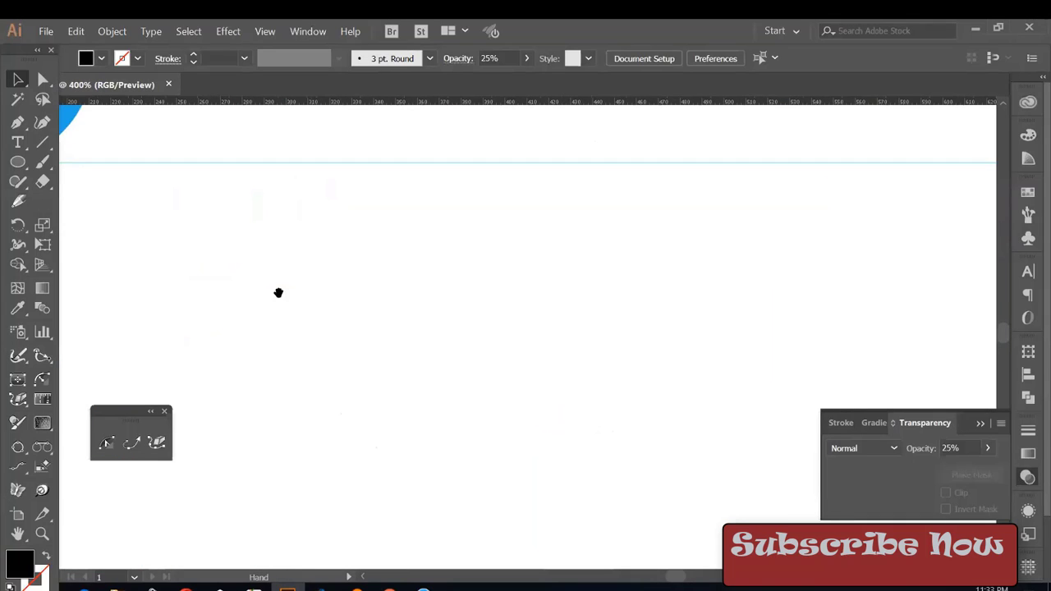
pyautogui.moveTo(399, 356); pyautogui.dragTo(544, 394)
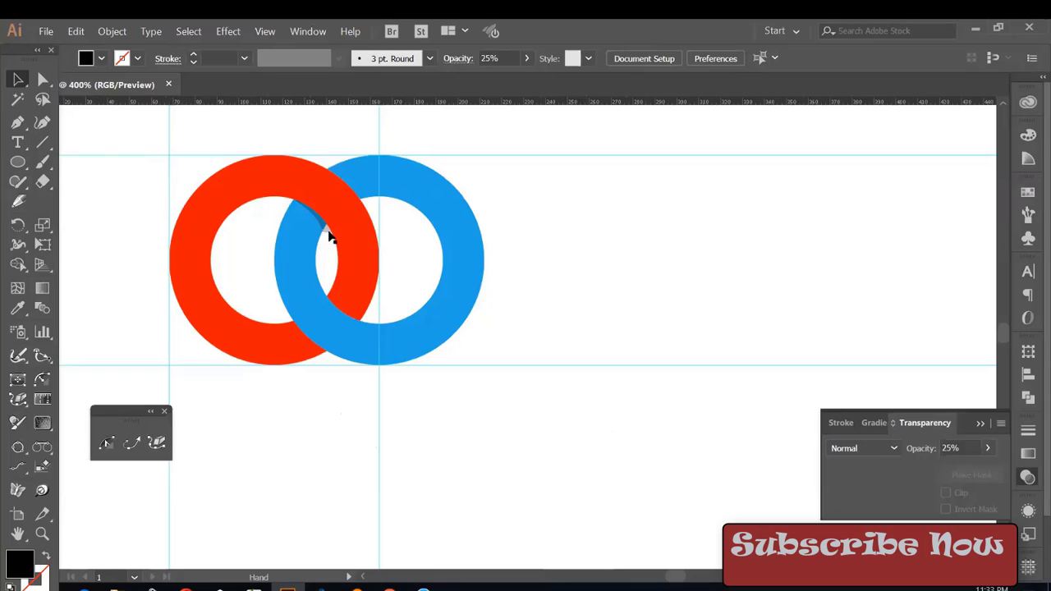
pyautogui.moveTo(331, 235); pyautogui.dragTo(335, 237)
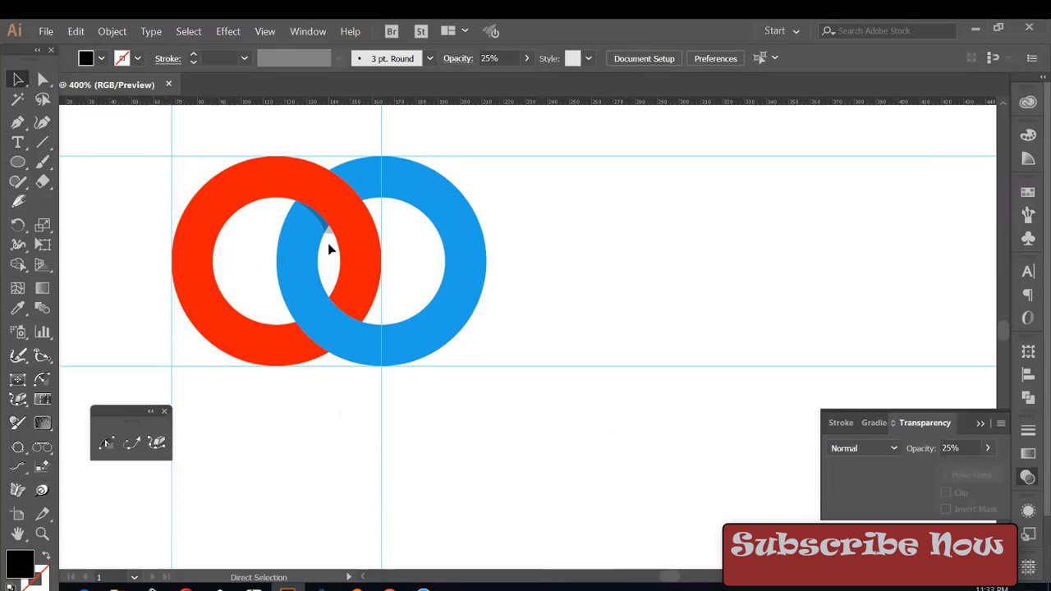
pyautogui.press('z')
pyautogui.moveTo(319, 192); pyautogui.dragTo(333, 245)
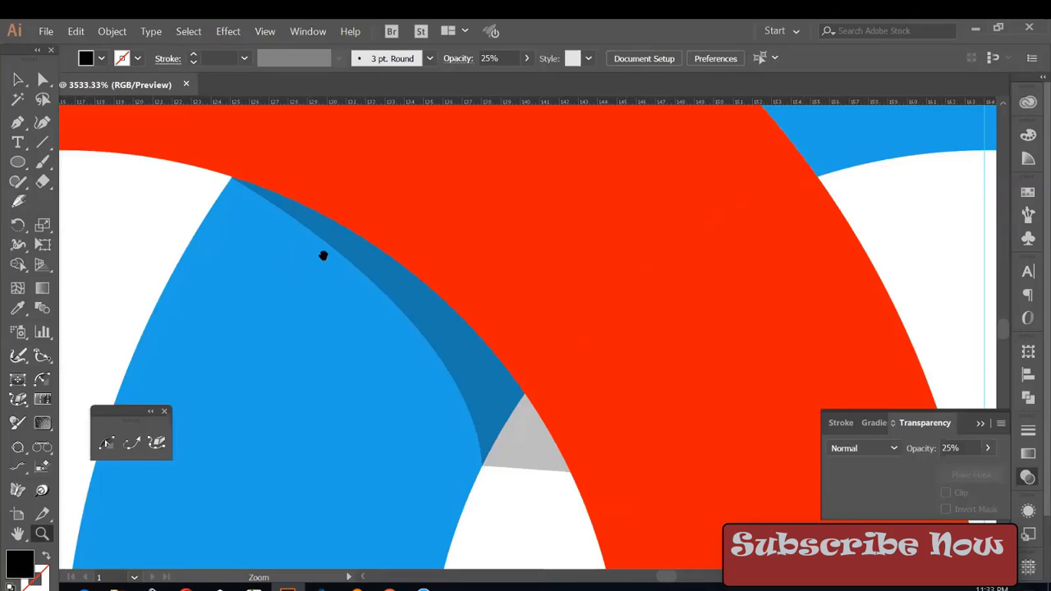
pyautogui.press('v')
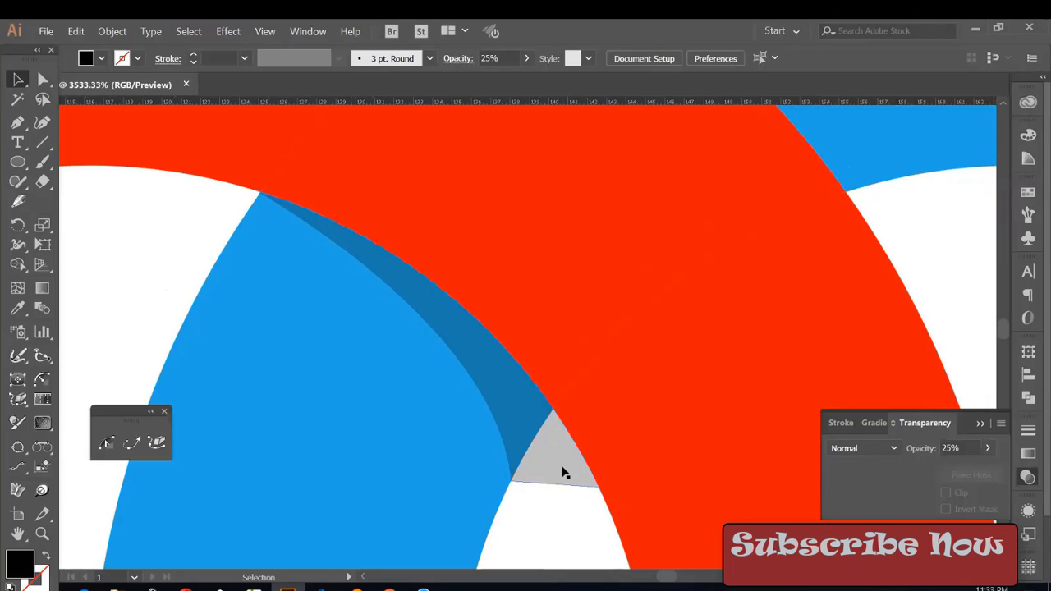
pyautogui.click(563, 474)
pyautogui.press('Delete')
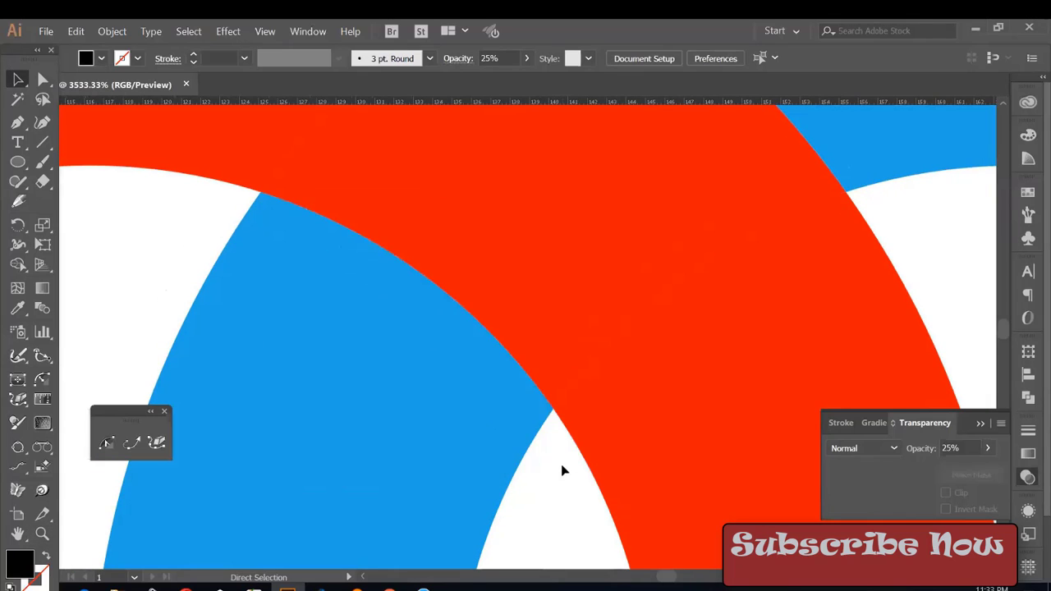
# - Clear all guides, zoom to 200% and marquee-select both rings
pyautogui.hotkey('ctrl', '0')
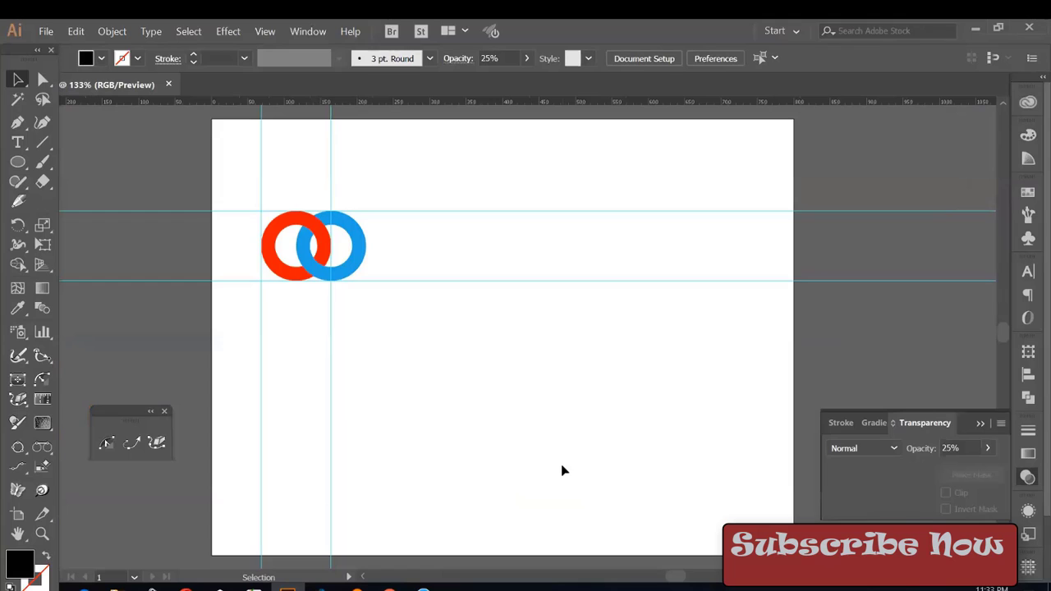
pyautogui.click(265, 31)
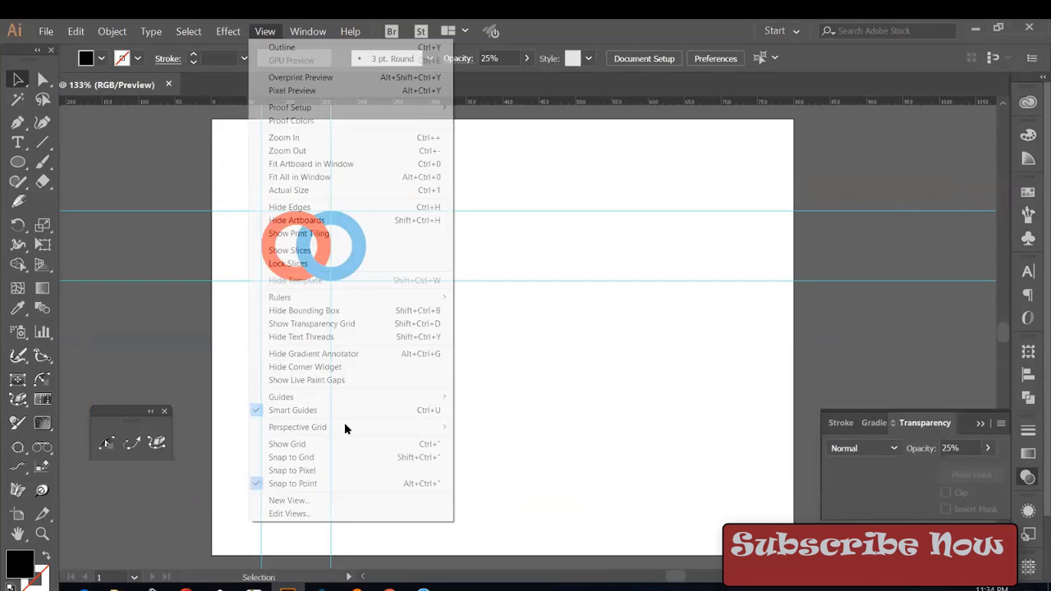
pyautogui.moveTo(281, 397)
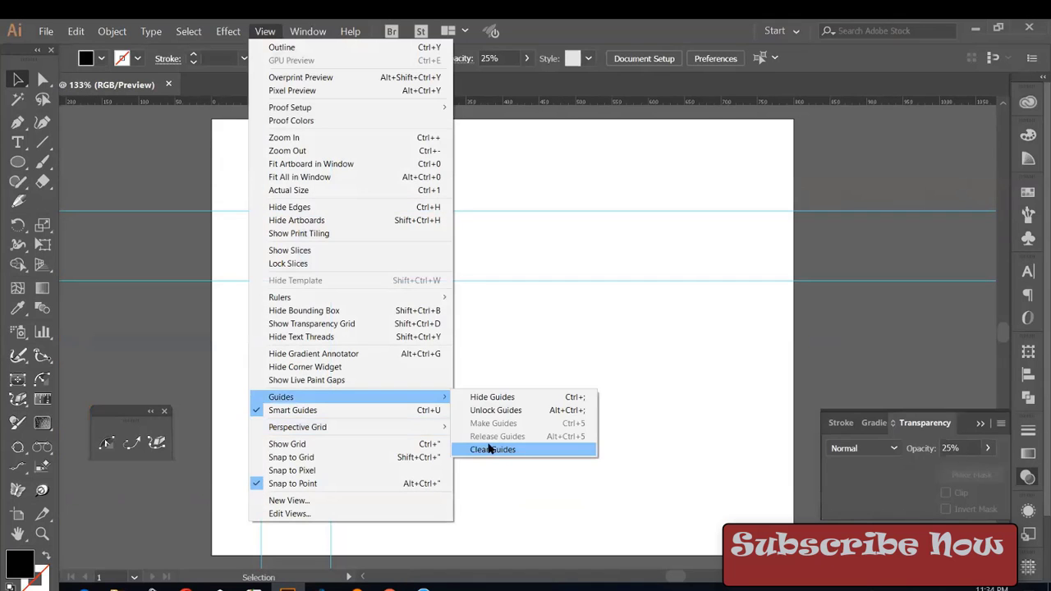
pyautogui.click(488, 448)
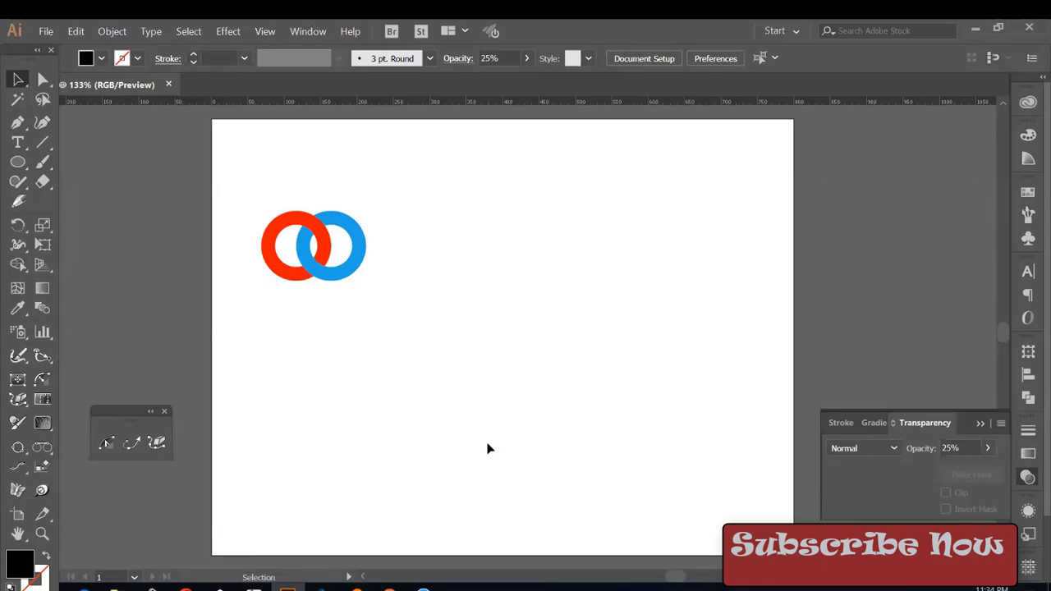
pyautogui.hotkey('ctrl', '+')
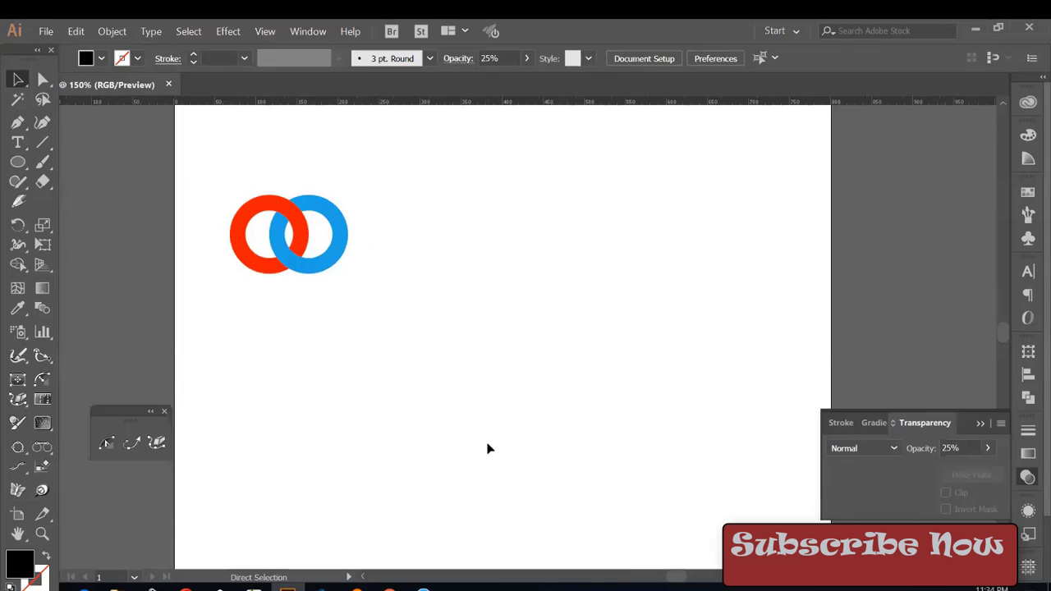
pyautogui.hotkey('ctrl', '+')
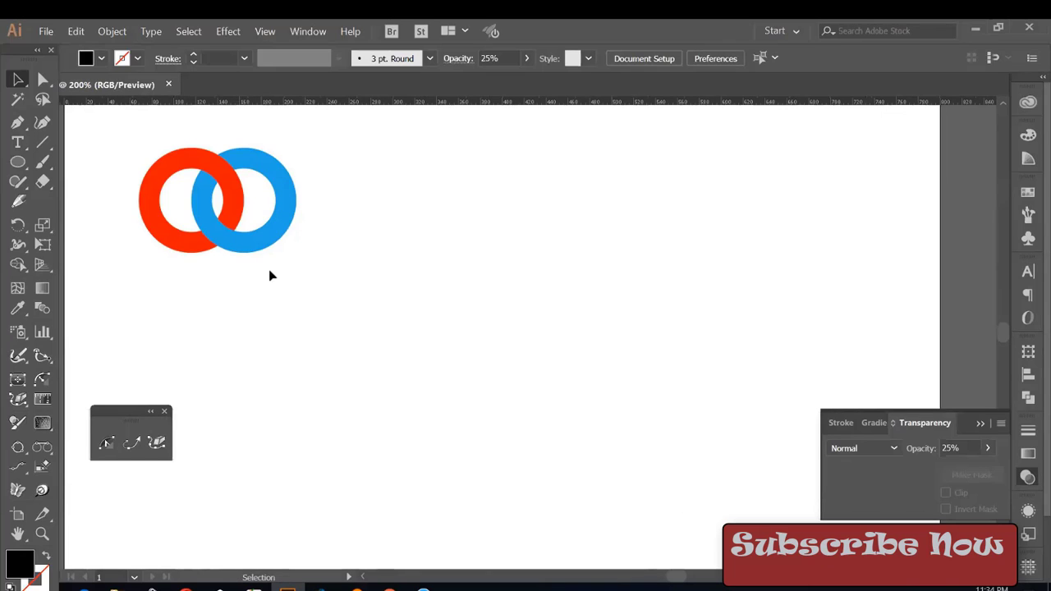
pyautogui.moveTo(161, 135); pyautogui.dragTo(321, 318)
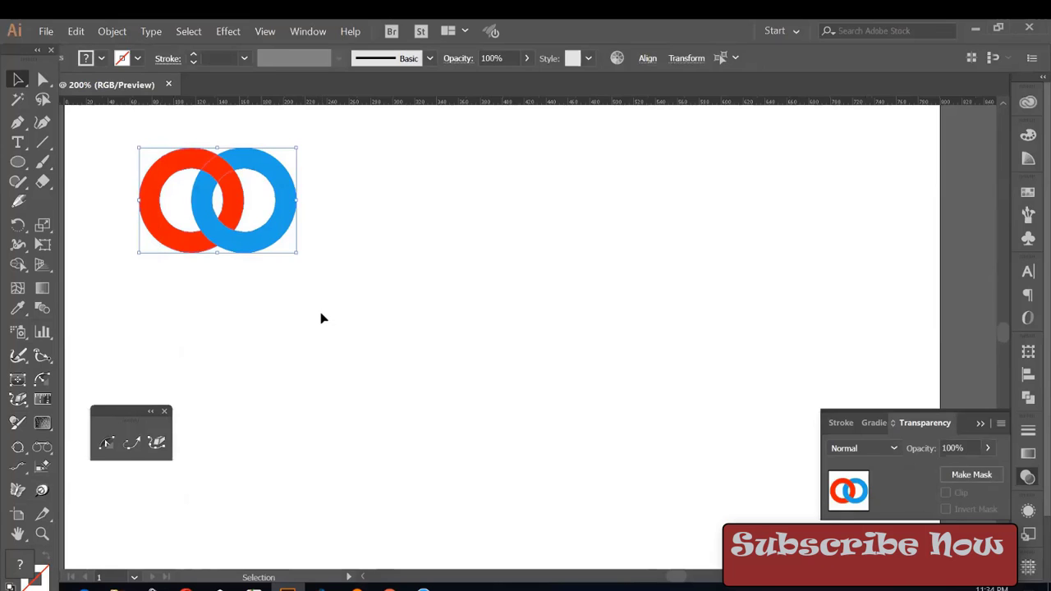
# - Delete both rings and add a 'Lorem ipsum' text line enlarged to 30 pt
pyautogui.press('Delete')
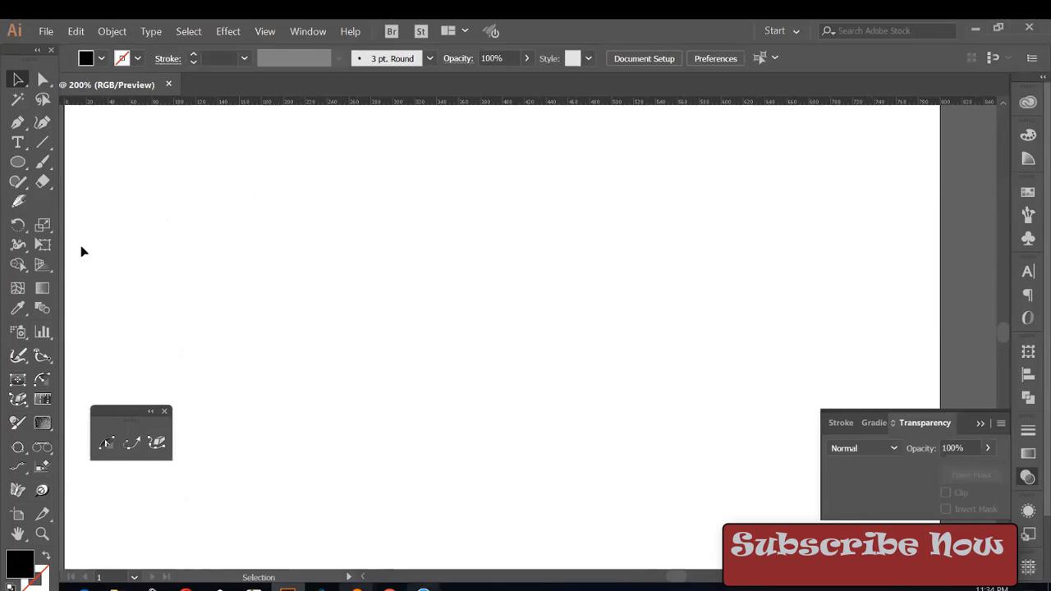
pyautogui.press('t')
pyautogui.click(386, 326)
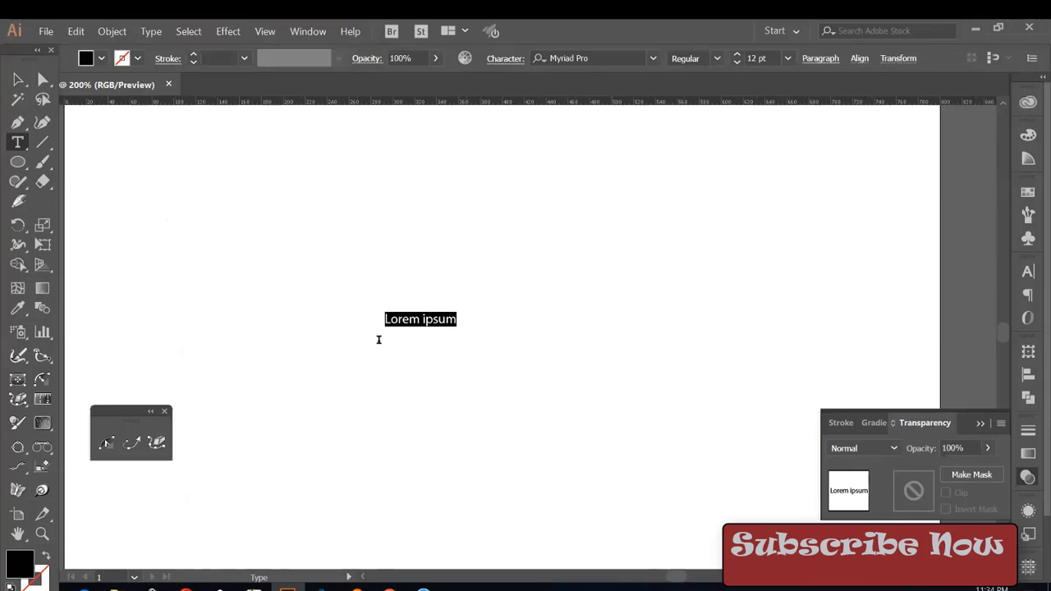
pyautogui.press('ctrl')
pyautogui.hotkey('ctrl', 'shift', '.')
pyautogui.hotkey('ctrl', 'shift', '.')
pyautogui.hotkey('ctrl', 'shift', '.')
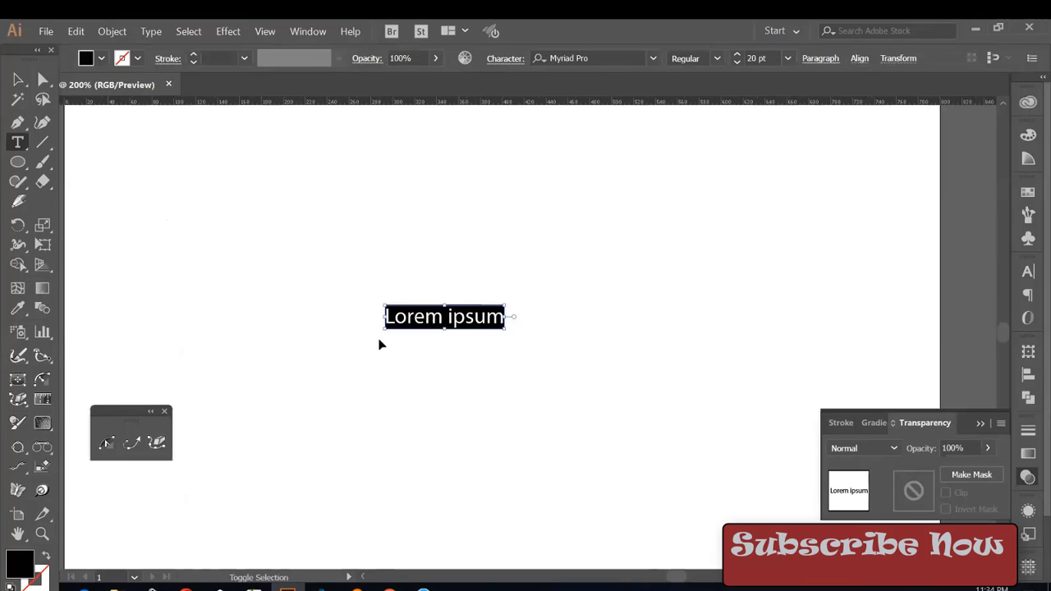
pyautogui.hotkey('ctrl', 'shift', '.')
pyautogui.hotkey('ctrl', 'shift', '.')
pyautogui.hotkey('ctrl', 'shift', '.')
pyautogui.hotkey('ctrl', 'shift', '.')
pyautogui.hotkey('ctrl', 'shift', '.')
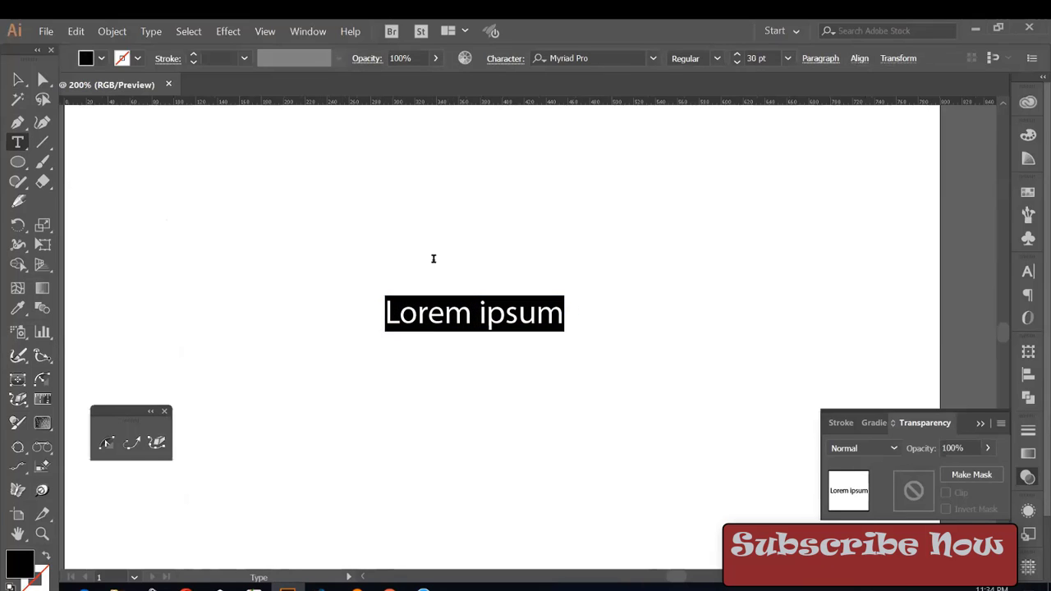
# - Show the Character panel and browse its font list
pyautogui.click(1028, 271)
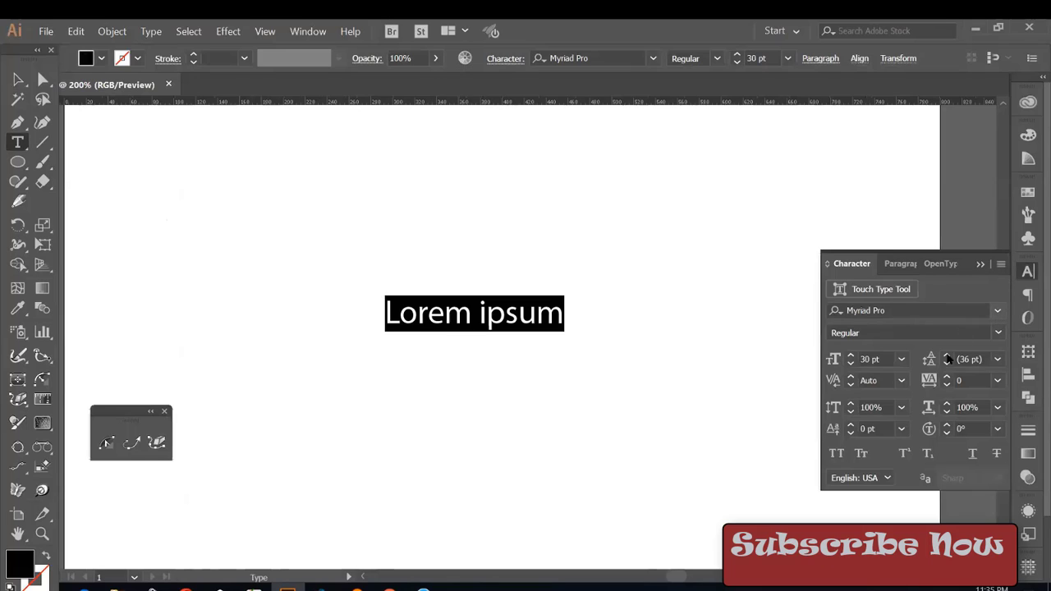
pyautogui.click(997, 310)
pyautogui.click(17, 80)
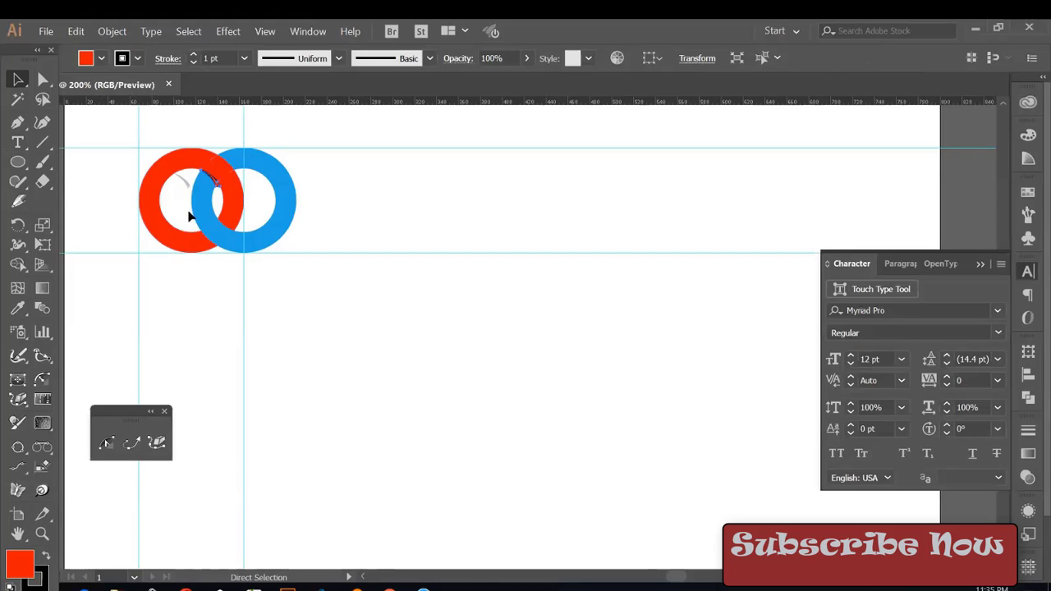
# - Zoom in on the rings and select the dark shadow sliver at their overlap
pyautogui.click(174, 219)
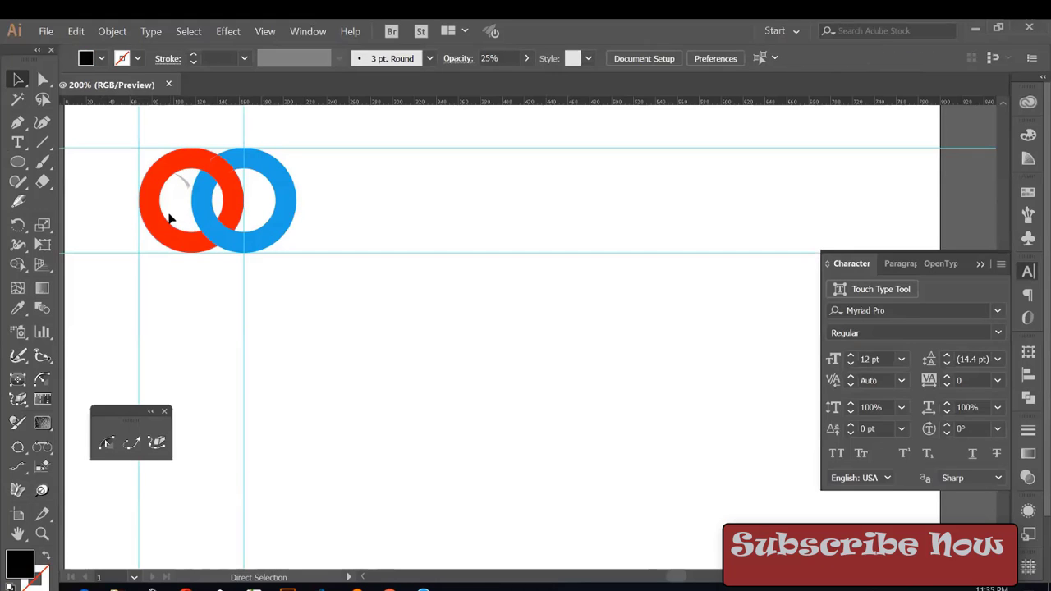
pyautogui.click(117, 233)
pyautogui.hotkey('ctrl', '+')
pyautogui.hotkey('ctrl', '+')
pyautogui.hotkey('ctrl', '+')
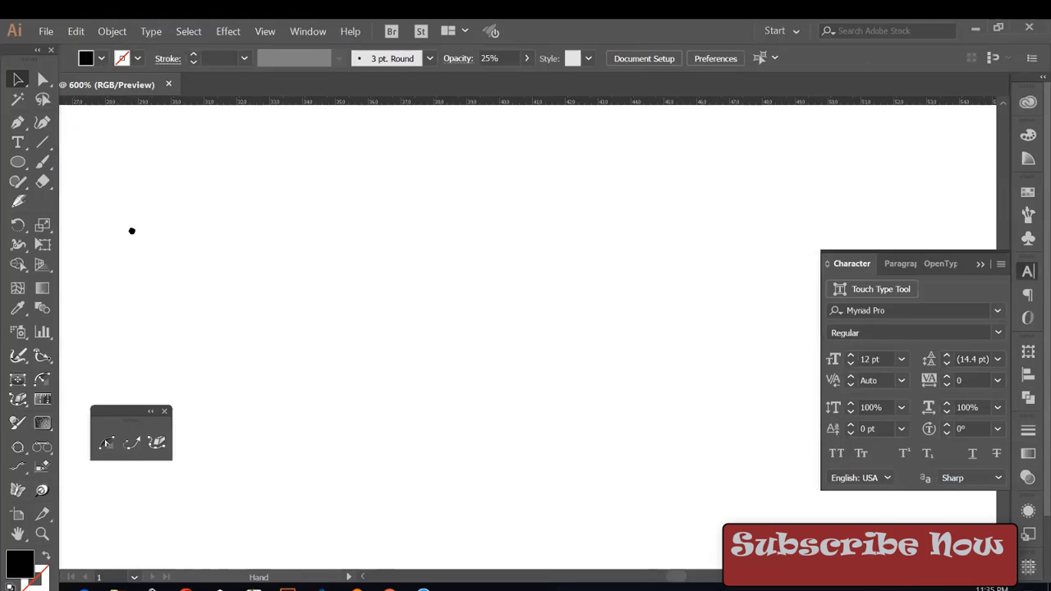
pyautogui.moveTo(131, 230); pyautogui.dragTo(649, 493)
pyautogui.moveTo(230, 331); pyautogui.dragTo(369, 352)
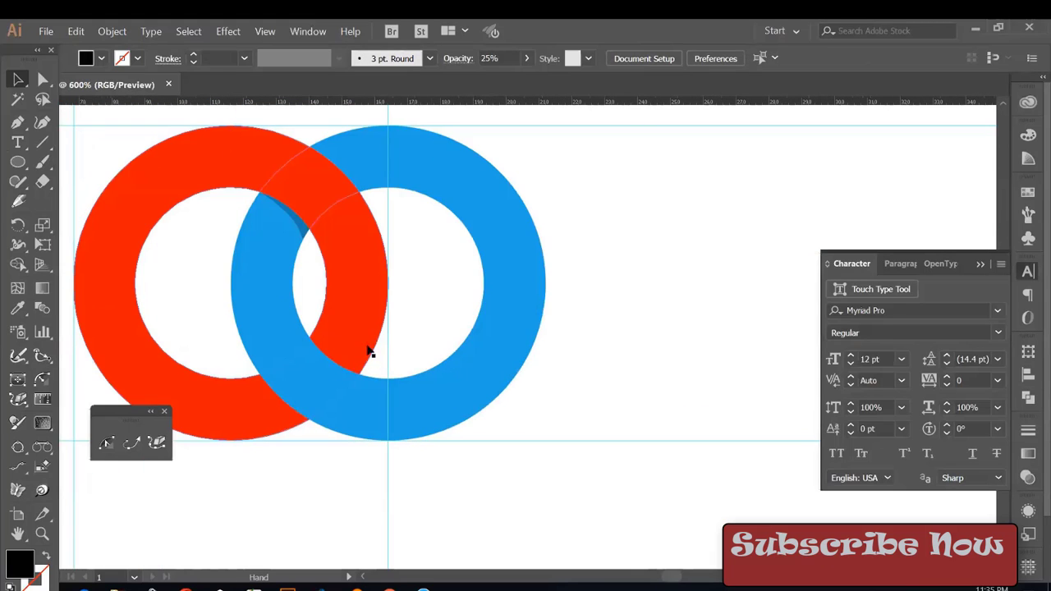
pyautogui.moveTo(375, 271); pyautogui.dragTo(447, 309)
pyautogui.click(375, 271)
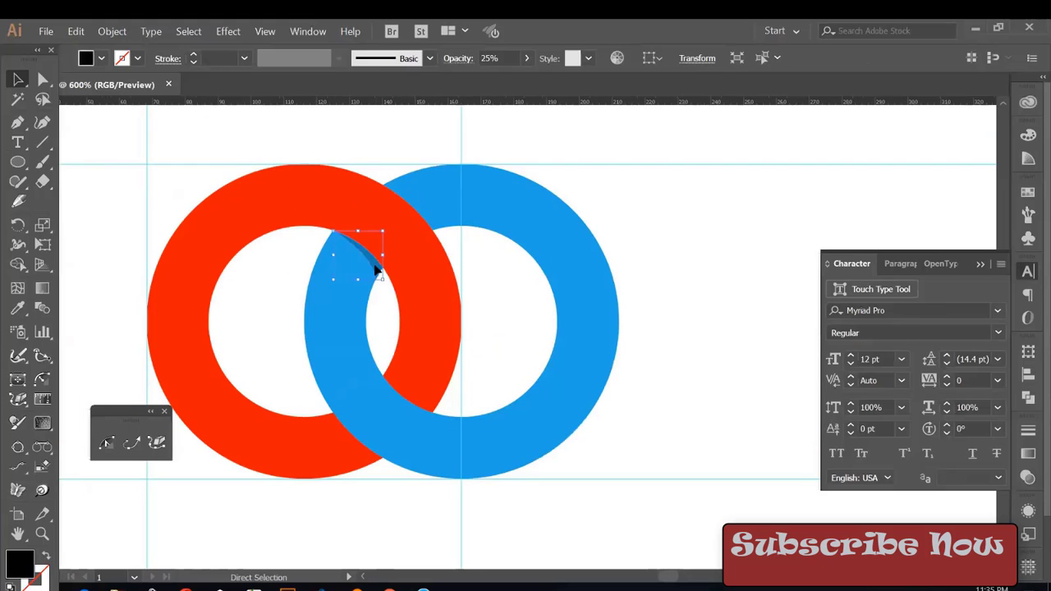
pyautogui.hotkey('ctrl', '=')
pyautogui.hotkey('ctrl', '=')
pyautogui.hotkey('ctrl', '=')
pyautogui.press('v')
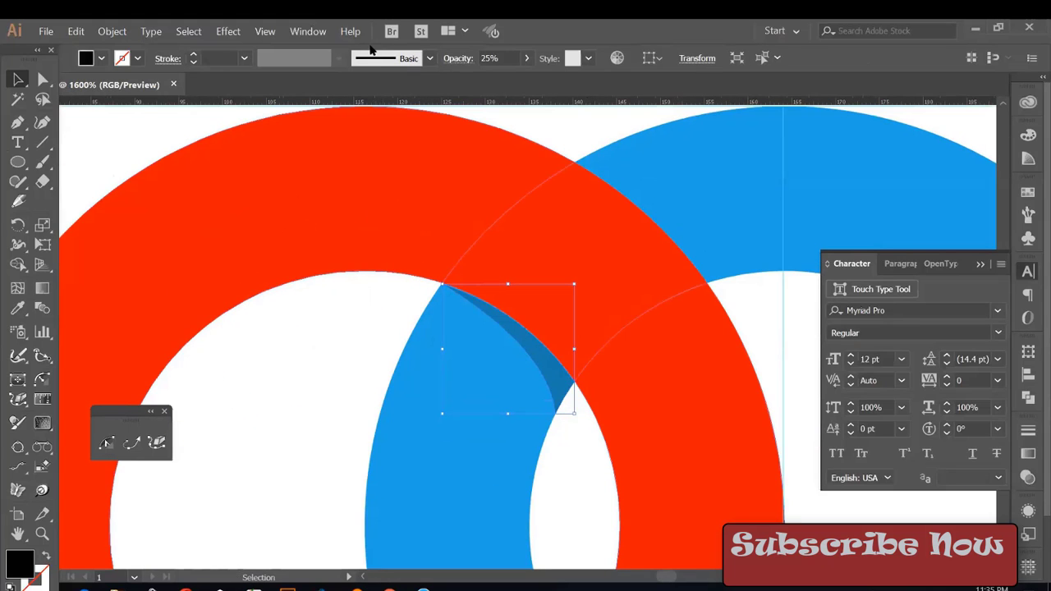
# - Preview a Gaussian Blur on the shadow sliver, cancel it, and zoom back out
pyautogui.click(225, 31)
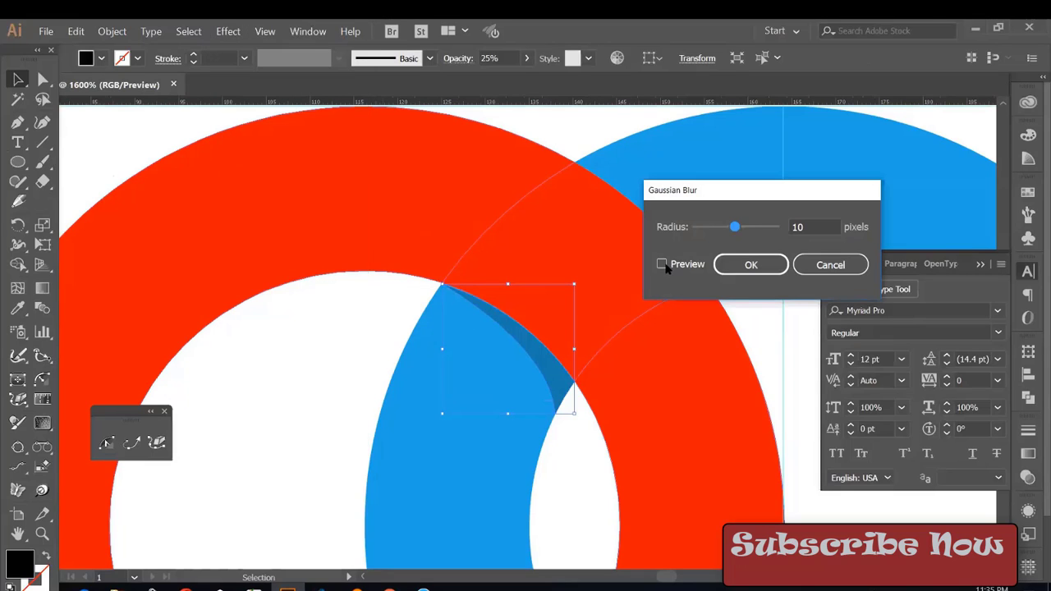
pyautogui.click(662, 263)
pyautogui.moveTo(734, 226)
pyautogui.mouseDown()
pyautogui.moveTo(692, 234)
pyautogui.moveTo(703, 234)
pyautogui.mouseUp()
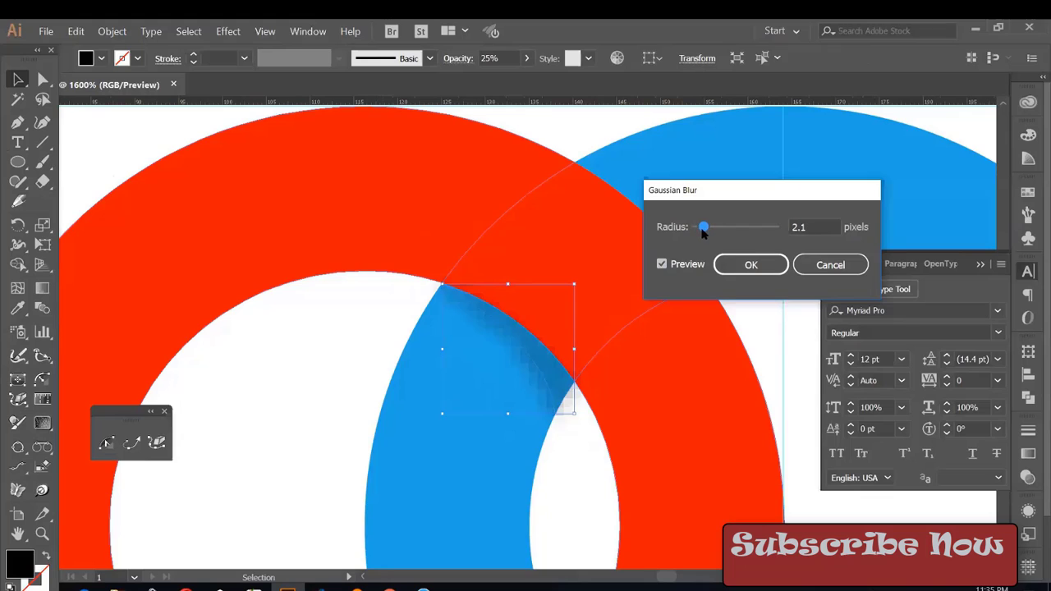
pyautogui.click(809, 265)
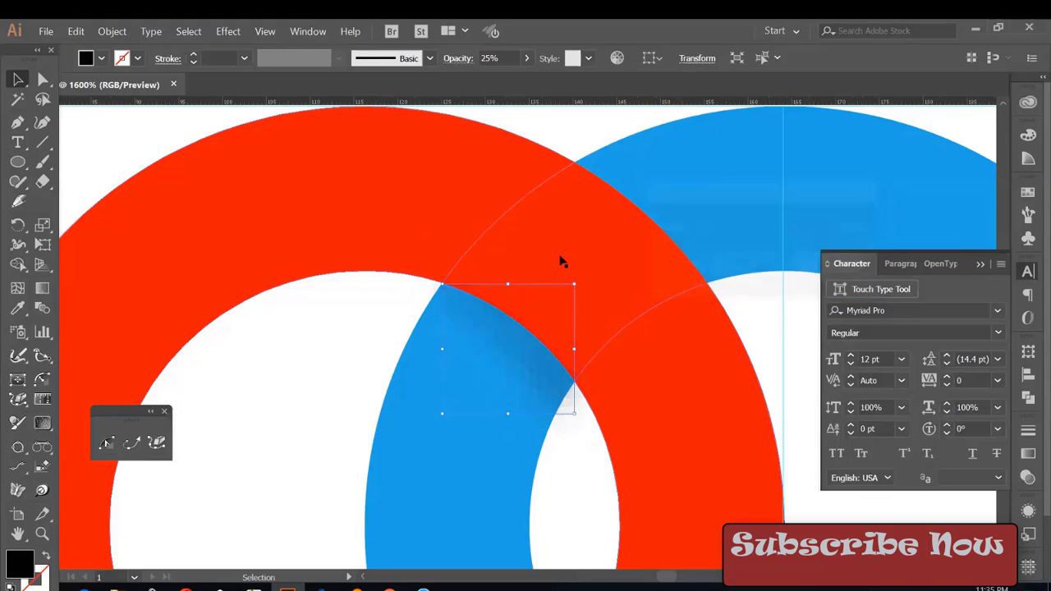
pyautogui.click(565, 127)
pyautogui.hotkey('ctrl', '-')
pyautogui.hotkey('ctrl', '-')
pyautogui.hotkey('ctrl', '-')
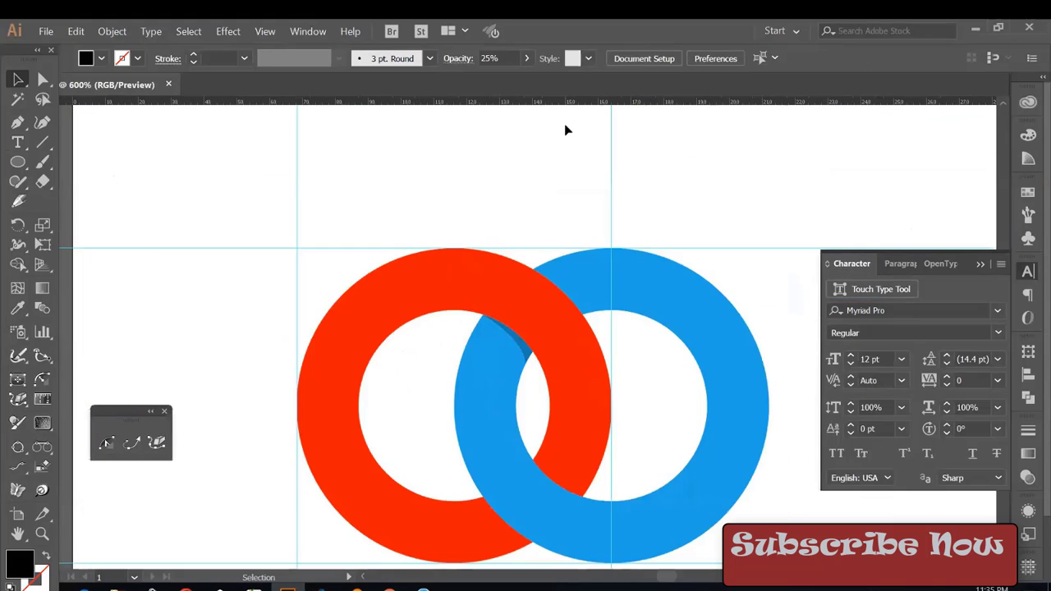
pyautogui.click(526, 345)
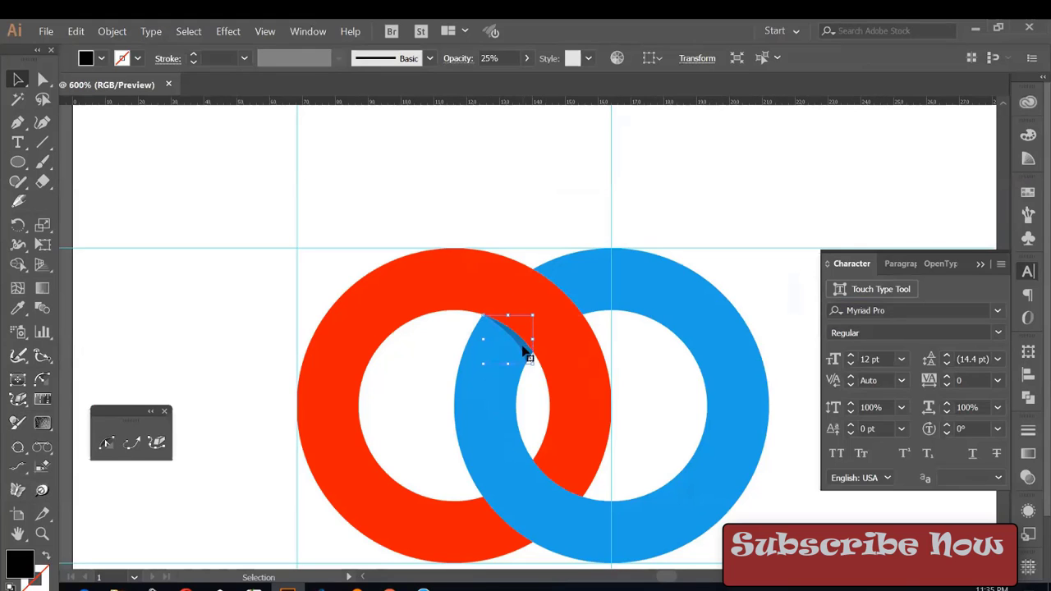
pyautogui.click(229, 32)
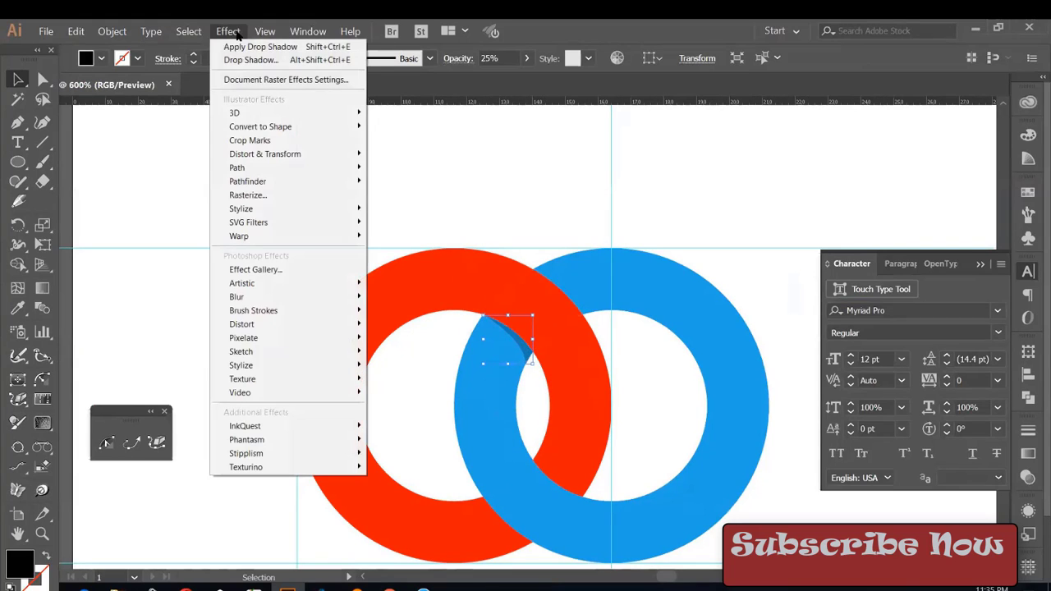
pyautogui.click(394, 209)
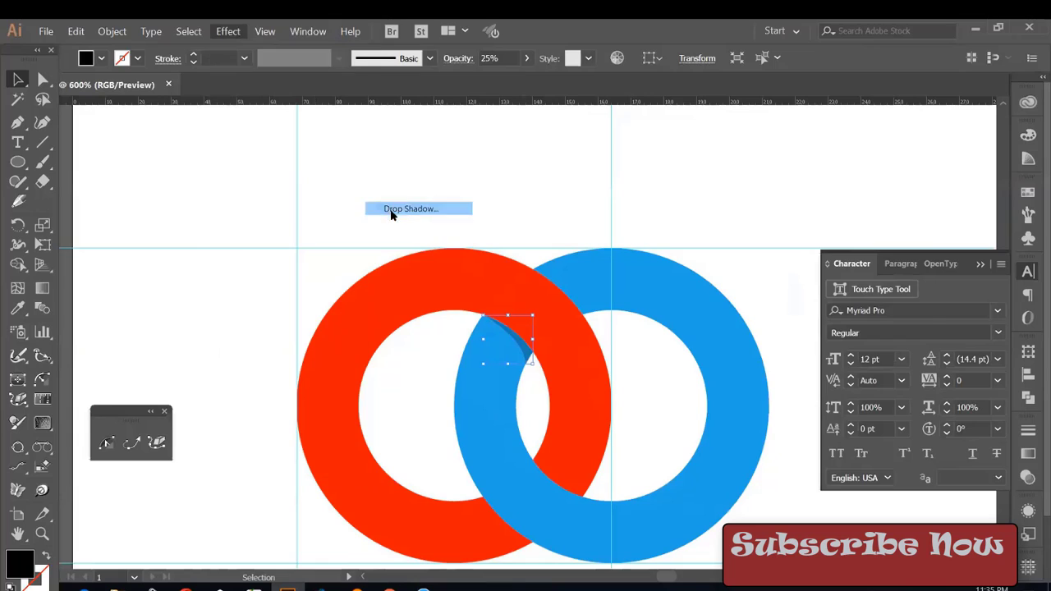
pyautogui.click(703, 320)
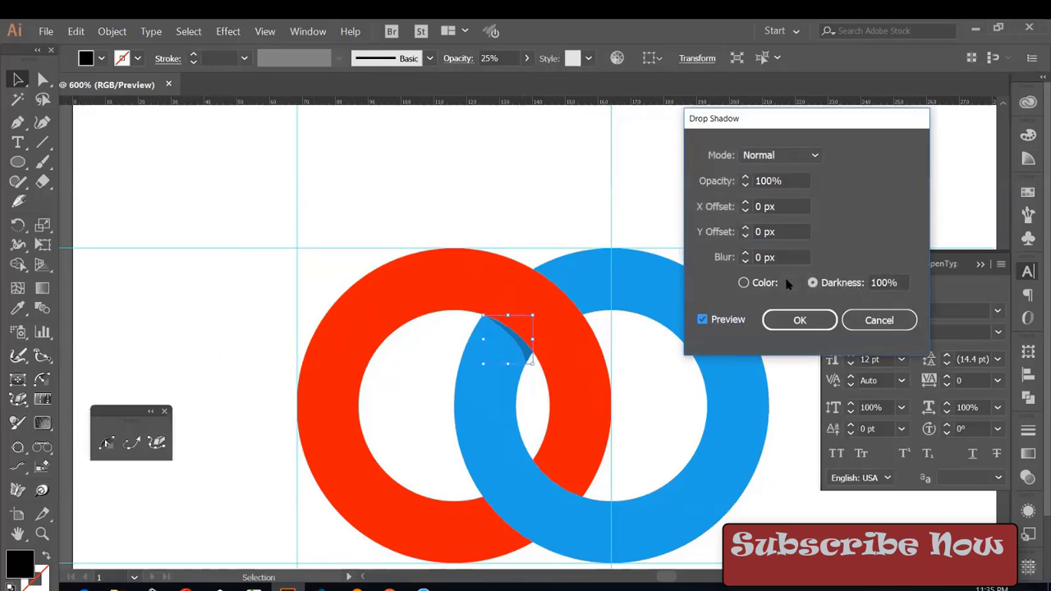
pyautogui.click(744, 283)
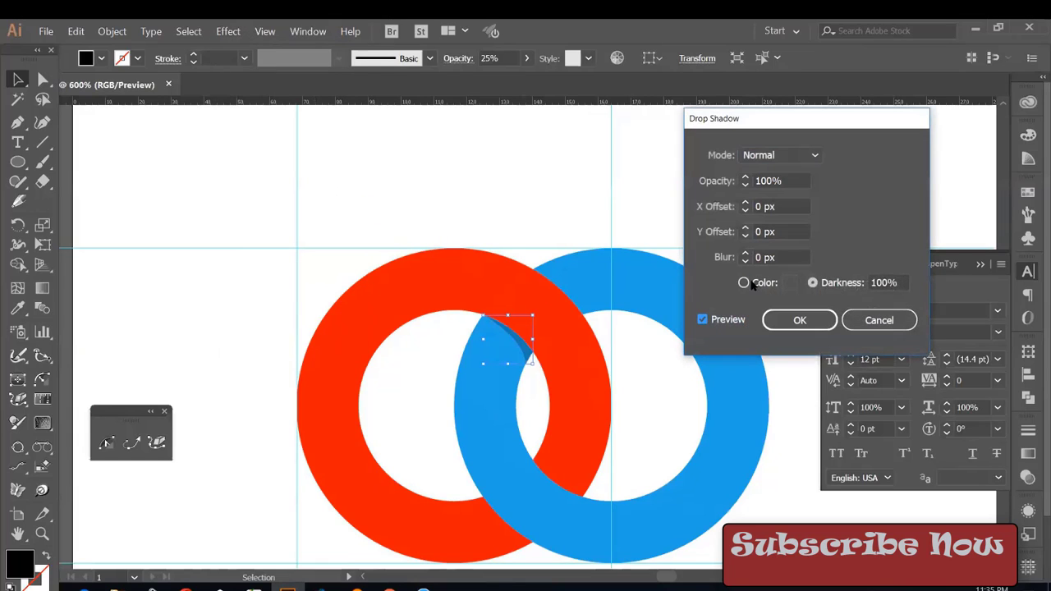
pyautogui.click(785, 232)
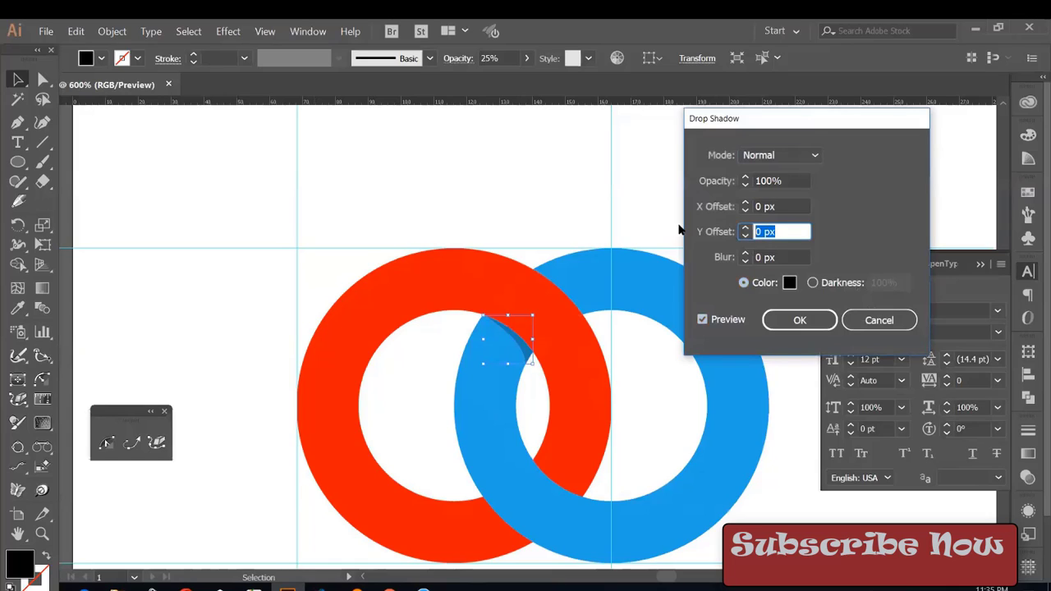
pyautogui.write('3')
pyautogui.hotkey('shift', 'Tab')
pyautogui.write('3')
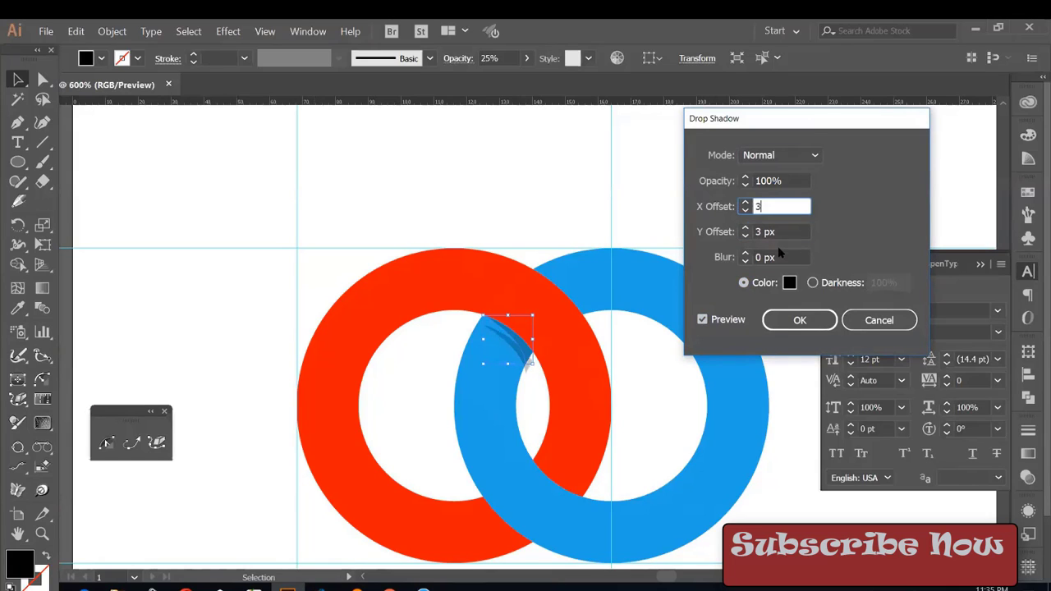
pyautogui.press('Tab')
pyautogui.press('Tab')
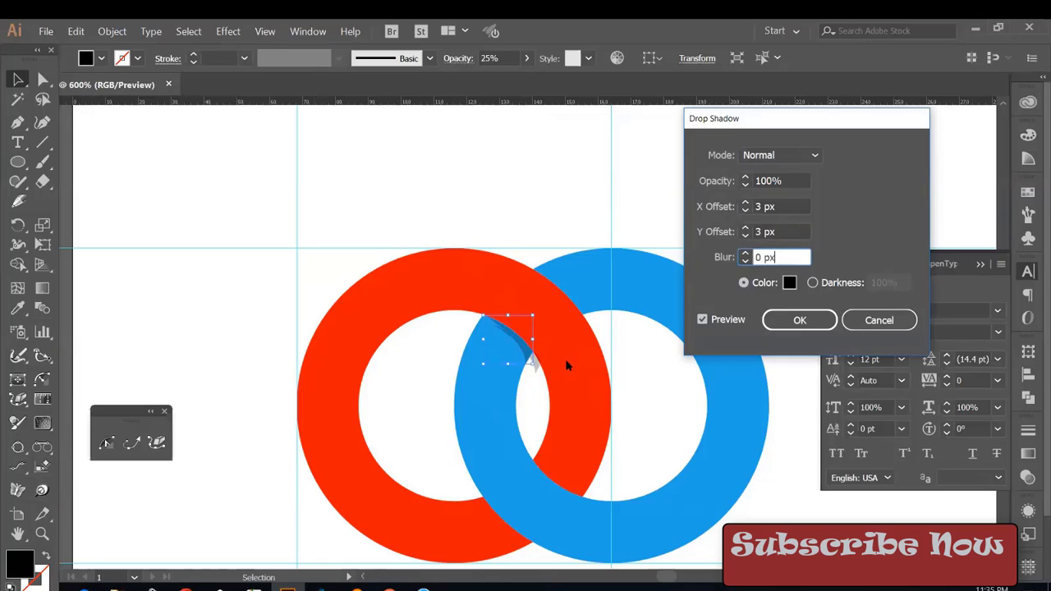
pyautogui.click(854, 321)
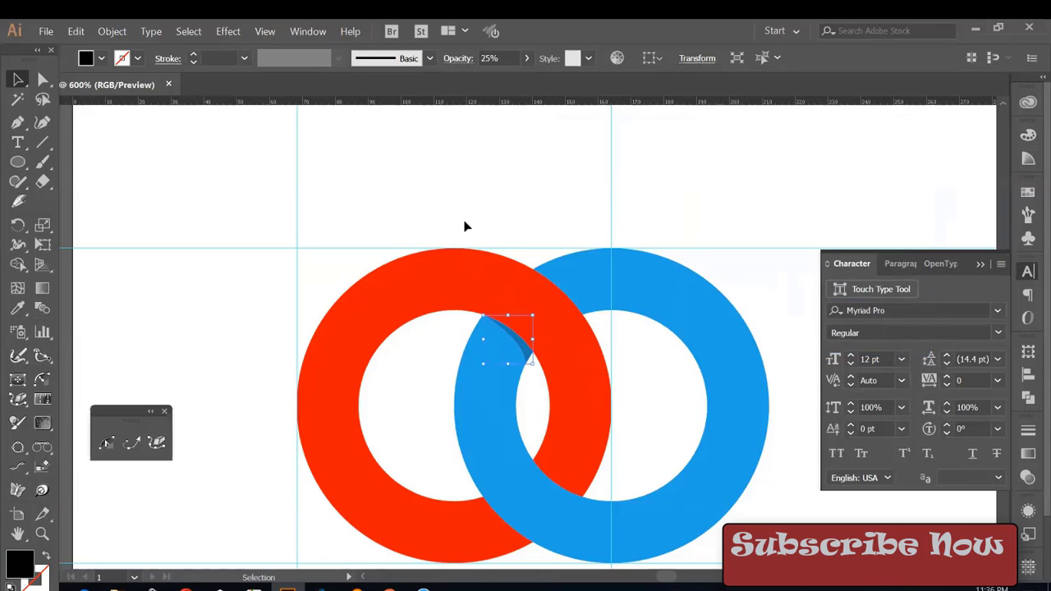
pyautogui.click(464, 227)
# - Remove the two interlocked rings from the artboard
pyautogui.hotkey('ctrl', '-')
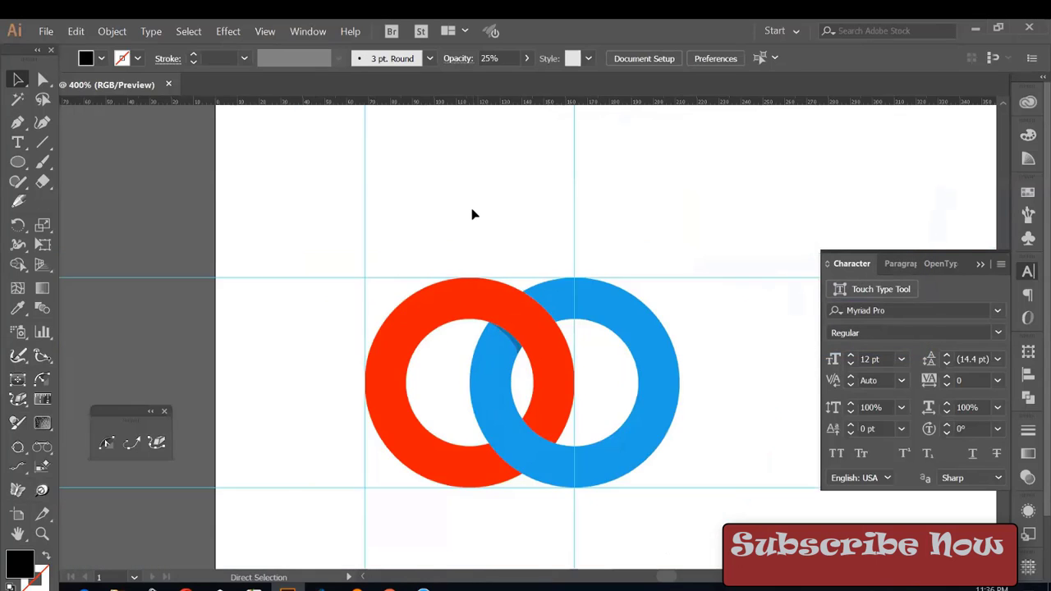
pyautogui.hotkey('ctrl', '-')
pyautogui.hotkey('ctrl', '-')
pyautogui.hotkey('ctrl', 'a')
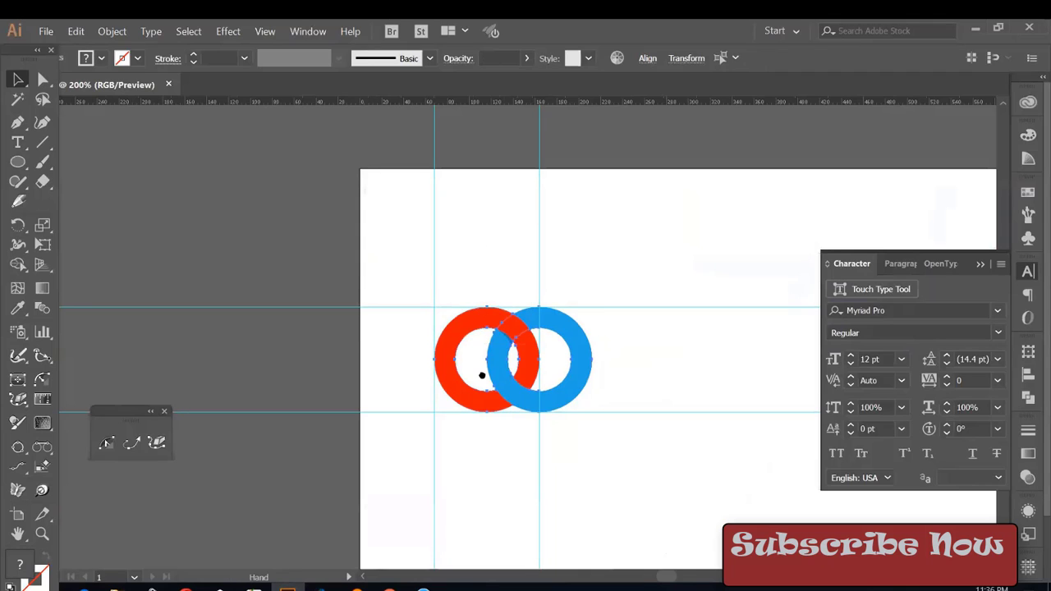
pyautogui.moveTo(659, 389); pyautogui.dragTo(483, 379)
pyautogui.hotkey('ctrl', 'x')
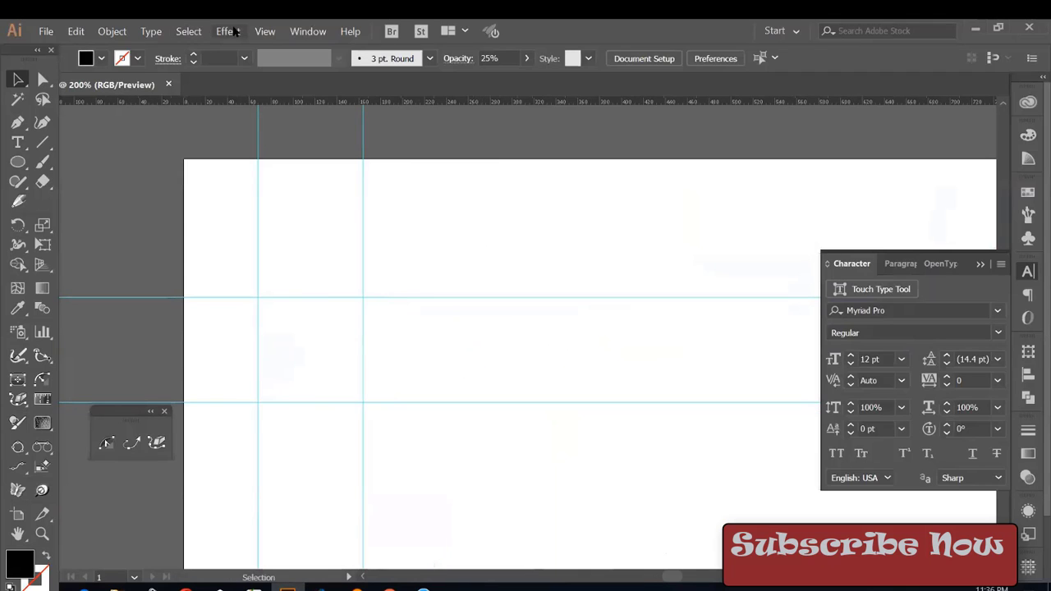
# - Clear all guides and recentre the view on the Lorem ipsum text
pyautogui.click(265, 31)
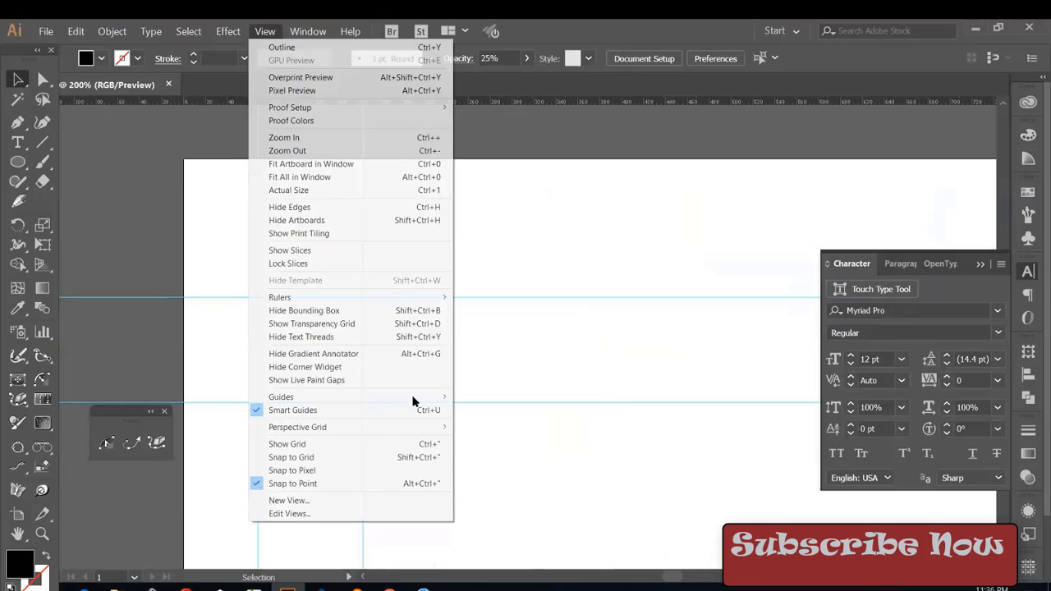
pyautogui.moveTo(281, 396)
pyautogui.click(489, 450)
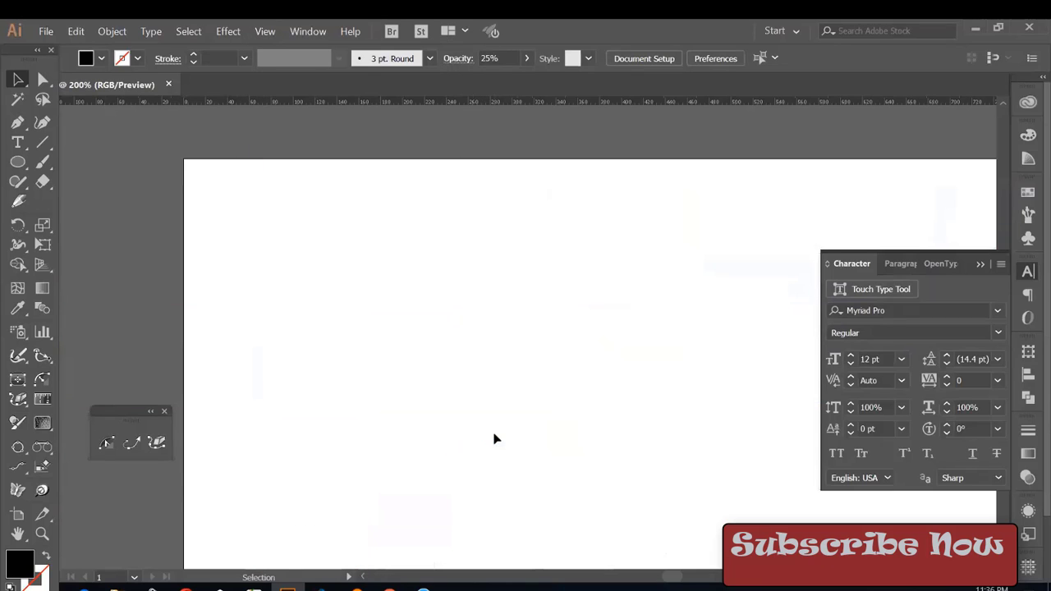
pyautogui.press('v')
pyautogui.moveTo(566, 378); pyautogui.dragTo(491, 364)
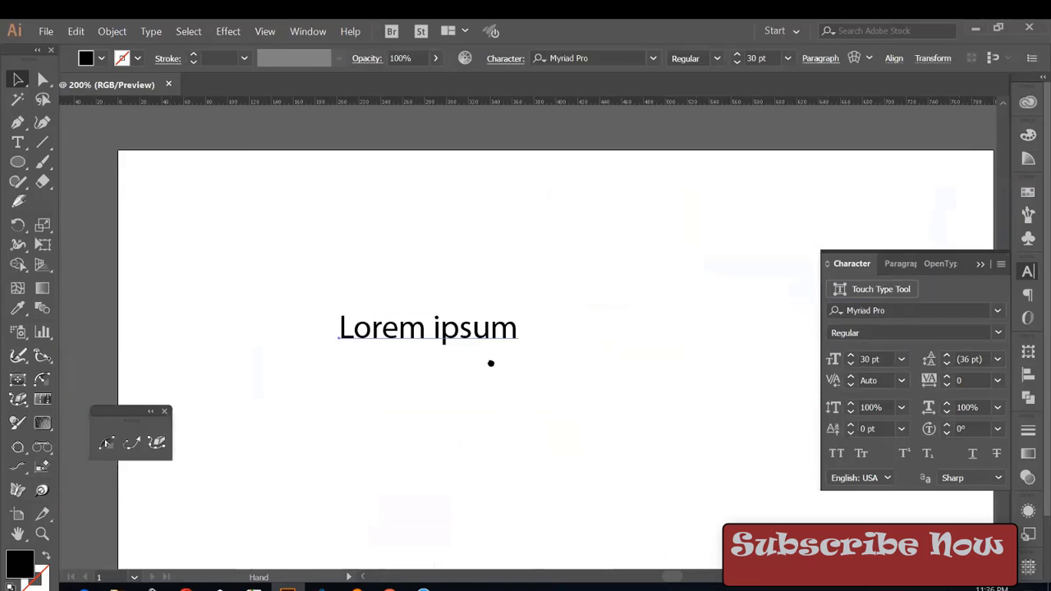
# - Preview script typefaces from the font list on Lorem ipsum, down to Samantha Italic BASIC
pyautogui.click(997, 311)
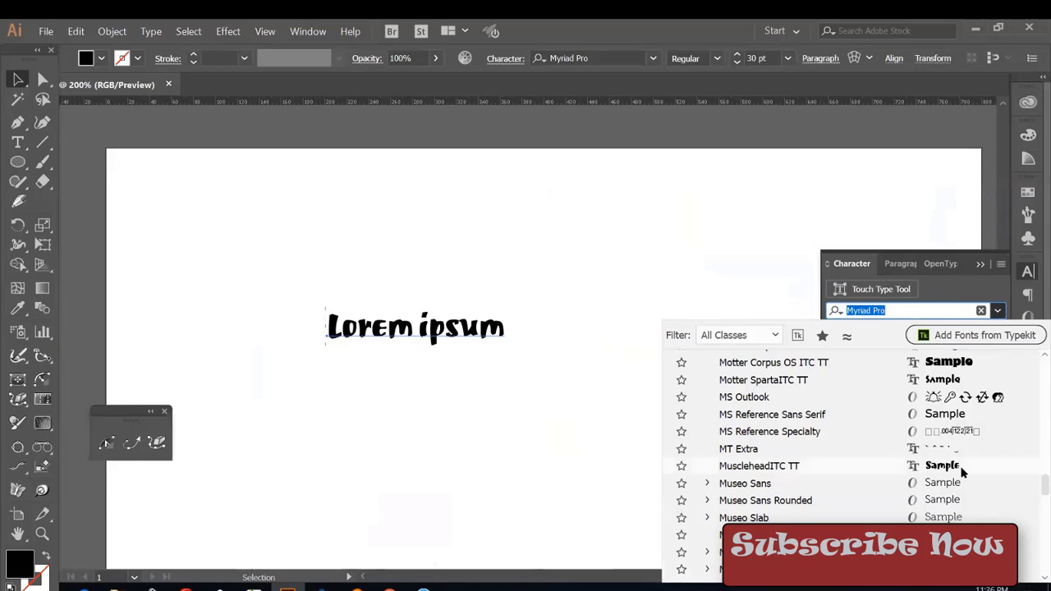
pyautogui.scroll(-2, 962, 464)
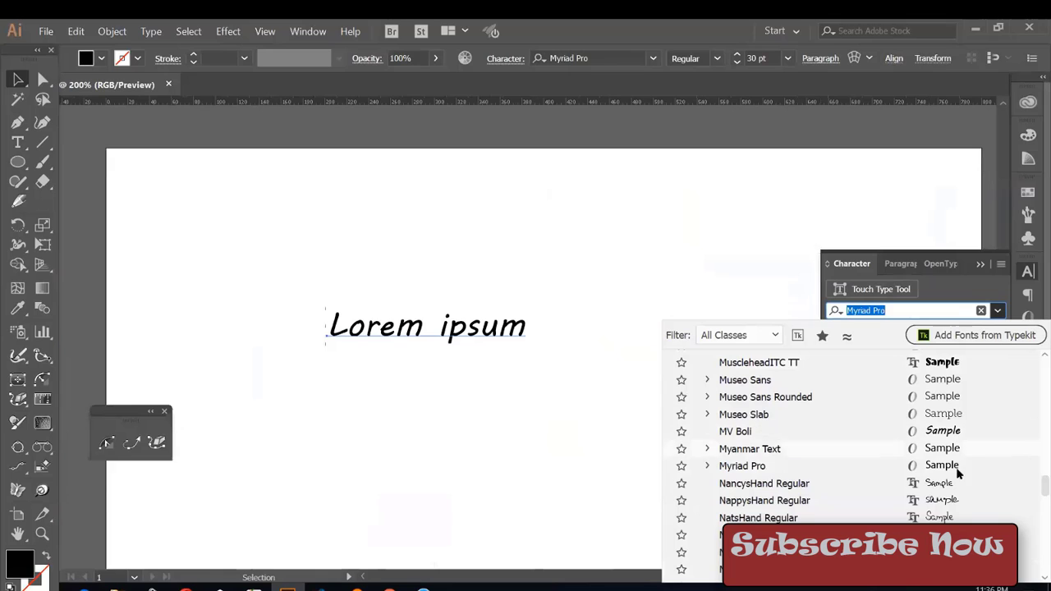
pyautogui.scroll(-3, 953, 501)
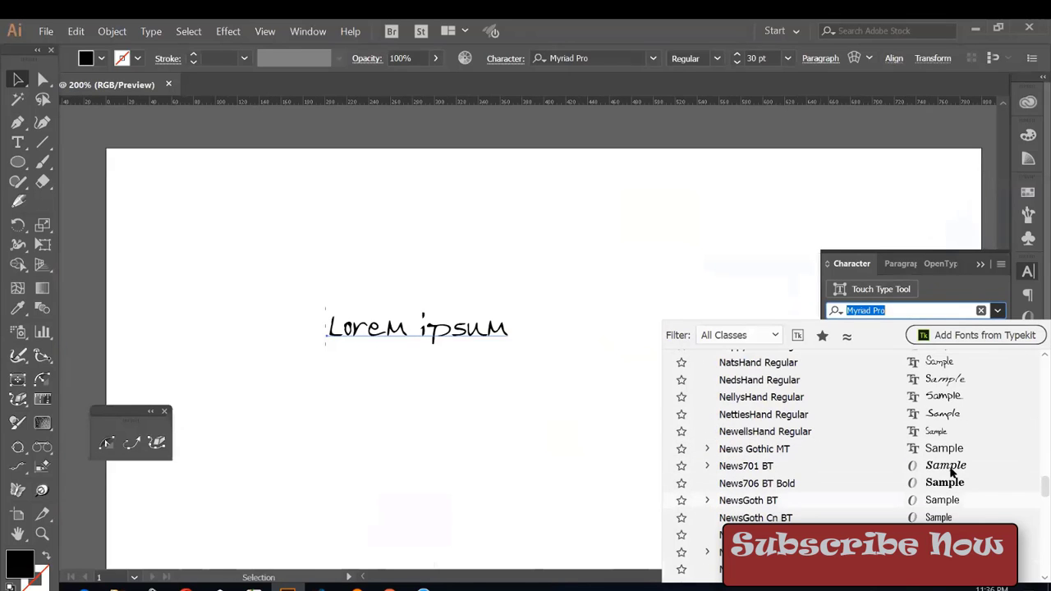
pyautogui.scroll(-5, 953, 470)
pyautogui.scroll(-3, 954, 450)
pyautogui.scroll(-3, 952, 468)
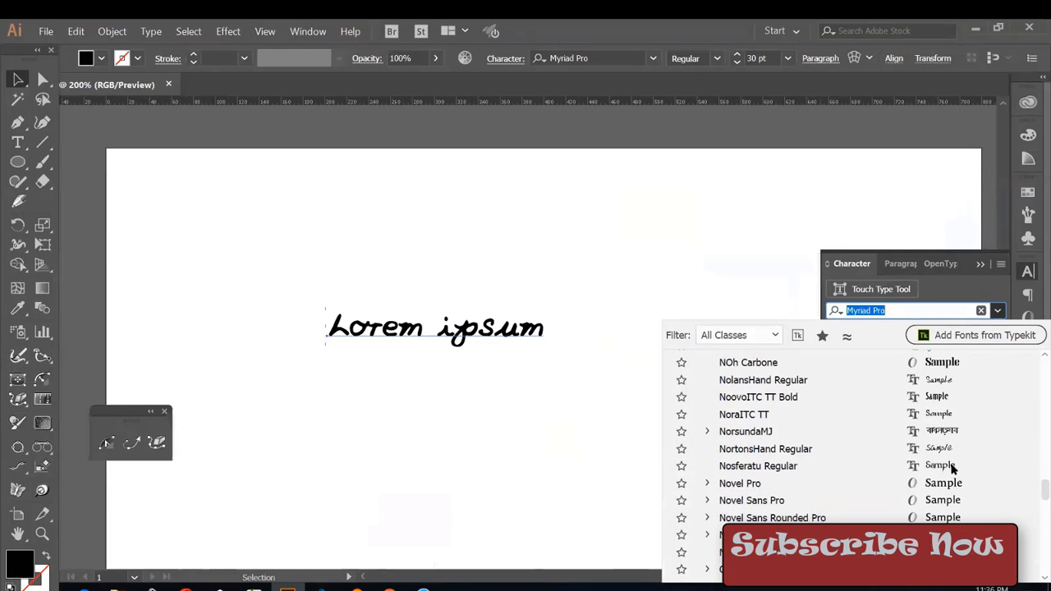
pyautogui.scroll(-5, 955, 469)
pyautogui.scroll(-3, 952, 468)
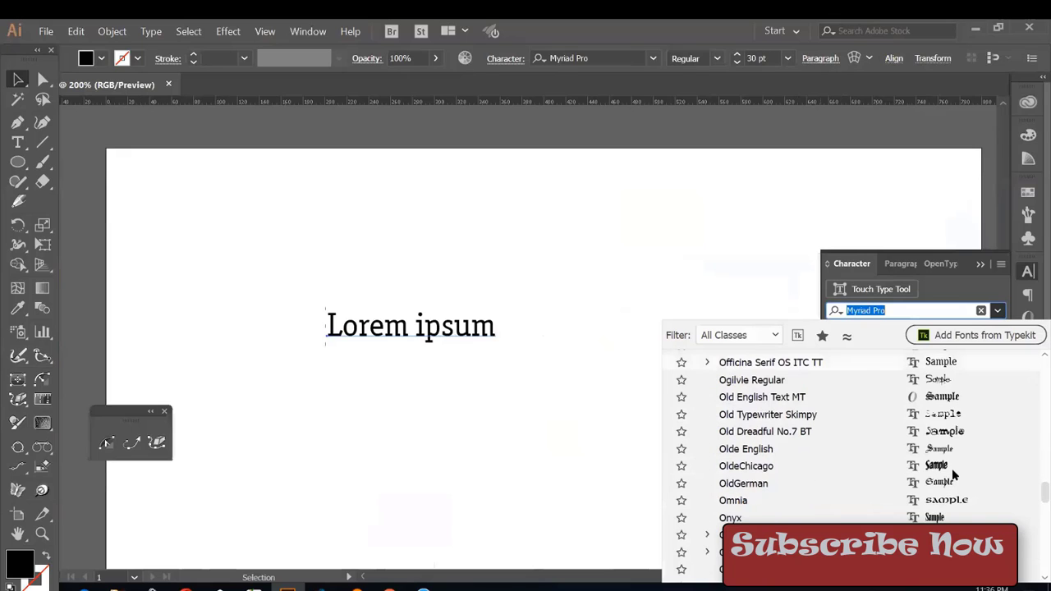
pyautogui.scroll(-3, 953, 468)
pyautogui.scroll(-5, 953, 468)
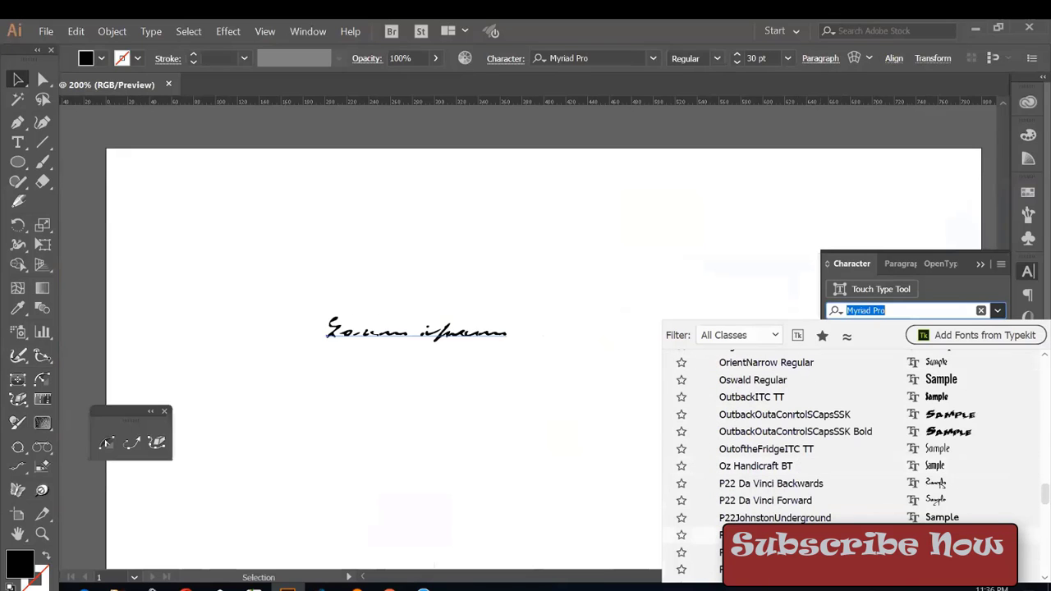
pyautogui.scroll(-3, 952, 468)
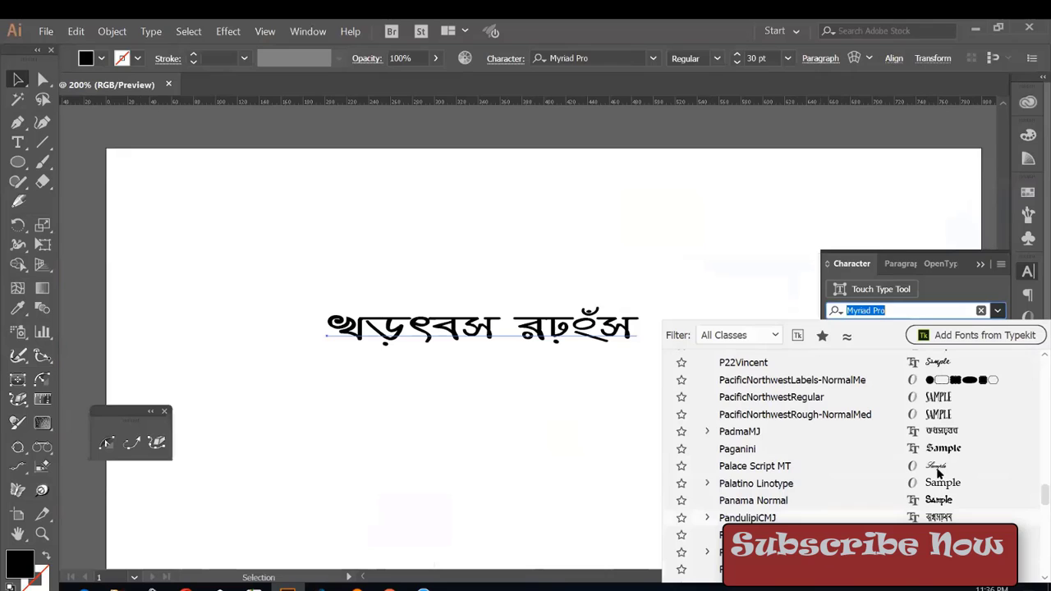
pyautogui.scroll(-3, 939, 473)
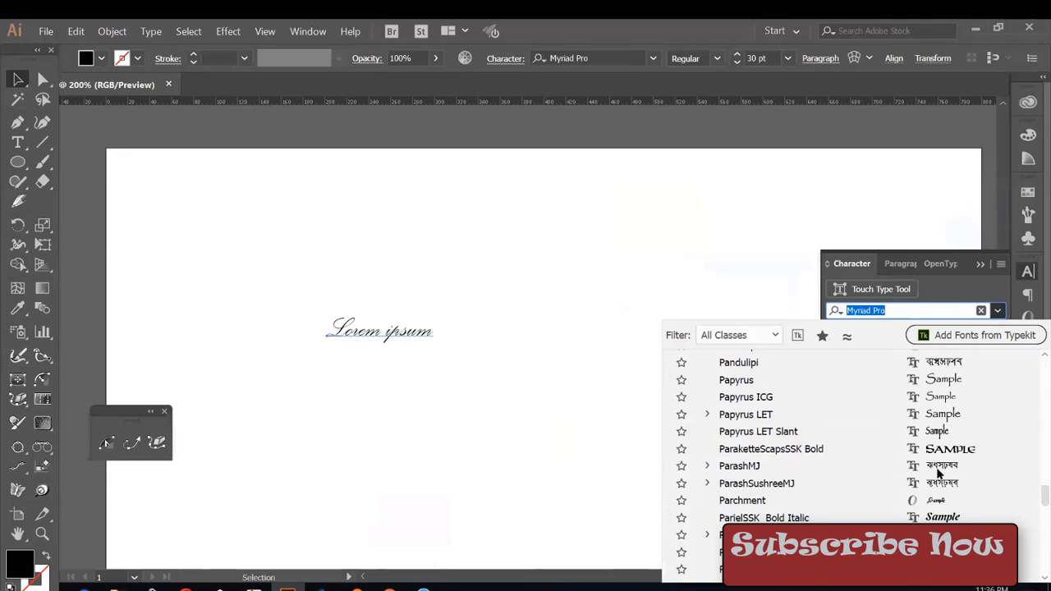
pyautogui.scroll(-2, 939, 472)
pyautogui.scroll(-3, 939, 473)
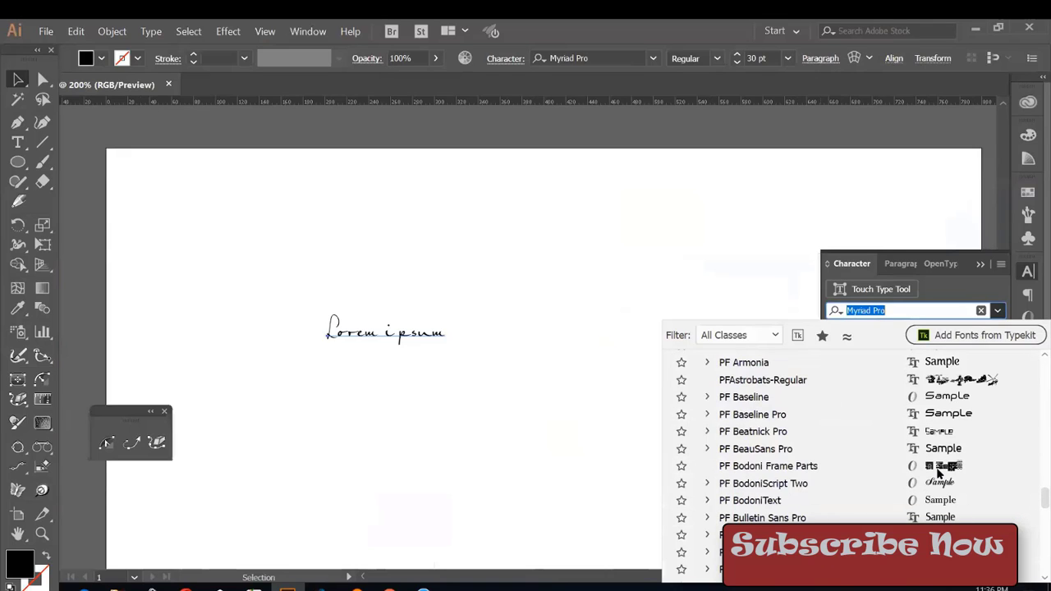
pyautogui.scroll(-3, 939, 473)
pyautogui.scroll(-3, 939, 472)
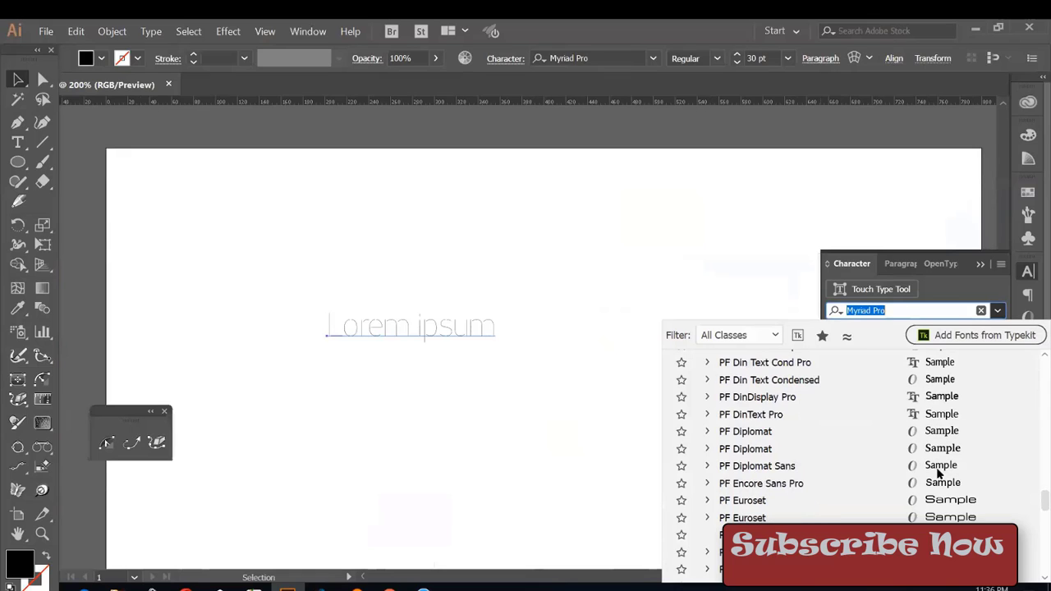
pyautogui.scroll(-3, 938, 474)
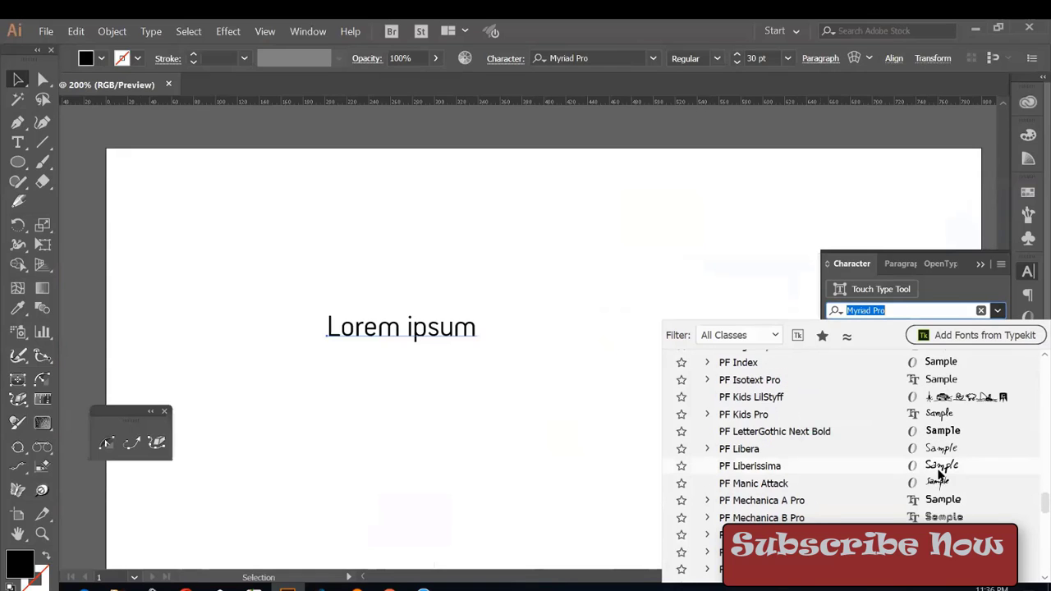
pyautogui.scroll(-3, 941, 492)
pyautogui.scroll(-3, 942, 491)
pyautogui.scroll(-3, 942, 491)
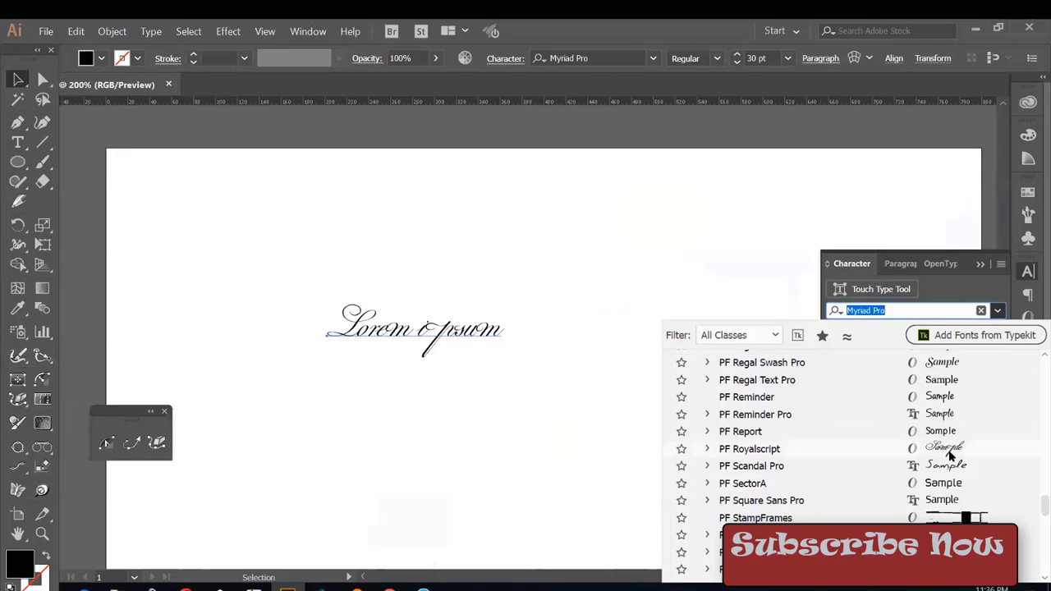
pyautogui.scroll(-3, 950, 454)
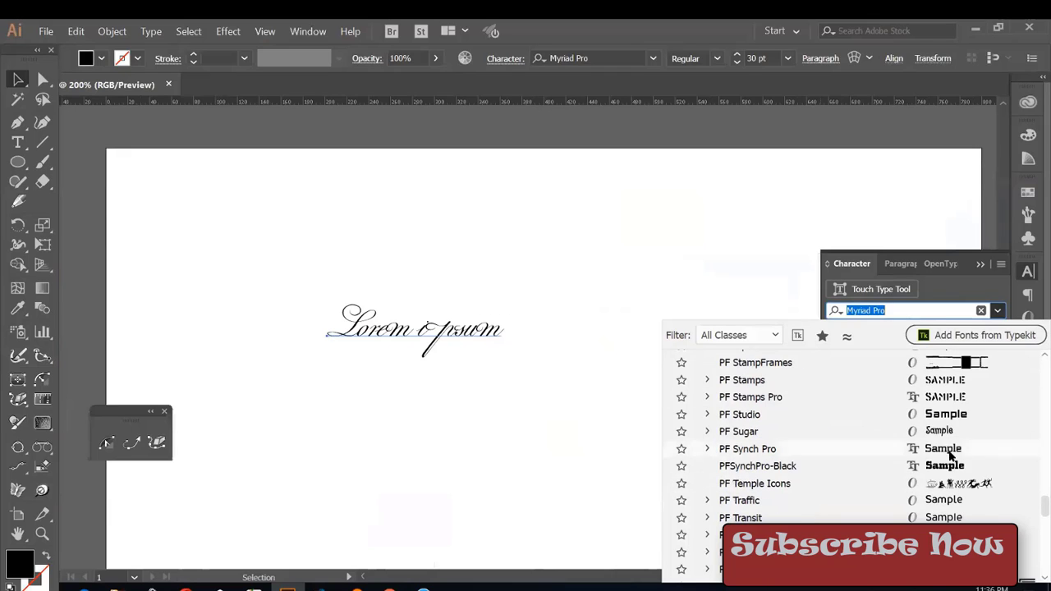
pyautogui.scroll(-3, 950, 454)
pyautogui.scroll(-3, 950, 454)
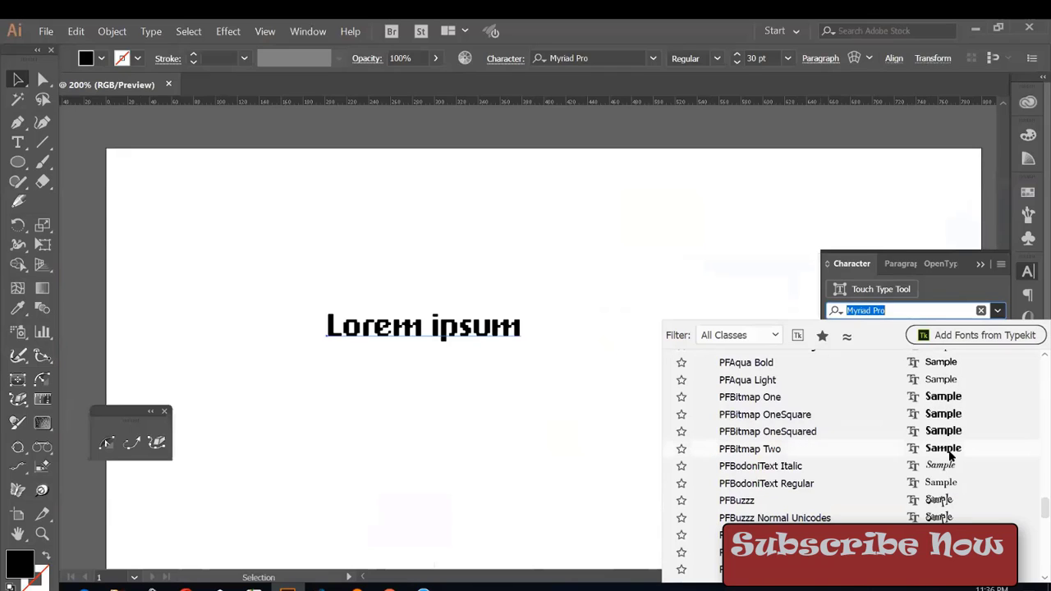
pyautogui.scroll(-3, 938, 465)
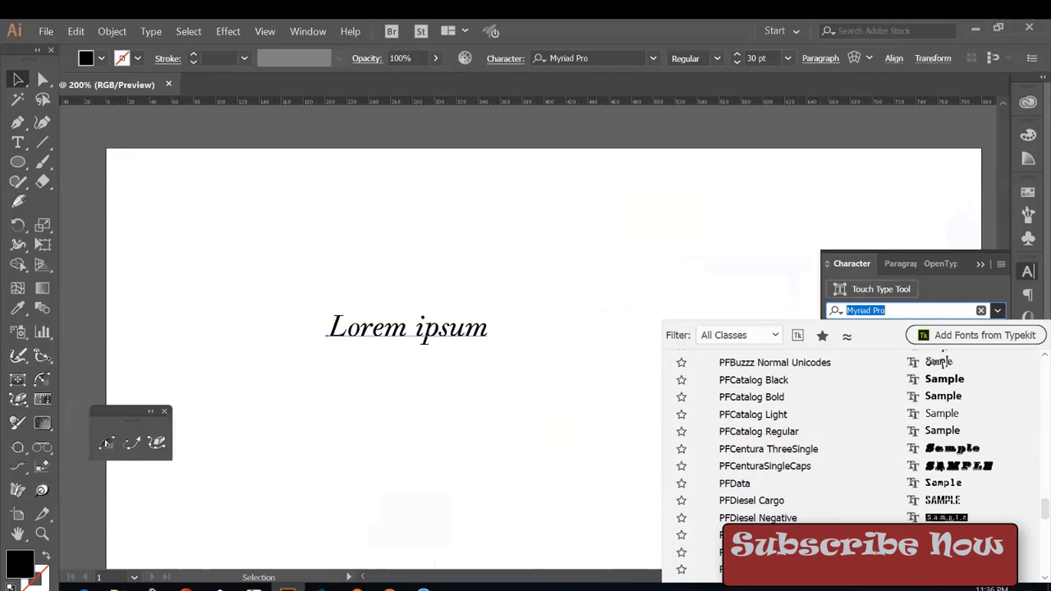
pyautogui.scroll(-3, 942, 410)
pyautogui.scroll(-1, 940, 465)
pyautogui.scroll(-2, 940, 465)
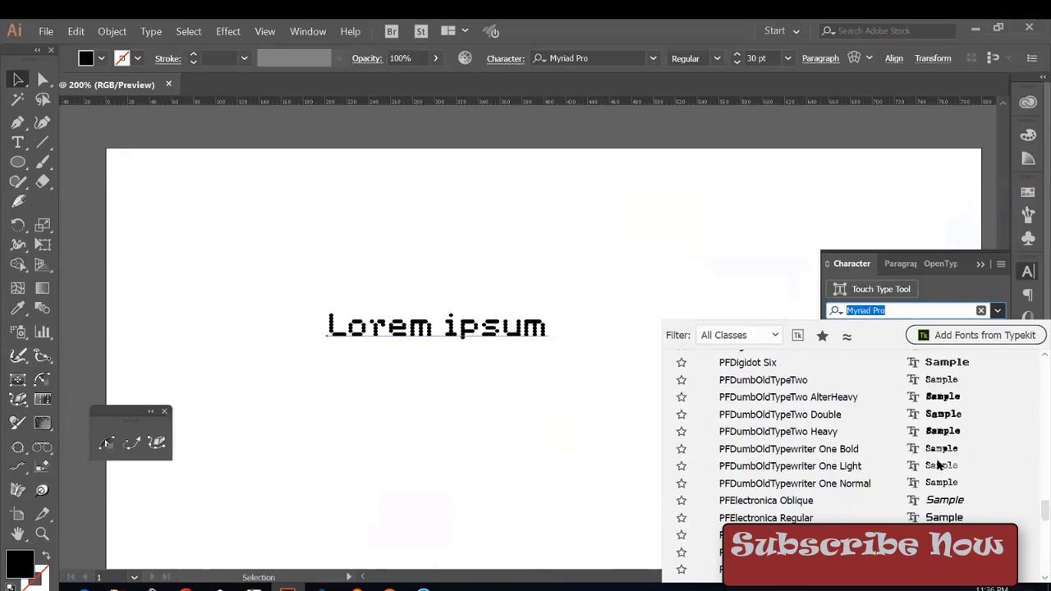
pyautogui.scroll(-1, 940, 465)
pyautogui.scroll(-3, 940, 465)
pyautogui.scroll(-3, 941, 465)
pyautogui.scroll(-3, 940, 465)
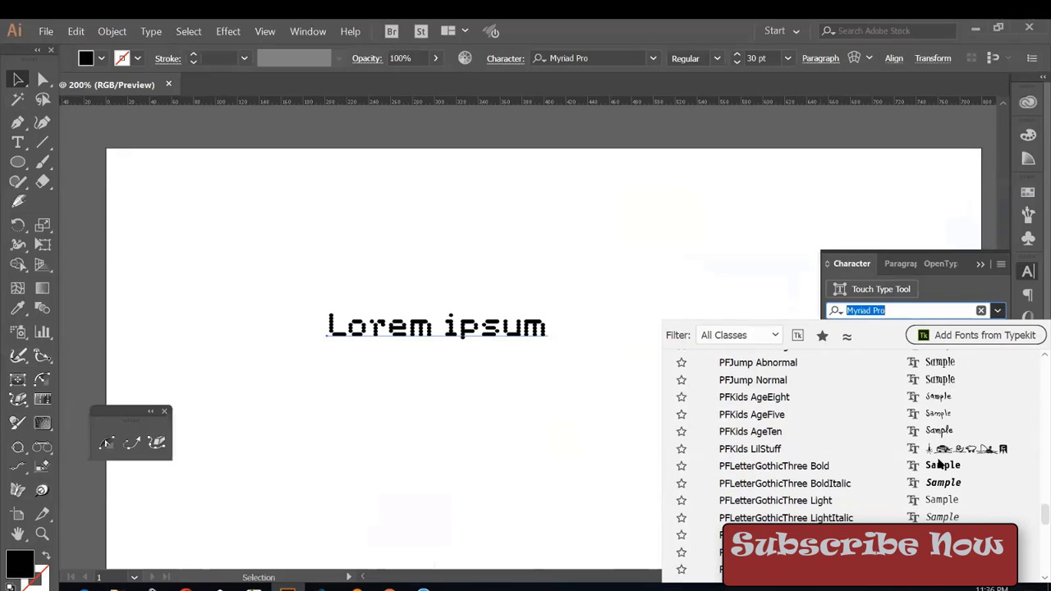
pyautogui.scroll(-3, 940, 465)
pyautogui.scroll(-3, 940, 465)
pyautogui.scroll(-1, 941, 465)
pyautogui.scroll(-3, 941, 465)
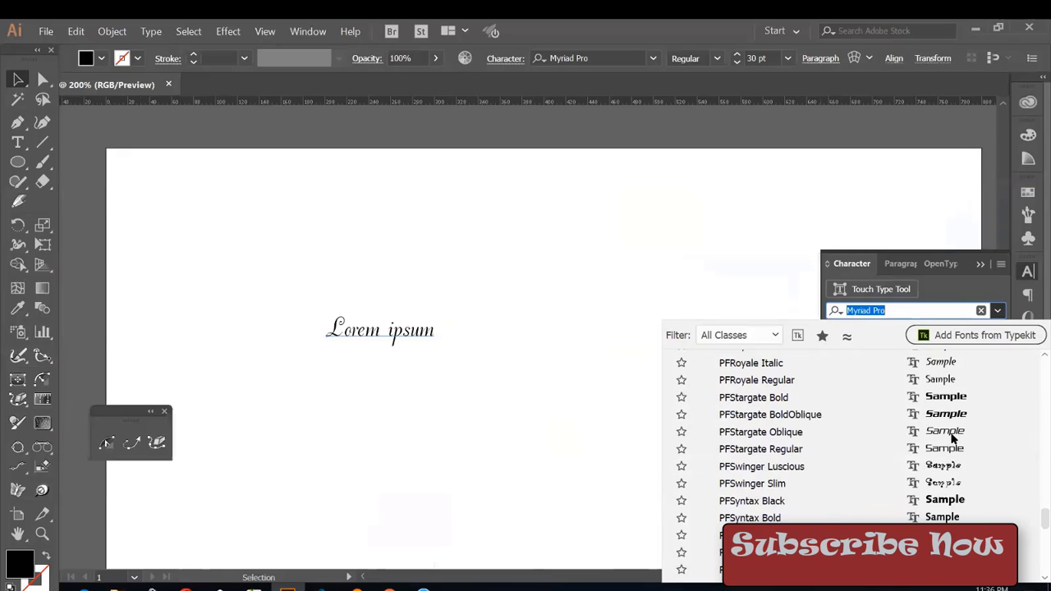
pyautogui.scroll(-3, 948, 447)
pyautogui.scroll(-1, 953, 439)
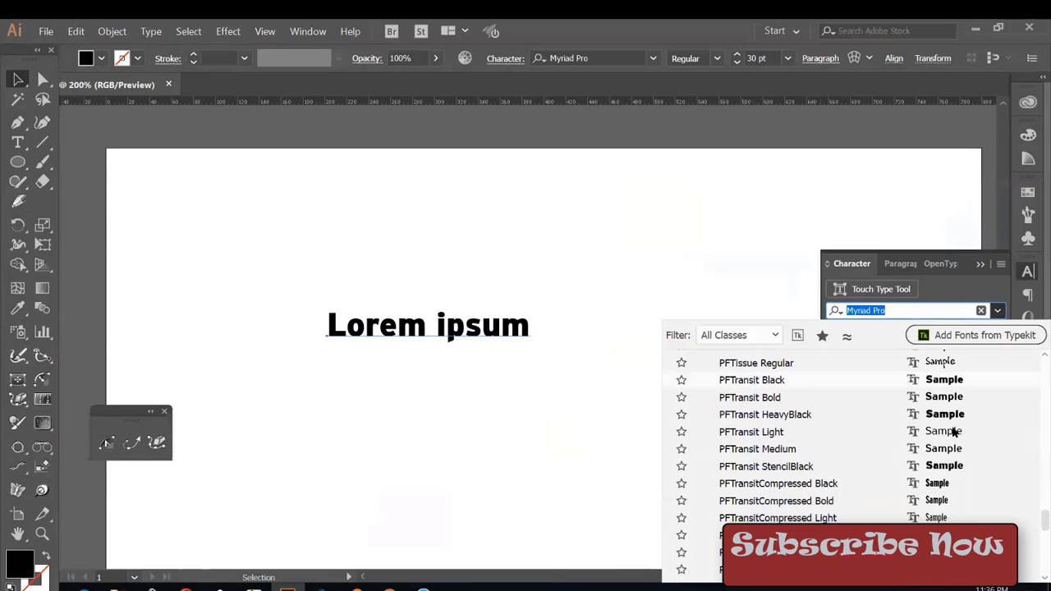
pyautogui.scroll(-5, 953, 423)
pyautogui.scroll(-3, 953, 407)
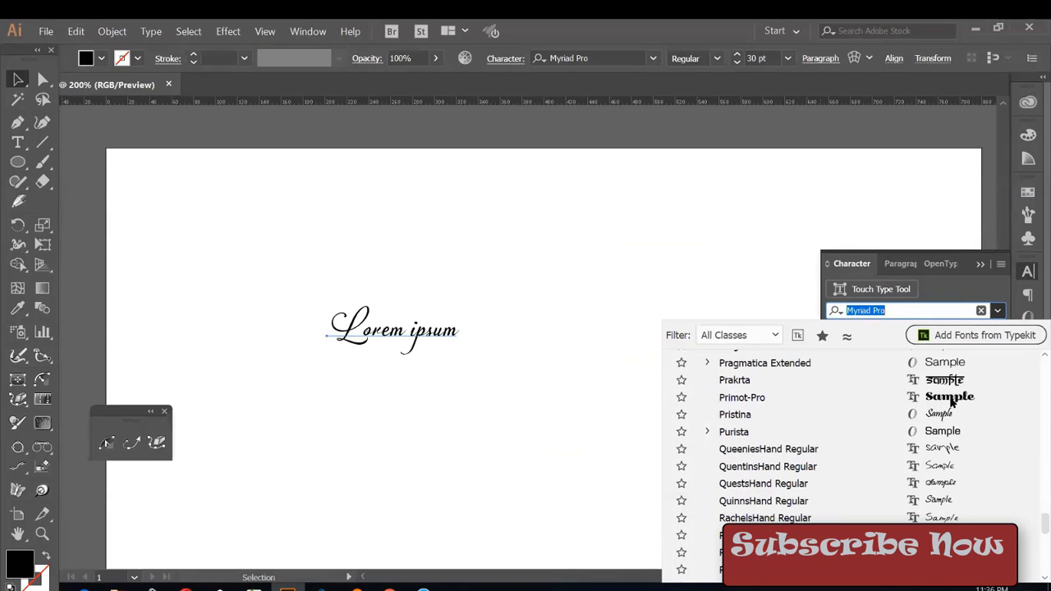
pyautogui.scroll(-1, 944, 429)
pyautogui.scroll(-3, 937, 460)
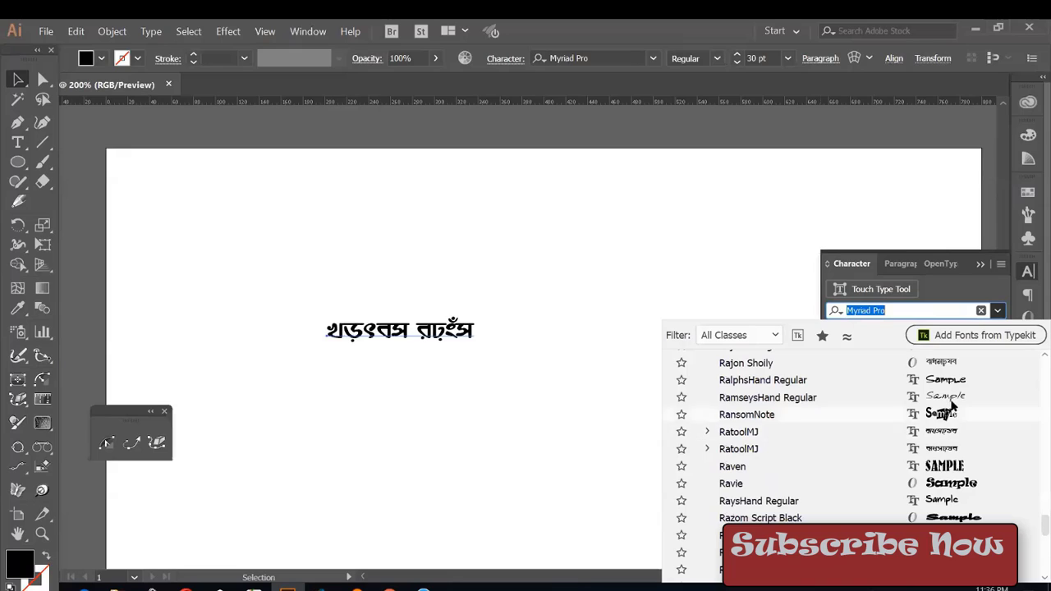
pyautogui.scroll(-2, 937, 492)
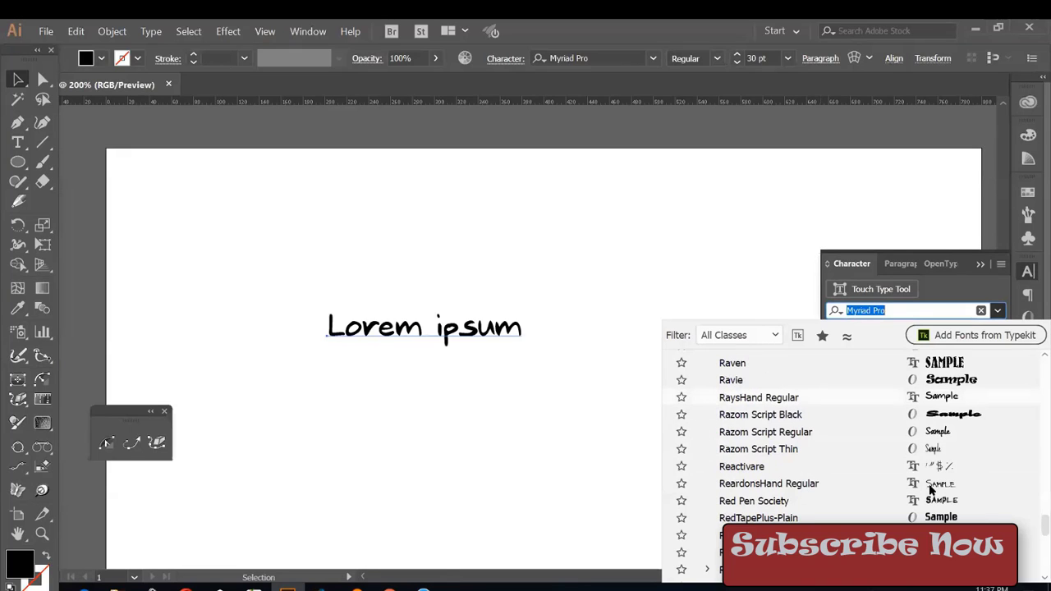
pyautogui.scroll(-5, 931, 490)
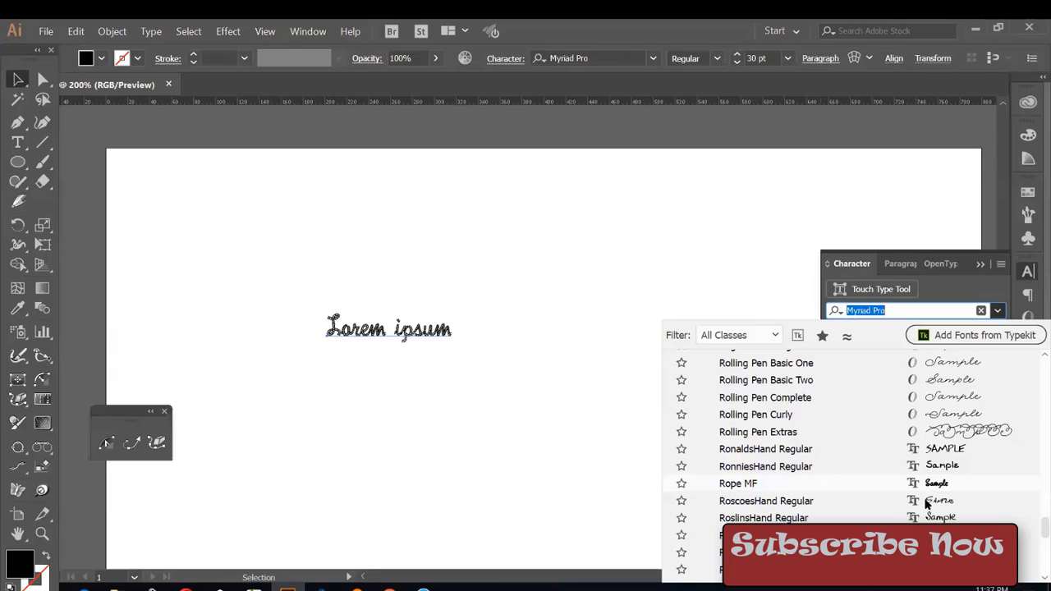
pyautogui.scroll(-5, 928, 503)
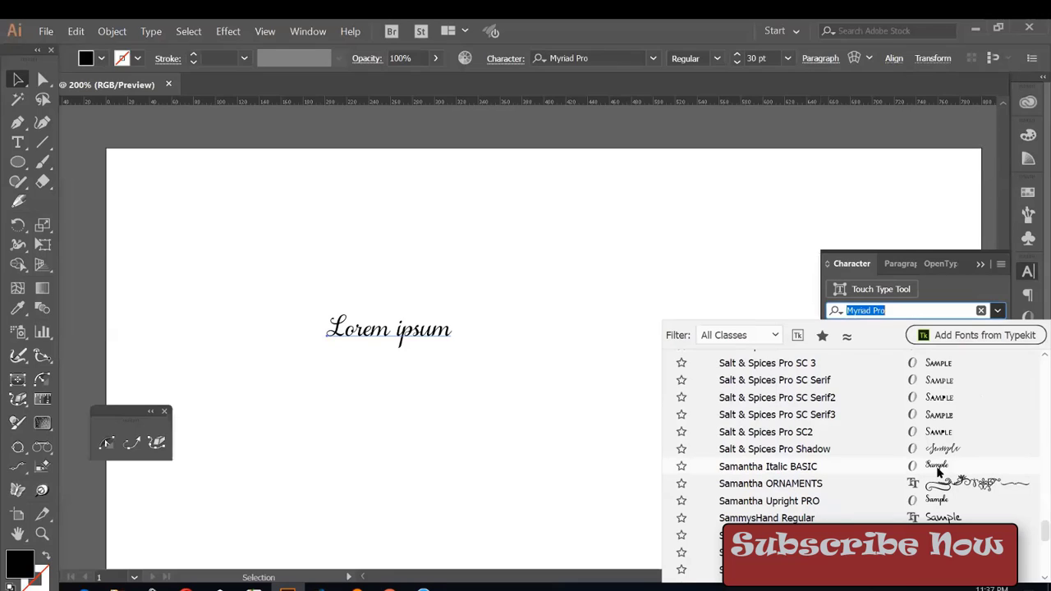
# - Apply Samantha Italic BASIC to the Lorem ipsum text
pyautogui.press('Return')
pyautogui.click(998, 334)
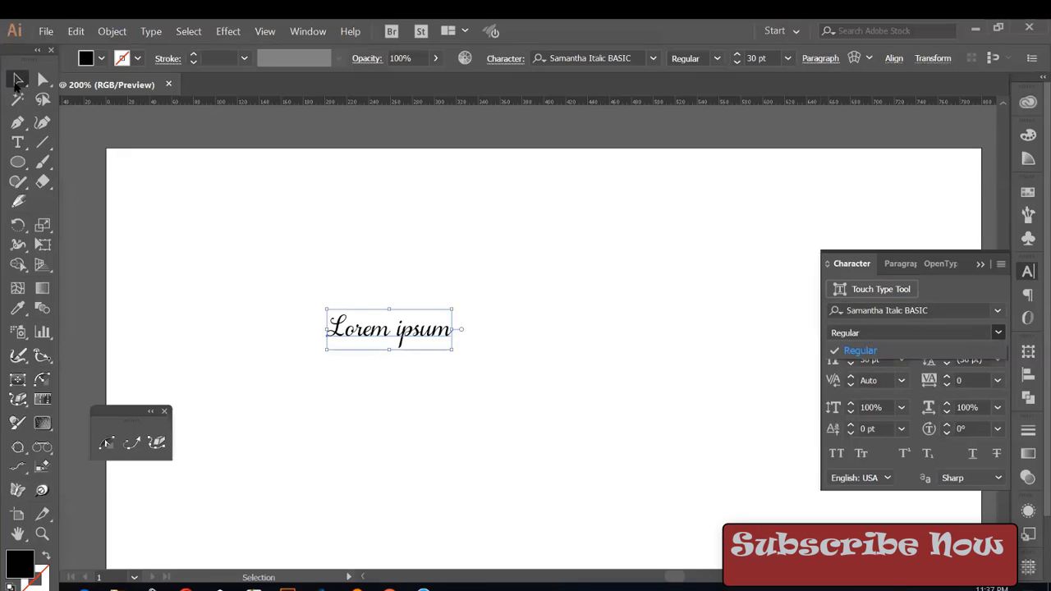
pyautogui.click(272, 253)
# - Scale the lettering to about 115 pt, move it toward the page centre, and hide the Character panel
pyautogui.click(351, 329)
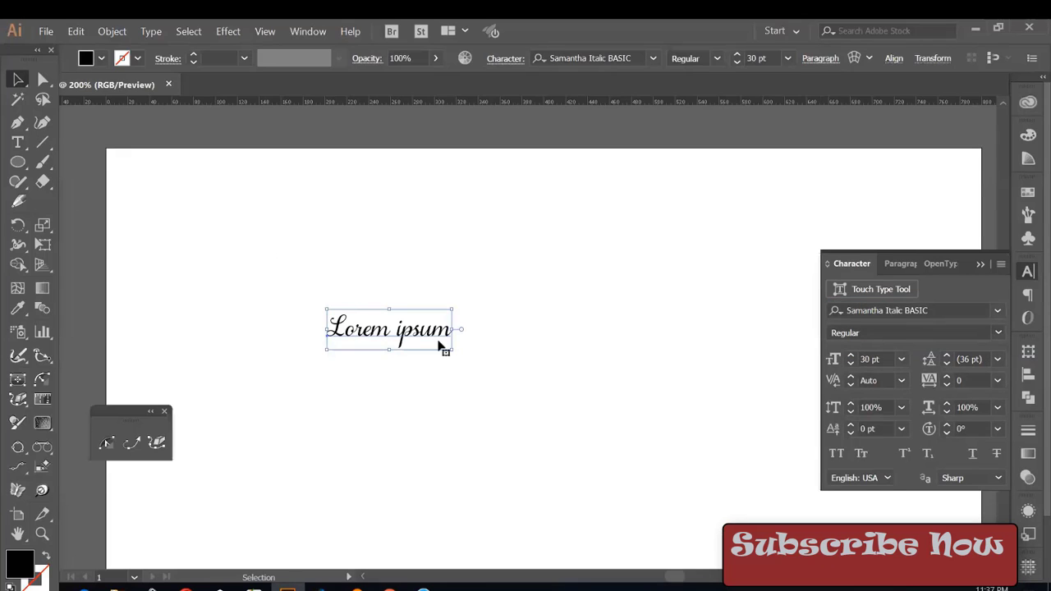
pyautogui.moveTo(450, 350); pyautogui.dragTo(633, 473)
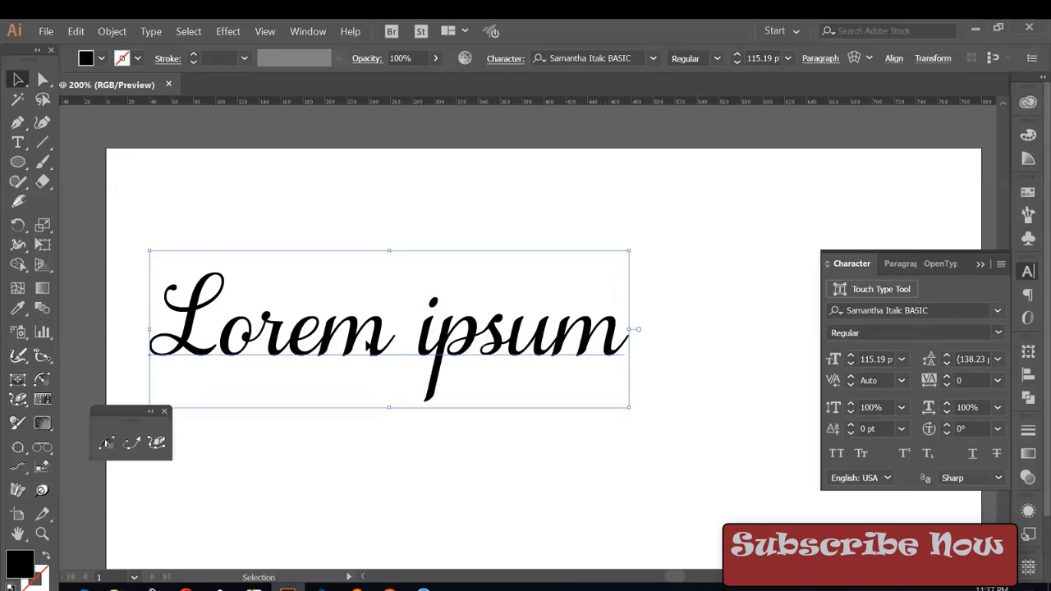
pyautogui.moveTo(349, 347); pyautogui.dragTo(391, 371)
pyautogui.click(388, 220)
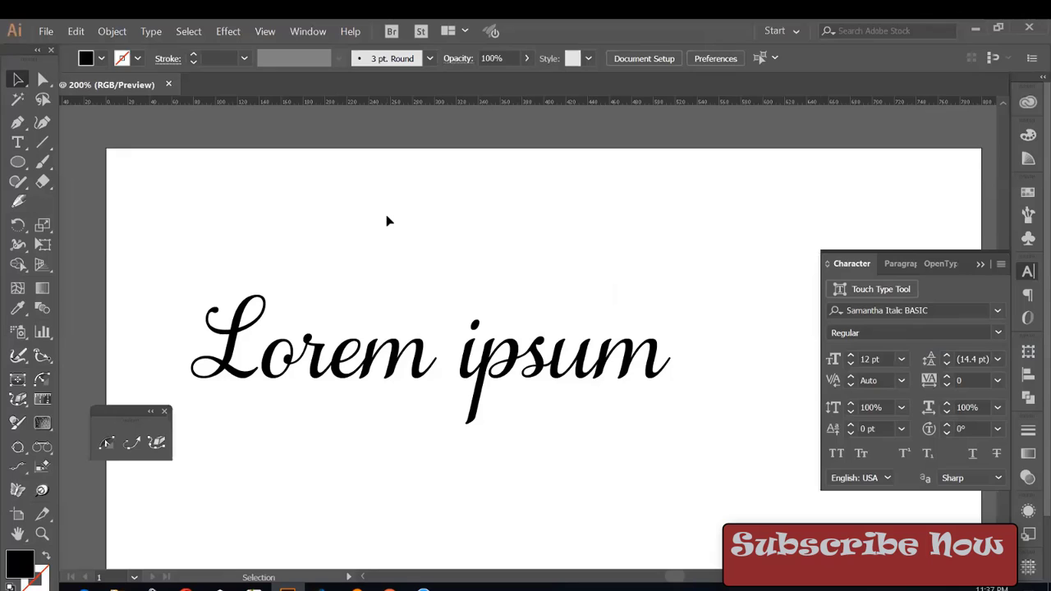
pyautogui.click(353, 345)
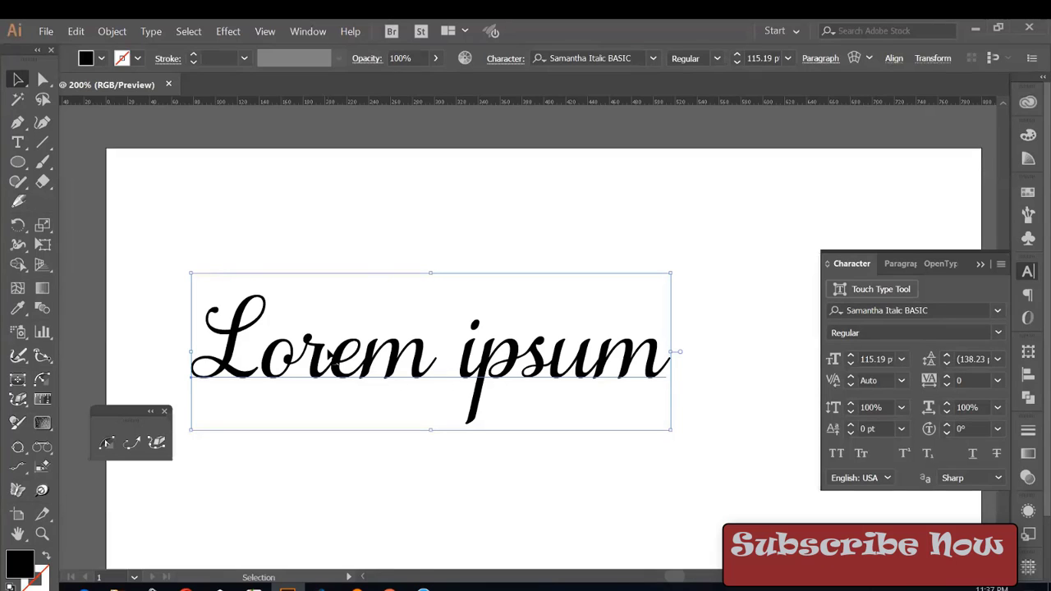
pyautogui.click(394, 204)
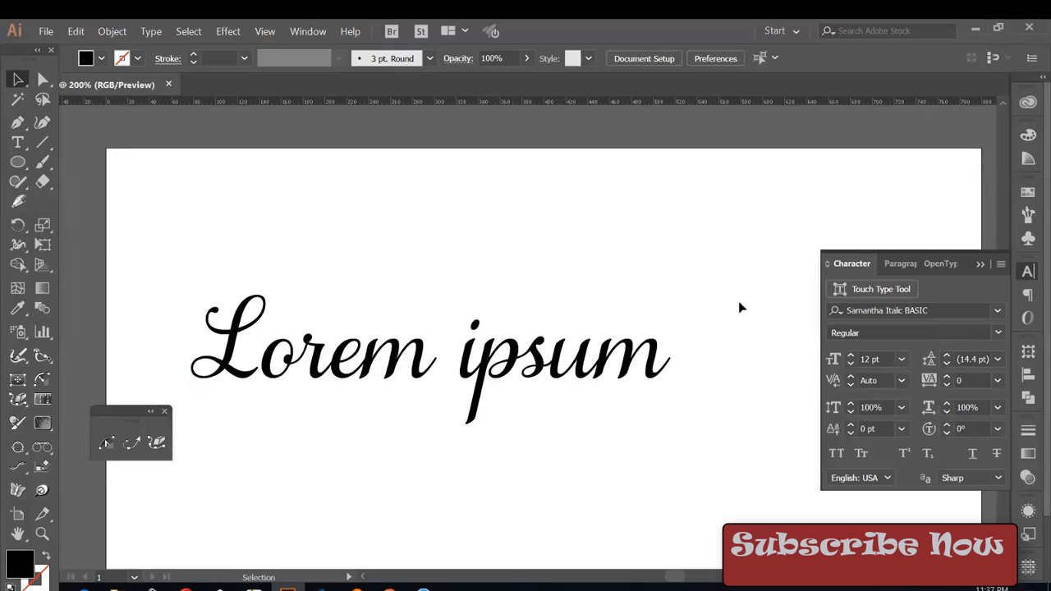
pyautogui.click(984, 264)
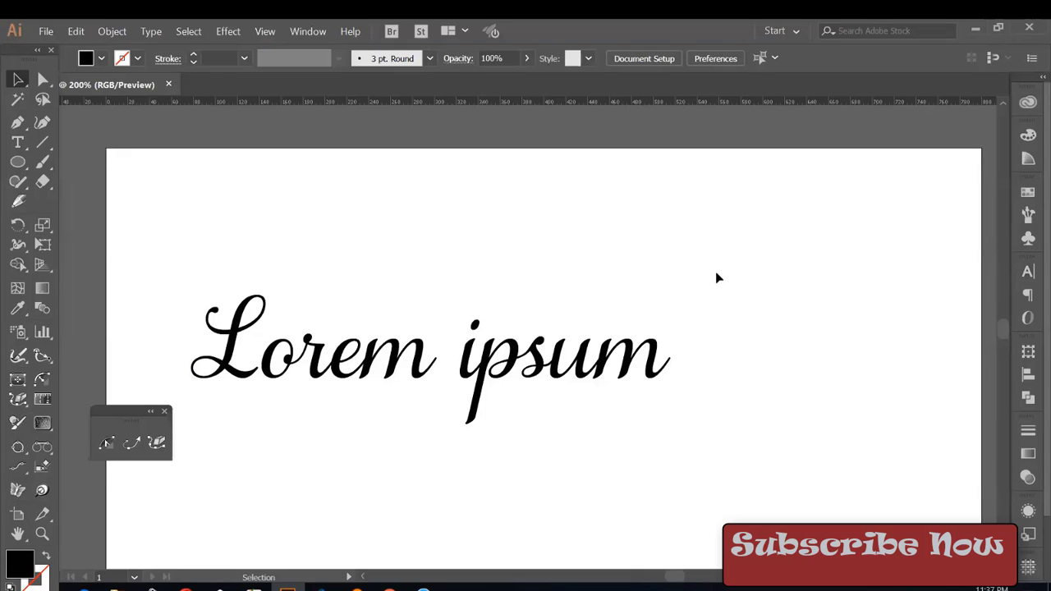
pyautogui.hotkey('ctrl', '+')
pyautogui.moveTo(380, 200)
pyautogui.mouseDown()
pyautogui.moveTo(563, 211)
pyautogui.moveTo(577, 195)
pyautogui.mouseUp()
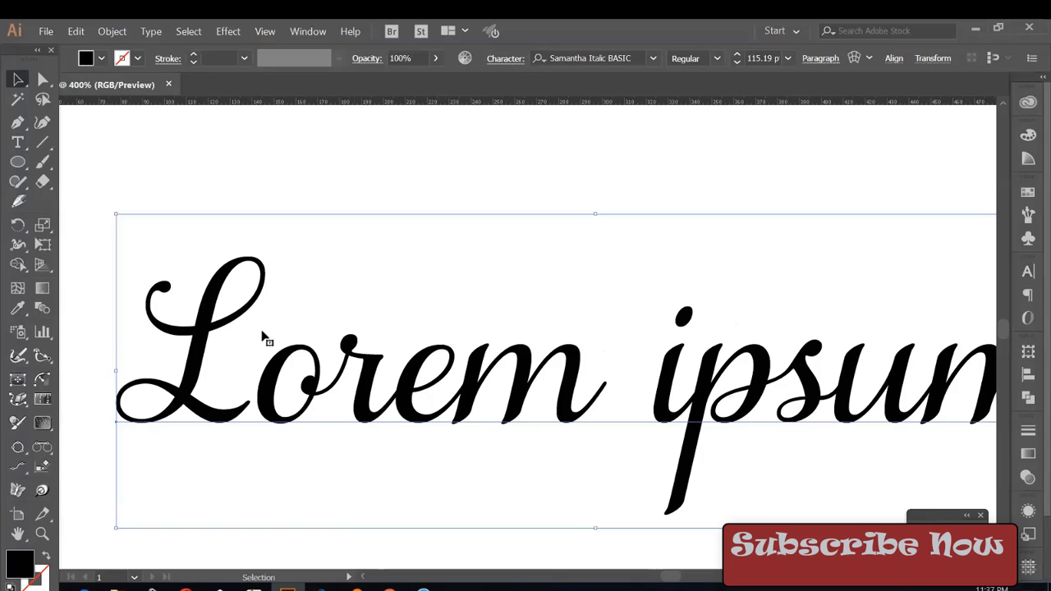
pyautogui.hotkey('ctrl', 'shift', 'o')
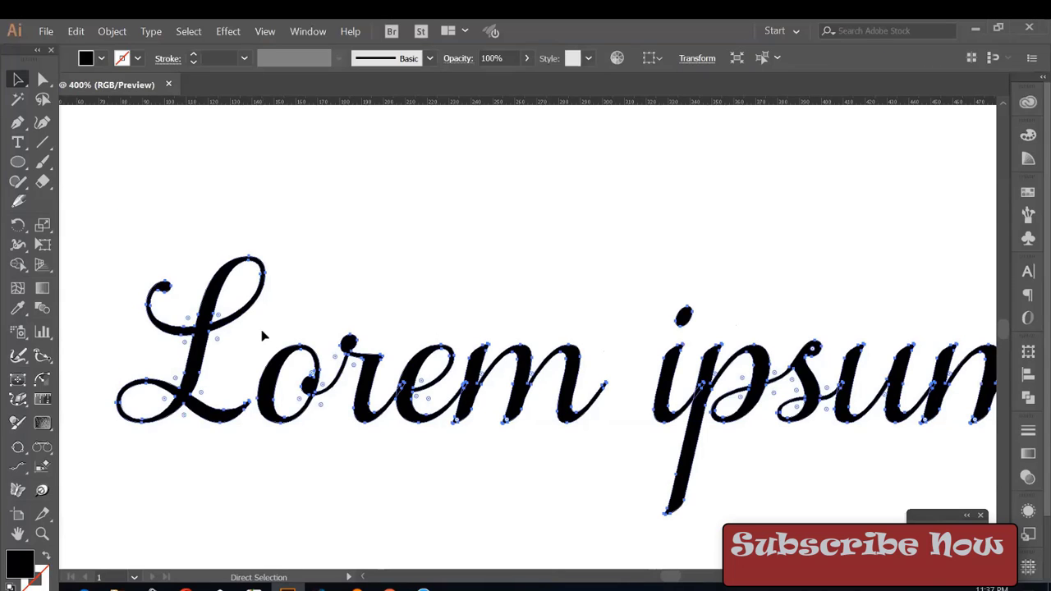
pyautogui.press('v')
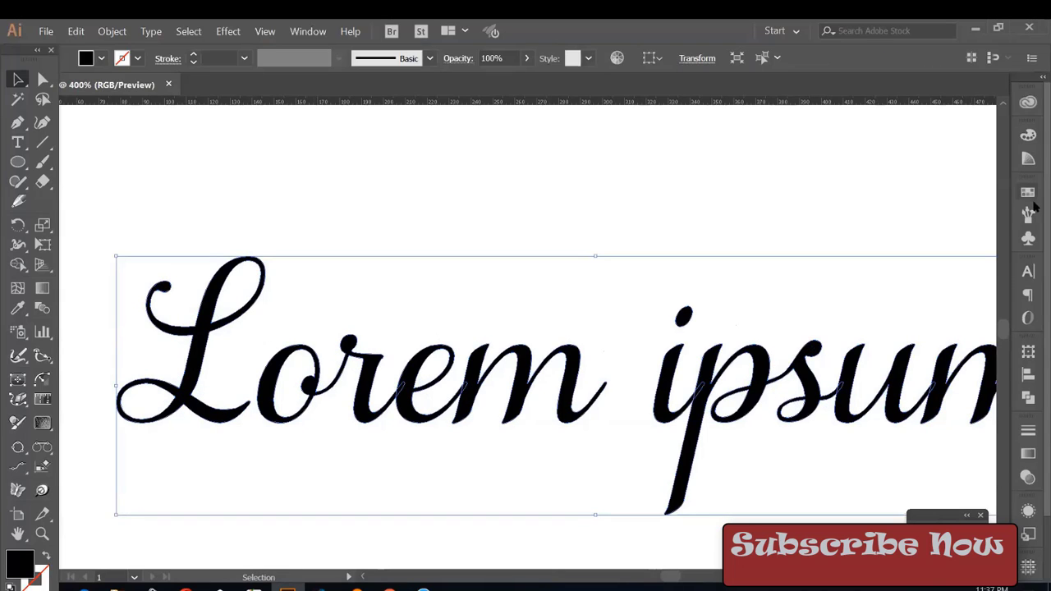
pyautogui.click(1028, 192)
pyautogui.click(870, 235)
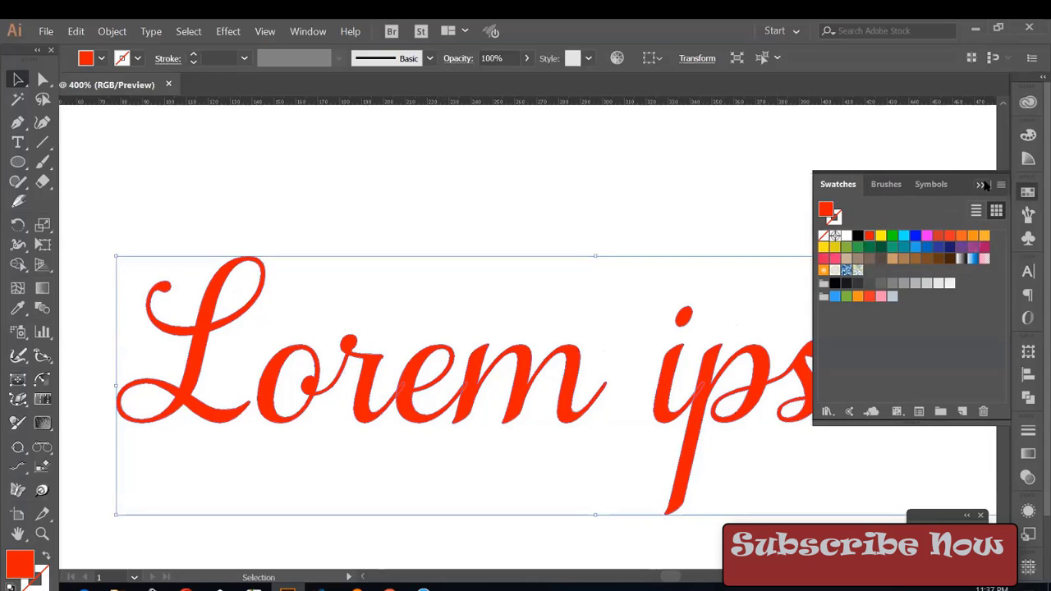
pyautogui.click(871, 248)
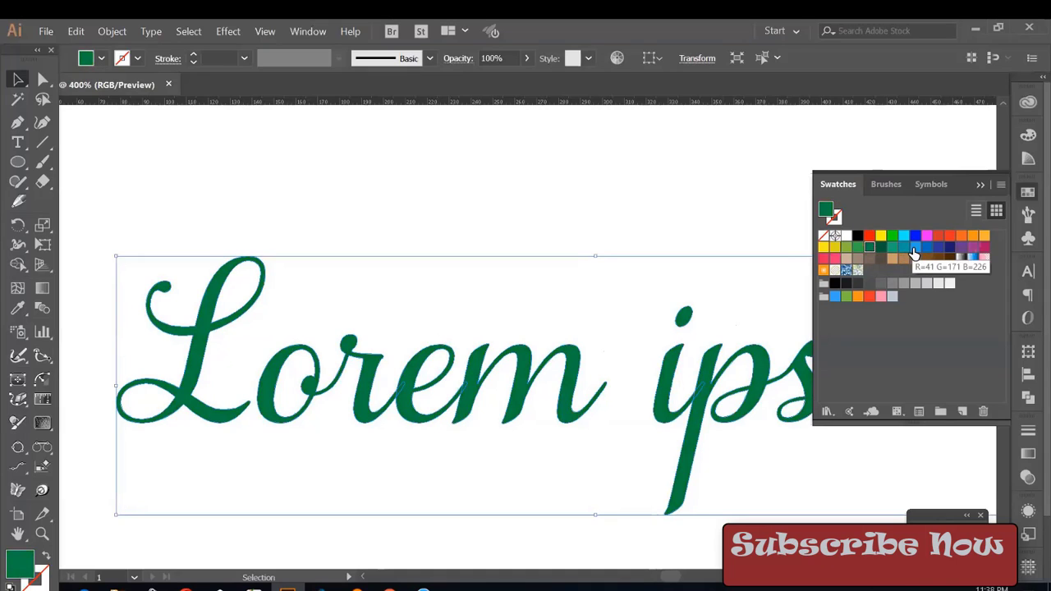
pyautogui.click(1000, 175)
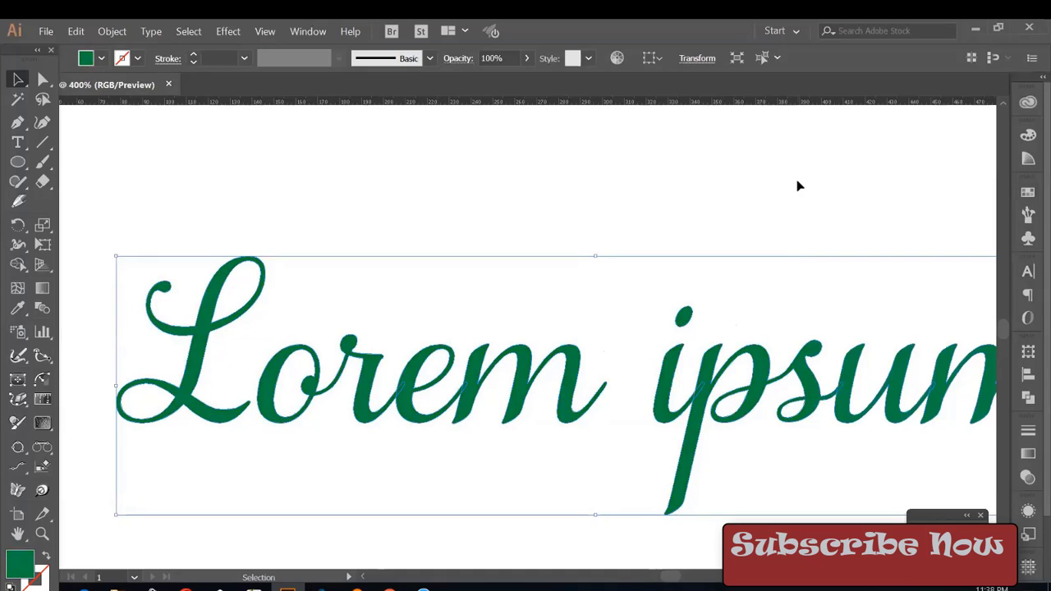
pyautogui.click(799, 186)
pyautogui.click(706, 366)
pyautogui.press('a')
pyautogui.hotkey('ctrl', 'shift', 'o')
pyautogui.hotkey('ctrl', '-')
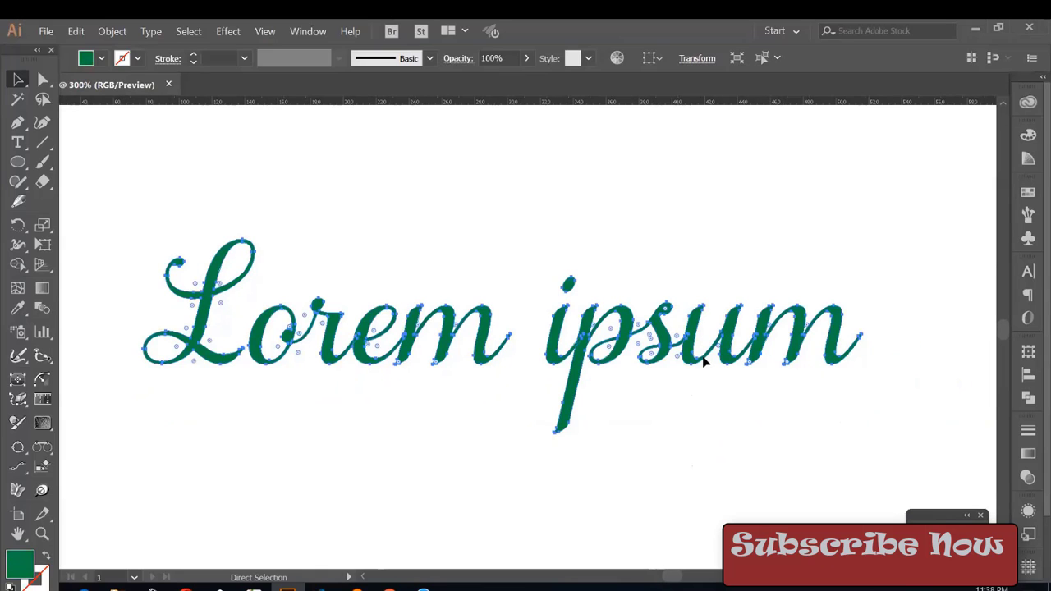
pyautogui.press('v')
pyautogui.hotkey('ctrl', '-')
pyautogui.hotkey('ctrl', '-')
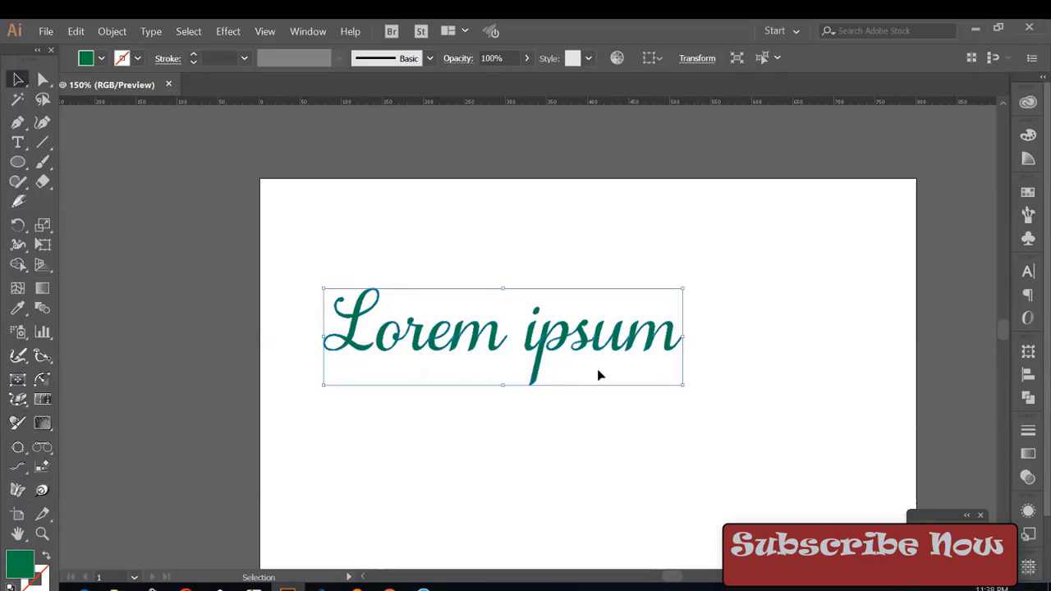
pyautogui.hotkey('ctrl', 'z')
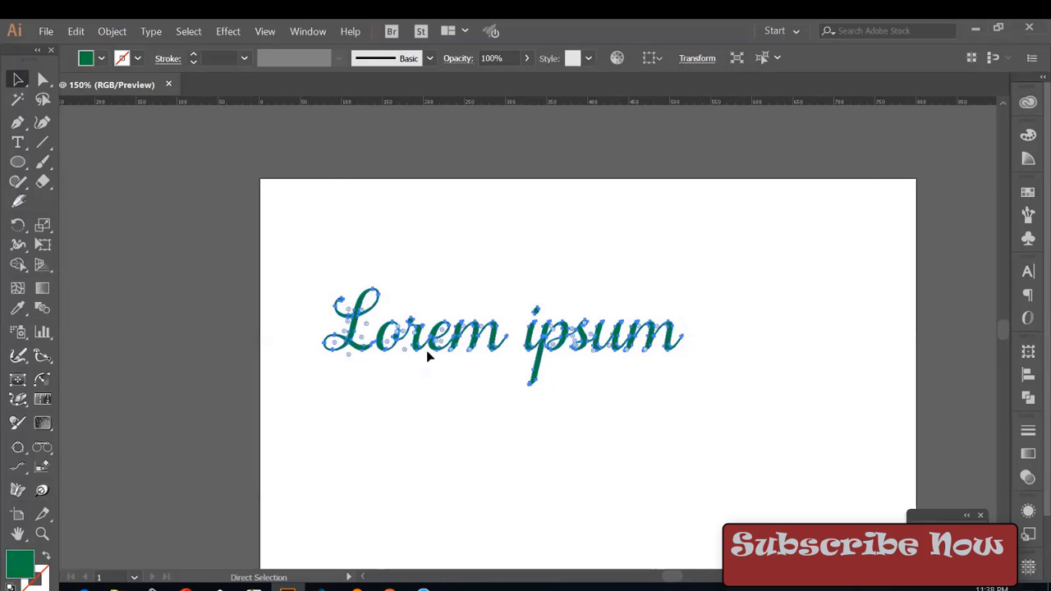
pyautogui.hotkey('ctrl', 'z')
pyautogui.hotkey('ctrl', 'z')
# - Select the Lorem ipsum text and try the White, Black gradient swatch without keeping it
pyautogui.click(433, 372)
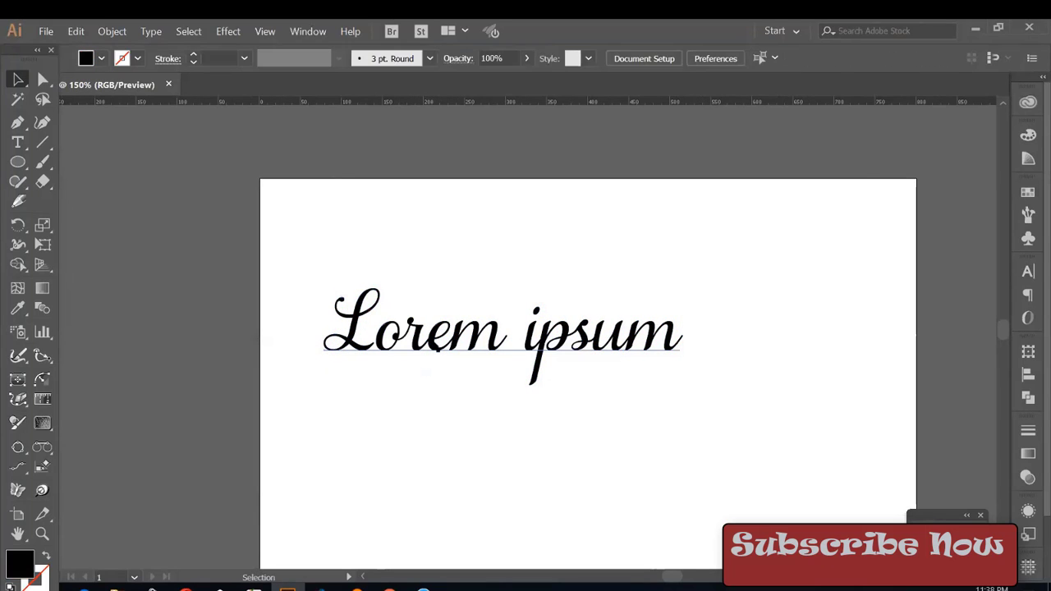
pyautogui.press('v')
pyautogui.click(426, 345)
pyautogui.click(1034, 191)
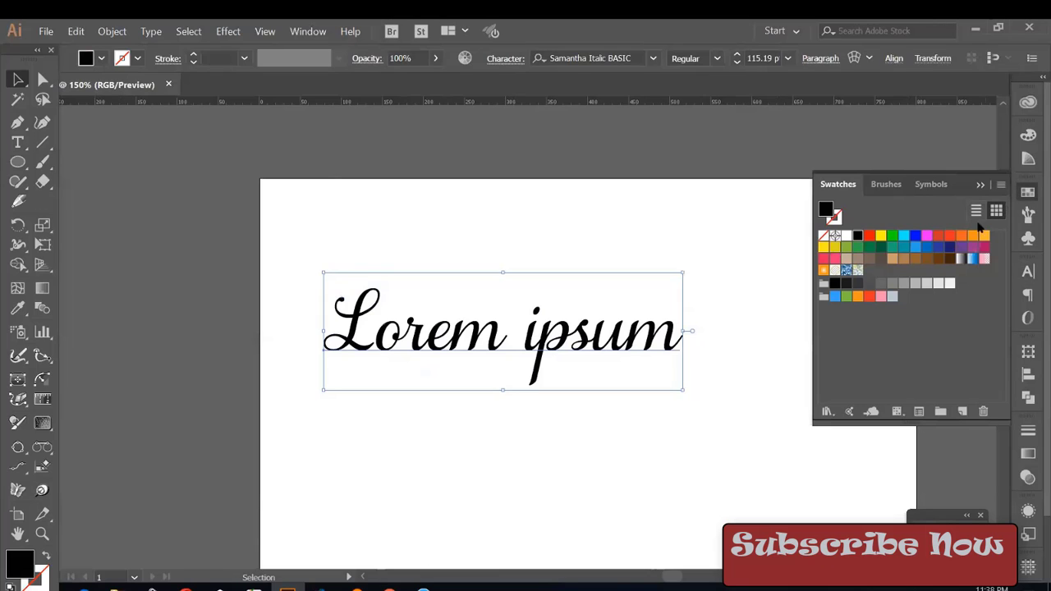
pyautogui.doubleClick(958, 259)
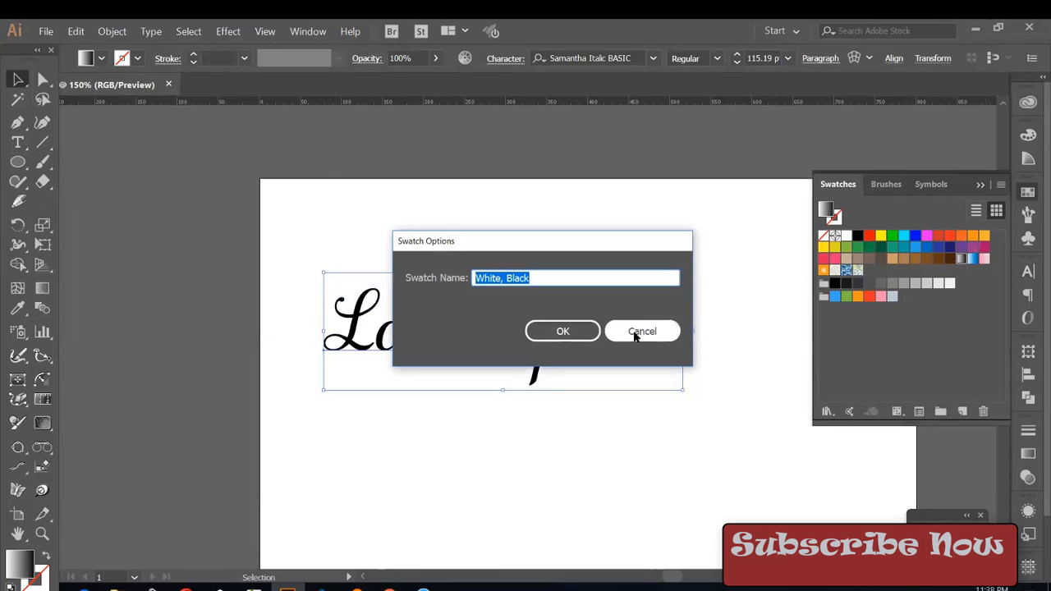
pyautogui.click(636, 332)
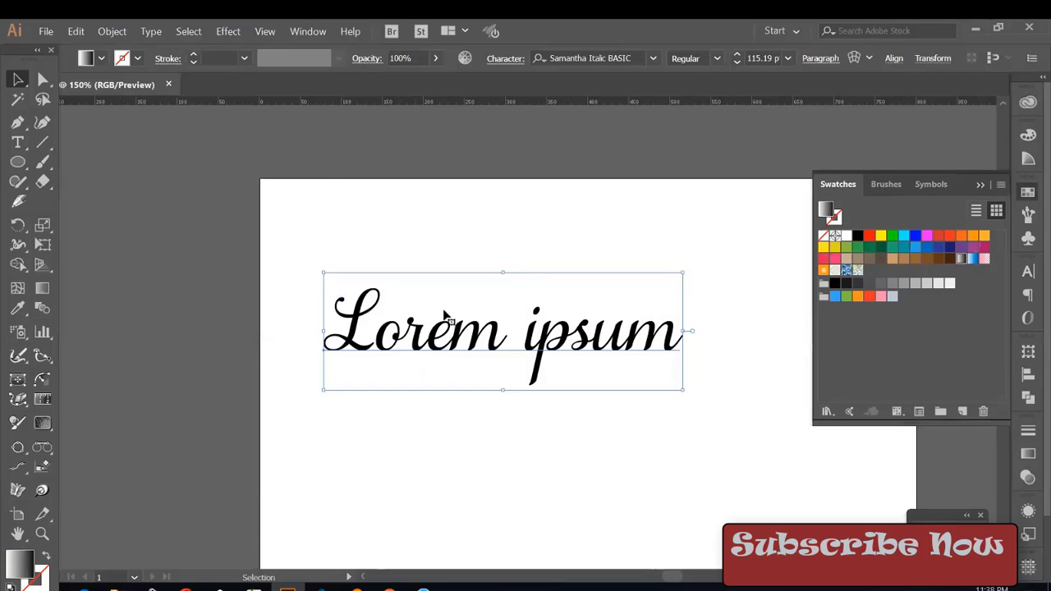
# - Convert the text to outlines and fill the lettering with solid red
pyautogui.hotkey('shift', 'ctrl', 'o')
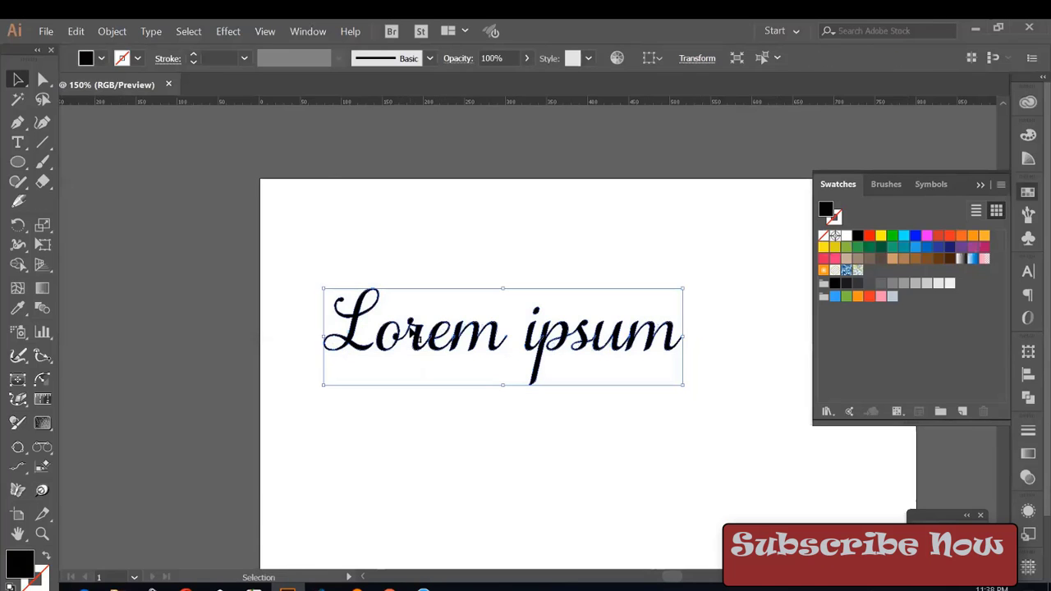
pyautogui.click(961, 259)
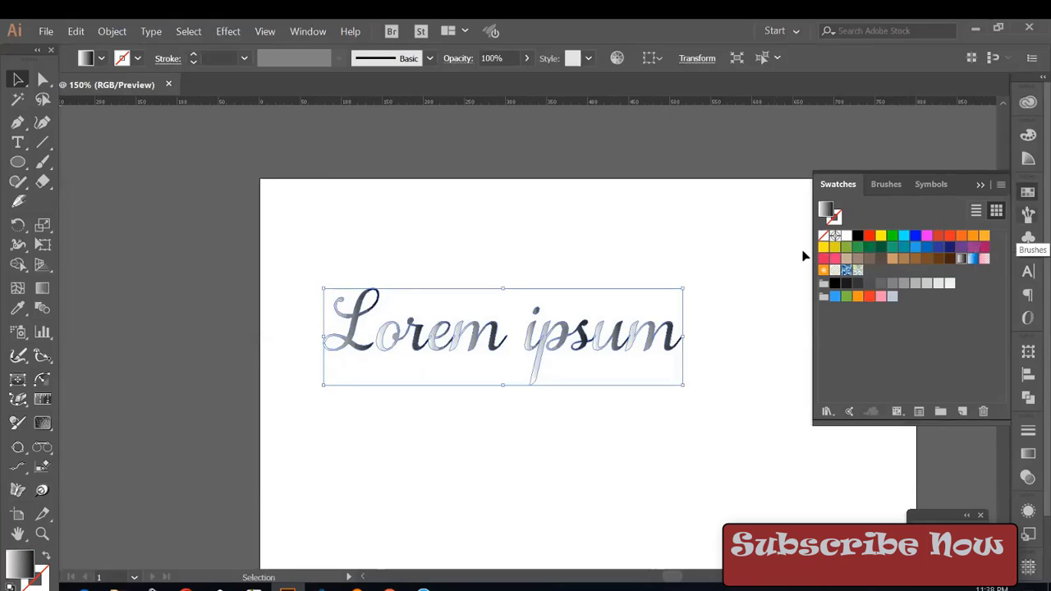
pyautogui.click(858, 237)
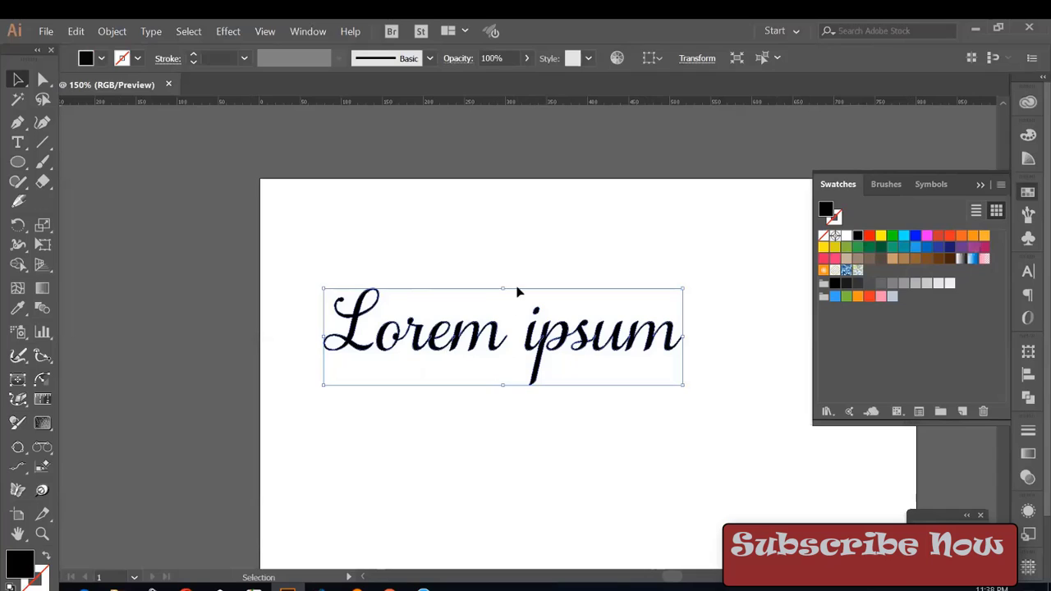
pyautogui.click(871, 236)
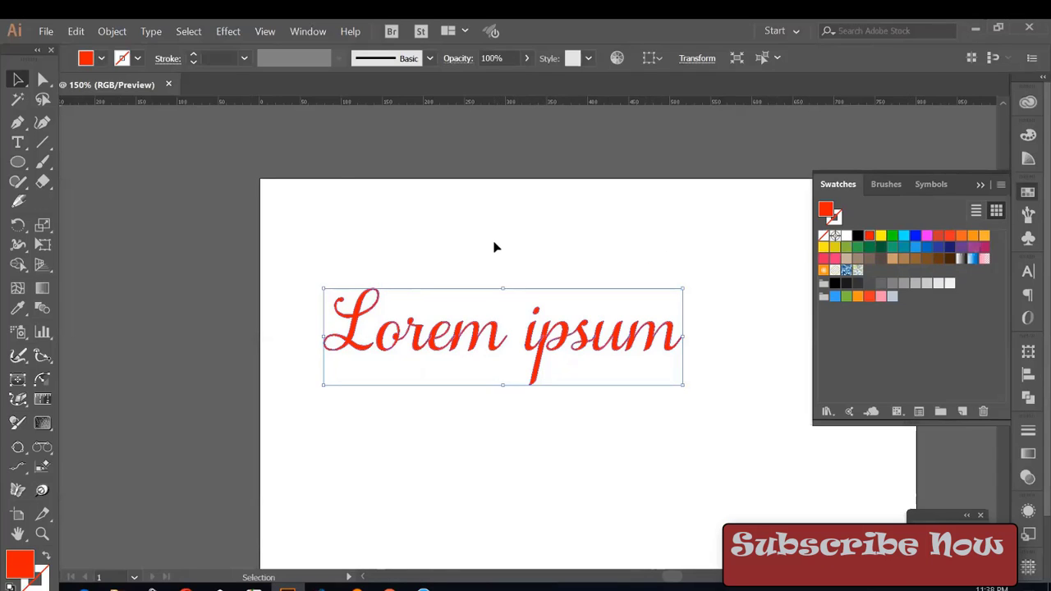
pyautogui.click(493, 246)
pyautogui.hotkey('ctrl', '=')
# - Zoom in on the L's crossing and draw a first curved Pen outline over the overlap
pyautogui.hotkey('ctrl', '=')
pyautogui.hotkey('ctrl', '=')
pyautogui.hotkey('ctrl', '=')
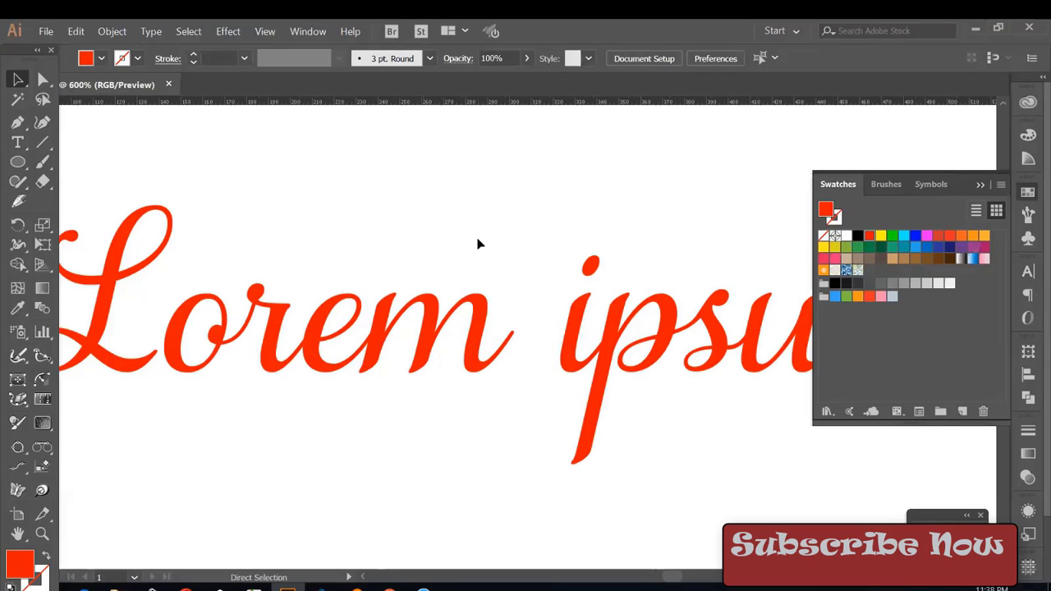
pyautogui.hotkey('ctrl', '=')
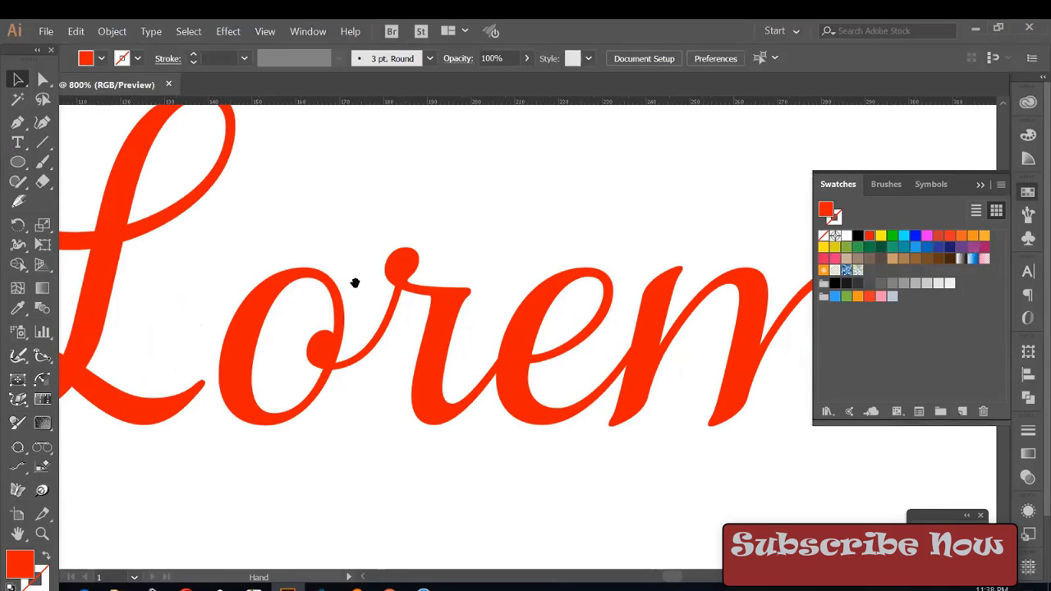
pyautogui.hotkey('ctrl', '=')
pyautogui.hotkey('ctrl', '=')
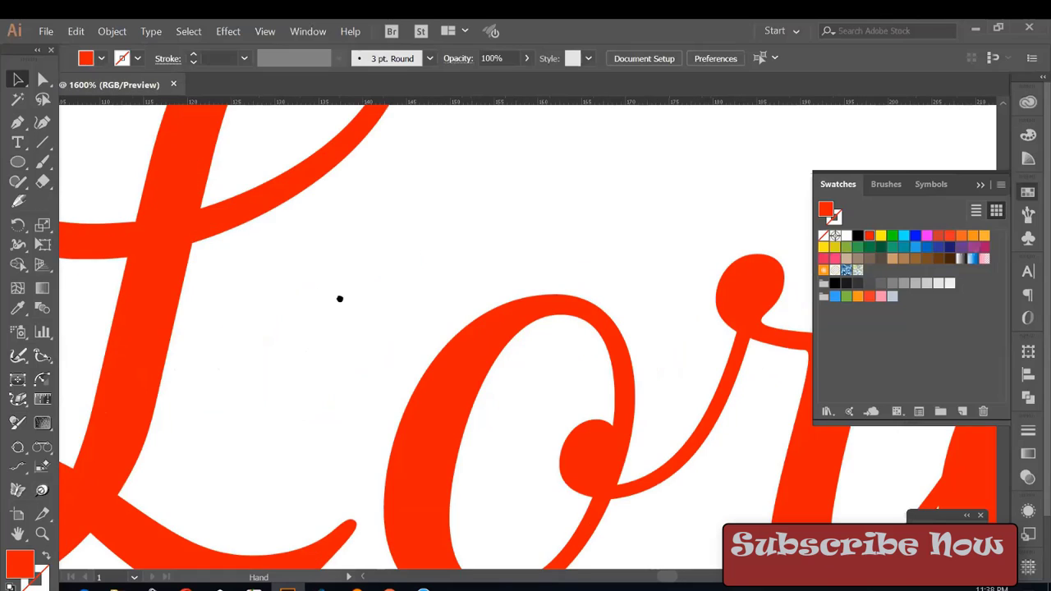
pyautogui.hscroll(-5, 469, 422)
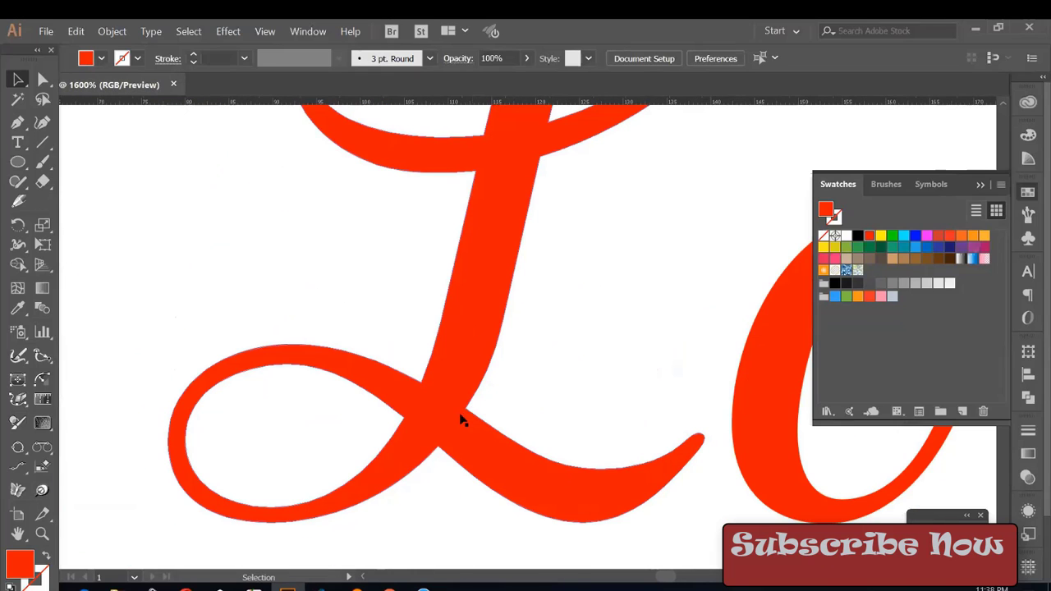
pyautogui.press('p')
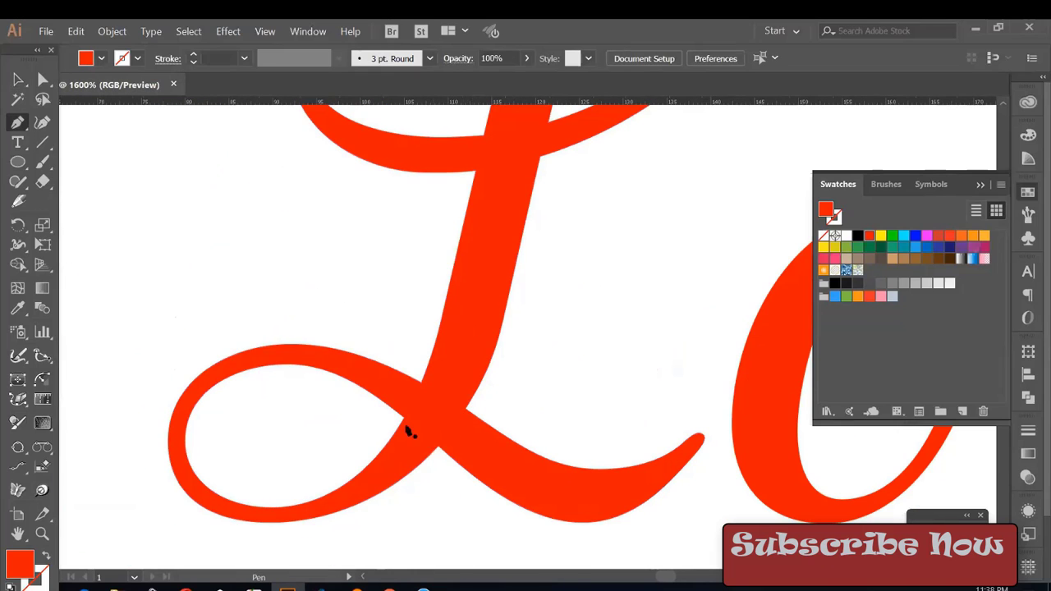
pyautogui.hotkey('ctrl', '=')
pyautogui.moveTo(354, 425); pyautogui.dragTo(518, 333)
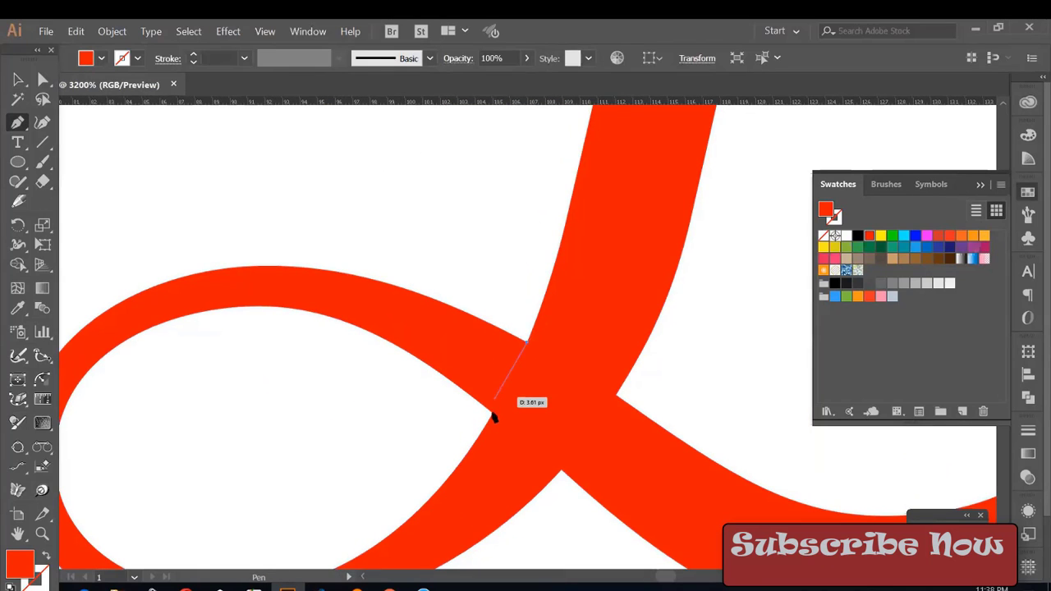
pyautogui.moveTo(490, 415); pyautogui.dragTo(473, 440)
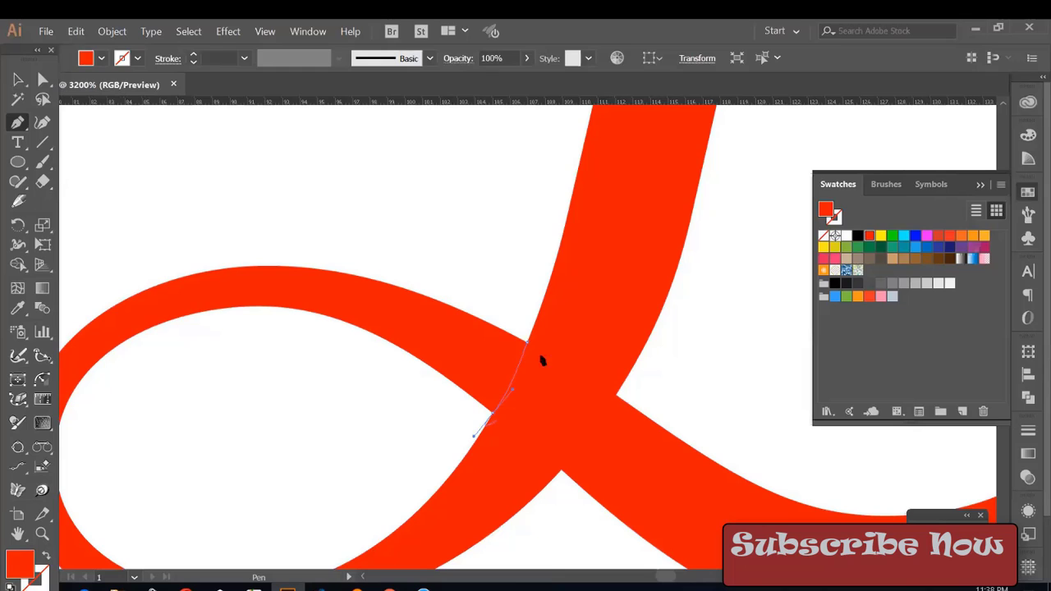
pyautogui.moveTo(526, 340); pyautogui.dragTo(530, 340)
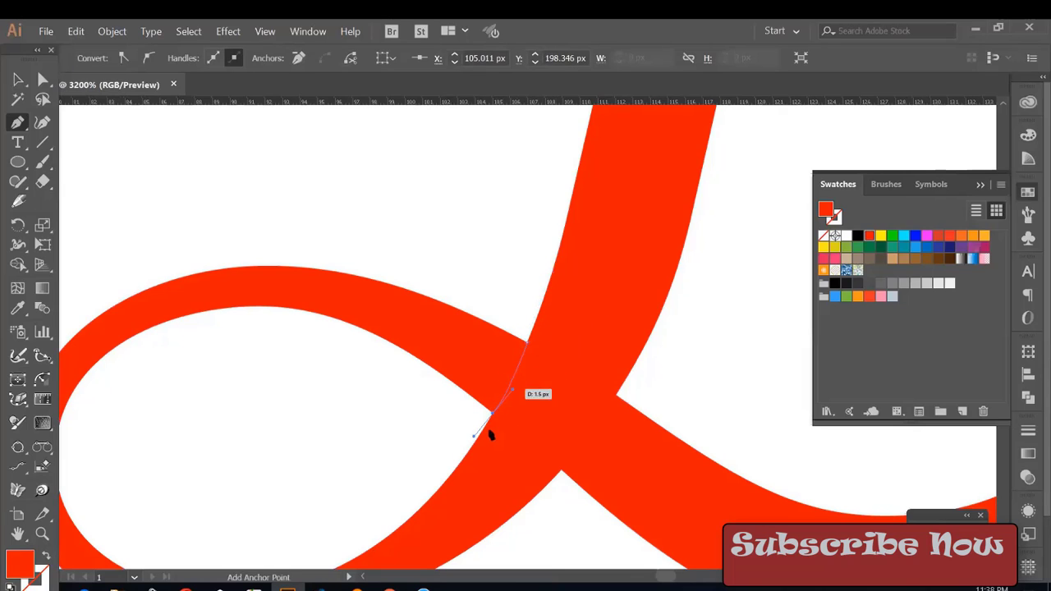
pyautogui.moveTo(529, 340); pyautogui.dragTo(488, 420)
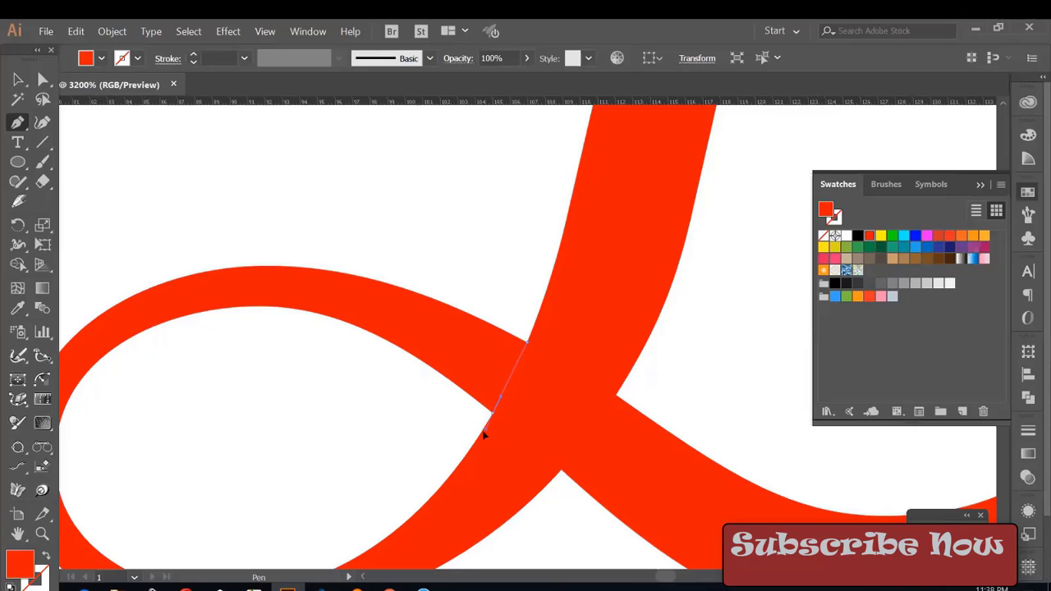
# - Draw a pointed wedge over the crossing and select it together with the ribbon
pyautogui.moveTo(421, 418); pyautogui.dragTo(453, 394)
pyautogui.click(501, 301)
pyautogui.moveTo(528, 340); pyautogui.dragTo(528, 348)
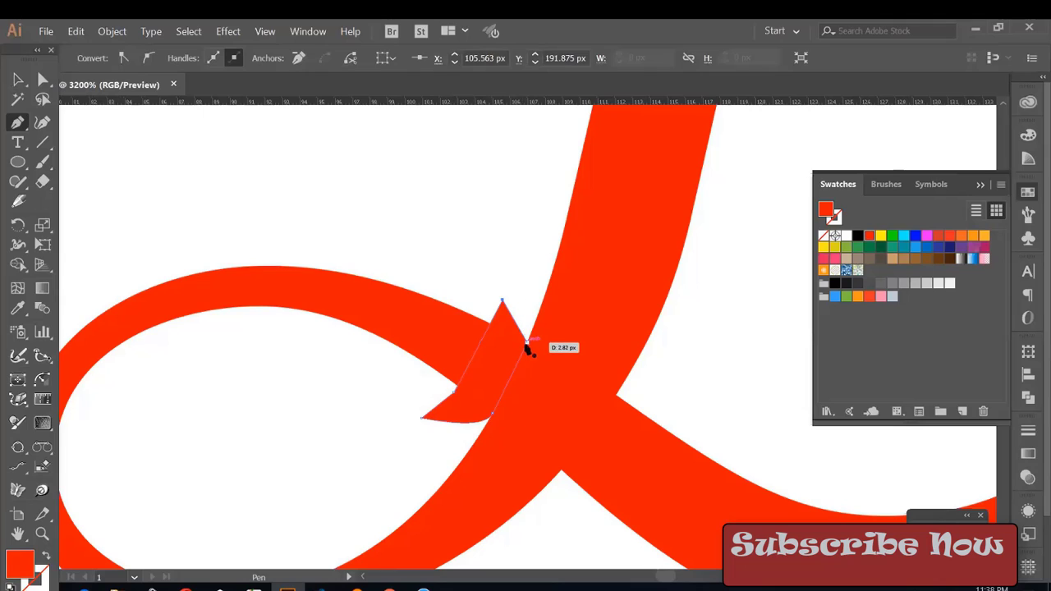
pyautogui.click(18, 80)
pyautogui.moveTo(393, 244); pyautogui.dragTo(535, 413)
pyautogui.hotkey('shift', 'm')
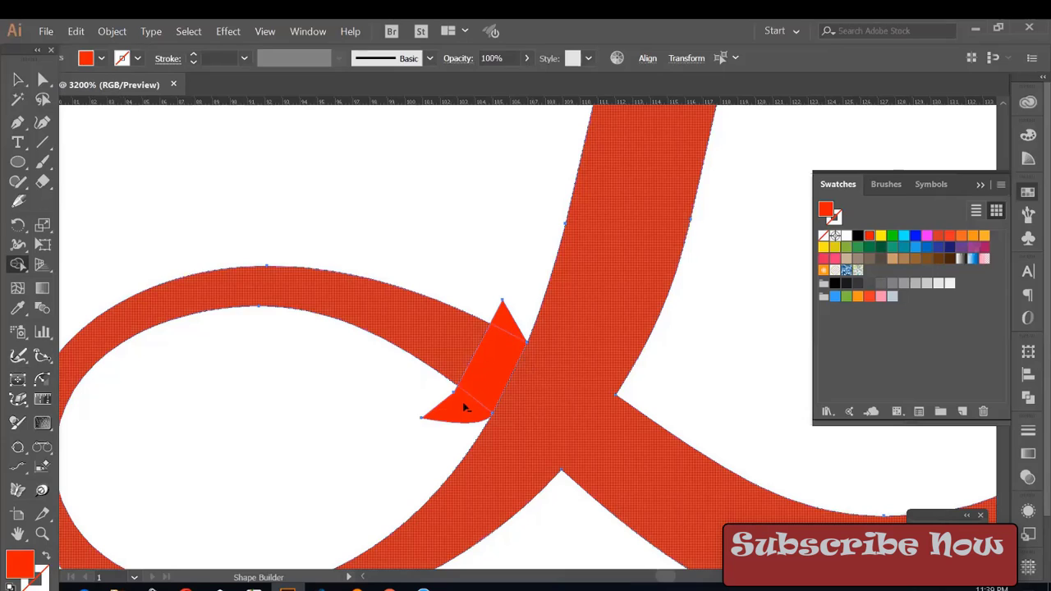
# - Trim the wedge to the ribbon and fill it with an angled black-to-white gradient
pyautogui.keyDown('alt'); pyautogui.click(493, 361); pyautogui.keyUp('alt')
pyautogui.press('v')
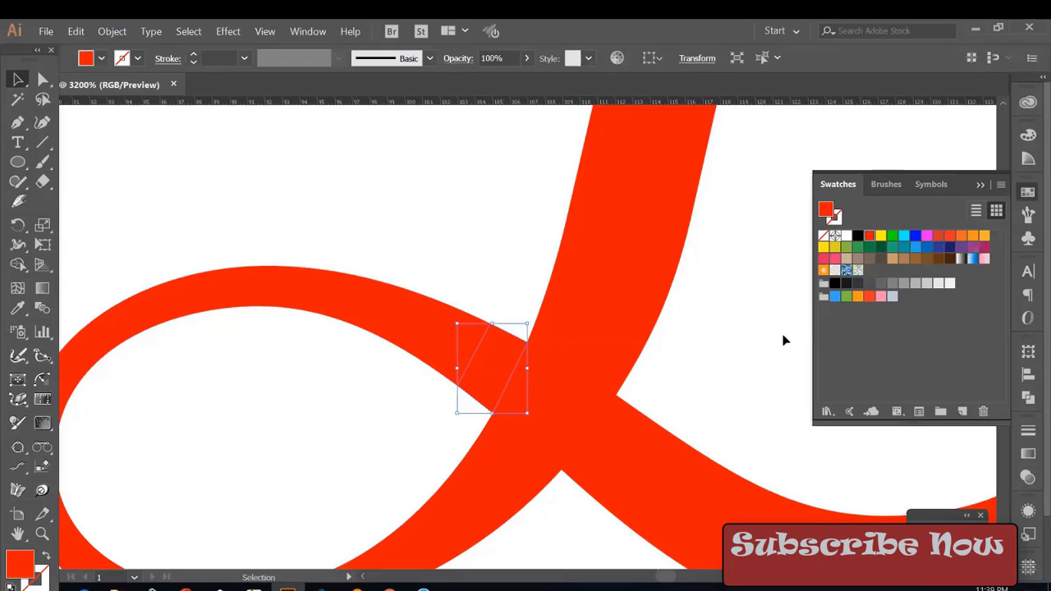
pyautogui.click(962, 258)
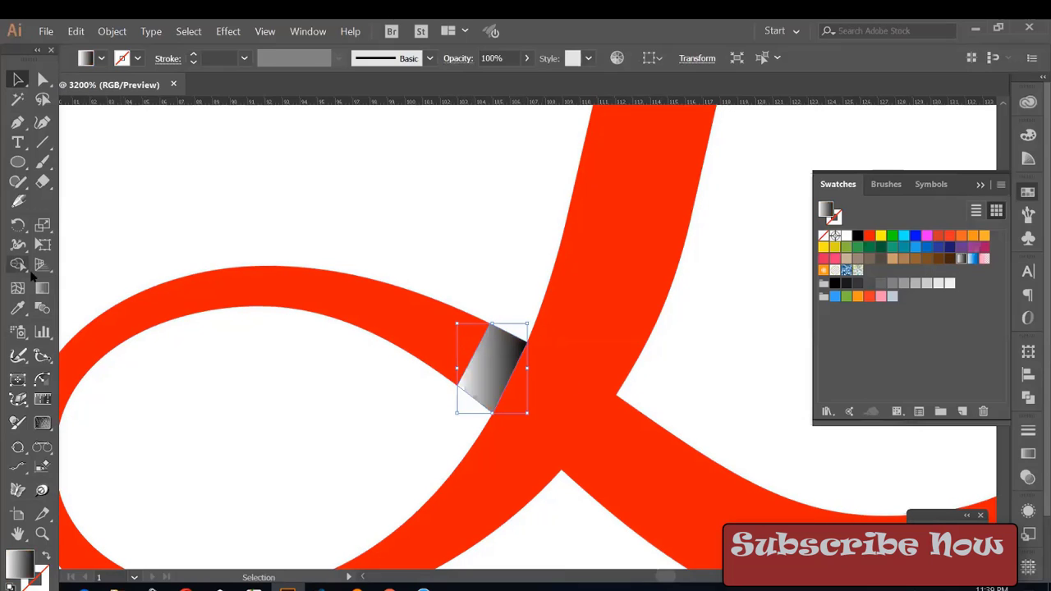
pyautogui.click(42, 288)
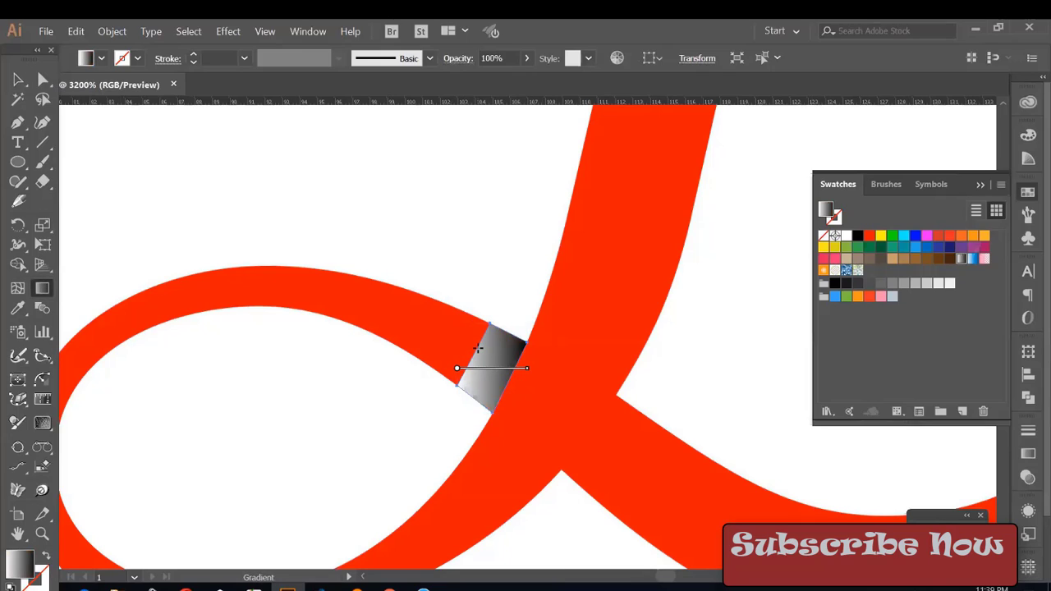
pyautogui.moveTo(478, 349); pyautogui.dragTo(518, 379)
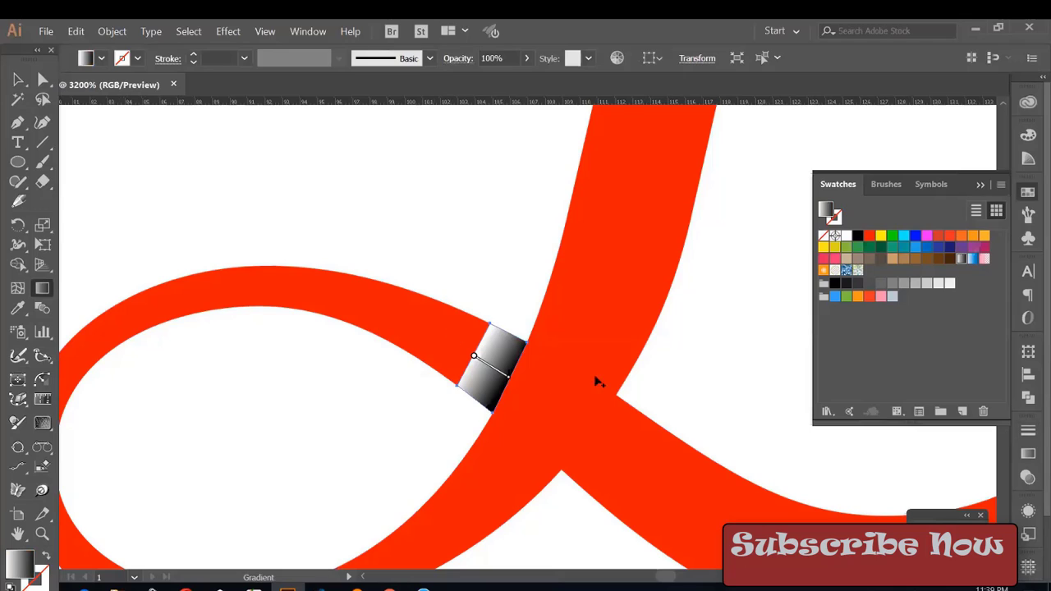
# - Set the gradient piece's blend mode to Multiply
pyautogui.click(1028, 477)
pyautogui.click(889, 448)
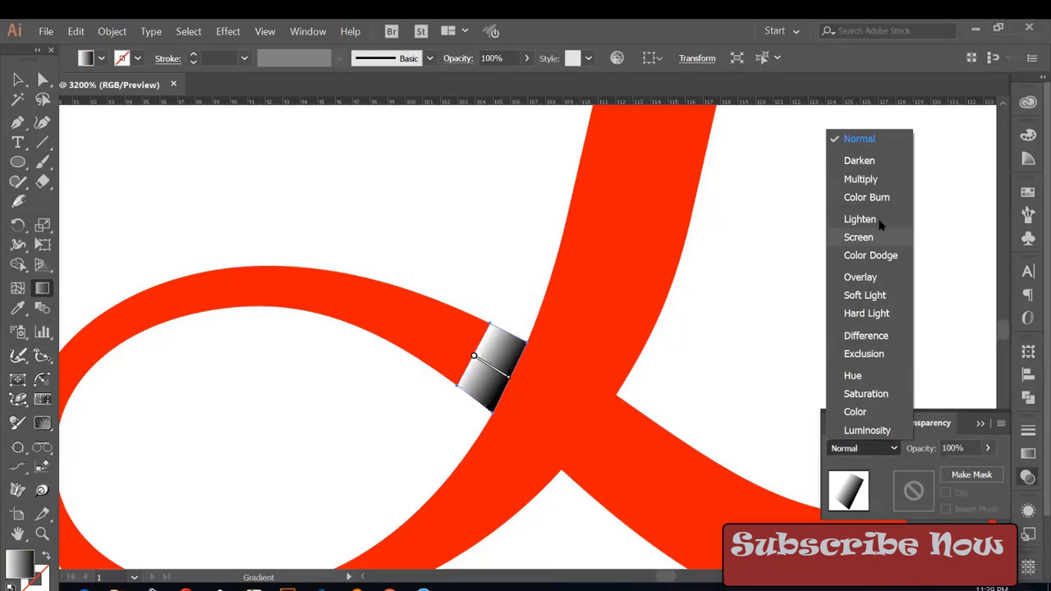
pyautogui.click(861, 179)
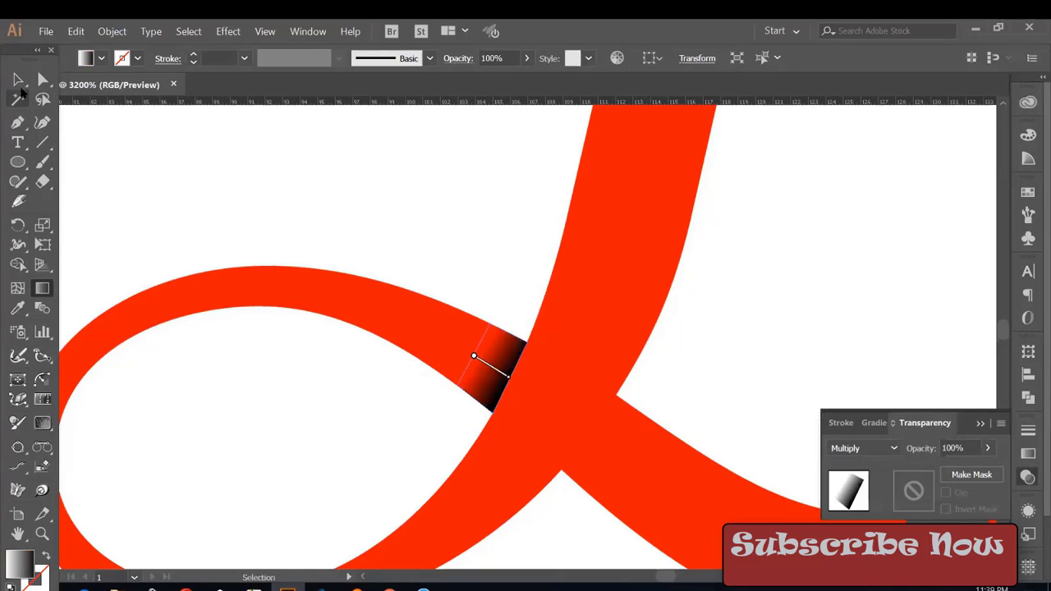
pyautogui.click(18, 79)
pyautogui.click(197, 180)
# - Move to the second crossing and start a new shadow outline there
pyautogui.moveTo(304, 230); pyautogui.dragTo(259, 227)
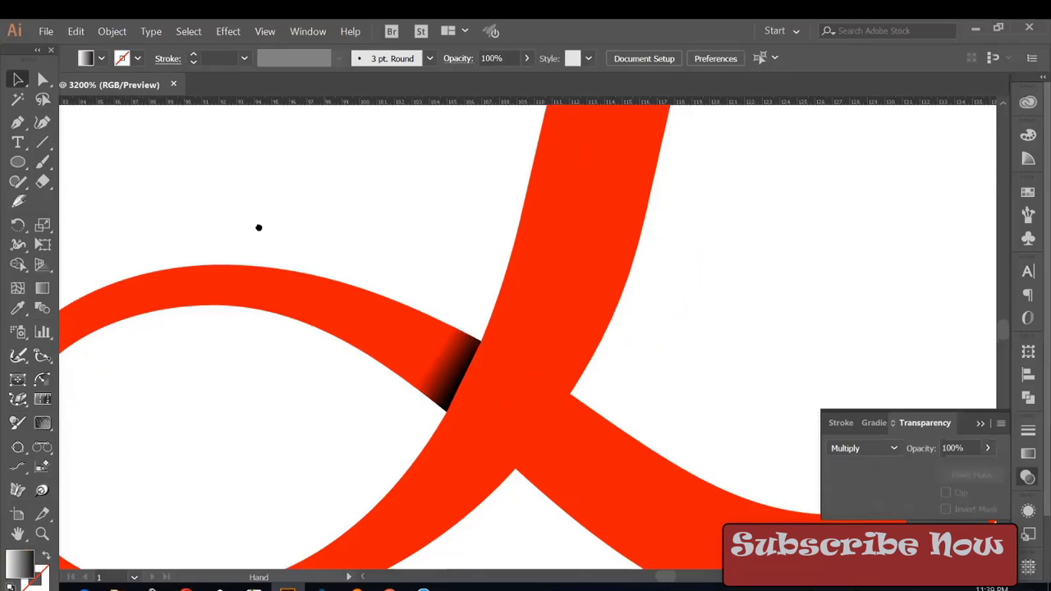
pyautogui.moveTo(617, 352); pyautogui.dragTo(571, 321)
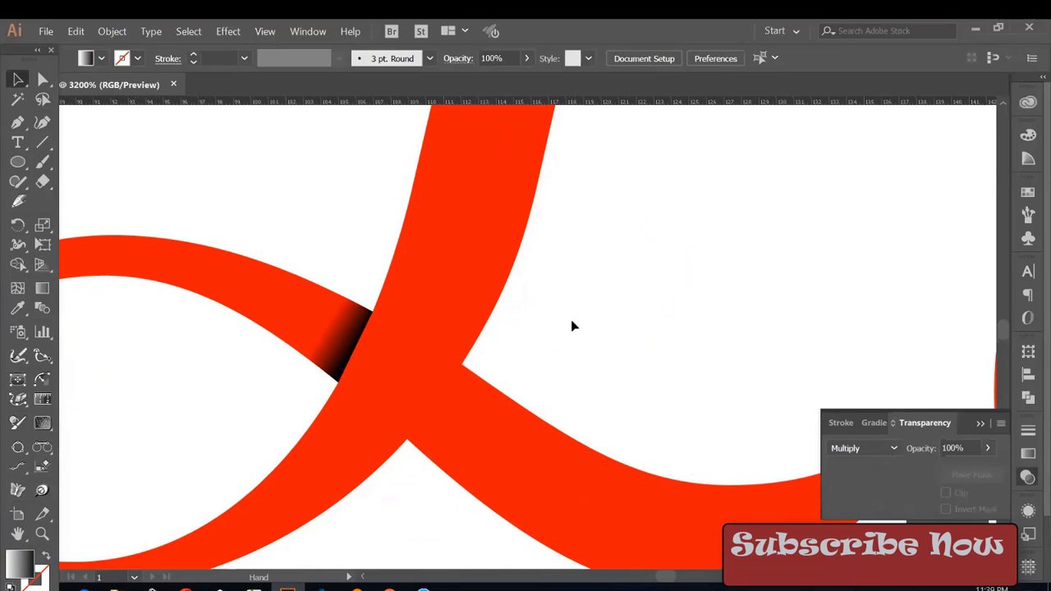
pyautogui.press('p')
pyautogui.moveTo(461, 365)
pyautogui.mouseDown()
pyautogui.moveTo(438, 383)
pyautogui.moveTo(519, 330)
pyautogui.mouseUp()
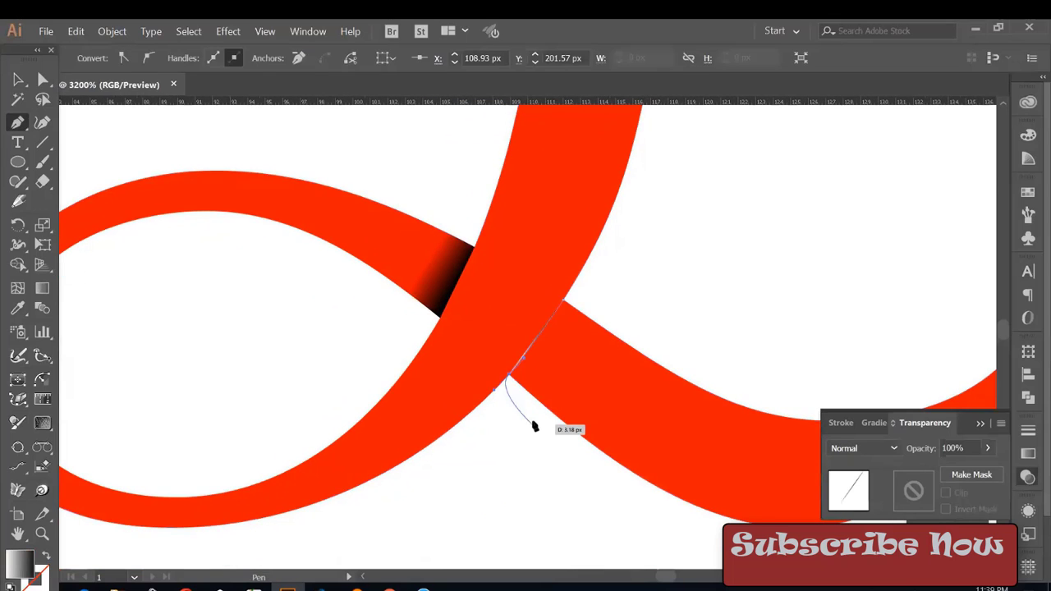
# - Pen-draw a shadow outline at the second crossing and trim it to the ribbon with Shape Builder
pyautogui.moveTo(530, 403); pyautogui.dragTo(608, 317)
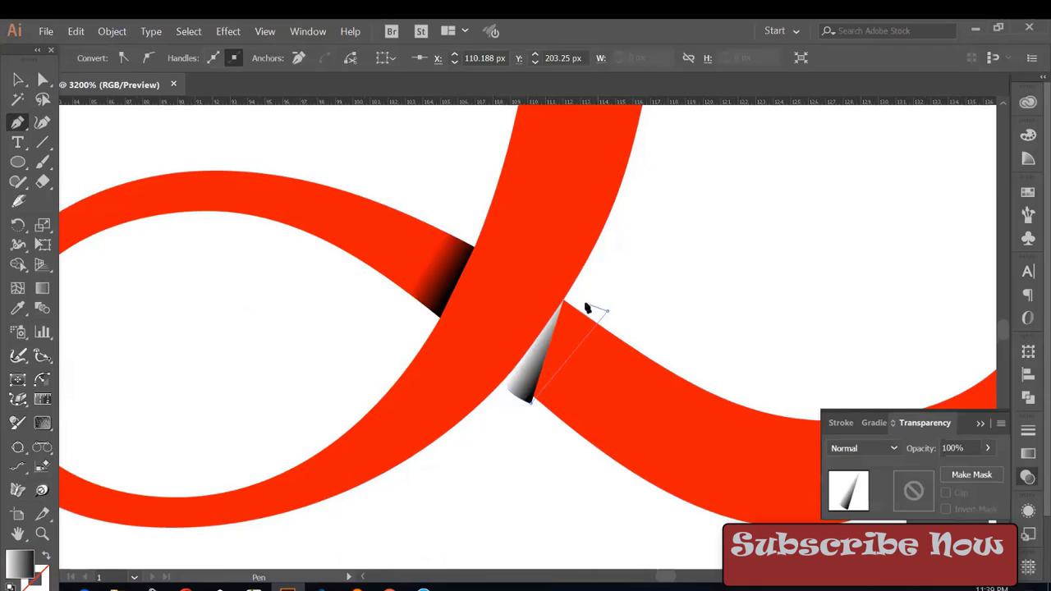
pyautogui.click(607, 312)
pyautogui.click(565, 305)
pyautogui.press('v')
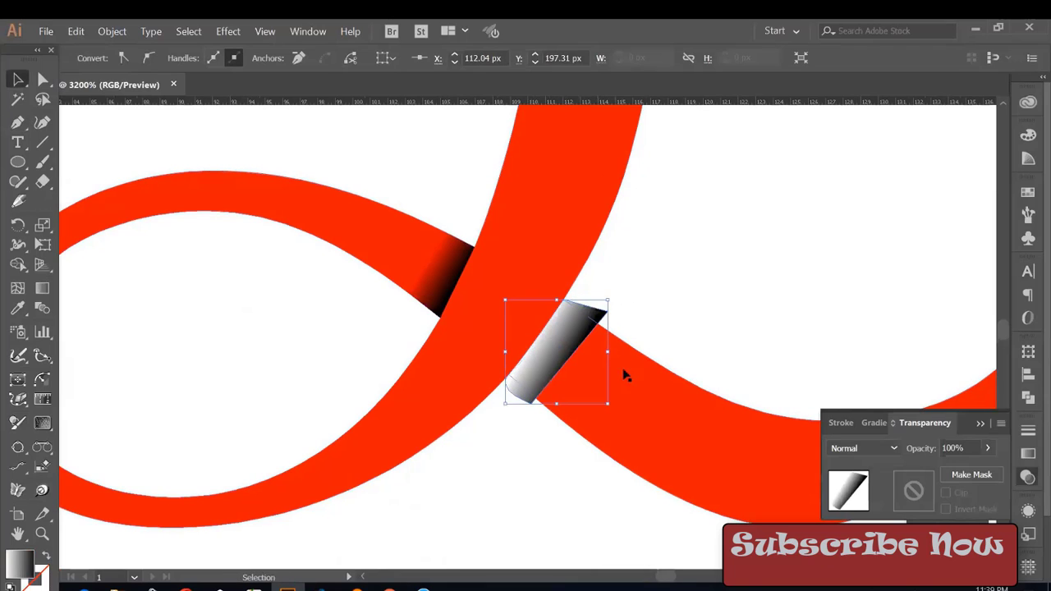
pyautogui.click(638, 391)
pyautogui.hotkey('shift', 'm')
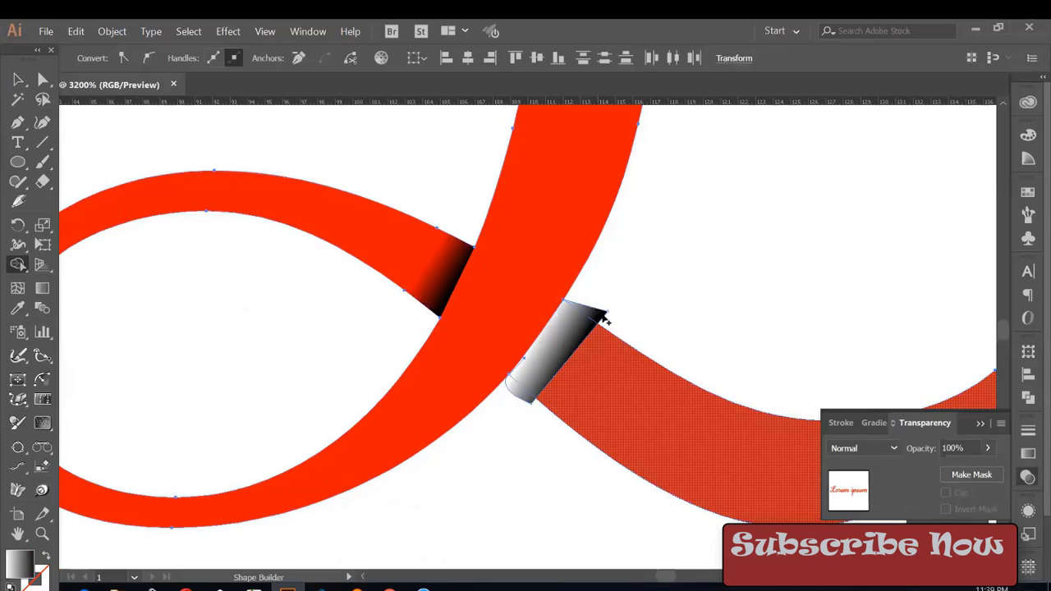
pyautogui.click(513, 399)
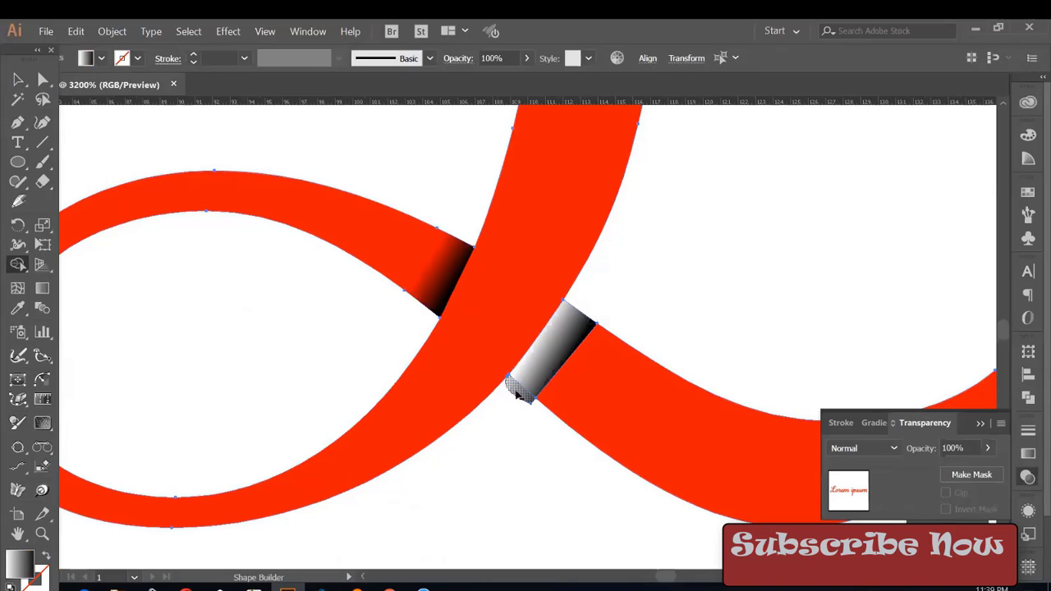
# - Set the new shadow piece to Multiply and angle its gradient dark toward the crossing
pyautogui.press('v')
pyautogui.click(512, 424)
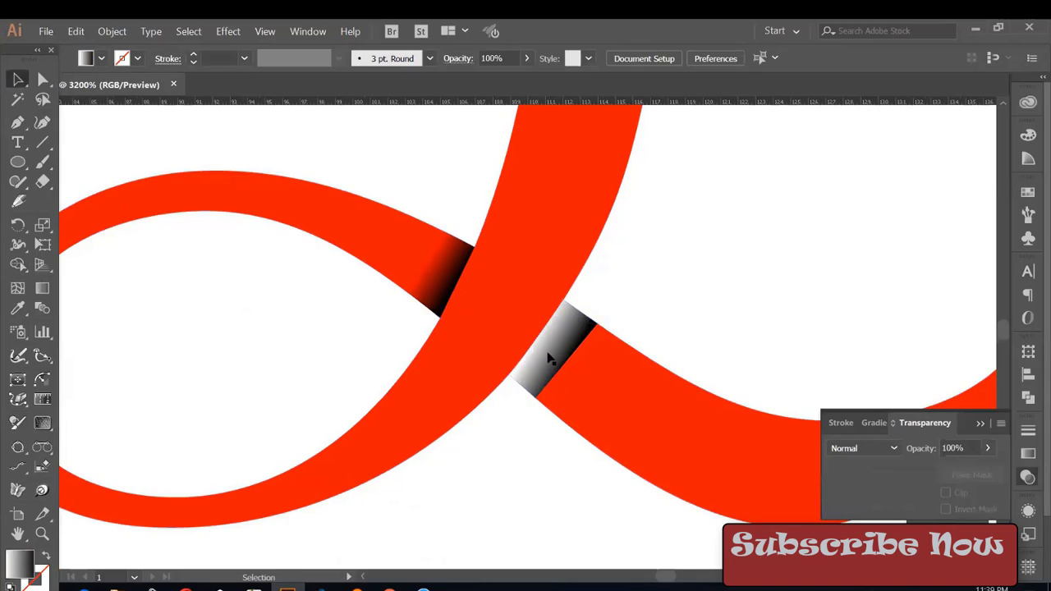
pyautogui.click(551, 357)
pyautogui.click(856, 450)
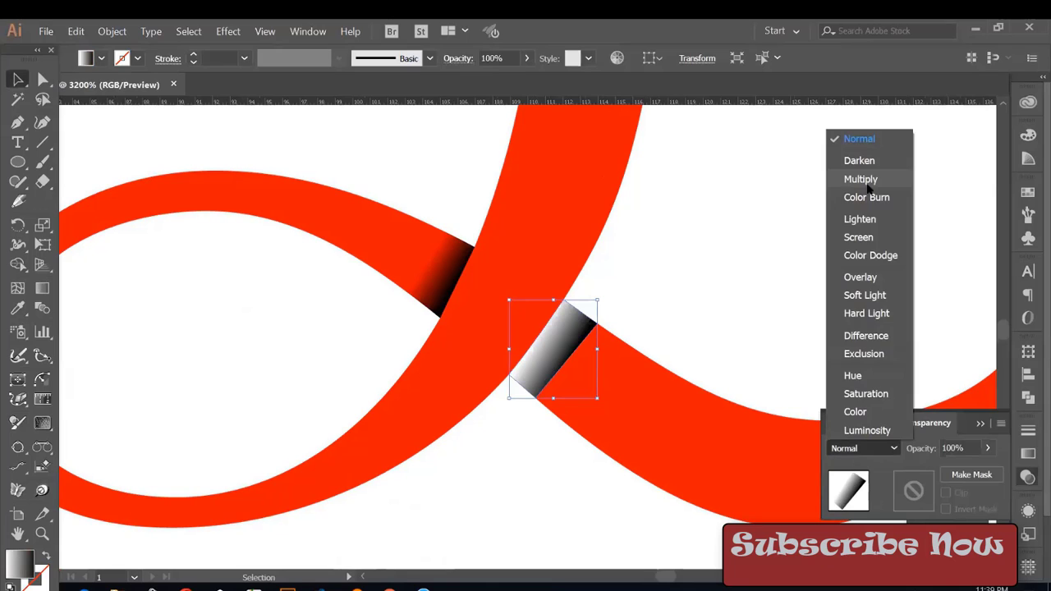
pyautogui.press('Return')
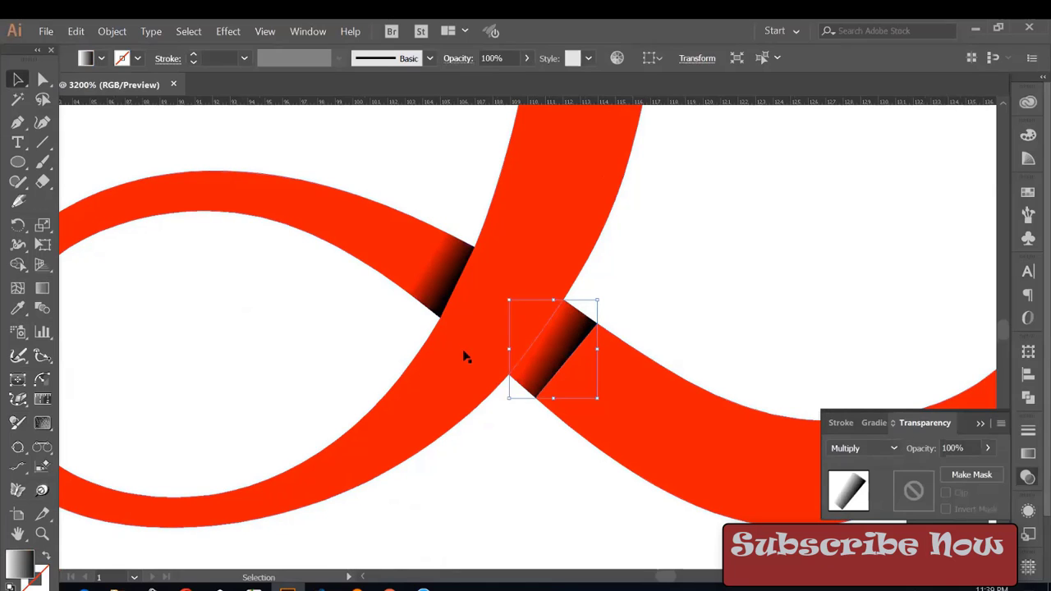
pyautogui.press('g')
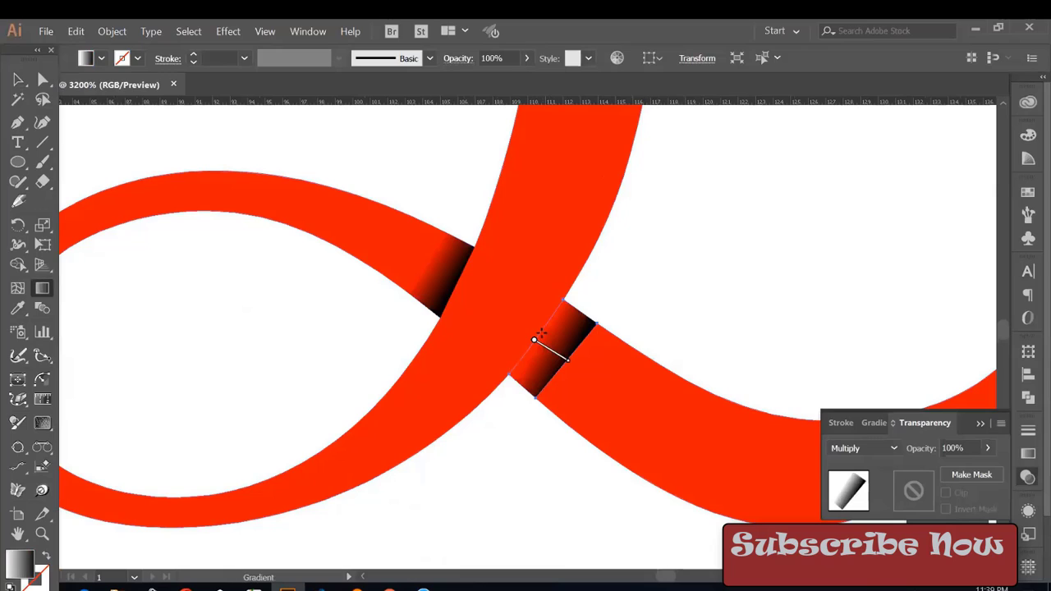
pyautogui.moveTo(577, 363); pyautogui.dragTo(537, 340)
# - Select both shadow pieces and set their opacity to 50%
pyautogui.press('v')
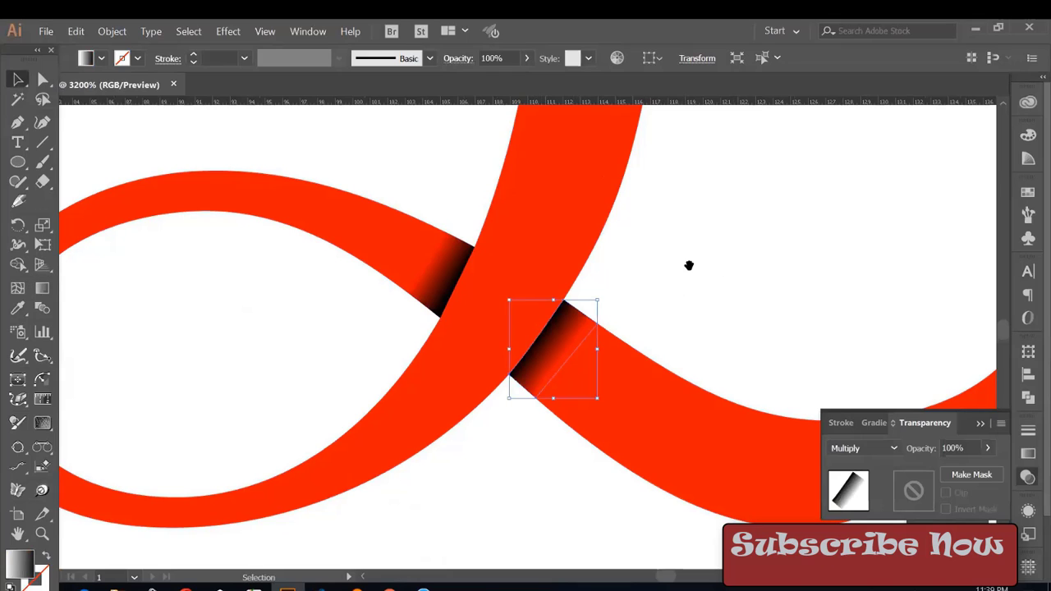
pyautogui.click(687, 265)
pyautogui.moveTo(665, 290); pyautogui.dragTo(642, 318)
pyautogui.click(430, 294)
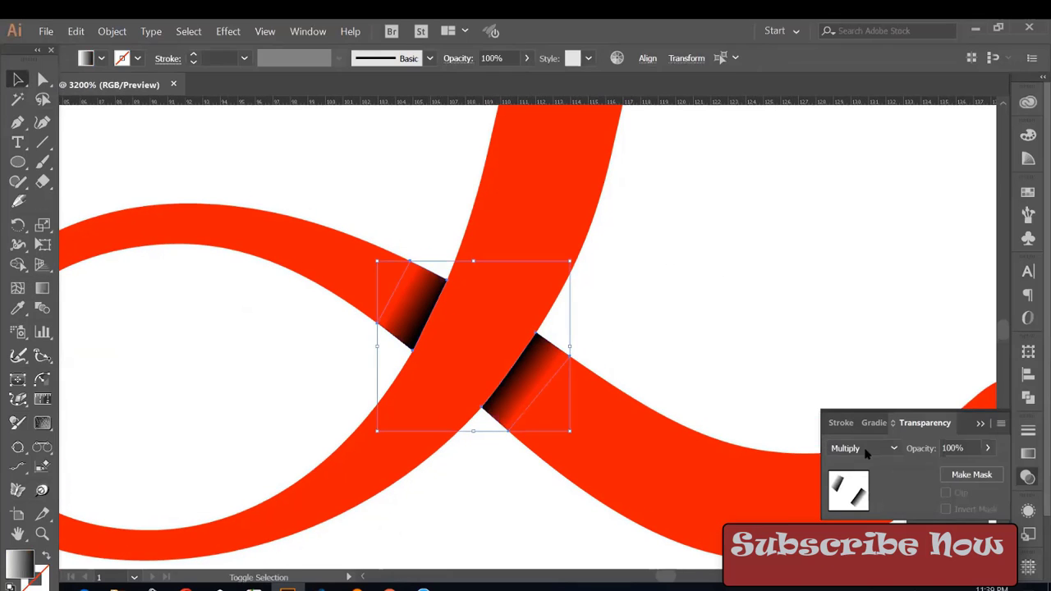
pyautogui.click(973, 449)
pyautogui.write('50')
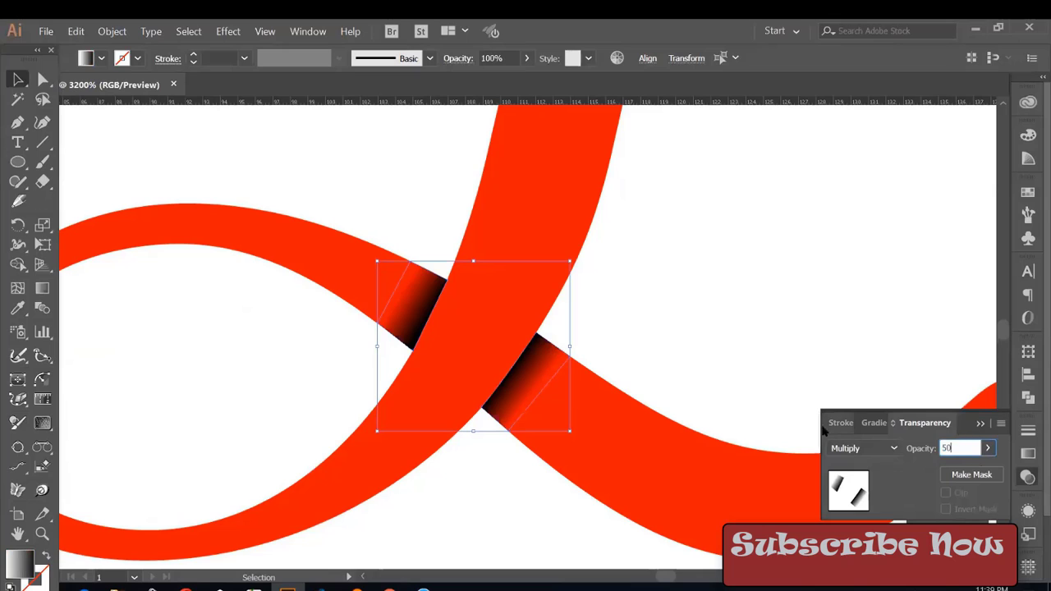
pyautogui.press('Return')
pyautogui.click(244, 157)
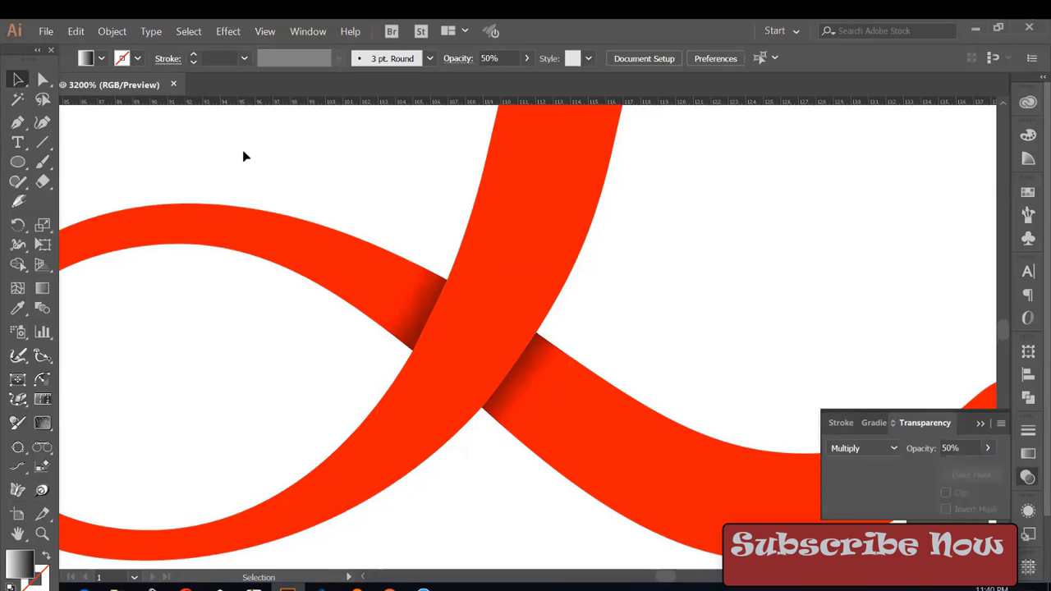
# - Zoom out and pan across the 'Lo' lettering toward the L's upper crossing
pyautogui.hotkey('ctrl', '-')
pyautogui.hotkey('ctrl', '-')
pyautogui.hotkey('ctrl', '-')
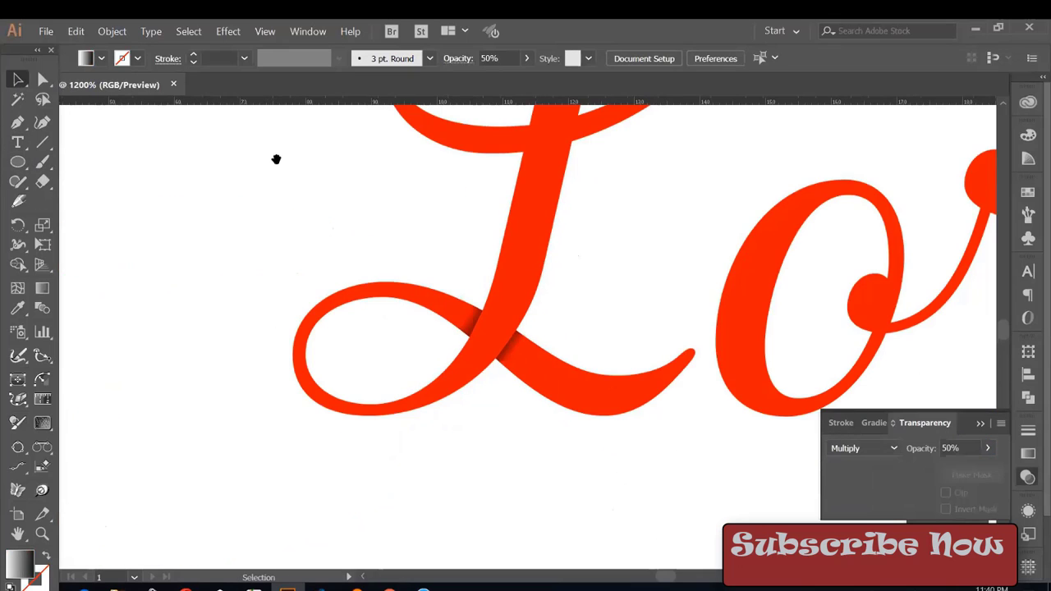
pyautogui.scroll(5, 277, 320)
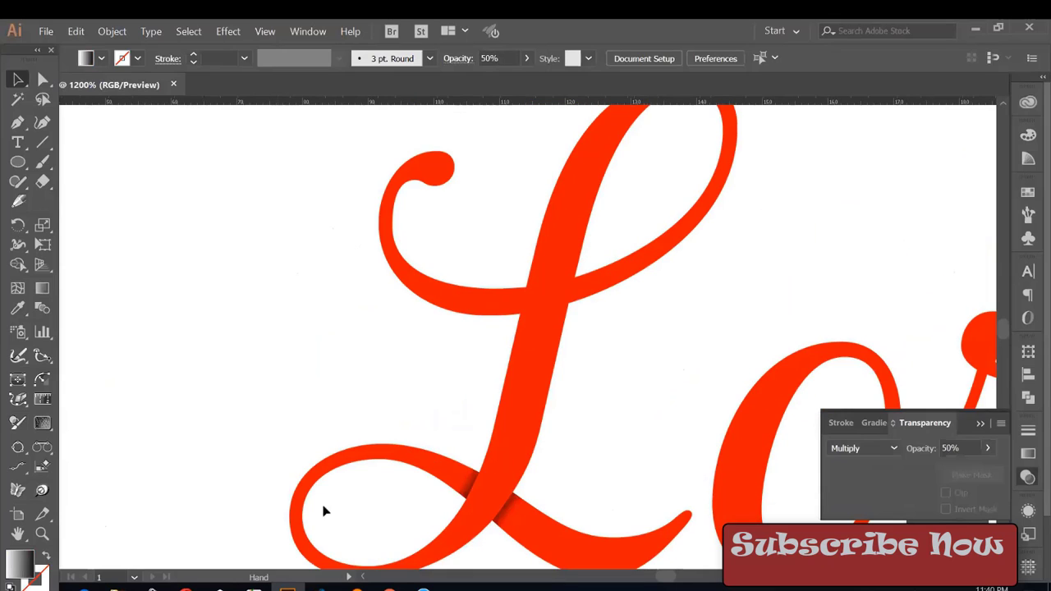
pyautogui.scroll(-1, 309, 462)
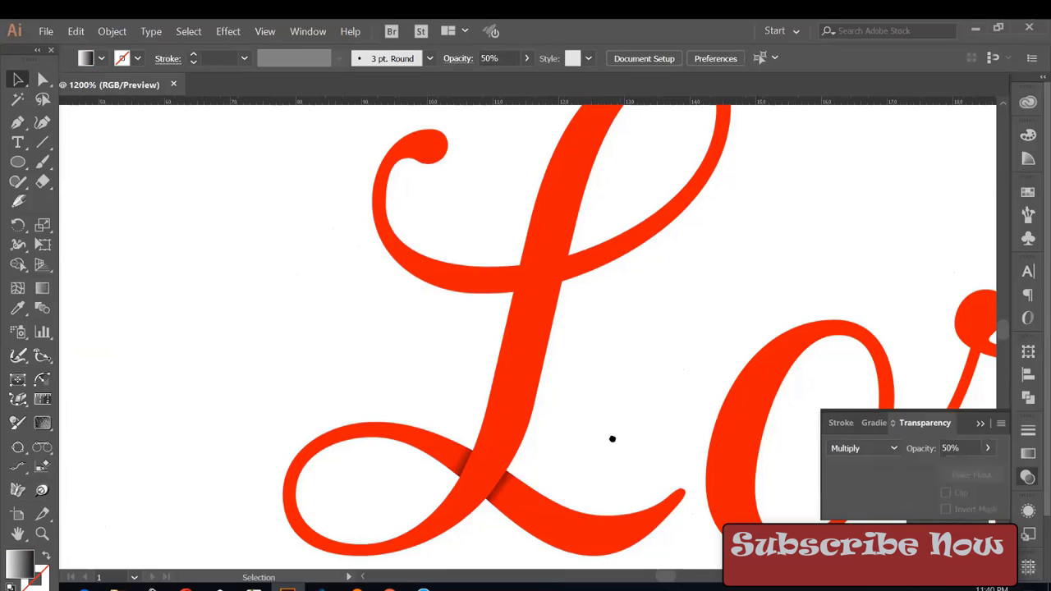
pyautogui.moveTo(613, 439); pyautogui.dragTo(532, 418)
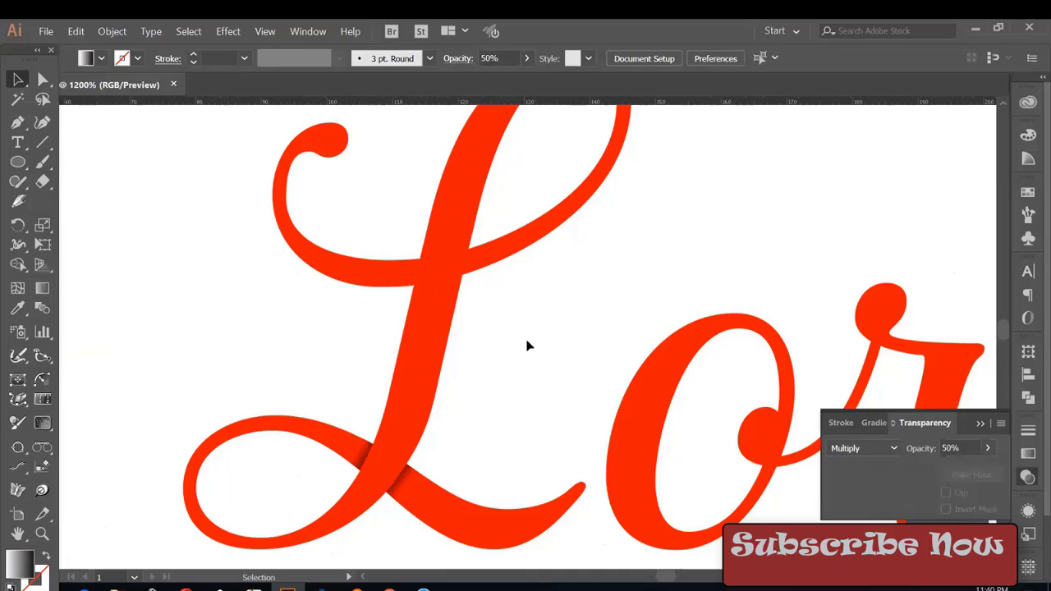
pyautogui.scroll(1, 515, 329)
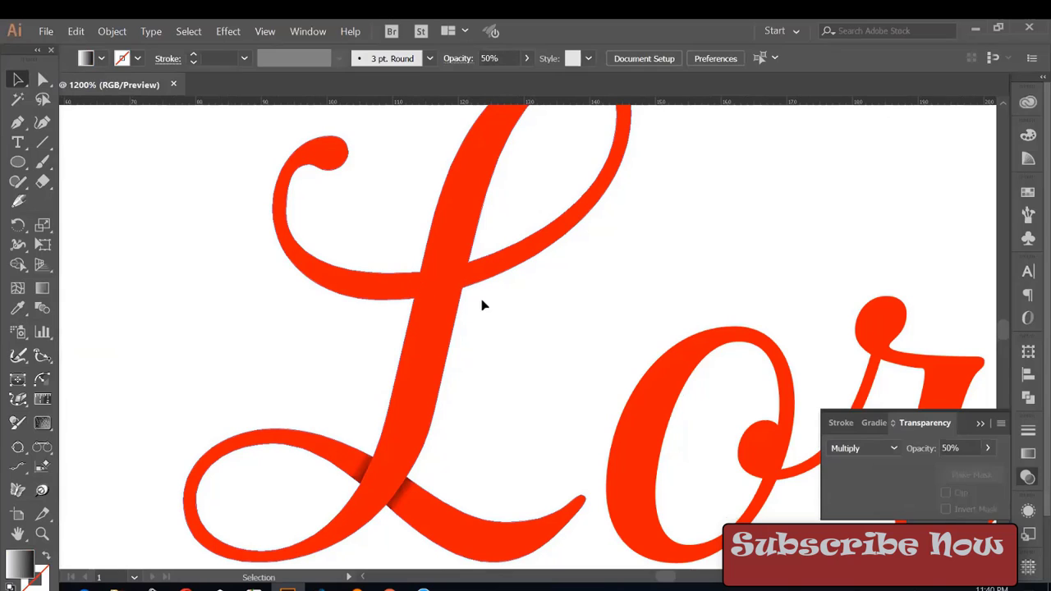
# - Zoom in on the L's upper crossing and pen-draw a closed wedge over it
pyautogui.press('a')
pyautogui.hotkey('ctrl', '+')
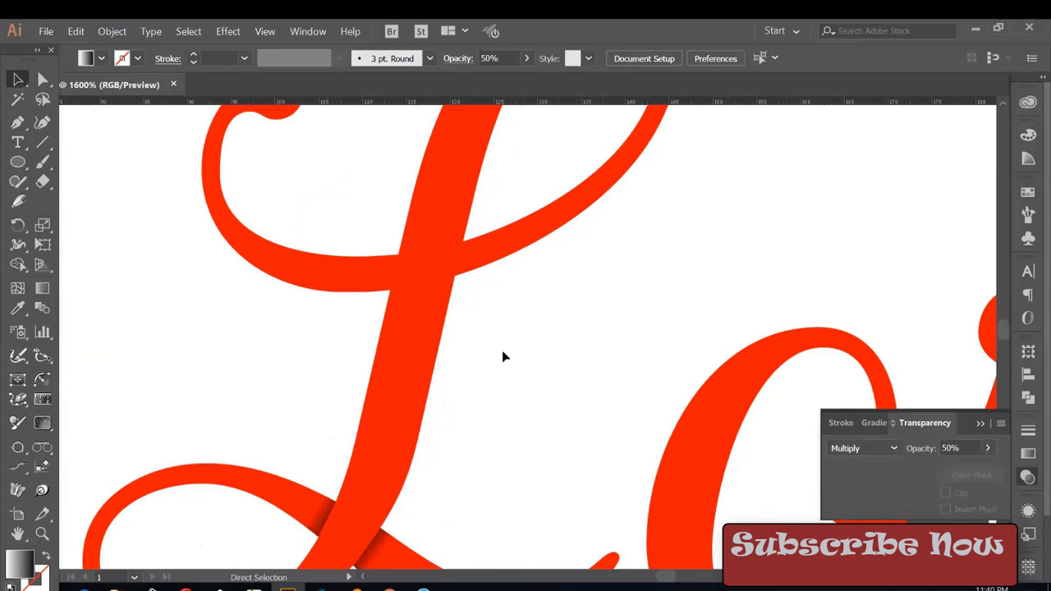
pyautogui.hotkey('ctrl', '+')
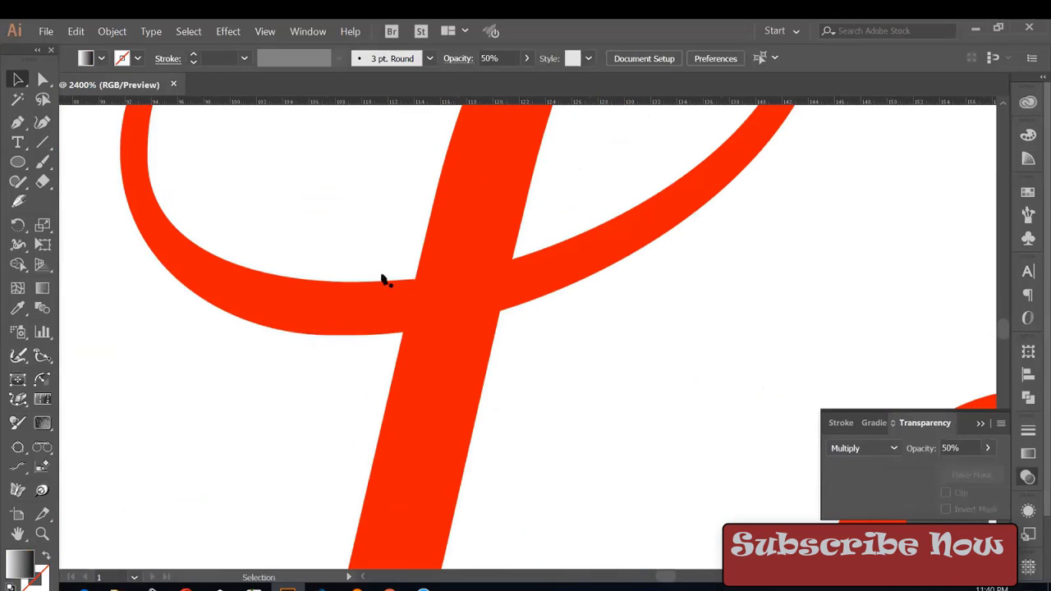
pyautogui.press('p')
pyautogui.click(415, 280)
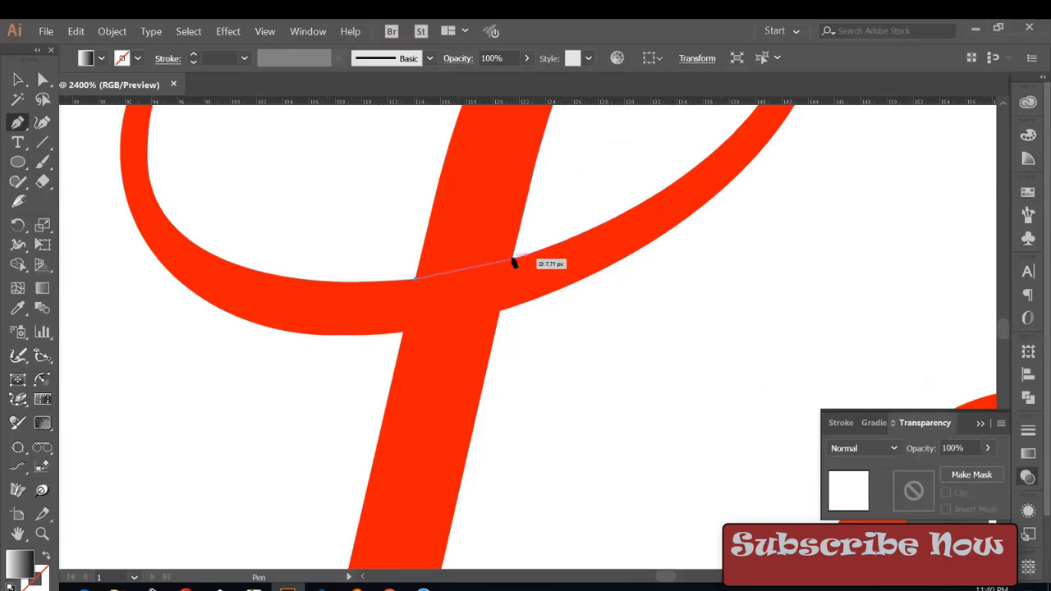
pyautogui.moveTo(523, 261)
pyautogui.mouseDown()
pyautogui.moveTo(542, 246)
pyautogui.moveTo(427, 260)
pyautogui.mouseUp()
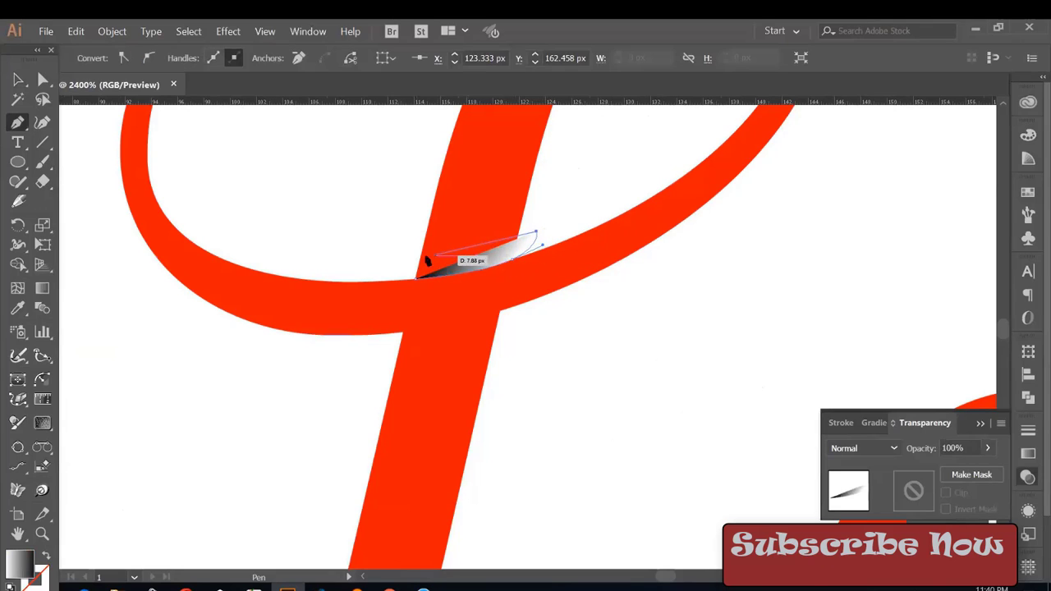
pyautogui.moveTo(412, 249); pyautogui.dragTo(416, 282)
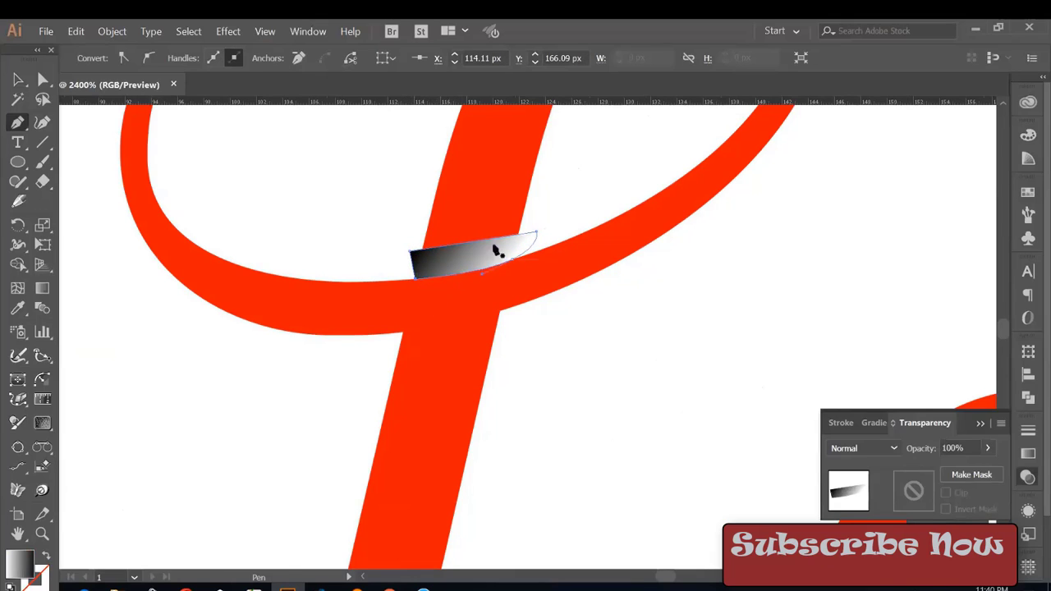
pyautogui.click(511, 259)
# - Drag the wedge's gradient vertically so it runs white at top to black at bottom
pyautogui.press('g')
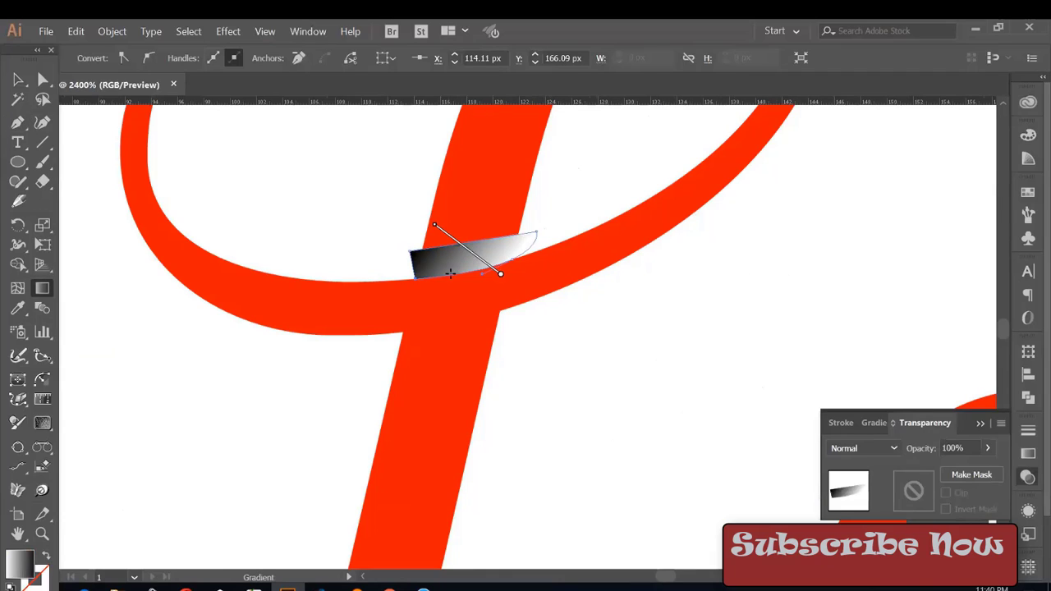
pyautogui.moveTo(466, 276)
pyautogui.mouseDown()
pyautogui.moveTo(457, 240)
pyautogui.moveTo(464, 281)
pyautogui.mouseUp()
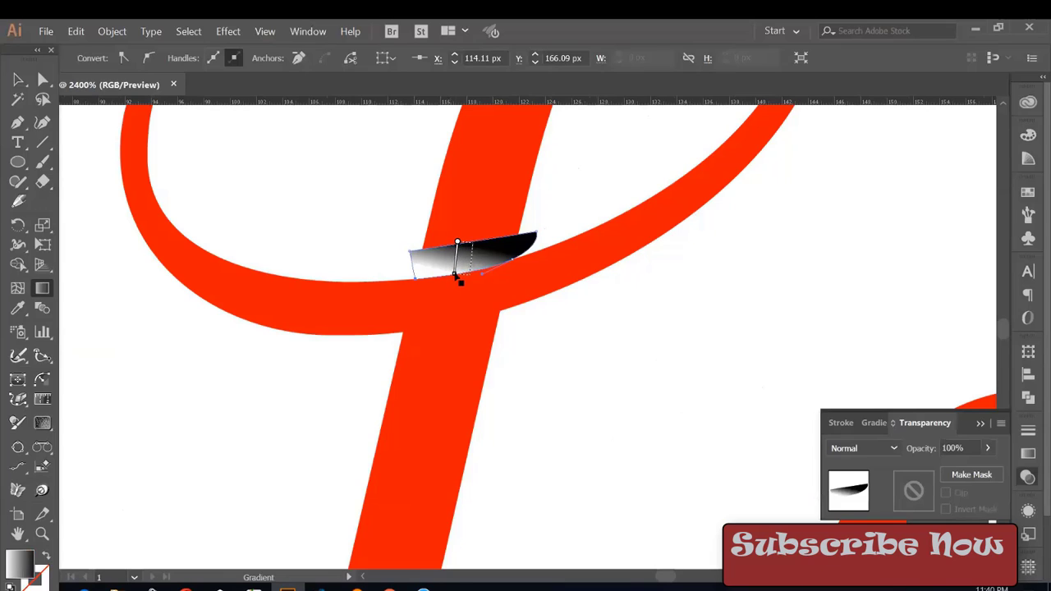
pyautogui.moveTo(473, 242); pyautogui.dragTo(474, 277)
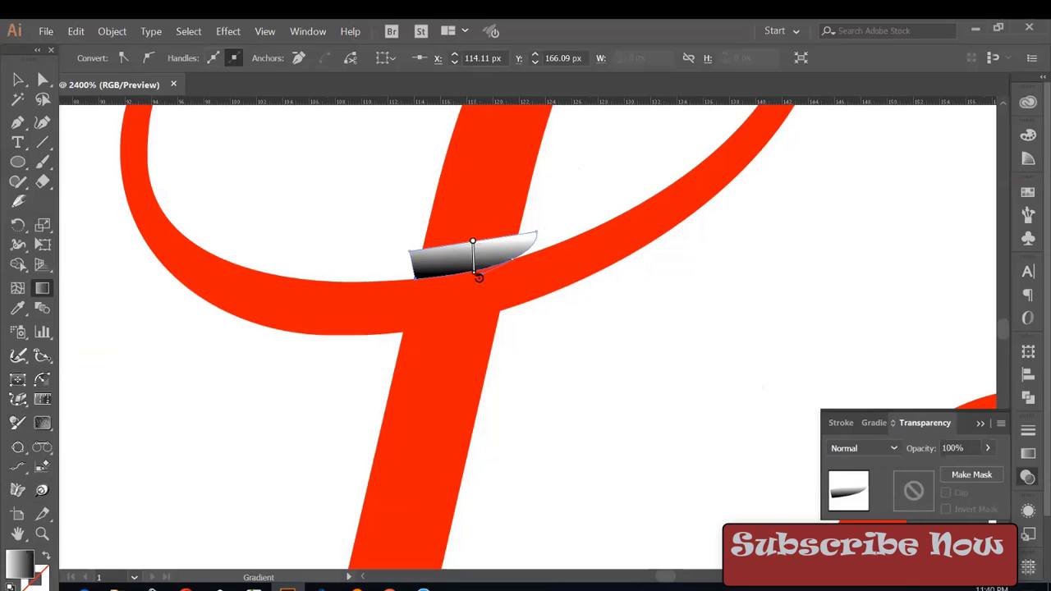
# - Trim off the gradient wedge's tip overhanging the L's stem with Shape Builder
pyautogui.click(18, 79)
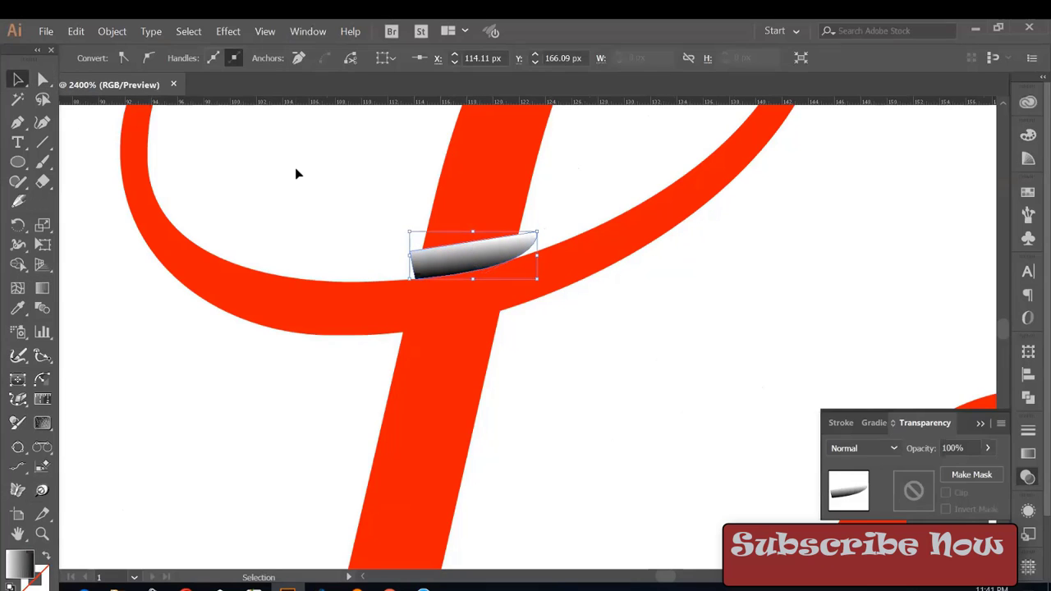
pyautogui.click(298, 174)
pyautogui.click(458, 270)
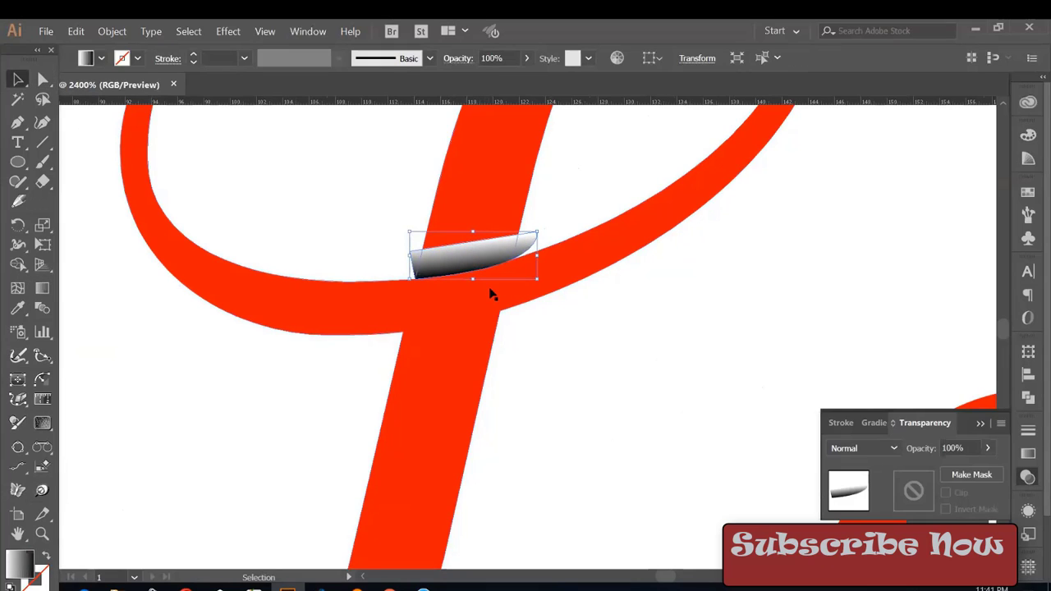
pyautogui.press('a')
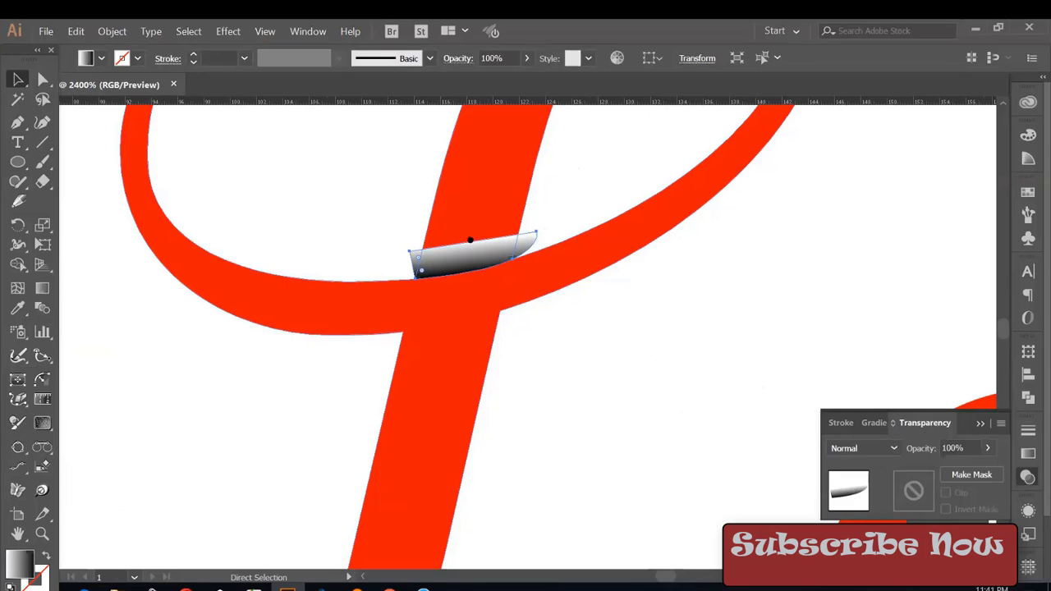
pyautogui.press('v')
pyautogui.hotkey('ctrl', '-')
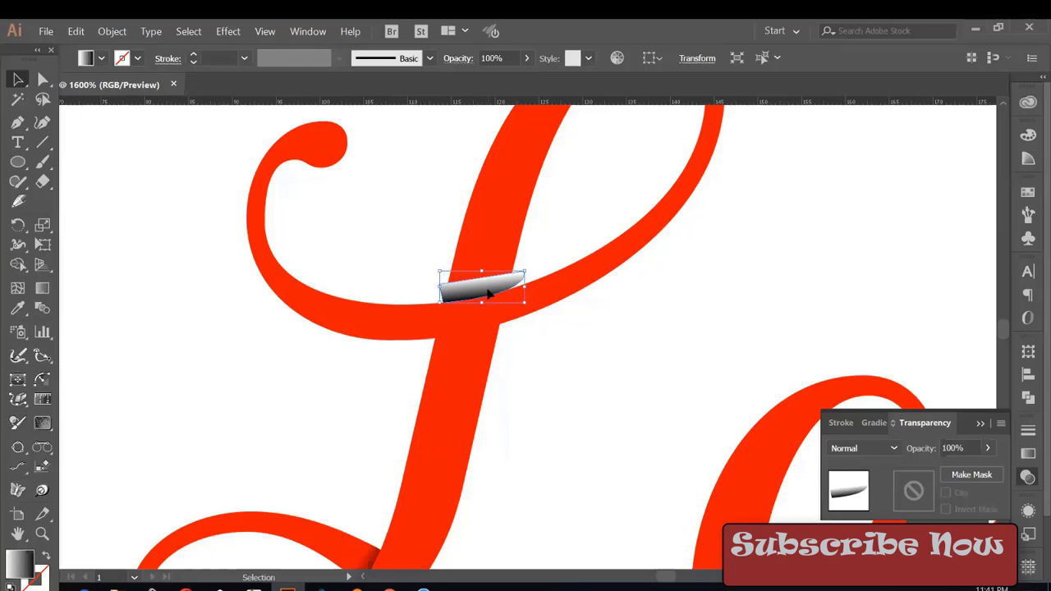
pyautogui.press('a')
pyautogui.hotkey('ctrl', '+')
pyautogui.hotkey('ctrl', '+')
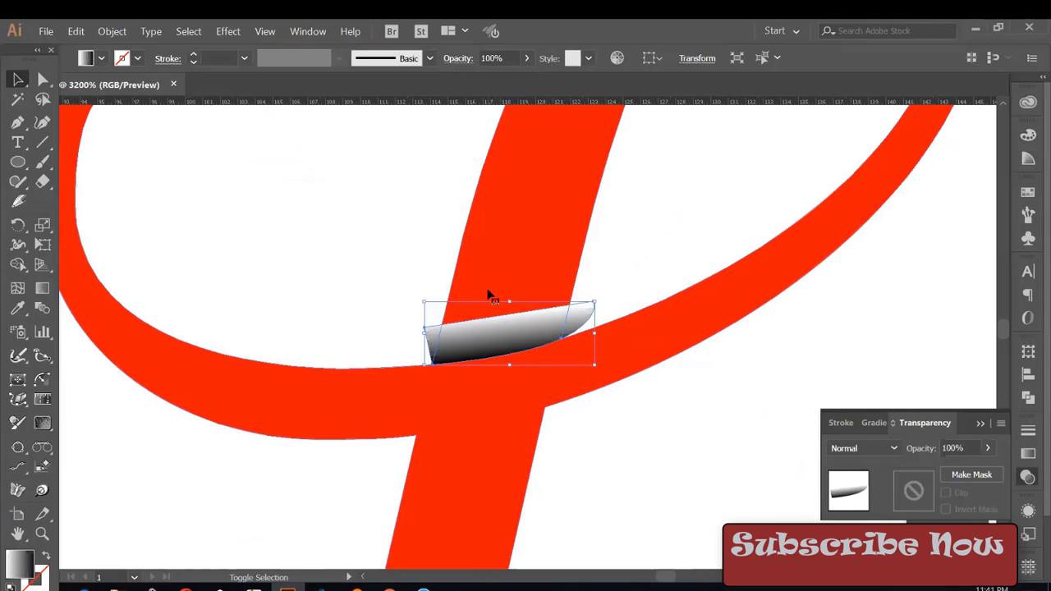
pyautogui.hotkey('ctrl', 'a')
pyautogui.hotkey('shift', 'm')
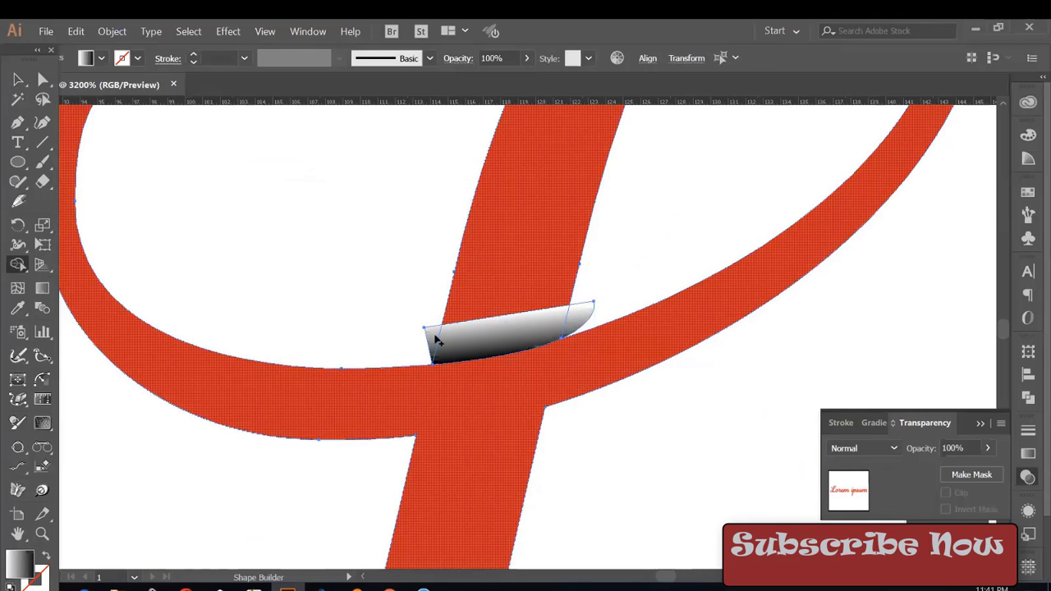
pyautogui.keyDown('alt'); pyautogui.click(582, 309); pyautogui.keyUp('alt')
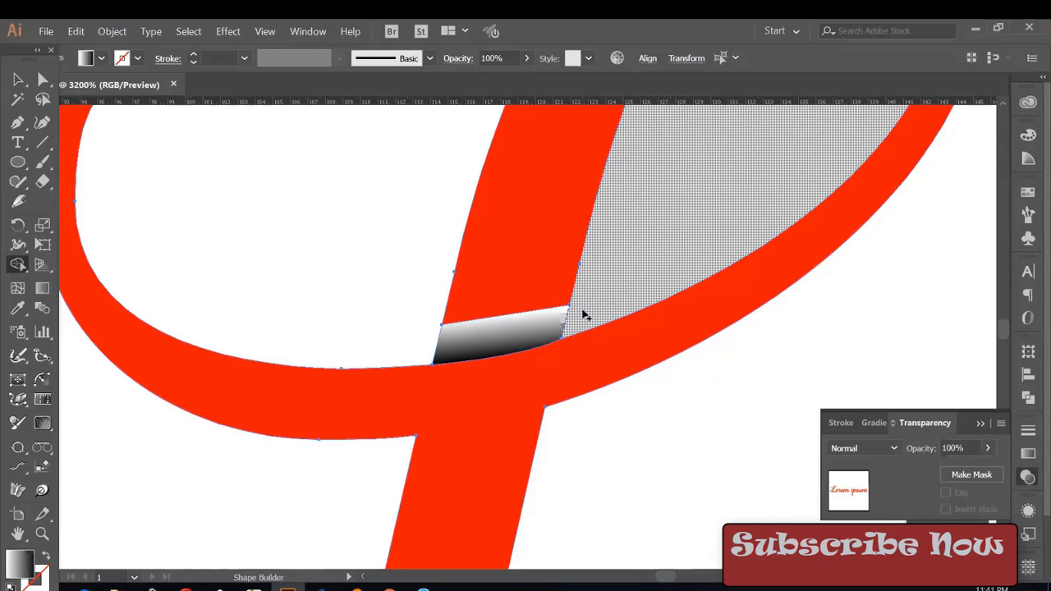
pyautogui.press('v')
# - Set the wedge's blend mode to Multiply so it darkens the red stem
pyautogui.click(593, 450)
pyautogui.moveTo(593, 450); pyautogui.dragTo(636, 427)
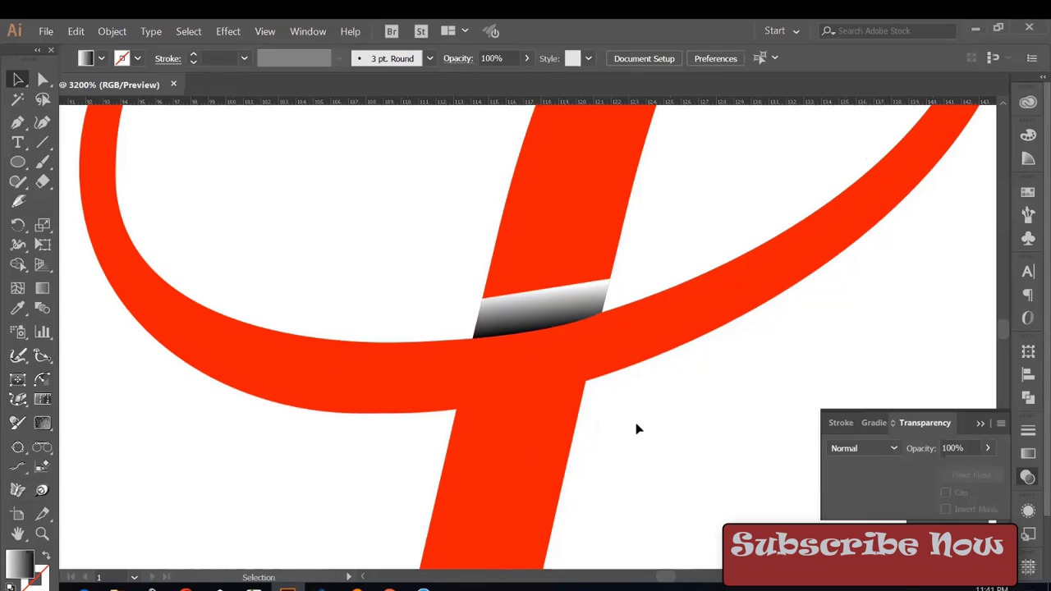
pyautogui.click(545, 319)
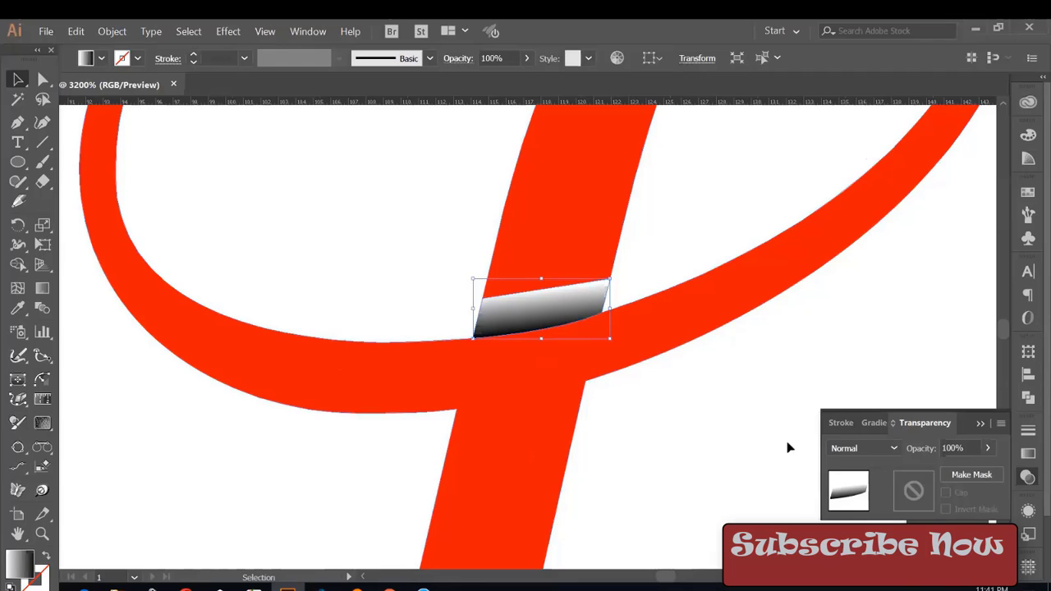
pyautogui.click(833, 449)
pyautogui.click(861, 179)
pyautogui.click(764, 173)
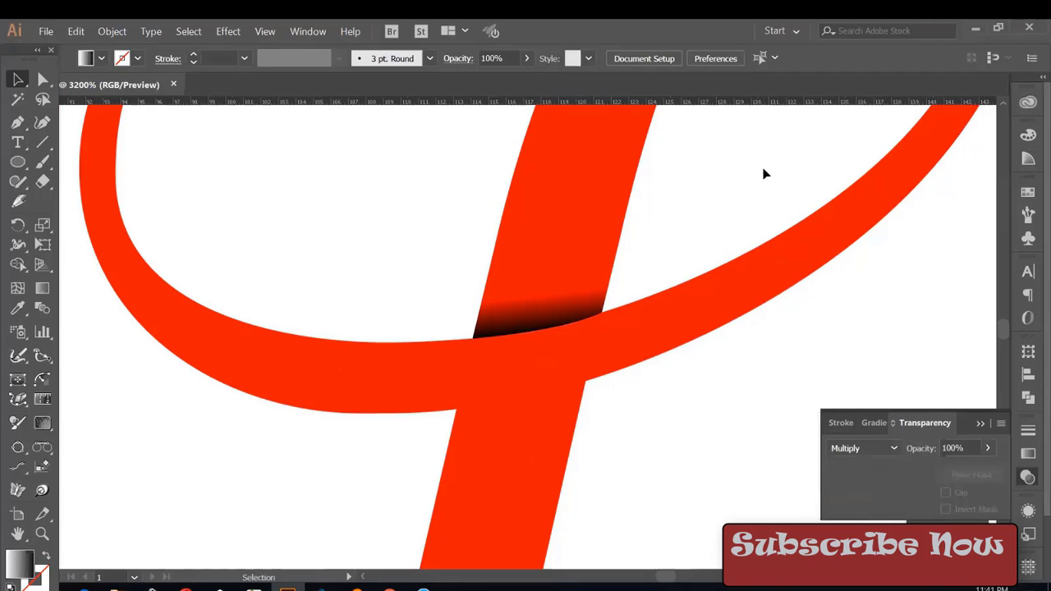
pyautogui.hotkey('ctrl', '-')
# - Zoom out to review the shaded Lorem lettering, then minimise Illustrator and show the desktop
pyautogui.hotkey('ctrl', '-')
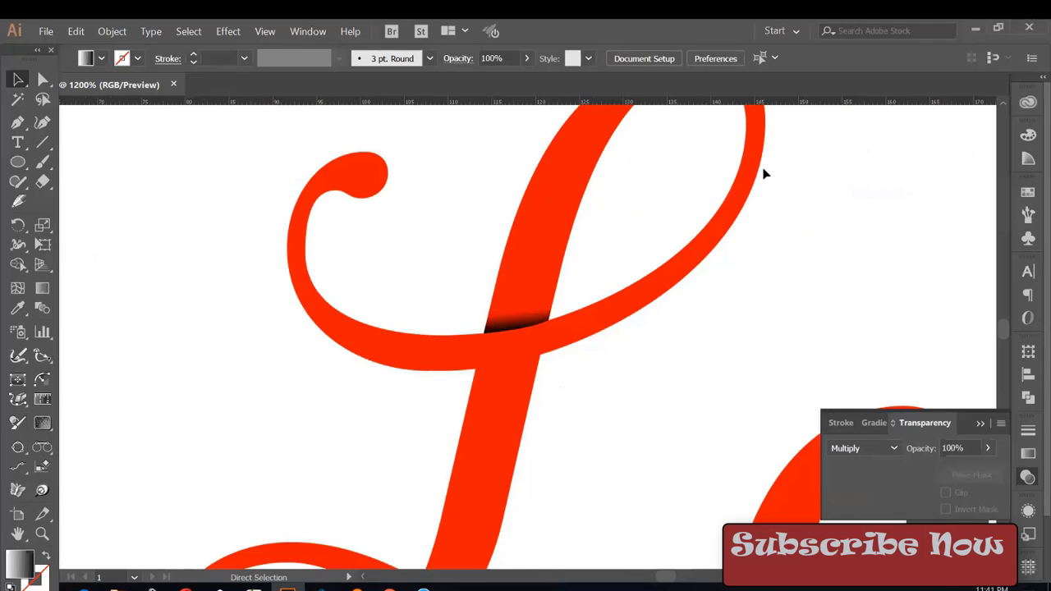
pyautogui.hotkey('ctrl', '-')
pyautogui.moveTo(556, 213); pyautogui.dragTo(390, 282)
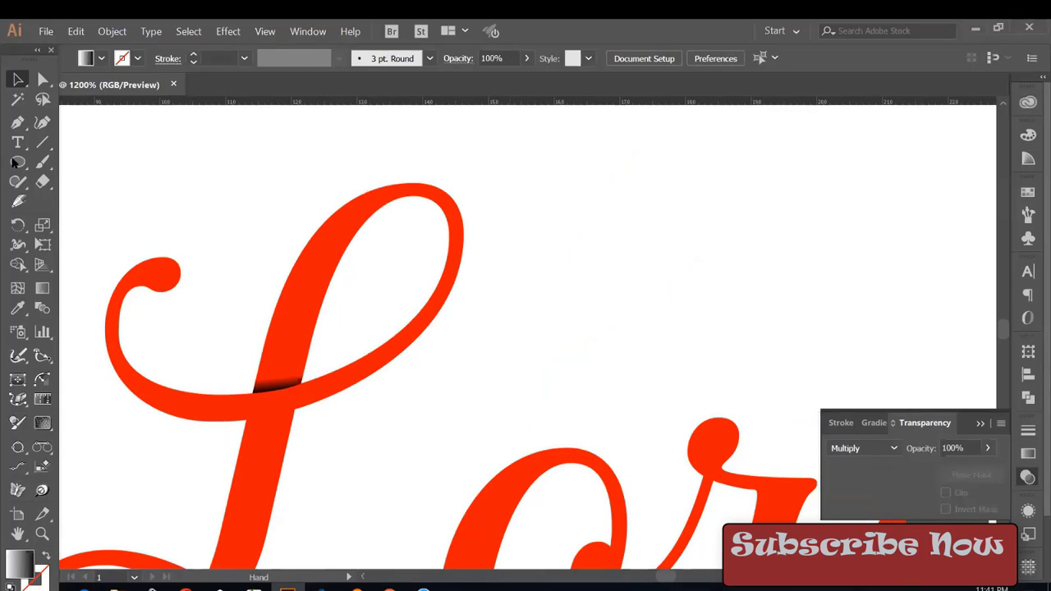
pyautogui.moveTo(255, 272); pyautogui.dragTo(481, 140)
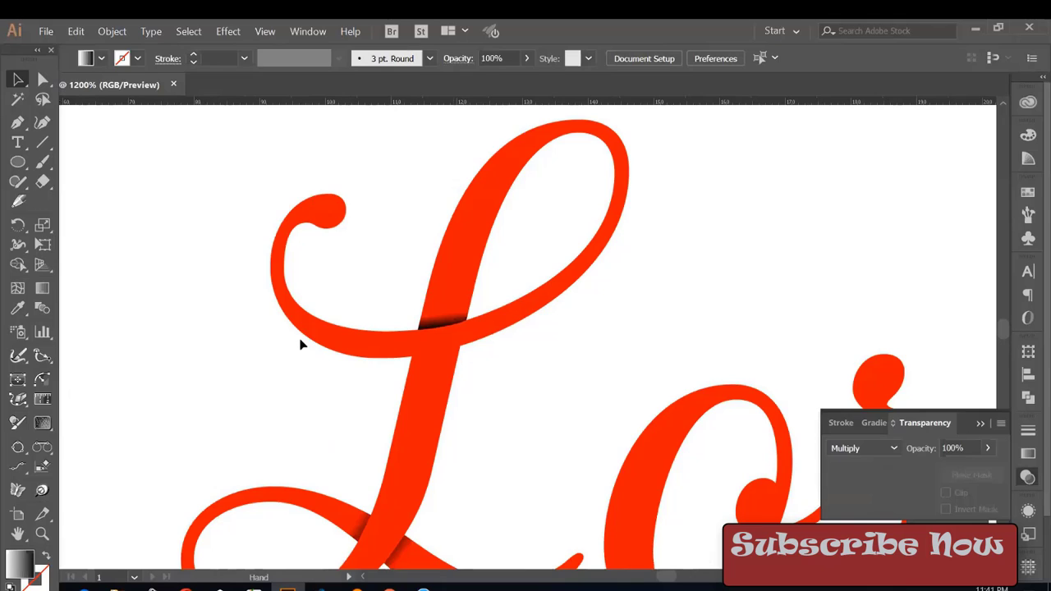
pyautogui.hotkey('ctrl', '-')
pyautogui.hotkey('ctrl', '-')
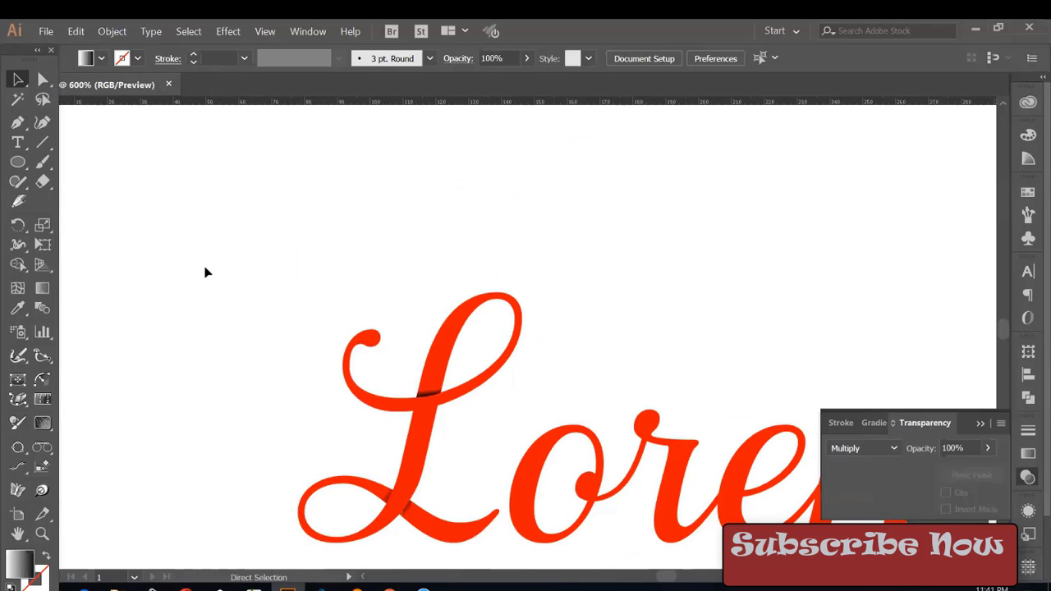
pyautogui.hotkey('ctrl', '-')
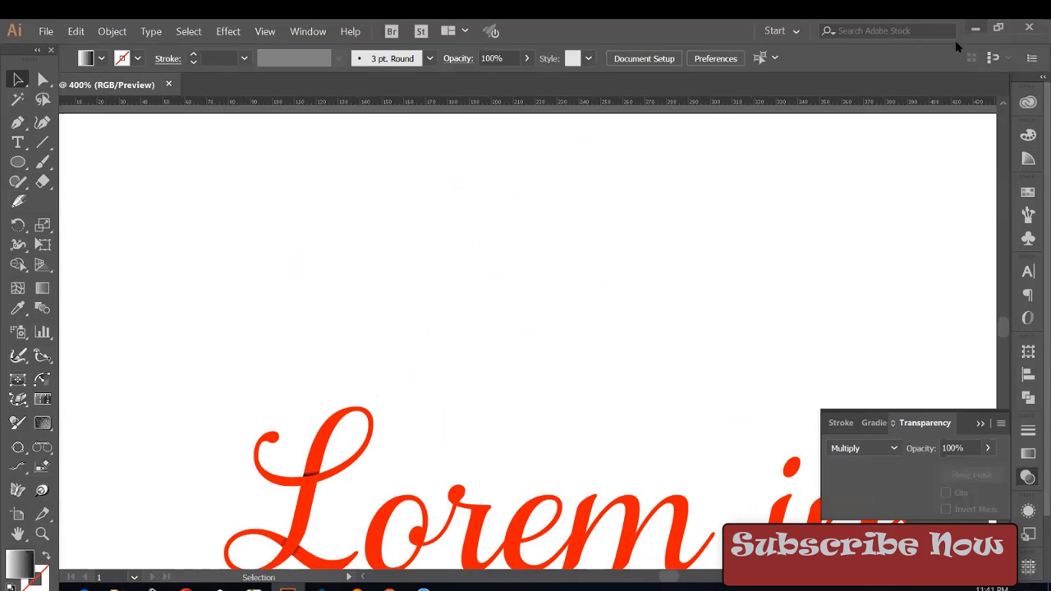
pyautogui.click(955, 40)
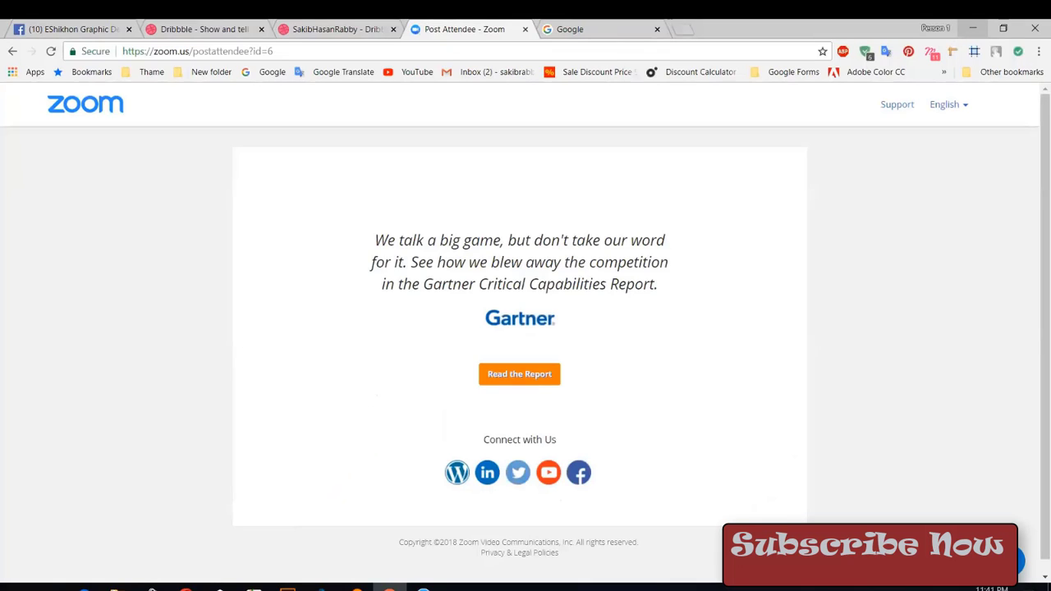
pyautogui.press('super+d')
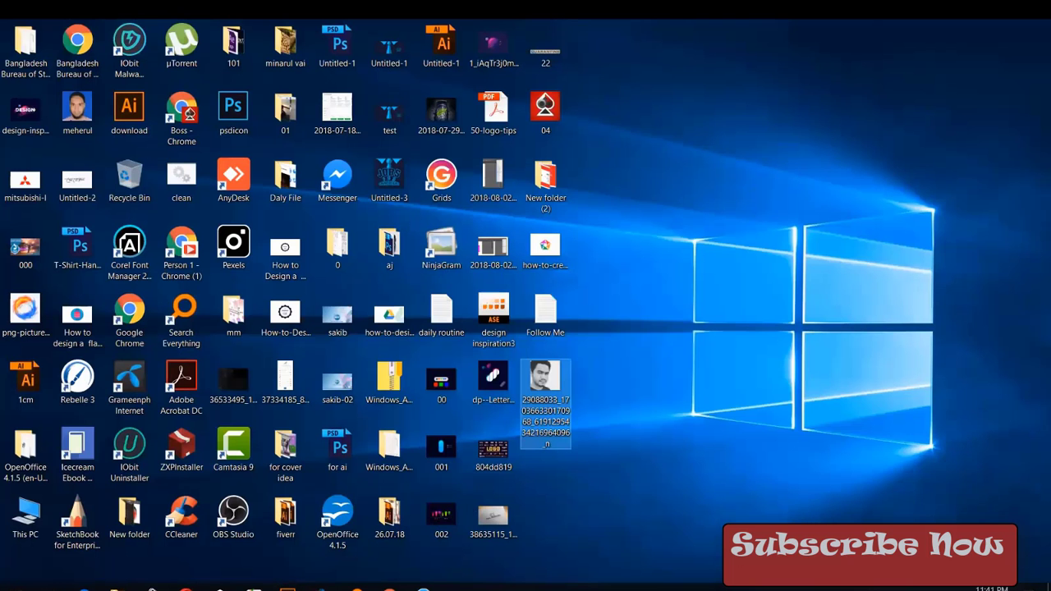
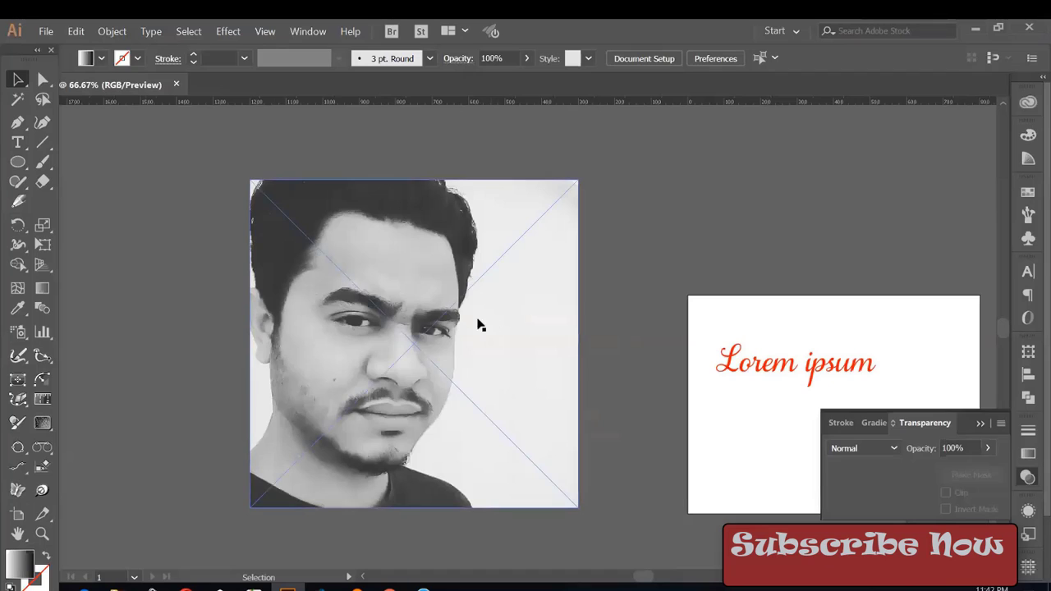
# - Draw an ellipse over the face and set its fill to None
pyautogui.press('p')
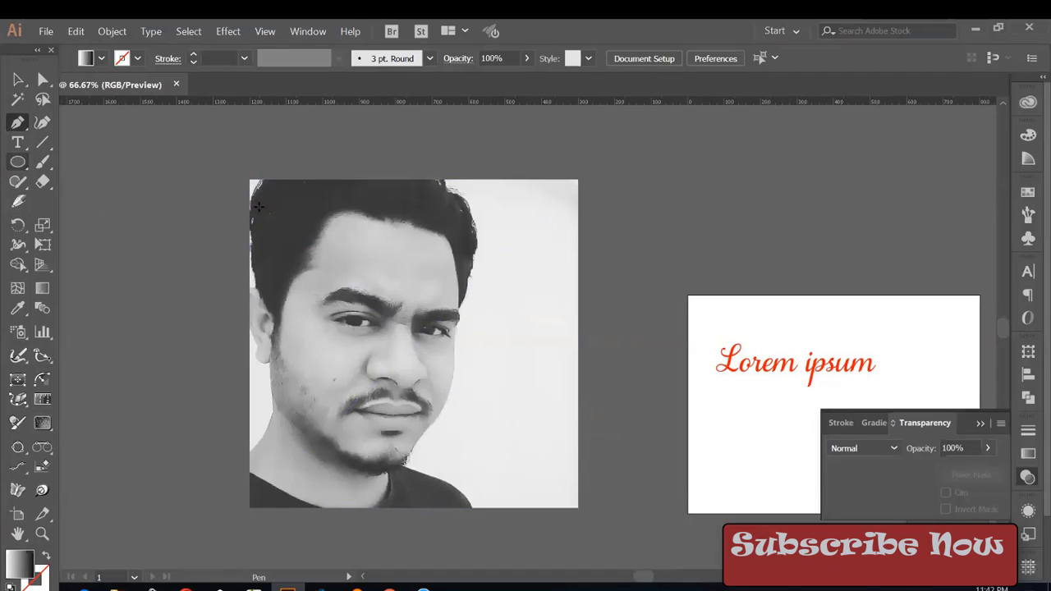
pyautogui.press('l')
pyautogui.moveTo(255, 204); pyautogui.dragTo(443, 449)
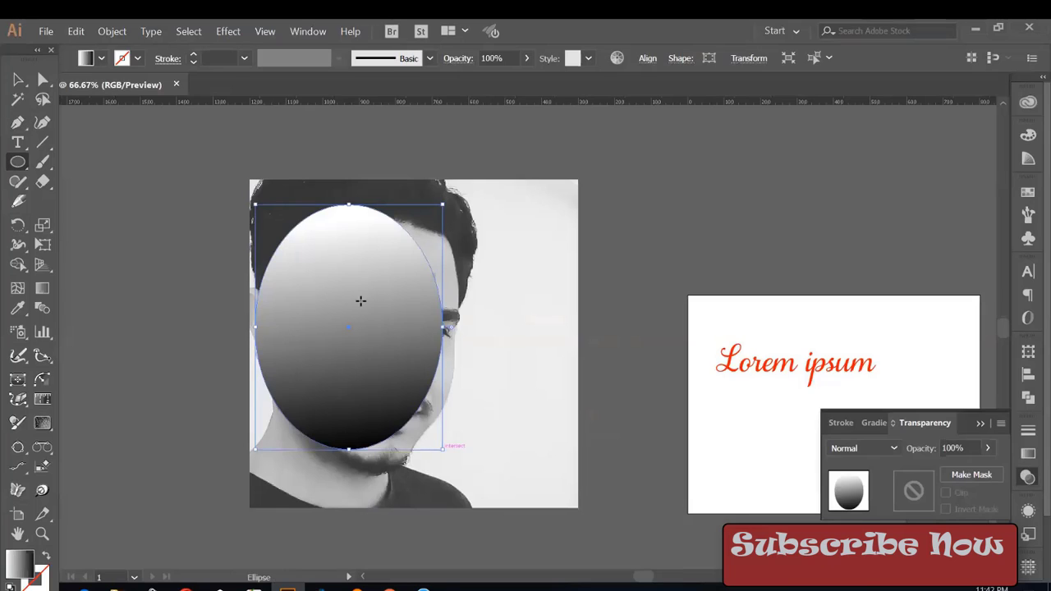
pyautogui.click(1028, 191)
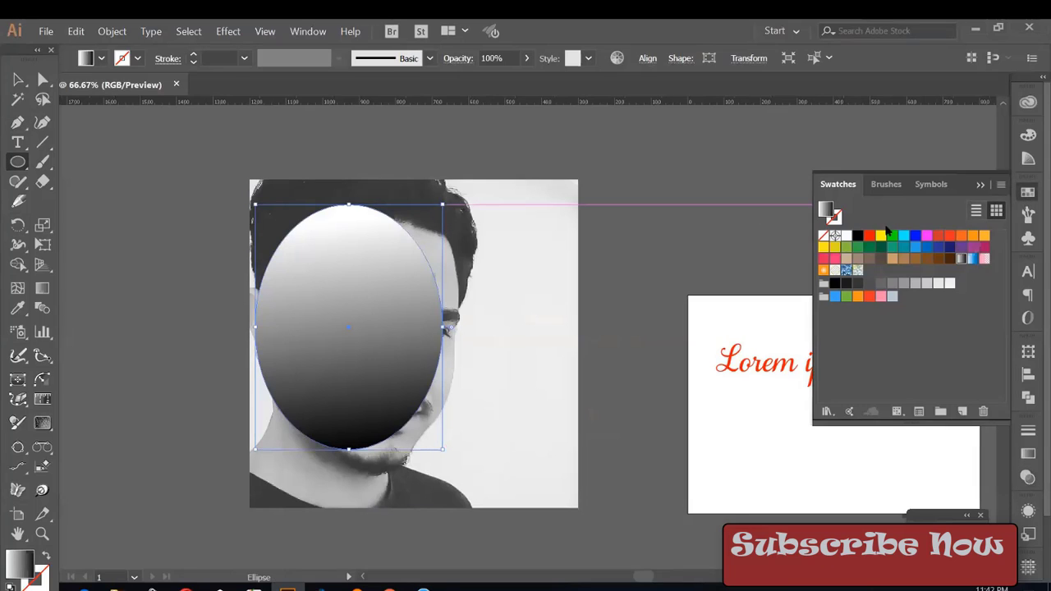
pyautogui.click(851, 236)
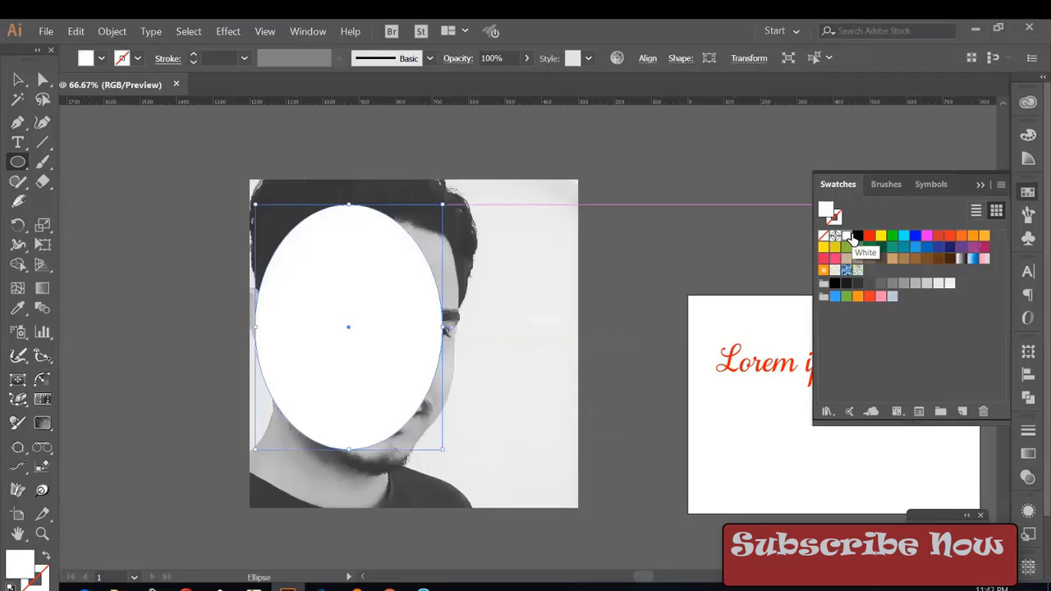
pyautogui.press('/')
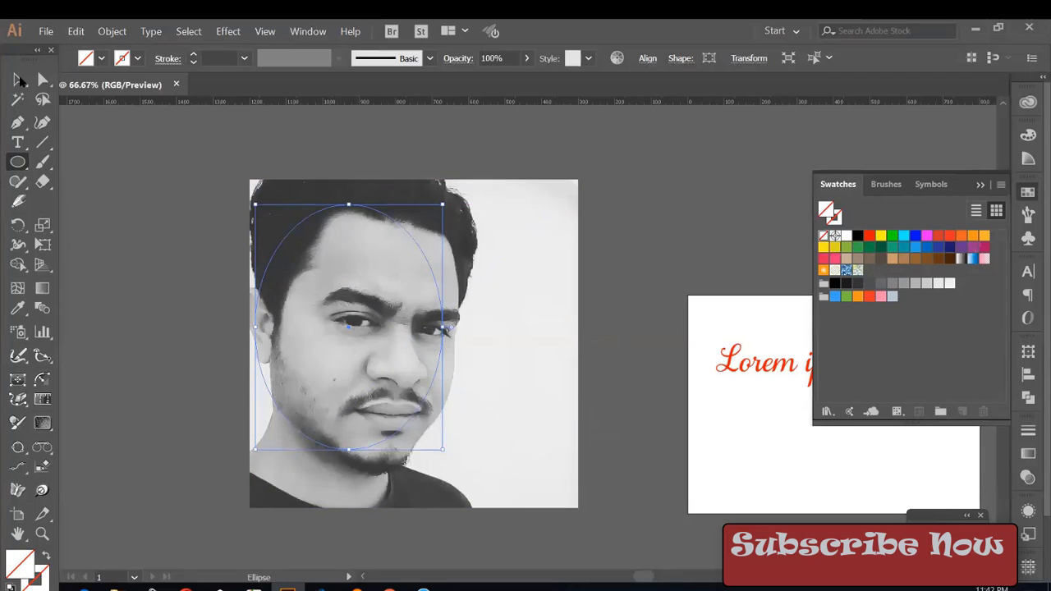
# - Select the photo with the ellipse and make a clipping mask to the oval
pyautogui.click(18, 79)
pyautogui.click(462, 391)
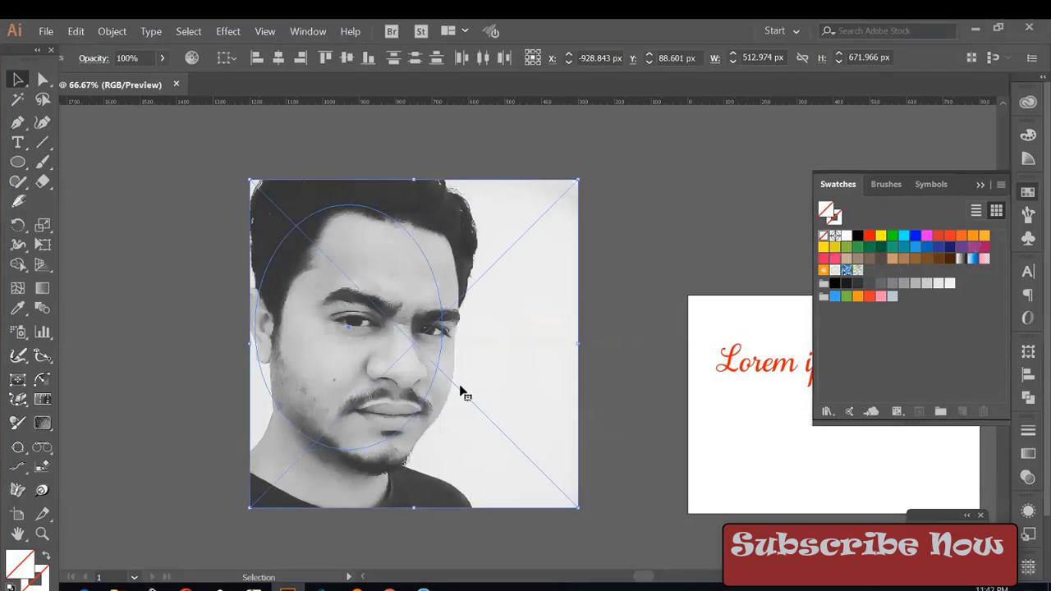
pyautogui.rightClick(414, 339)
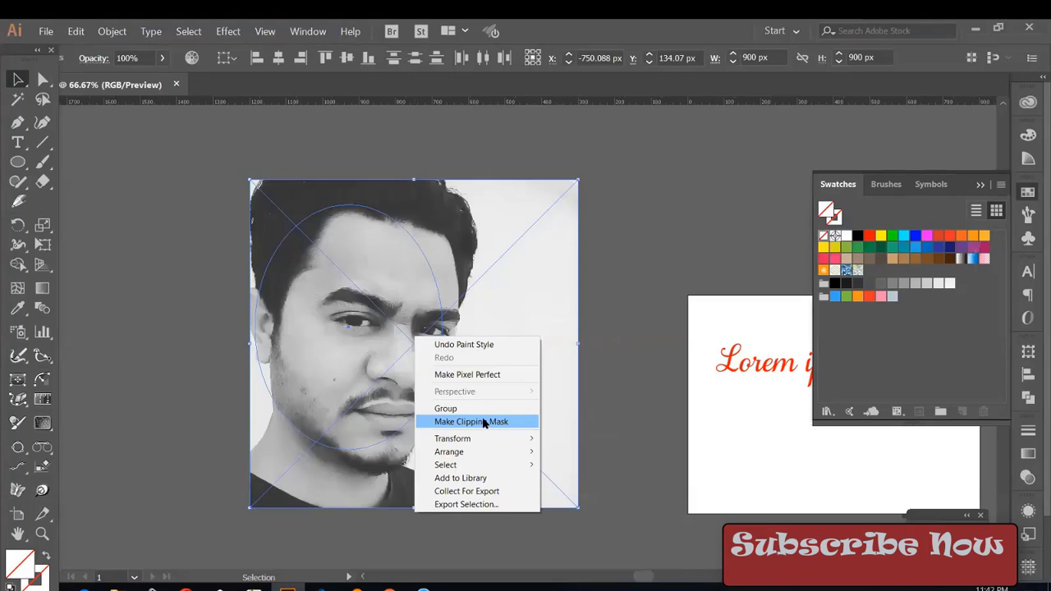
pyautogui.click(485, 422)
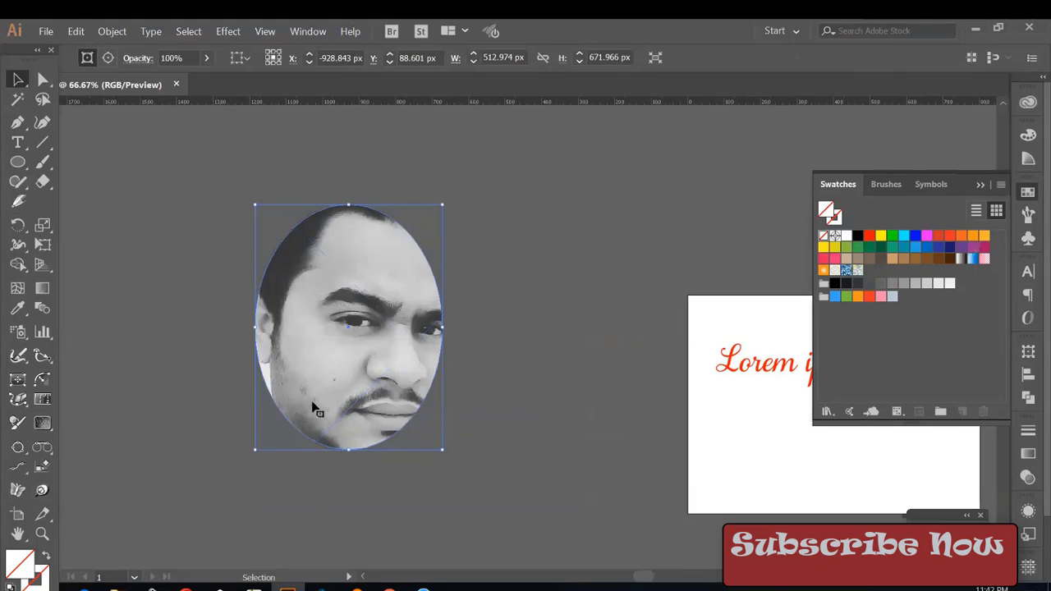
# - Undo the oval clip and trace a closed pen outline around the head
pyautogui.press('a')
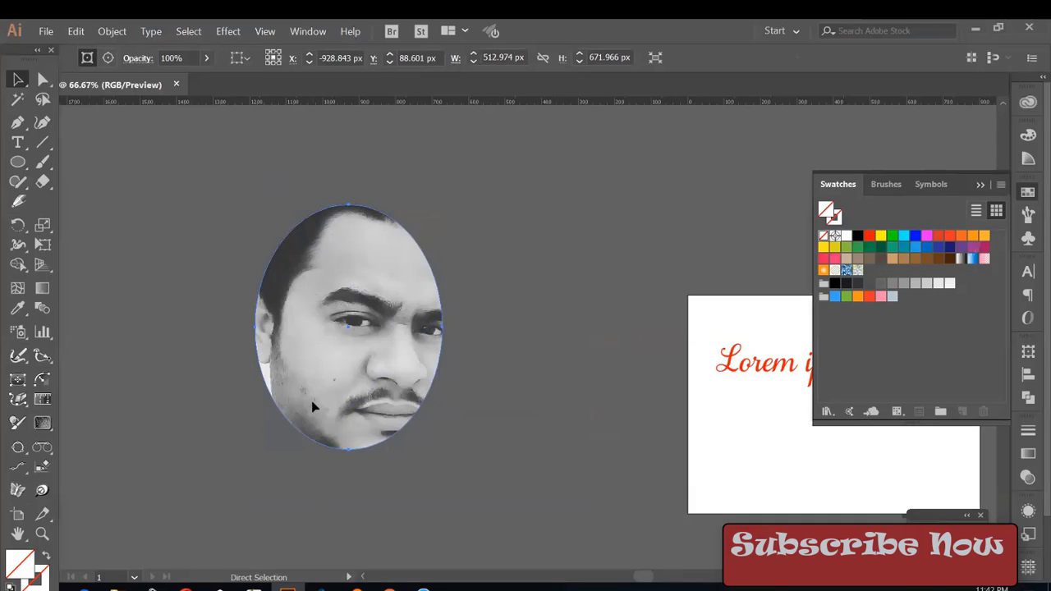
pyautogui.hotkey('ctrl', 'z')
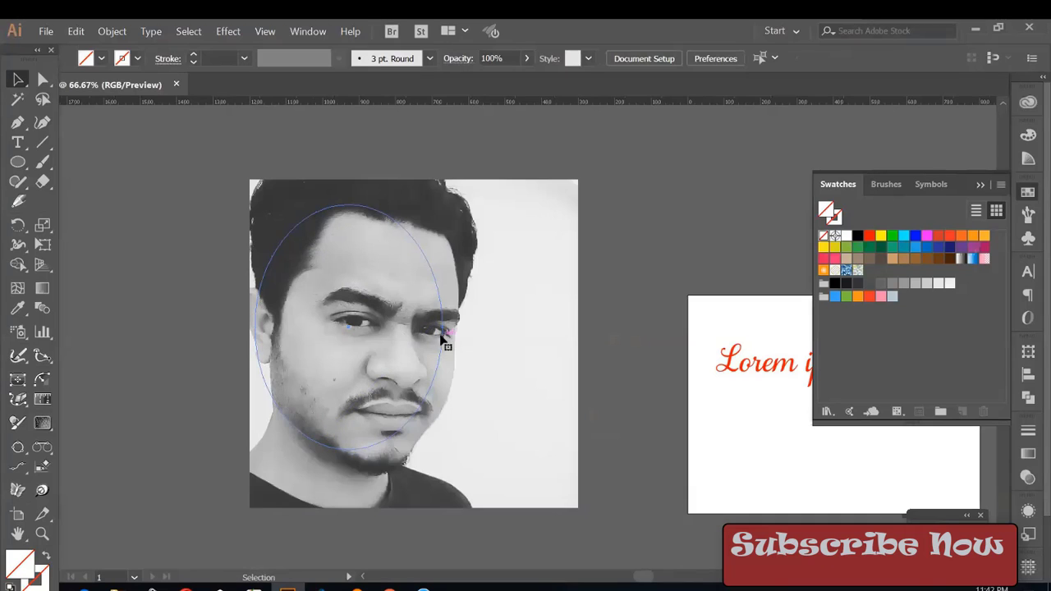
pyautogui.press('p')
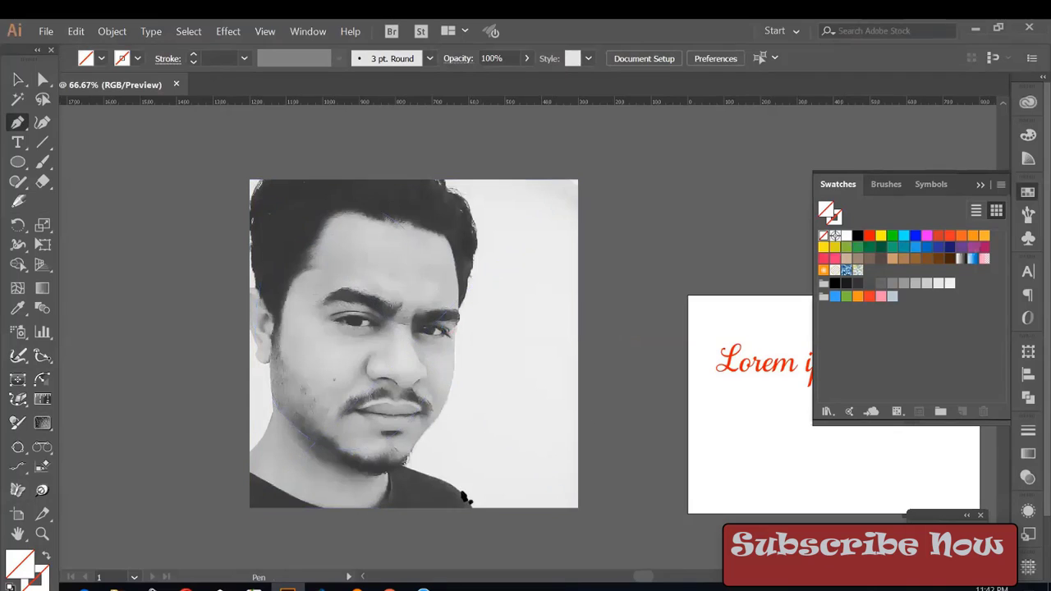
pyautogui.moveTo(475, 517); pyautogui.dragTo(411, 469)
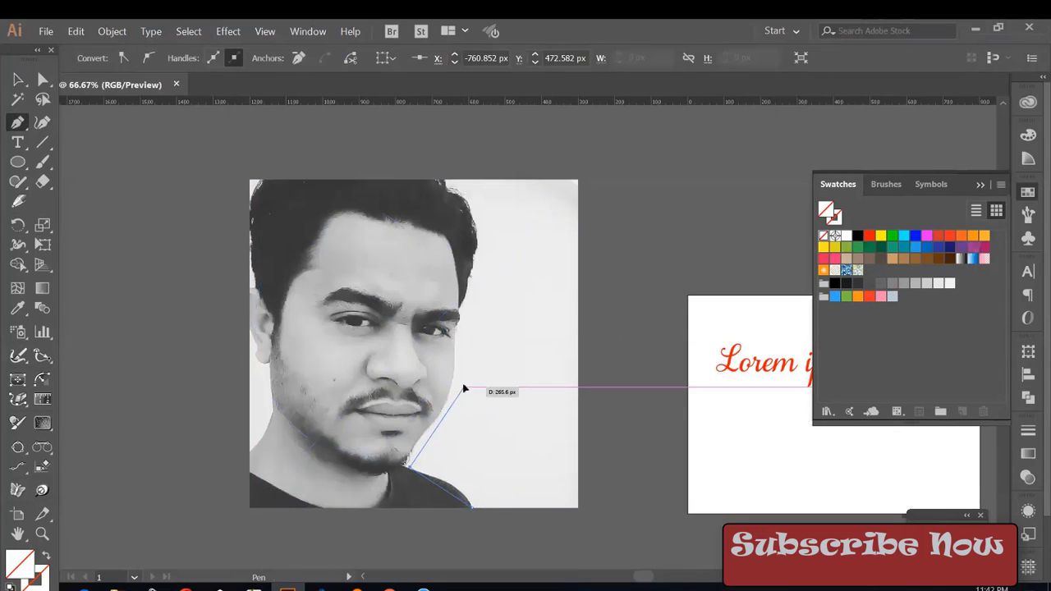
pyautogui.moveTo(465, 389); pyautogui.dragTo(471, 218)
pyautogui.click(469, 205)
pyautogui.click(325, 194)
pyautogui.click(250, 322)
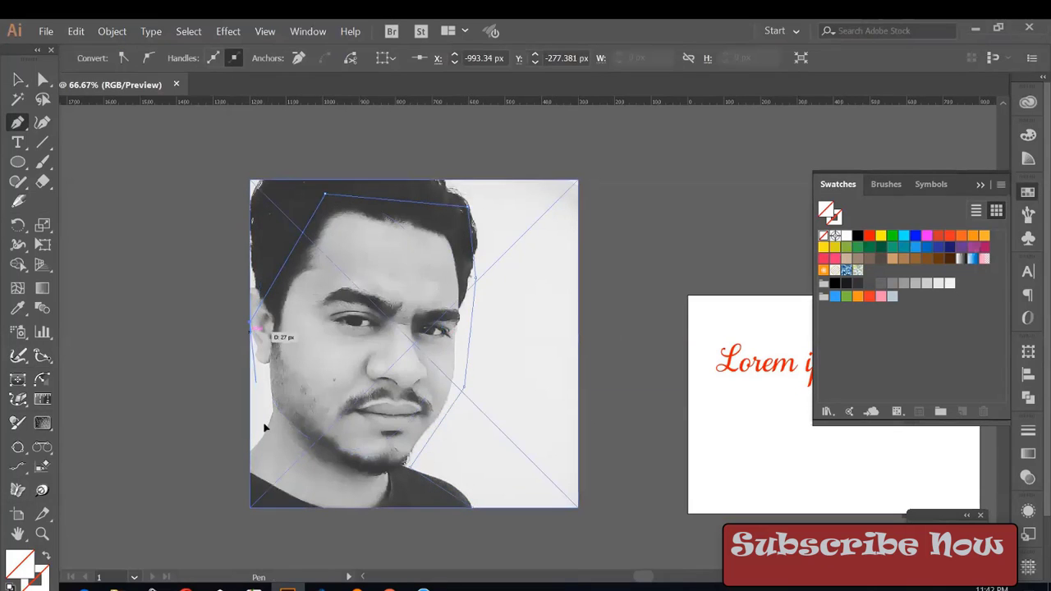
pyautogui.click(263, 424)
pyautogui.click(273, 500)
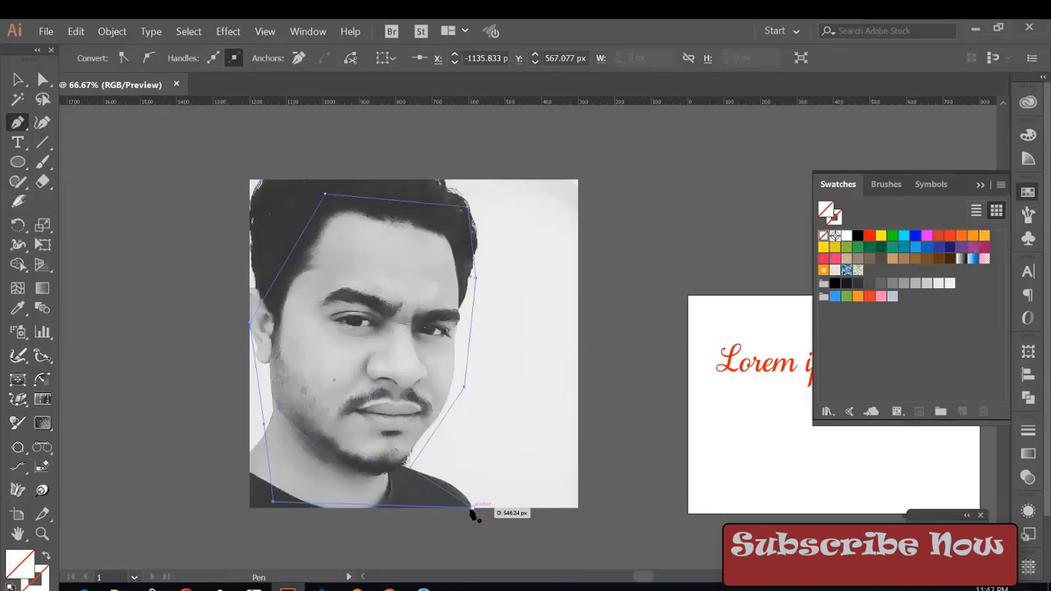
pyautogui.click(472, 512)
# - Select everything and clip the photo to the drawn outline
pyautogui.press('v')
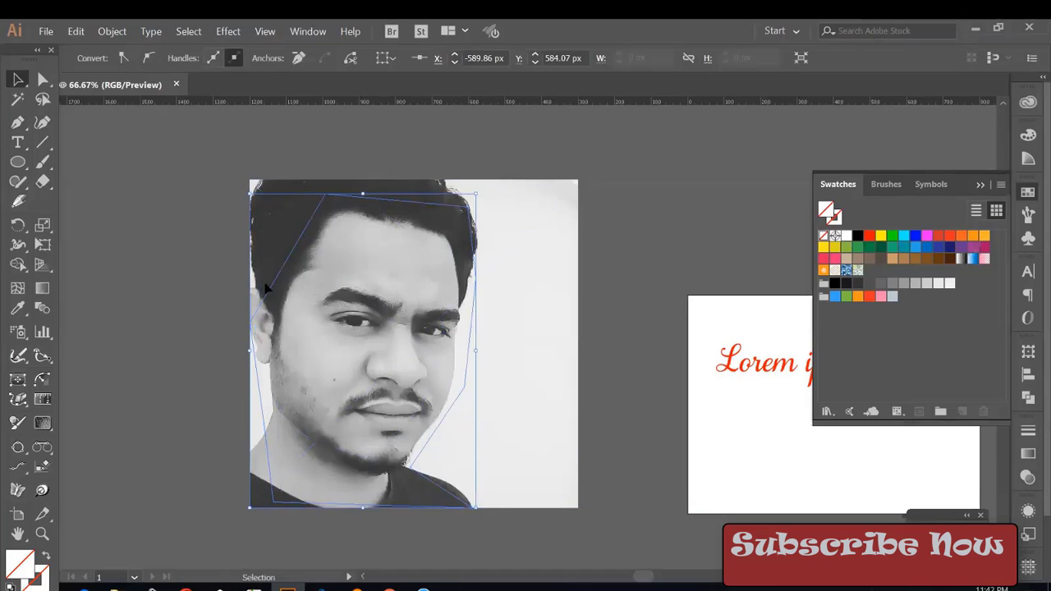
pyautogui.hotkey('ctrl', 'a')
pyautogui.rightClick(433, 431)
pyautogui.click(437, 413)
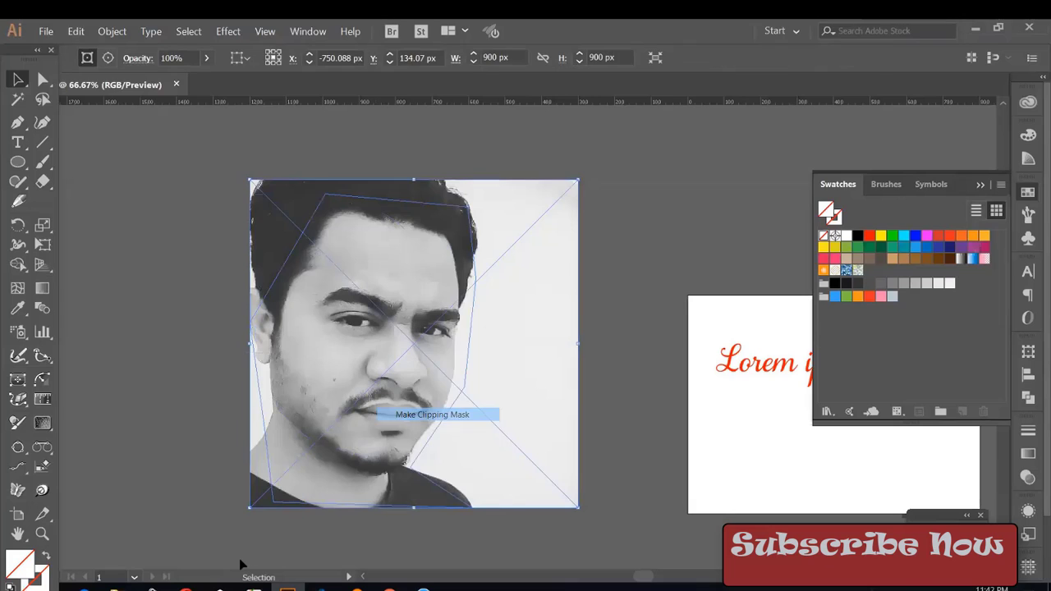
# - Undo the outline clip and delete the drawn outline
pyautogui.hotkey('ctrl', 'z')
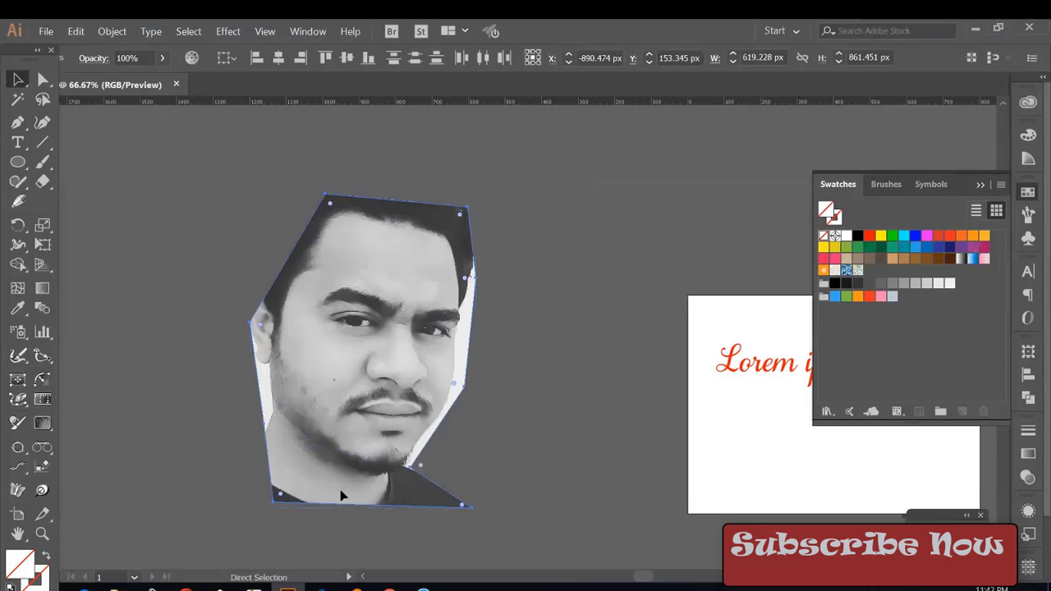
pyautogui.hotkey('ctrl', 'shift', 'a')
pyautogui.click(475, 299)
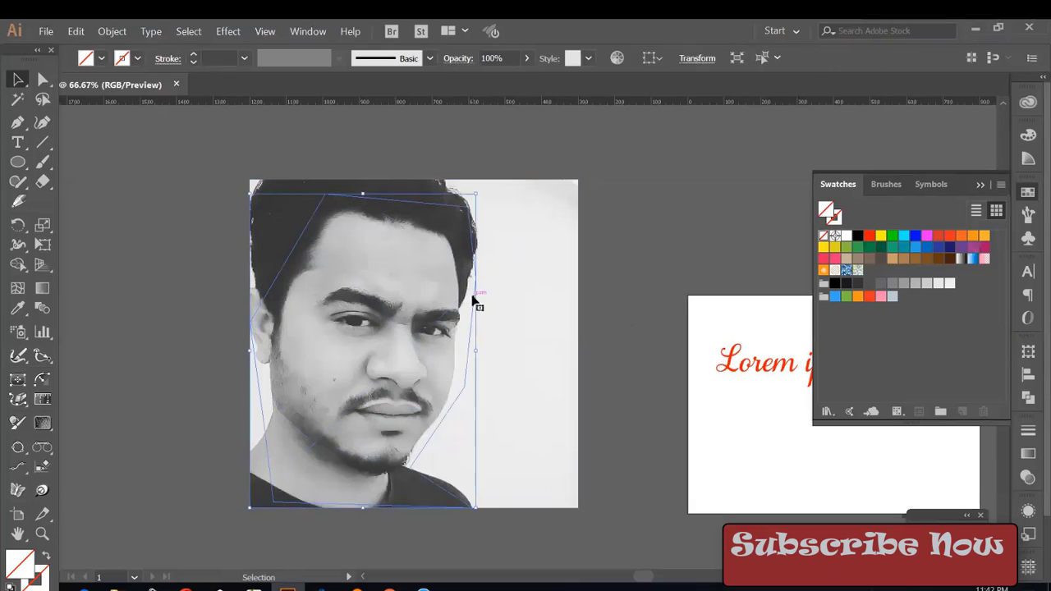
pyautogui.press('Delete')
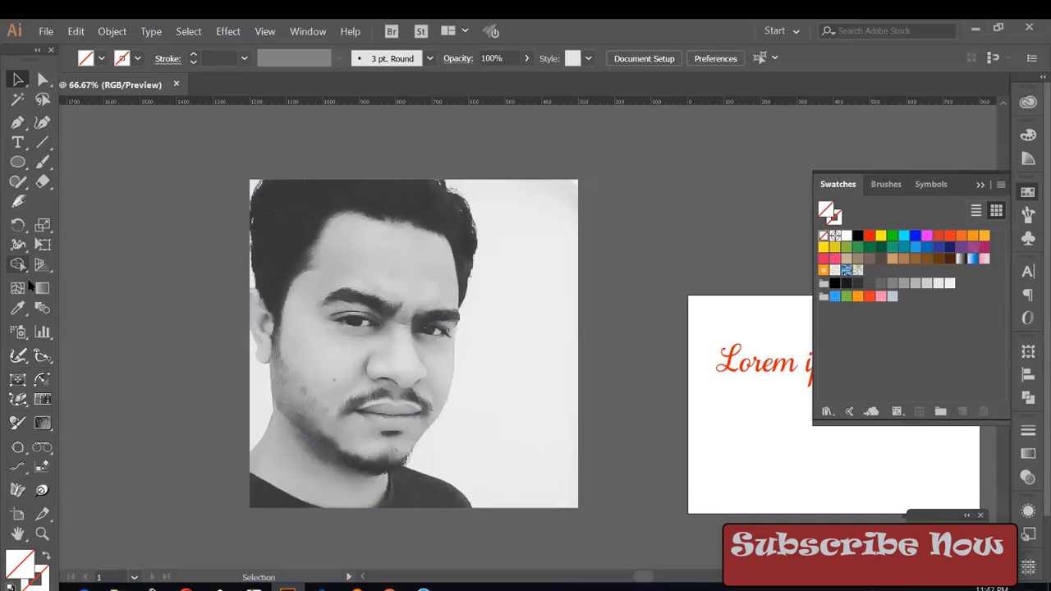
# - Draw a large five-pointed star over the photo and clip the photo into it
pyautogui.moveTo(19, 164); pyautogui.dragTo(87, 239)
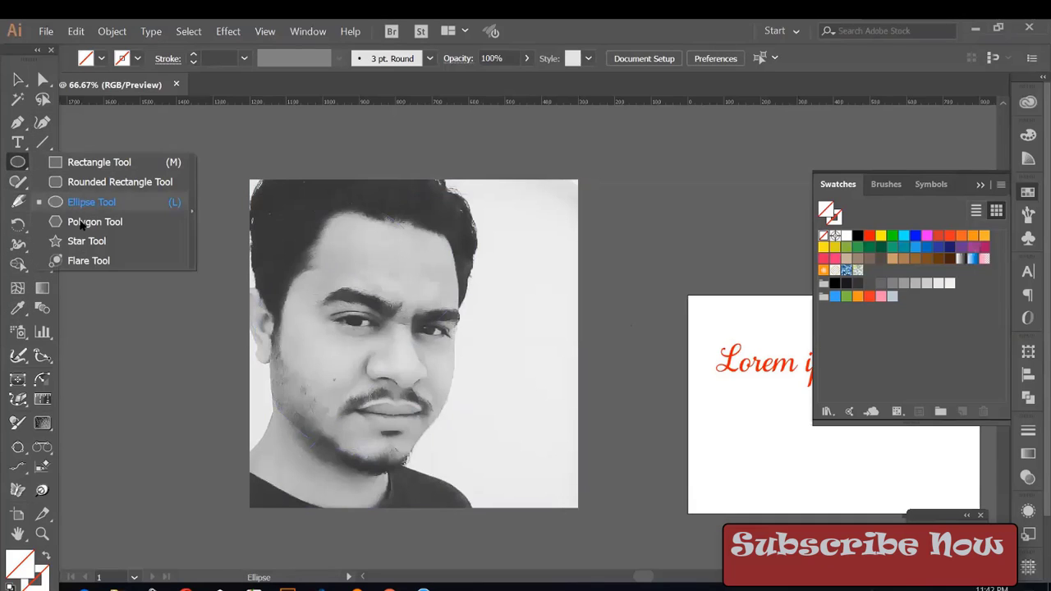
pyautogui.moveTo(356, 355); pyautogui.dragTo(451, 565)
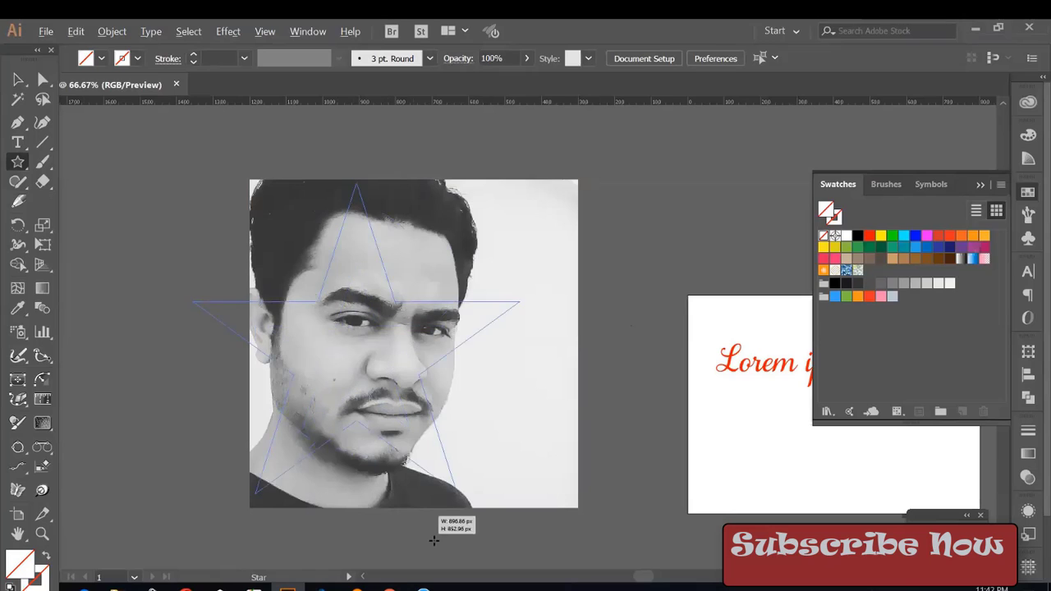
pyautogui.click(764, 306)
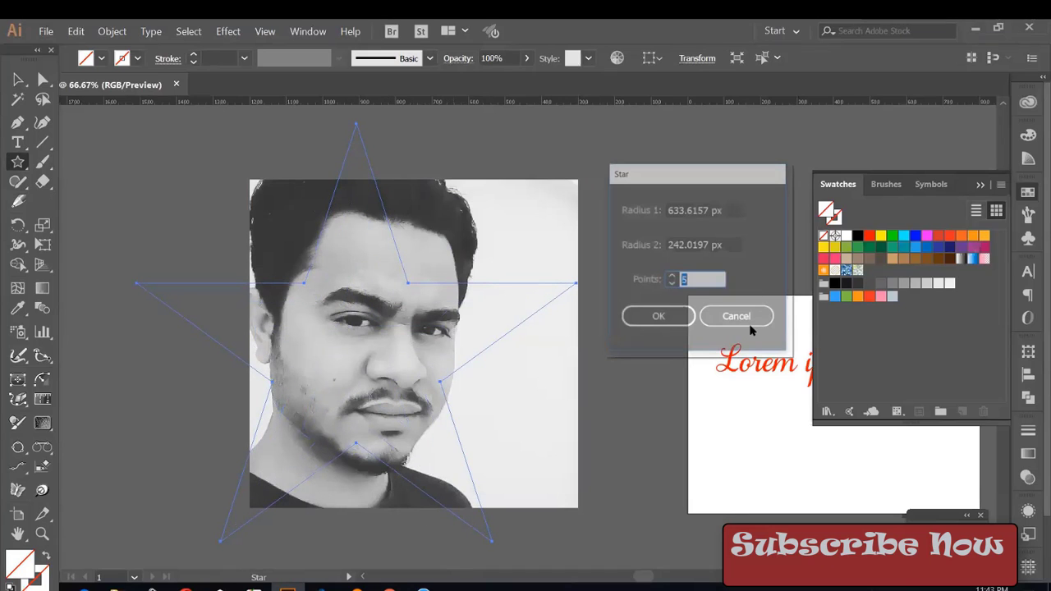
pyautogui.click(18, 79)
pyautogui.keyDown('shift'); pyautogui.click(326, 315); pyautogui.keyUp('shift')
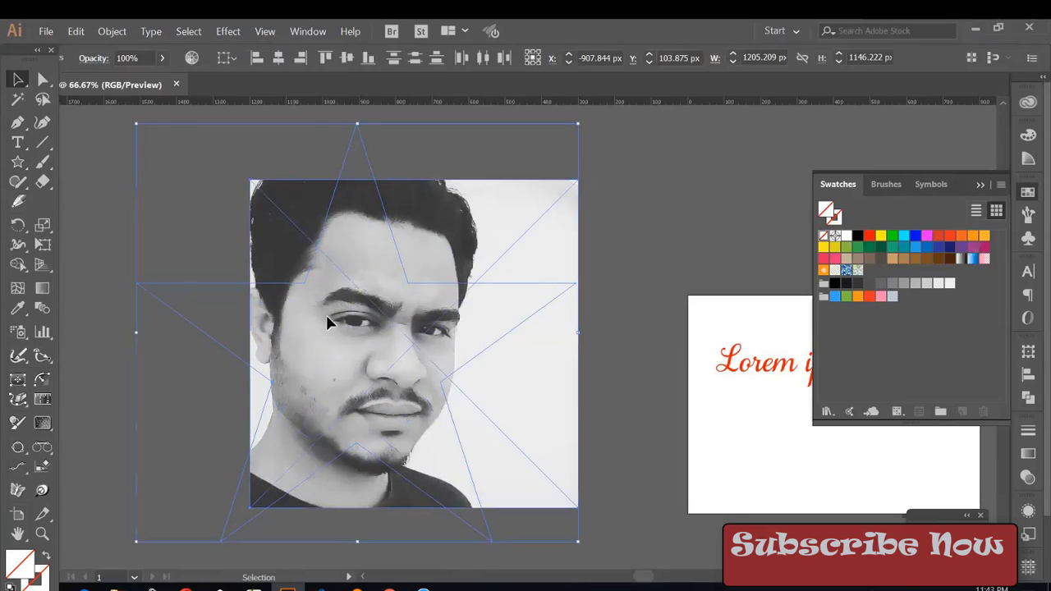
pyautogui.rightClick(327, 316)
pyautogui.click(393, 405)
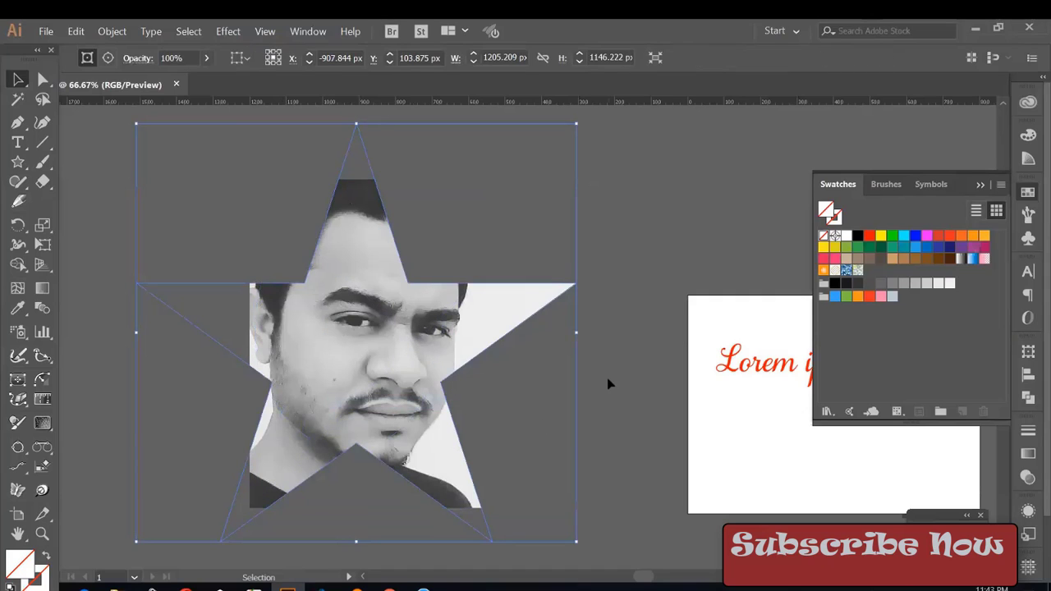
# - Select all and release the star clipping mask with Ctrl+Alt+7
pyautogui.click(608, 383)
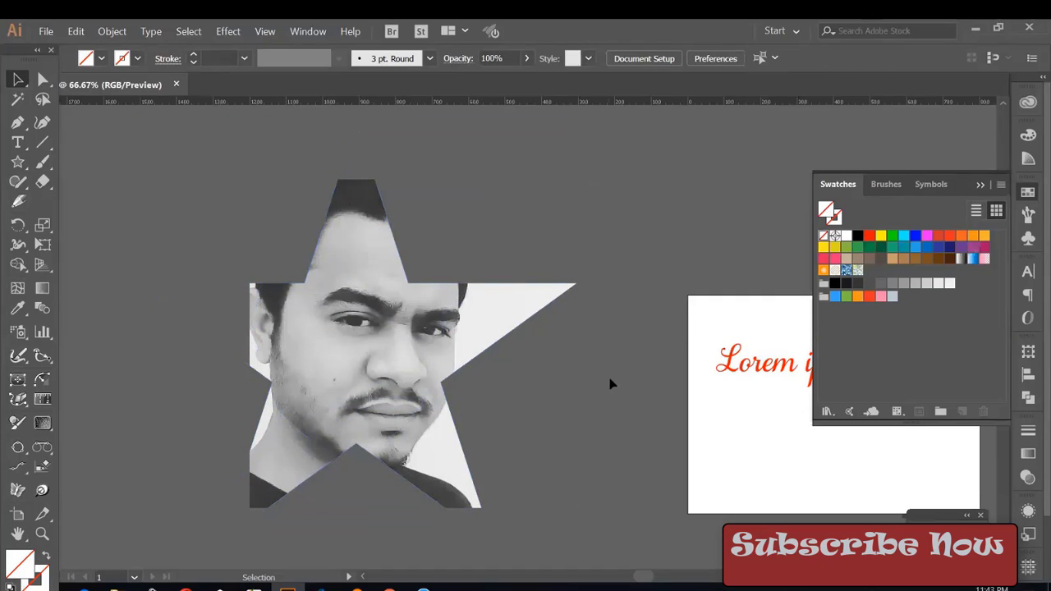
pyautogui.hotkey('ctrl', 'a')
pyautogui.hotkey('ctrl', 'alt', '7')
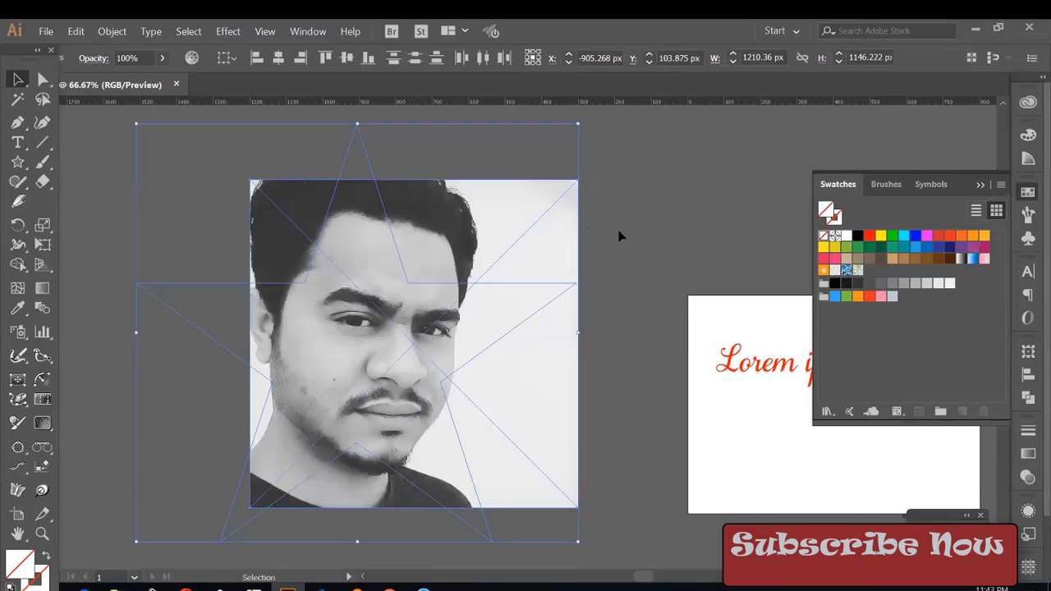
# - Scale the star down so it sits over the face
pyautogui.click(181, 260)
pyautogui.moveTo(211, 376); pyautogui.dragTo(212, 364)
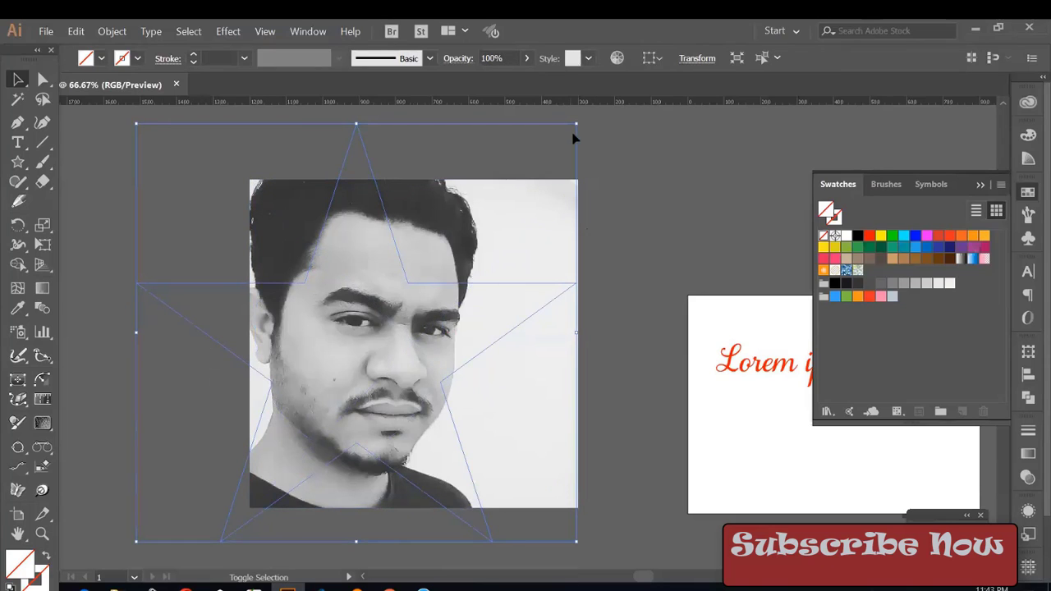
pyautogui.moveTo(576, 124)
pyautogui.mouseDown()
pyautogui.moveTo(528, 230)
pyautogui.moveTo(466, 231)
pyautogui.mouseUp()
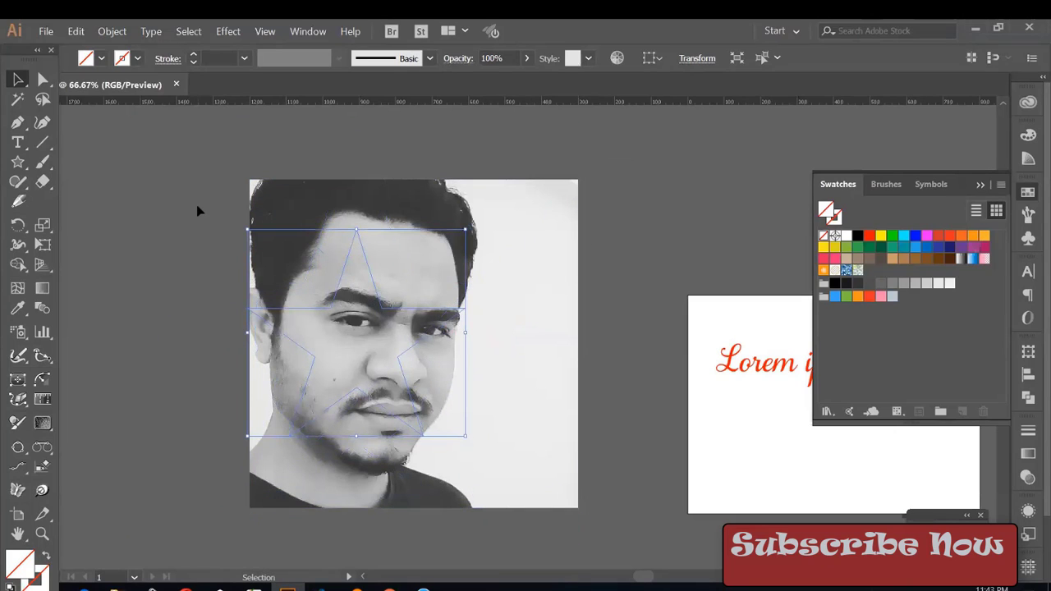
pyautogui.moveTo(166, 212); pyautogui.dragTo(441, 411)
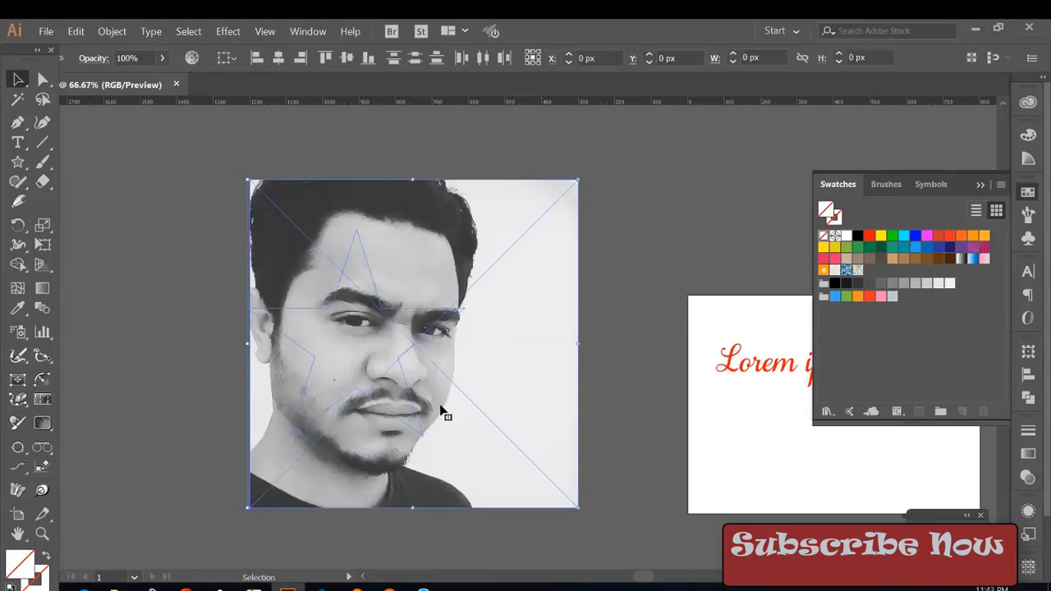
pyautogui.click(217, 363)
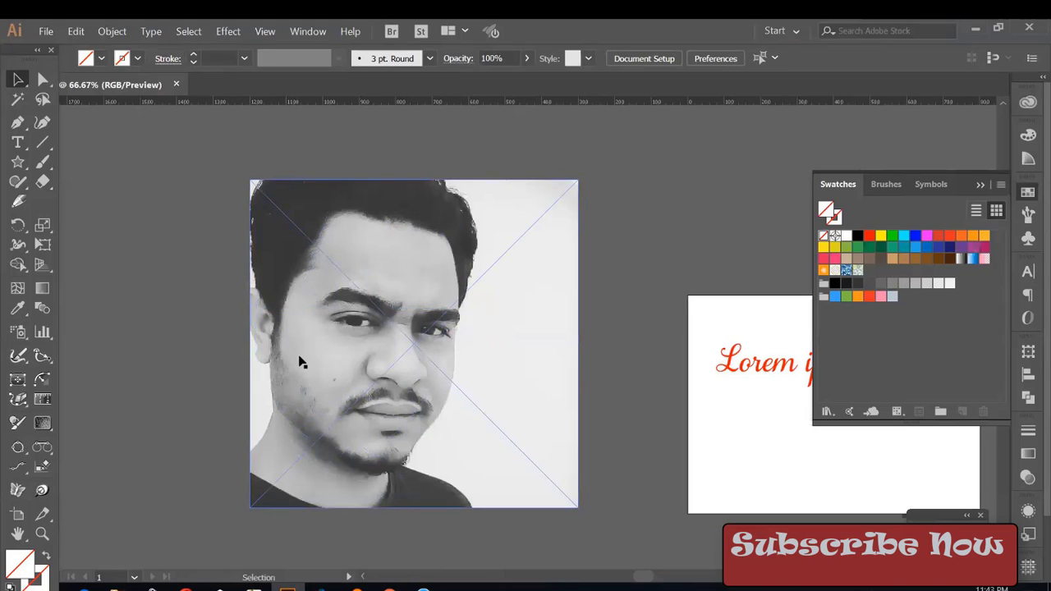
# - Fill the star with the black-white gradient swatch
pyautogui.click(315, 362)
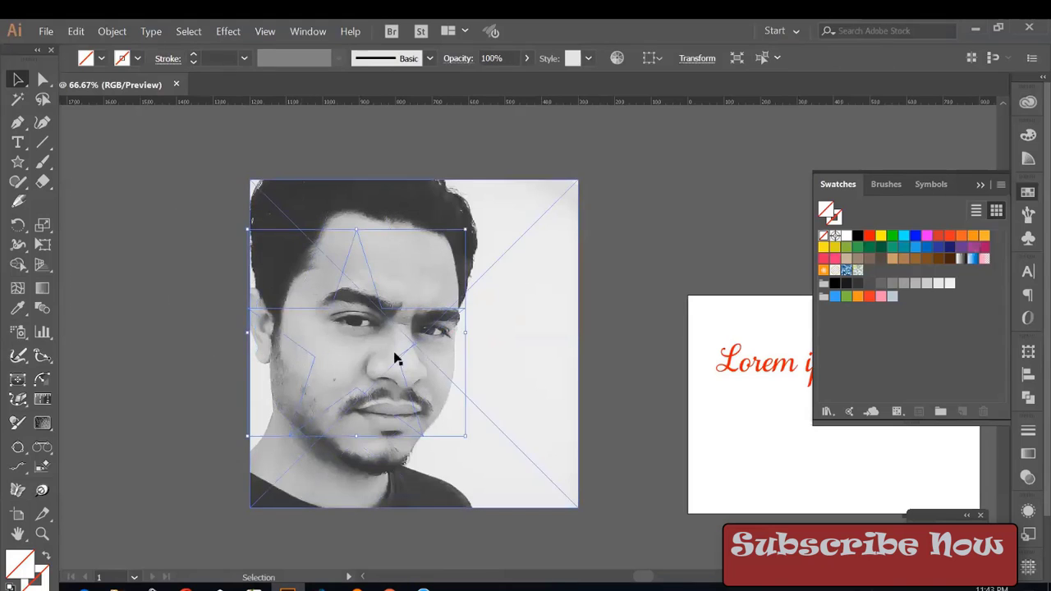
pyautogui.click(962, 258)
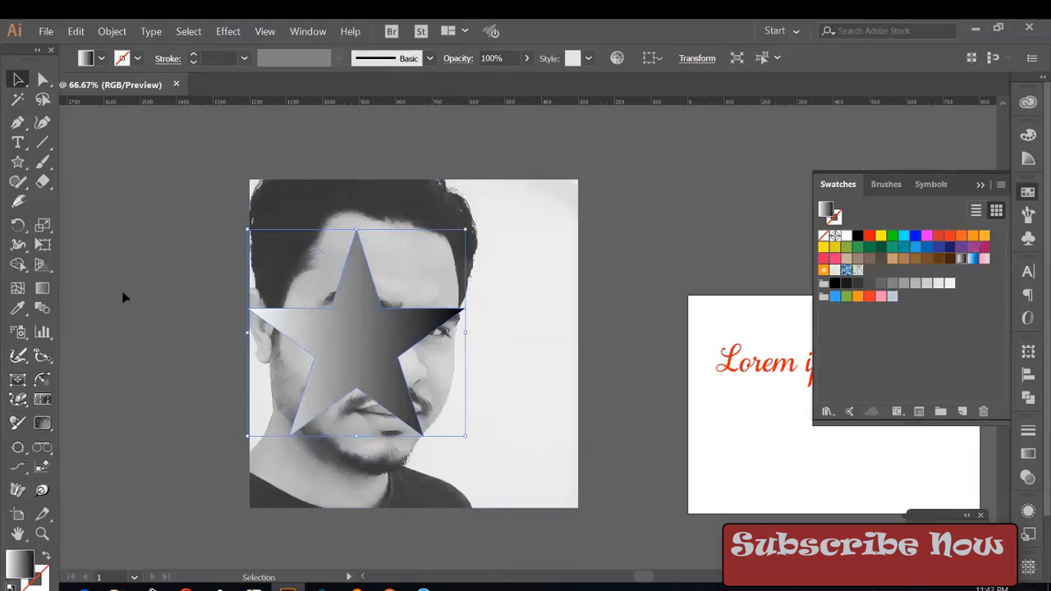
pyautogui.click(41, 289)
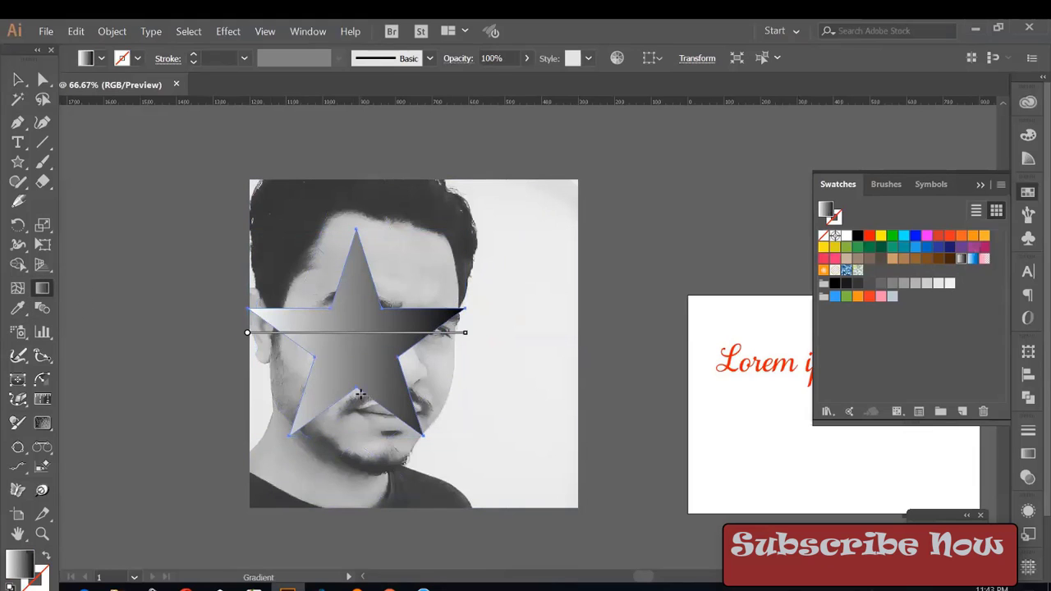
# - Run the star's gradient vertically and reverse it, then select the star with the photo
pyautogui.moveTo(357, 440); pyautogui.dragTo(356, 236)
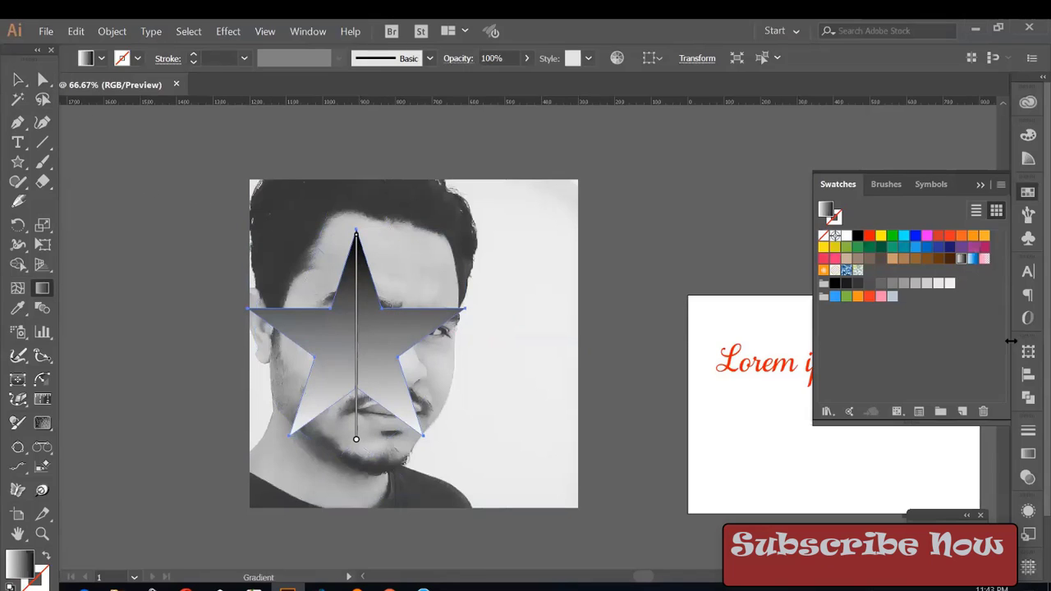
pyautogui.click(1028, 453)
pyautogui.click(838, 384)
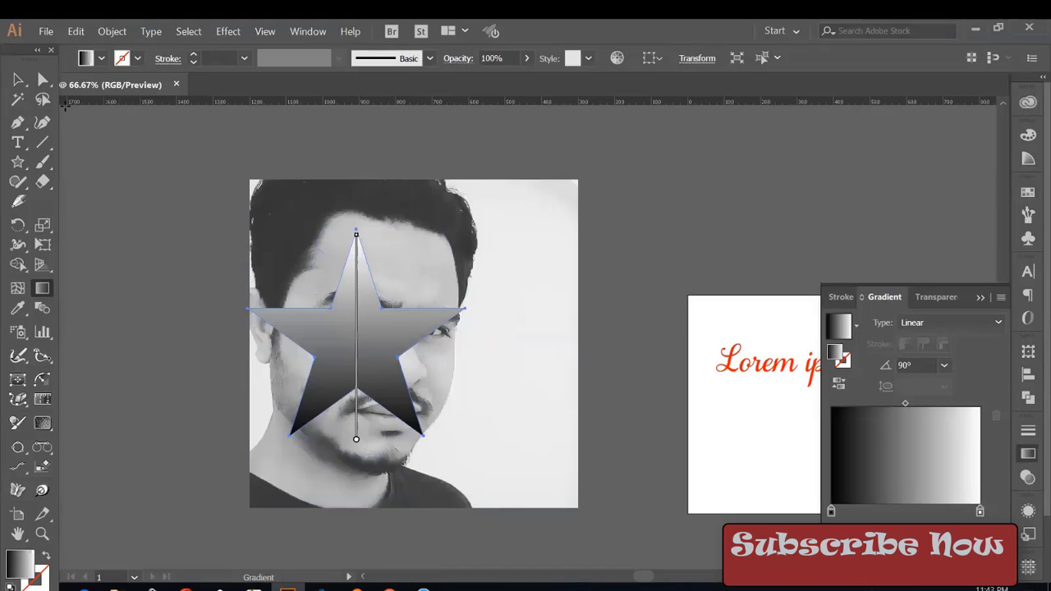
pyautogui.press('v')
pyautogui.keyDown('shift'); pyautogui.click(444, 386); pyautogui.keyUp('shift')
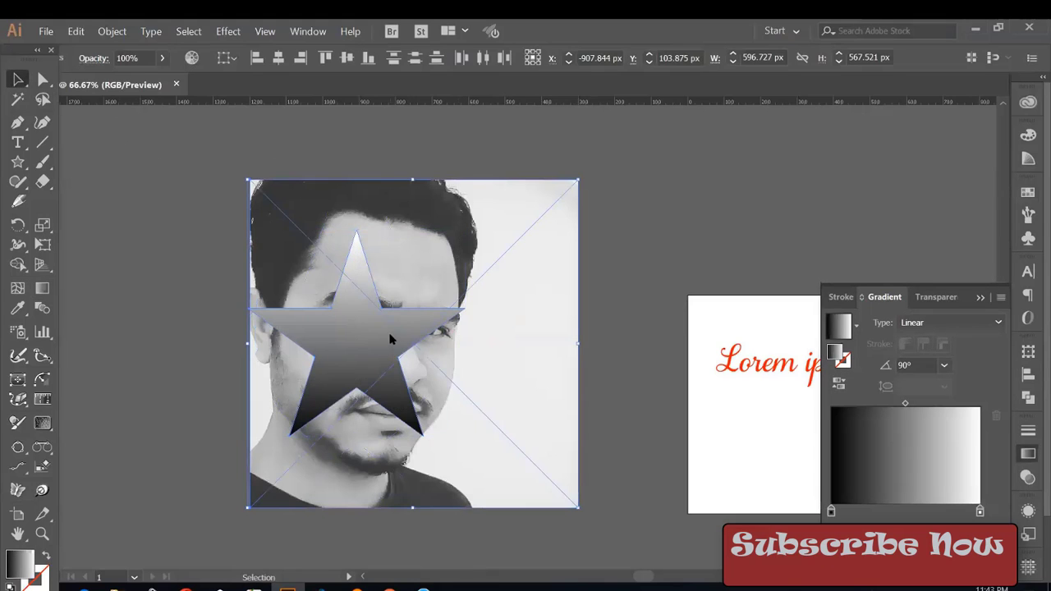
# - Trial-clip the photo to the gradient star, then release the clipping mask
pyautogui.rightClick(447, 420)
pyautogui.click(448, 421)
pyautogui.click(601, 332)
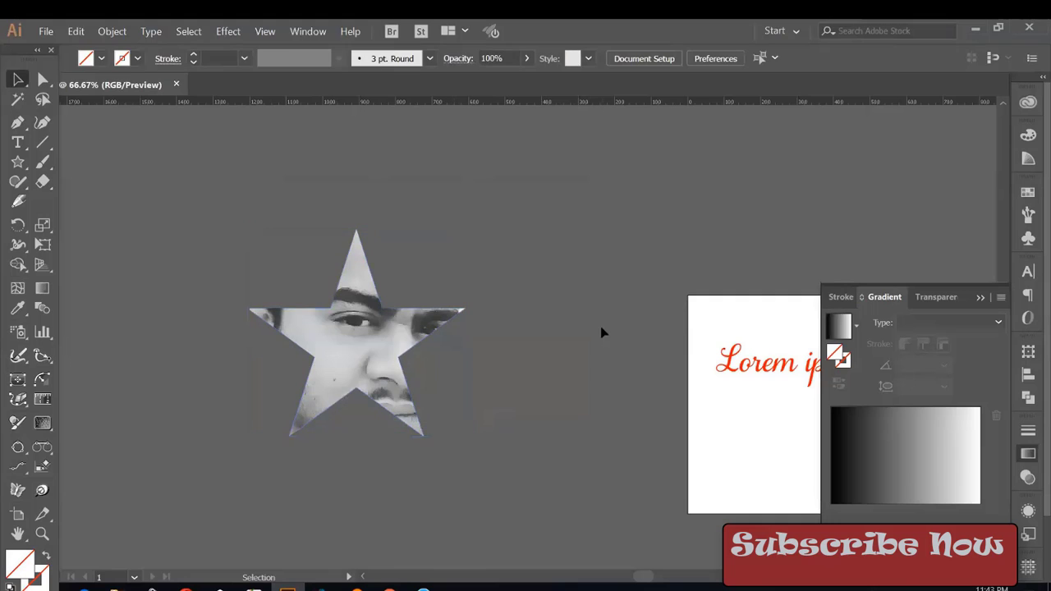
pyautogui.hotkey('ctrl', 'a')
pyautogui.hotkey('ctrl', 'alt', '7')
# - Set the star's fill to None and clip the photo to the star
pyautogui.click(597, 329)
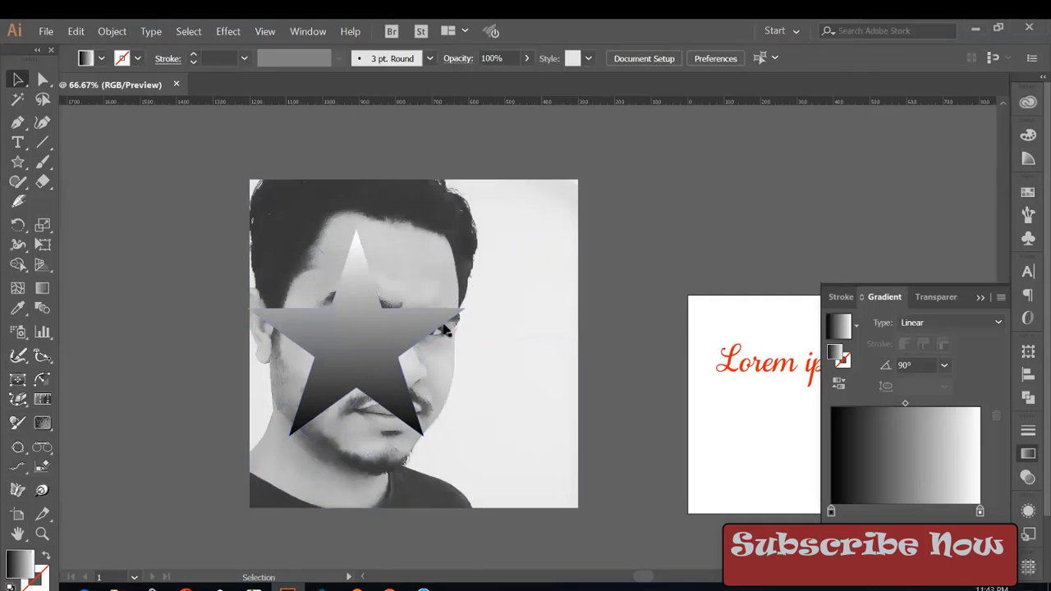
pyautogui.click(368, 329)
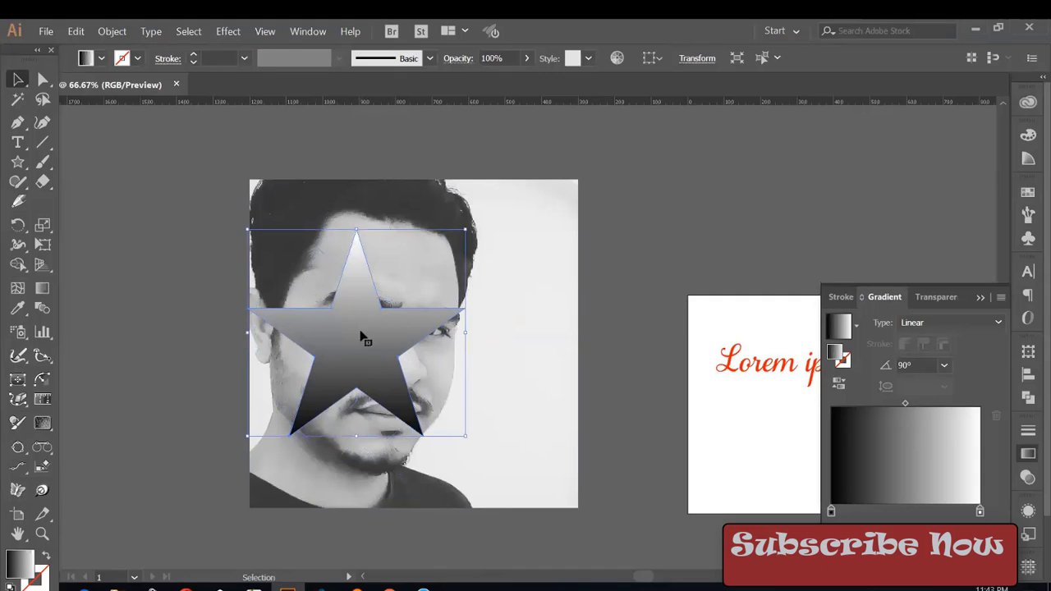
pyautogui.press('/')
pyautogui.moveTo(171, 277); pyautogui.dragTo(410, 353)
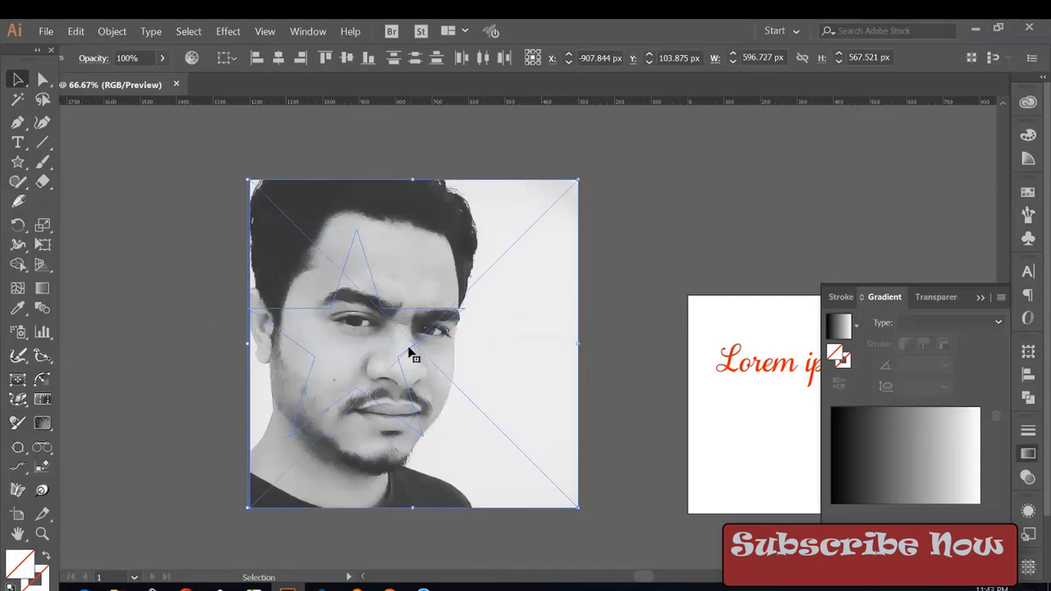
pyautogui.rightClick(459, 434)
pyautogui.click(462, 437)
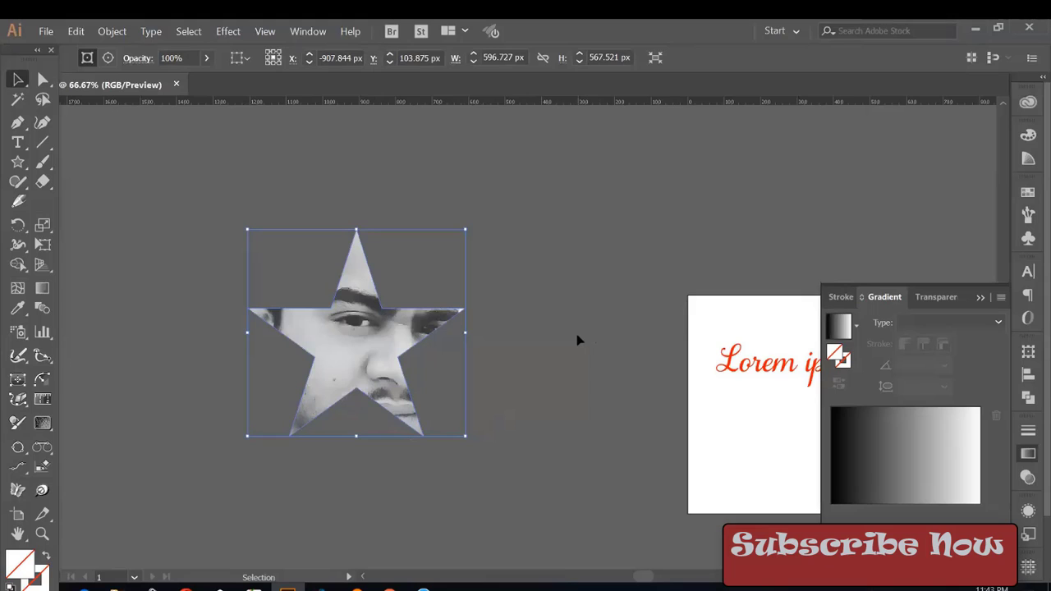
# - Apply the star as an opacity mask from the Transparency panel, undo, and reapply
pyautogui.click(1027, 477)
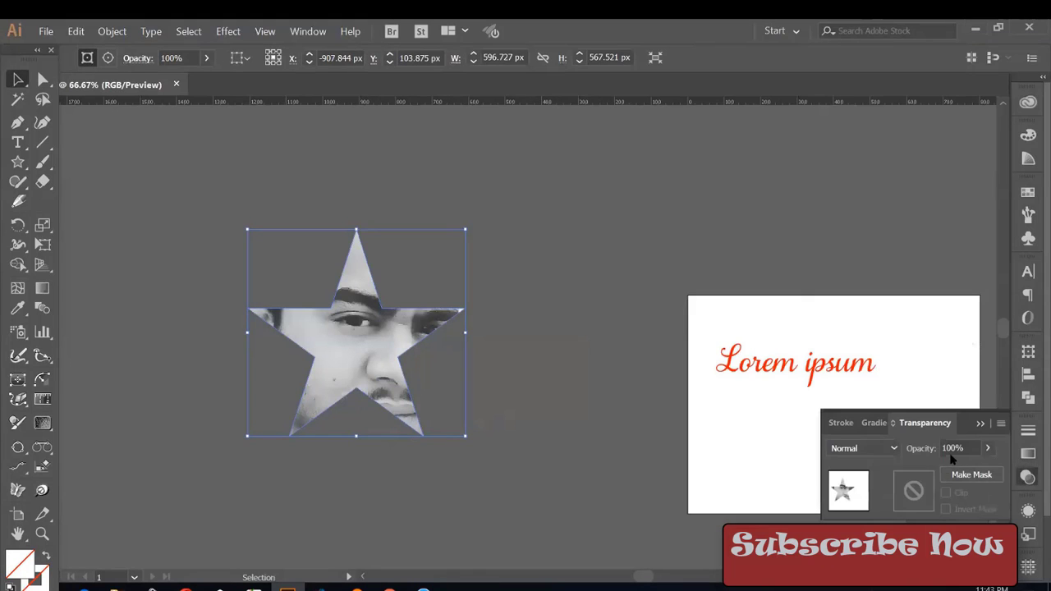
pyautogui.click(983, 479)
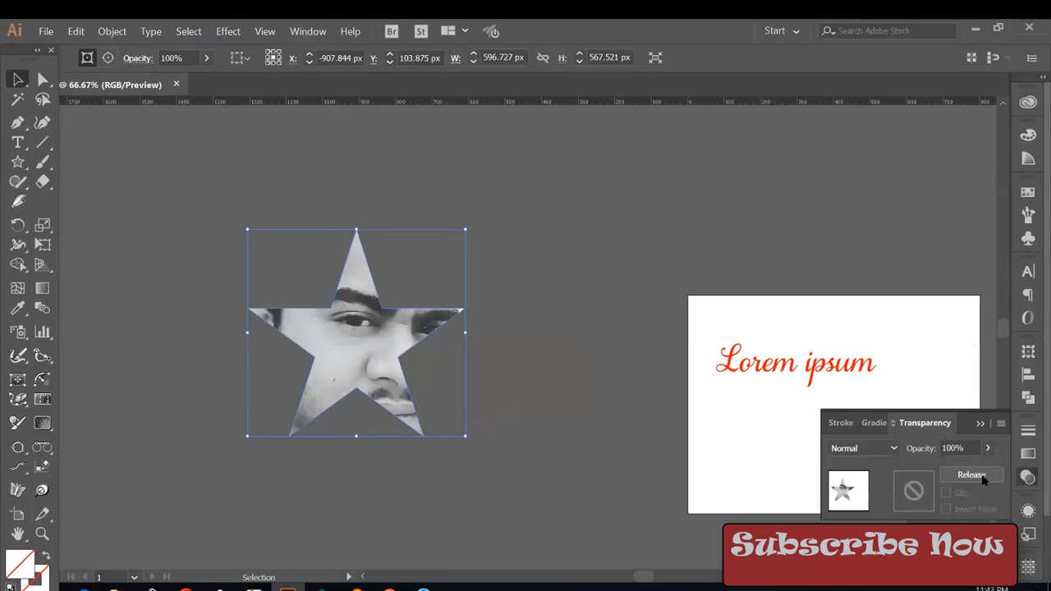
pyautogui.press('a')
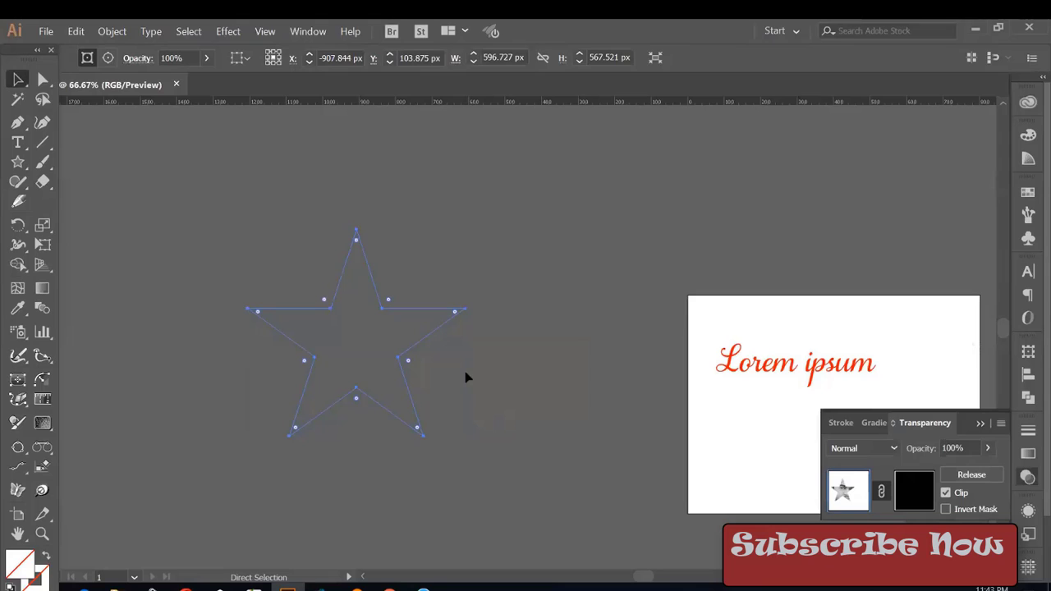
pyautogui.hotkey('ctrl', 'z')
pyautogui.press('v')
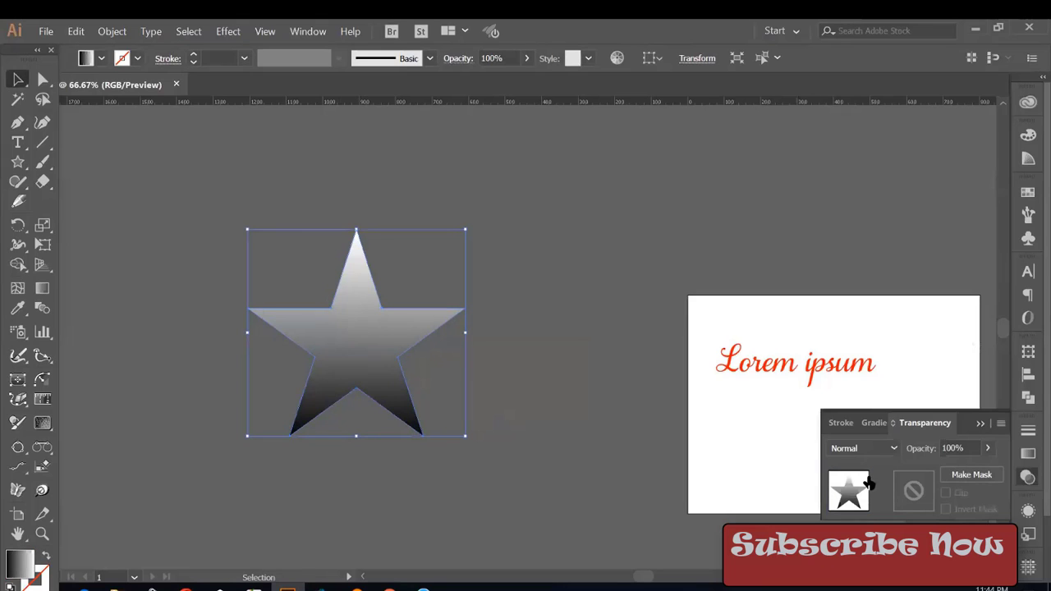
pyautogui.doubleClick(909, 489)
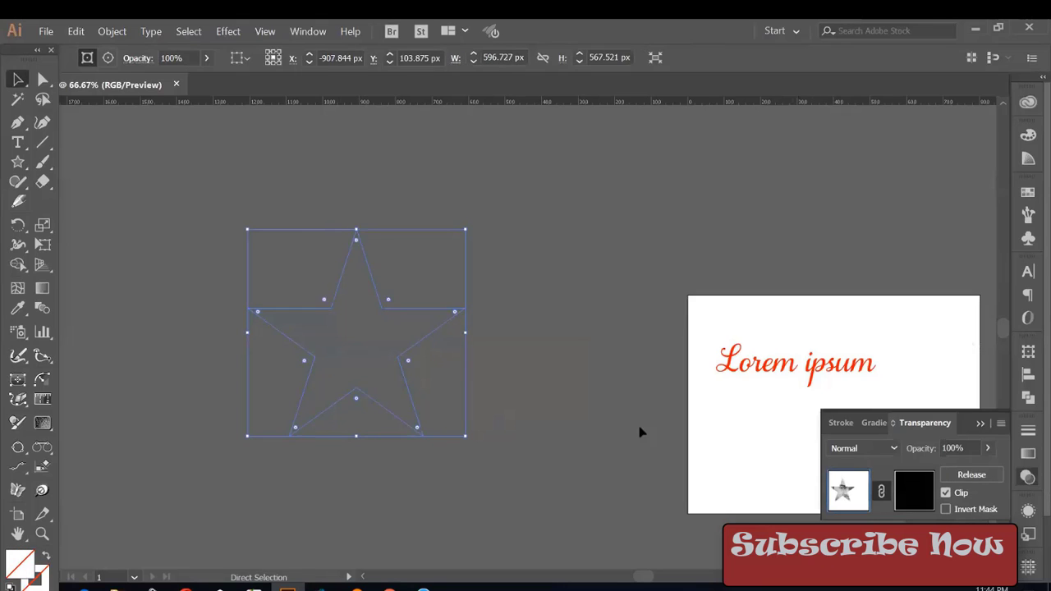
# - Select the star inside the clip group, undo the mask, and reselect the star with the photo
pyautogui.doubleClick(391, 339)
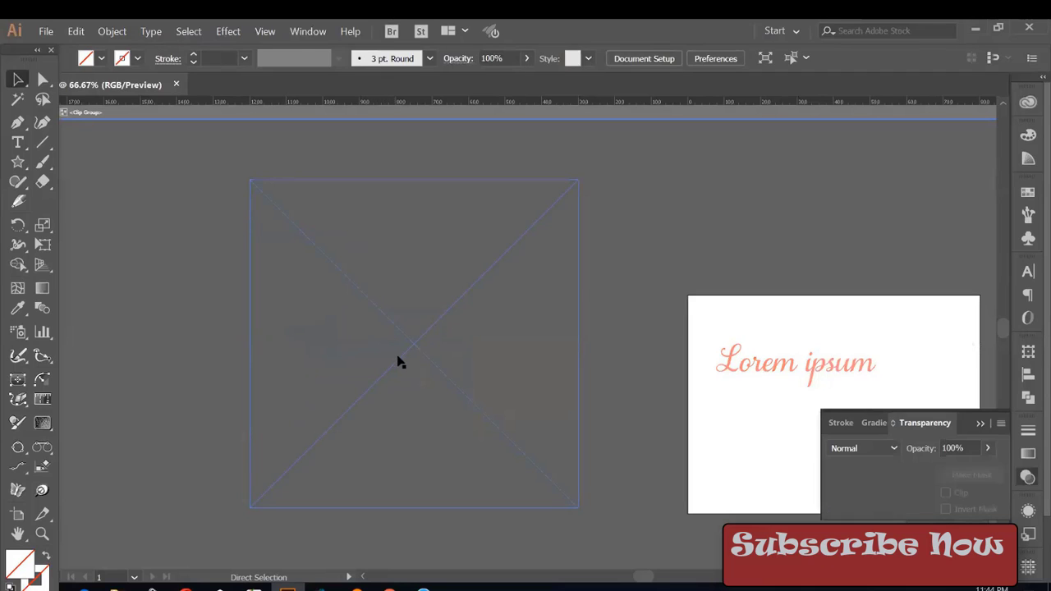
pyautogui.click(404, 367)
pyautogui.doubleClick(575, 361)
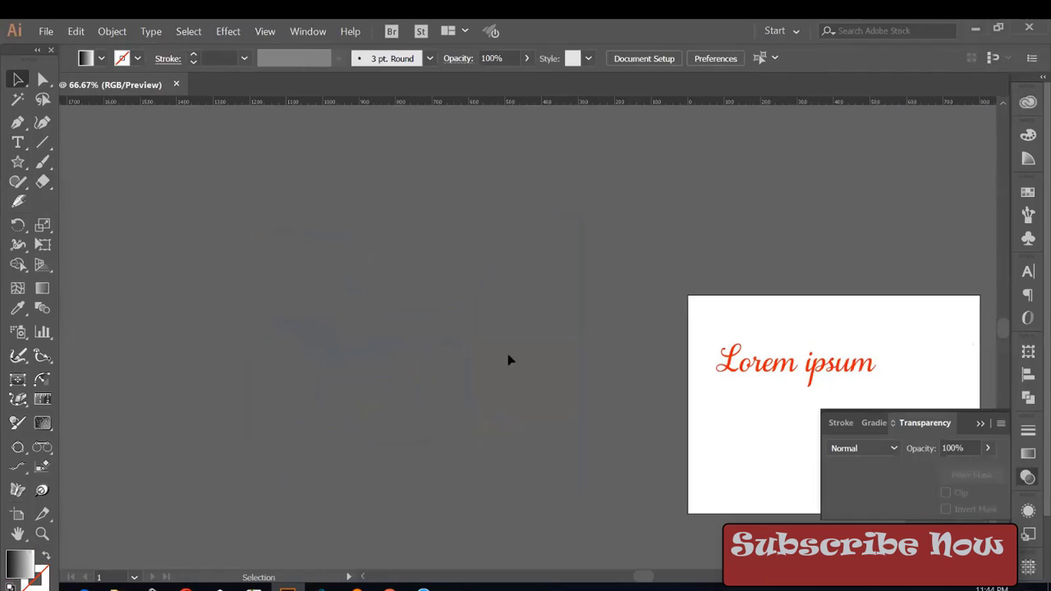
pyautogui.doubleClick(436, 356)
pyautogui.click(492, 358)
pyautogui.doubleClick(546, 354)
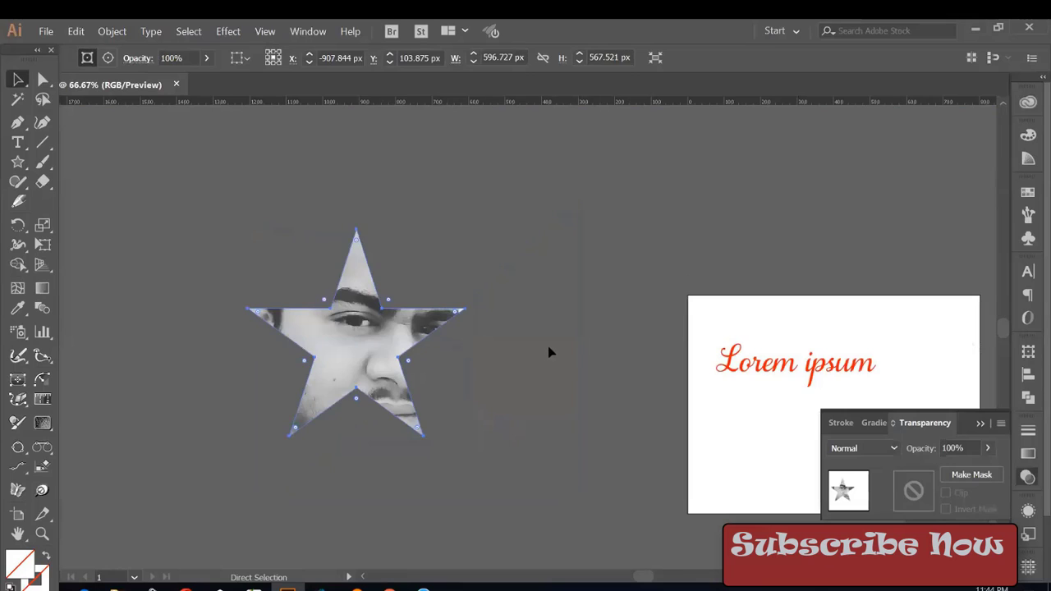
pyautogui.click(517, 330)
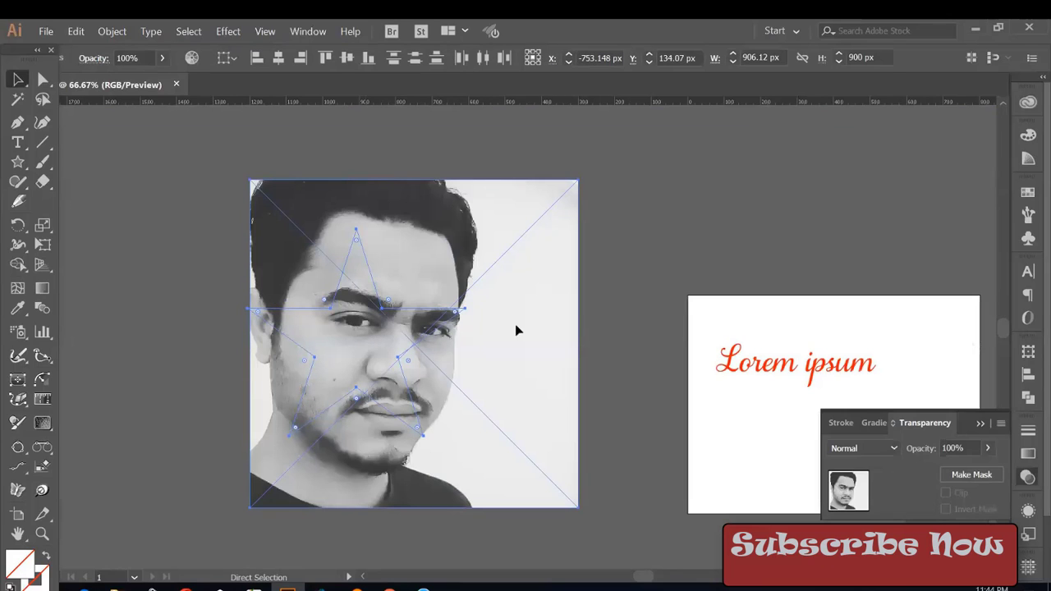
pyautogui.click(597, 313)
pyautogui.click(462, 314)
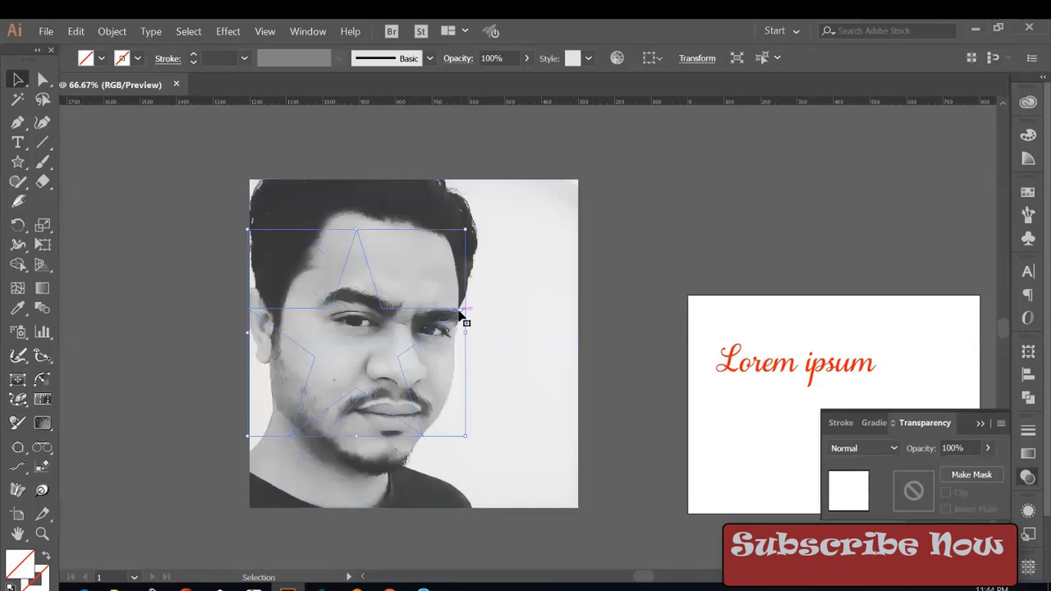
pyautogui.hotkey('ctrl', 'z')
pyautogui.hotkey('ctrl', 'z')
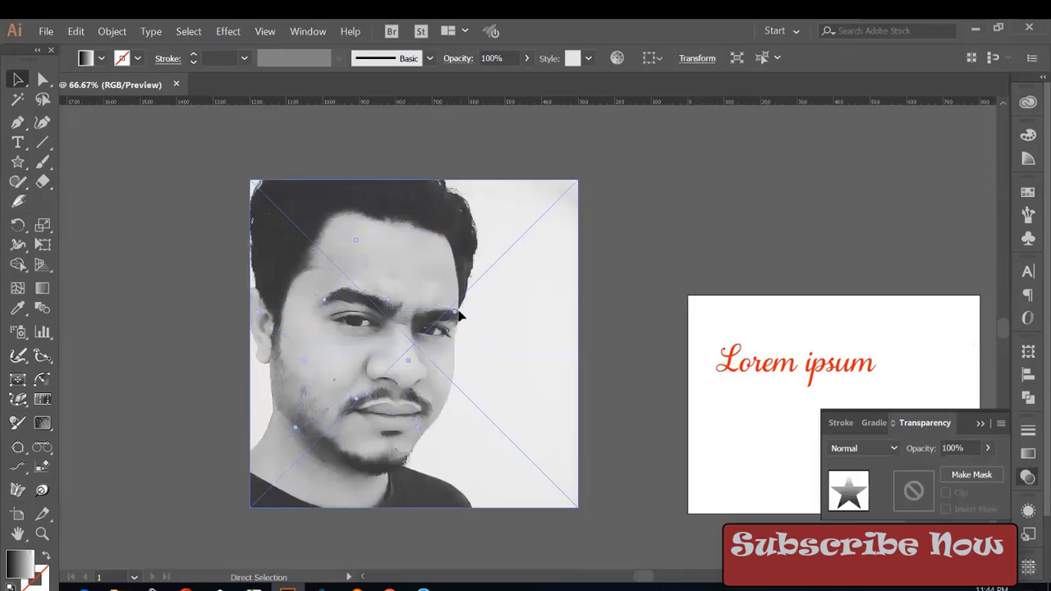
pyautogui.keyDown('shift'); pyautogui.click(488, 411); pyautogui.keyUp('shift')
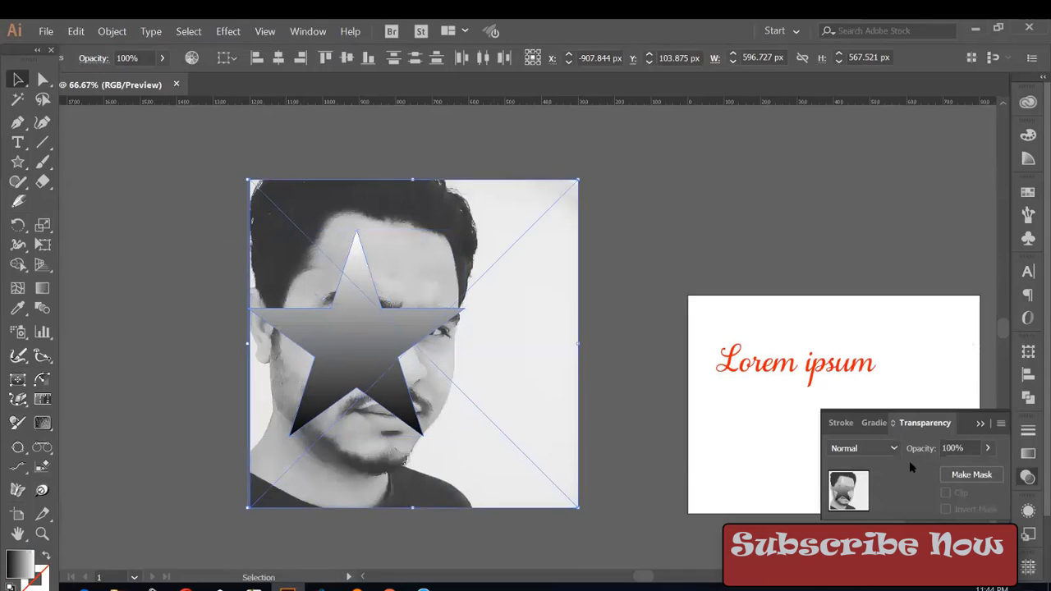
# - Make a star opacity mask and redraw the mask's gradient vertically
pyautogui.click(967, 477)
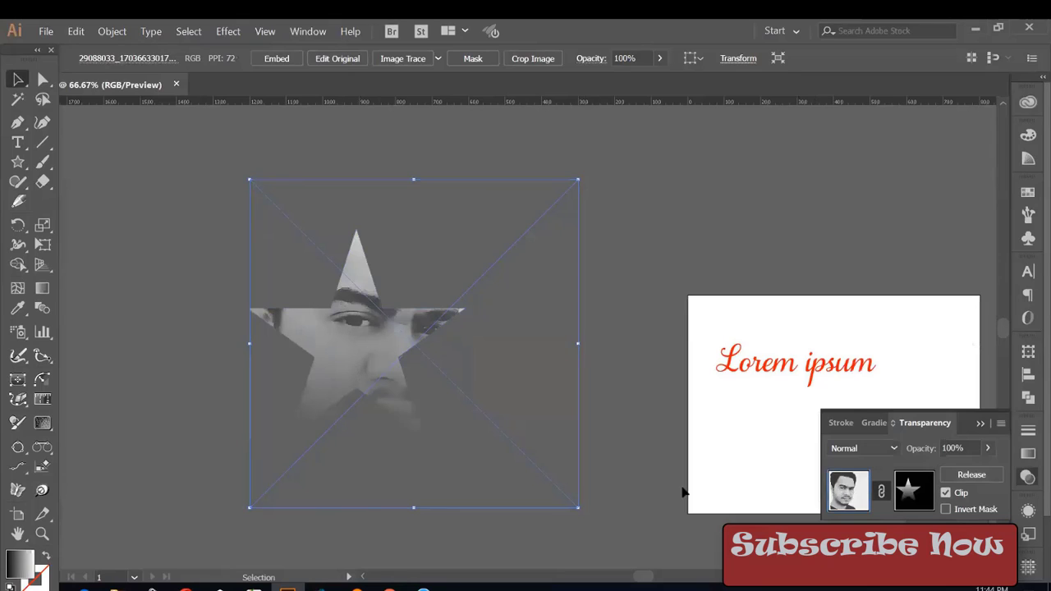
pyautogui.click(912, 492)
pyautogui.click(42, 288)
pyautogui.moveTo(356, 397); pyautogui.dragTo(356, 193)
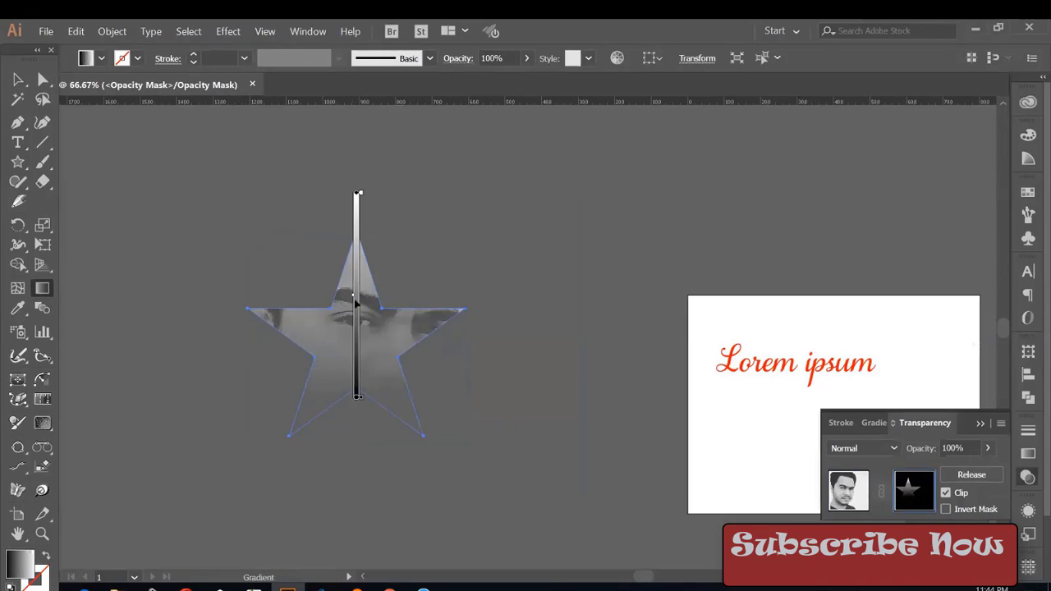
pyautogui.moveTo(355, 328)
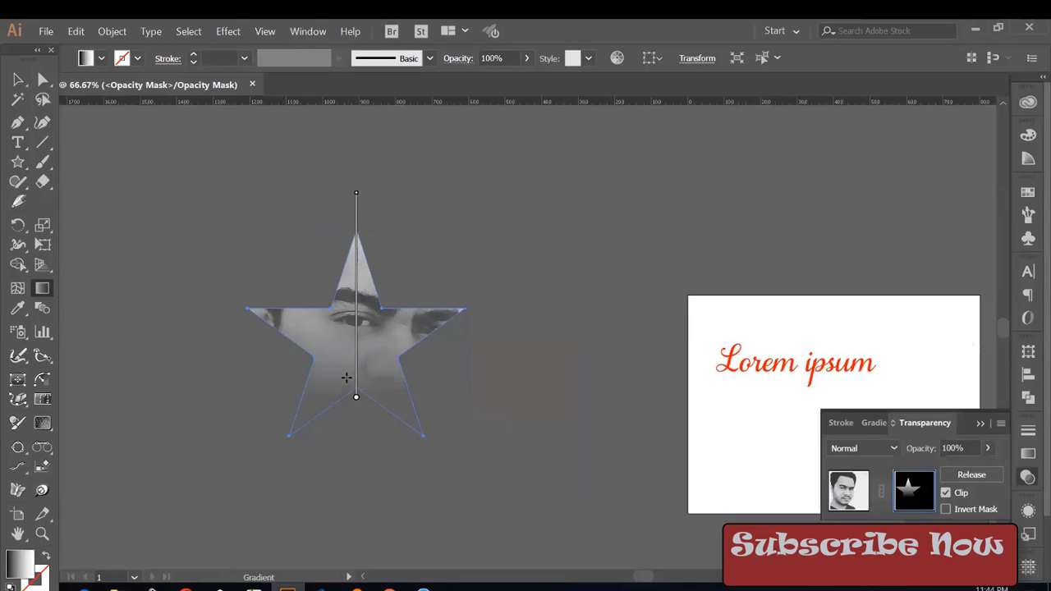
# - Select the star inside the mask and delete it
pyautogui.press('v')
pyautogui.moveTo(163, 185); pyautogui.dragTo(472, 442)
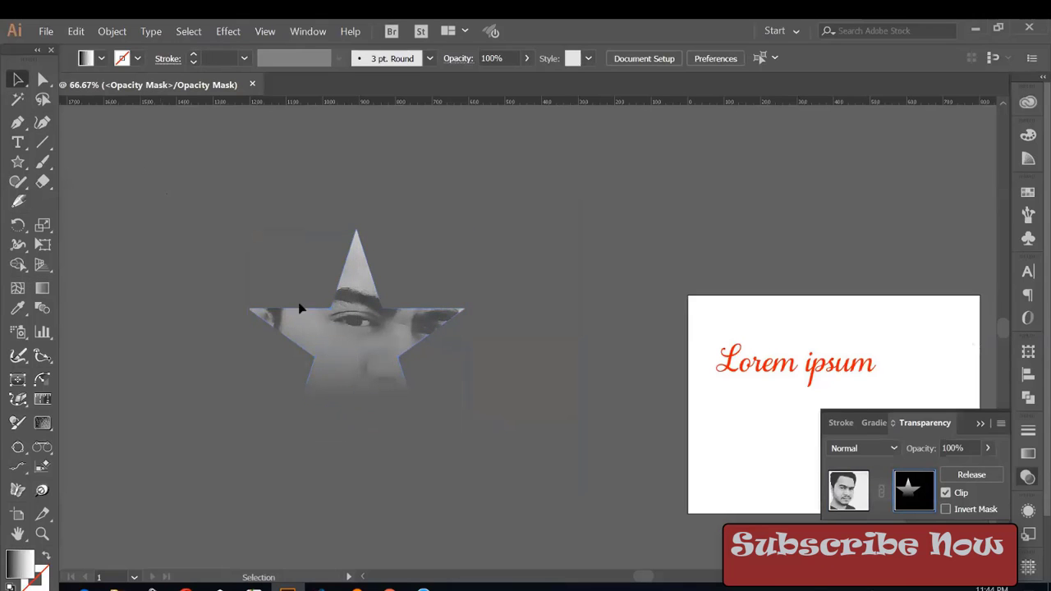
pyautogui.press('Delete')
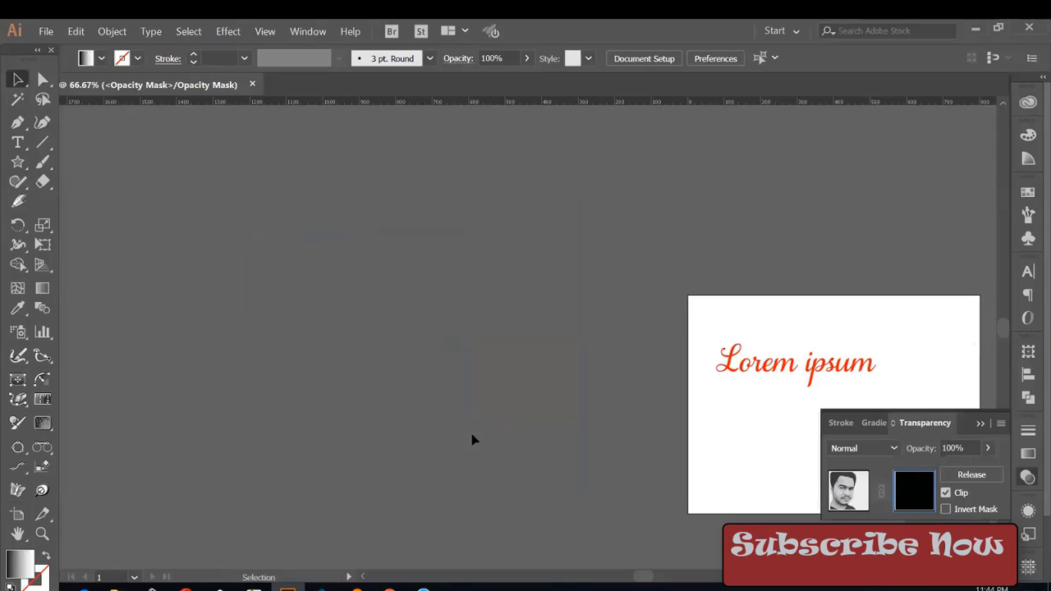
# - Exit mask editing, delete the Lorem ipsum text, and drag the portrait file in from the desktop
pyautogui.click(846, 491)
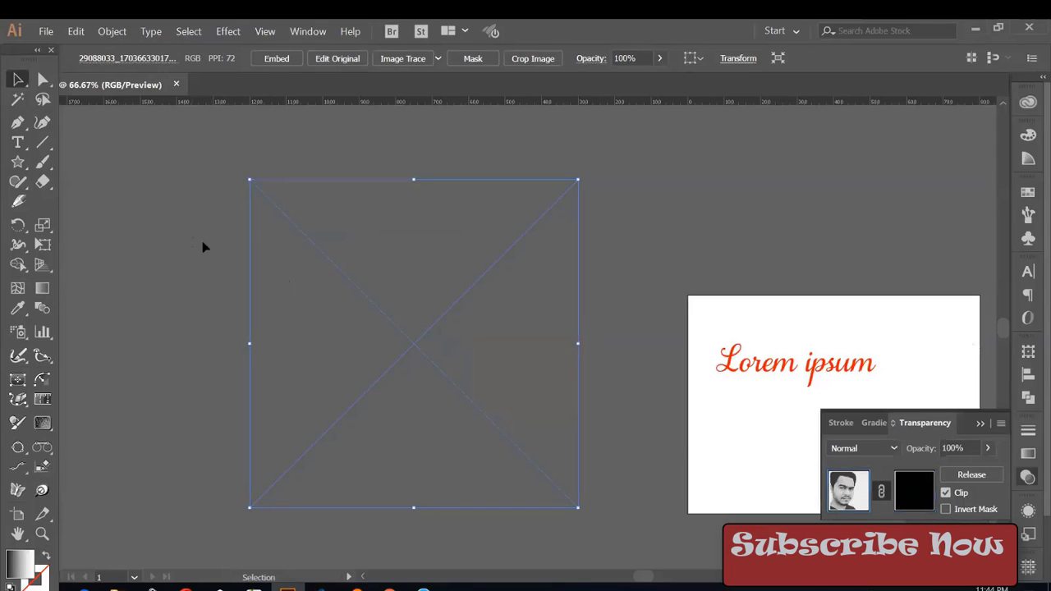
pyautogui.click(457, 385)
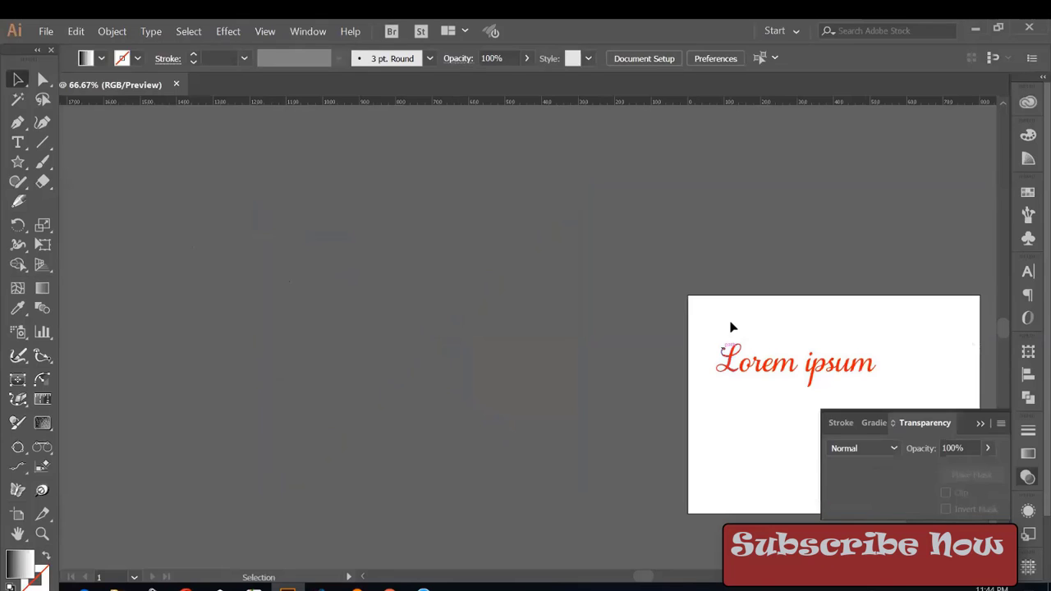
pyautogui.moveTo(730, 324); pyautogui.dragTo(827, 405)
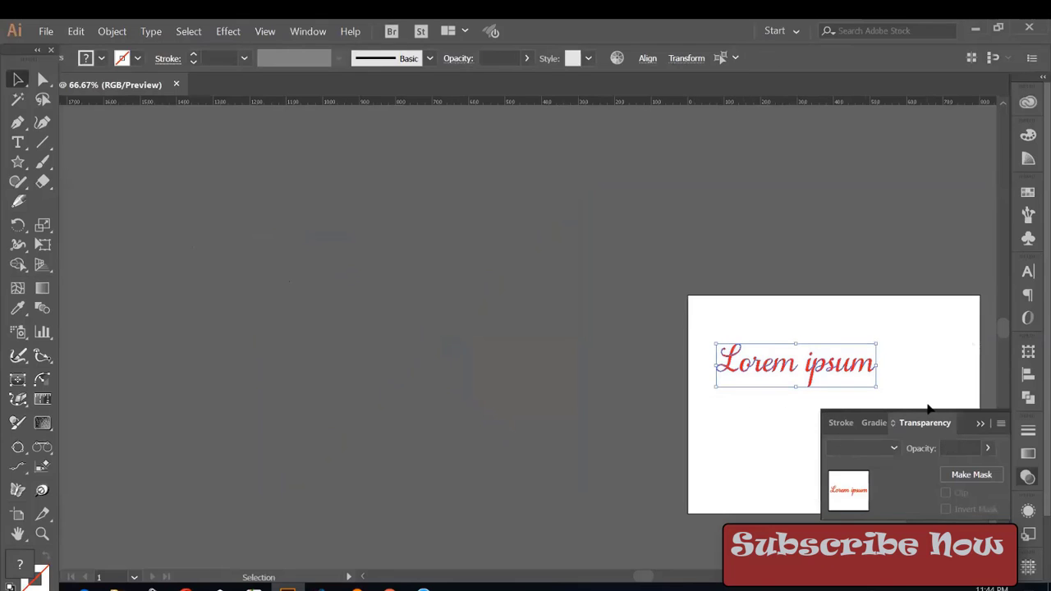
pyautogui.press('Delete')
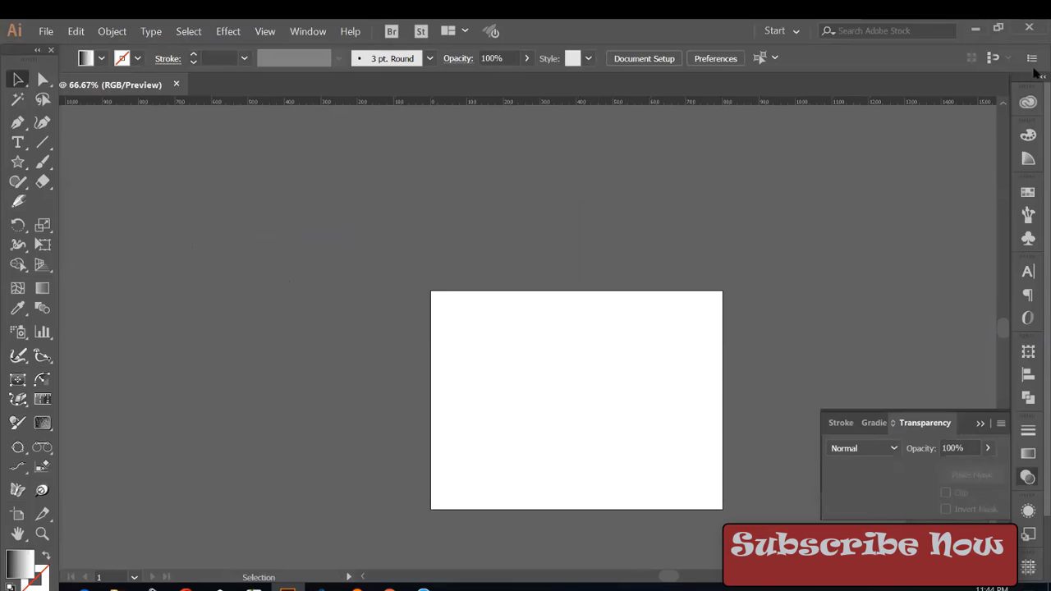
pyautogui.click(1047, 586)
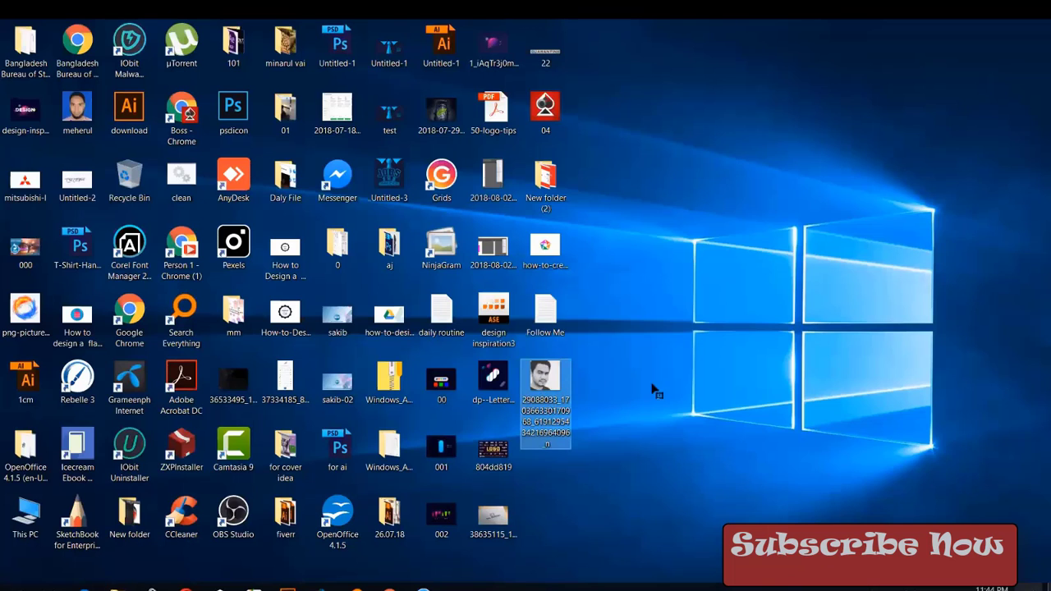
pyautogui.moveTo(654, 391); pyautogui.dragTo(781, 248)
# - Scale the placed photo to about 588 px square, nudge it left onto the artboard, and zoom in
pyautogui.moveTo(746, 299); pyautogui.dragTo(739, 303)
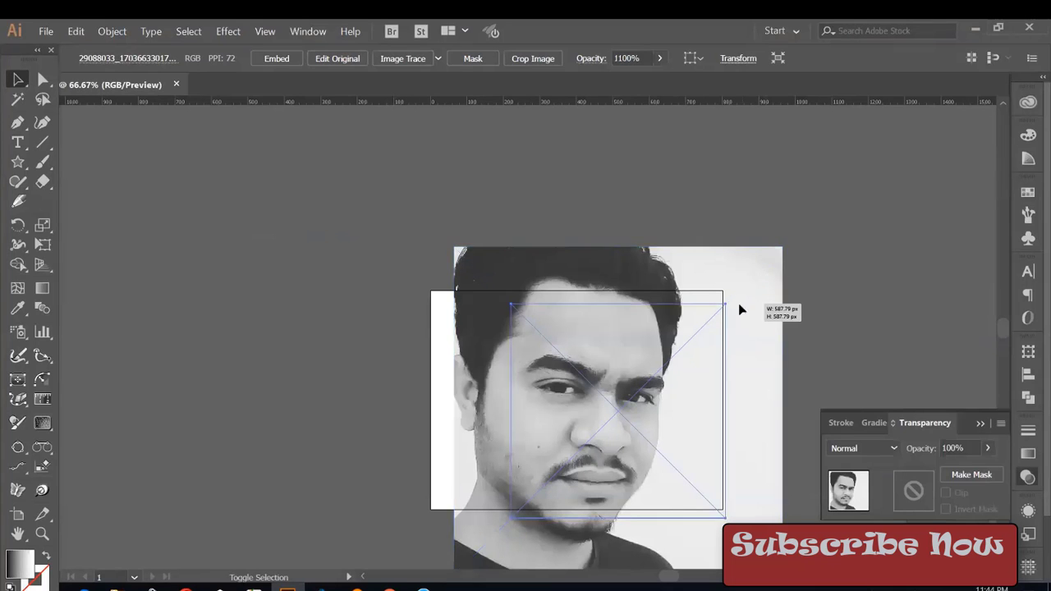
pyautogui.click(797, 265)
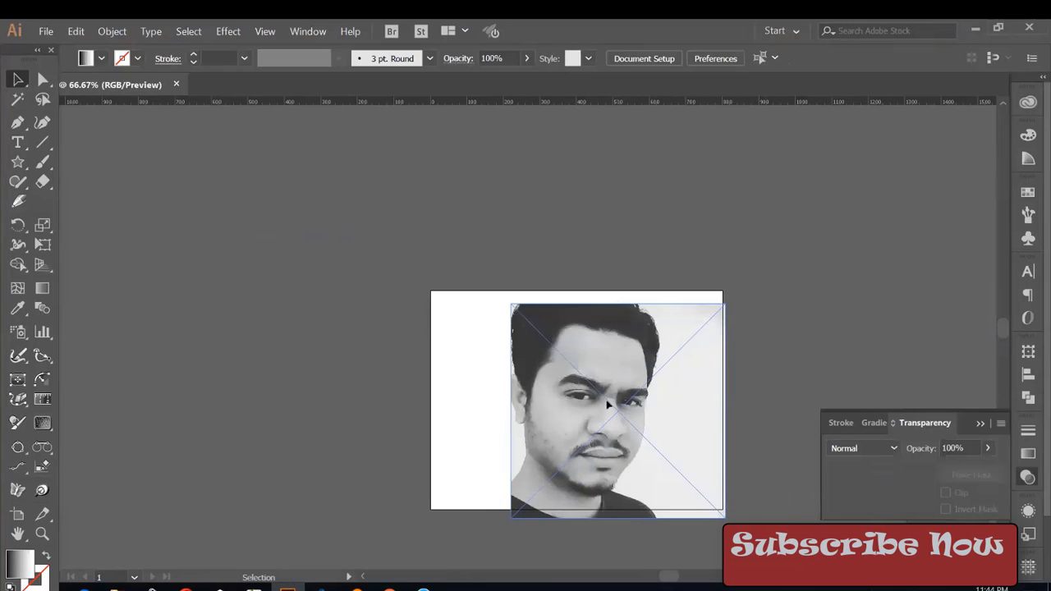
pyautogui.moveTo(705, 395); pyautogui.dragTo(679, 384)
pyautogui.click(74, 235)
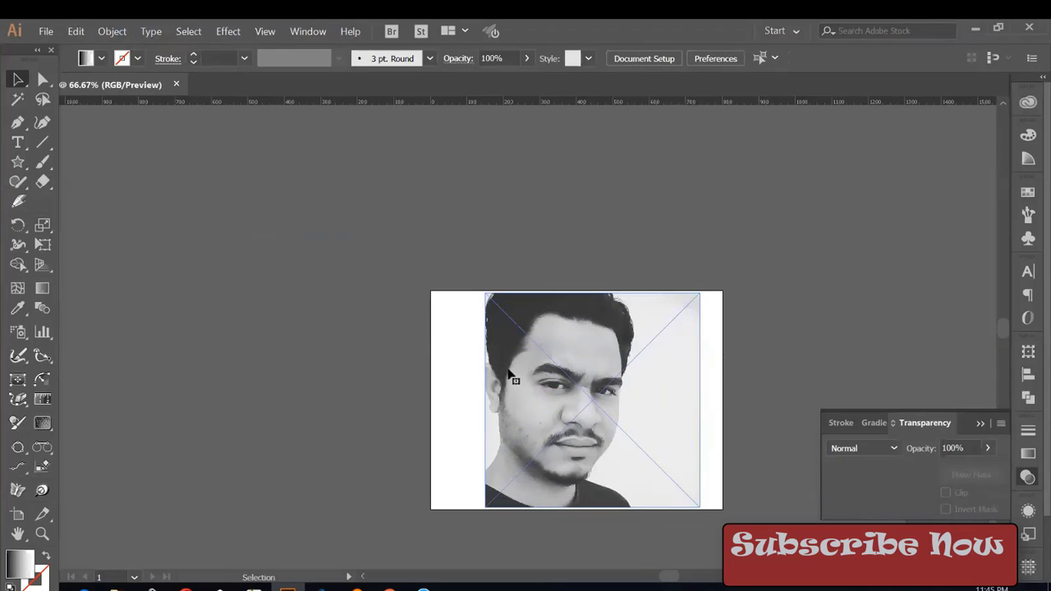
pyautogui.hotkey('ctrl', 'a')
pyautogui.hotkey('shift', 'Left')
pyautogui.hotkey('shift', 'Left')
pyautogui.hotkey('shift', 'Left')
pyautogui.hotkey('ctrl', 'shift', 'a')
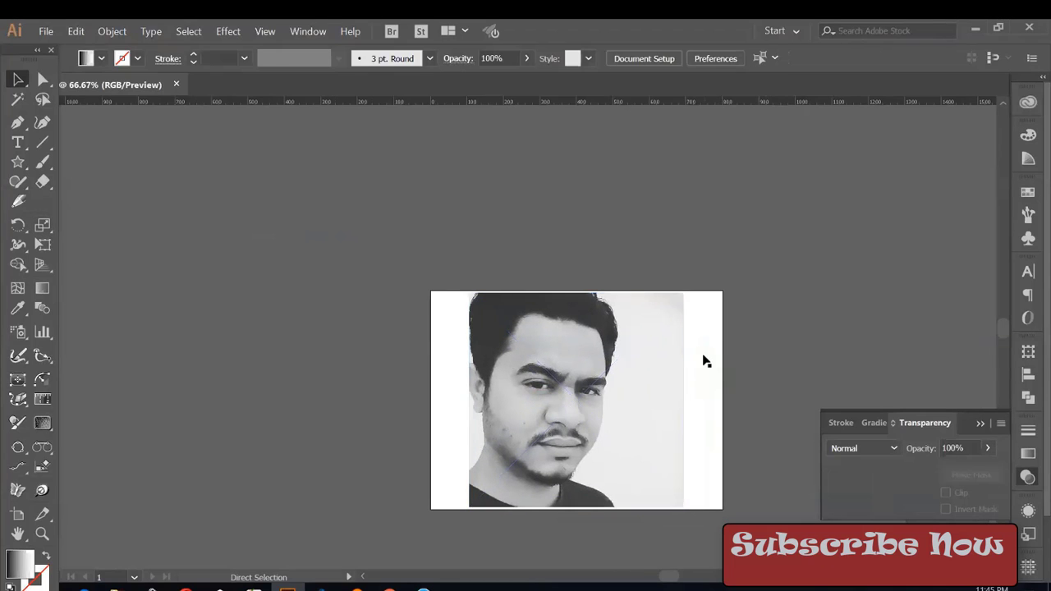
pyautogui.hotkey('ctrl', '=')
pyautogui.hotkey('ctrl', '=')
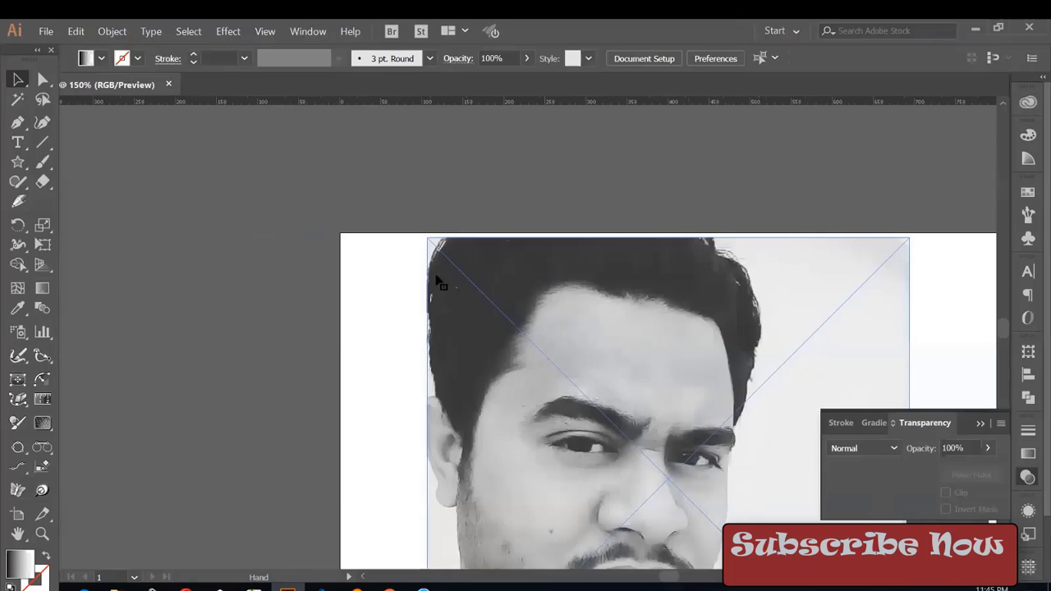
pyautogui.click(438, 281)
pyautogui.moveTo(182, 183); pyautogui.dragTo(242, 154)
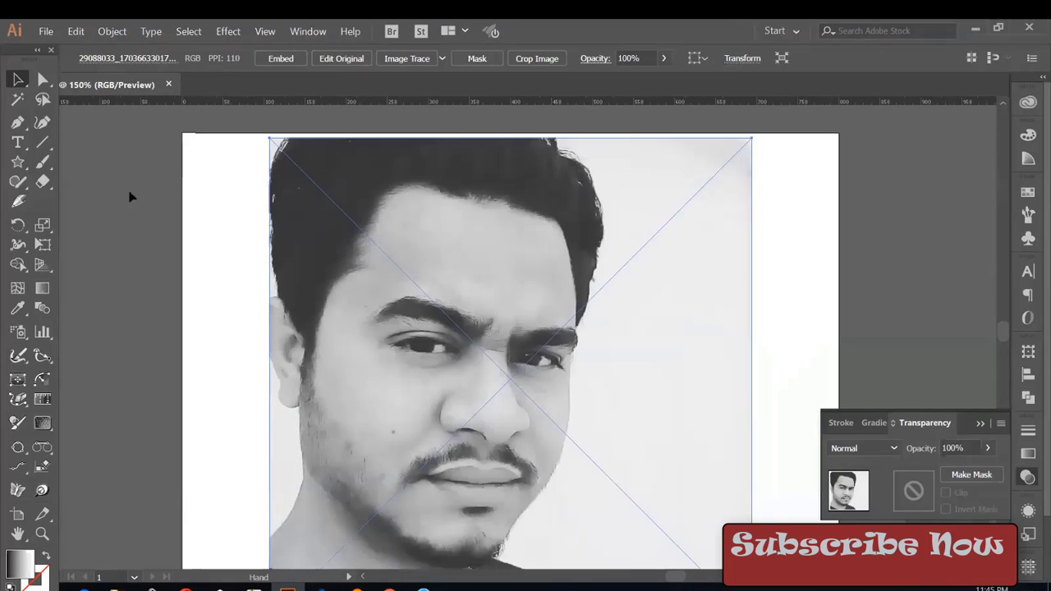
pyautogui.click(18, 162)
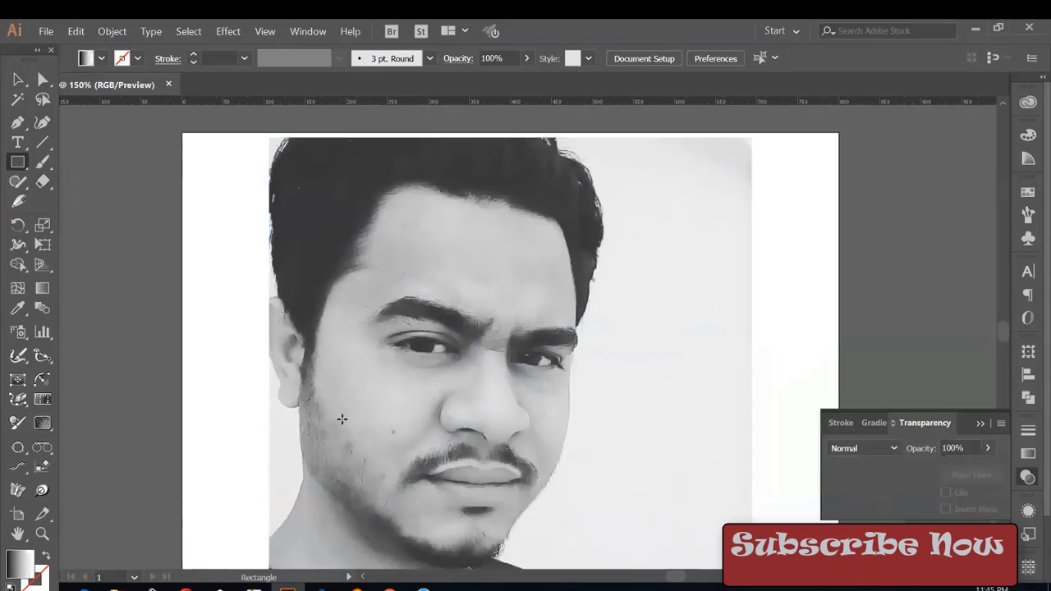
# - Draw a 456 px circle over the portrait's face and nudge it down slightly
pyautogui.press('l')
pyautogui.moveTo(458, 360)
pyautogui.mouseDown()
pyautogui.moveTo(549, 555)
pyautogui.moveTo(540, 549)
pyautogui.mouseUp()
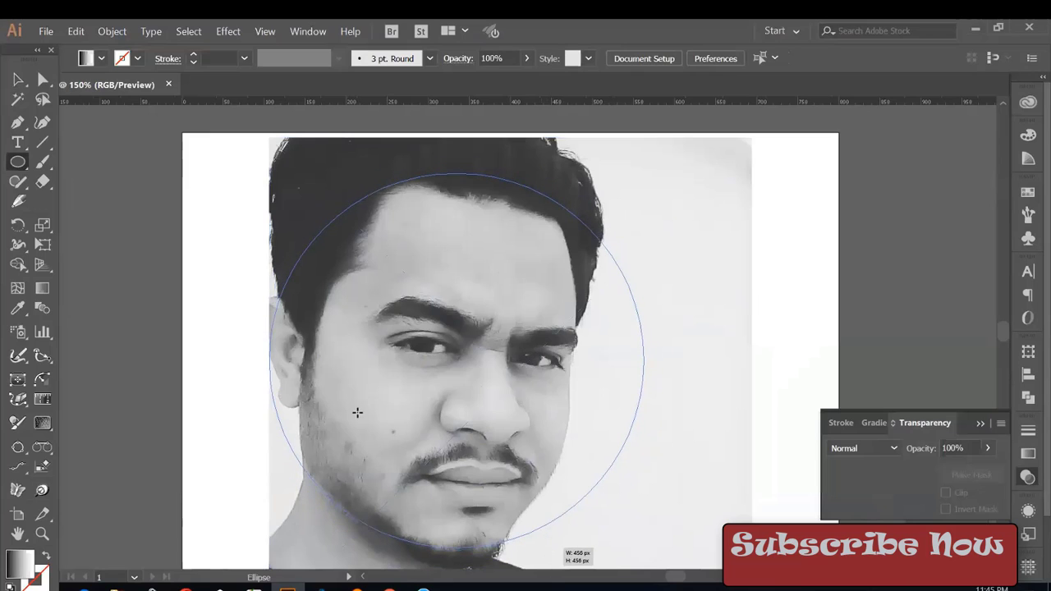
pyautogui.click(18, 80)
pyautogui.moveTo(394, 277); pyautogui.dragTo(419, 295)
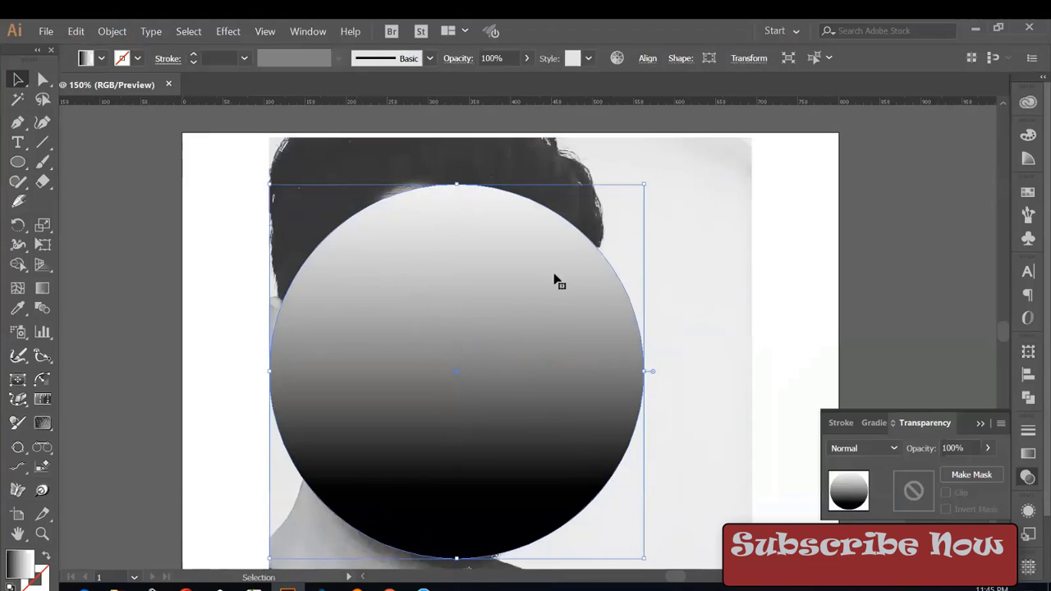
# - Select the photo along with the gradient-filled circle, ready for masking
pyautogui.keyDown('shift'); pyautogui.click(309, 259); pyautogui.keyUp('shift')
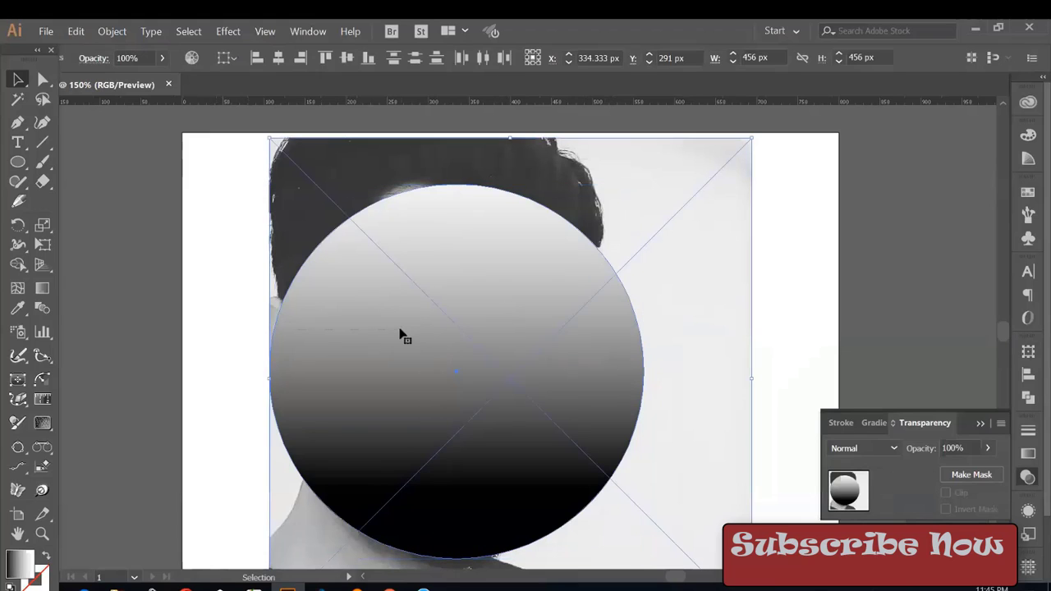
pyautogui.click(1027, 478)
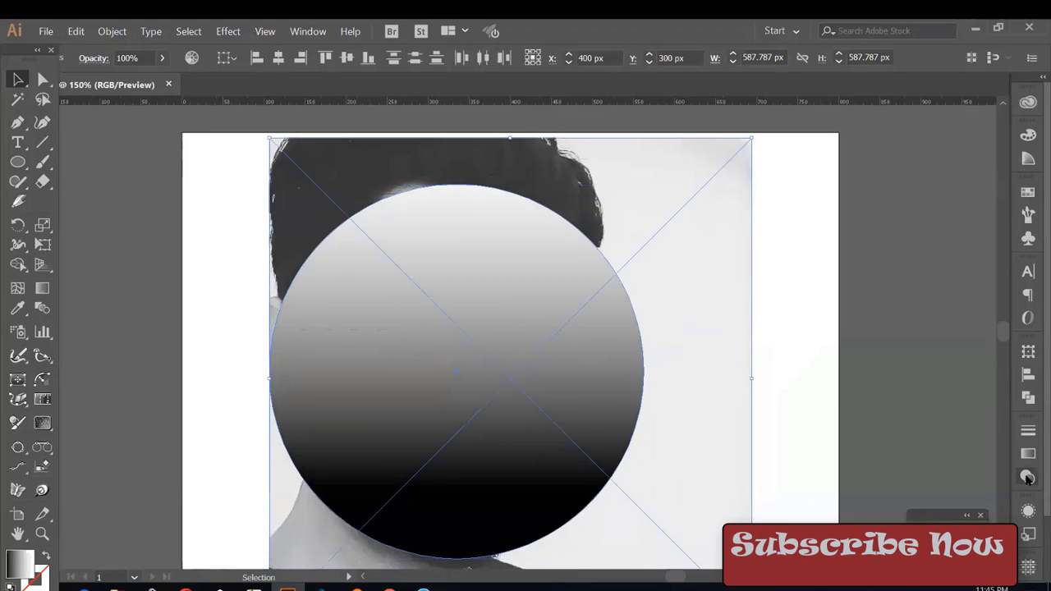
pyautogui.click(1027, 477)
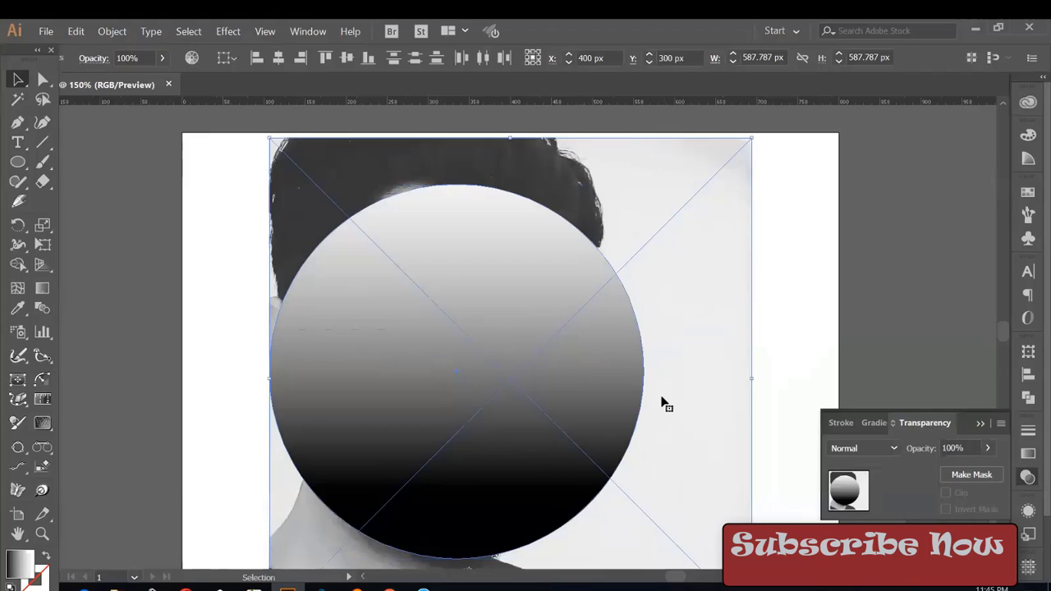
# - Mask the photo with the gradient circle and switch to editing the opacity mask
pyautogui.click(989, 474)
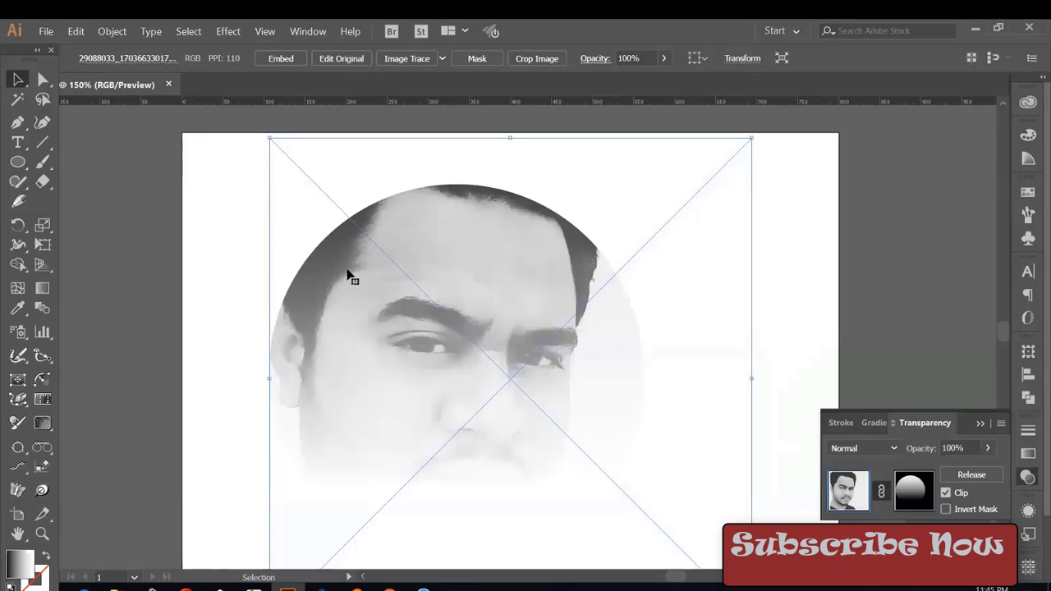
pyautogui.scroll(-2, 353, 239)
pyautogui.scroll(-2, 458, 399)
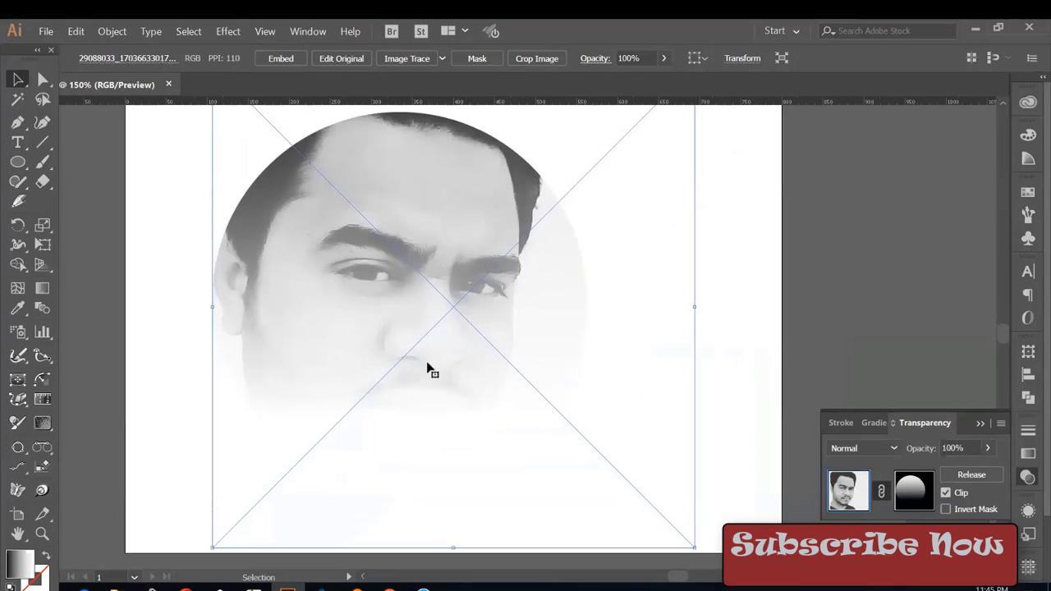
pyautogui.click(915, 493)
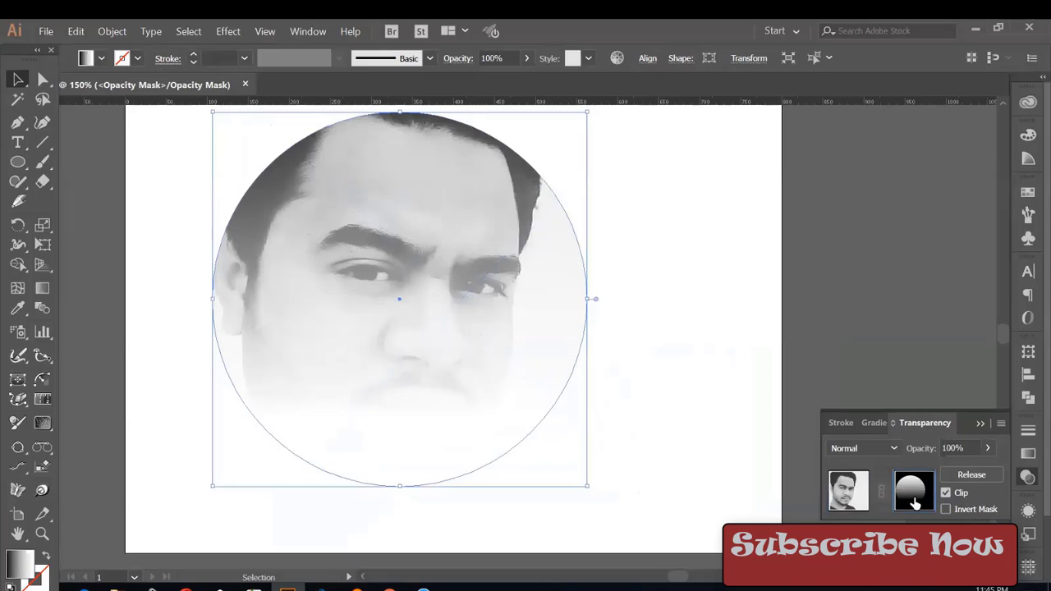
# - Drag the mask gradient diagonally from upper right to lower left to reveal more face
pyautogui.click(43, 289)
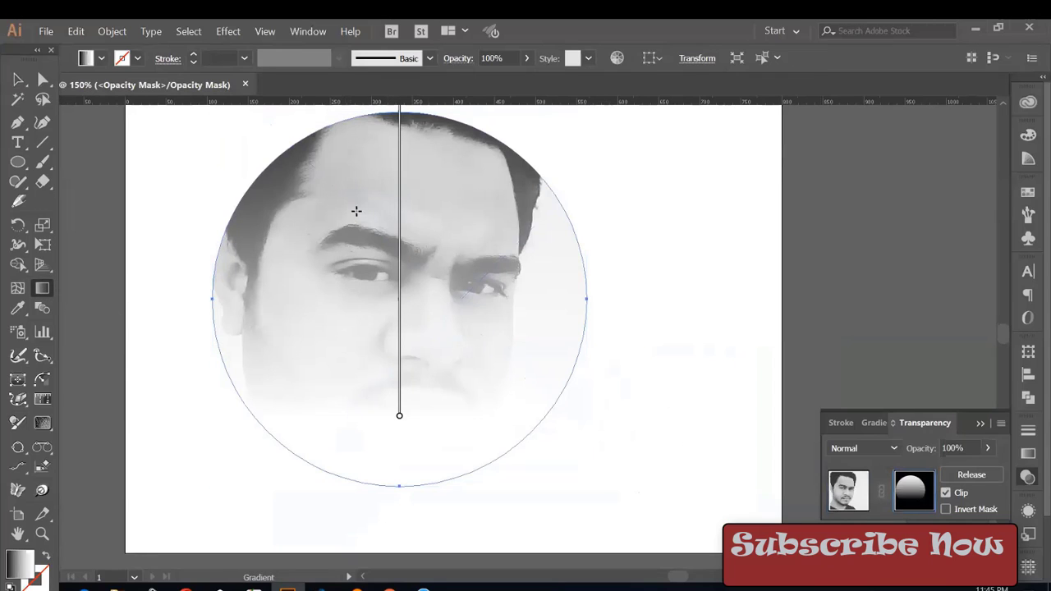
pyautogui.moveTo(401, 216); pyautogui.dragTo(408, 283)
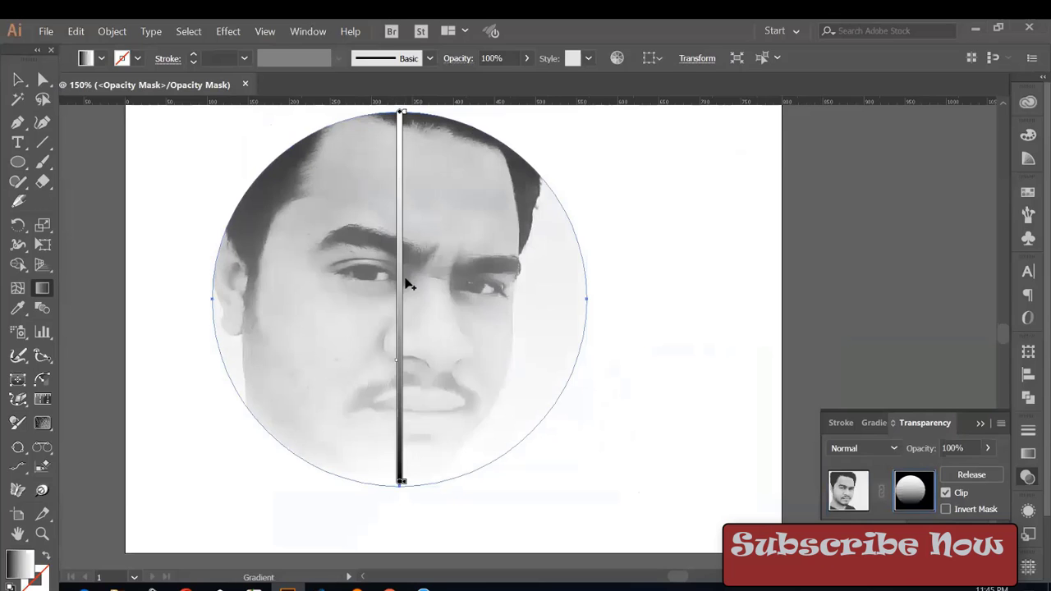
pyautogui.moveTo(530, 152); pyautogui.dragTo(271, 444)
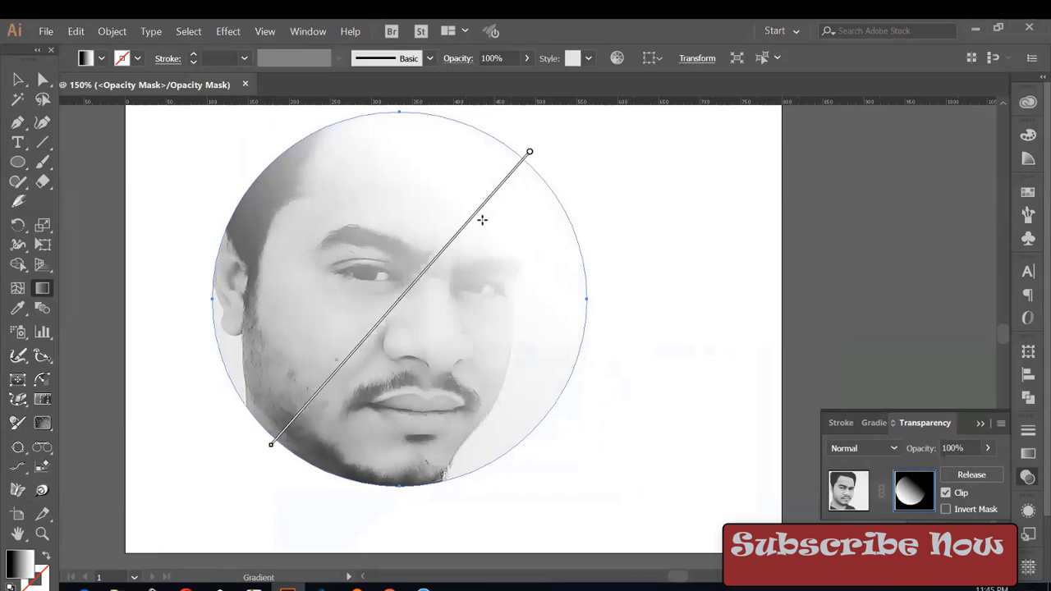
pyautogui.press('v')
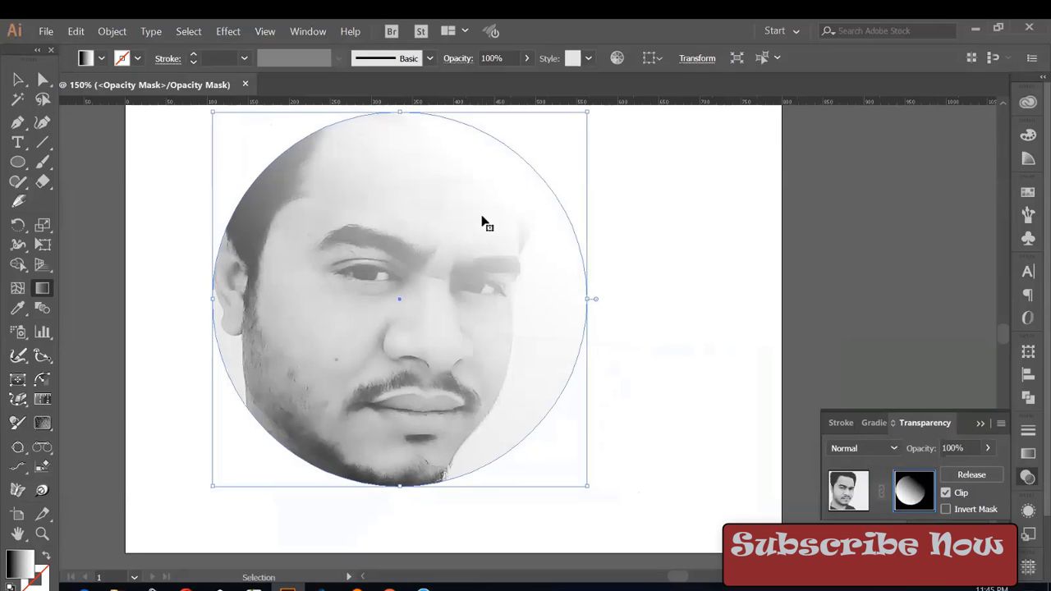
pyautogui.press('g')
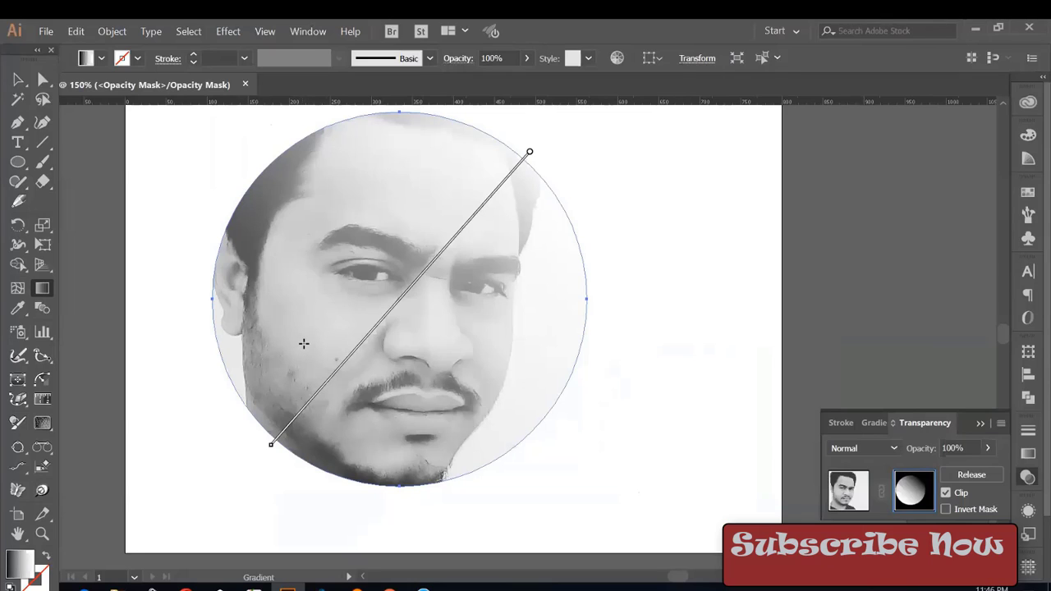
# - Make the mask gradient radial and reversed, with its midpoint pushed toward the edge
pyautogui.click(1028, 453)
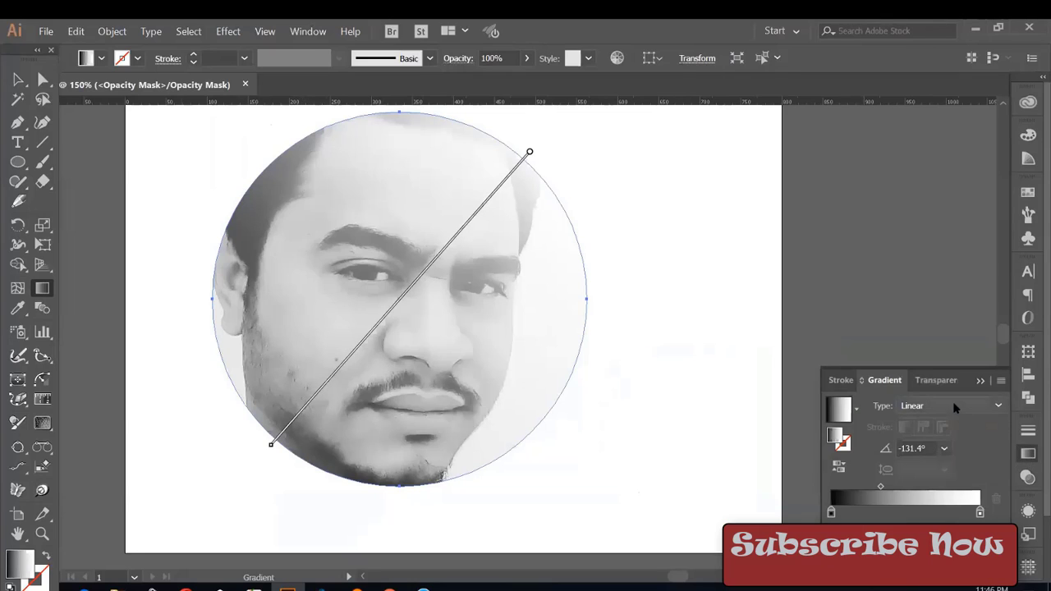
pyautogui.click(952, 406)
pyautogui.click(927, 441)
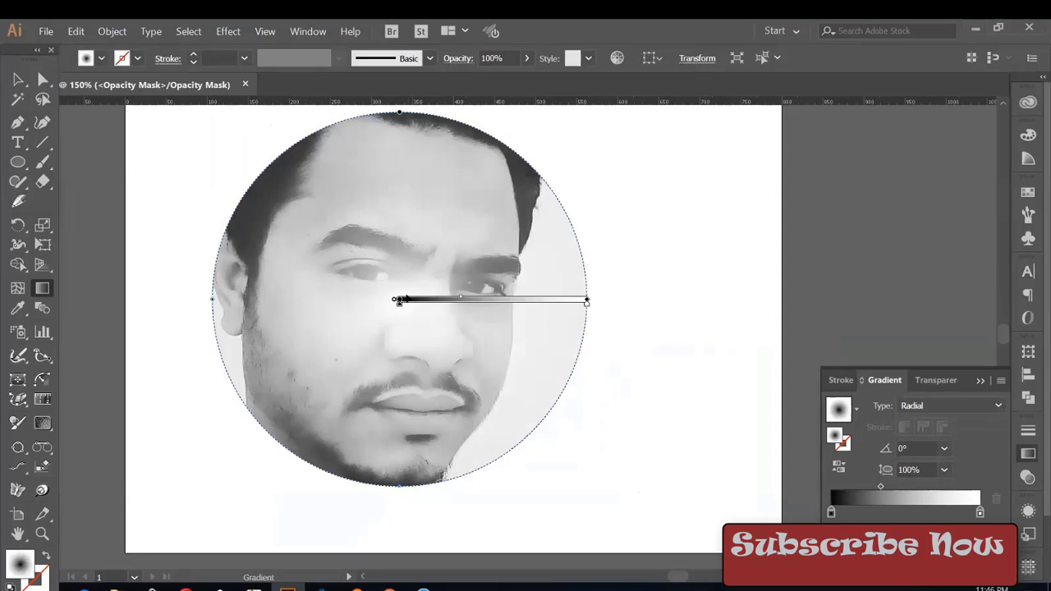
pyautogui.click(839, 466)
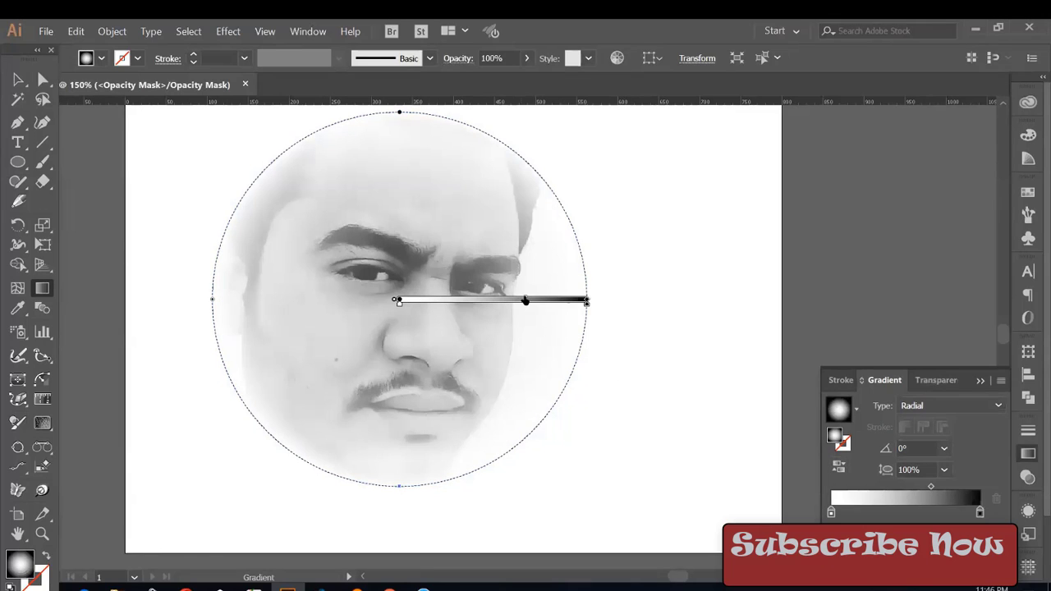
pyautogui.moveTo(528, 301); pyautogui.dragTo(568, 300)
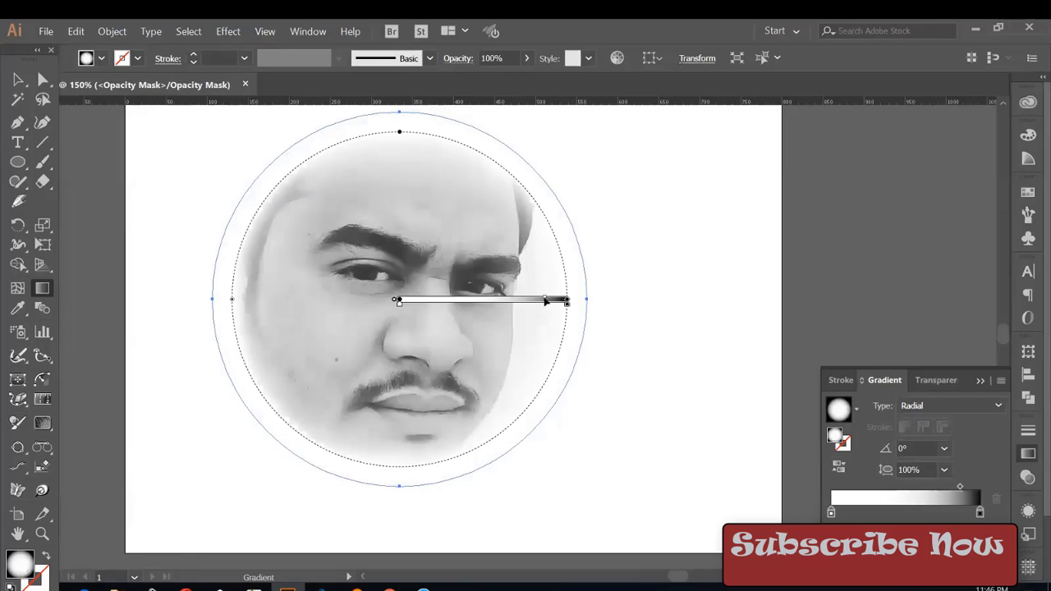
# - Leave mask editing by returning to the photo artwork, zoom out, and deselect everything
pyautogui.click(19, 80)
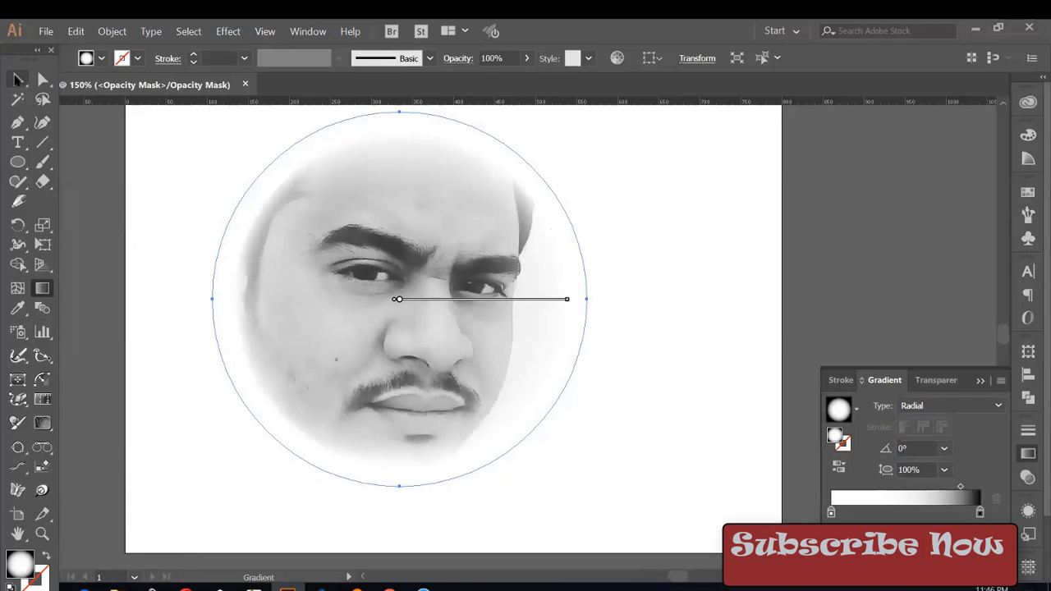
pyautogui.click(115, 170)
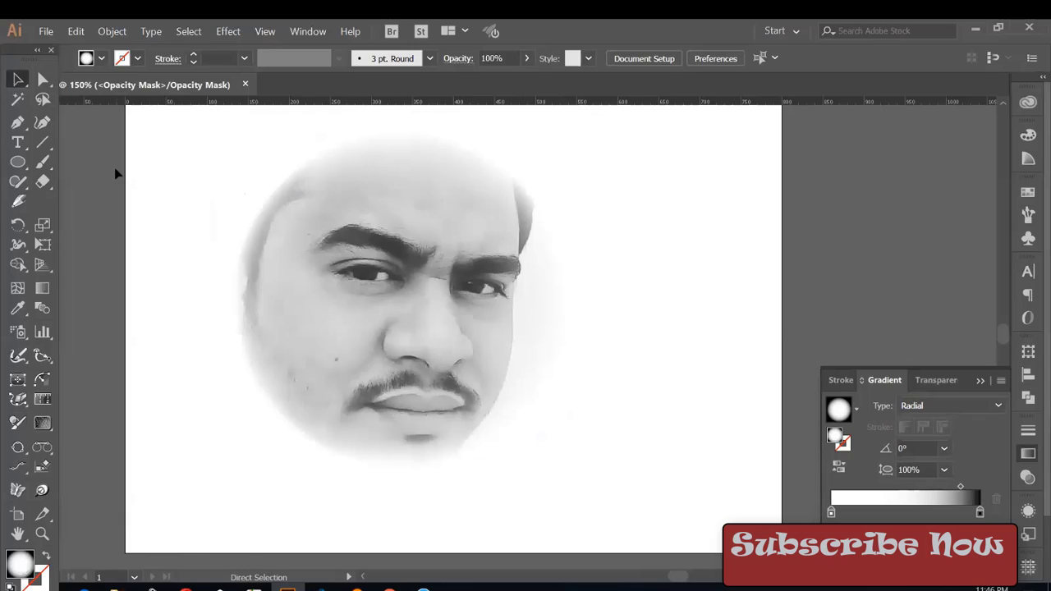
pyautogui.hotkey('ctrl', '-')
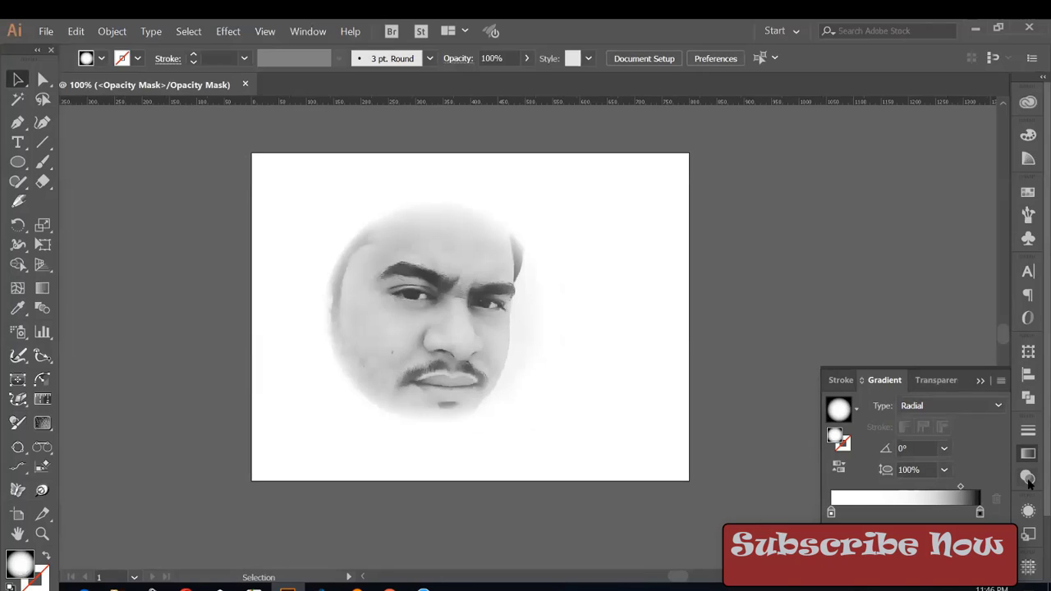
pyautogui.click(1029, 478)
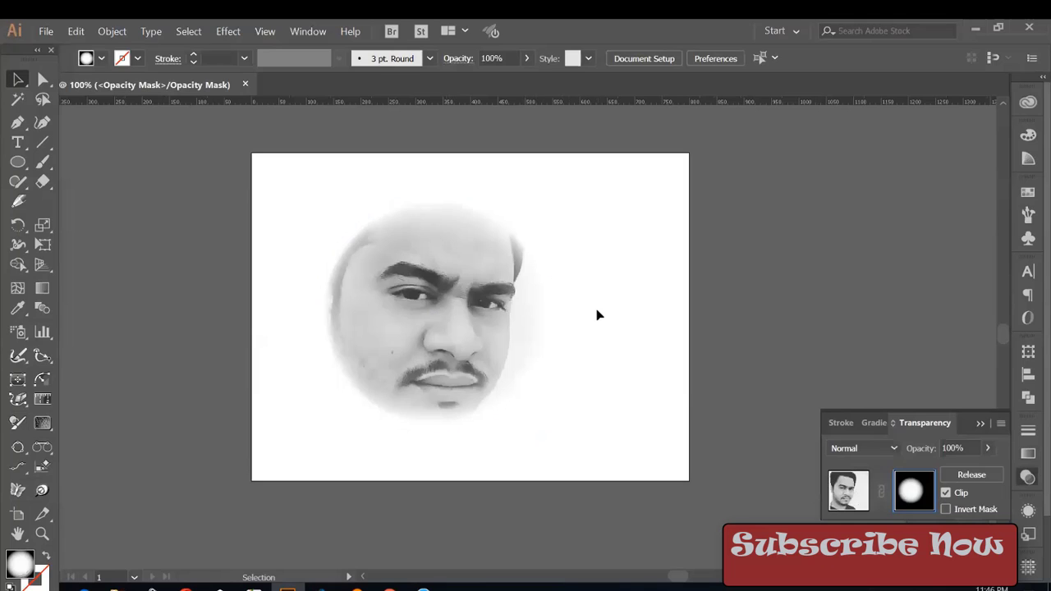
pyautogui.click(851, 488)
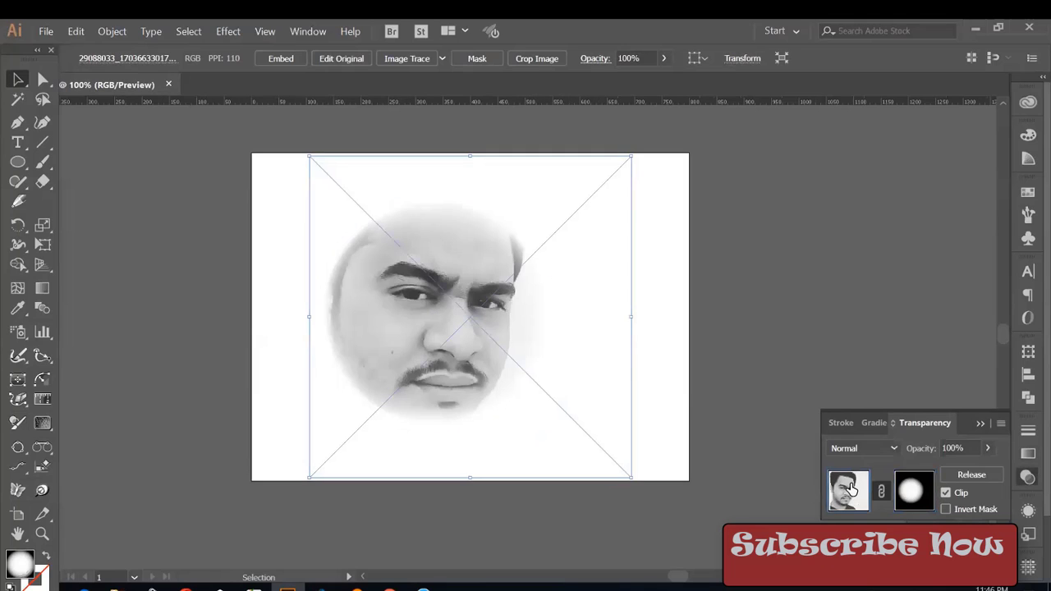
pyautogui.click(697, 228)
pyautogui.click(17, 162)
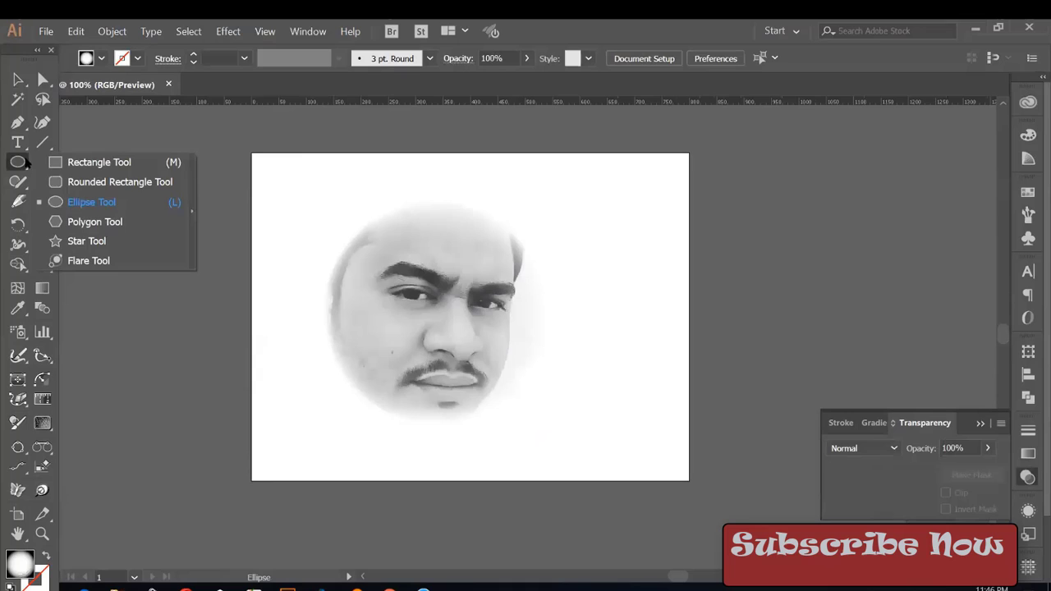
pyautogui.click(90, 162)
pyautogui.moveTo(266, 155); pyautogui.dragTo(640, 478)
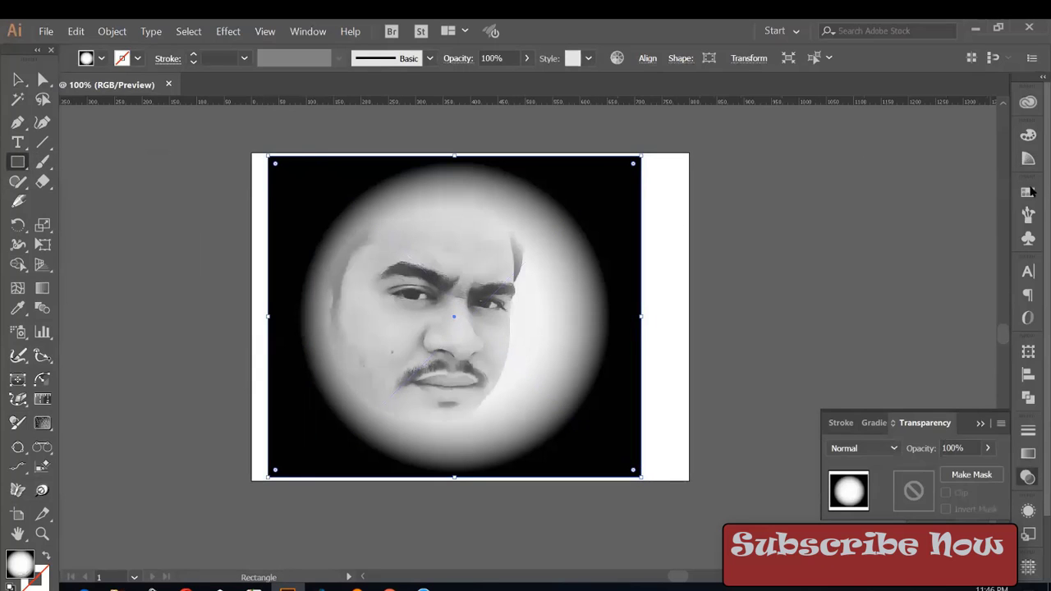
pyautogui.click(1028, 191)
pyautogui.click(870, 236)
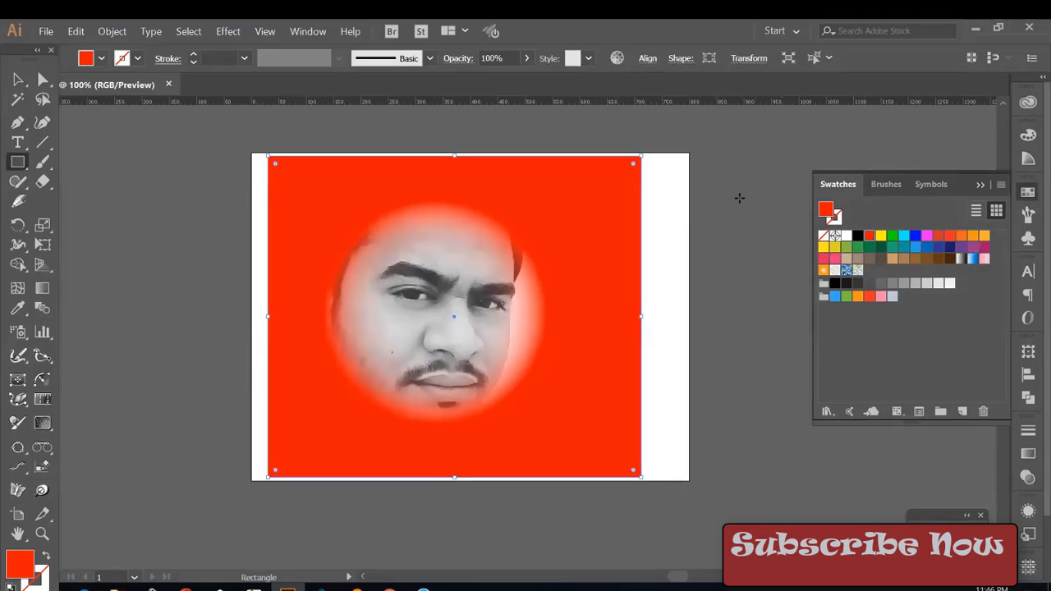
pyautogui.click(18, 80)
pyautogui.click(115, 159)
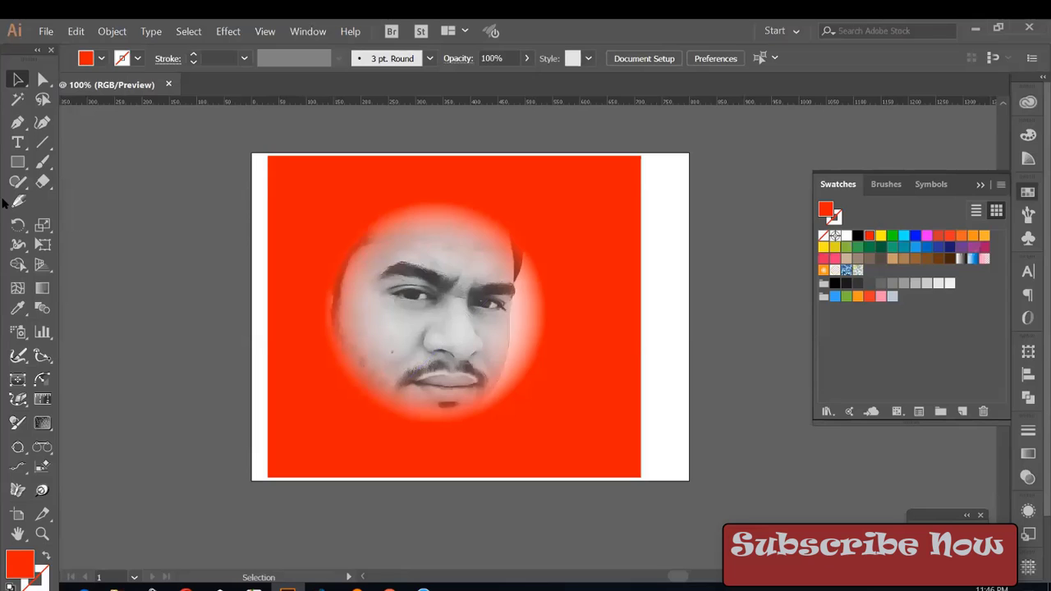
pyautogui.click(379, 252)
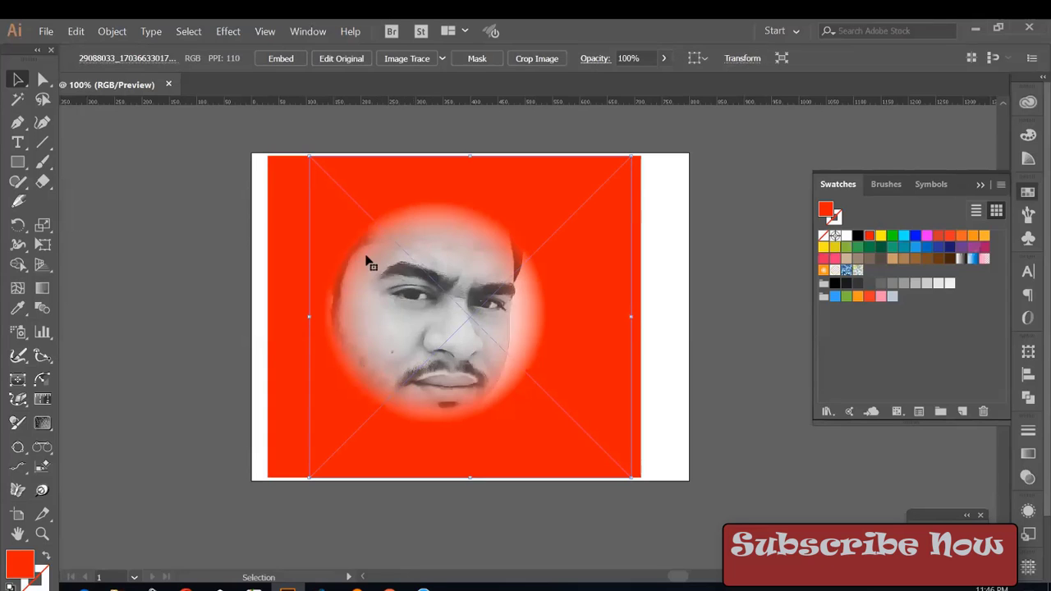
pyautogui.click(281, 243)
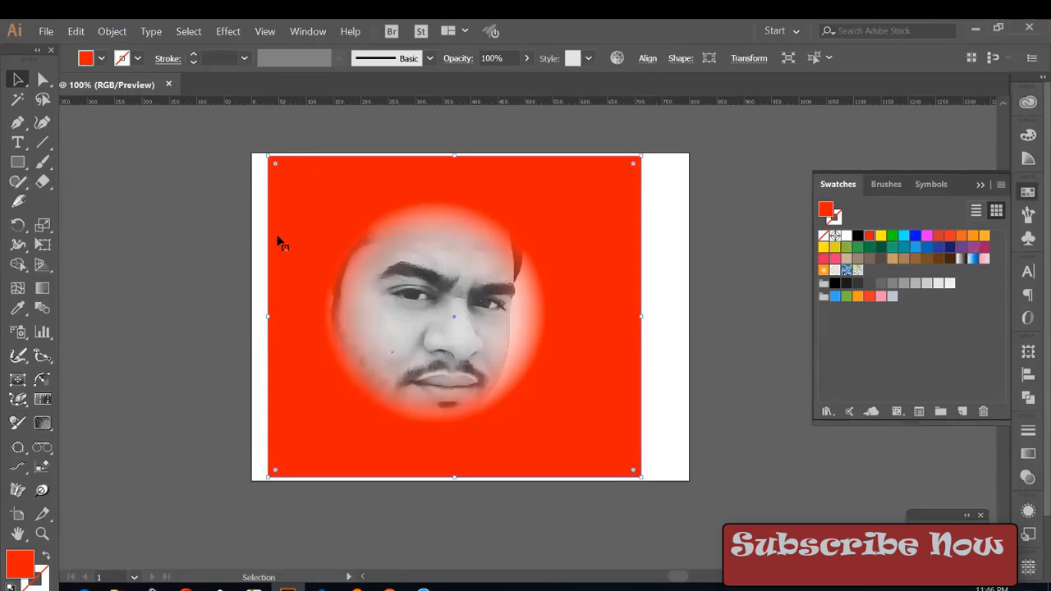
pyautogui.press('Delete')
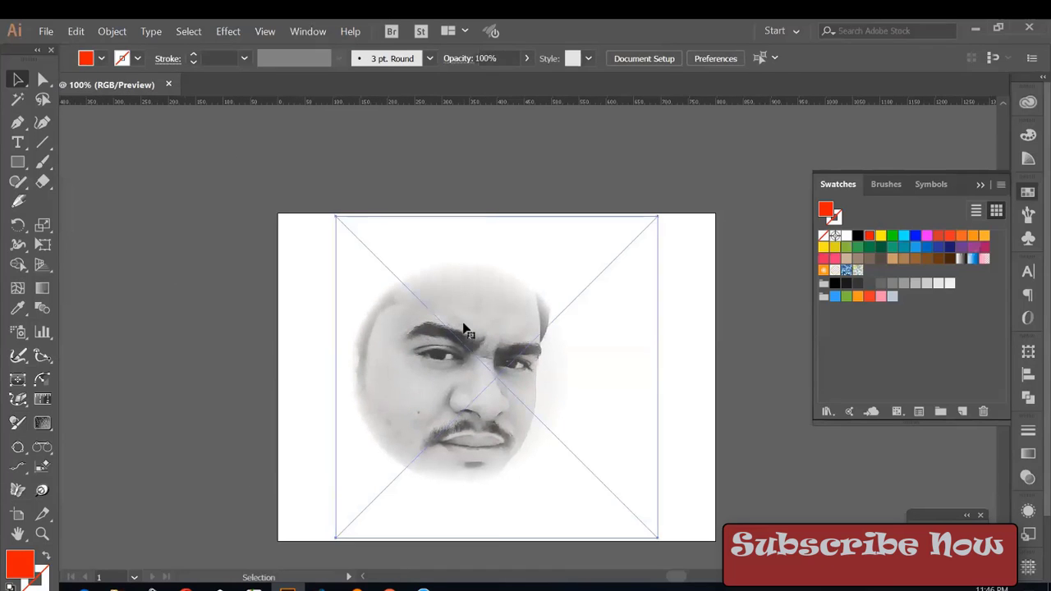